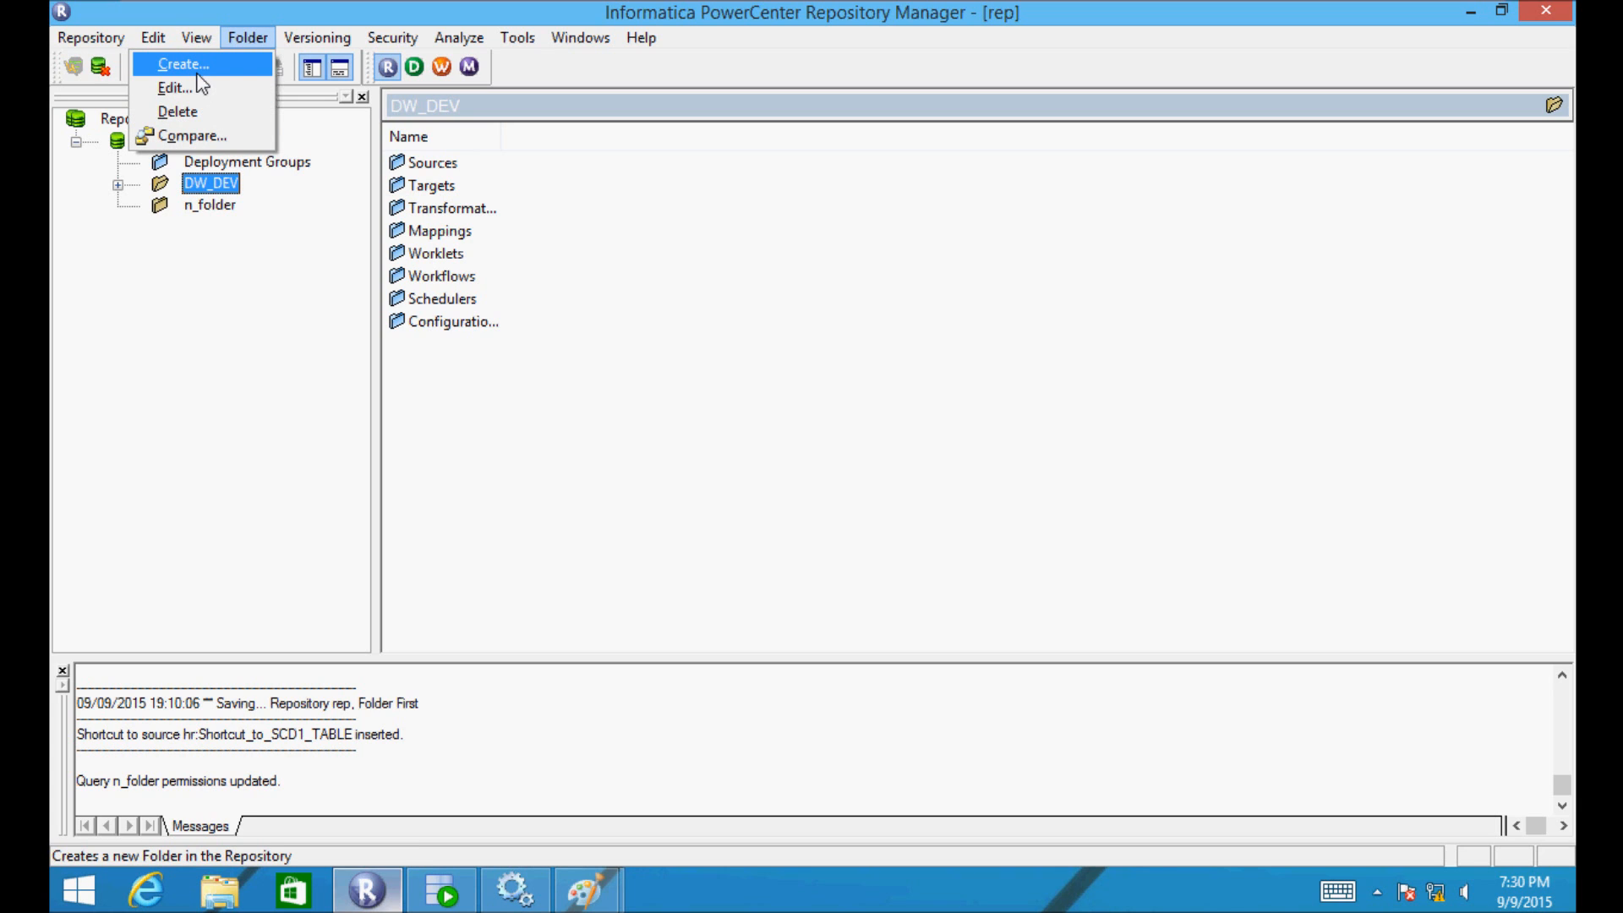
- Create a folder named s_folder in the rep repository with Allow Shortcut enabled
{"action": "left_click", "coordinate": [198, 74]}
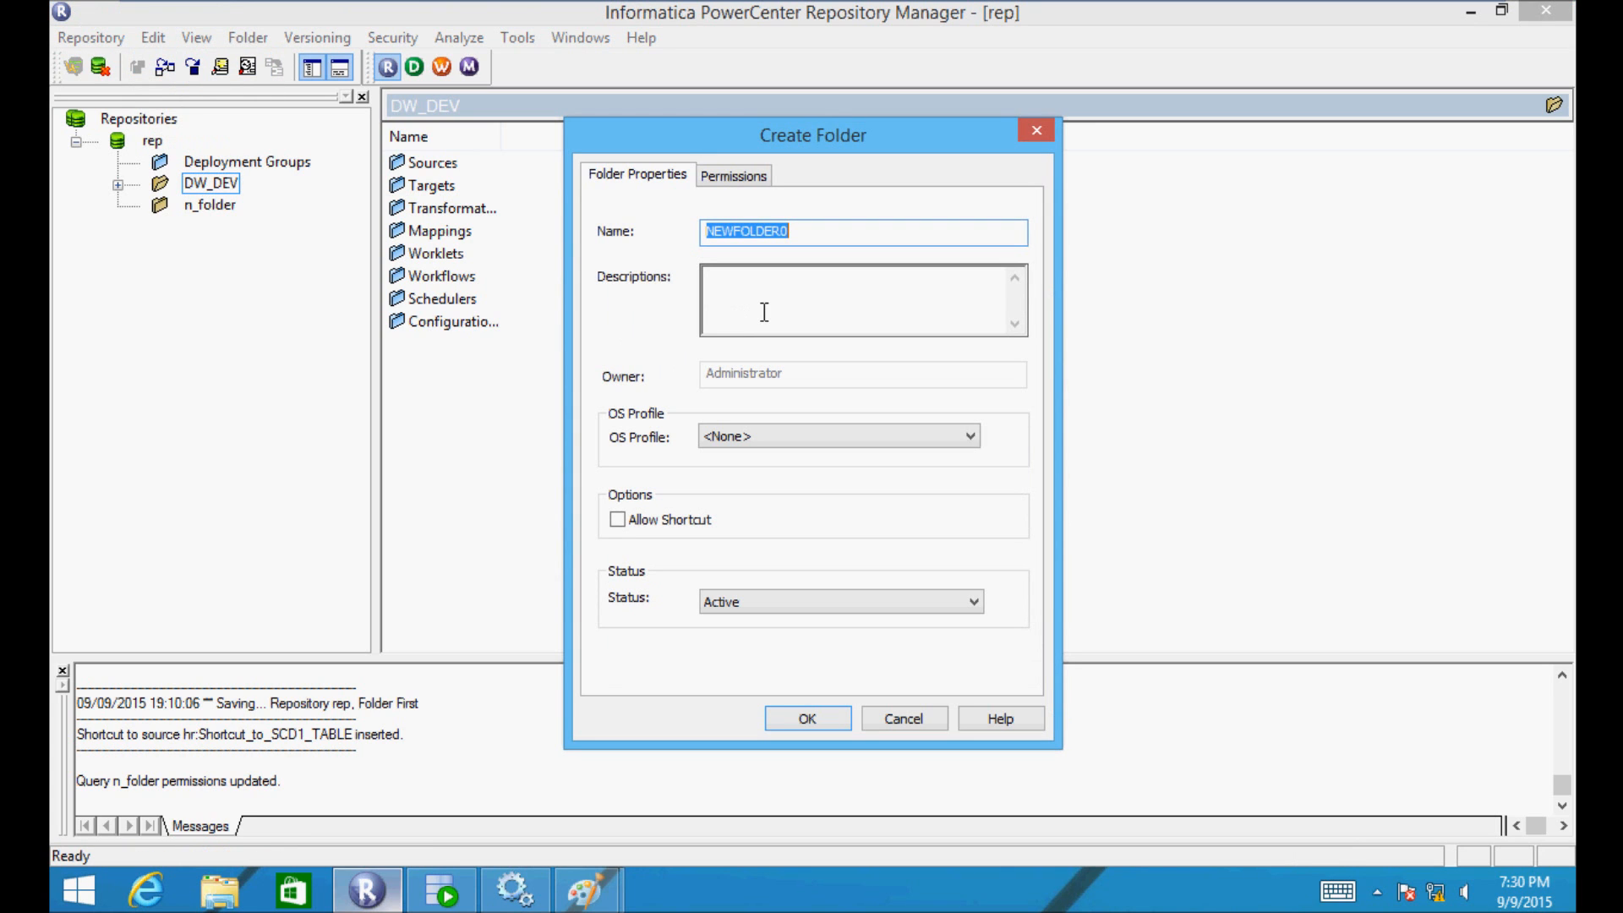
{"action": "key", "text": "BackSpace"}
{"action": "type", "text": "s_folder"}
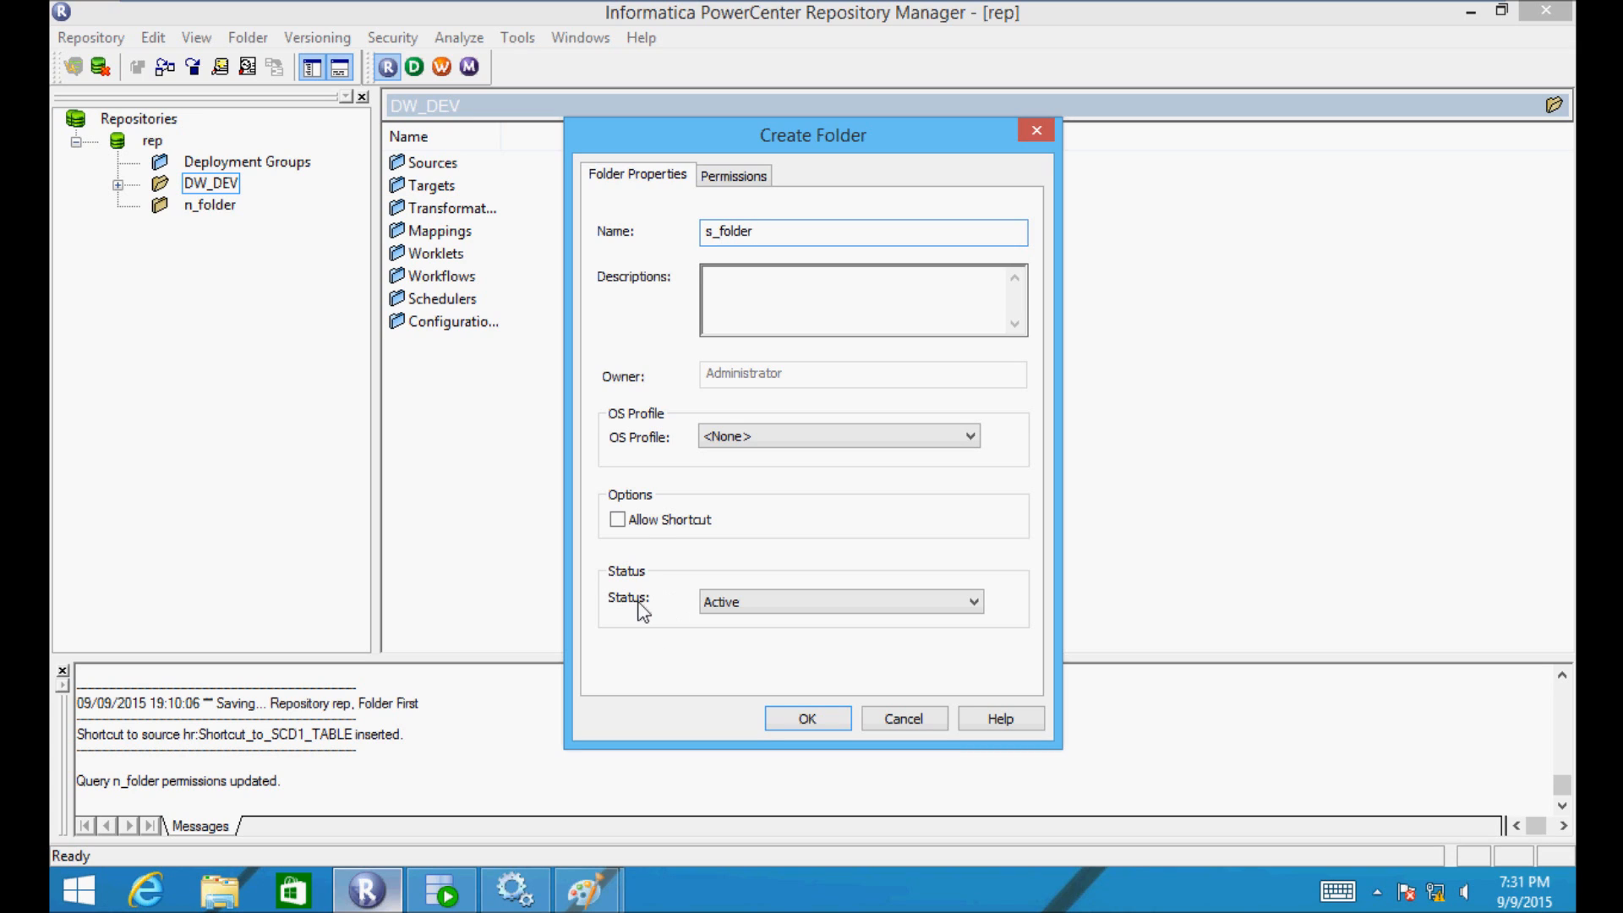
{"action": "left_click", "coordinate": [620, 519]}
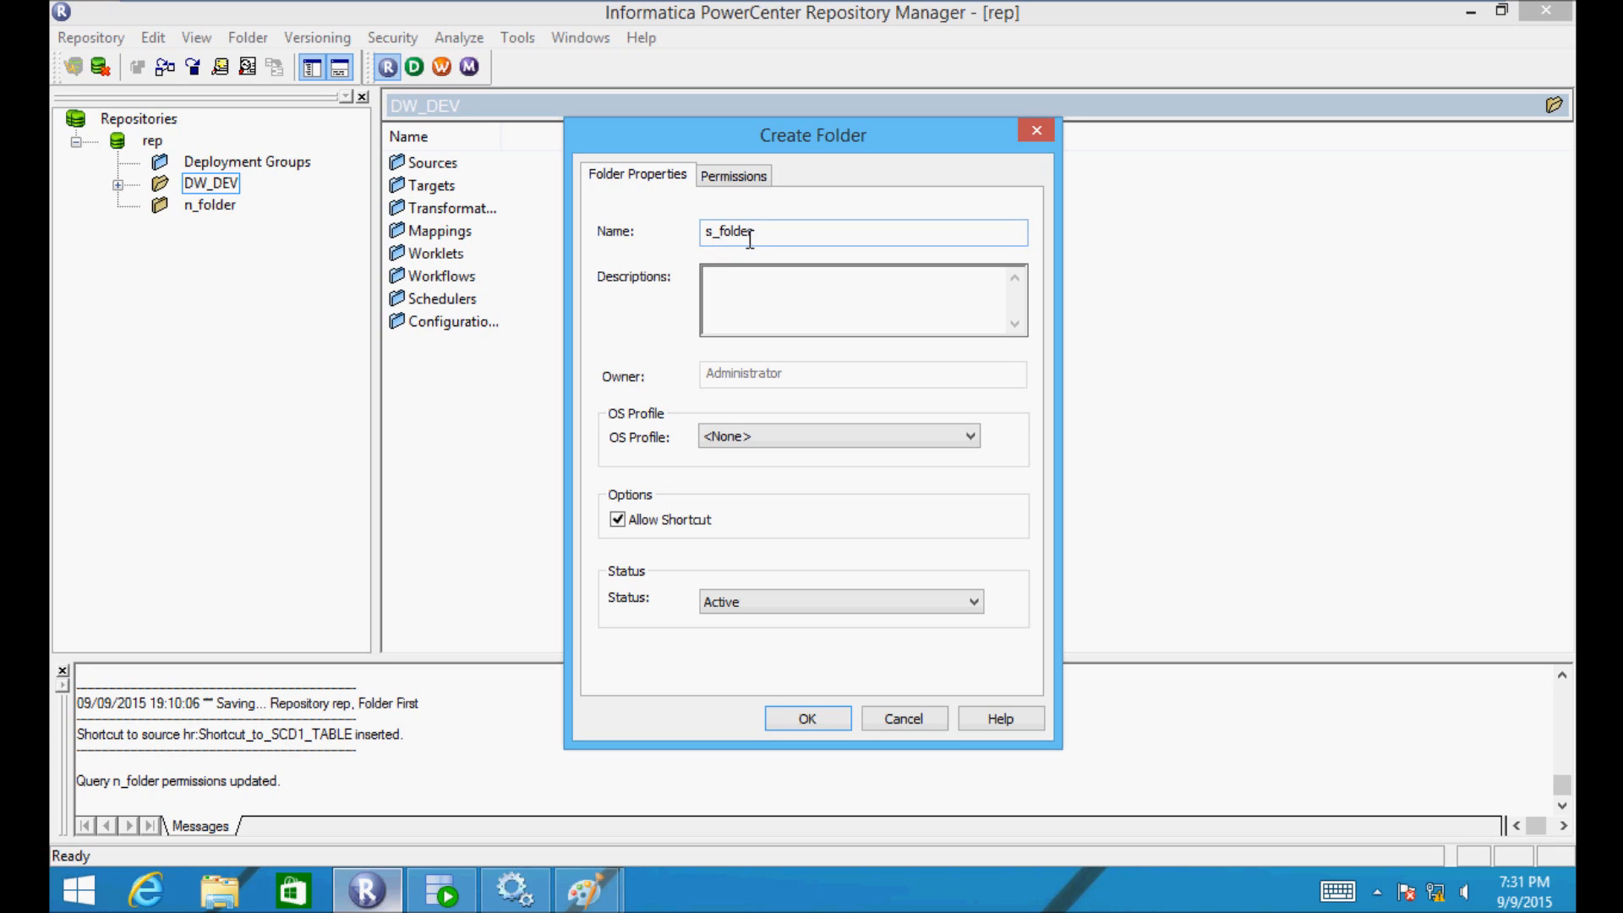
{"action": "left_click", "coordinate": [771, 714]}
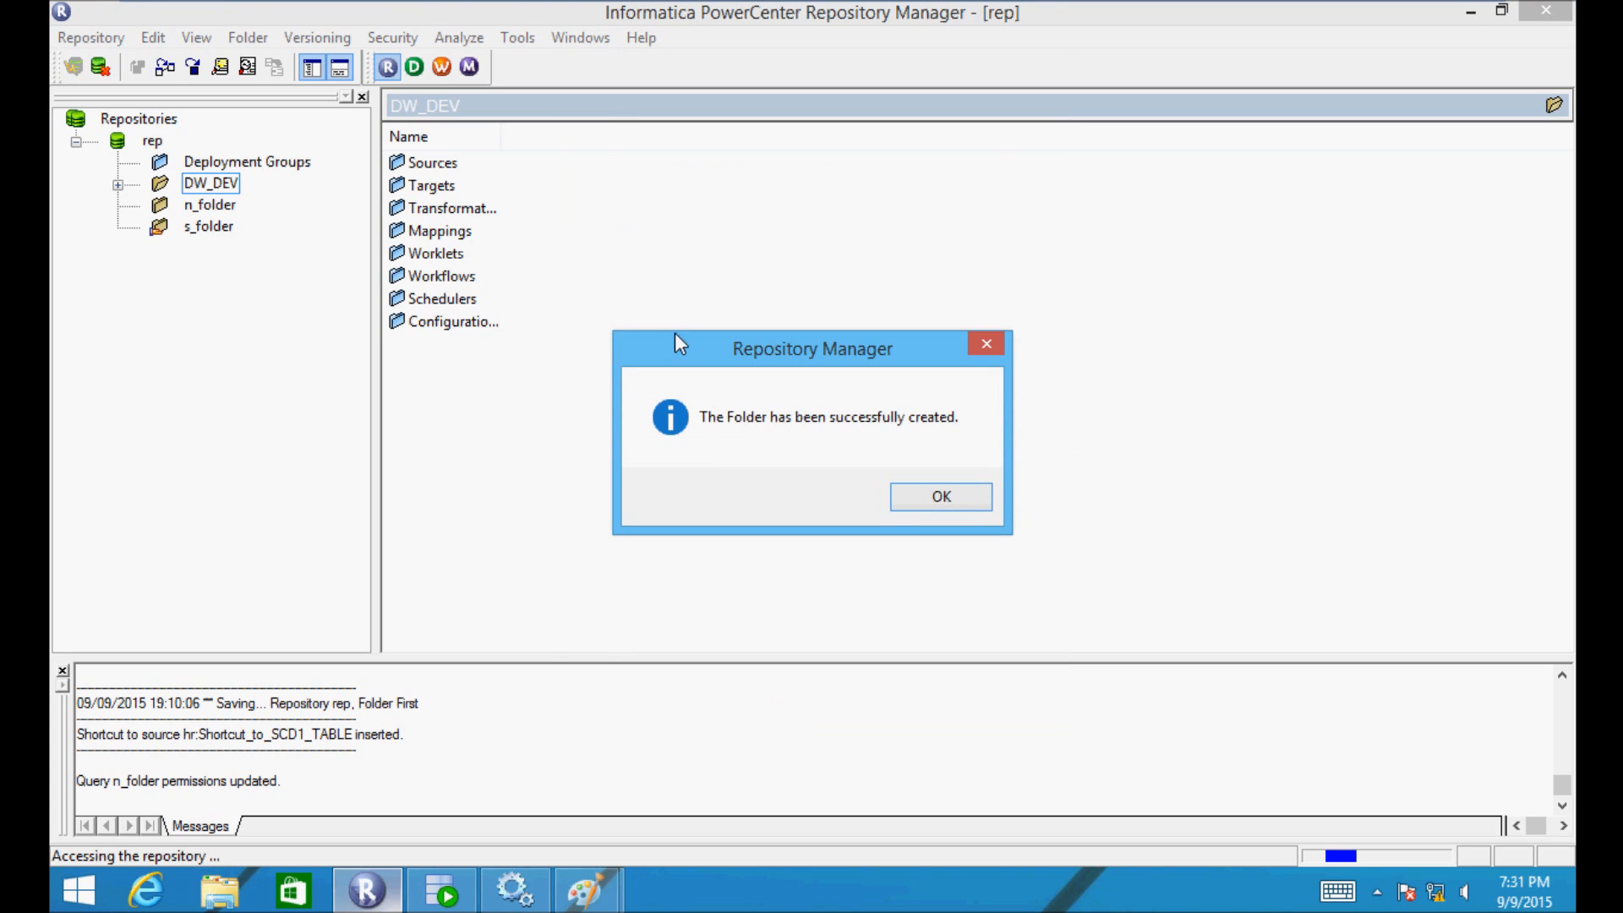
{"action": "left_click", "coordinate": [943, 499]}
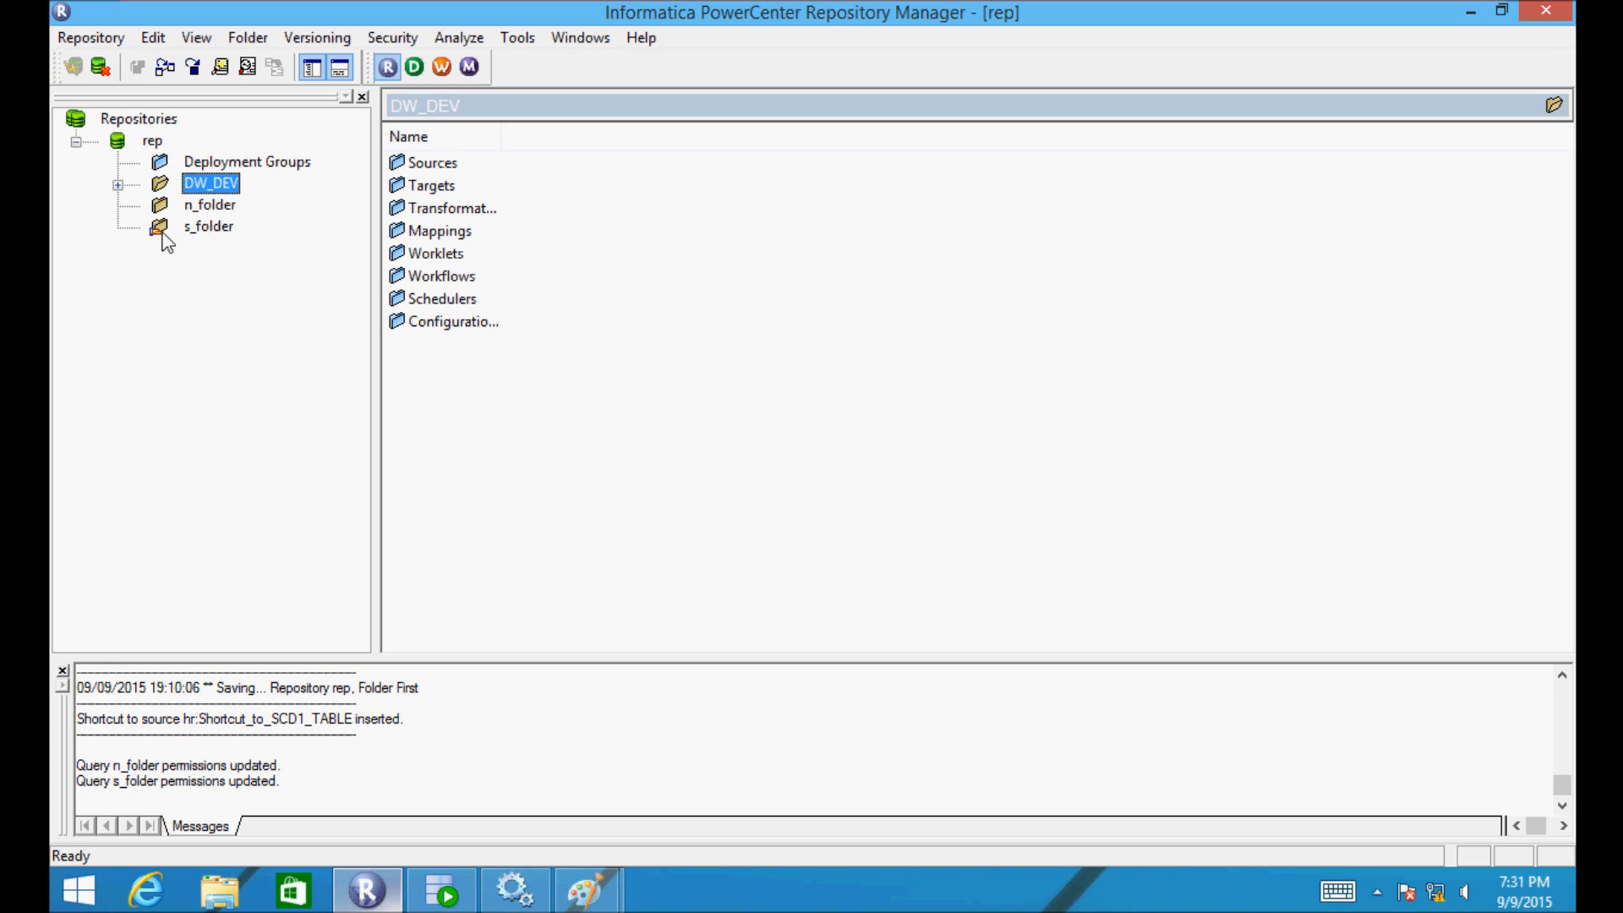
- Copy the JNR_TEST2 source from DW_DEV's Sources into n_folder
{"action": "left_click", "coordinate": [119, 185]}
{"action": "mouse_move", "coordinate": [586, 889]}
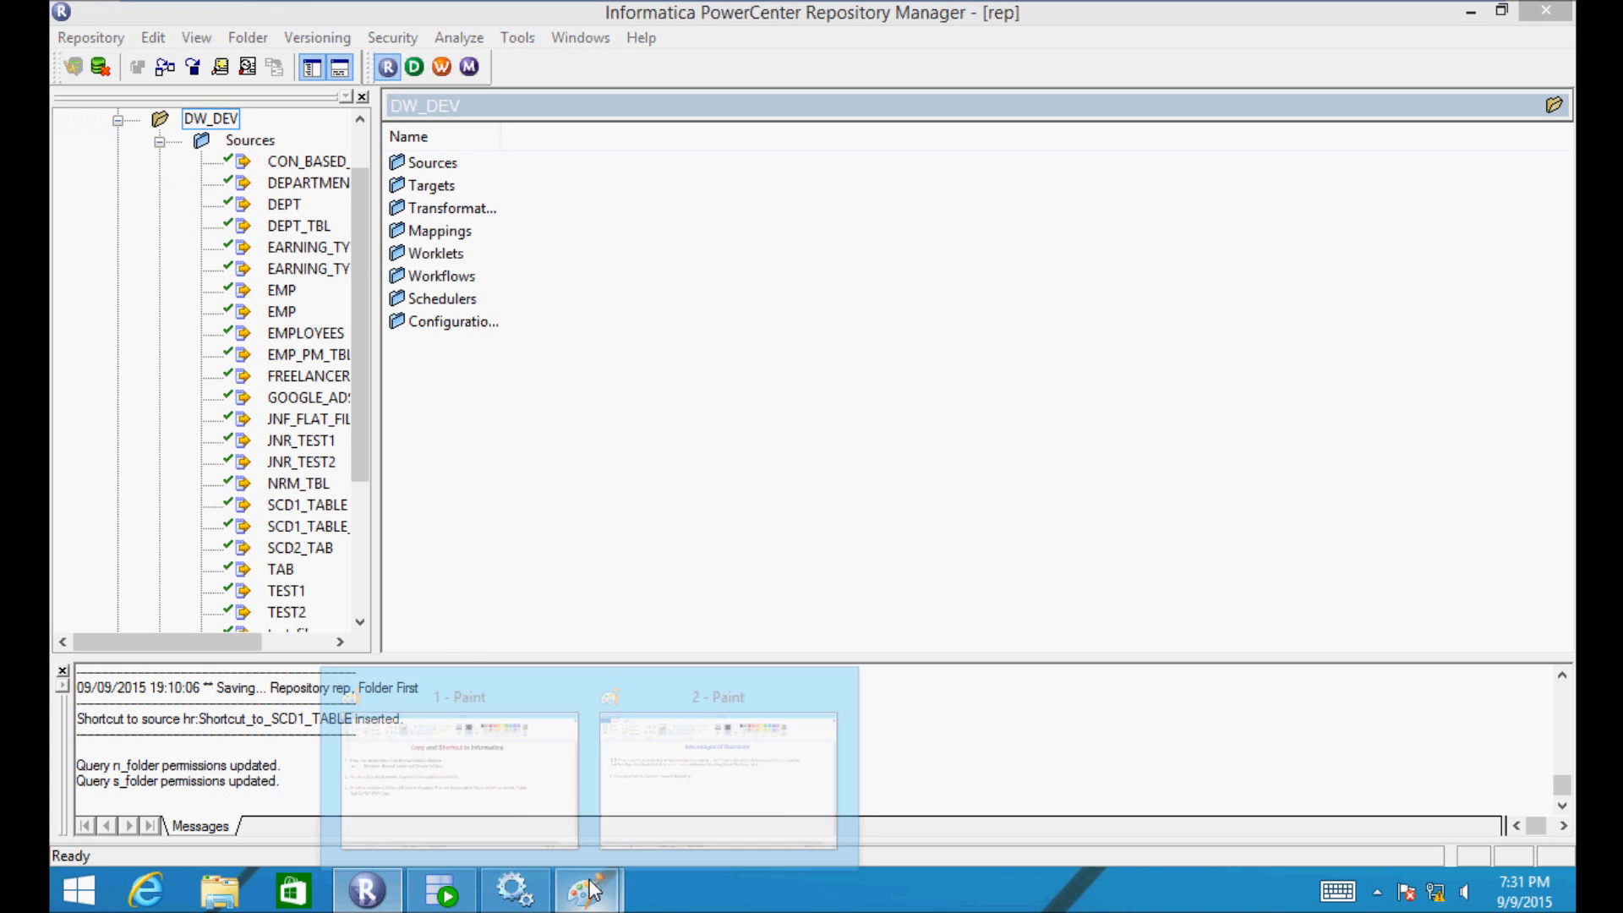
{"action": "left_click", "coordinate": [535, 790]}
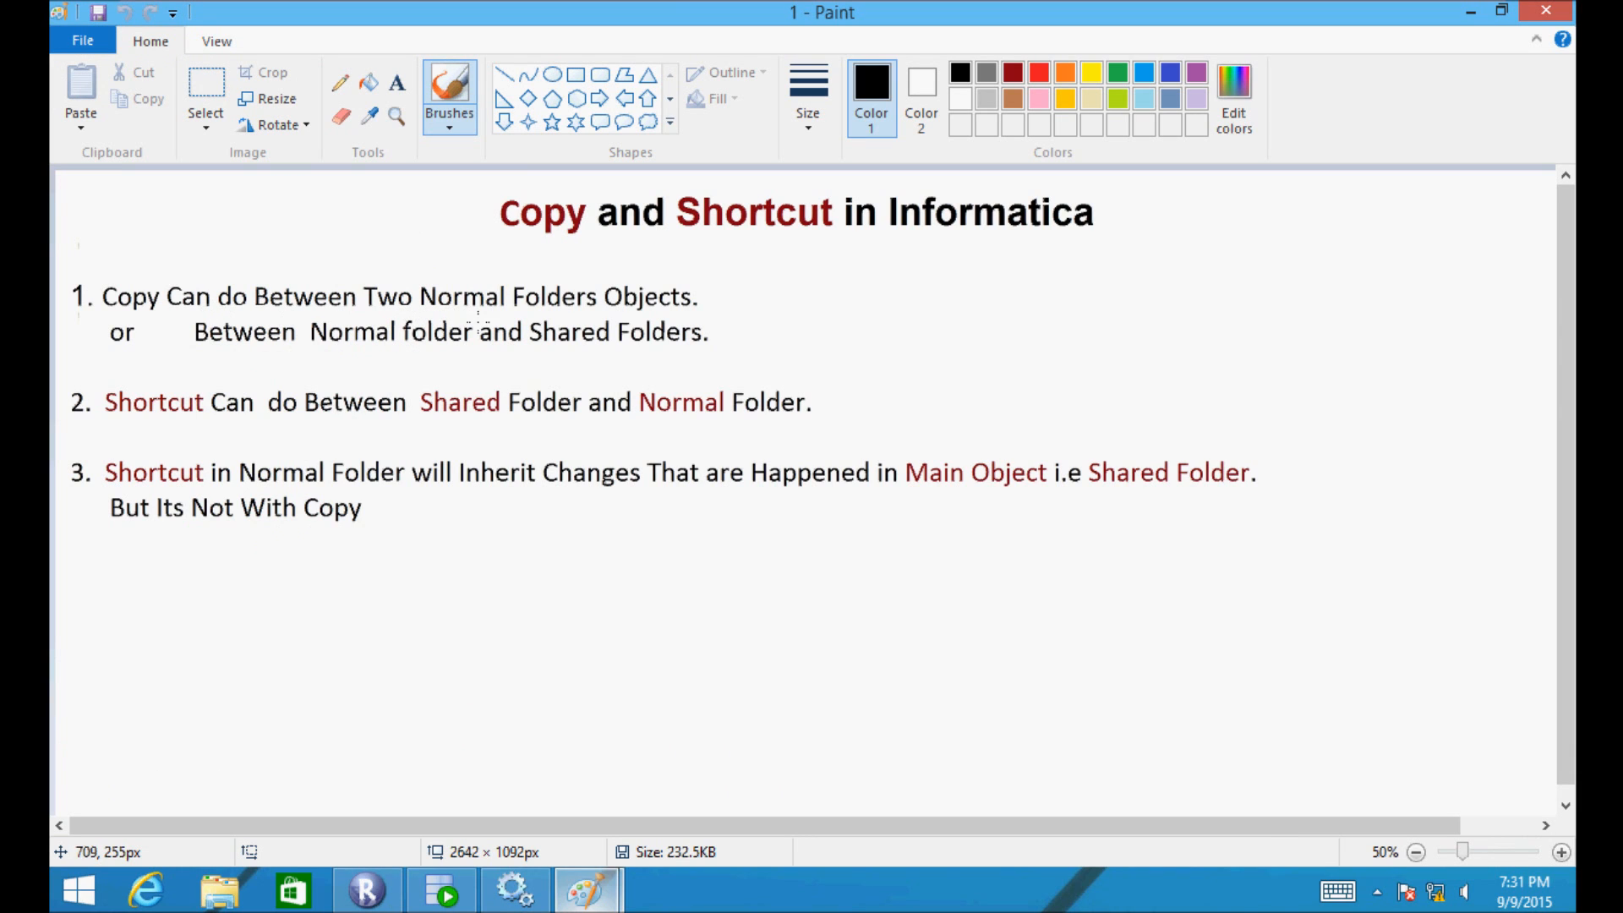
{"action": "left_click", "coordinate": [368, 896]}
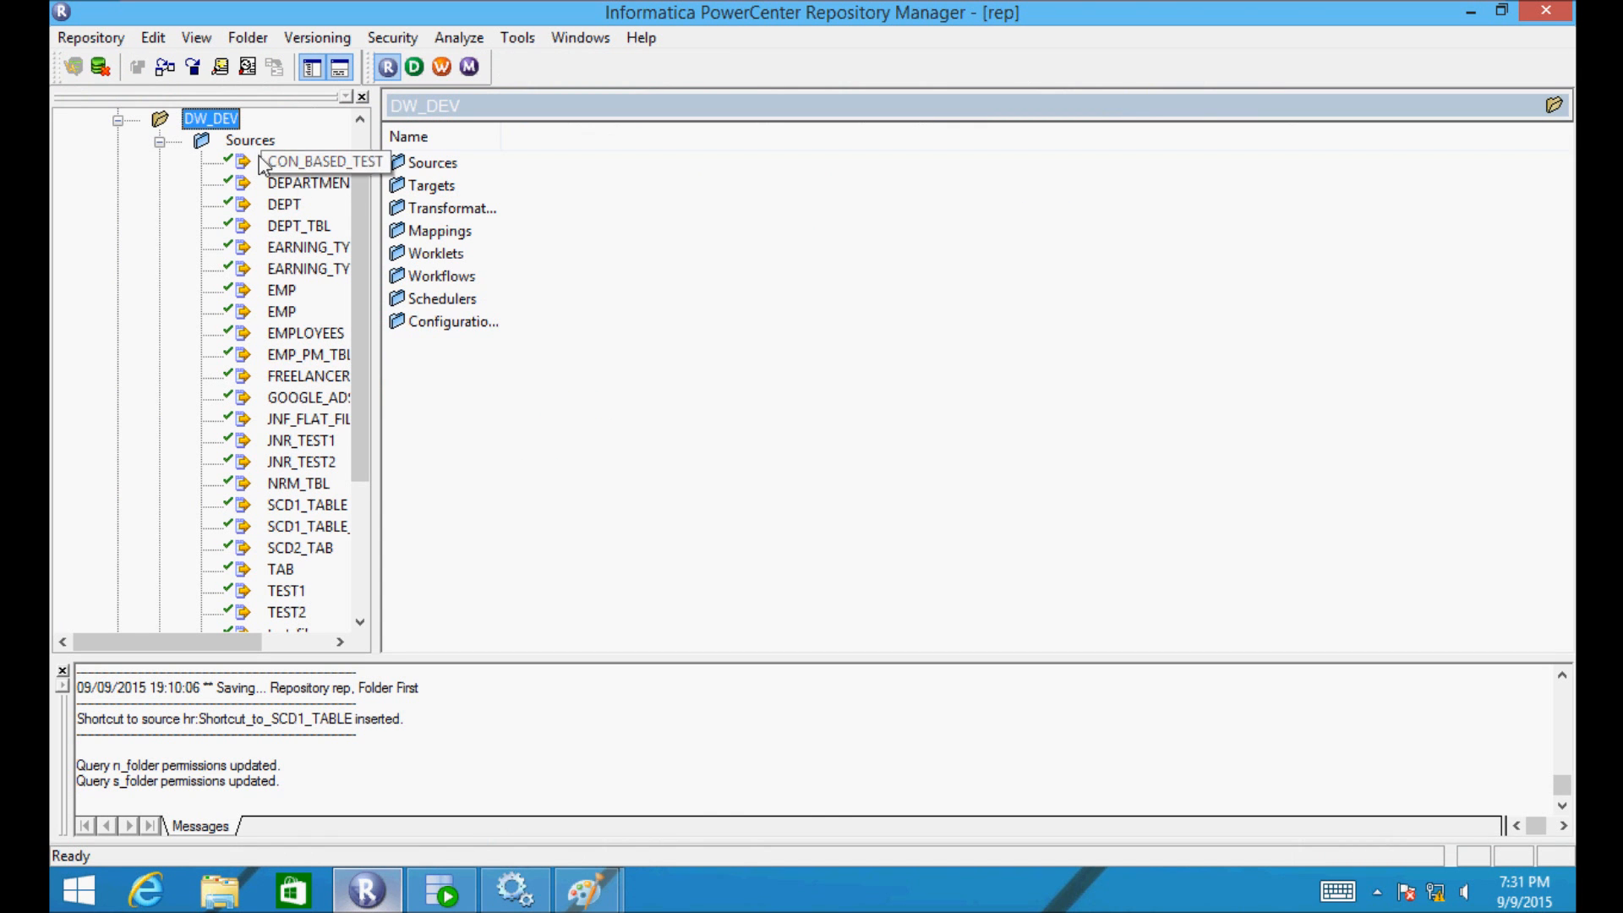
{"action": "left_click_drag", "start_coordinate": [358, 188], "coordinate": [358, 323]}
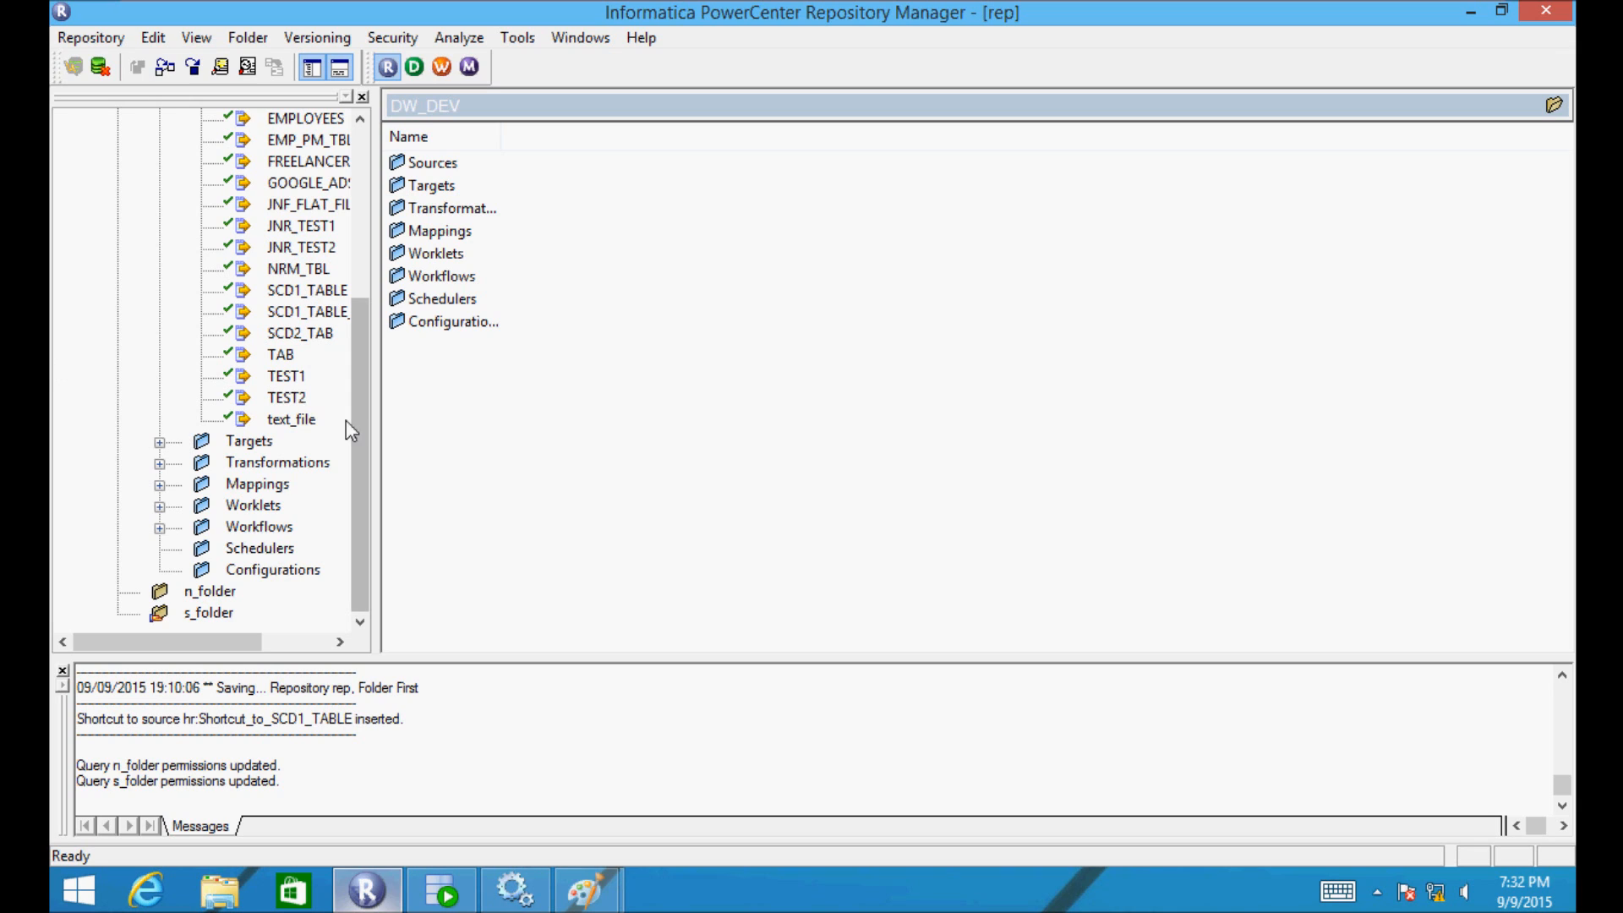
{"action": "left_click_drag", "start_coordinate": [292, 252], "coordinate": [206, 598]}
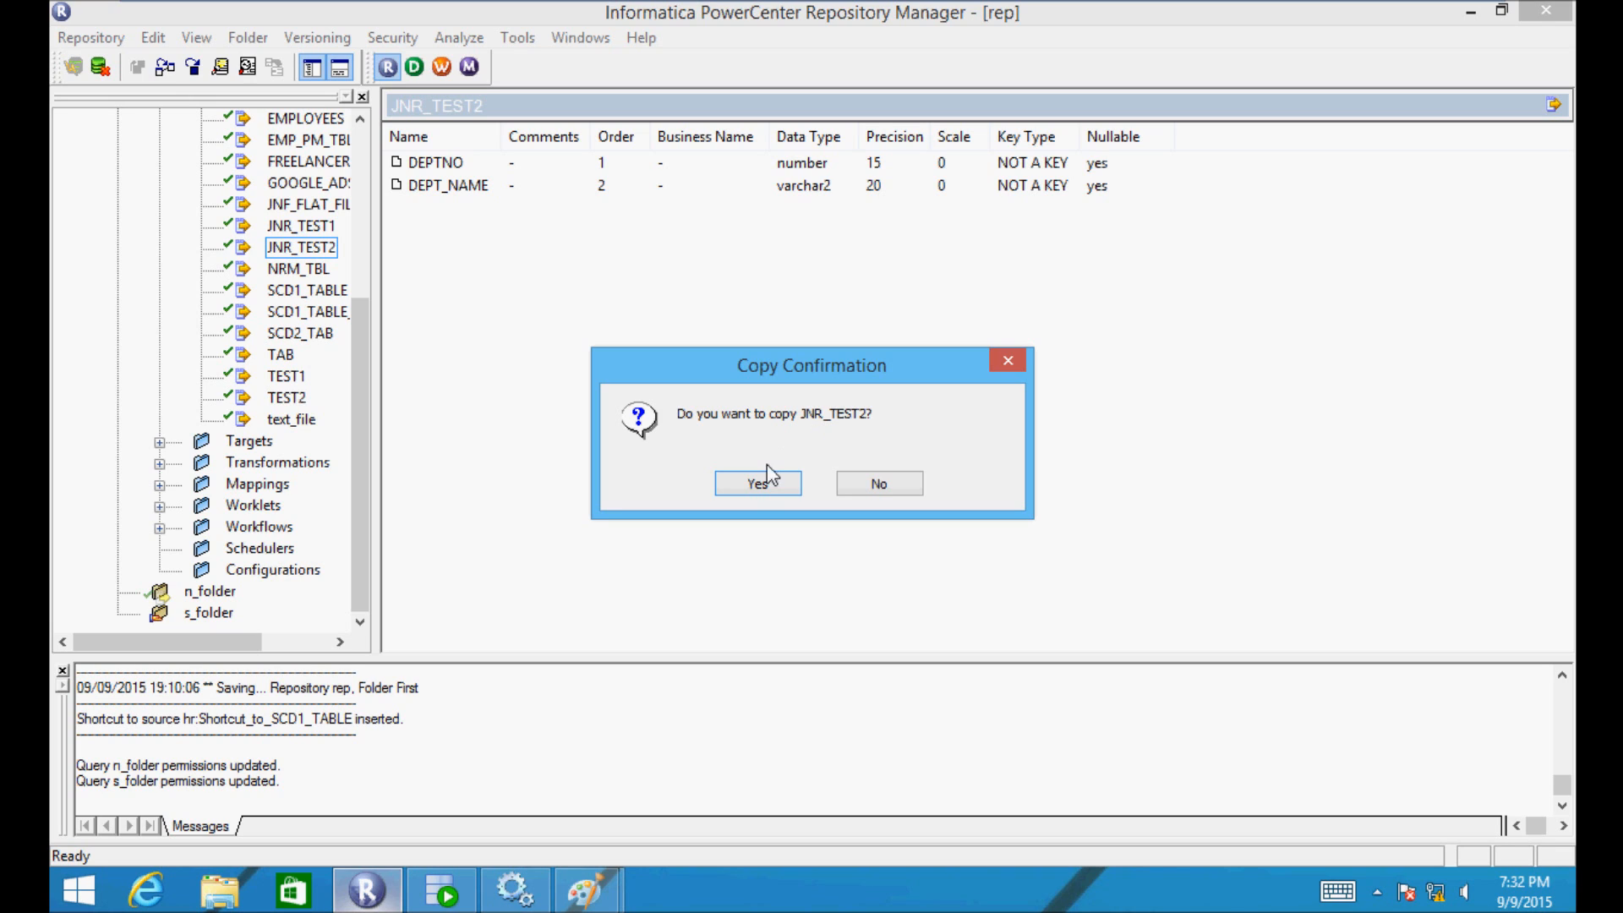
{"action": "left_click", "coordinate": [755, 492]}
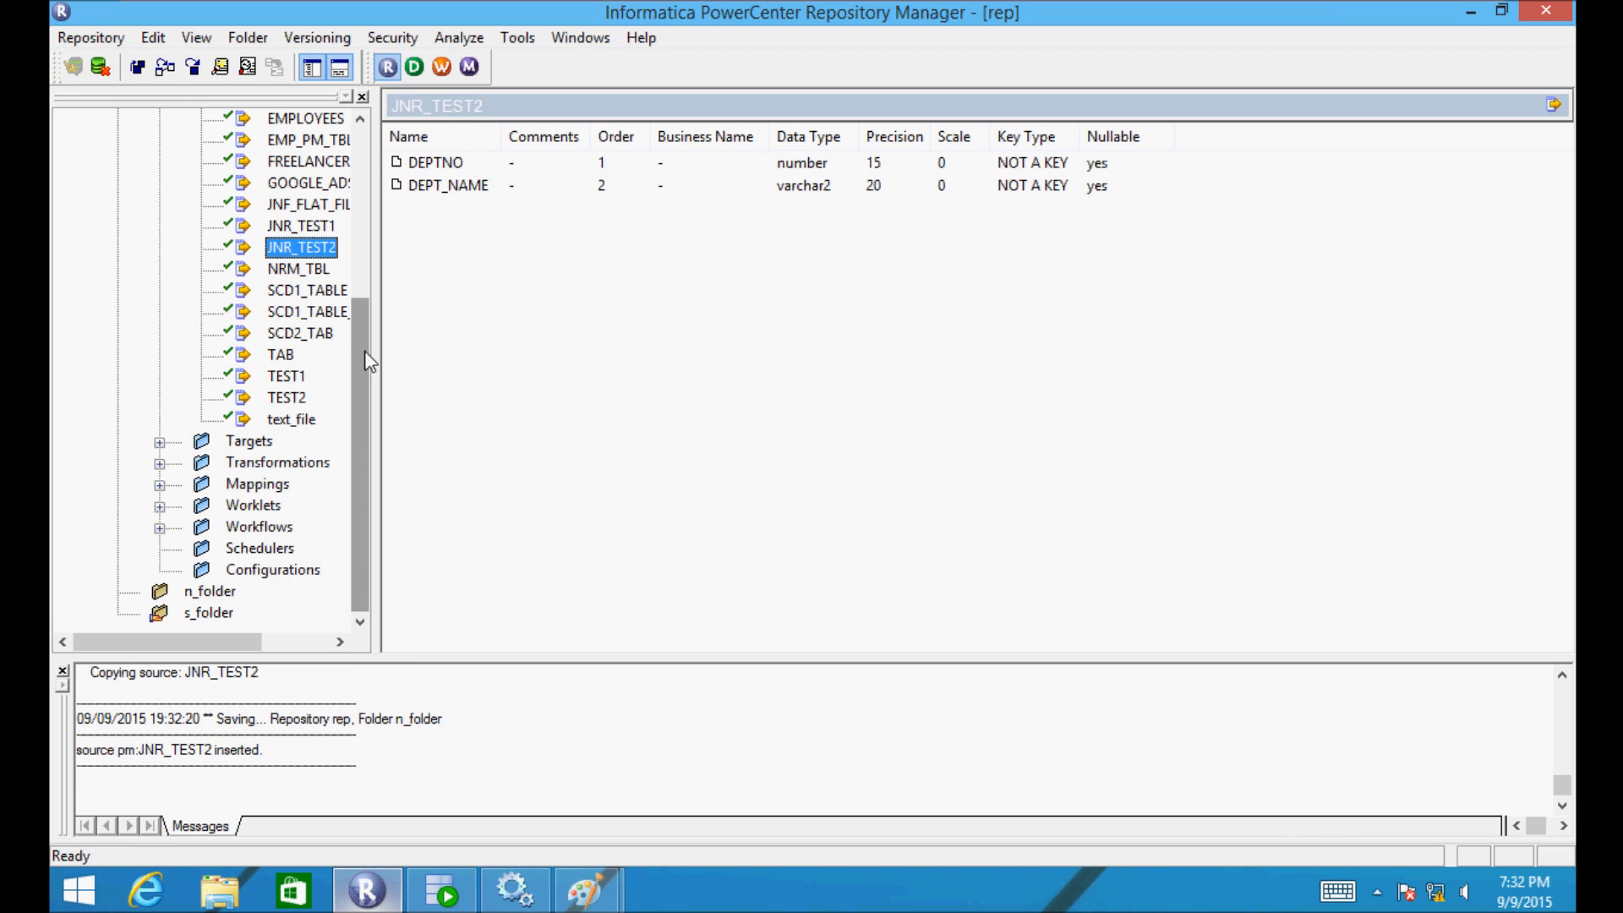
- Expand n_folder's Sources to verify JNR_TEST2, then bring up the Paint Copy and Shortcut notes
{"action": "double_click", "coordinate": [160, 591]}
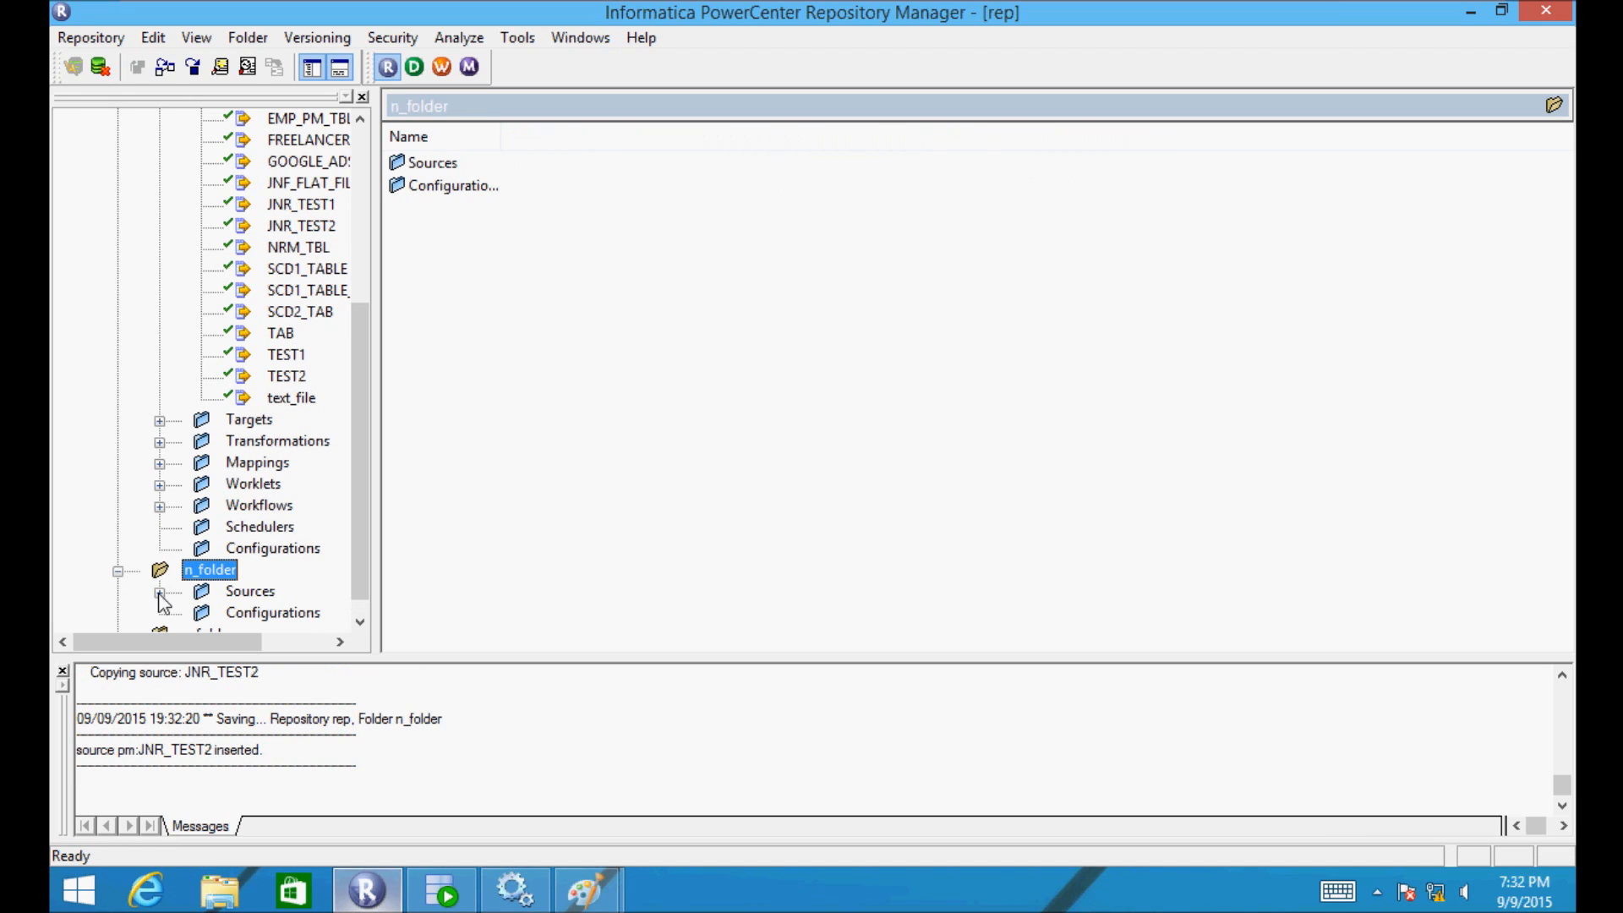
{"action": "left_click", "coordinate": [159, 592]}
{"action": "left_click_drag", "start_coordinate": [228, 643], "coordinate": [269, 642]}
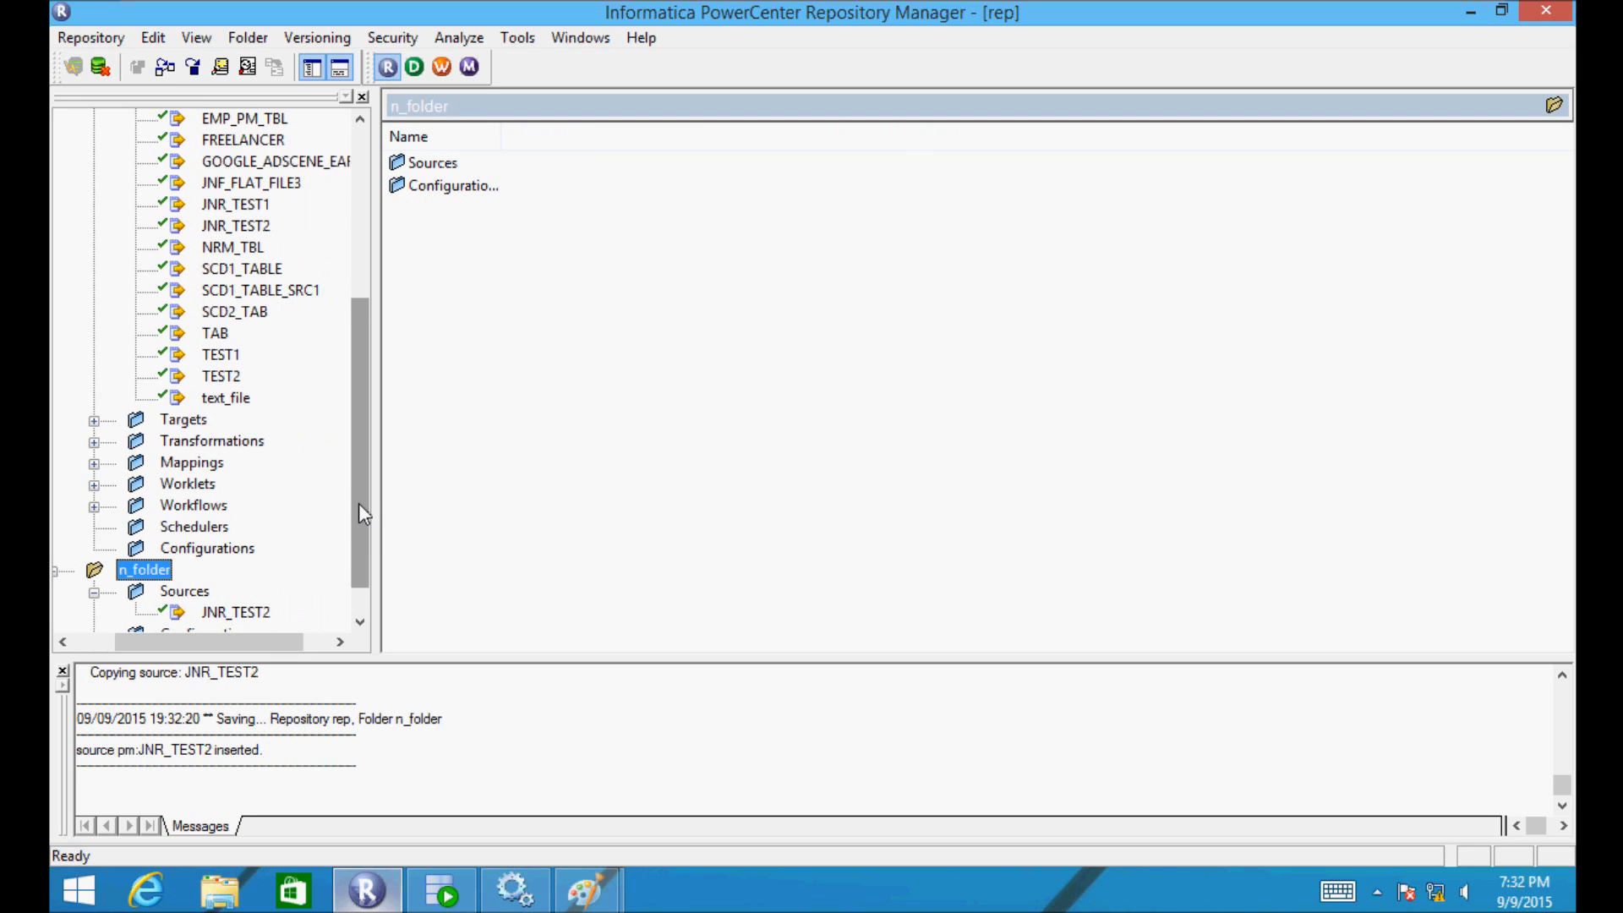
{"action": "left_click_drag", "start_coordinate": [359, 504], "coordinate": [357, 526]}
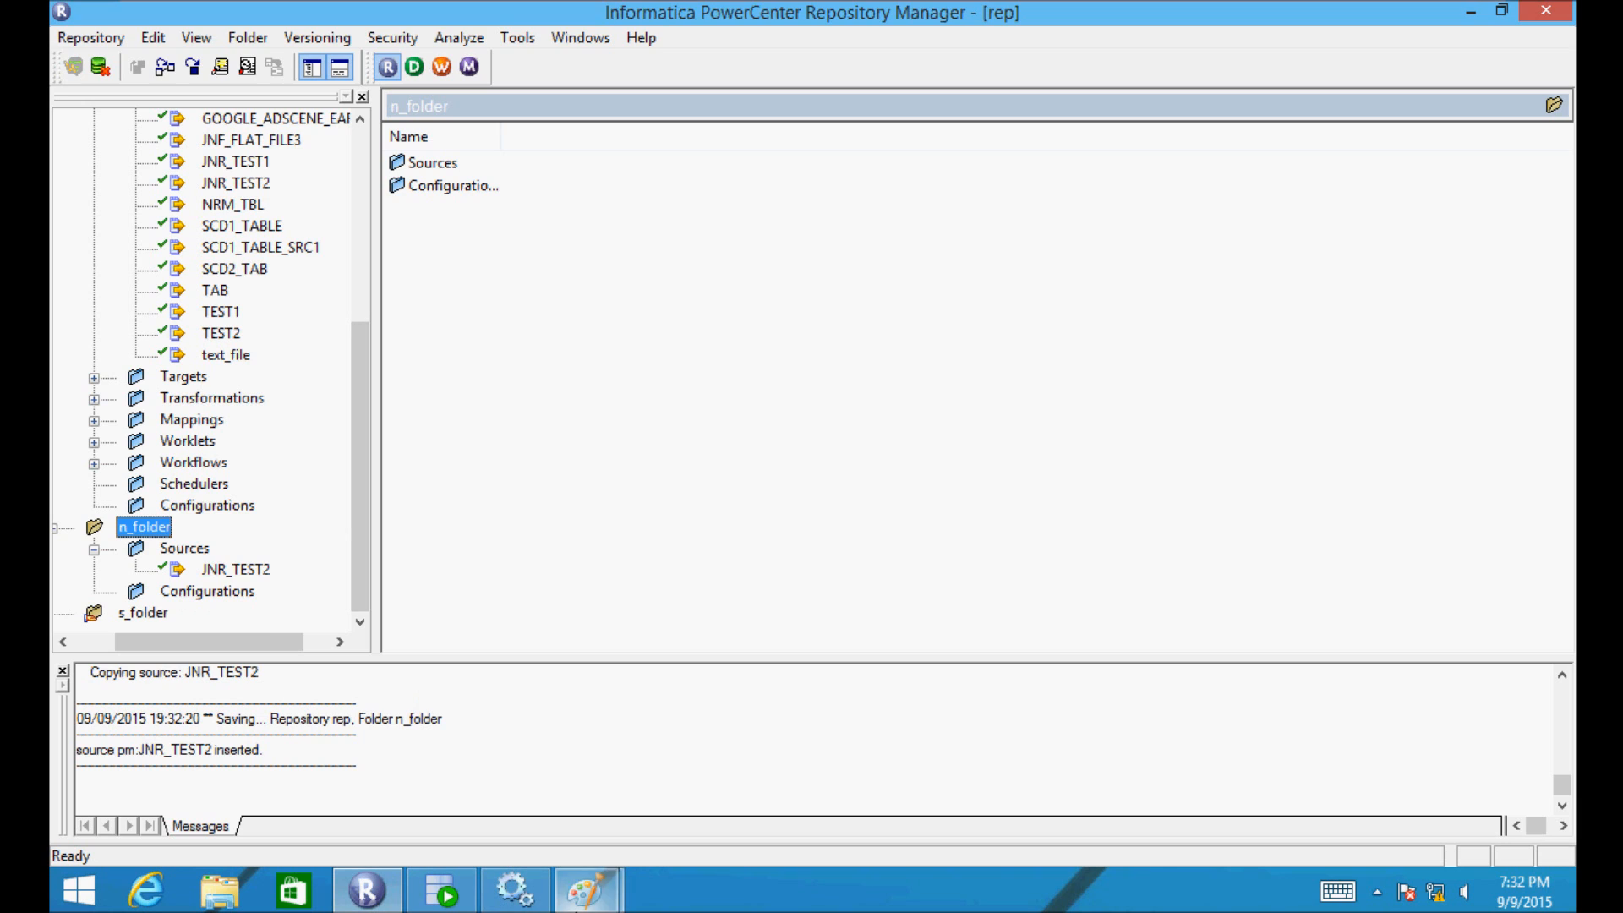
{"action": "mouse_move", "coordinate": [585, 889]}
{"action": "left_click", "coordinate": [507, 776]}
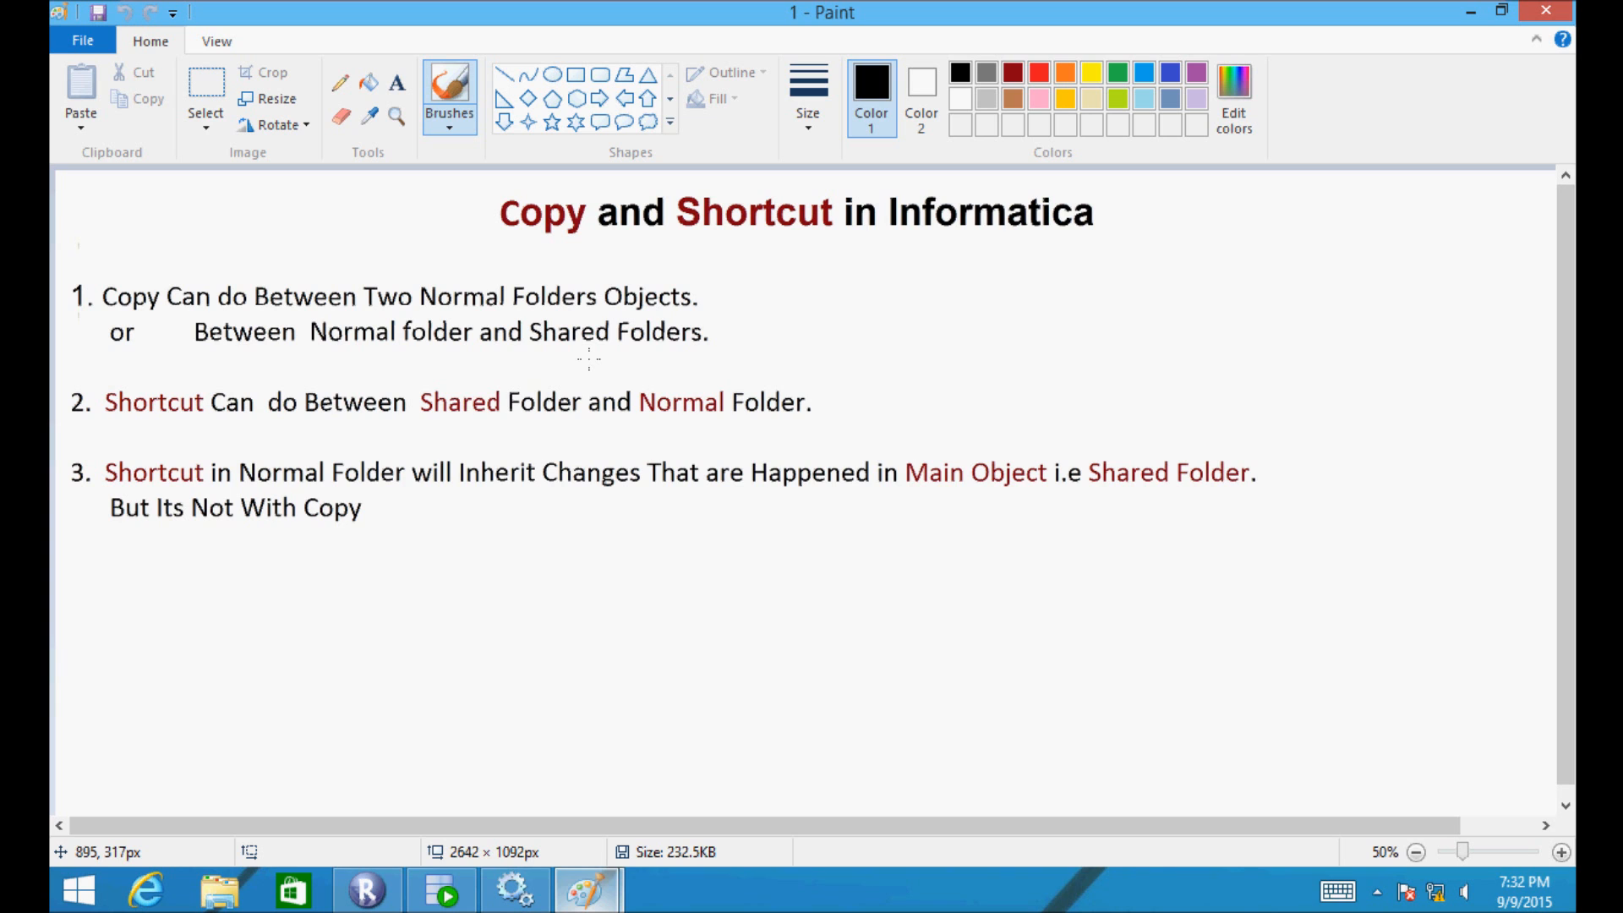
- Copy the TEST1 source from DW_DEV into s_folder
{"action": "left_click", "coordinate": [398, 892]}
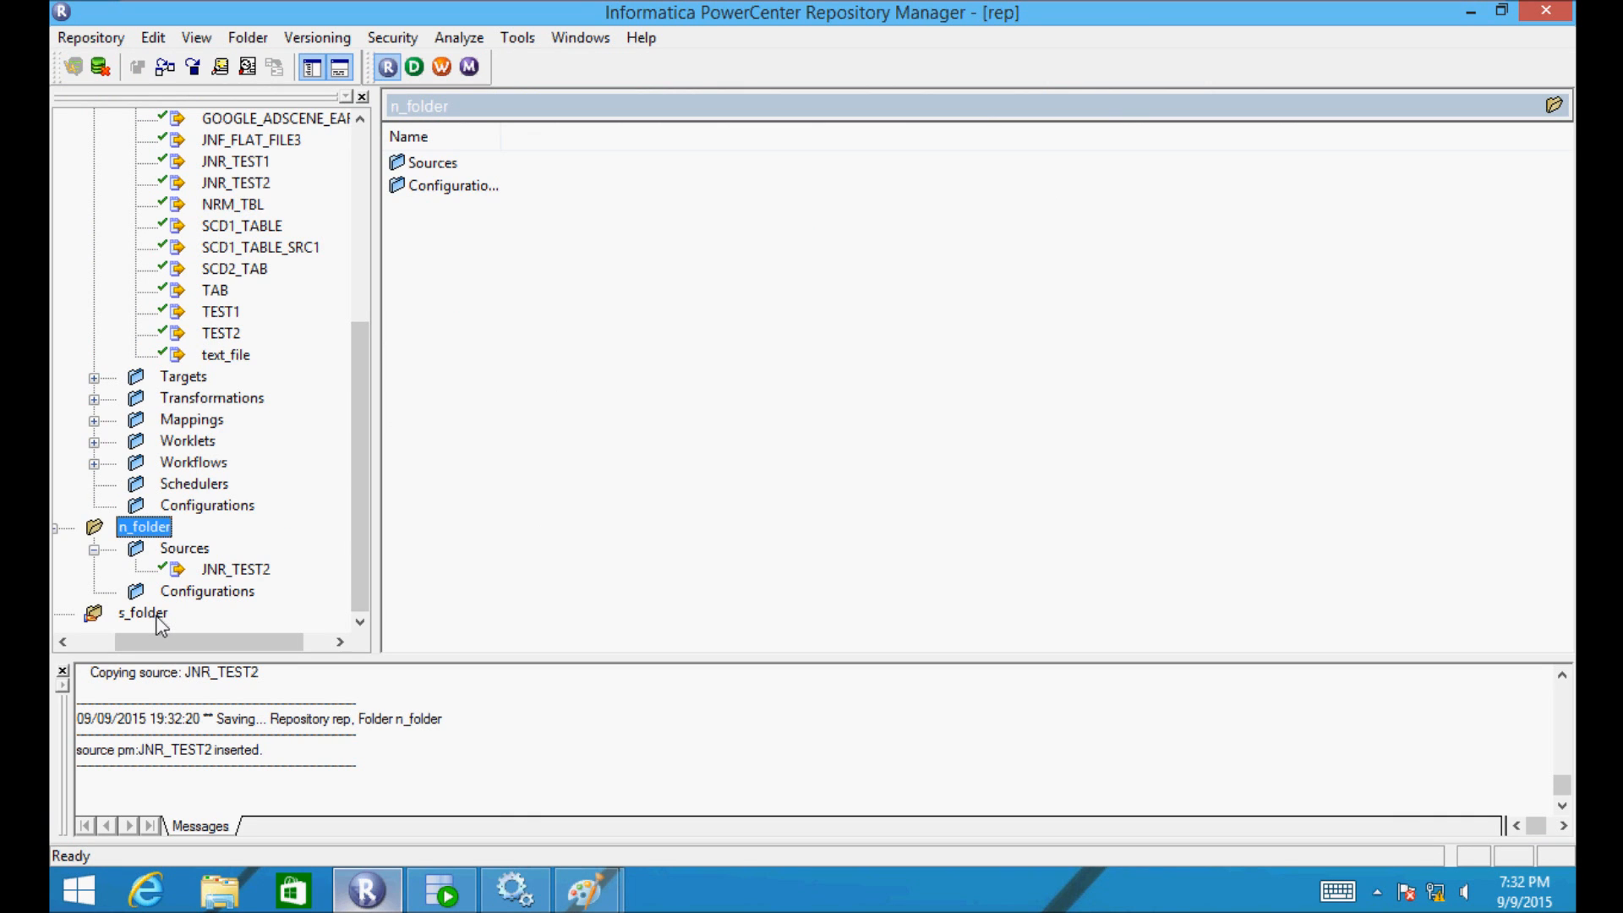
{"action": "left_click_drag", "start_coordinate": [353, 343], "coordinate": [349, 380]}
{"action": "left_click_drag", "start_coordinate": [217, 315], "coordinate": [143, 623]}
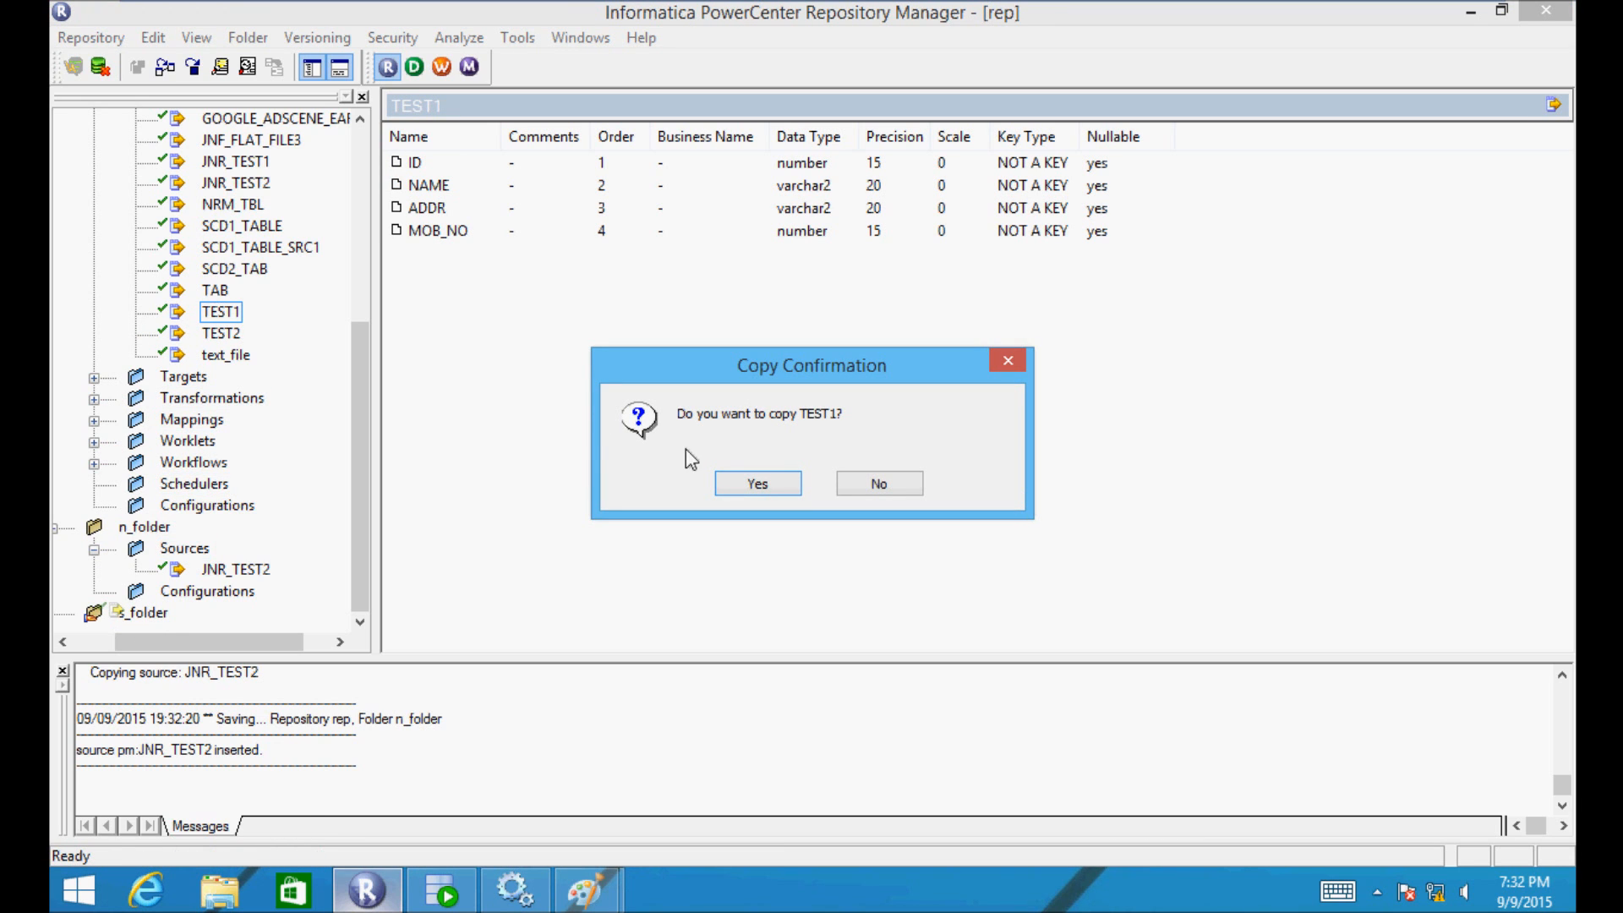
{"action": "left_click", "coordinate": [758, 485]}
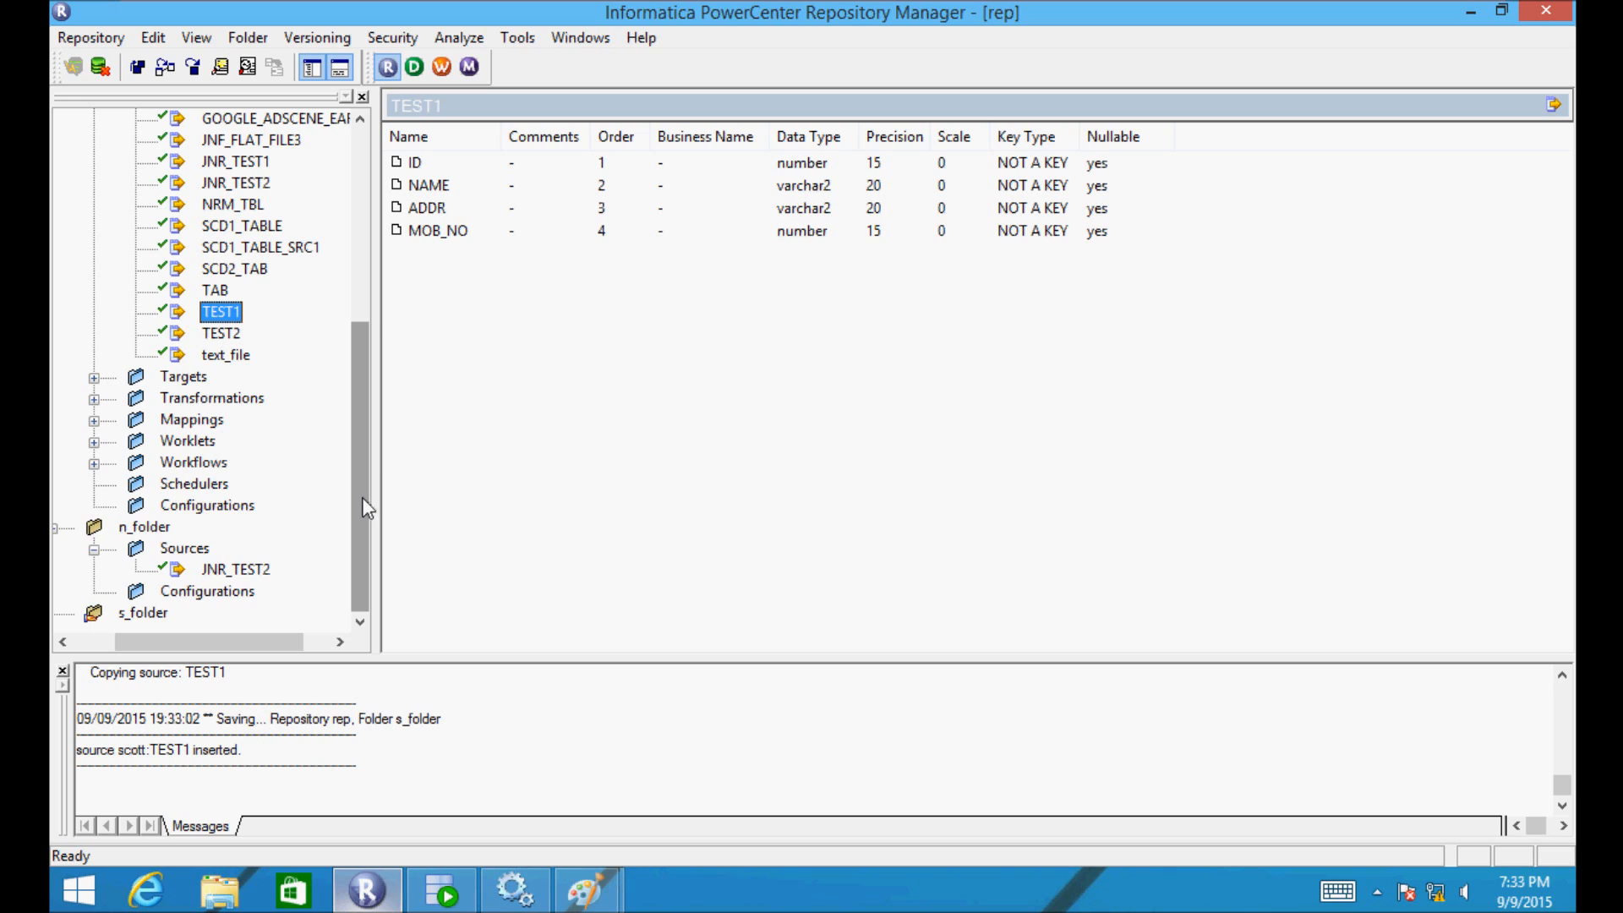
- Expand s_folder's Sources to show TEST1, then bring the Paint notes back up
{"action": "double_click", "coordinate": [141, 614]}
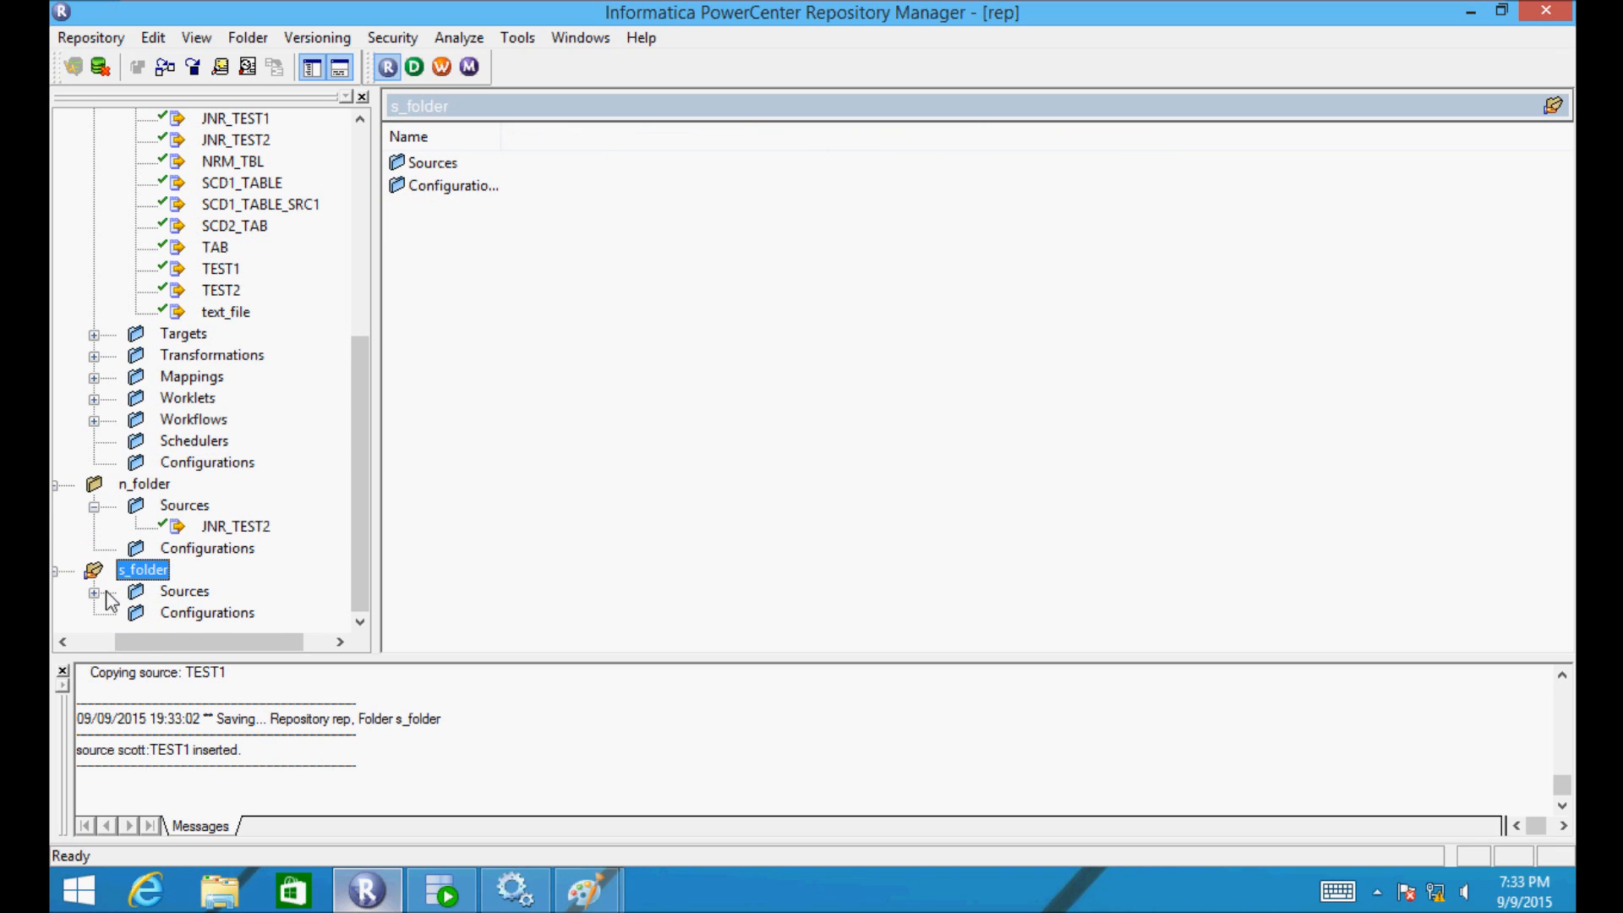
{"action": "left_click", "coordinate": [93, 591]}
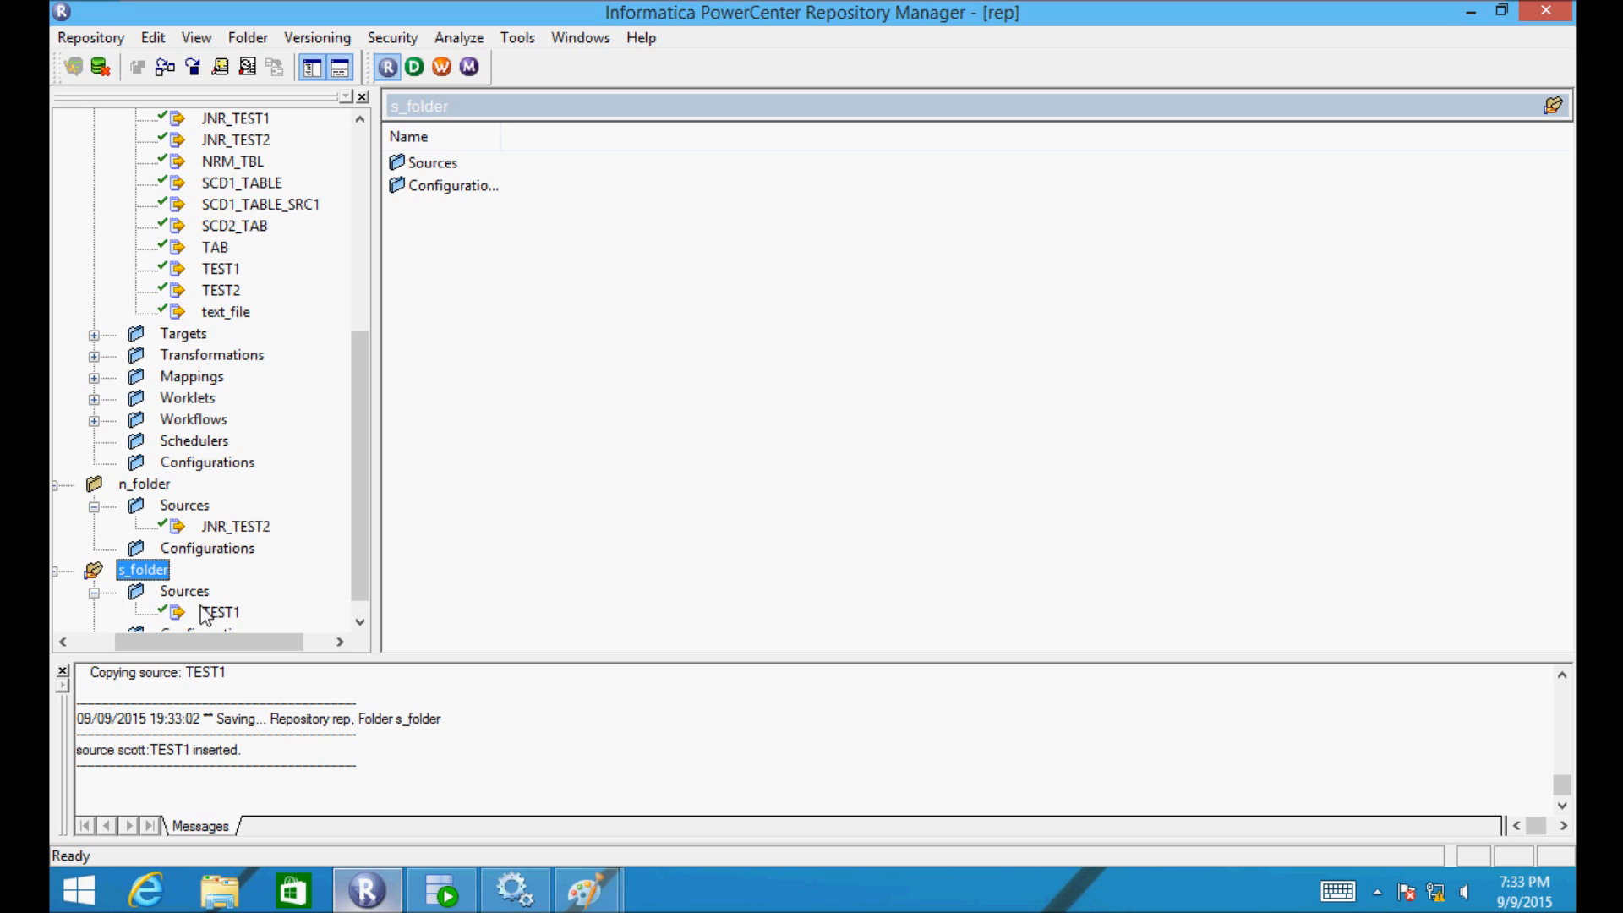
{"action": "left_click_drag", "start_coordinate": [353, 490], "coordinate": [364, 595]}
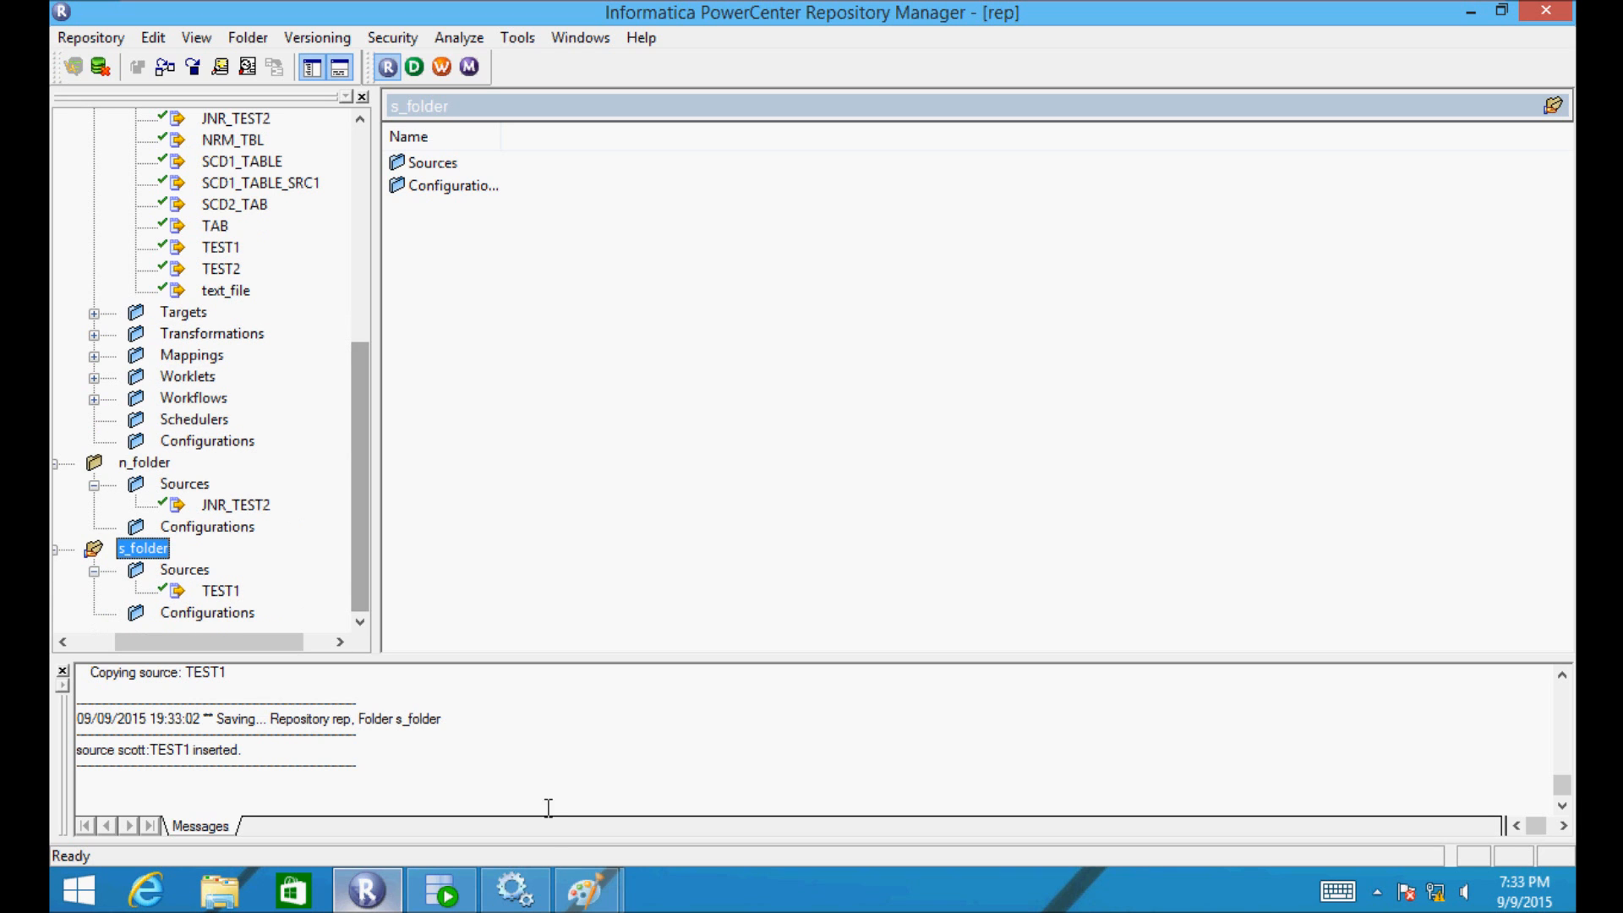
{"action": "left_click", "coordinate": [609, 874]}
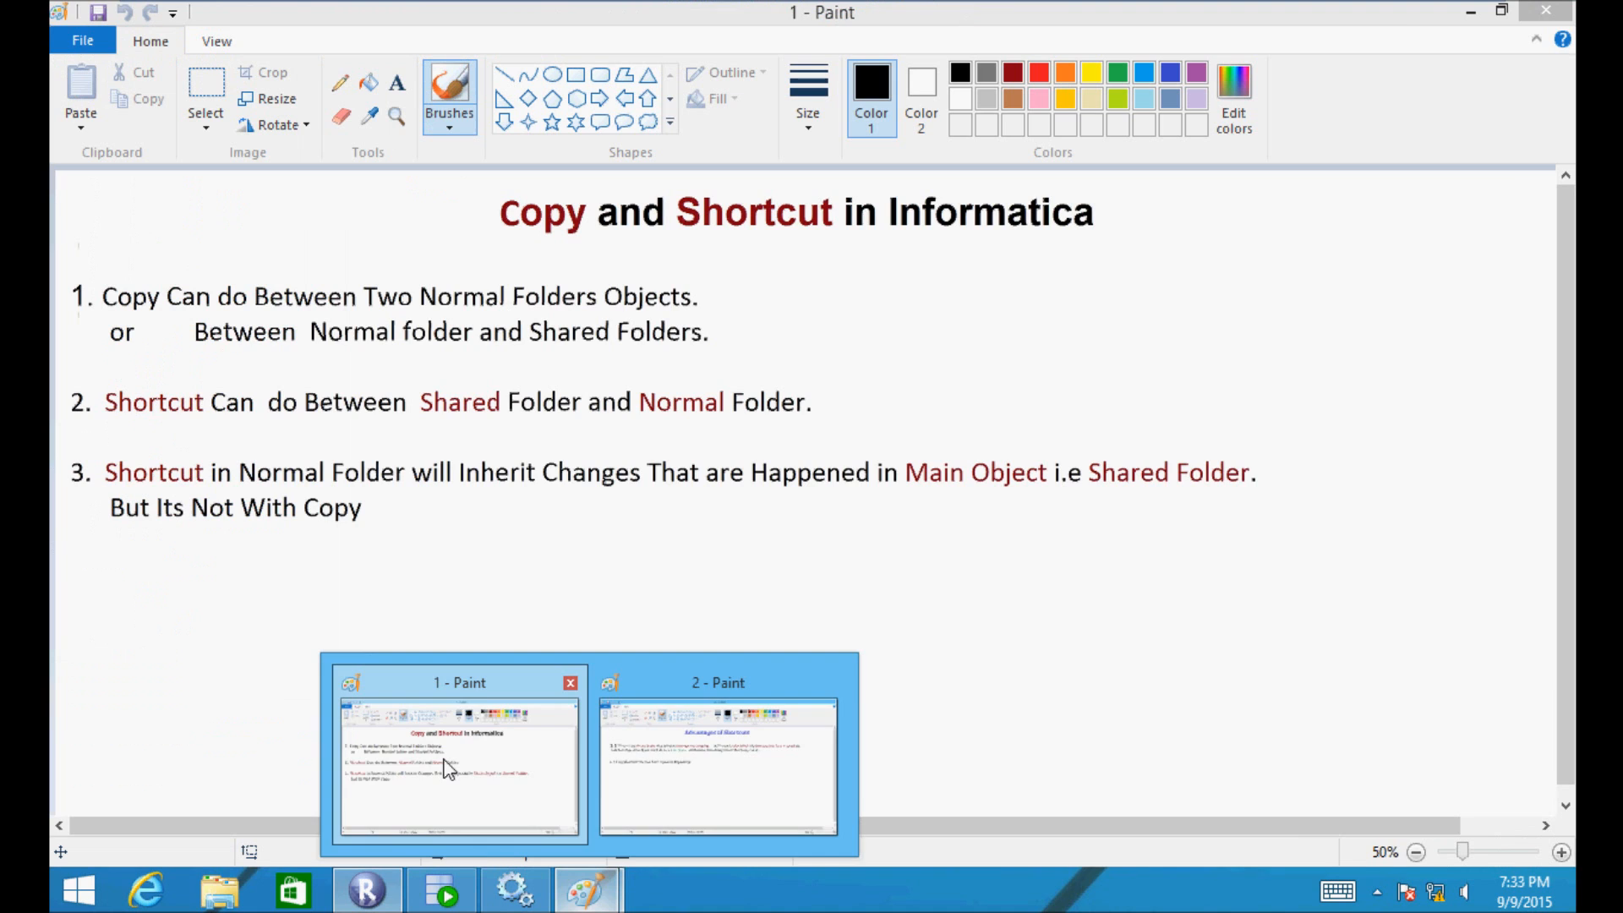
- Review the Copy and Shortcut slide in Paint, then return to Repository Manager
{"action": "left_click", "coordinate": [448, 769]}
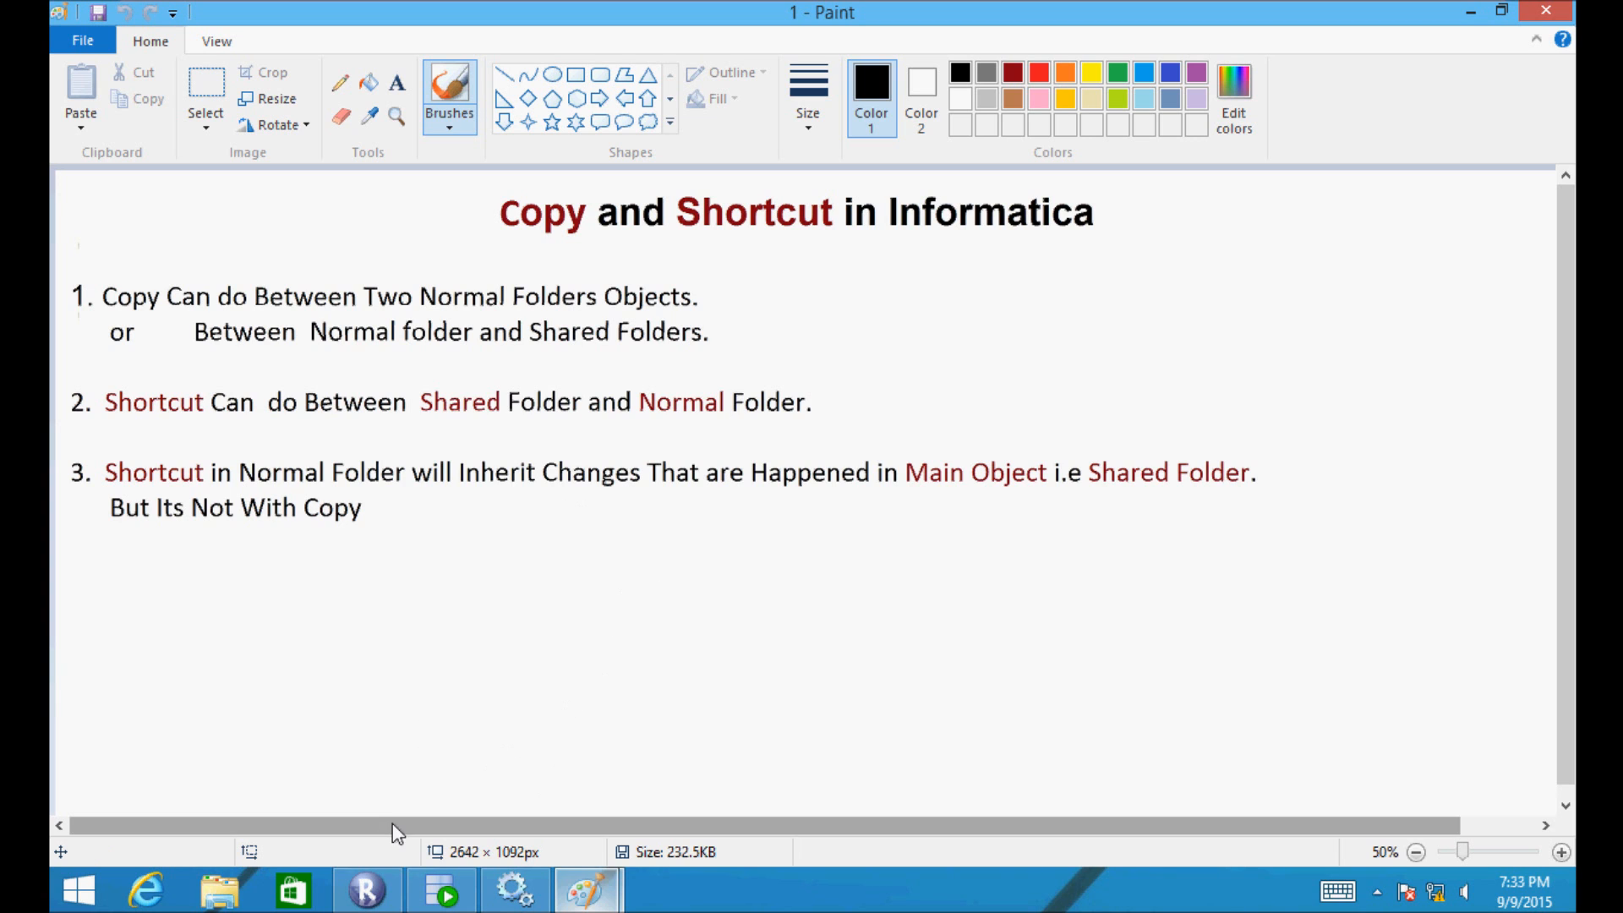
{"action": "left_click", "coordinate": [366, 890]}
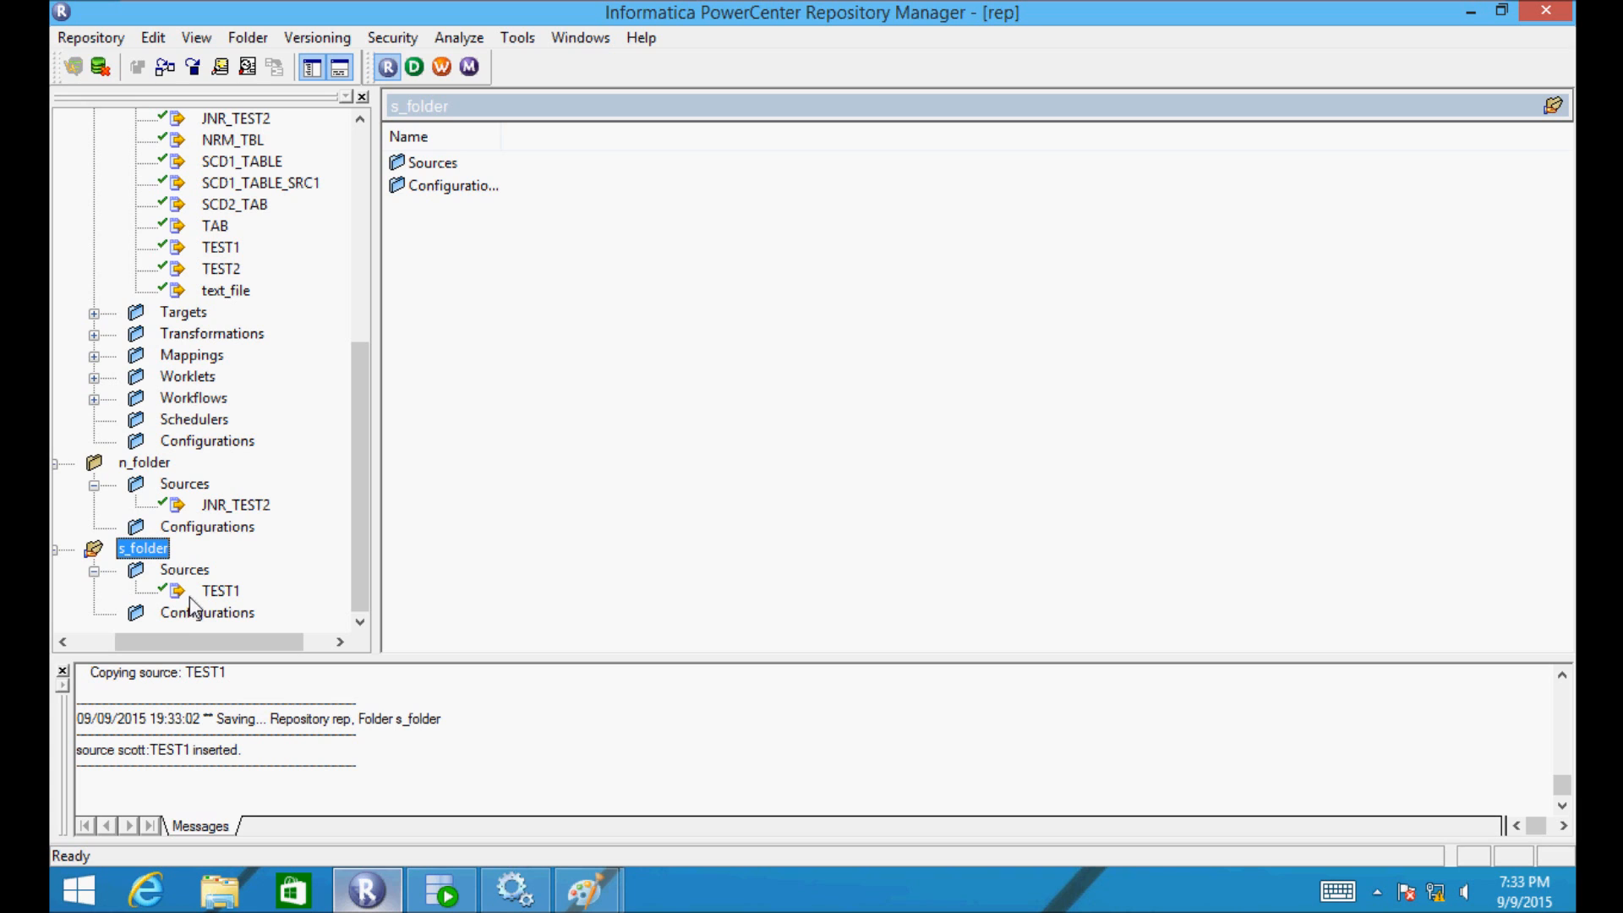
- Drop s_folder's TEST1 onto n_folder to create Shortcut_to_TEST1
{"action": "left_click_drag", "start_coordinate": [189, 590], "coordinate": [169, 468]}
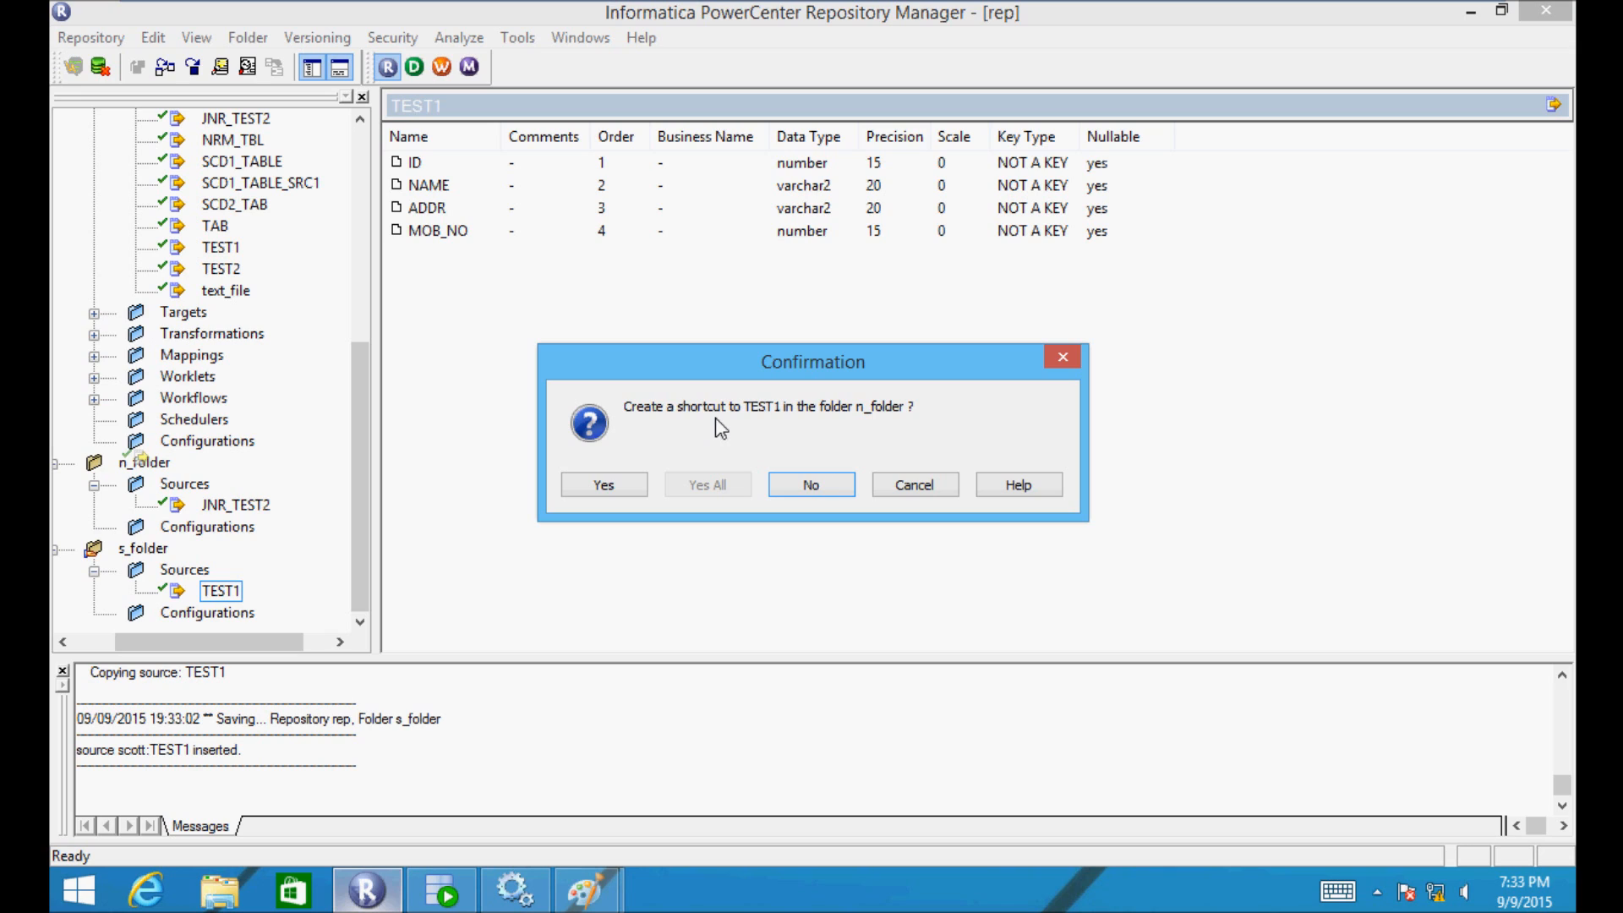
{"action": "left_click", "coordinate": [592, 487]}
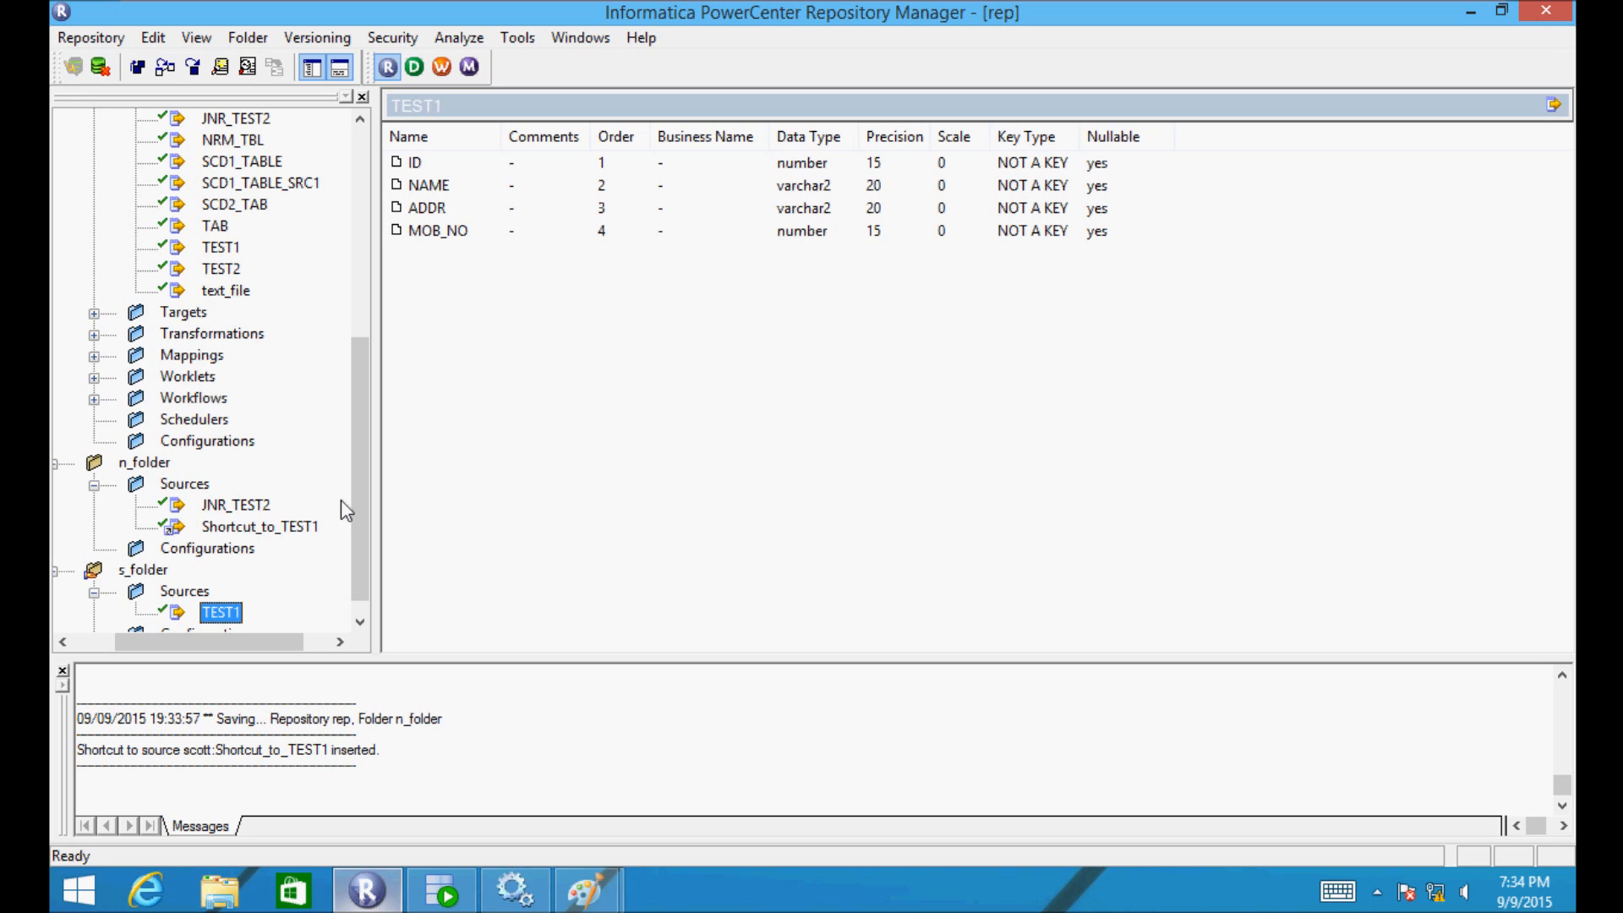
{"action": "left_click_drag", "start_coordinate": [353, 499], "coordinate": [357, 533]}
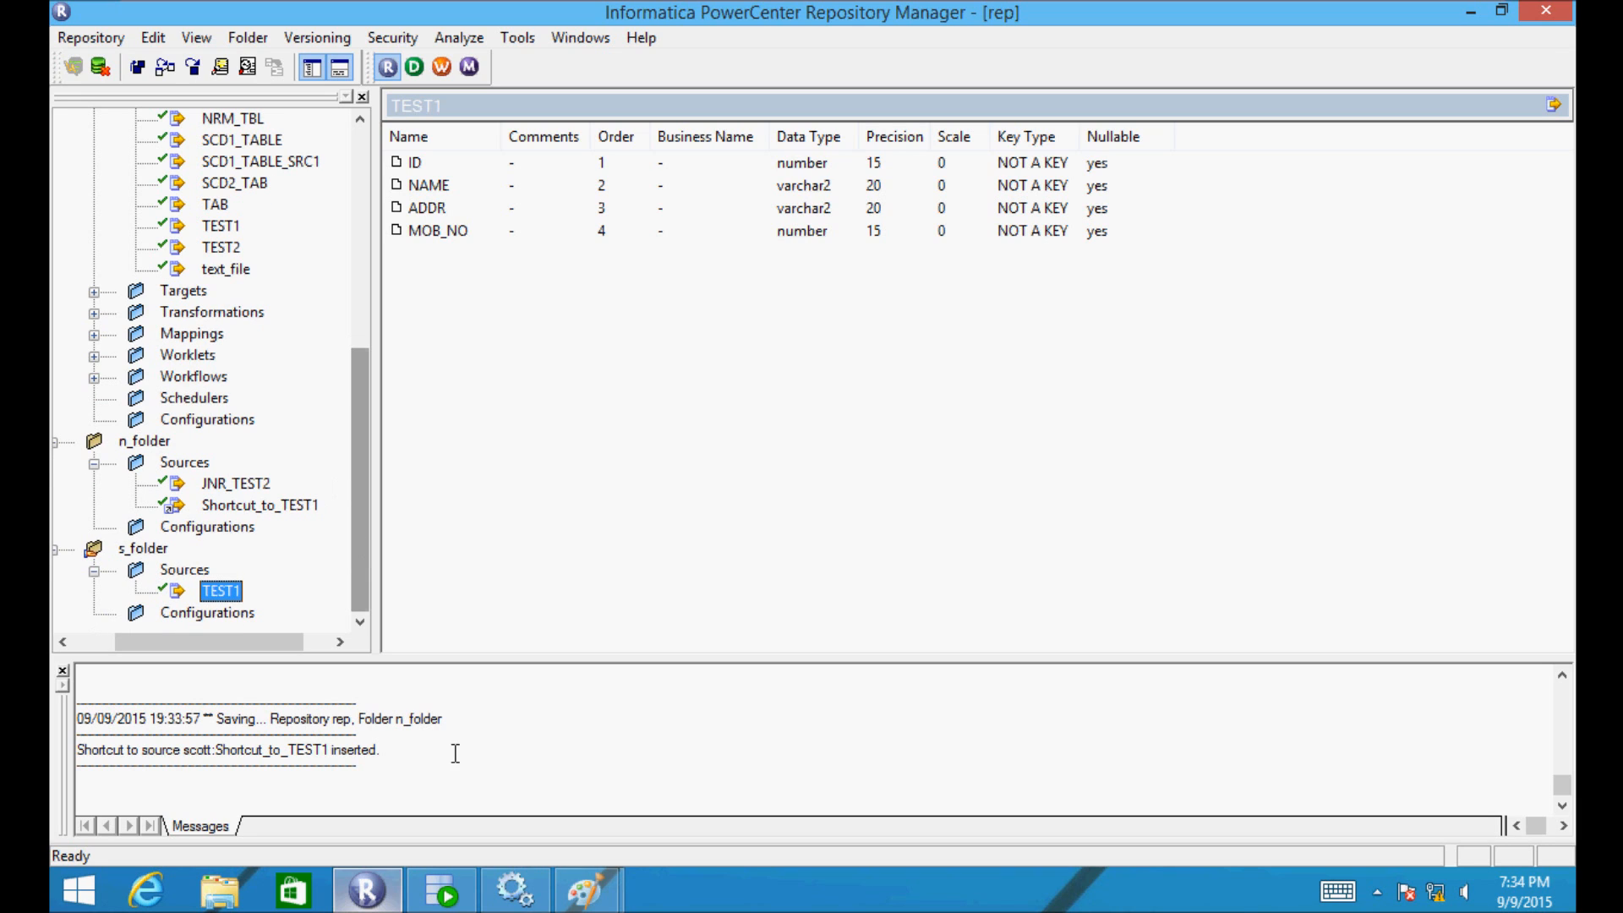
- Underline point 3 on the Copy and Shortcut slide across its full width
{"action": "mouse_move", "coordinate": [579, 905]}
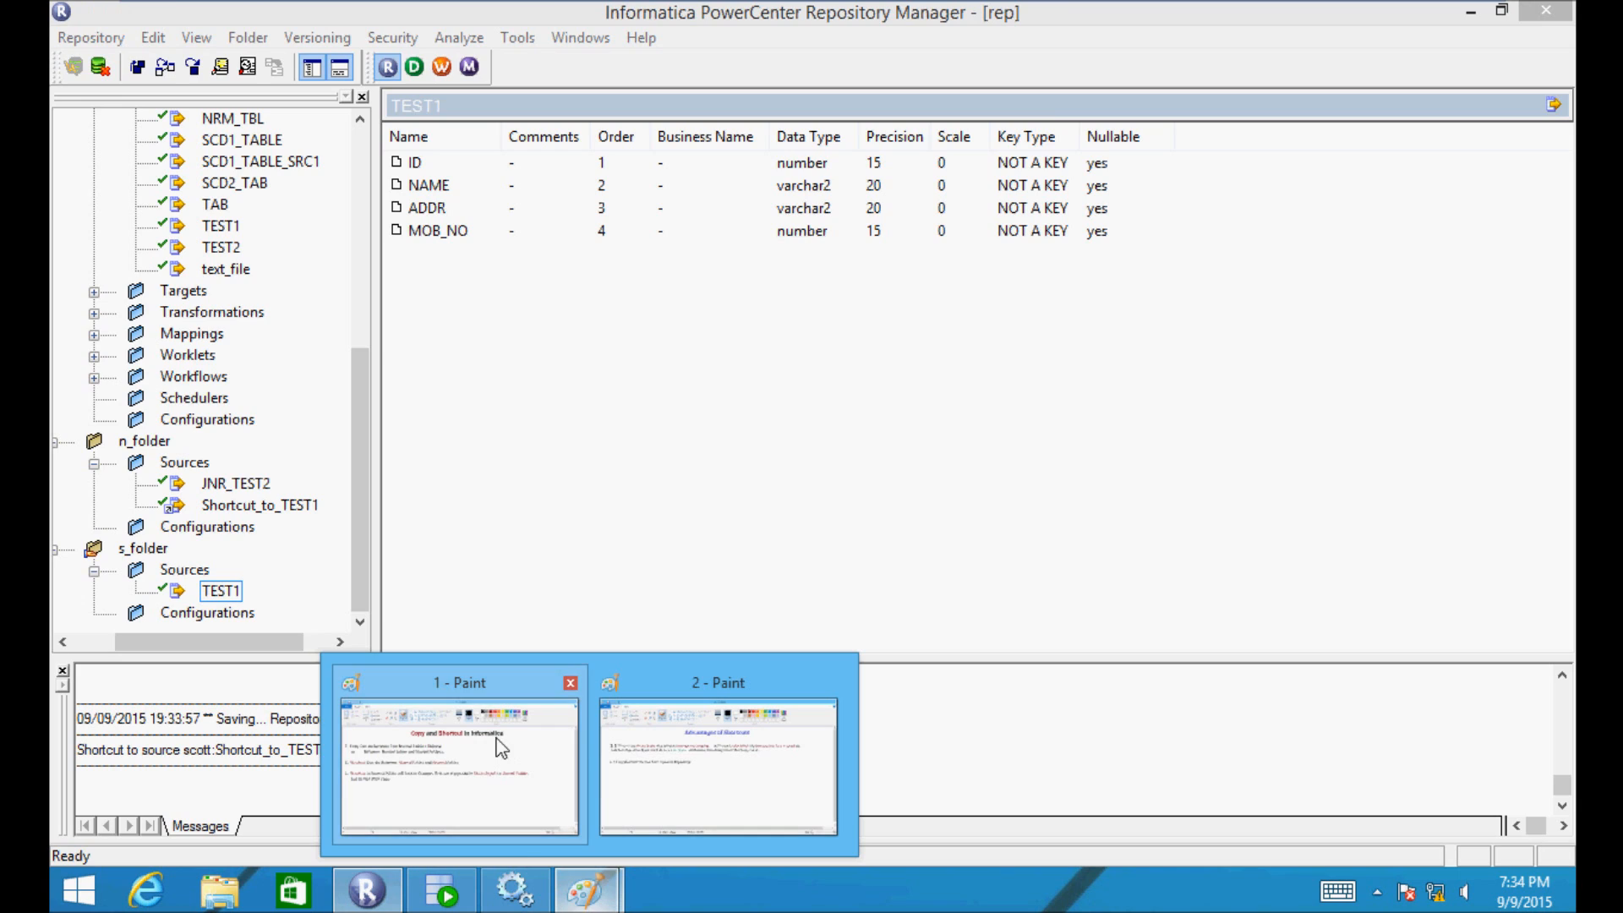
{"action": "left_click", "coordinate": [554, 668]}
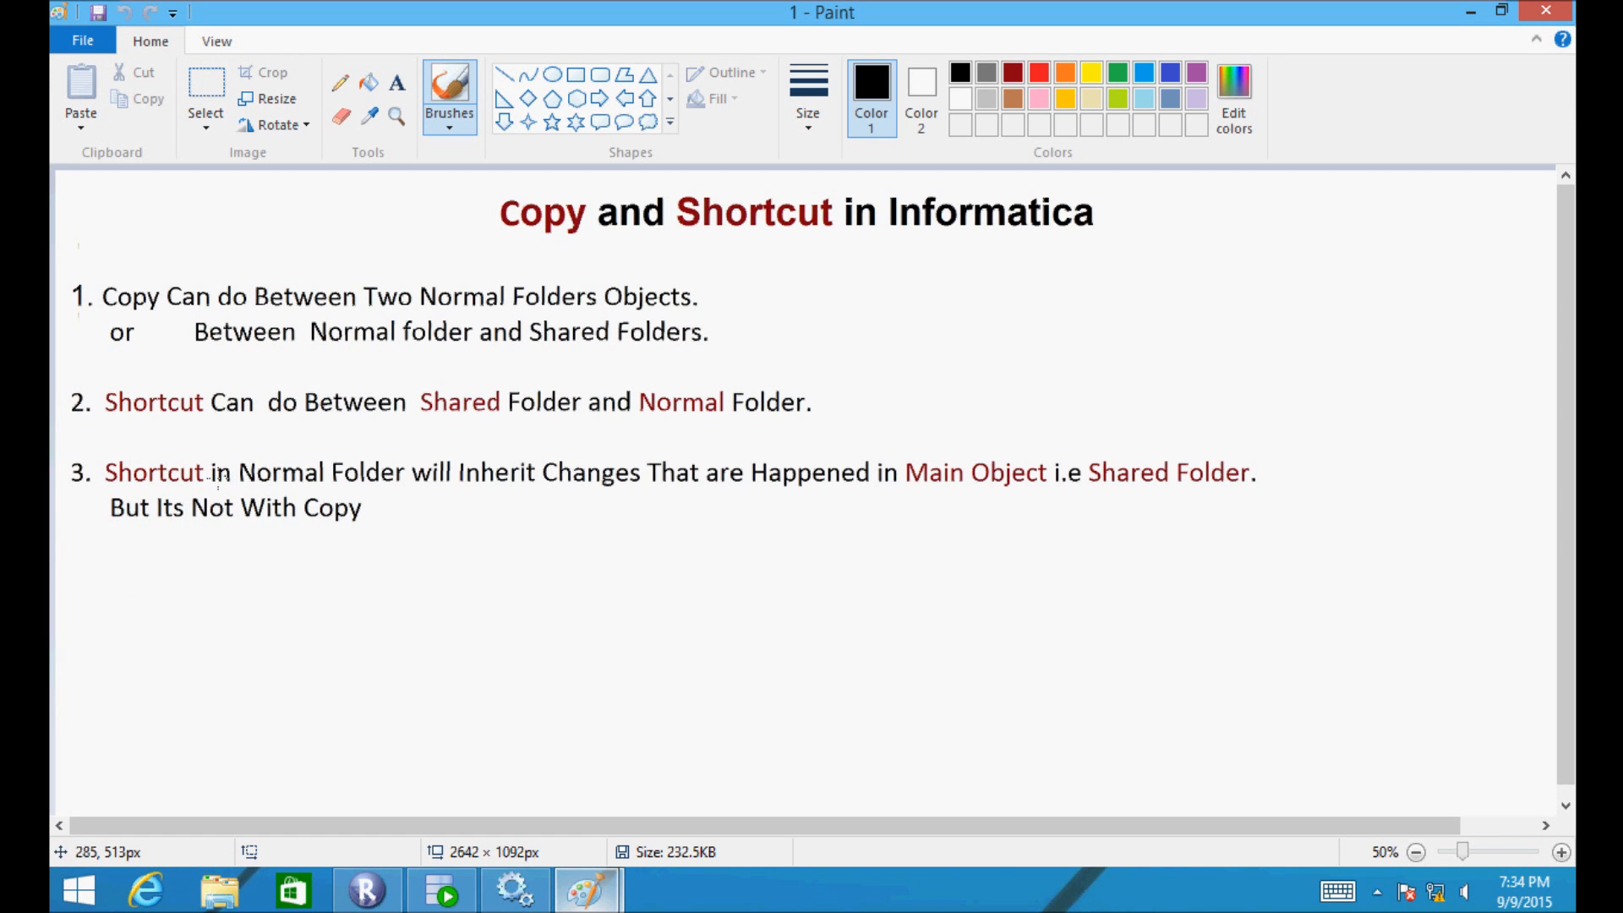
{"action": "left_click_drag", "start_coordinate": [199, 483], "coordinate": [629, 496]}
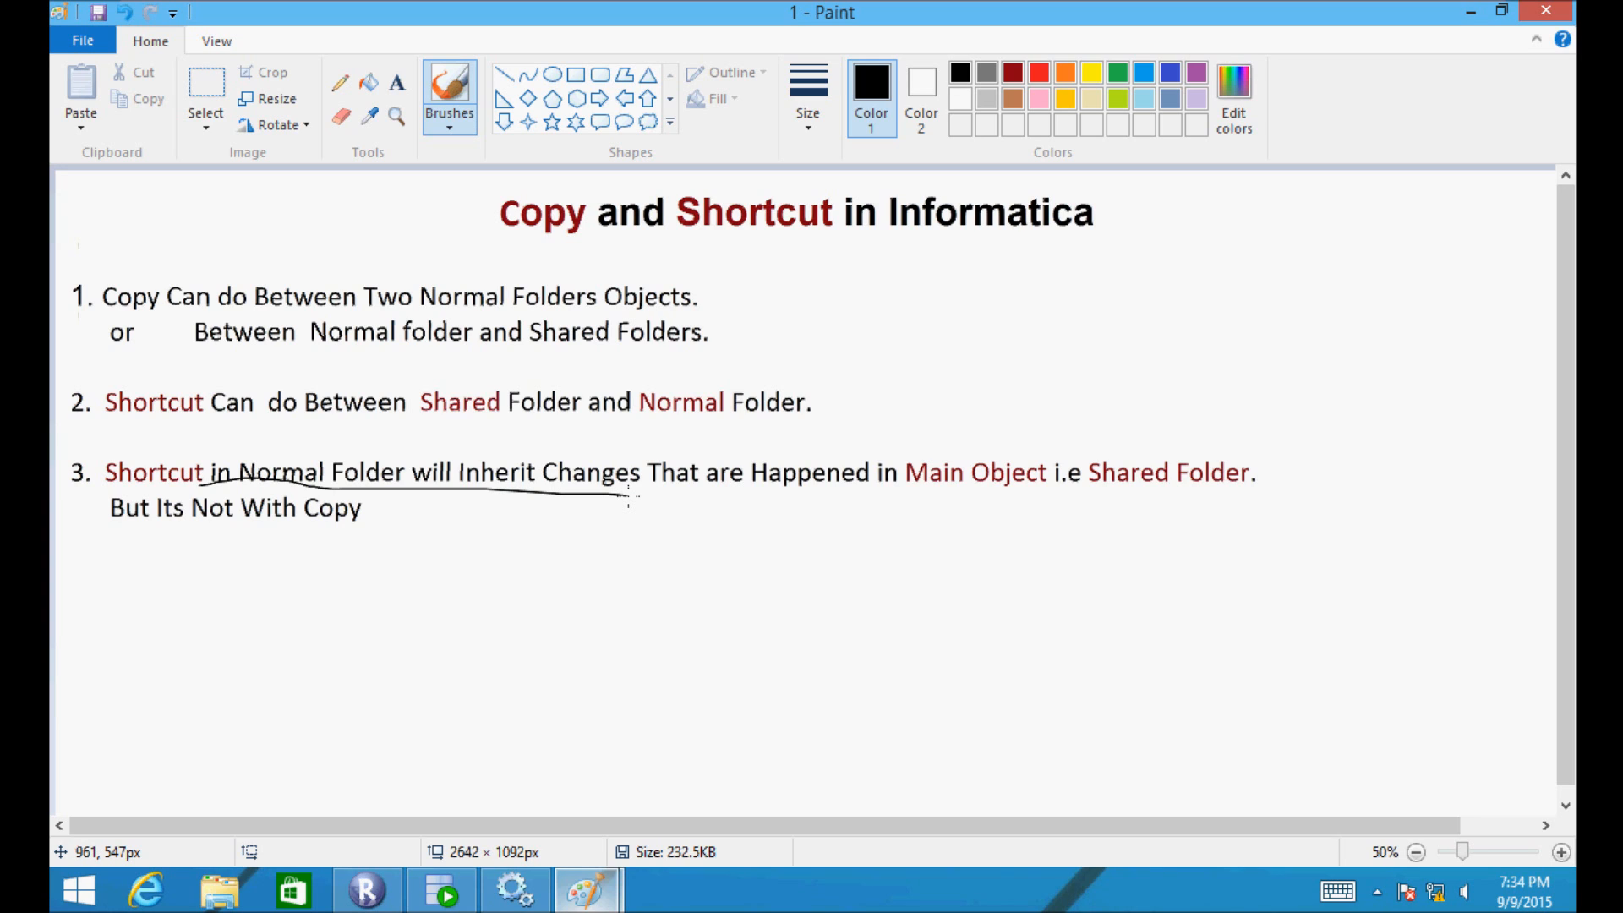
{"action": "left_click_drag", "start_coordinate": [629, 495], "coordinate": [1206, 495]}
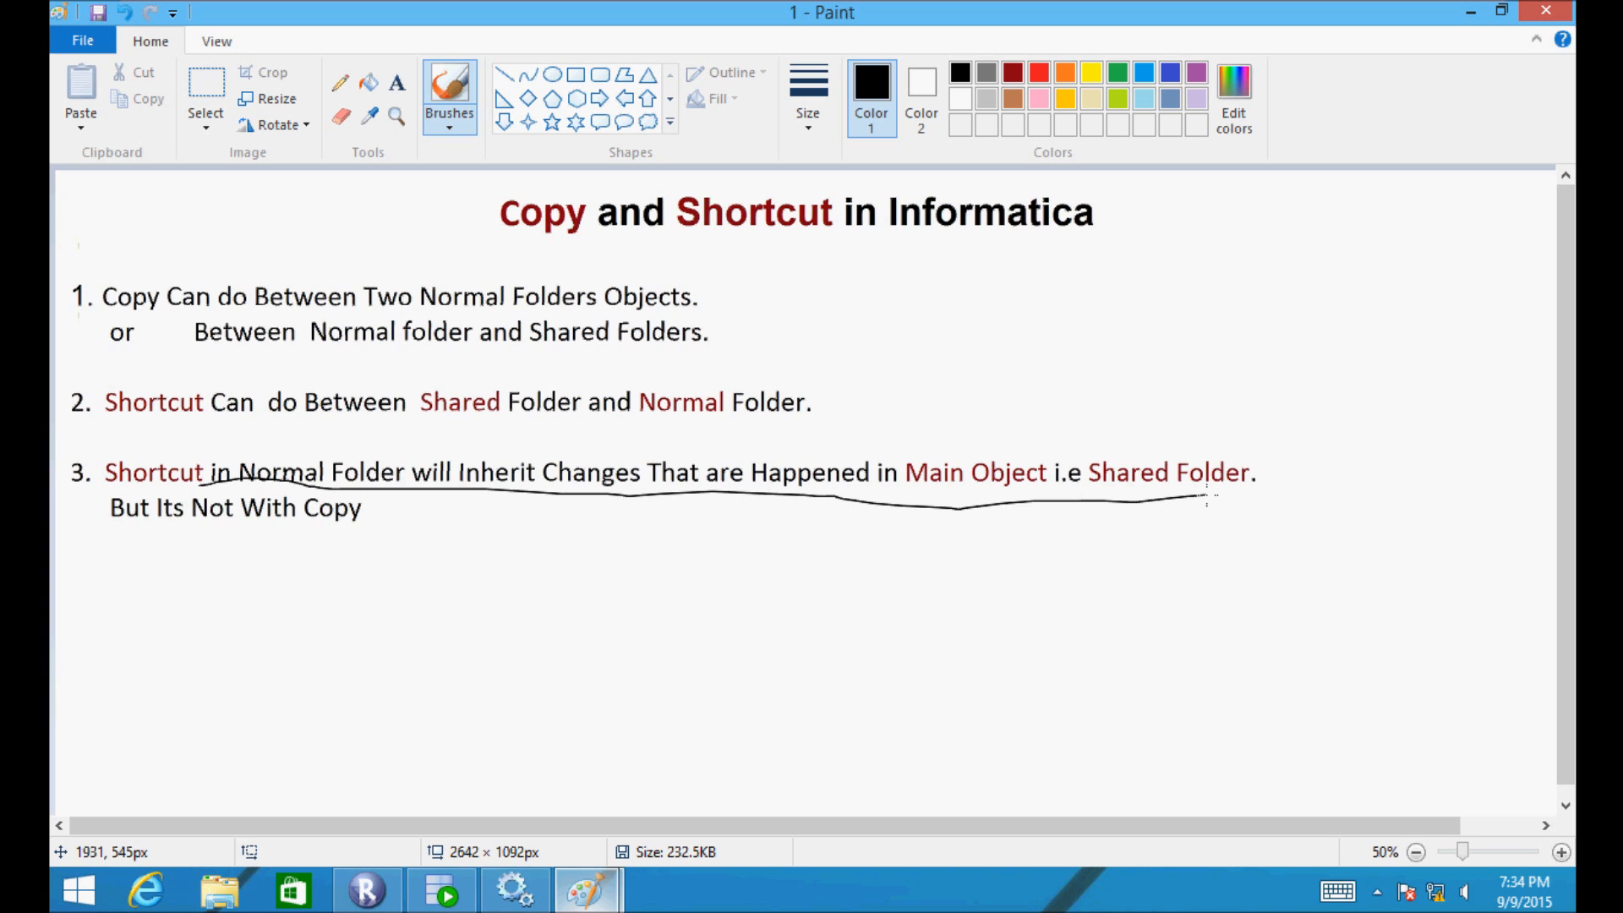
{"action": "left_click", "coordinate": [391, 890]}
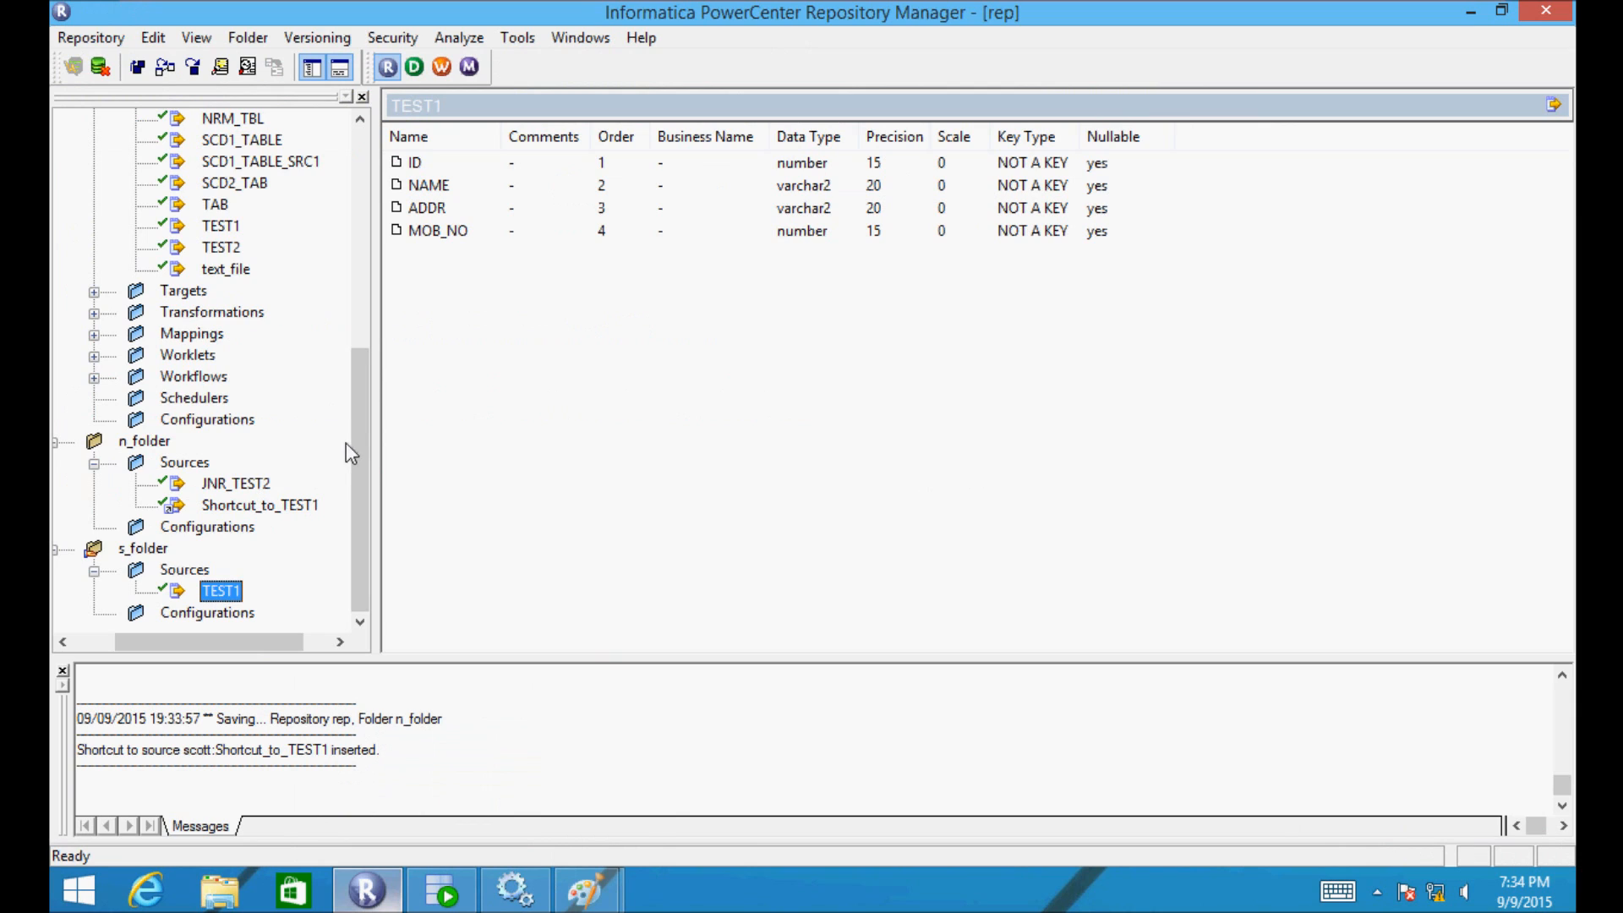
- Launch PowerCenter Designer from the Repository Manager toolbar
{"action": "left_click", "coordinate": [408, 73]}
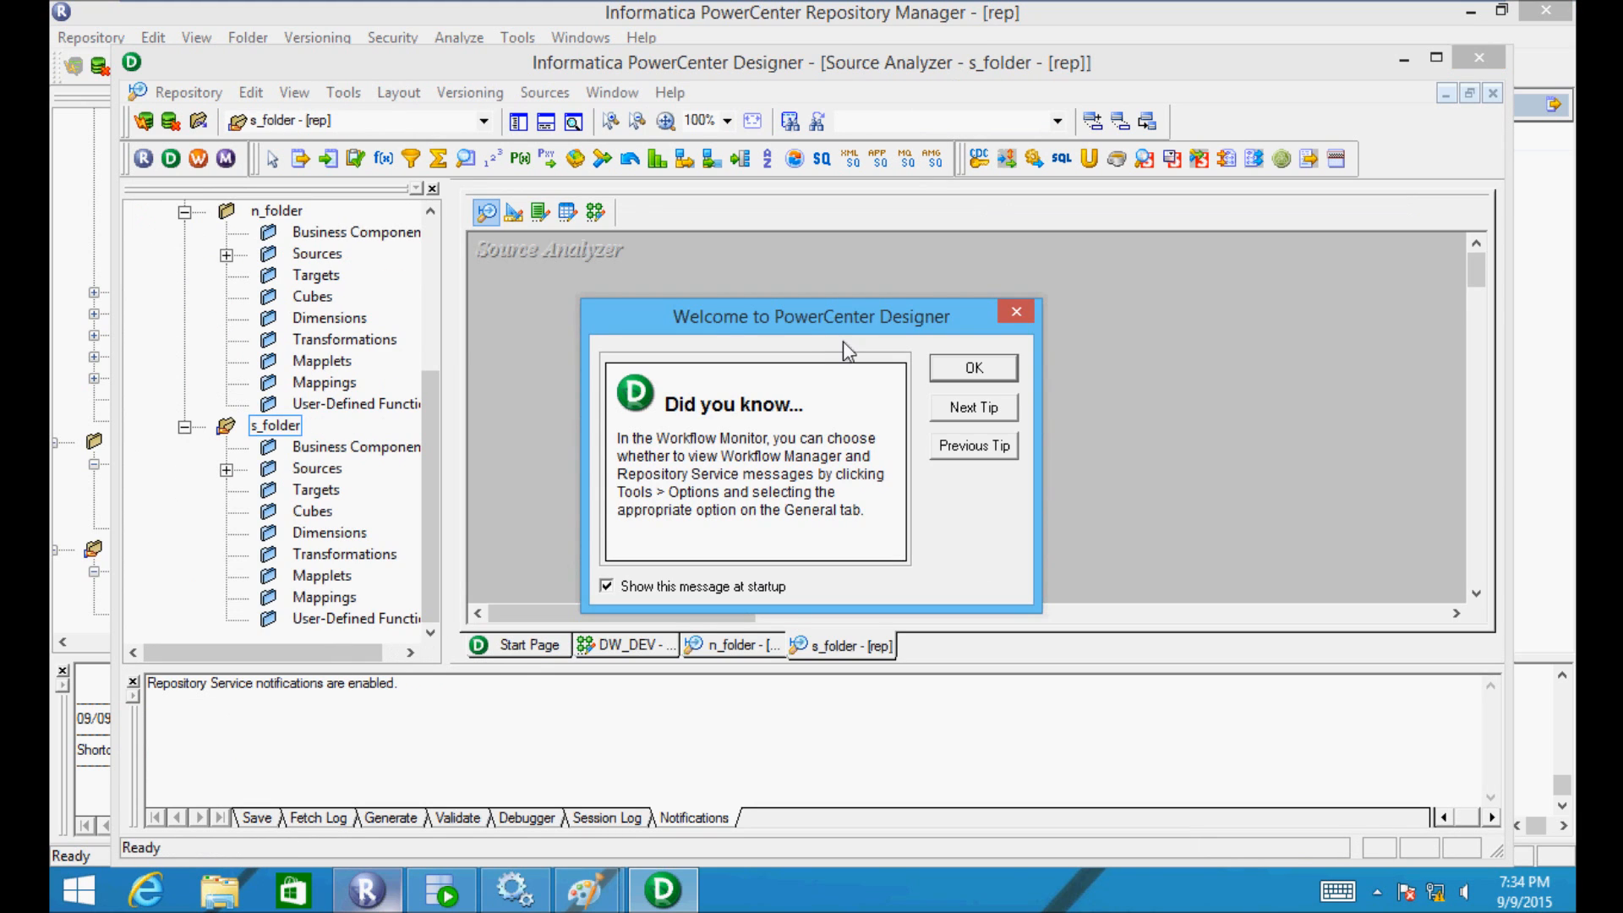
- Dismiss the welcome tip, maximize Designer, and open n_folder
{"action": "left_click", "coordinate": [939, 373]}
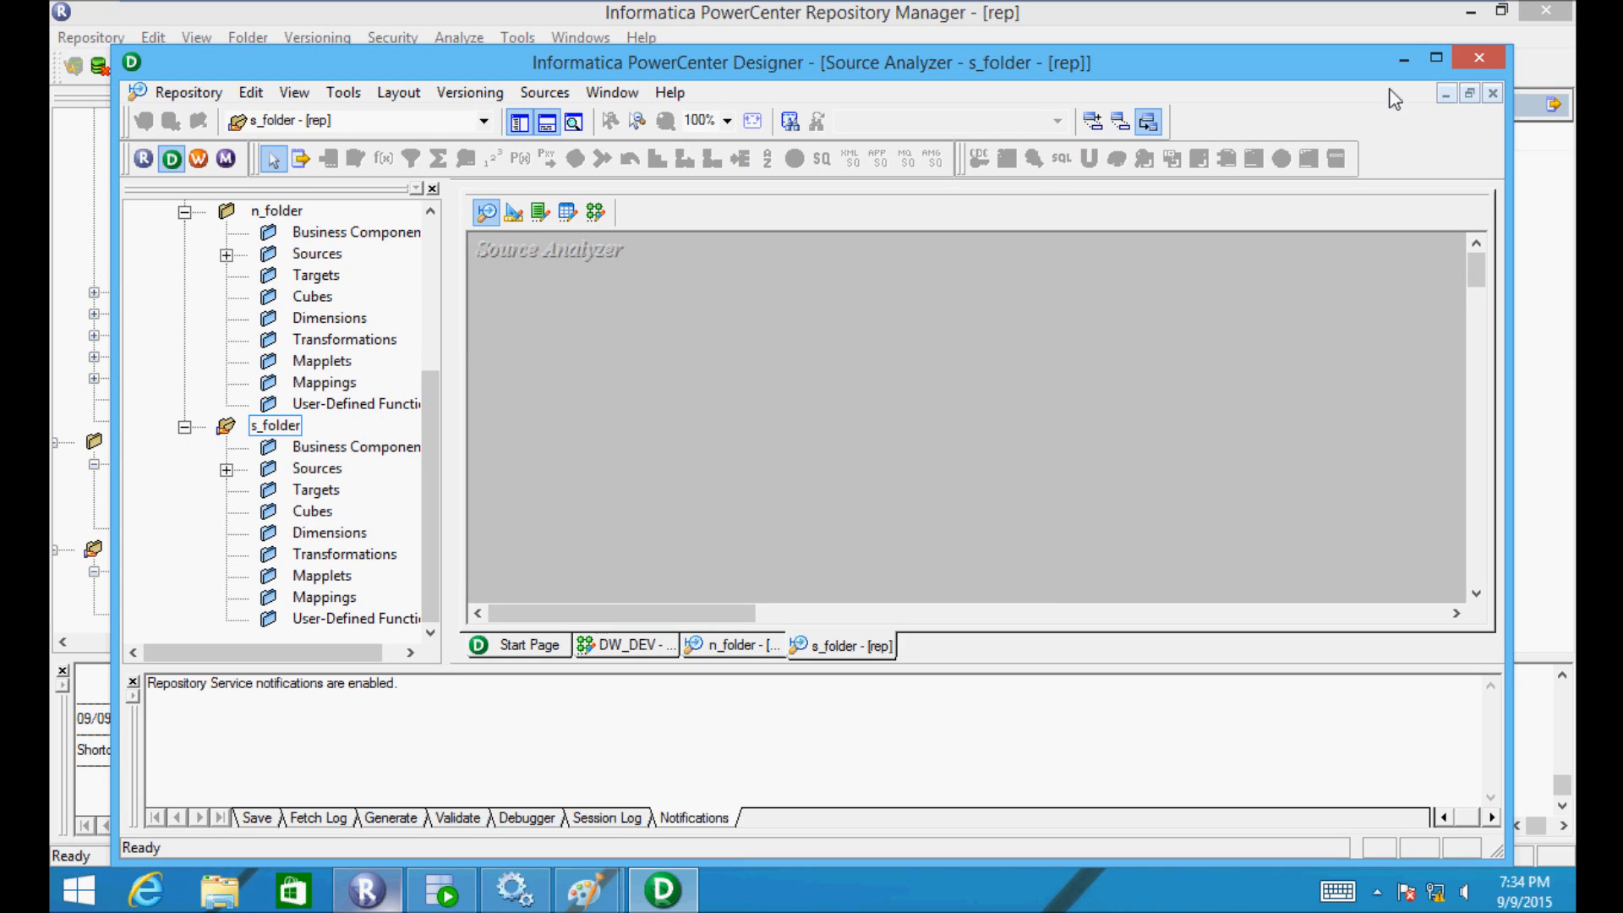
{"action": "left_click", "coordinate": [1436, 58]}
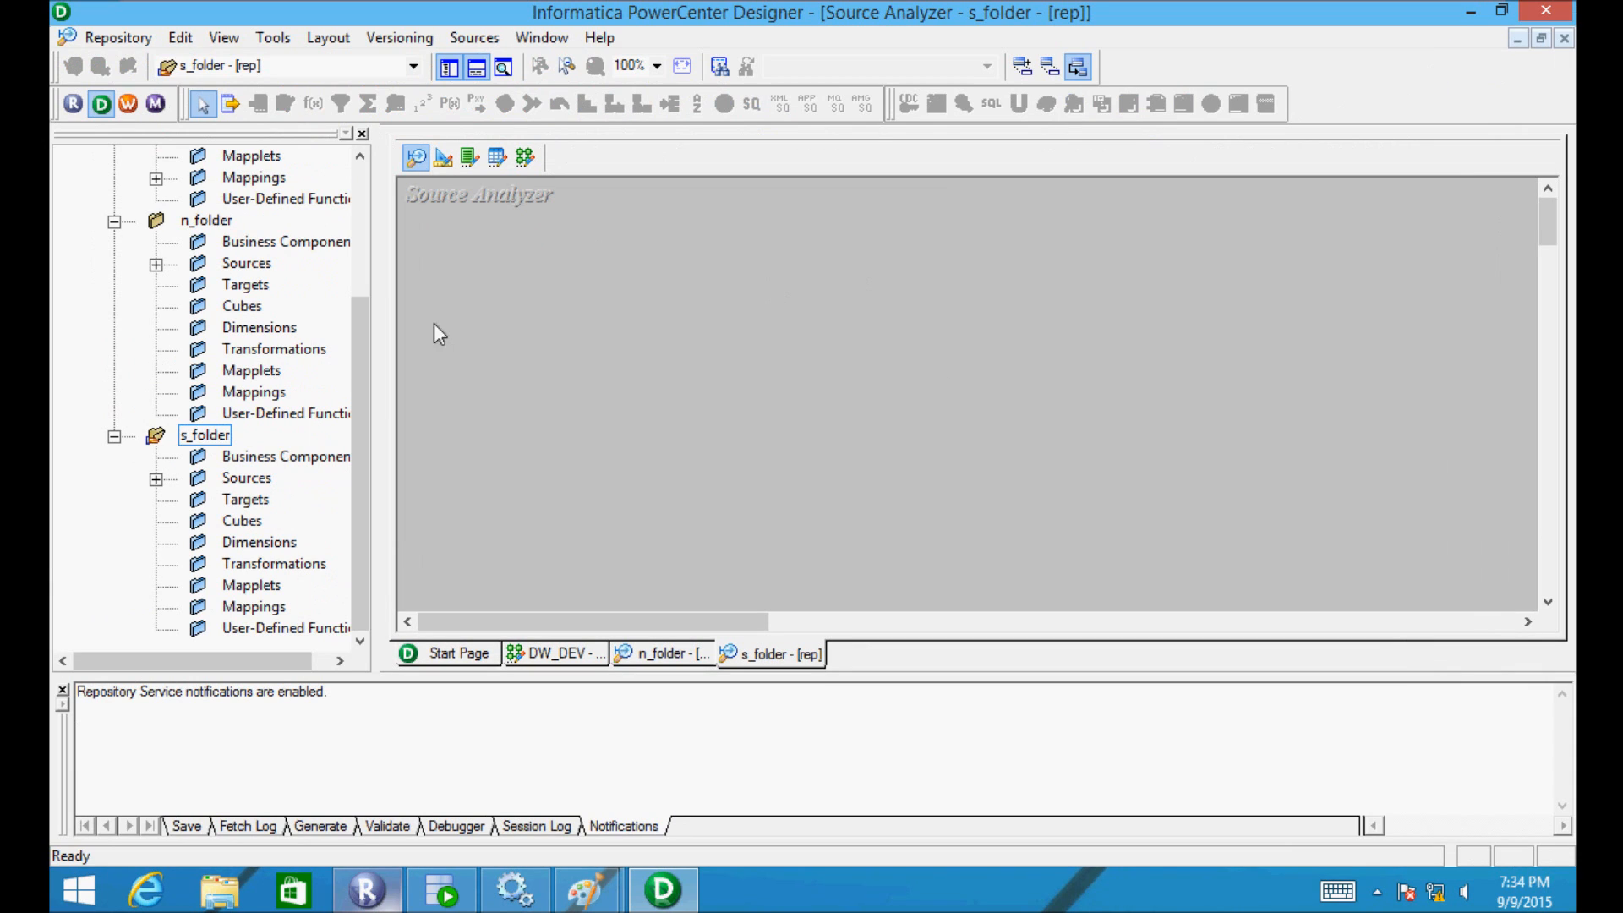
{"action": "double_click", "coordinate": [177, 220]}
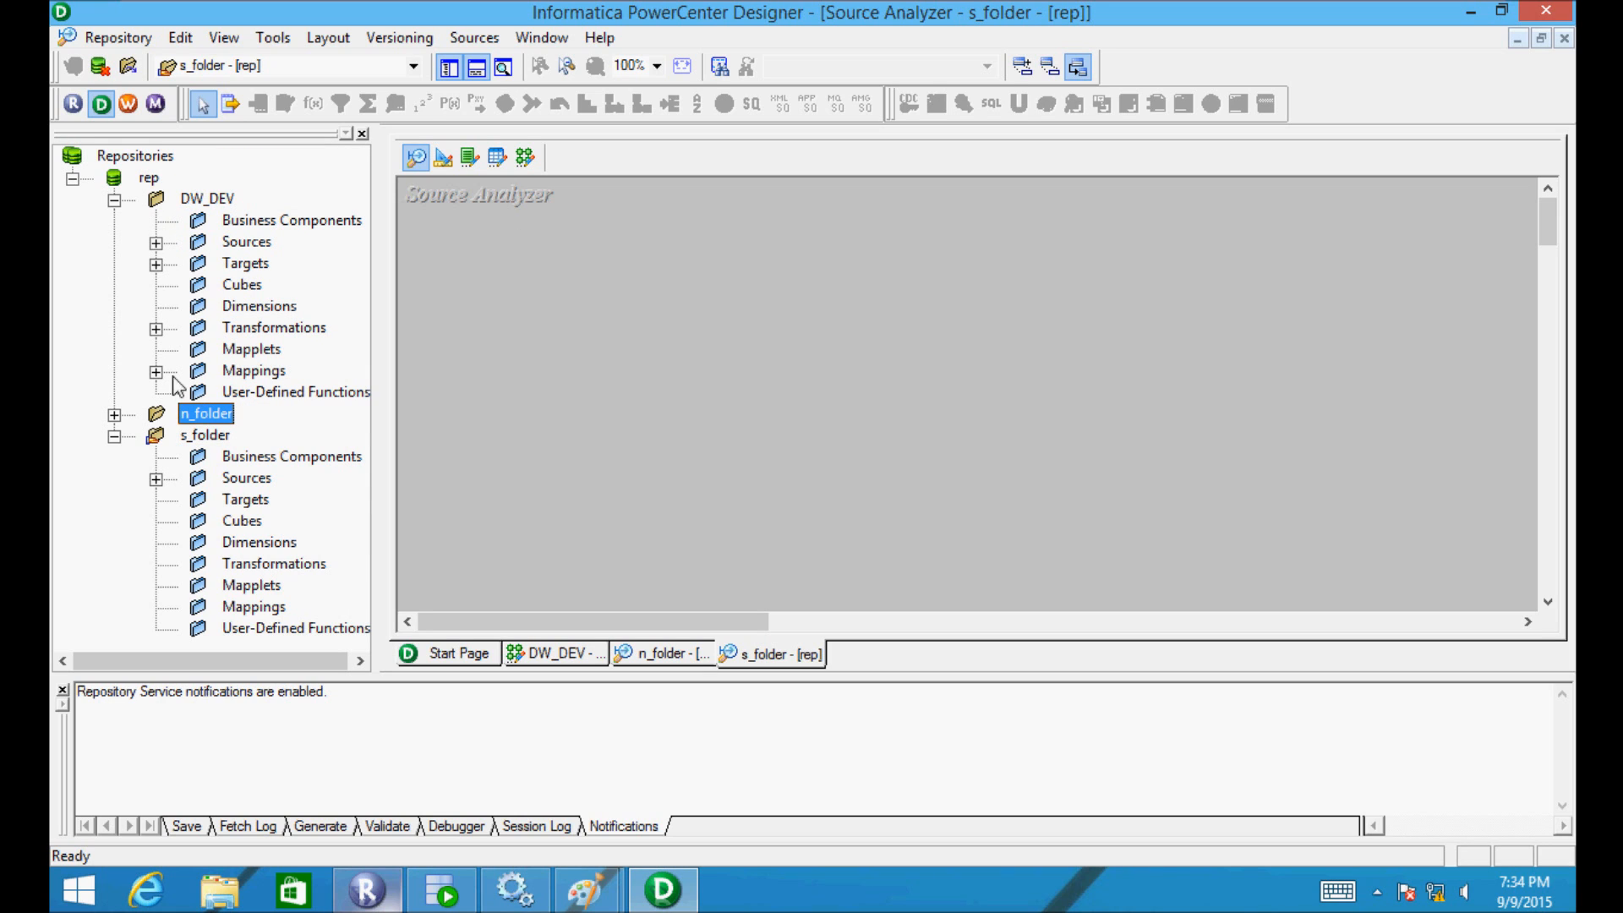
{"action": "double_click", "coordinate": [191, 413]}
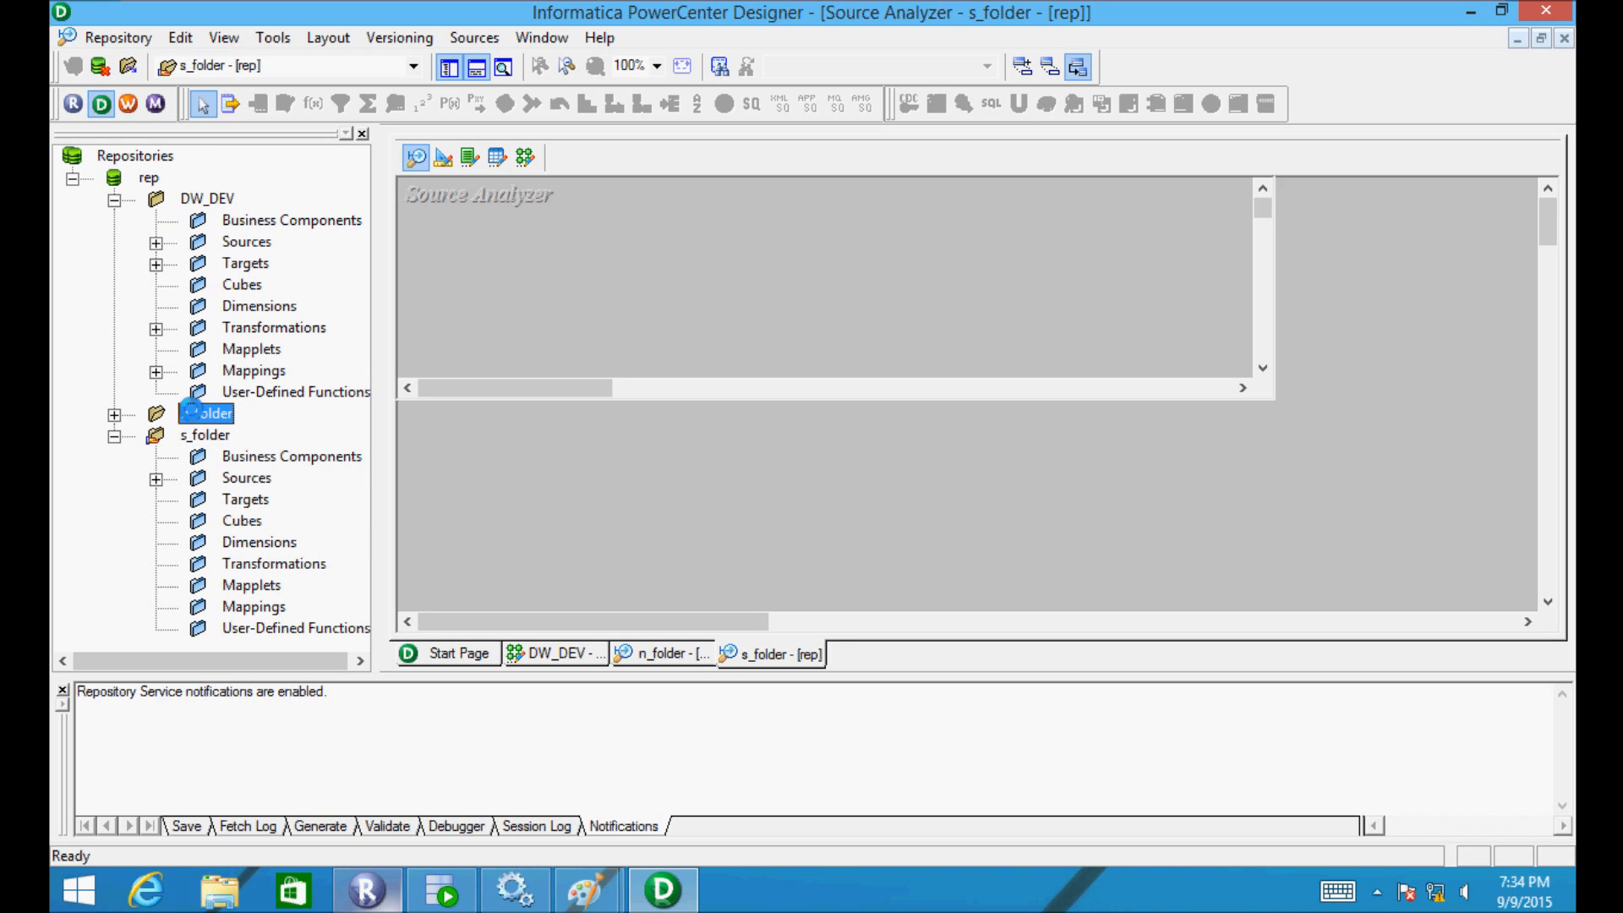
- Drag Shortcut_to_TEST1 from n_folder's Sources > scott into the Source Analyzer
{"action": "left_click", "coordinate": [155, 458]}
{"action": "left_click", "coordinate": [197, 501]}
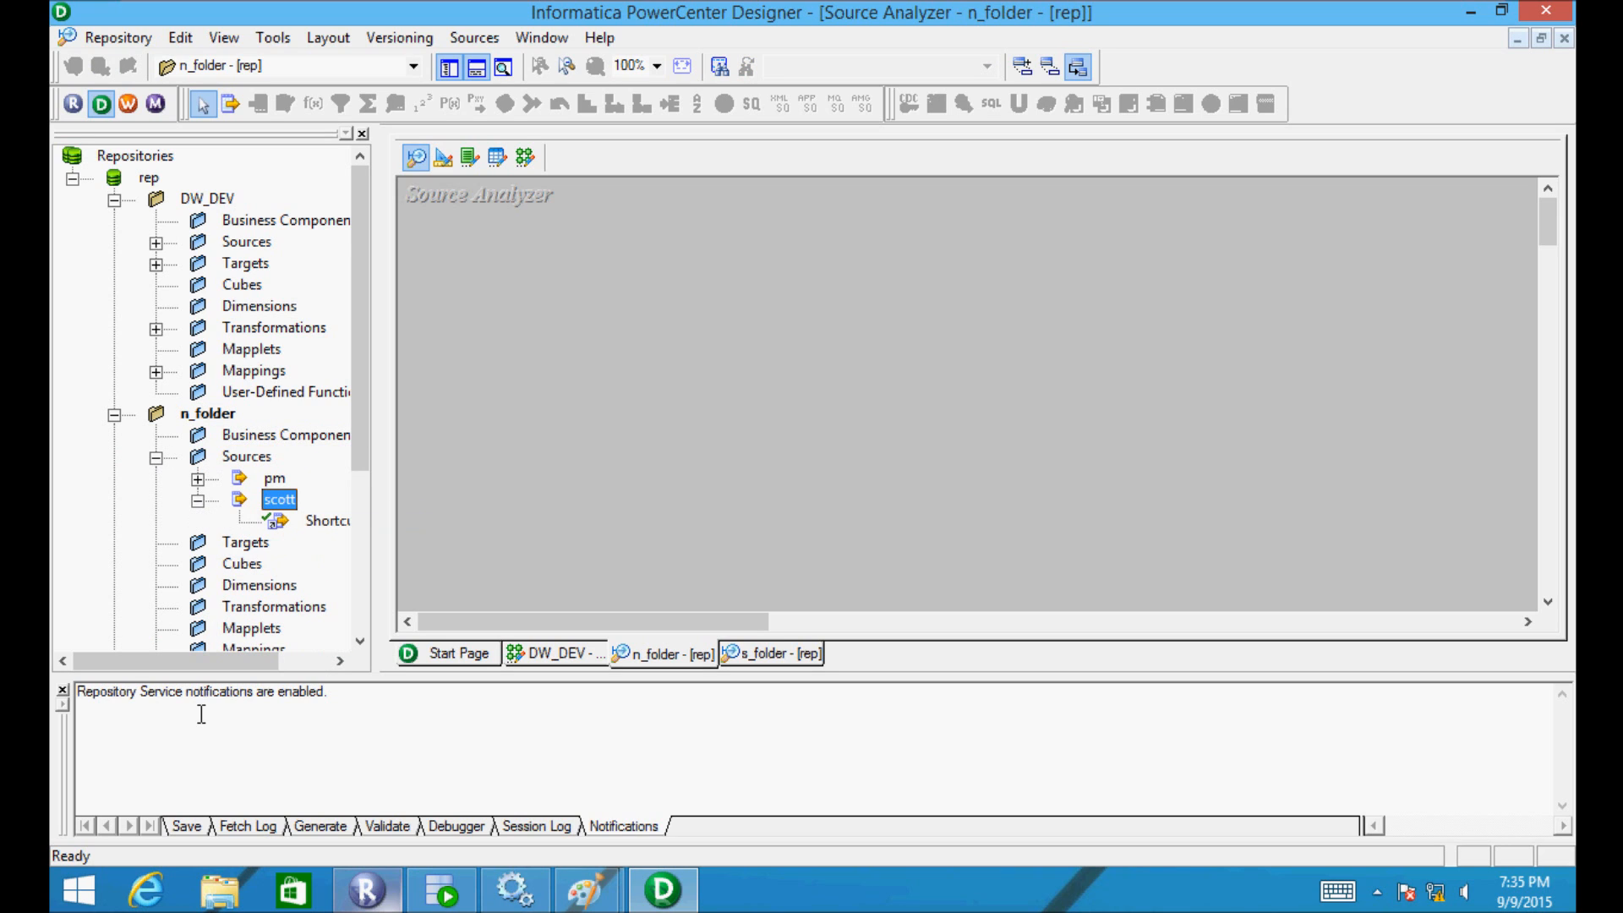
{"action": "left_click_drag", "start_coordinate": [206, 674], "coordinate": [254, 663]}
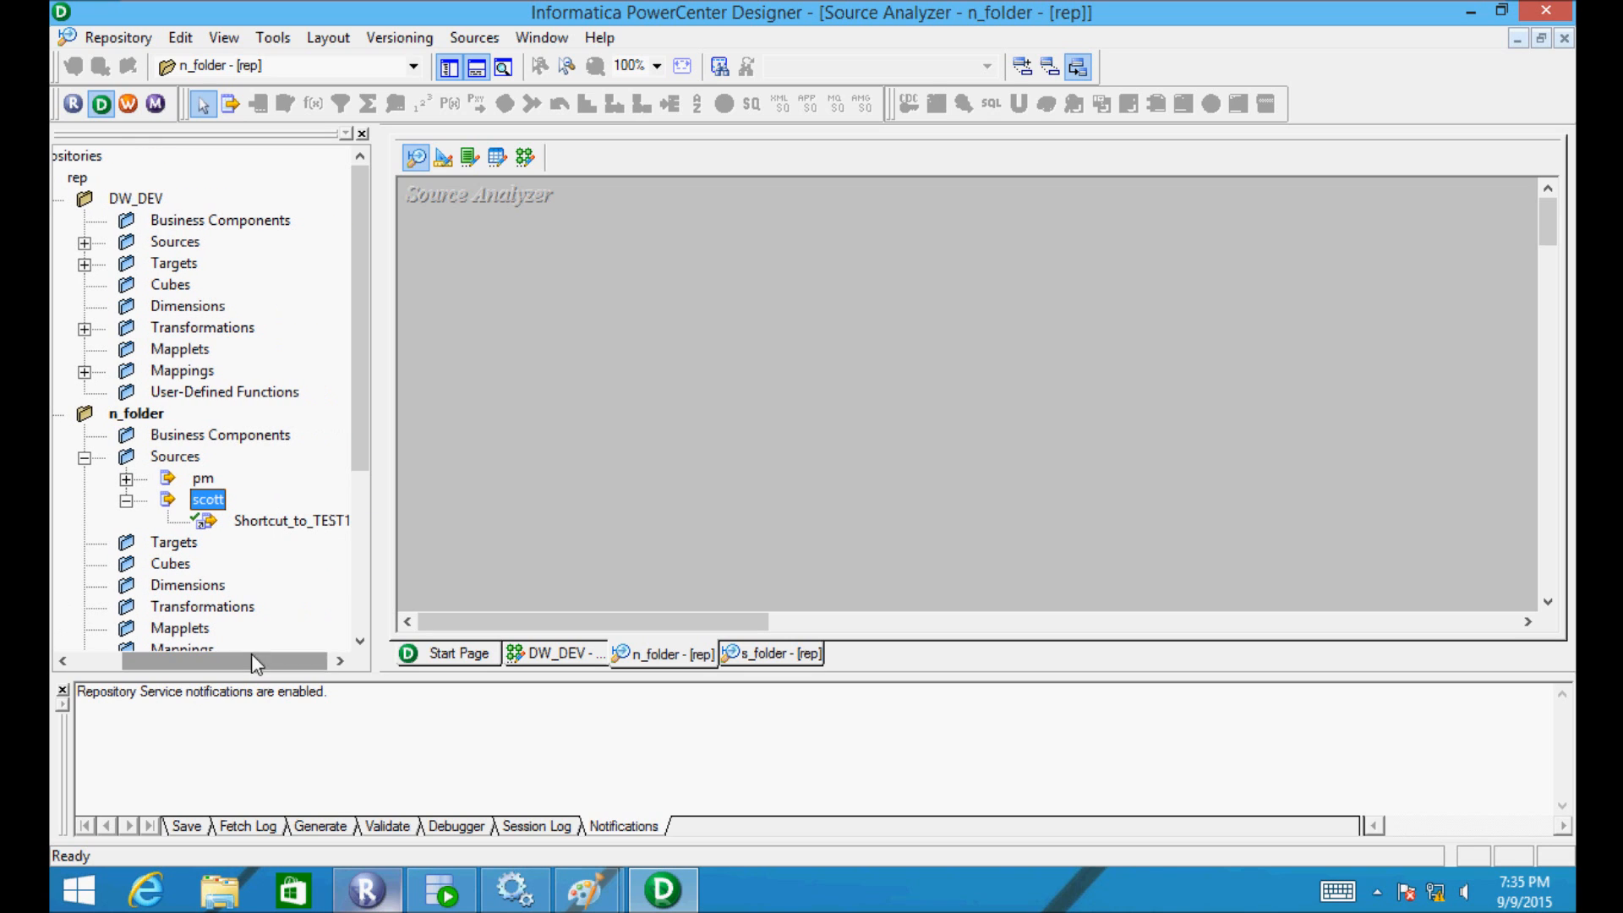
{"action": "left_click_drag", "start_coordinate": [246, 524], "coordinate": [607, 388]}
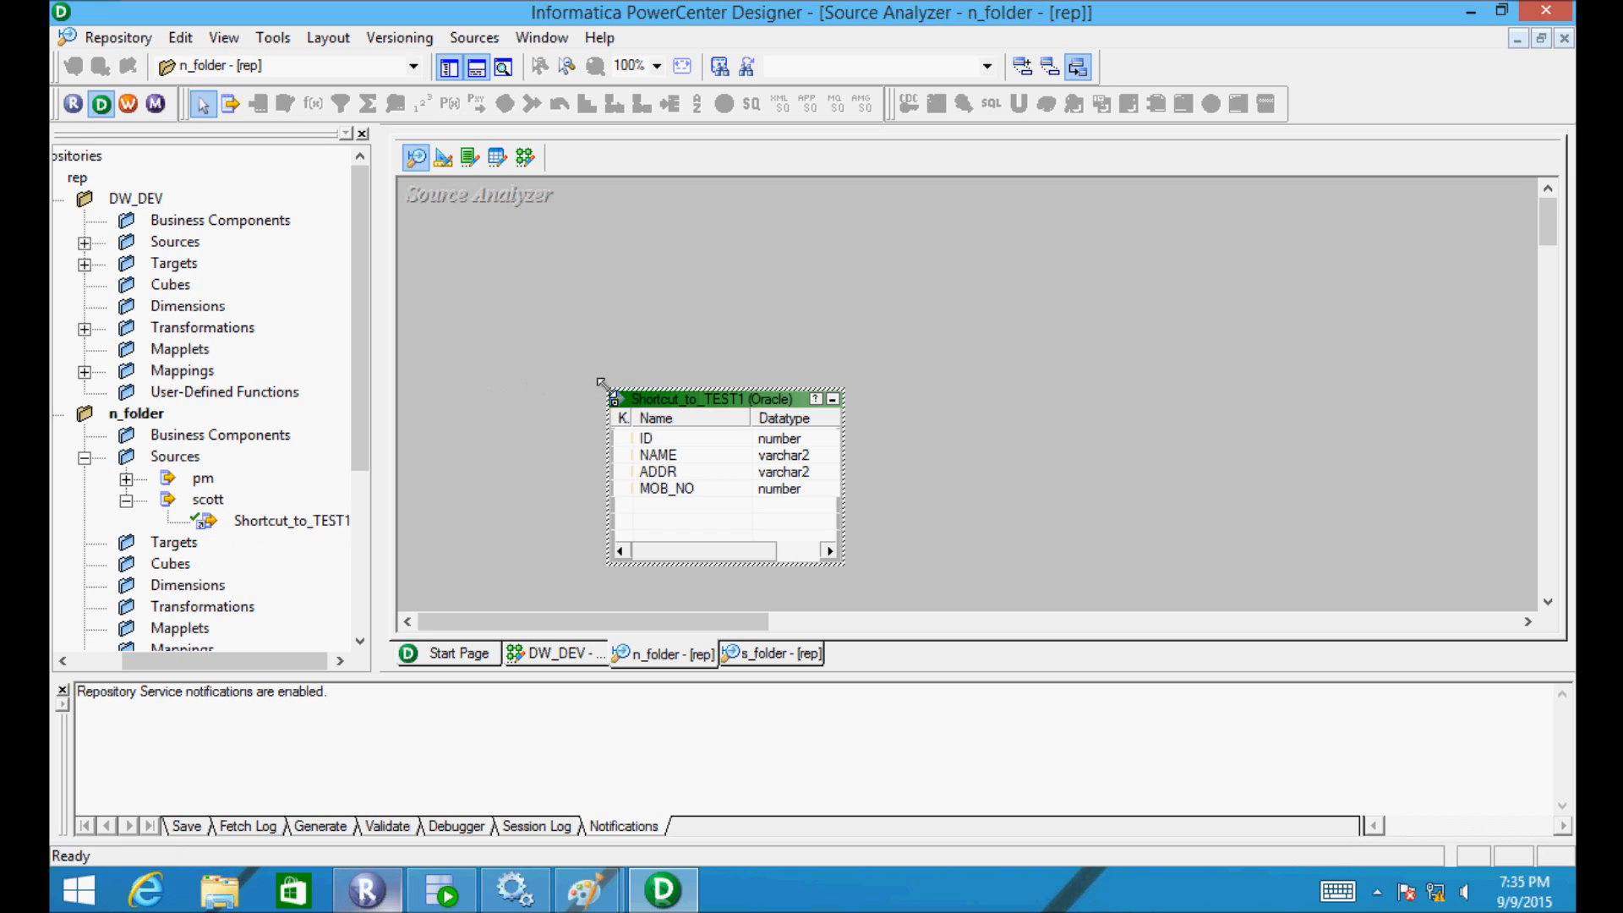
{"action": "left_click", "coordinate": [667, 399]}
{"action": "double_click", "coordinate": [667, 398]}
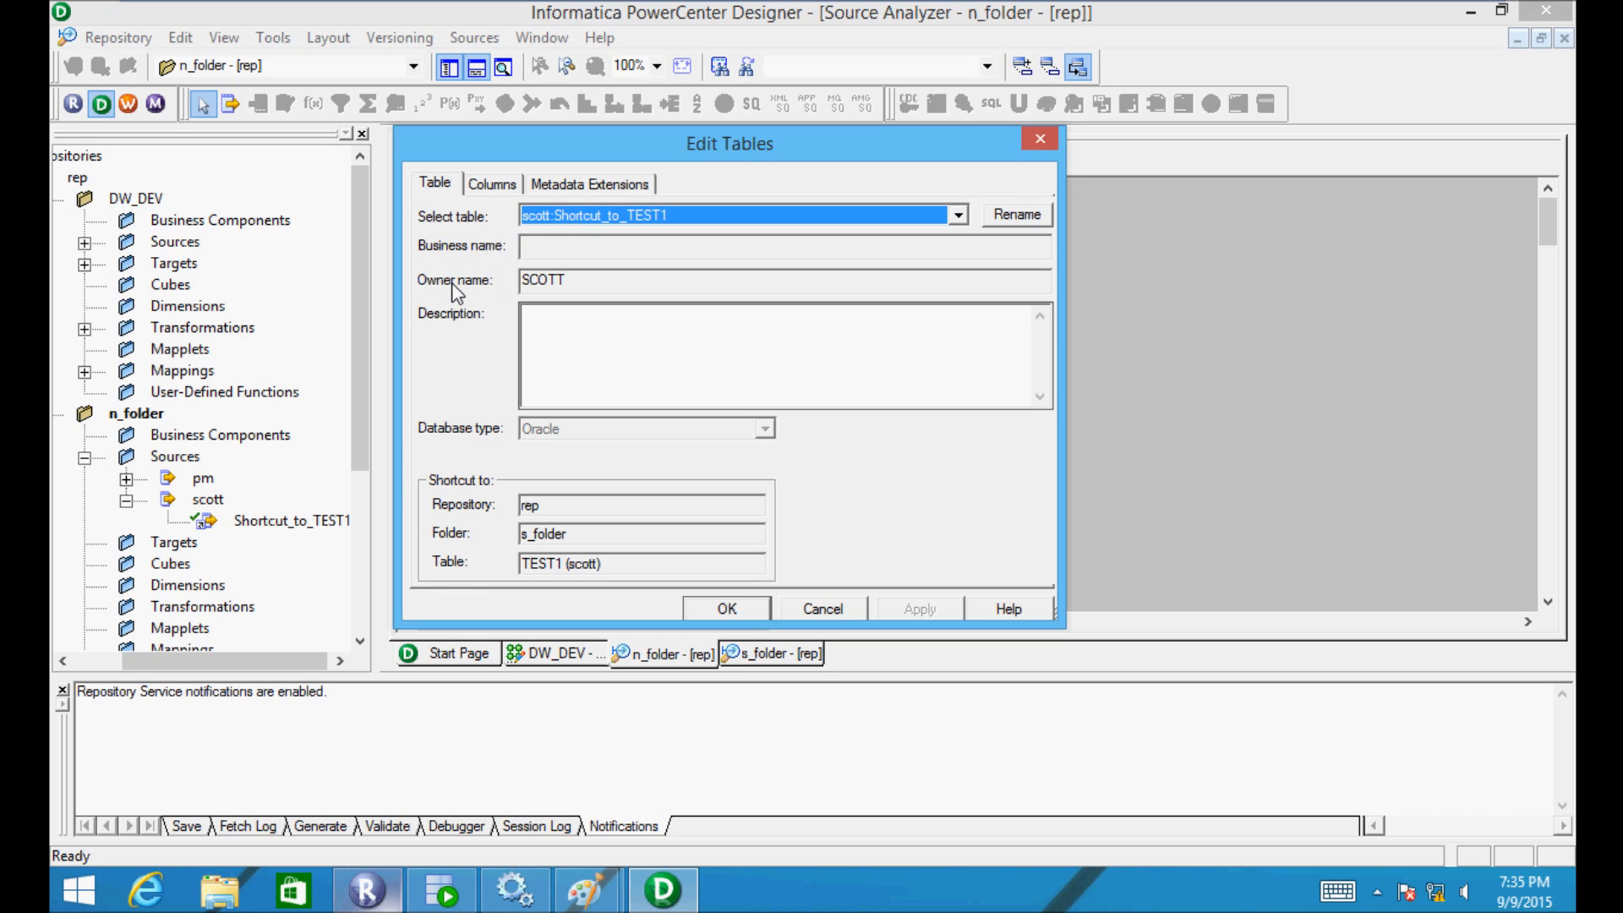
{"action": "left_click", "coordinate": [490, 186]}
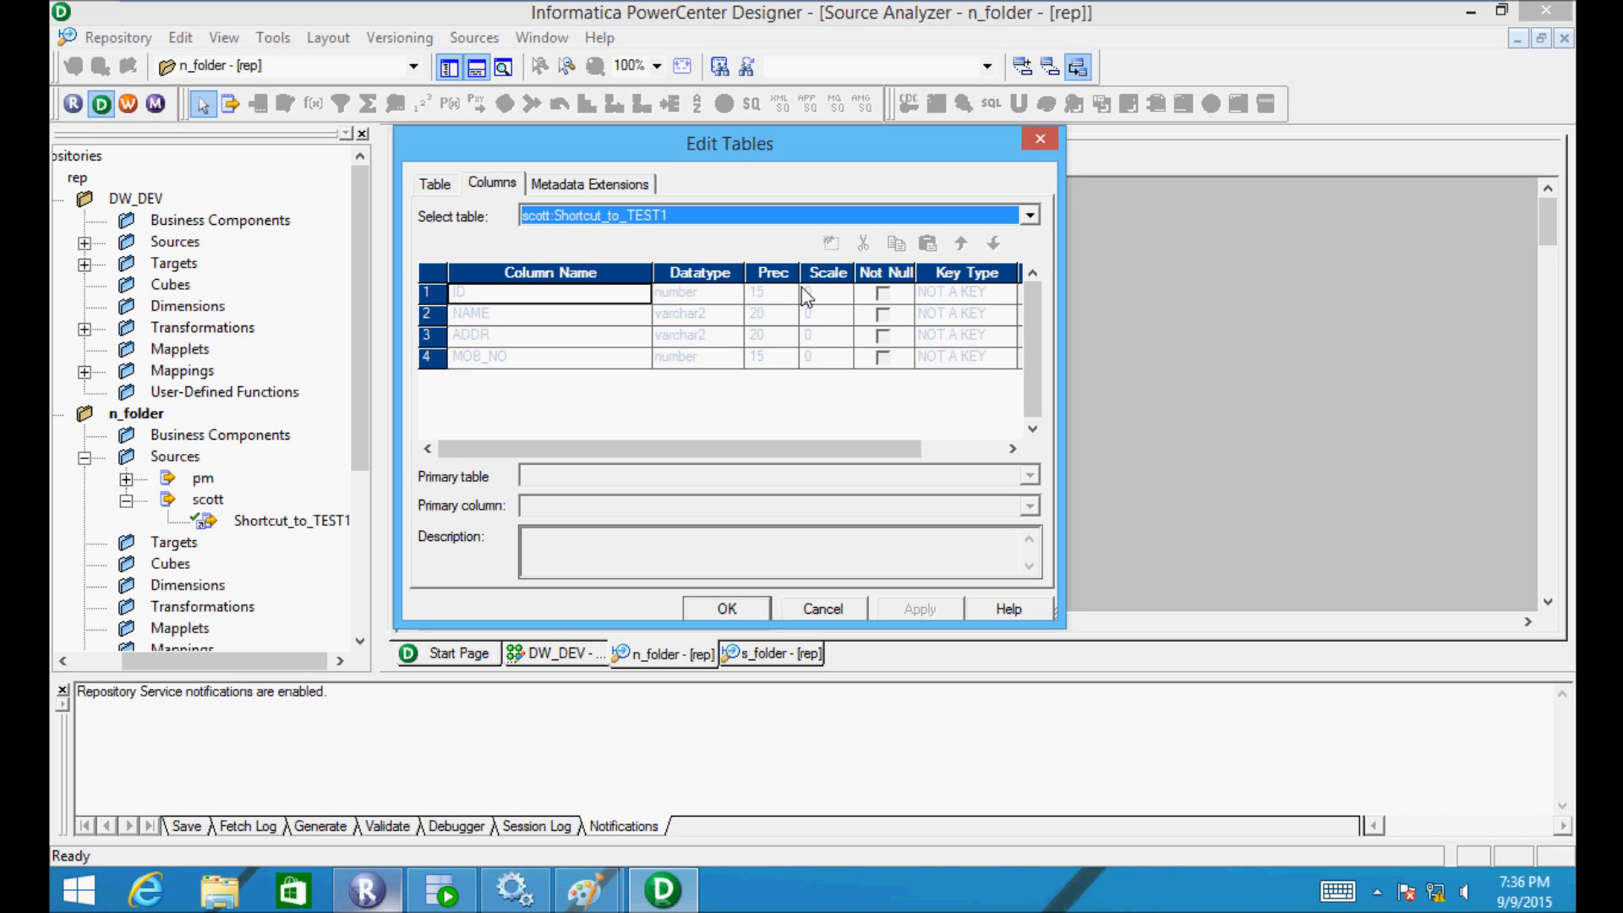
{"action": "left_click", "coordinate": [744, 609]}
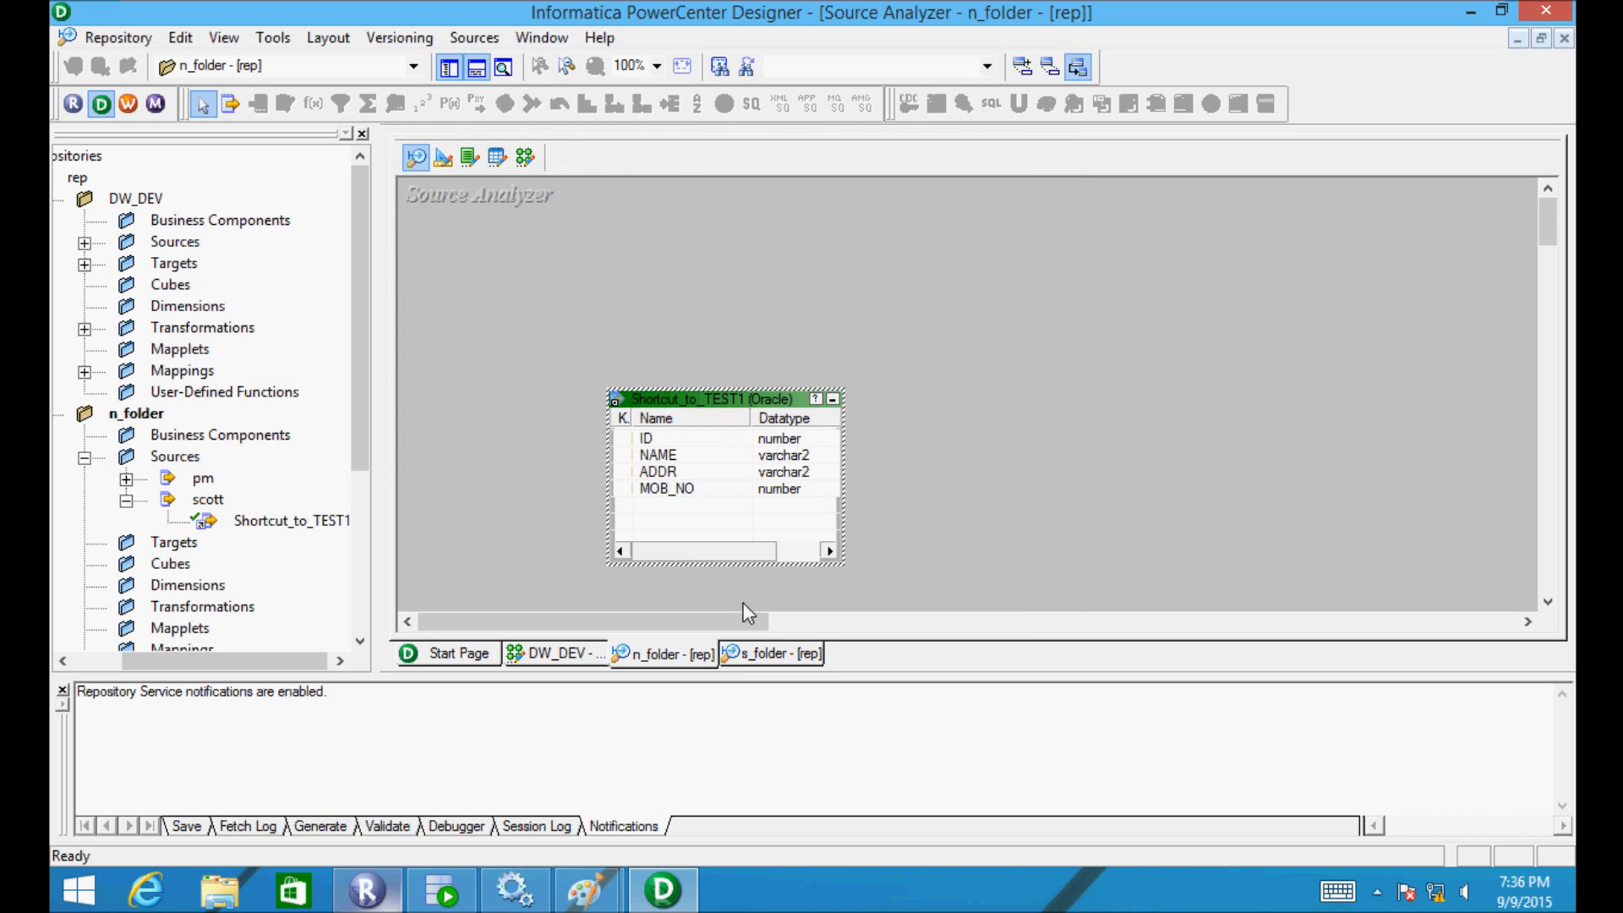
- Open s_folder, place its scott TEST1 source in the Source Analyzer, and open its table editor
{"action": "left_click_drag", "start_coordinate": [353, 409], "coordinate": [353, 546]}
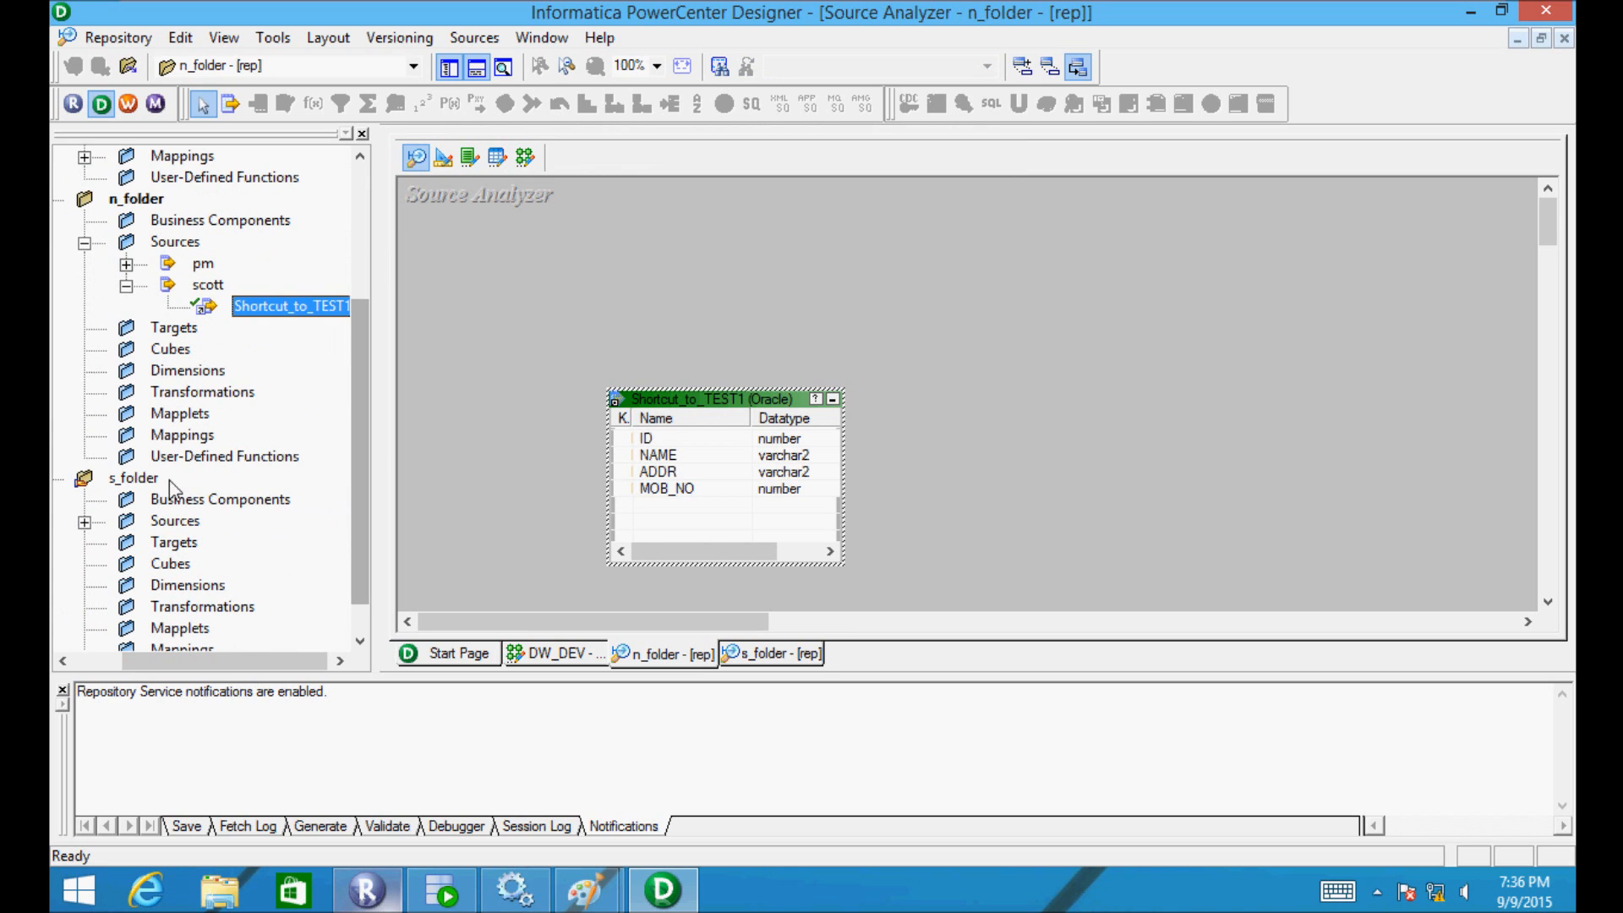
{"action": "double_click", "coordinate": [119, 480]}
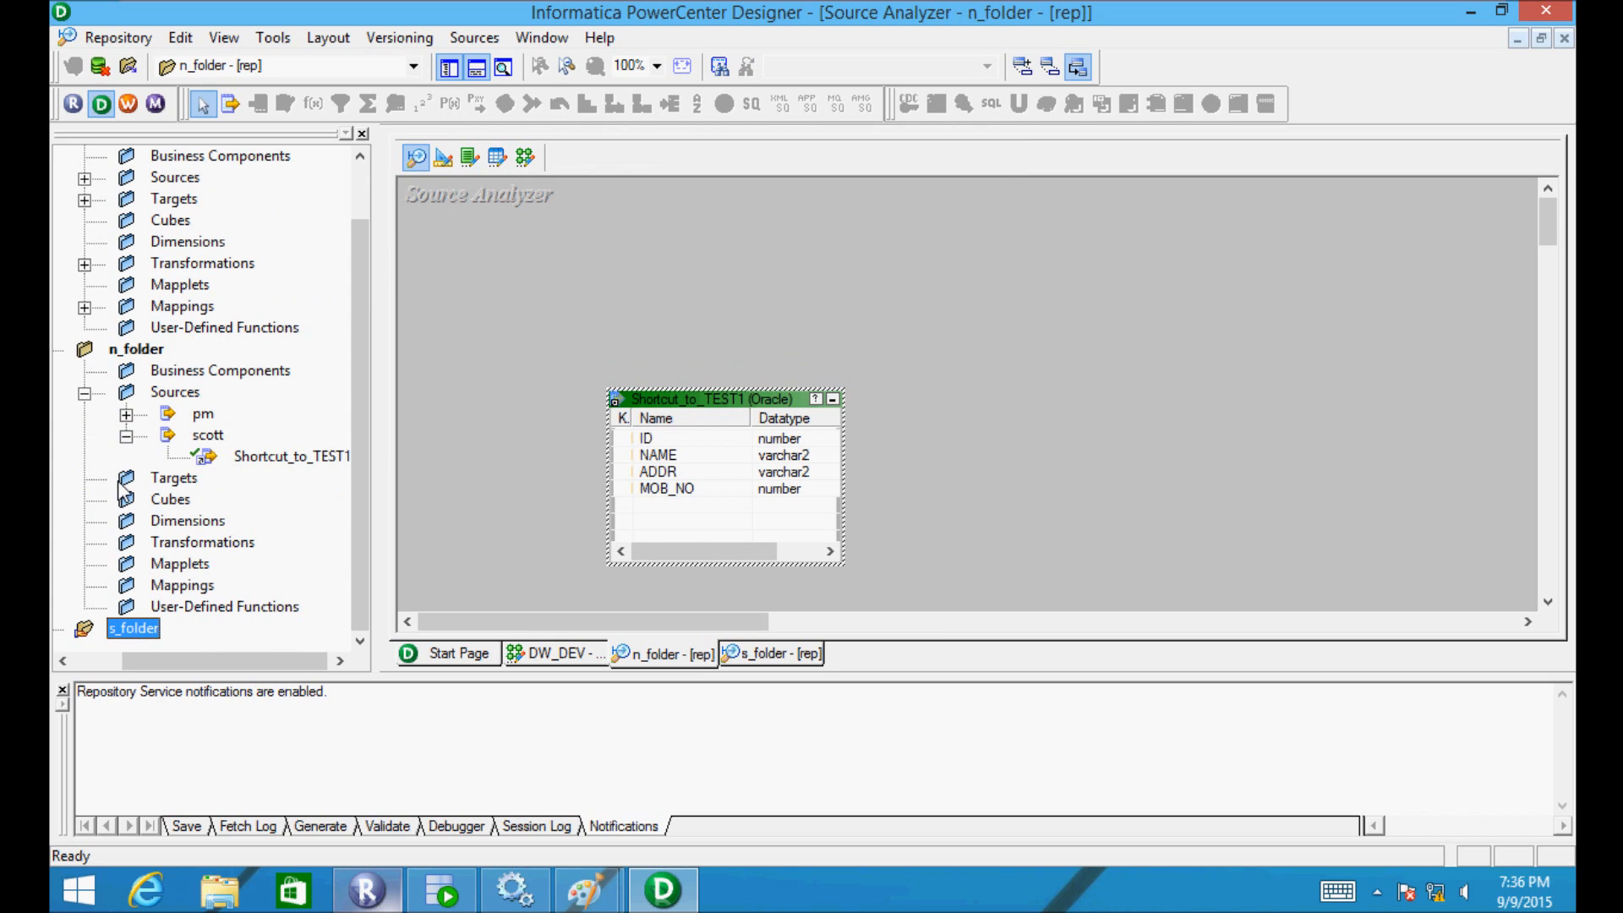
{"action": "double_click", "coordinate": [119, 636]}
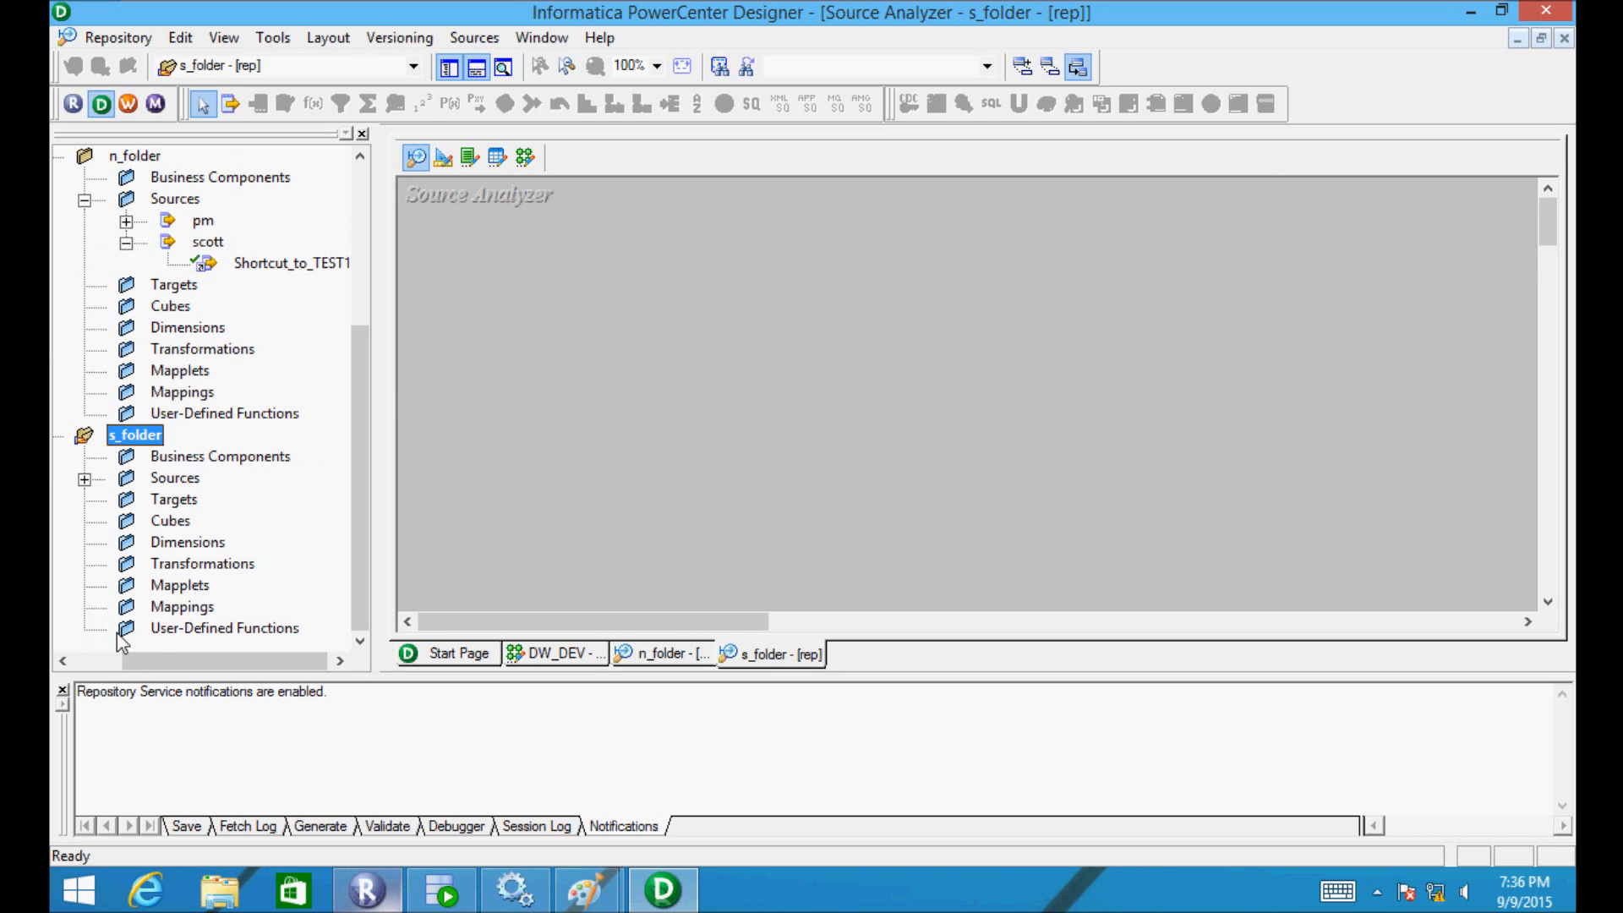
{"action": "left_click", "coordinate": [85, 479]}
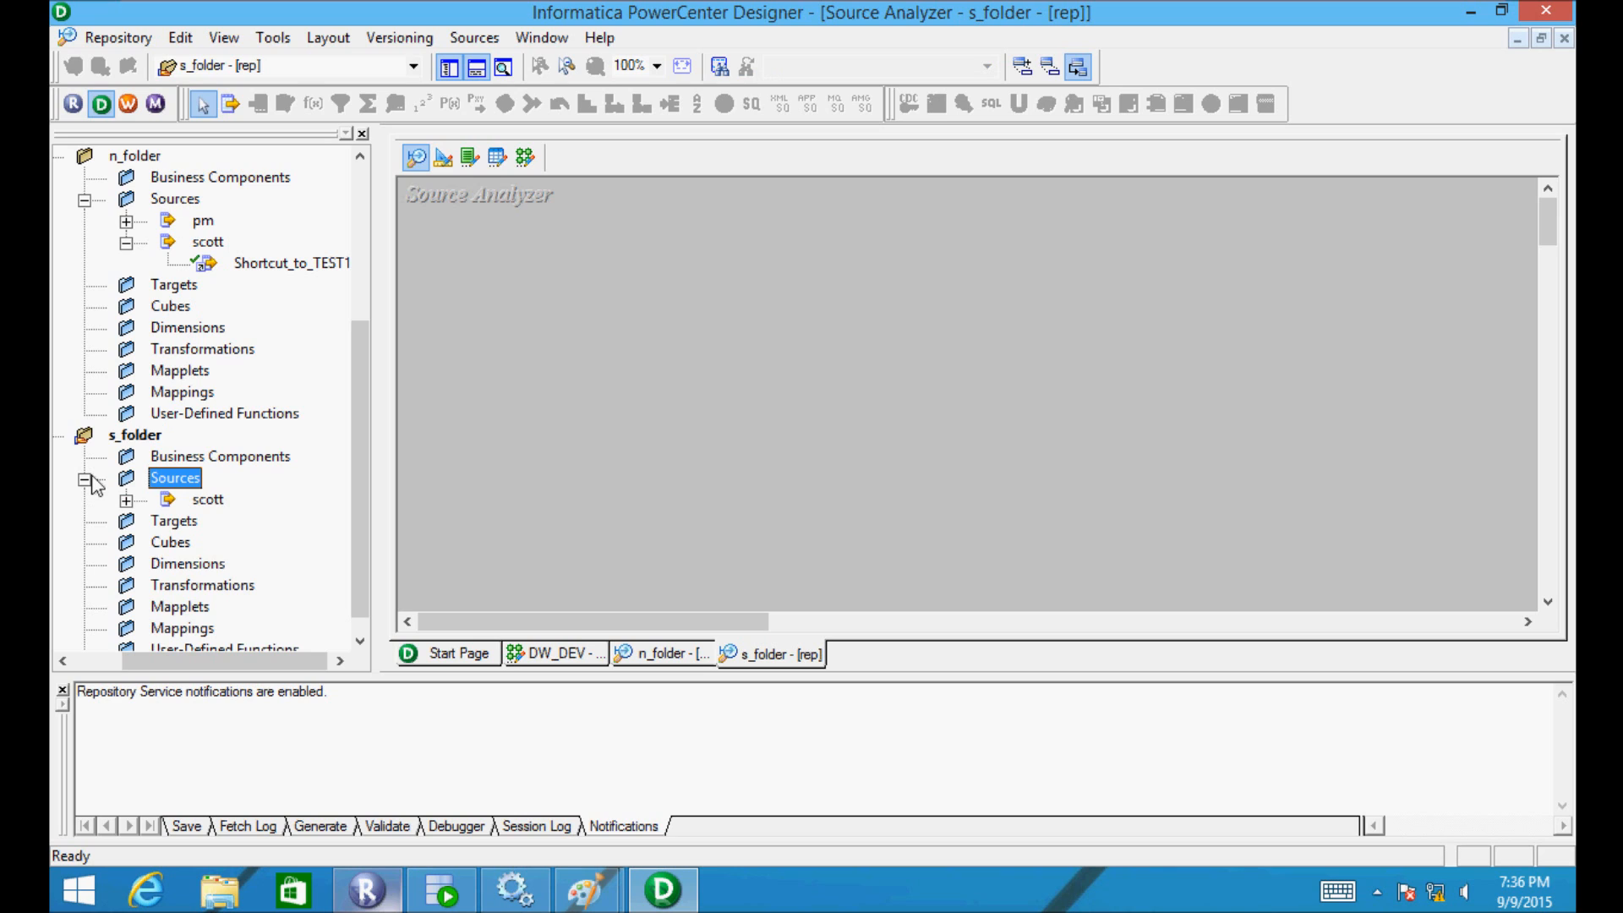
{"action": "double_click", "coordinate": [207, 499]}
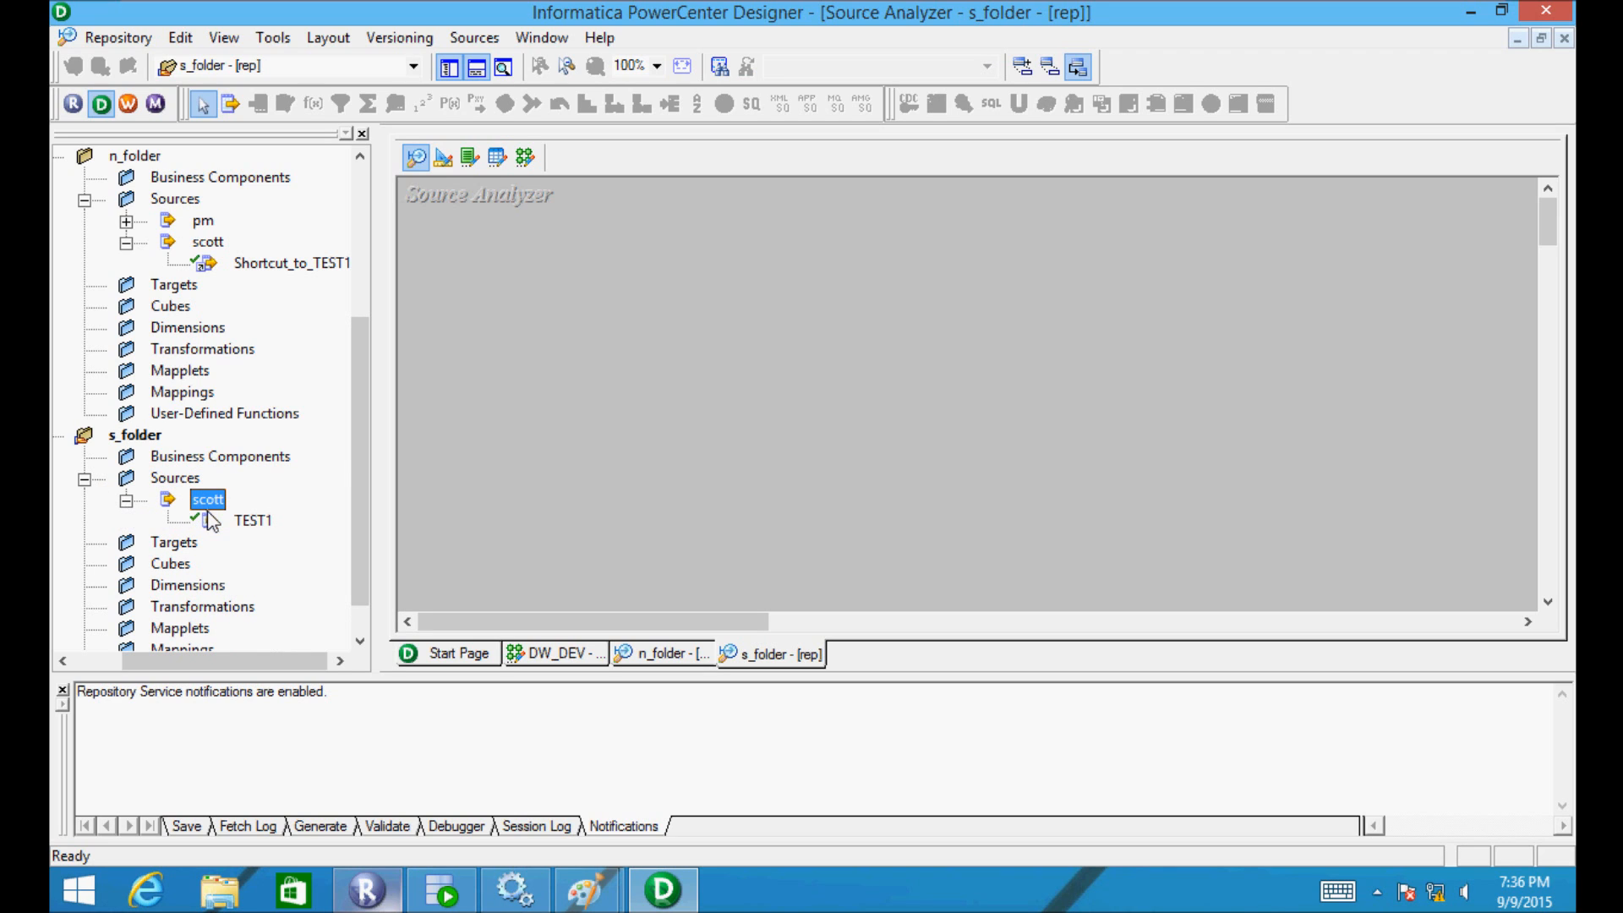
{"action": "left_click_drag", "start_coordinate": [211, 517], "coordinate": [235, 519]}
{"action": "left_click_drag", "start_coordinate": [465, 445], "coordinate": [507, 435]}
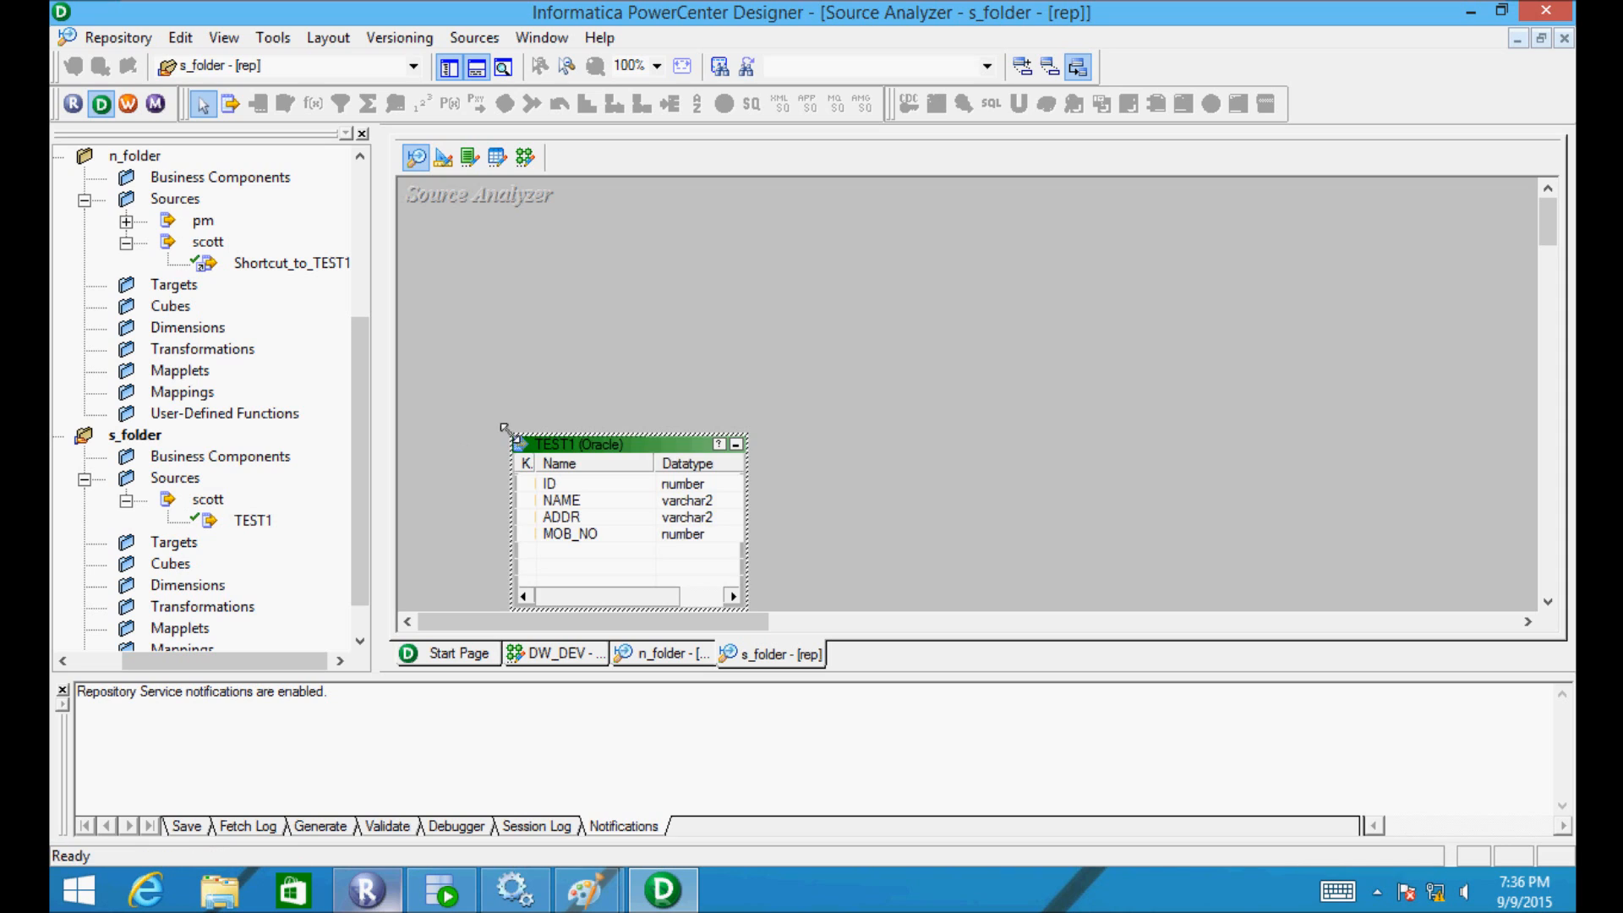
{"action": "double_click", "coordinate": [561, 447]}
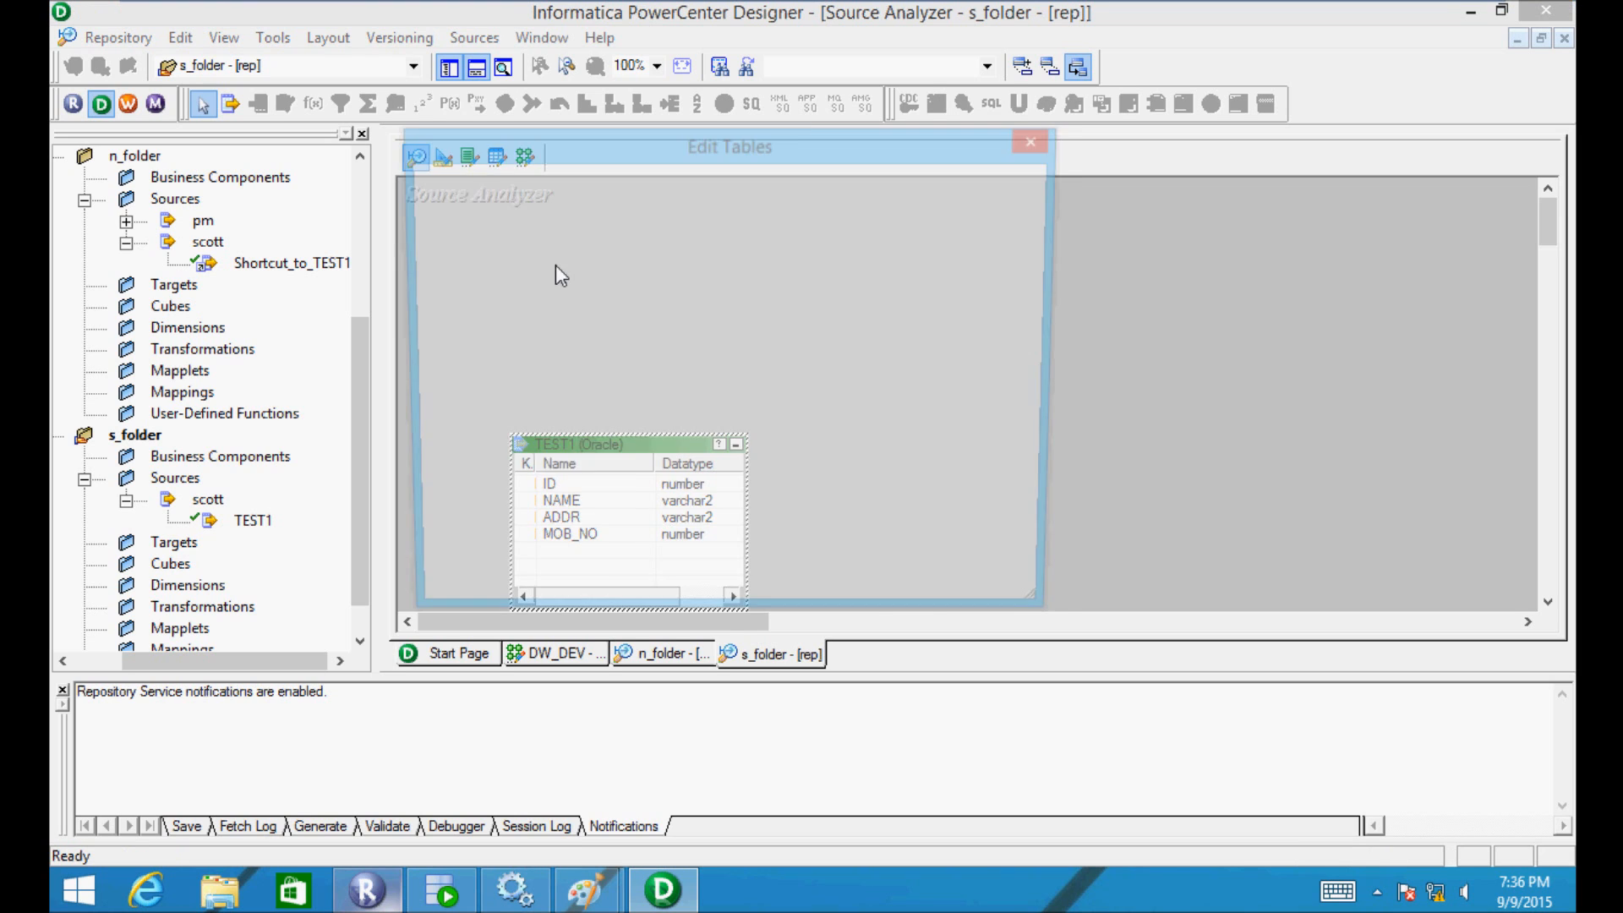
- Add a NEWFIELD column to TEST1 and change MOB_NO to number(p,s)
{"action": "left_click", "coordinate": [487, 183]}
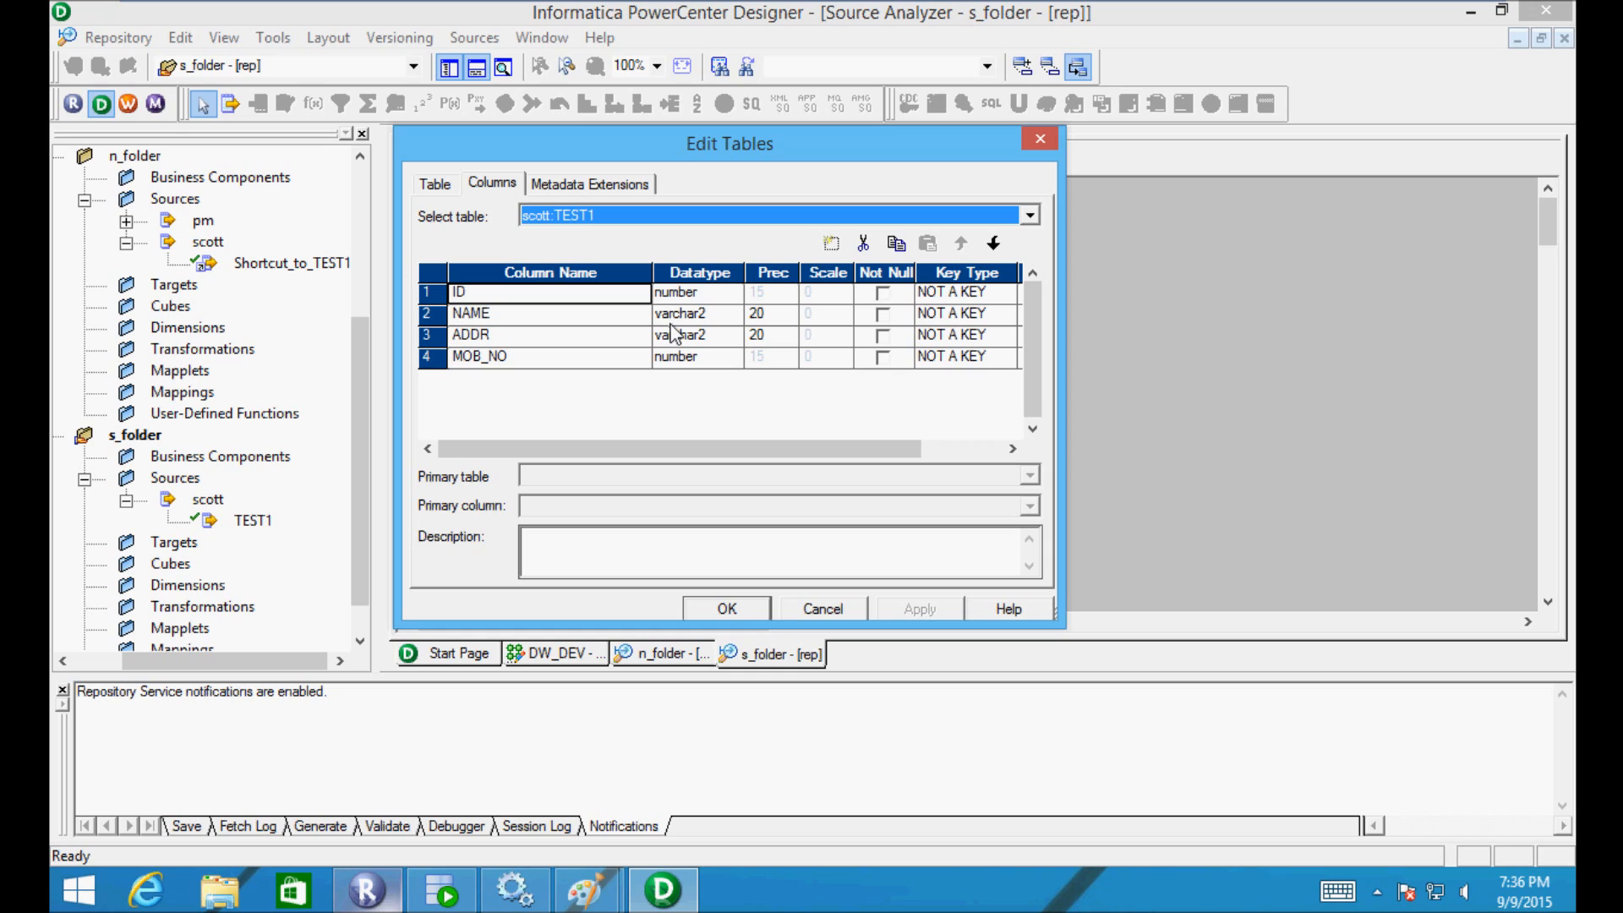
{"action": "left_click", "coordinate": [831, 245]}
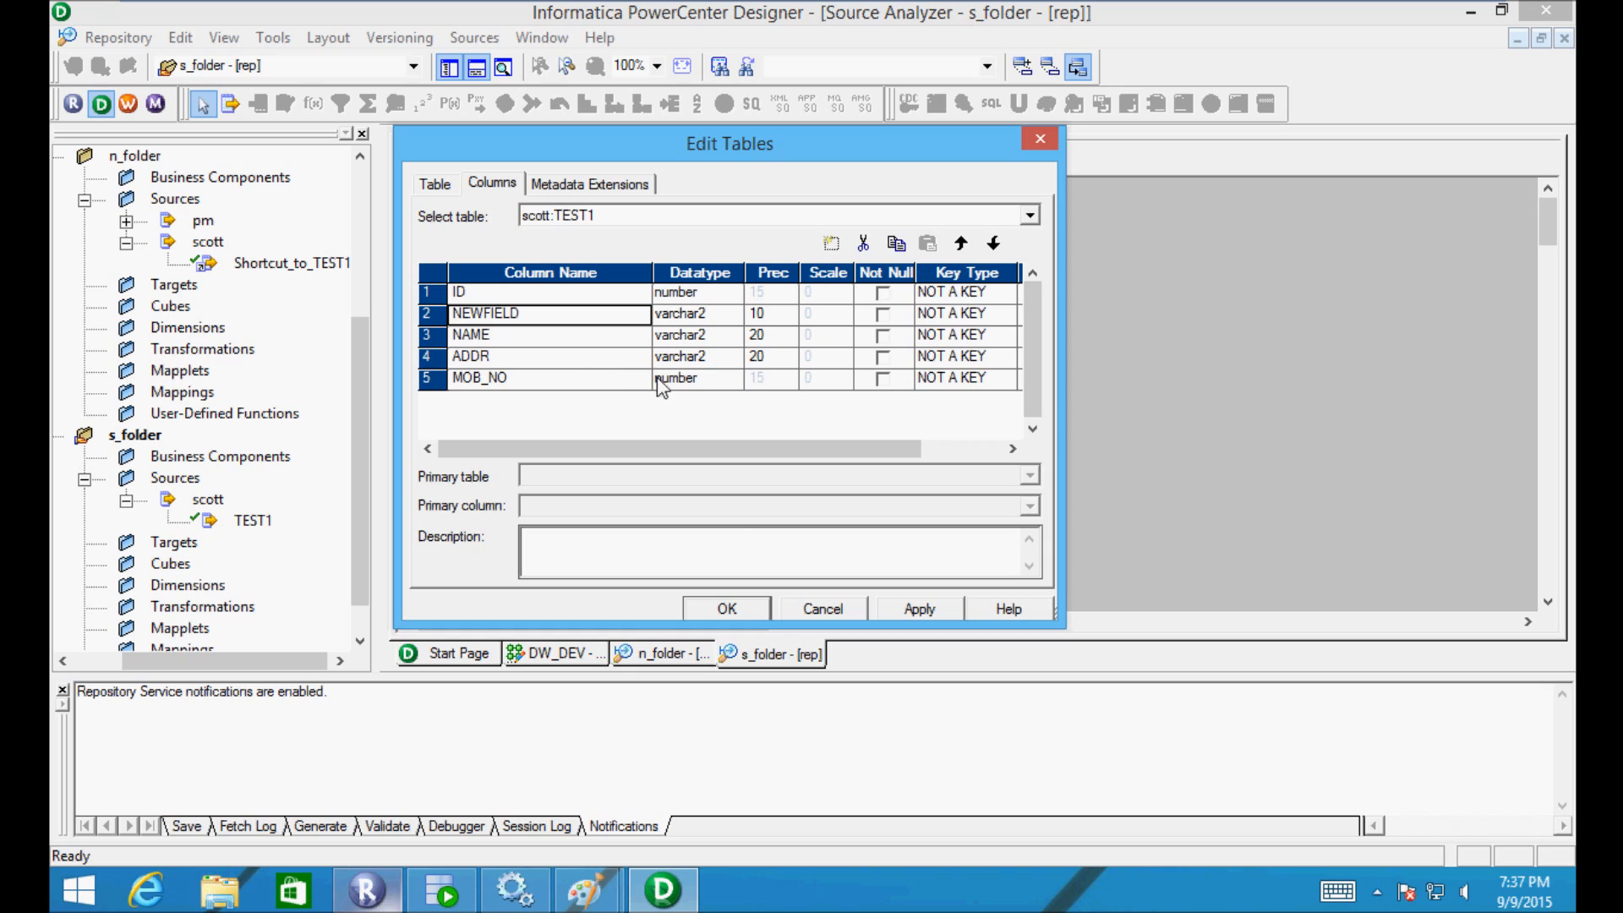
{"action": "left_click", "coordinate": [692, 382]}
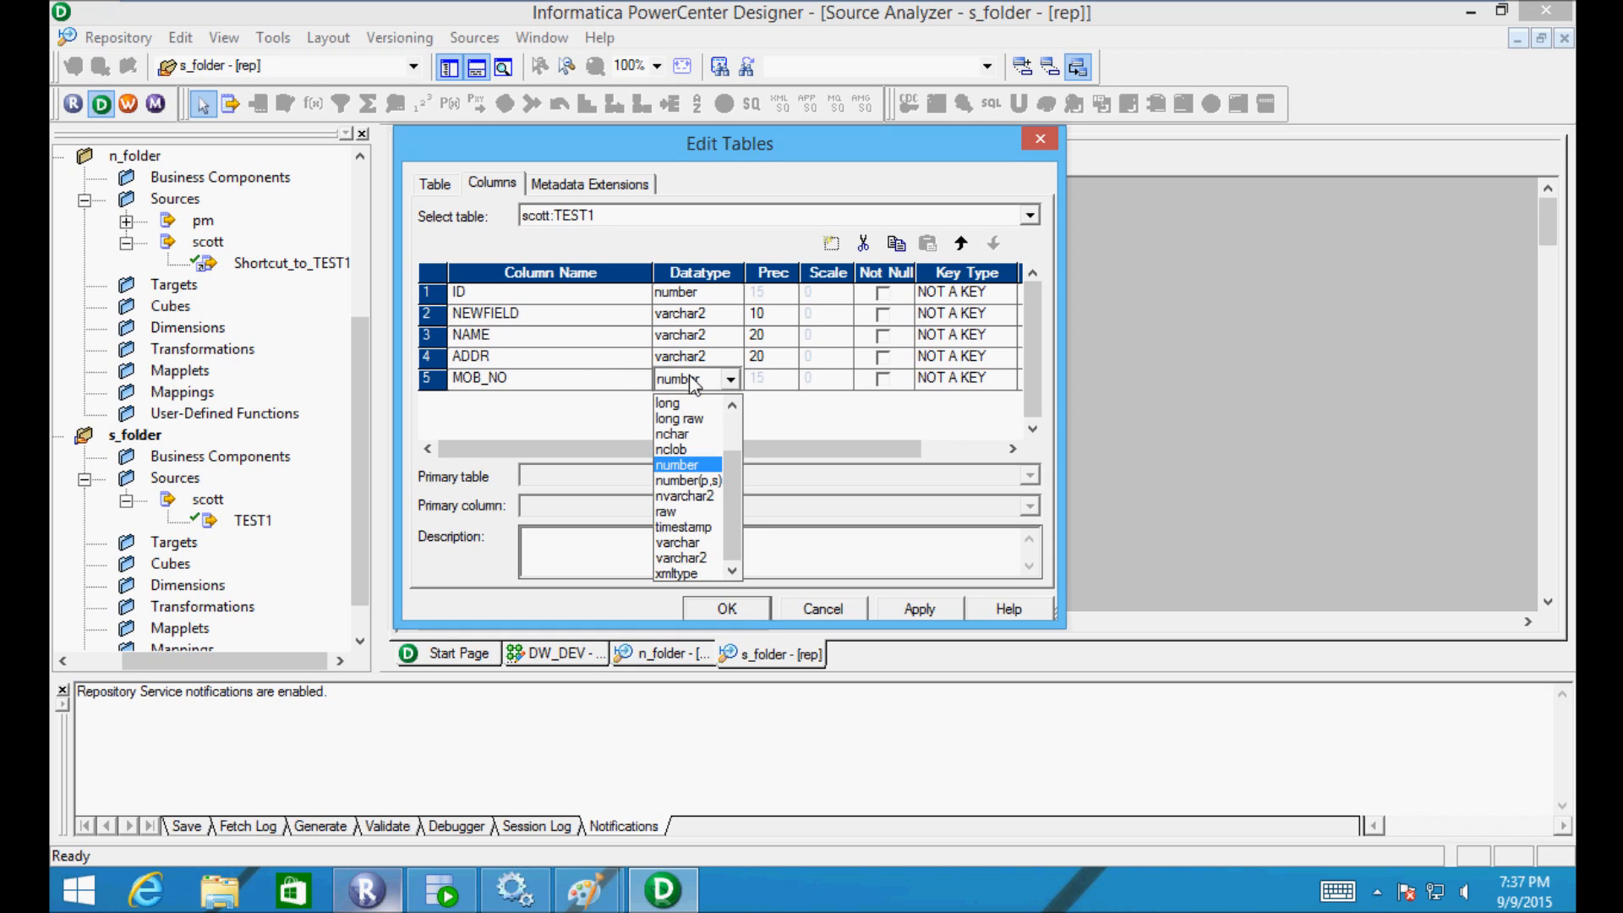
{"action": "left_click", "coordinate": [682, 480]}
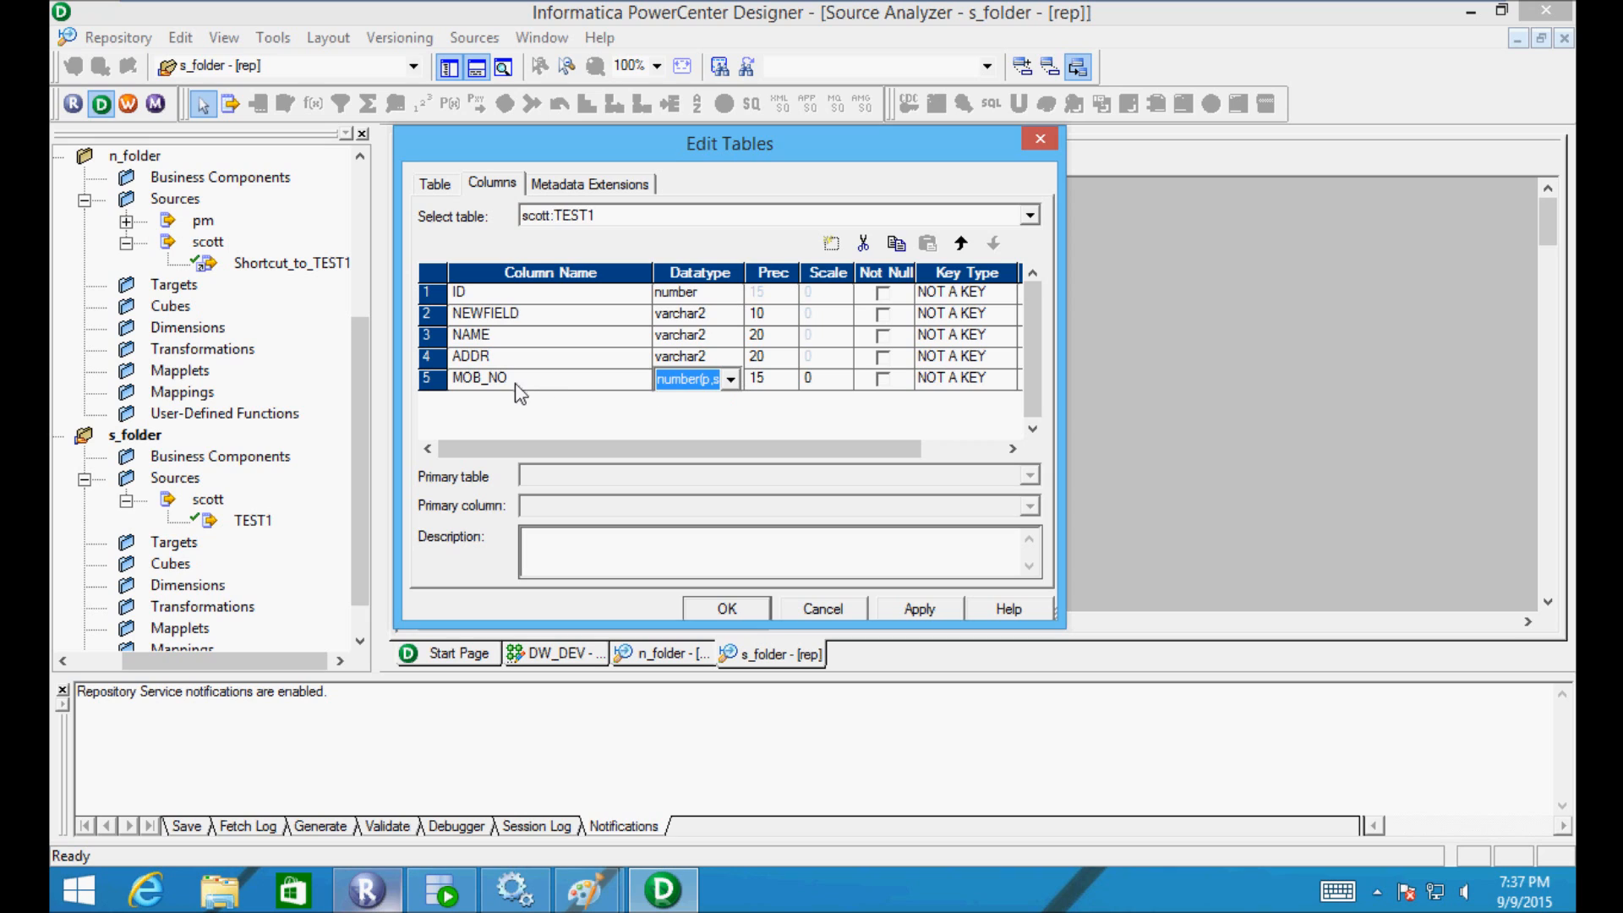
{"action": "left_click", "coordinate": [558, 387]}
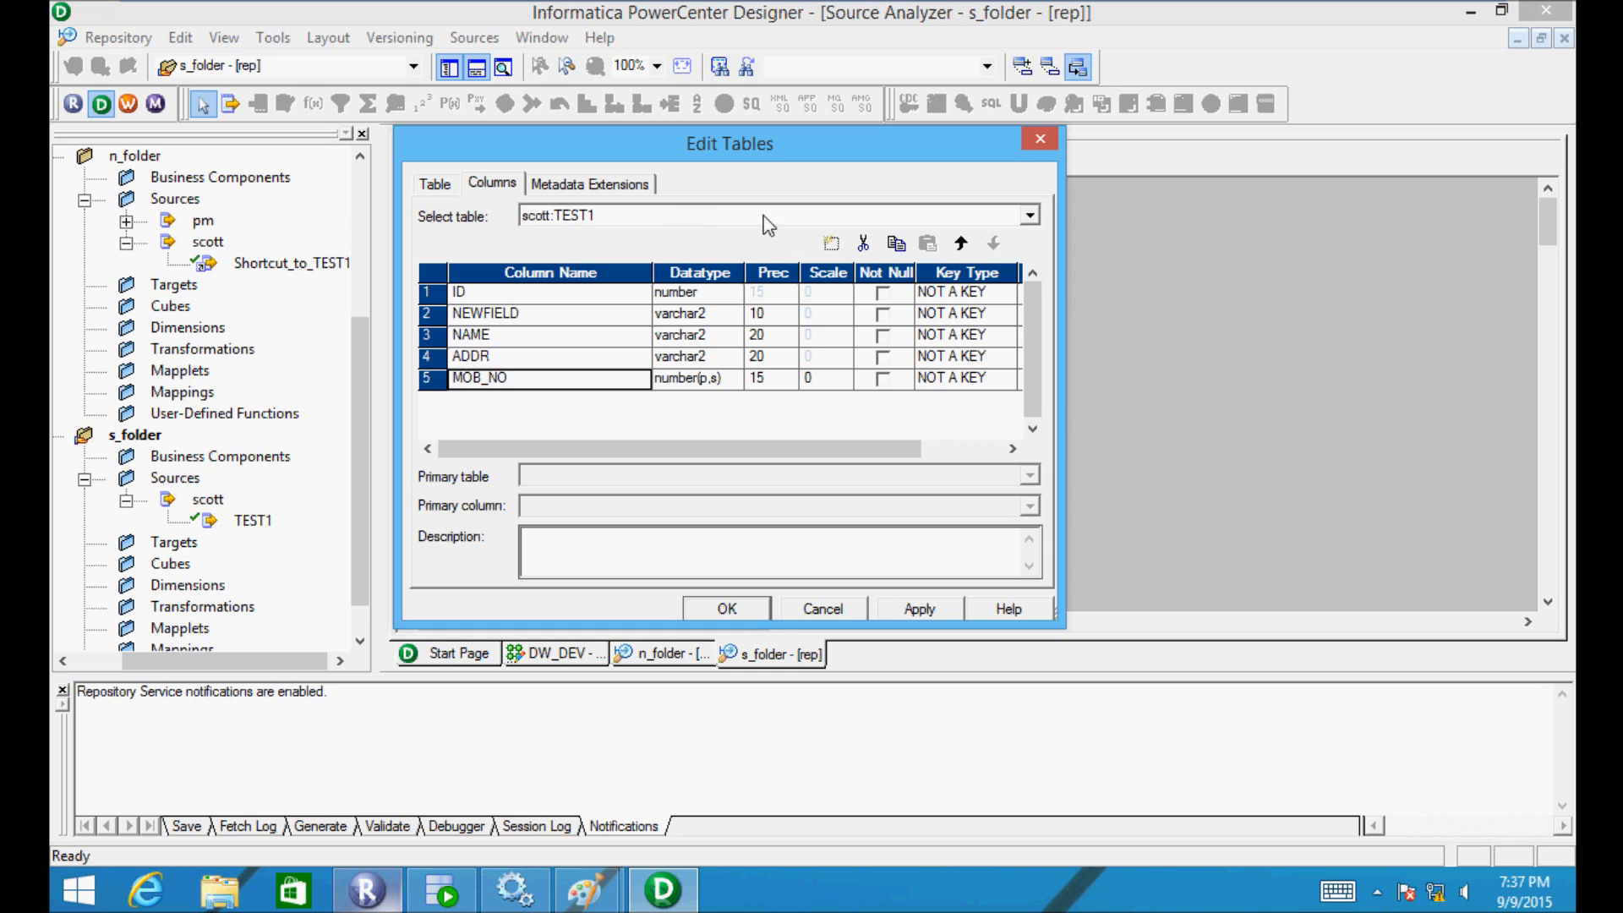
- Add a NEWFIELD1 timestamp column and apply the changes to TEST1
{"action": "left_click", "coordinate": [821, 246]}
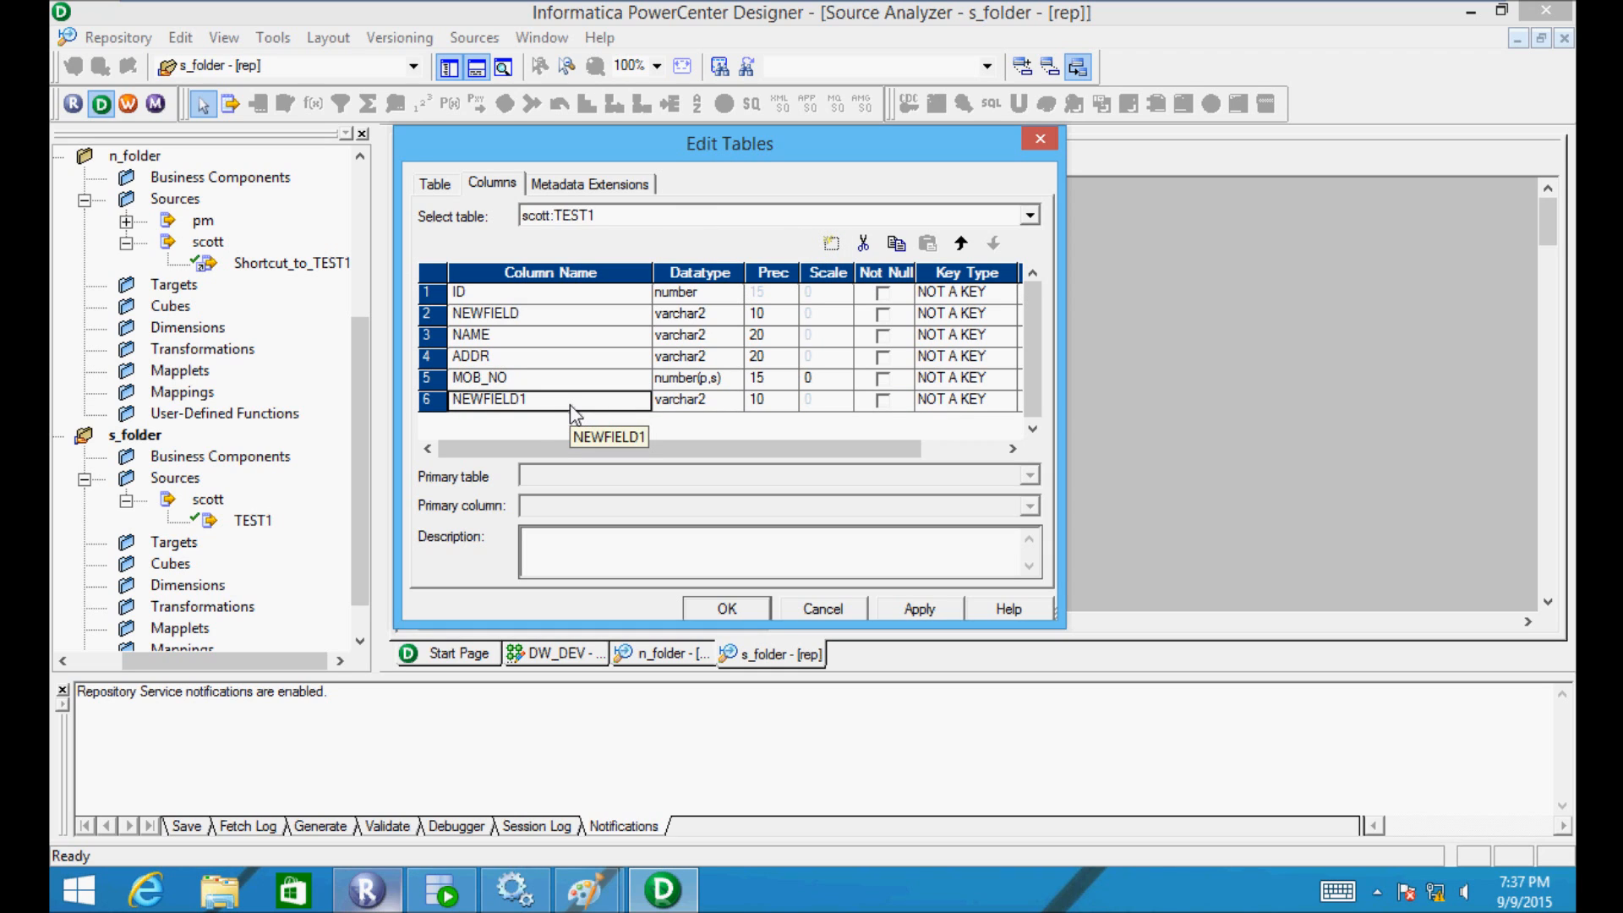
{"action": "left_click", "coordinate": [719, 411]}
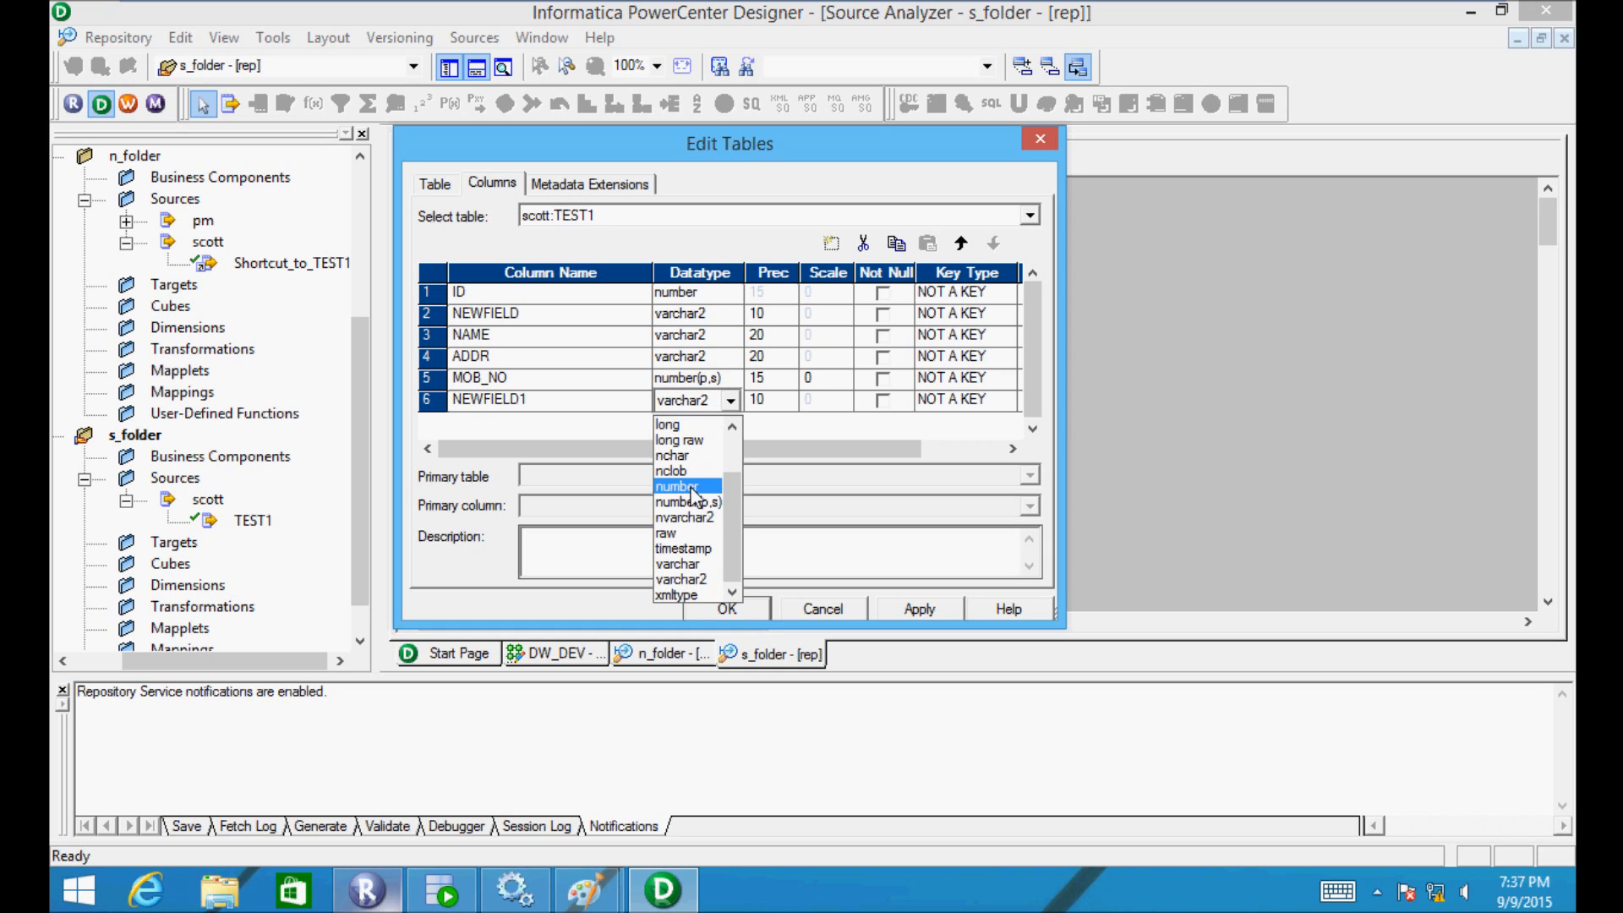
{"action": "left_click", "coordinate": [692, 550]}
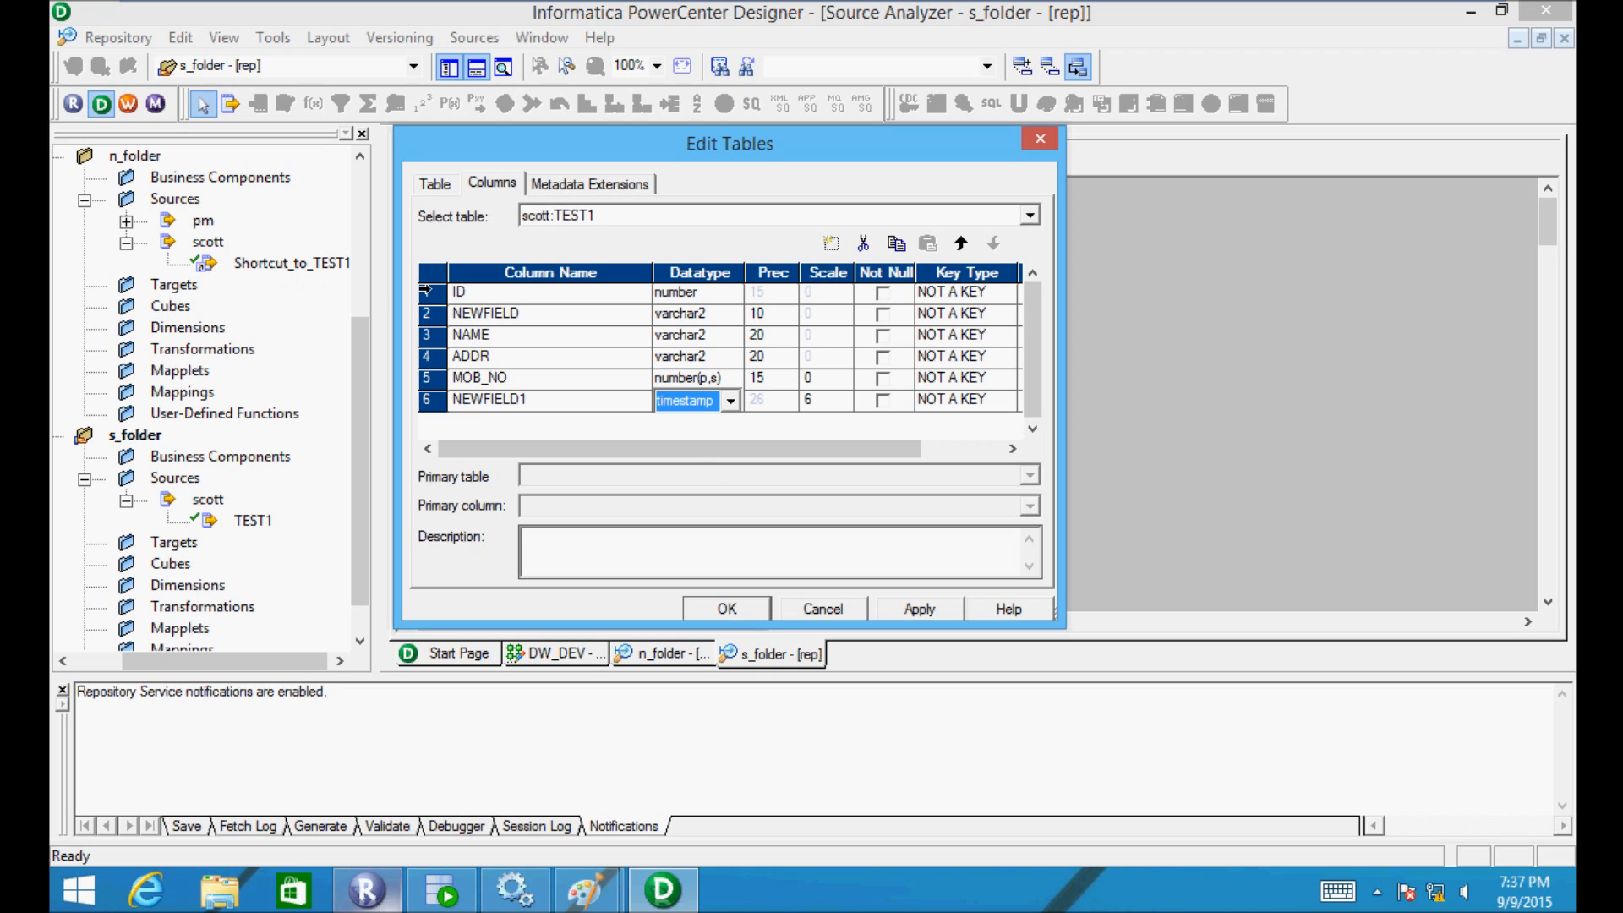
{"action": "left_click", "coordinate": [892, 611]}
{"action": "left_click", "coordinate": [729, 609]}
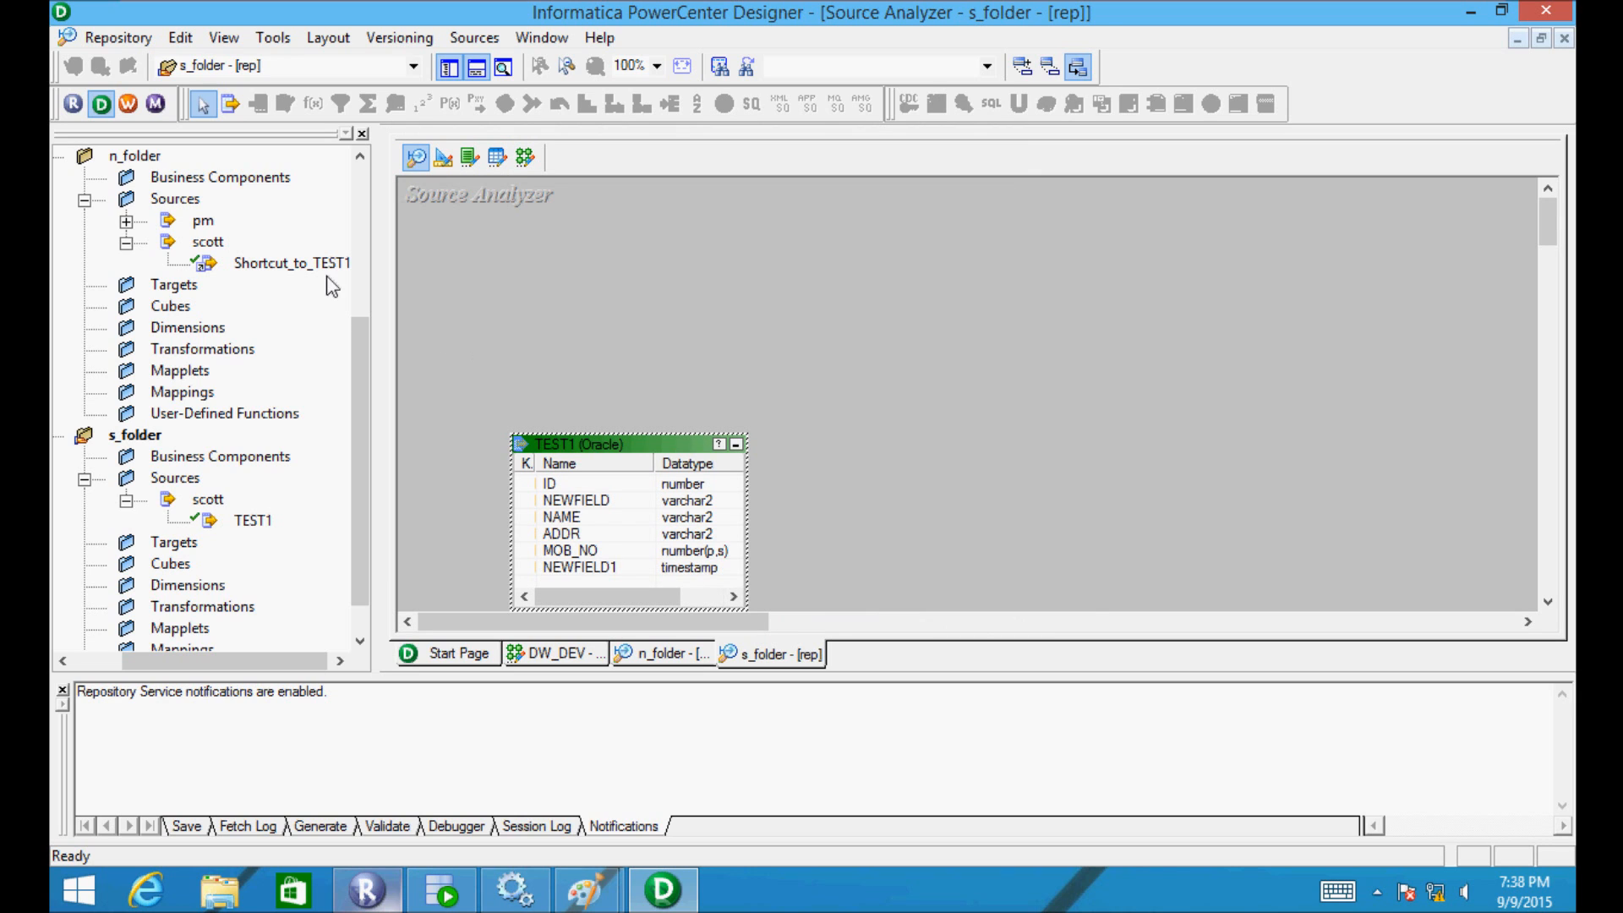
- Try saving n_folder to the repository and dismiss the no-changes warning
{"action": "double_click", "coordinate": [140, 159]}
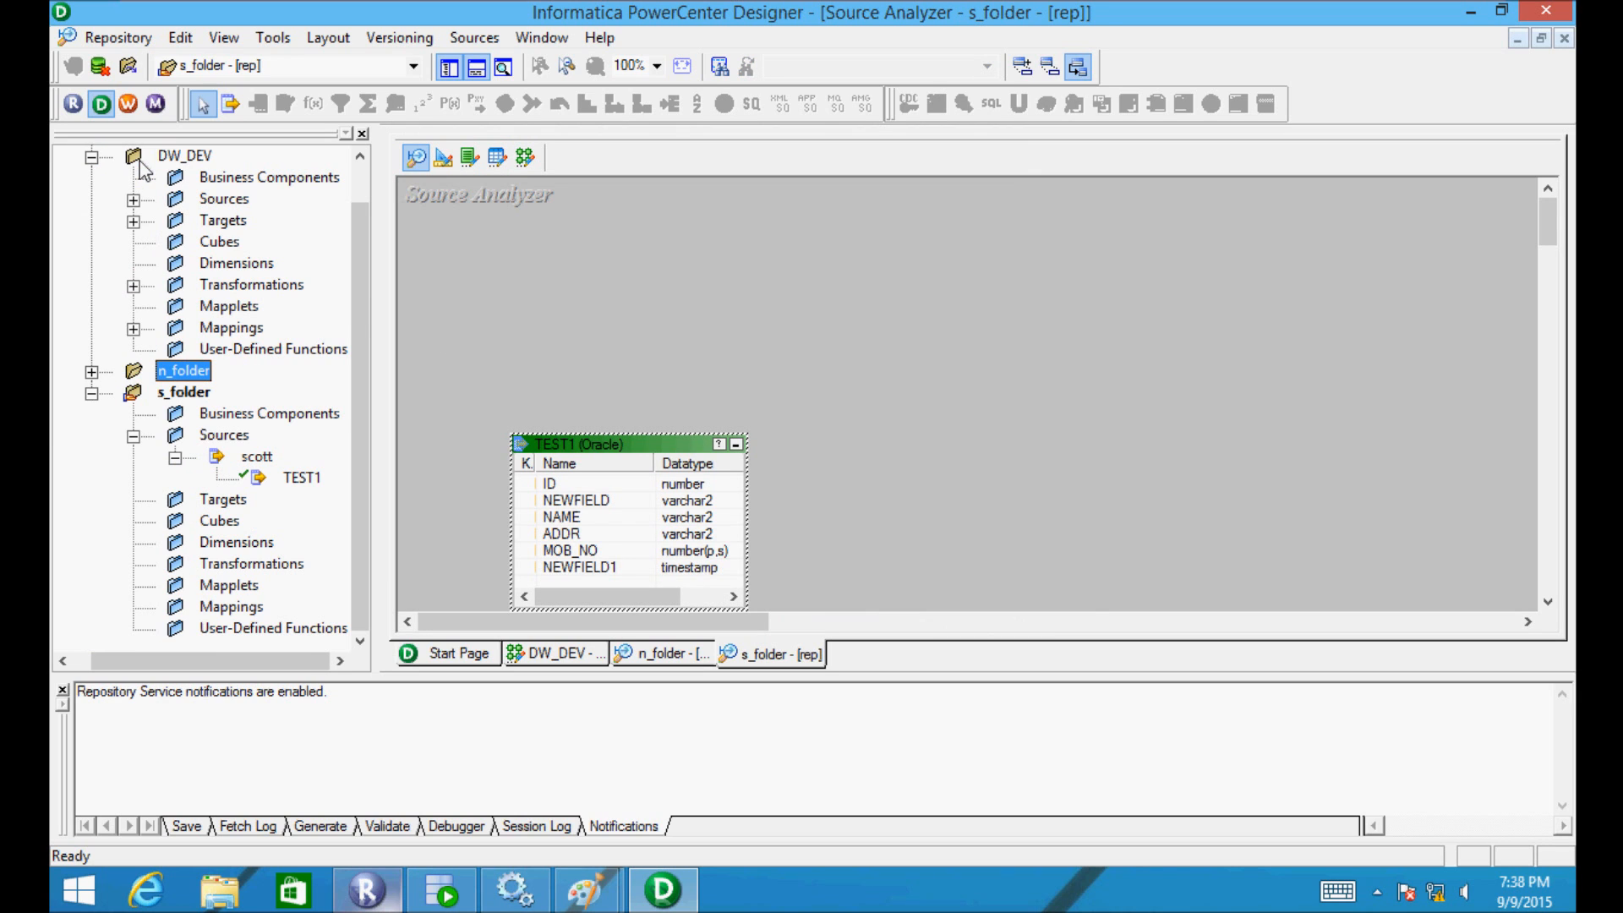
{"action": "double_click", "coordinate": [165, 374]}
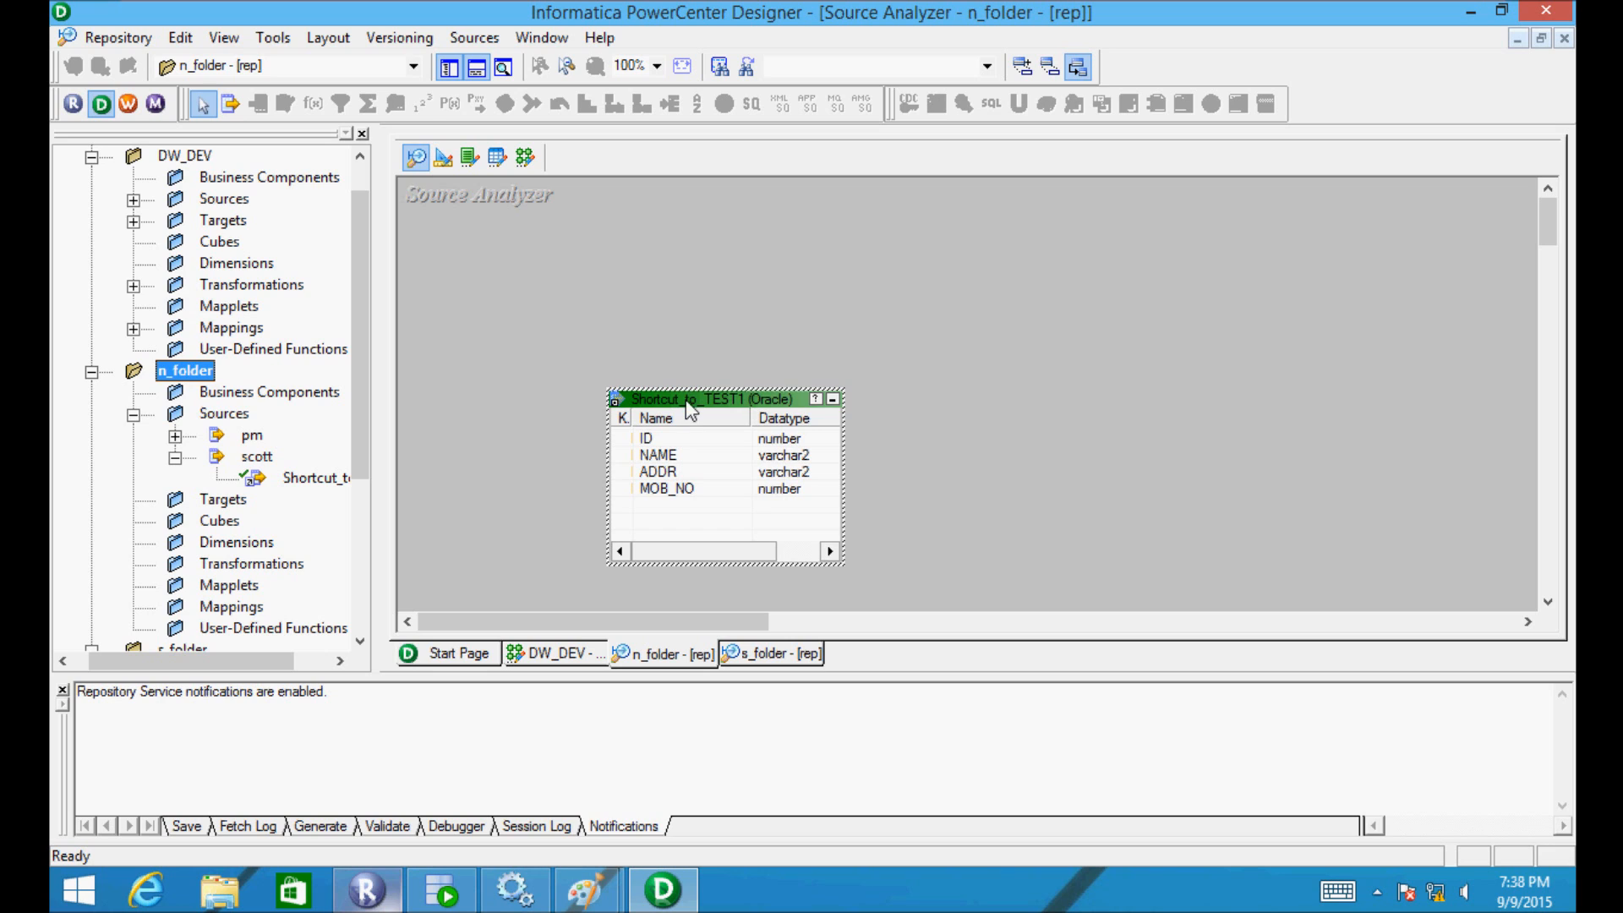
{"action": "left_click", "coordinate": [88, 47]}
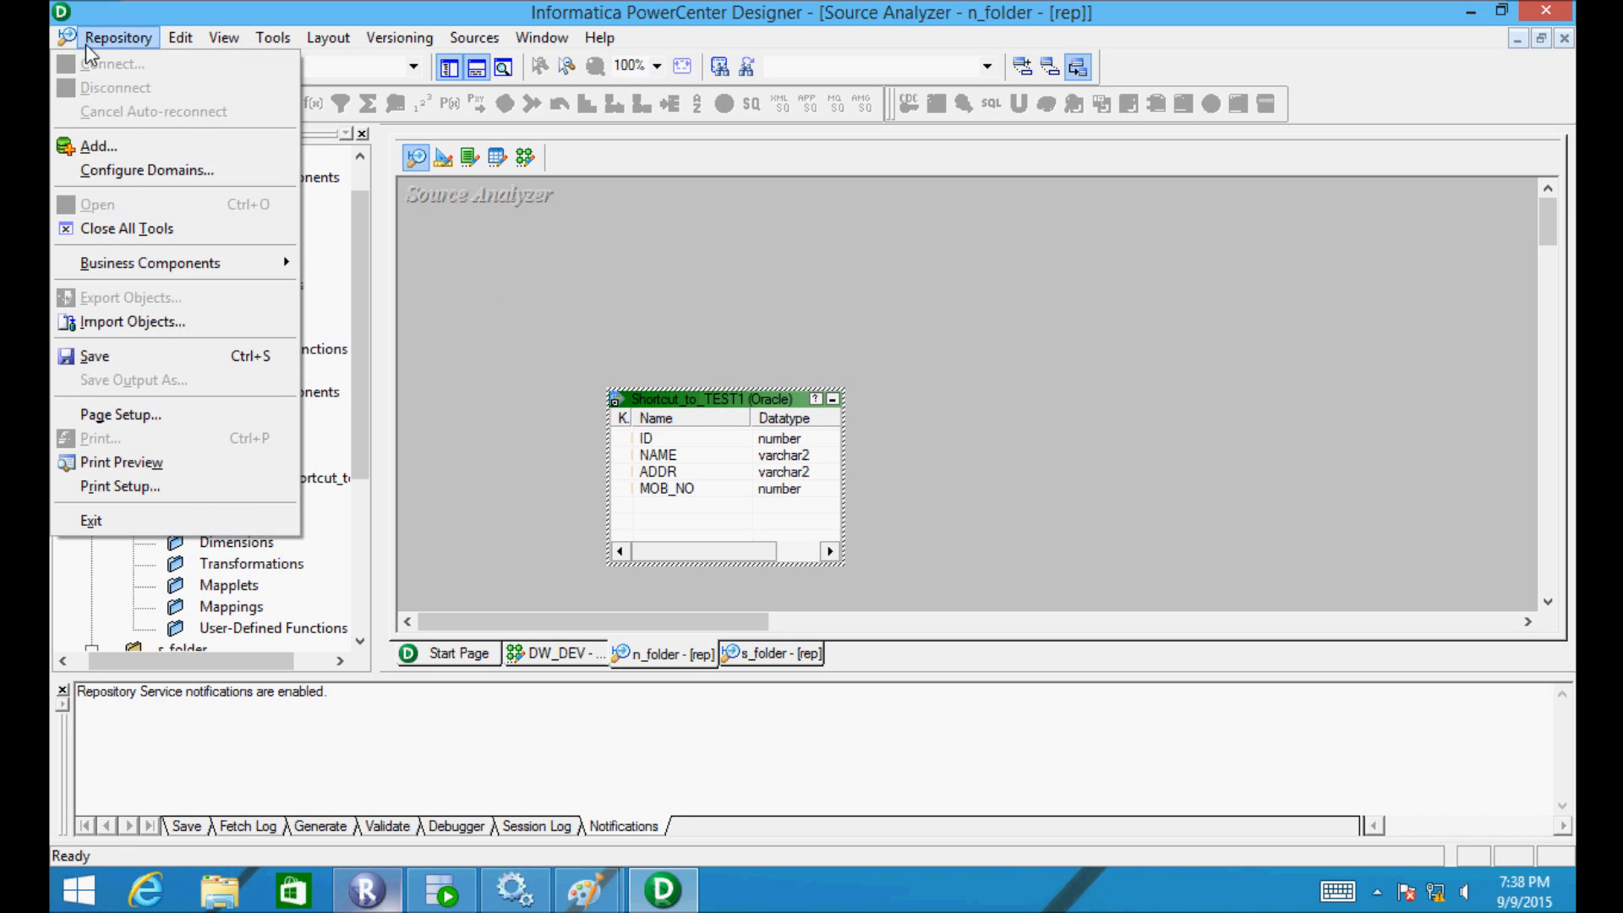
{"action": "left_click", "coordinate": [105, 358]}
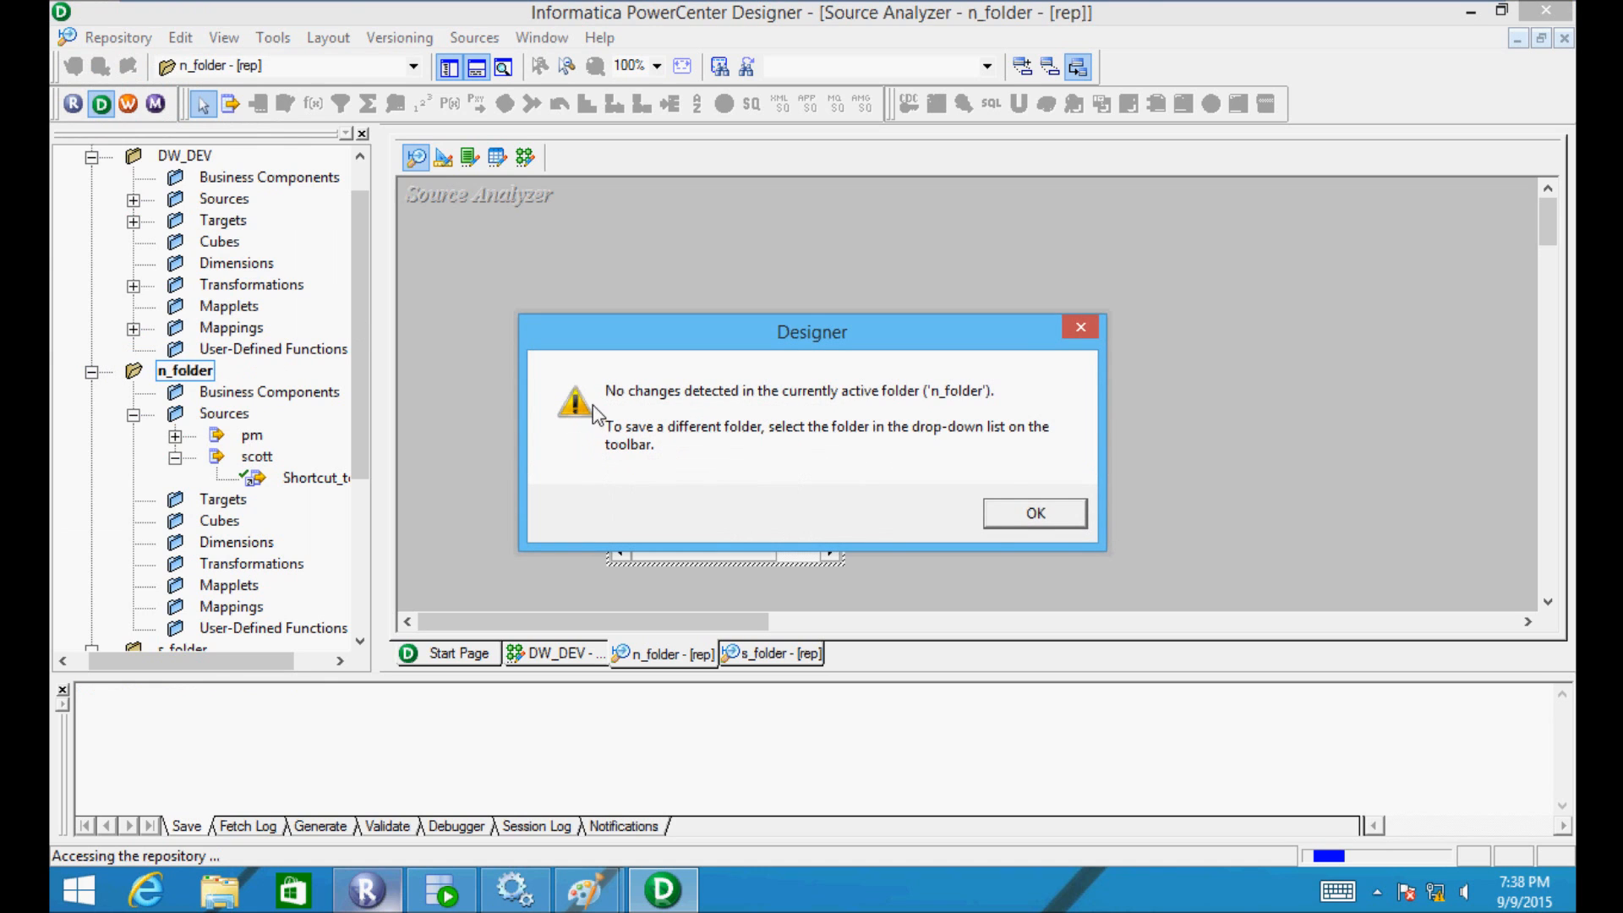
{"action": "left_click", "coordinate": [1033, 513]}
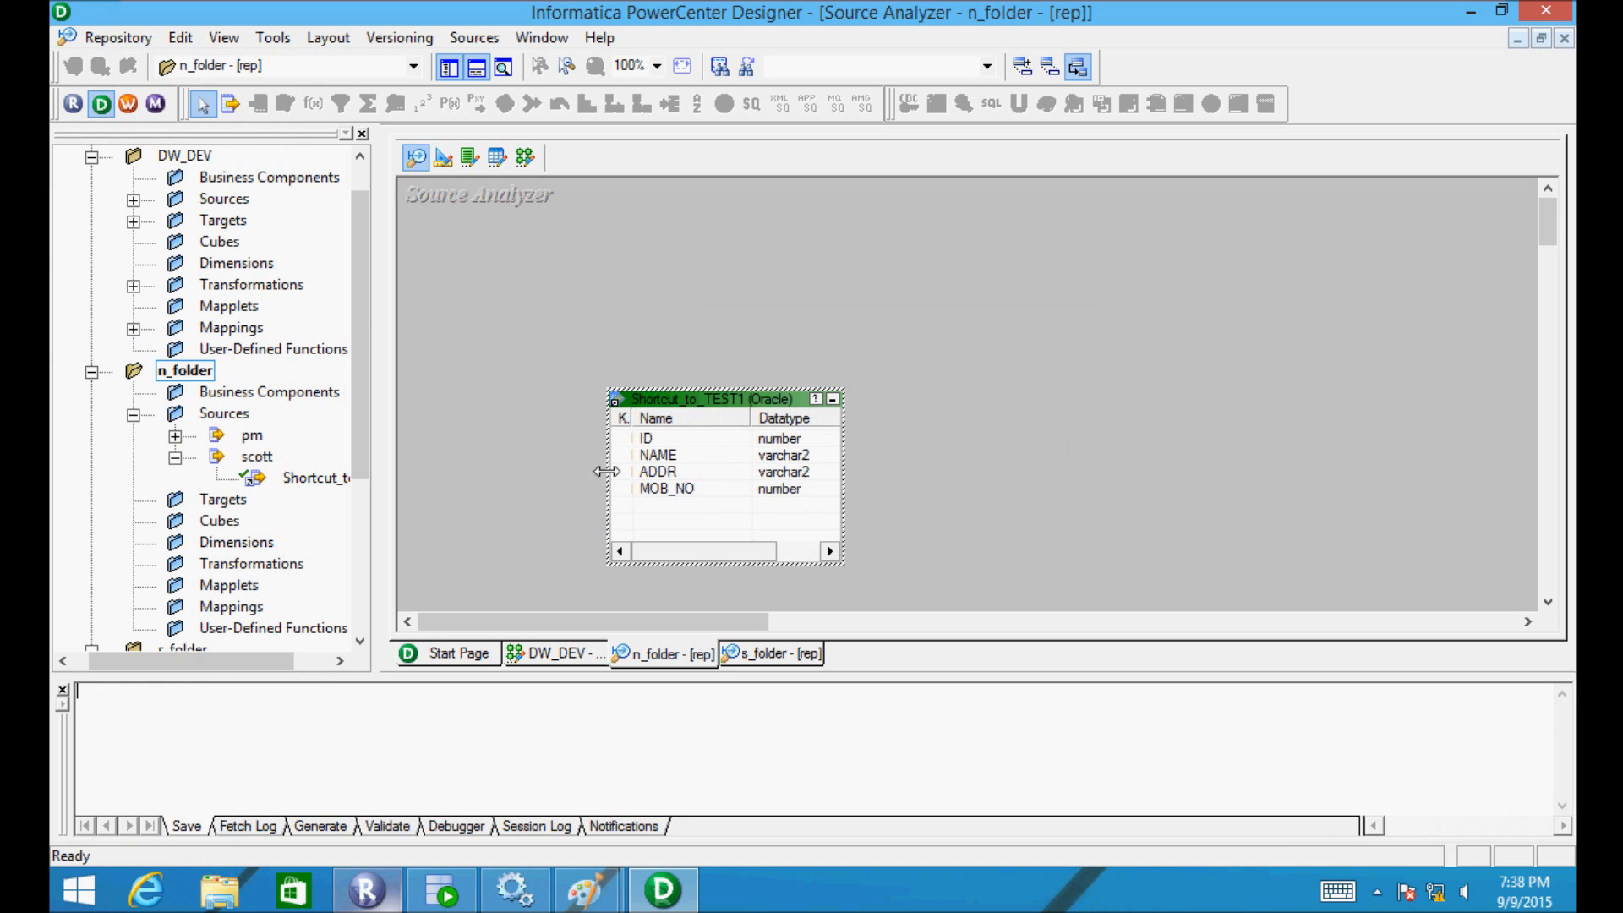
- Open s_folder and save its edited TEST1 source with Ctrl+S
{"action": "left_click_drag", "start_coordinate": [350, 417], "coordinate": [349, 565]}
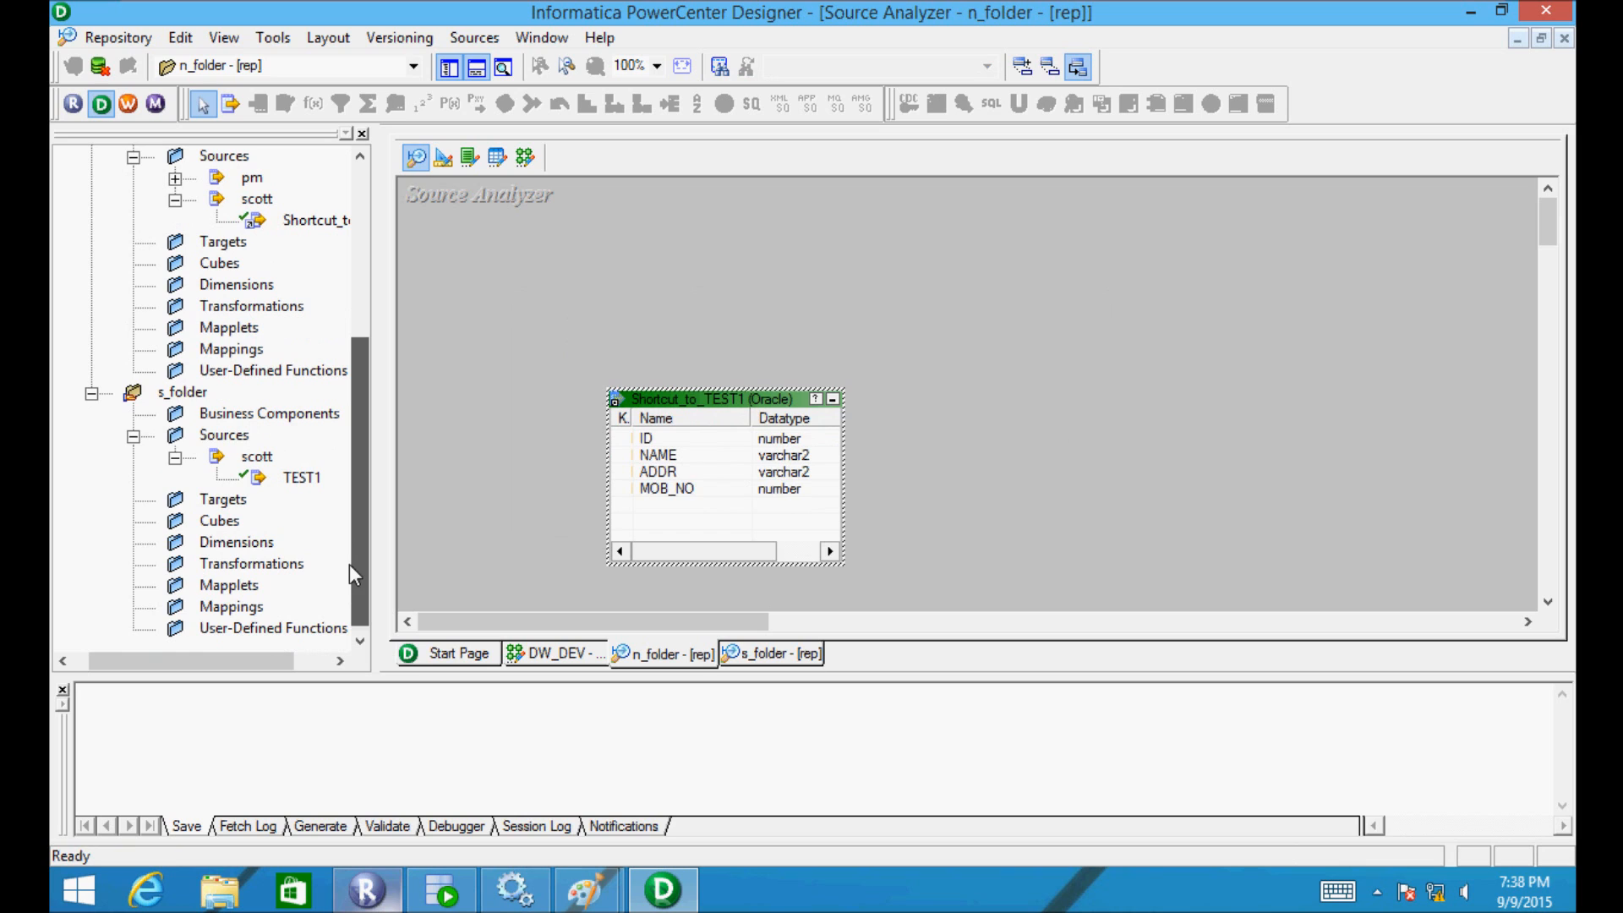
{"action": "left_click", "coordinate": [137, 395]}
{"action": "double_click", "coordinate": [138, 395]}
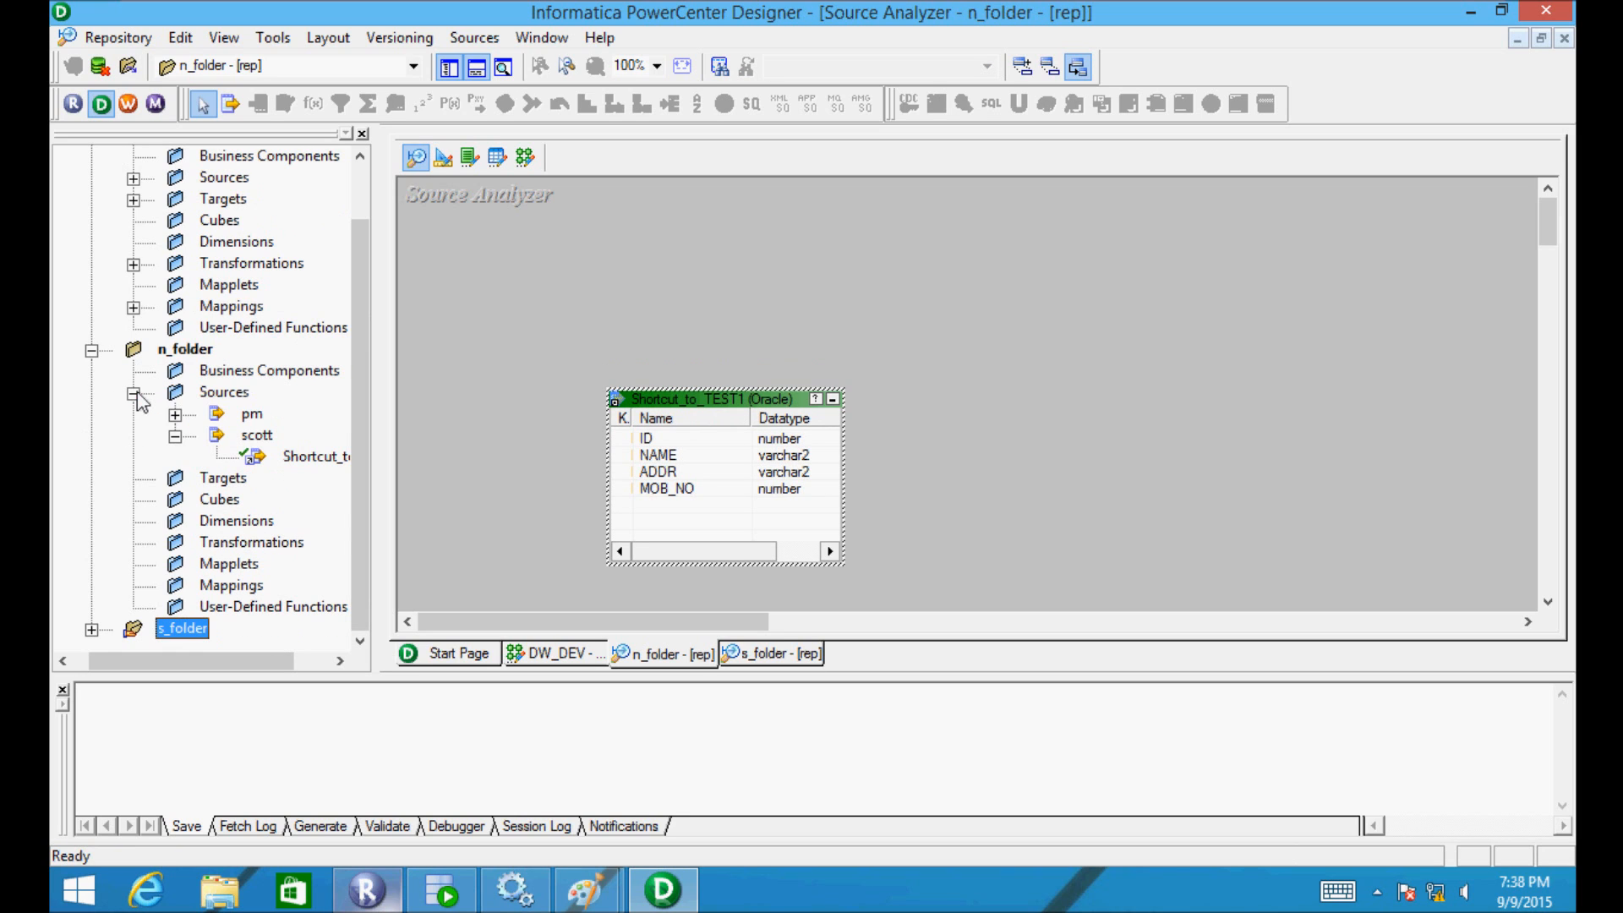
{"action": "double_click", "coordinate": [159, 632]}
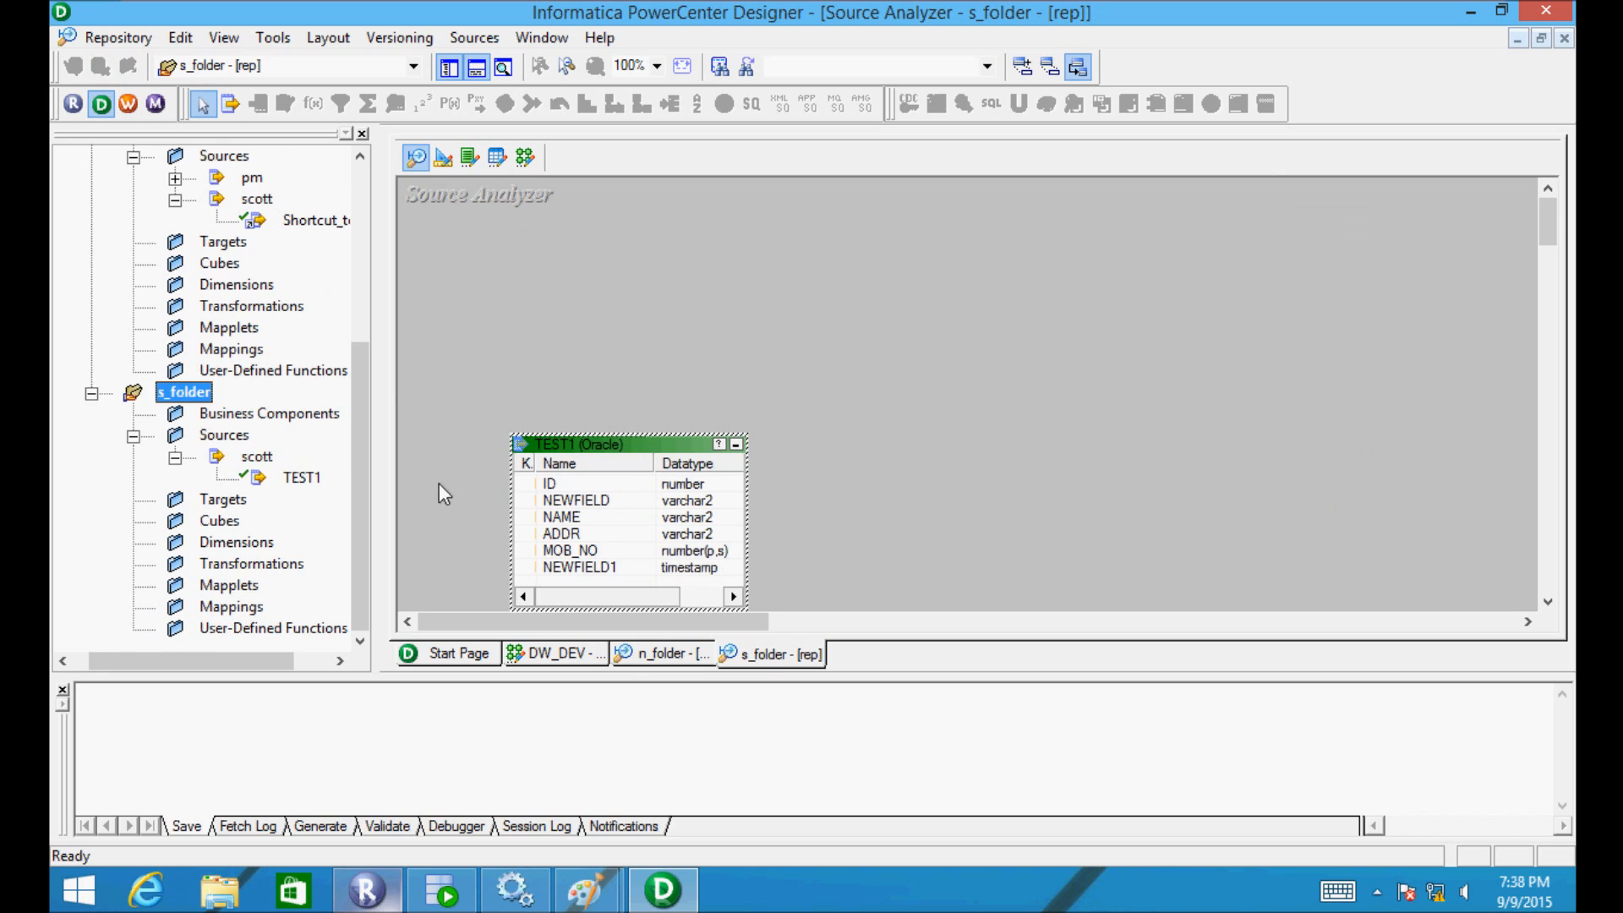
{"action": "key", "text": "ctrl+s"}
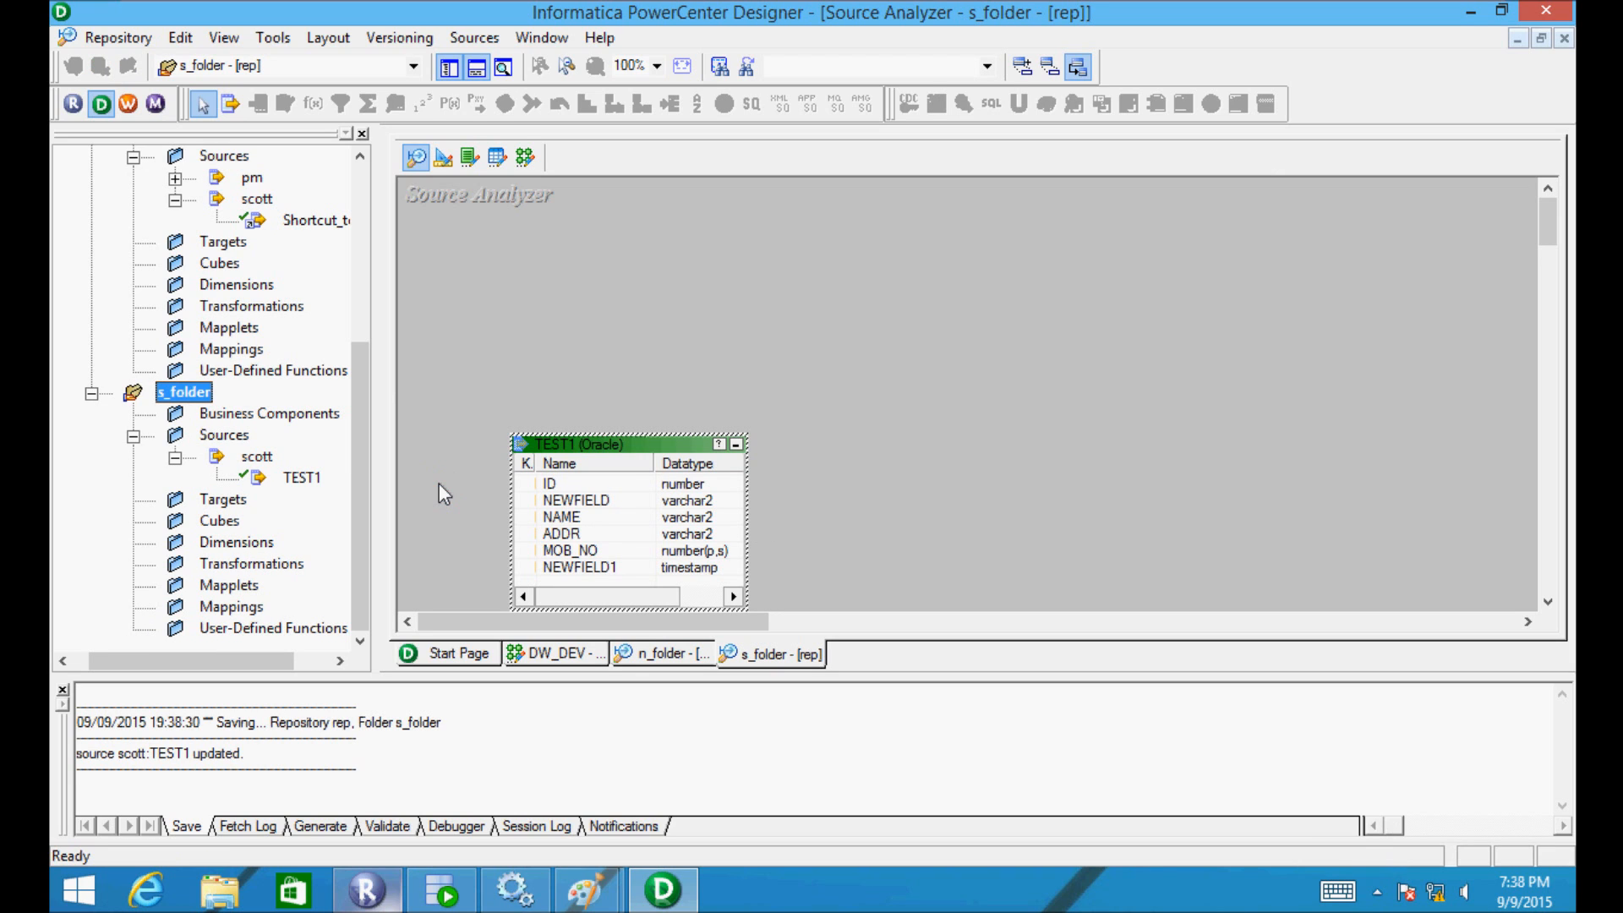
- Reopen n_folder in the workspace to show Shortcut_to_TEST1 again
{"action": "scroll", "coordinate": [357, 413], "scroll_direction": "up", "scroll_amount": 1}
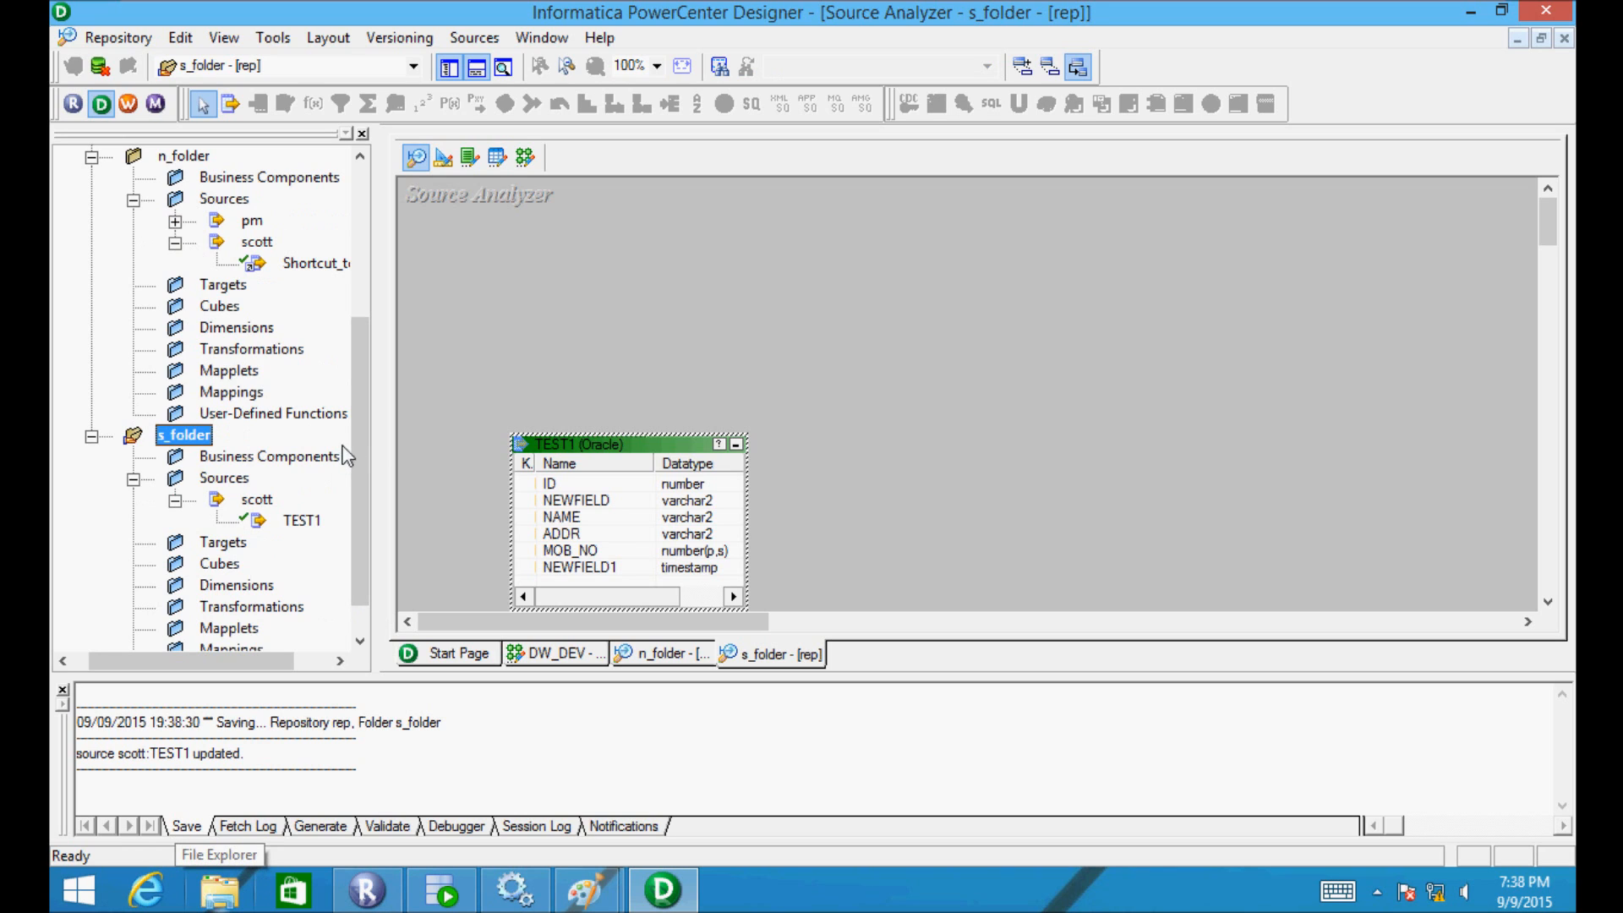
{"action": "left_click", "coordinate": [154, 159]}
{"action": "double_click", "coordinate": [158, 158]}
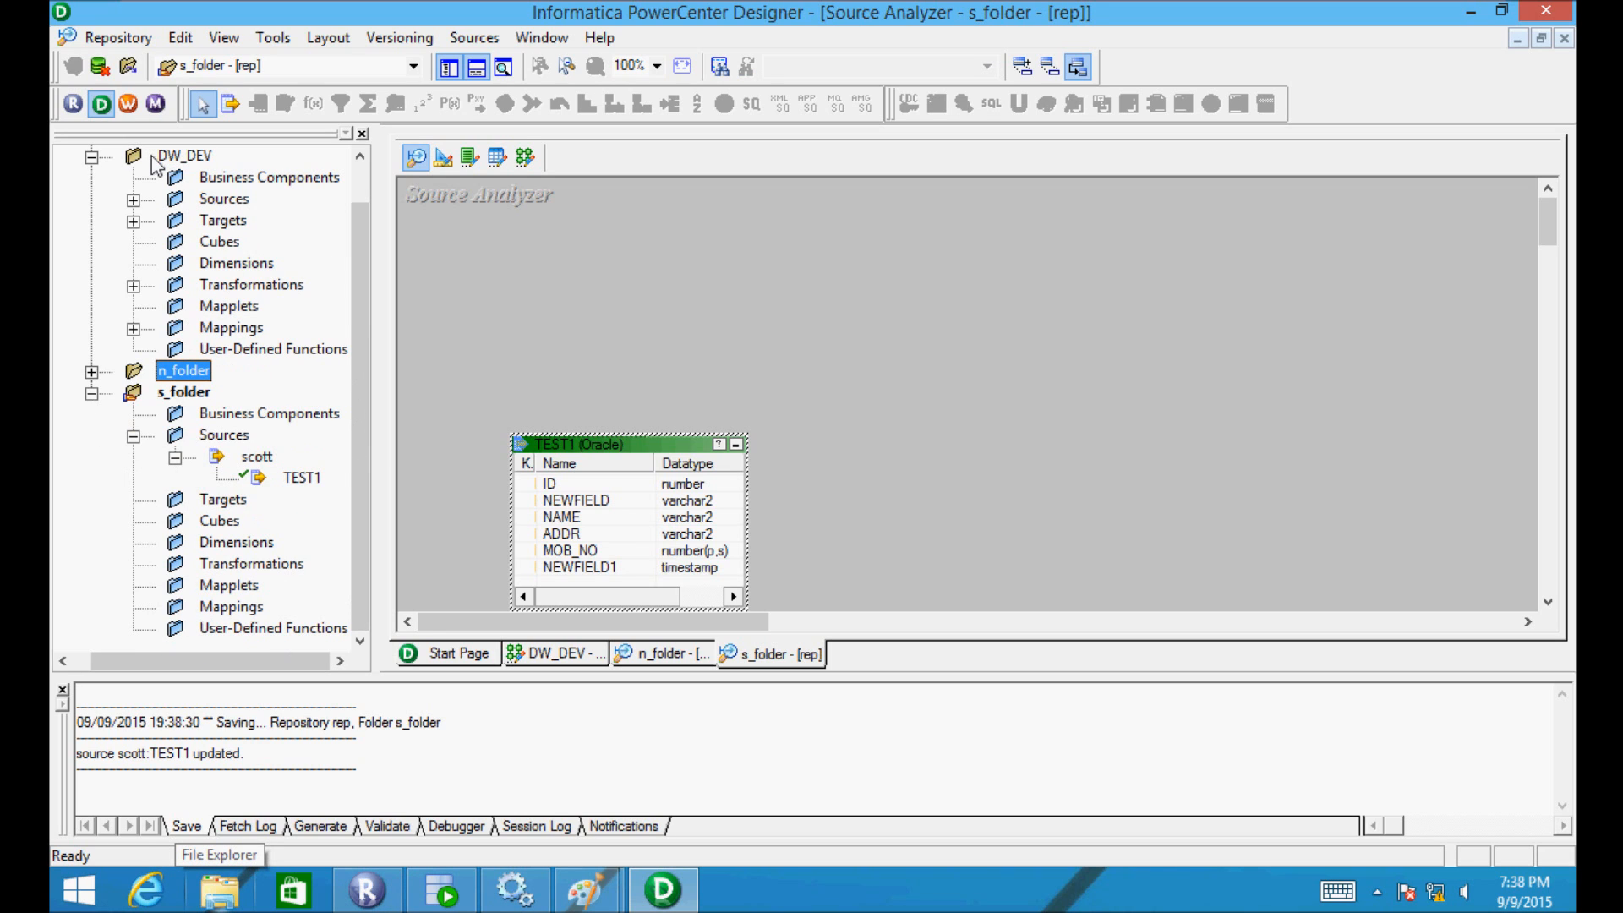
{"action": "double_click", "coordinate": [139, 375]}
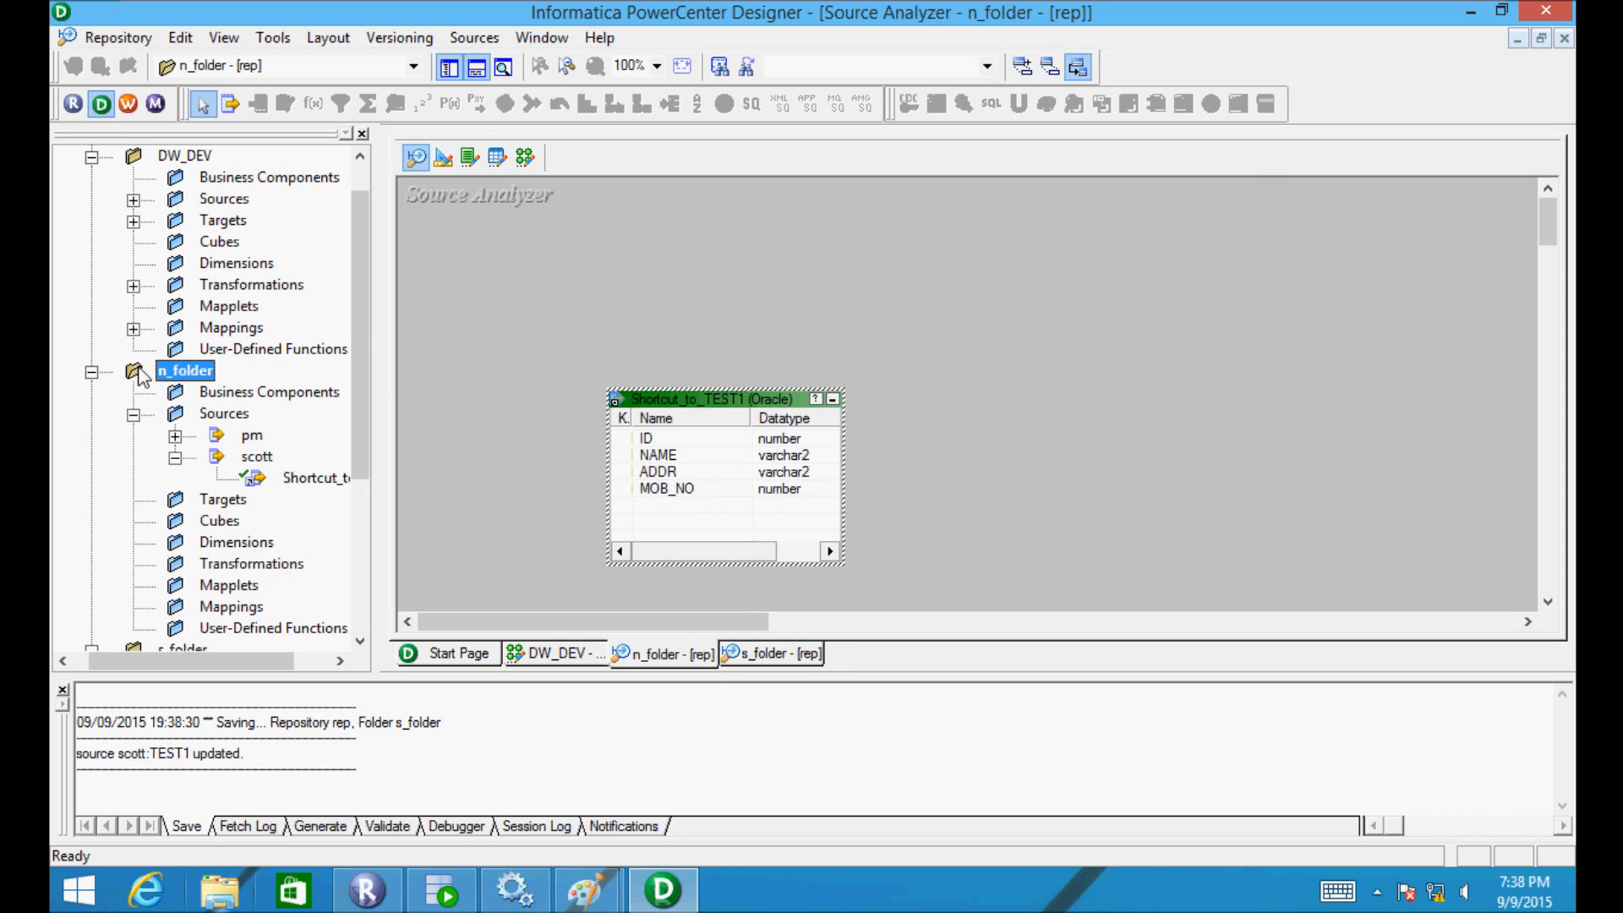
- Check Shortcut_to_TEST1's Columns tab, close its properties, and minimize Designer
{"action": "double_click", "coordinate": [652, 404]}
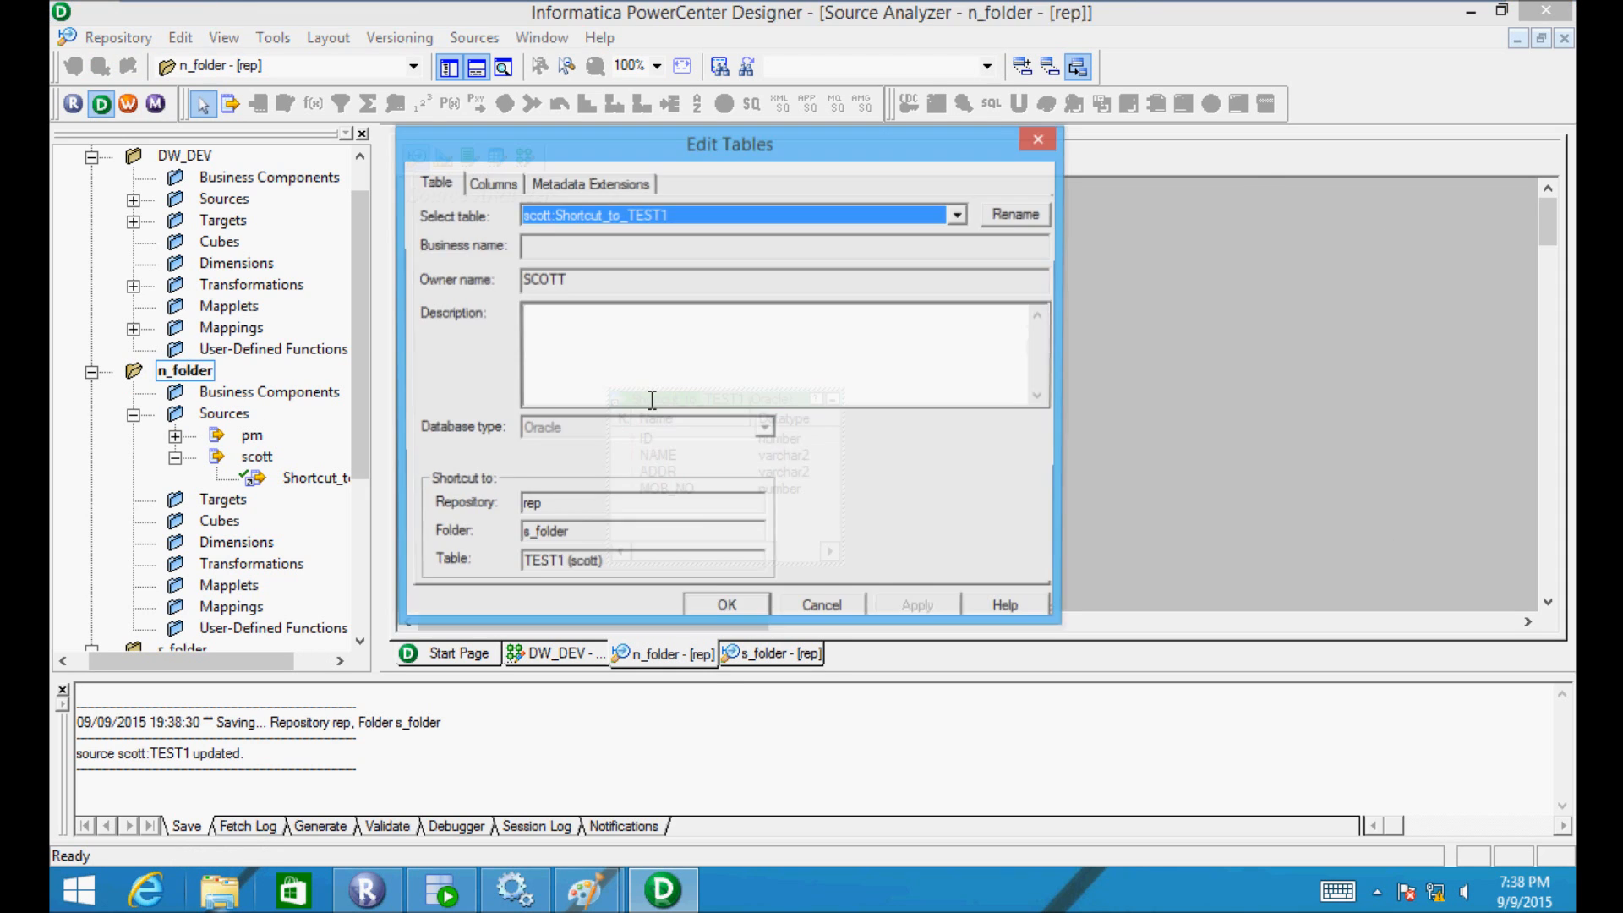
{"action": "left_click", "coordinate": [492, 184]}
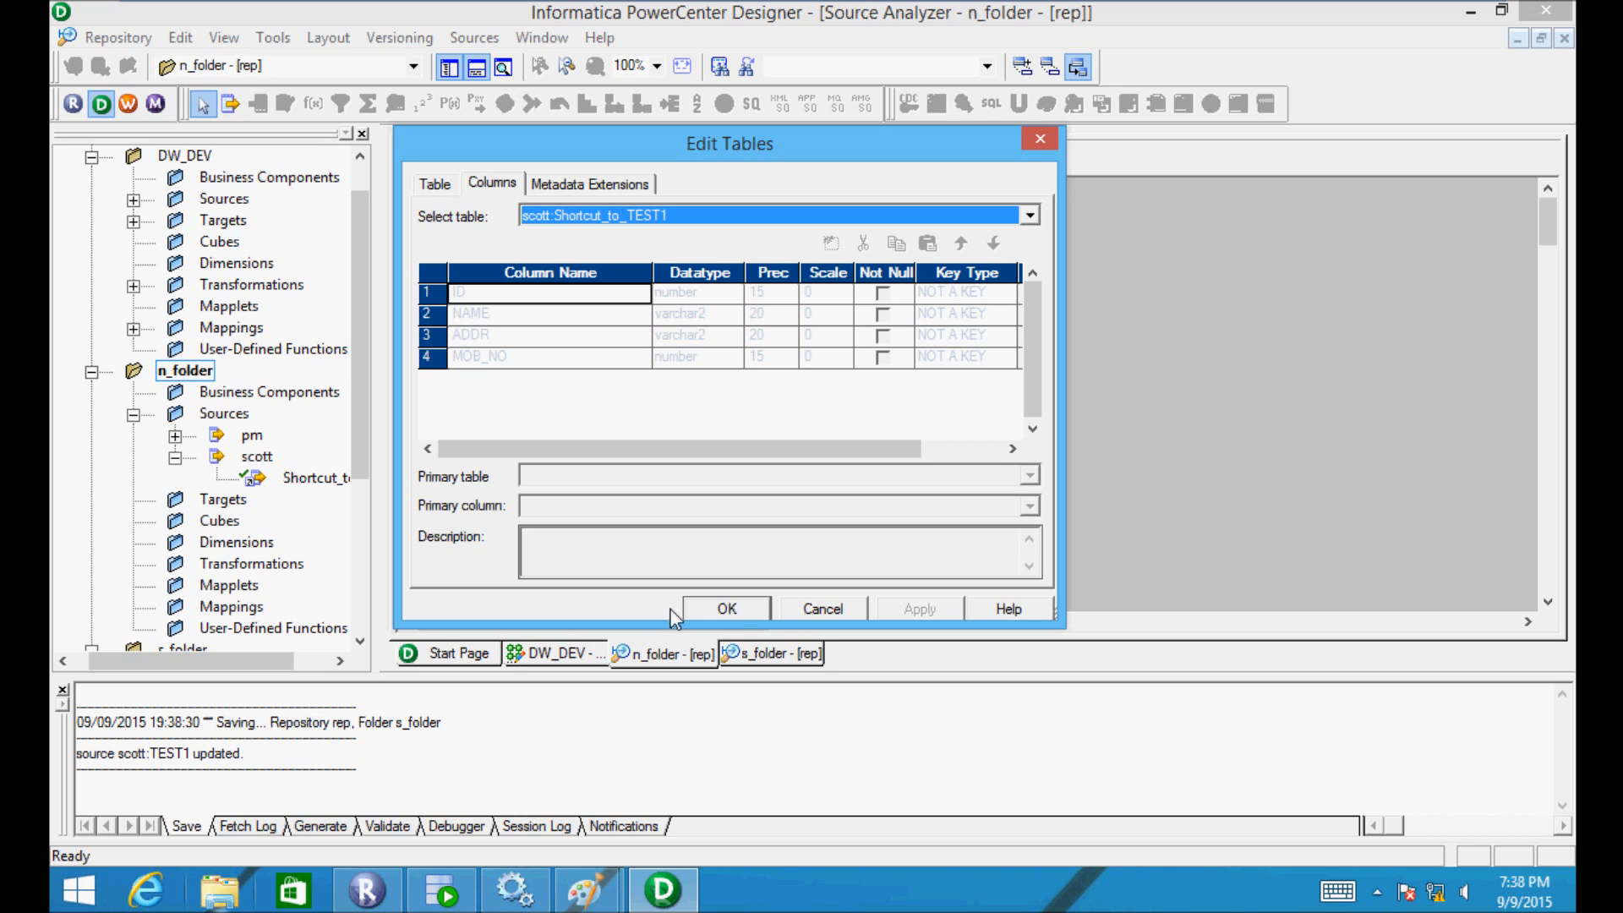
{"action": "left_click", "coordinate": [727, 616]}
{"action": "left_click", "coordinate": [815, 10]}
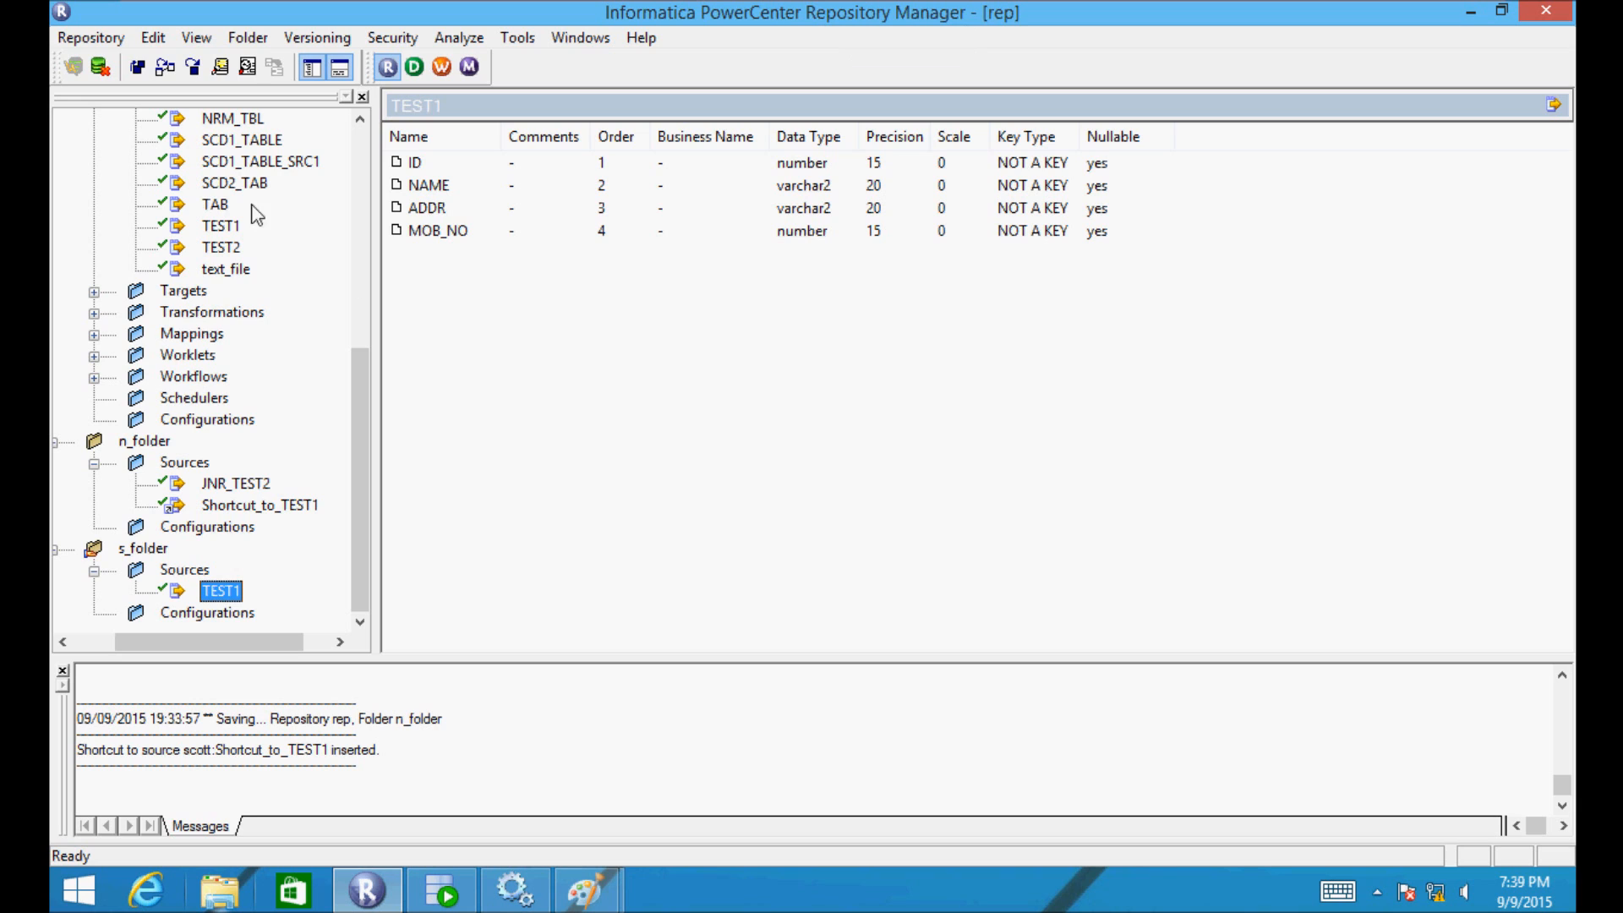
- Launch PowerCenter Designer from the Repository Manager toolbar's D icon
{"action": "left_click", "coordinate": [413, 67]}
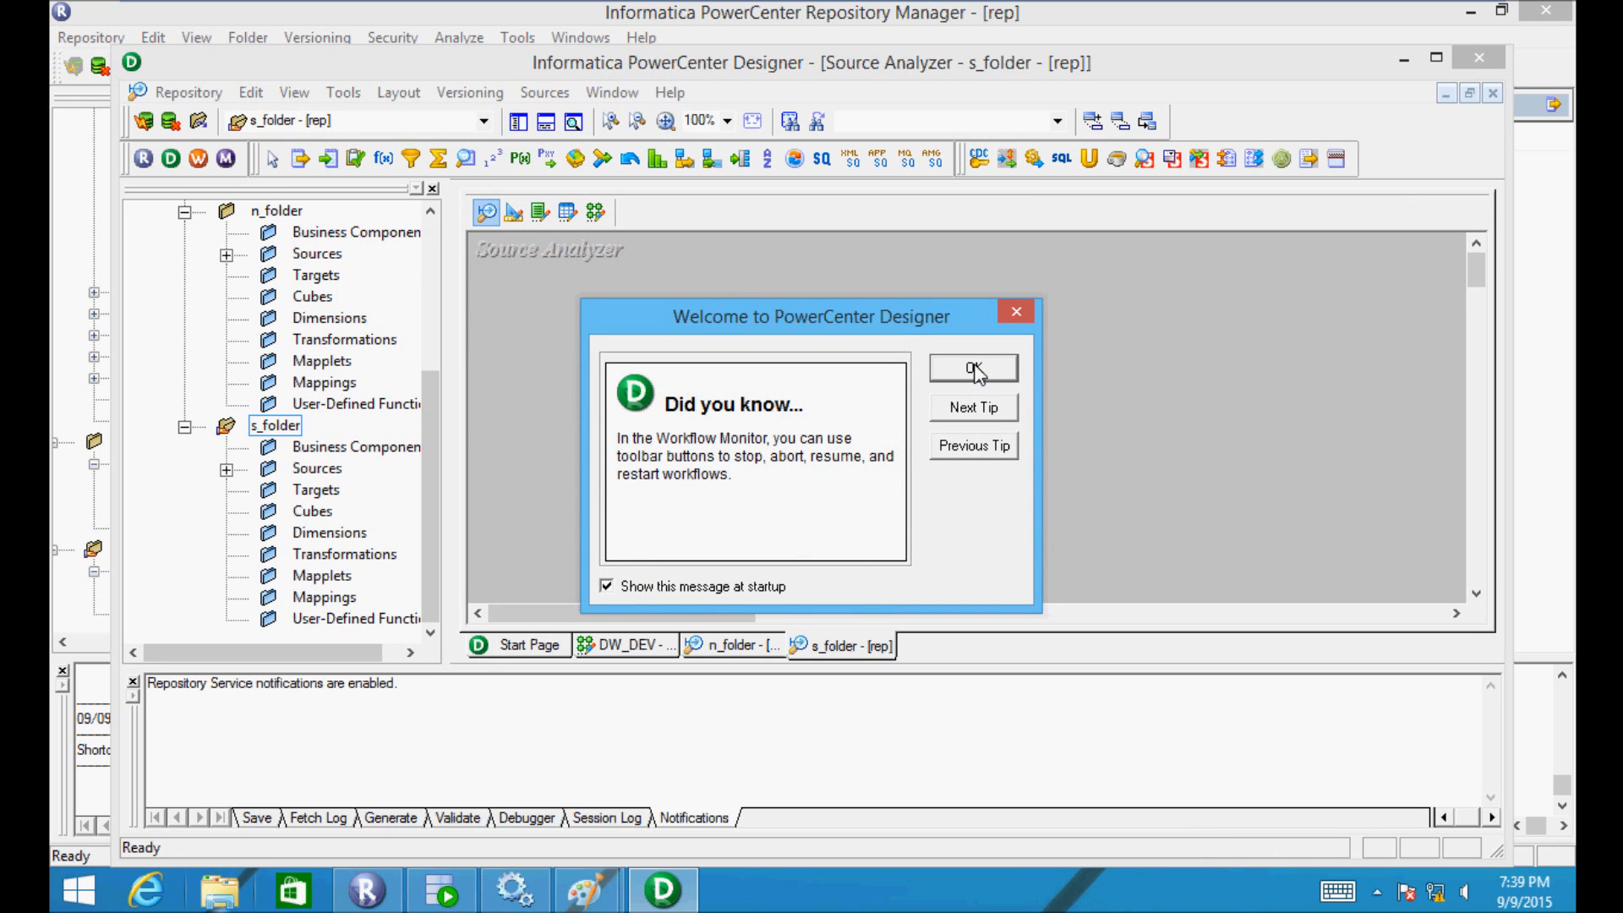
- Dismiss the welcome tip, maximize Designer, and reopen n_folder in the workspace
{"action": "left_click", "coordinate": [974, 367]}
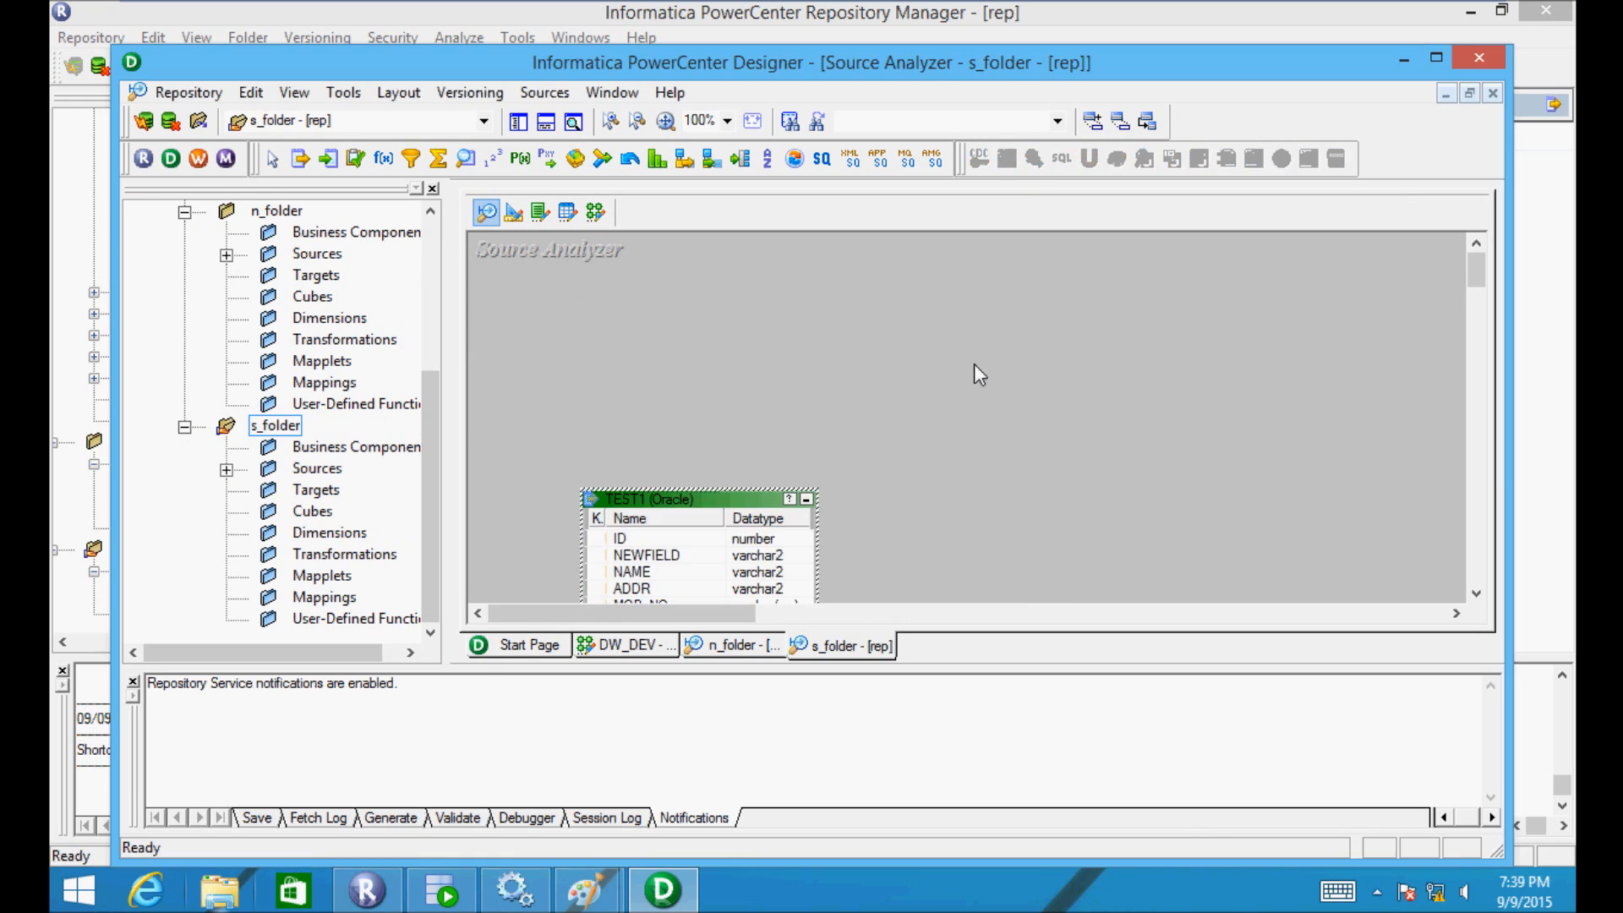
{"action": "left_click", "coordinate": [1436, 57]}
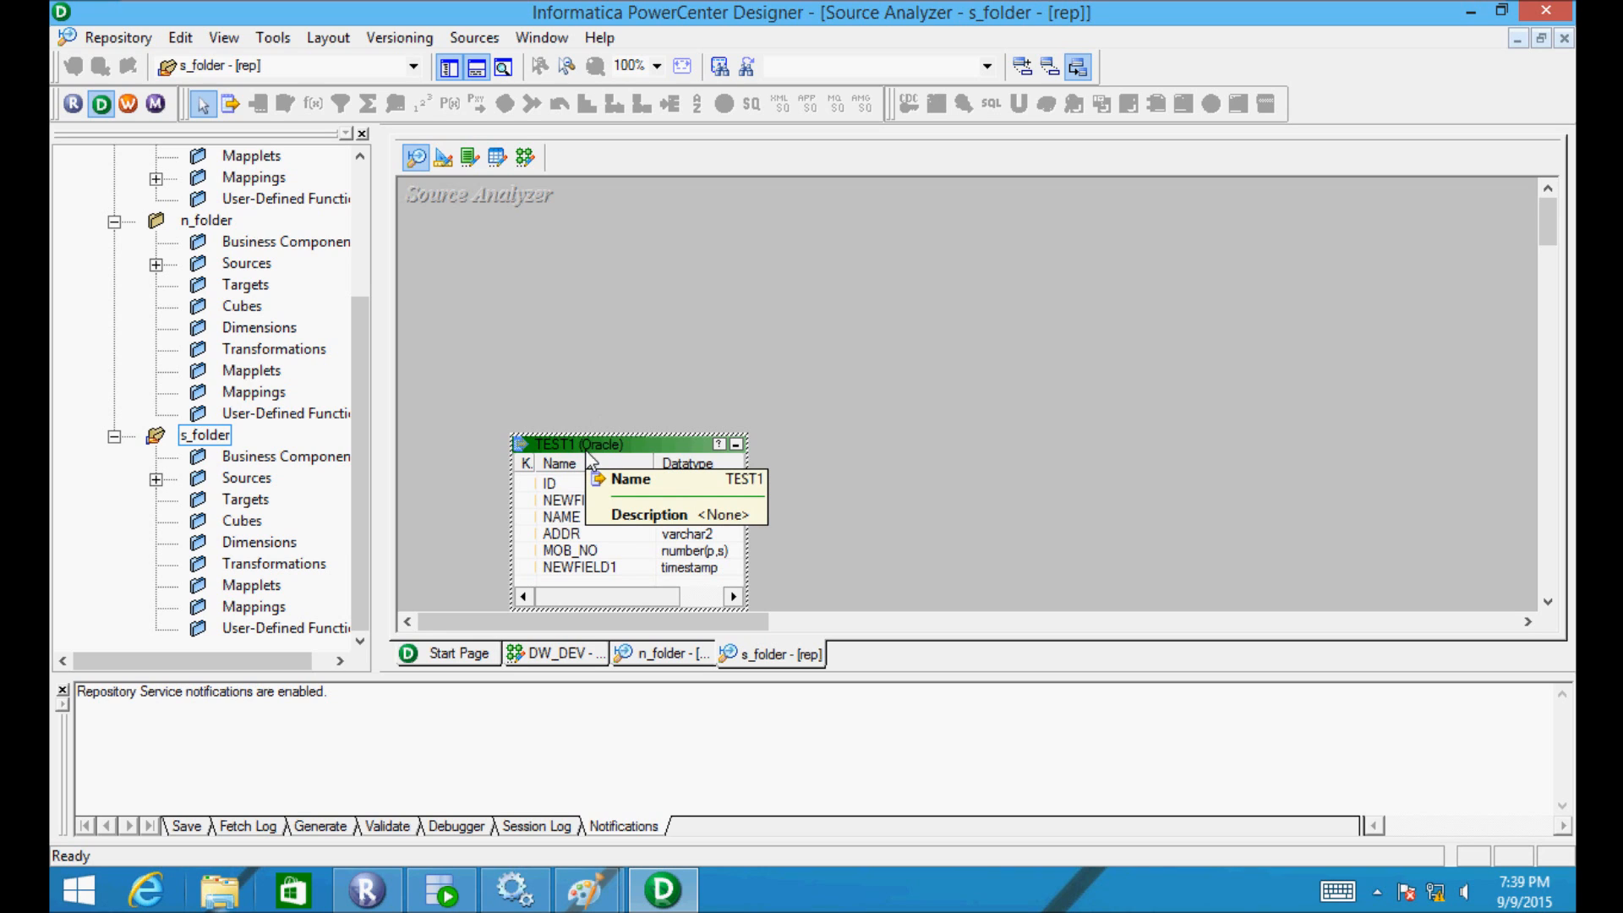
{"action": "left_click_drag", "start_coordinate": [595, 443], "coordinate": [634, 347]}
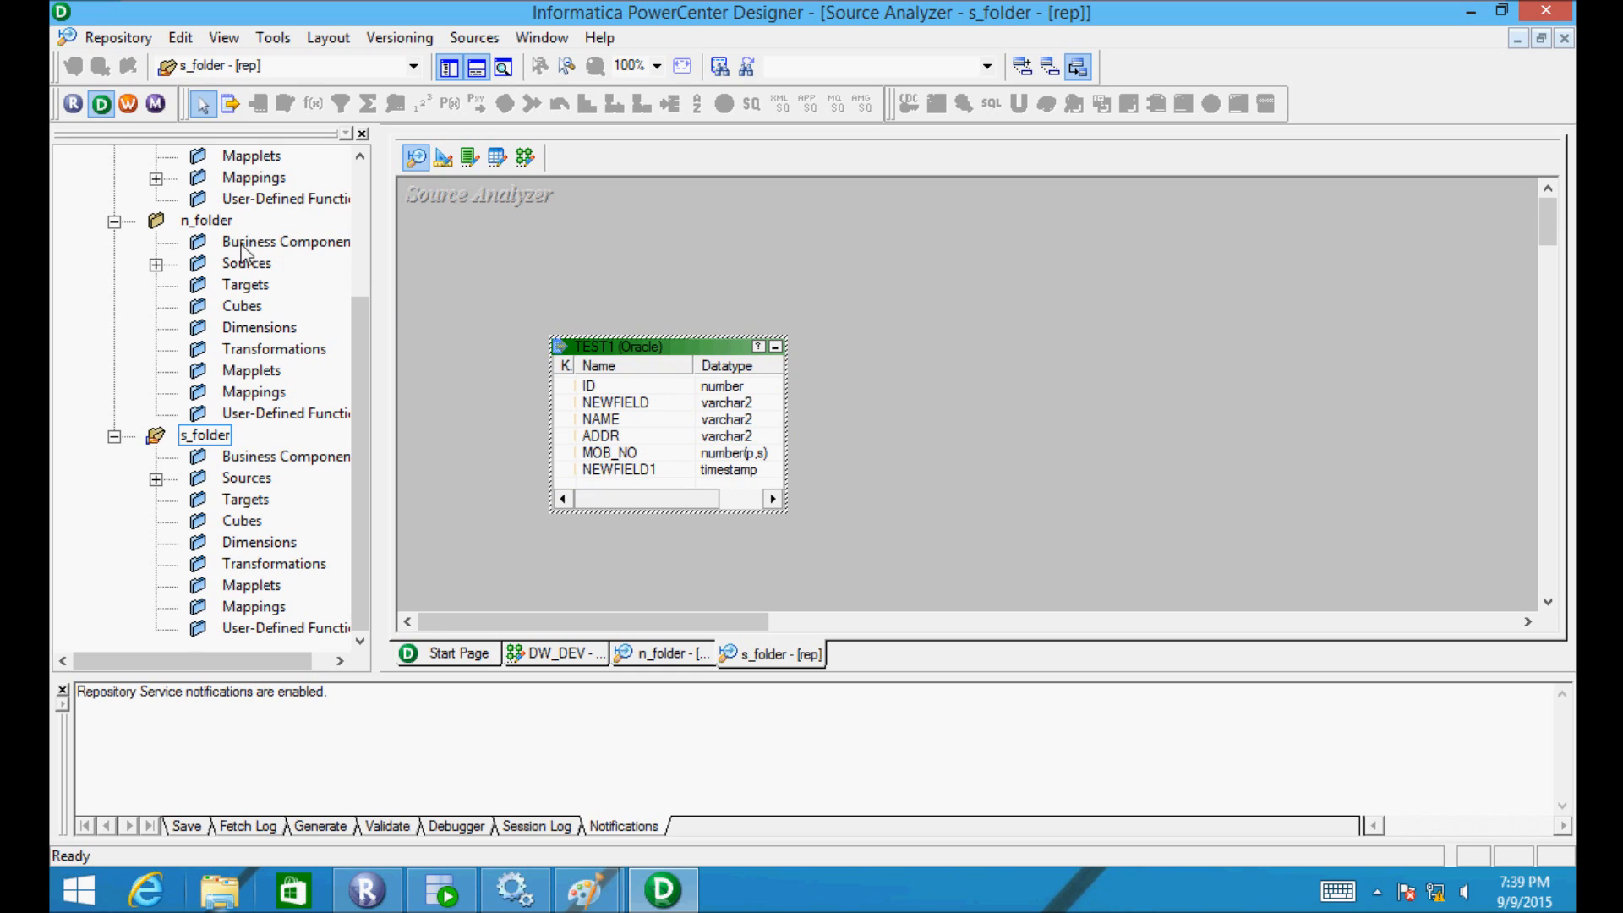
{"action": "double_click", "coordinate": [197, 223]}
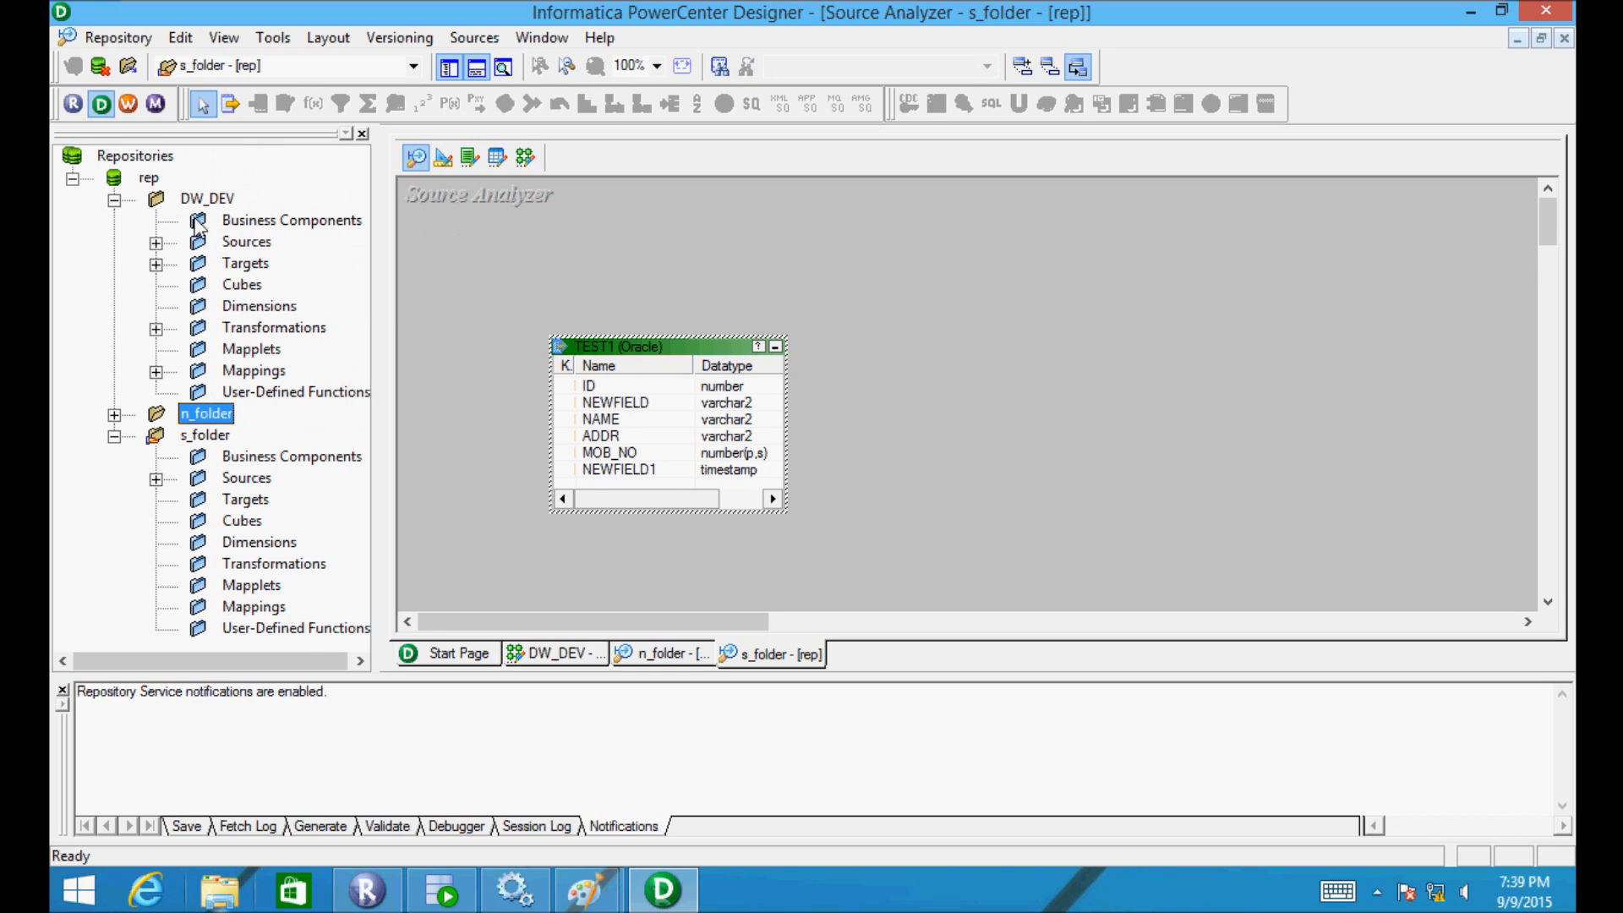
{"action": "double_click", "coordinate": [200, 414]}
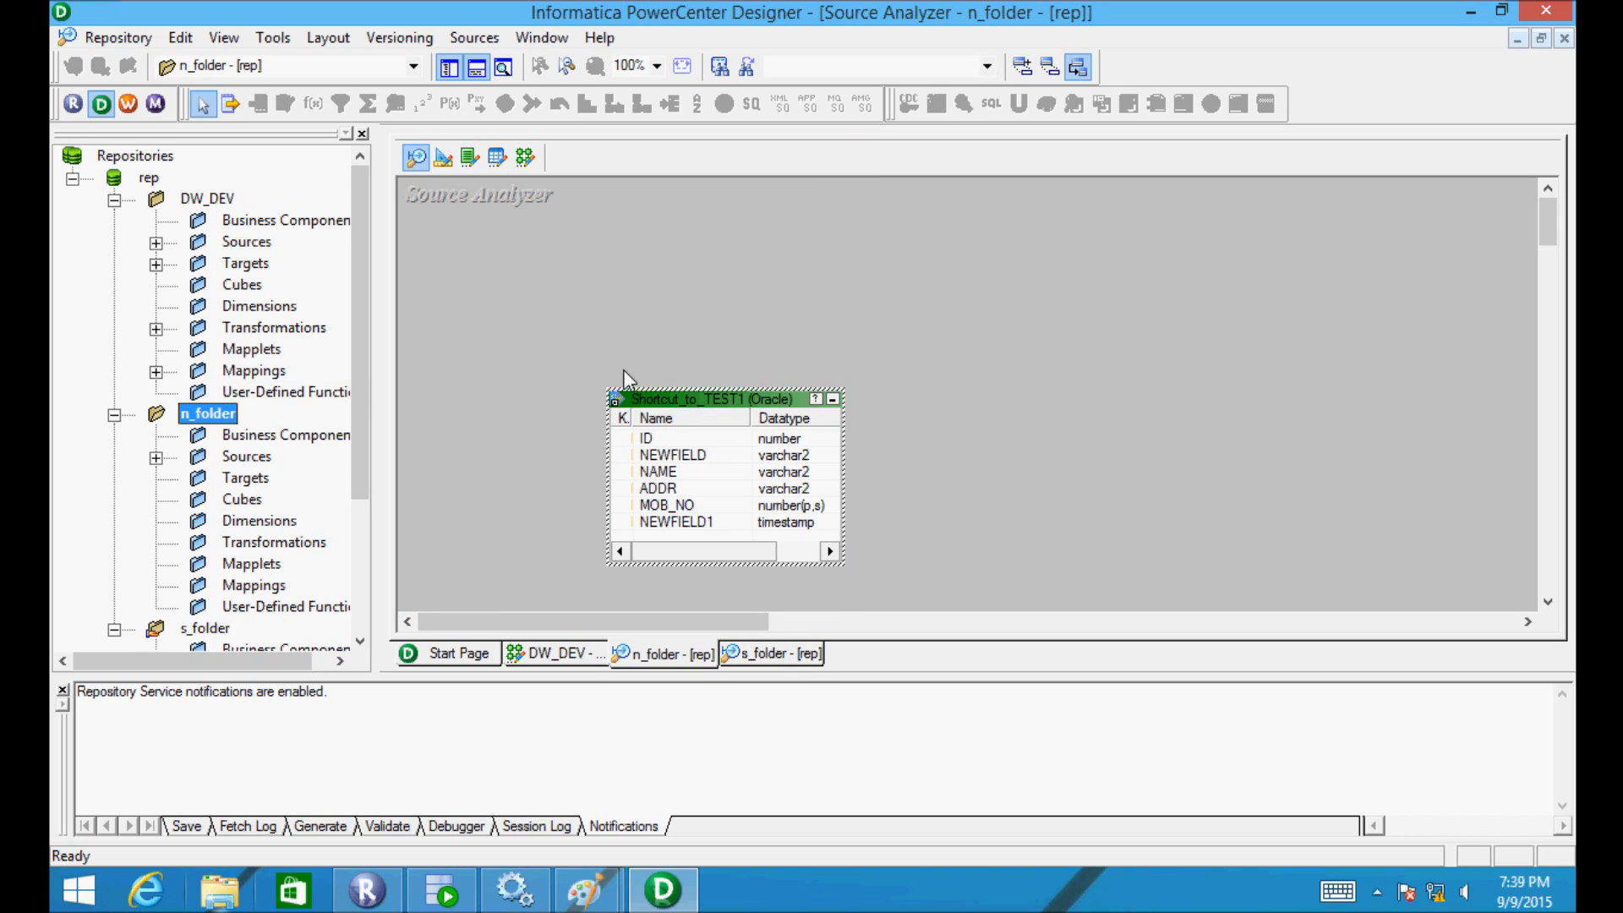
- Confirm Shortcut_to_TEST1's columns now include NEWFIELD and NEWFIELD1
{"action": "double_click", "coordinate": [654, 397]}
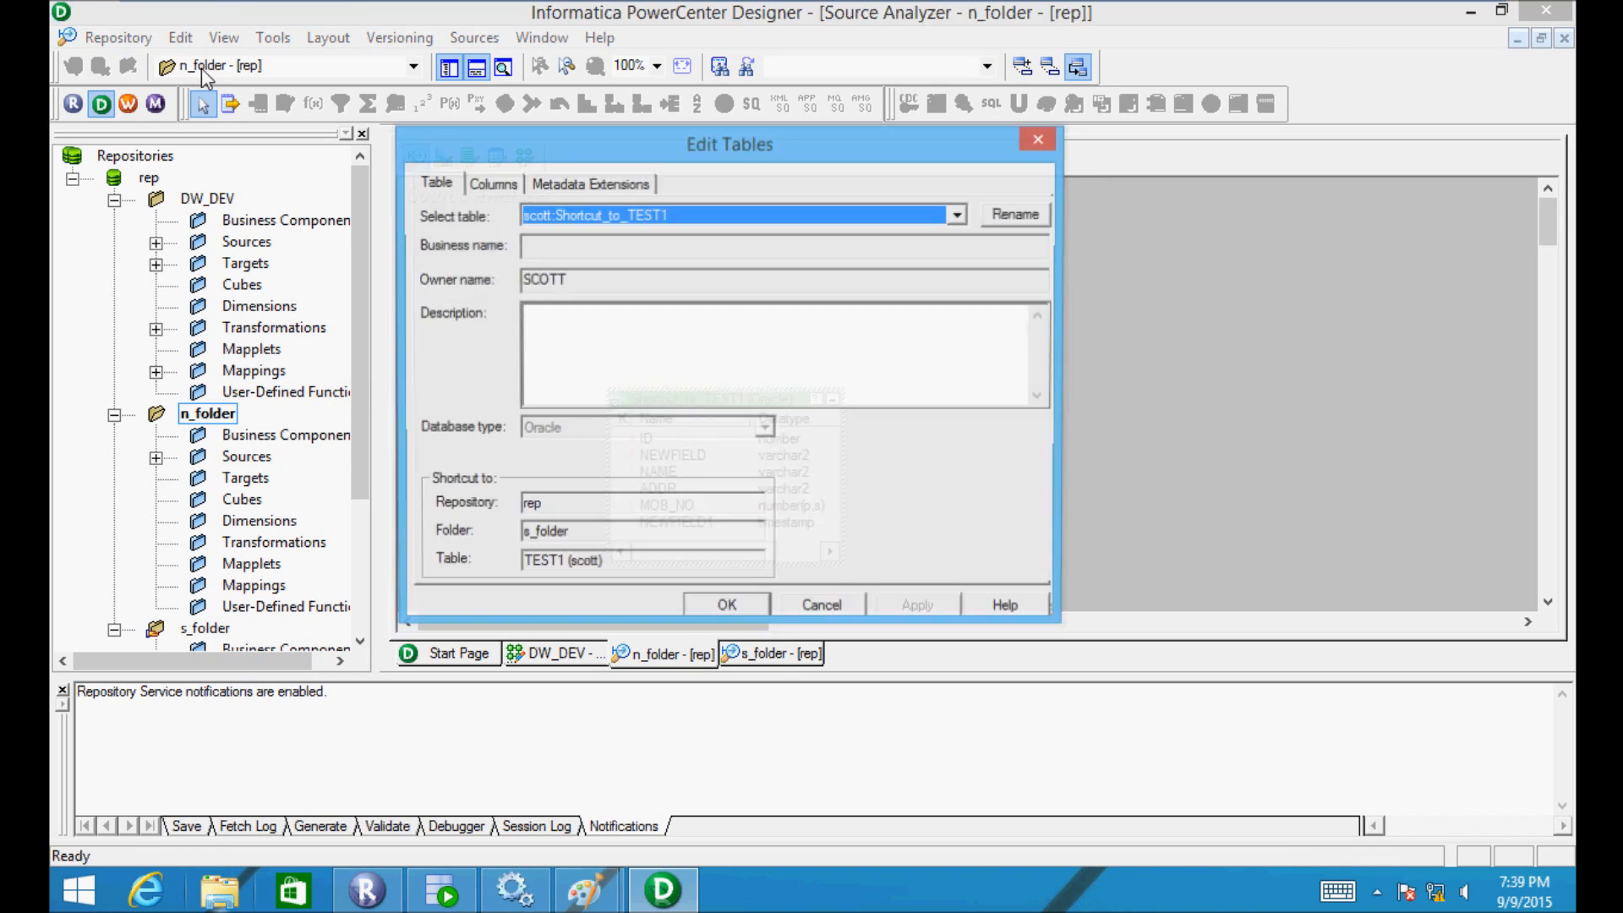
{"action": "left_click", "coordinate": [493, 184]}
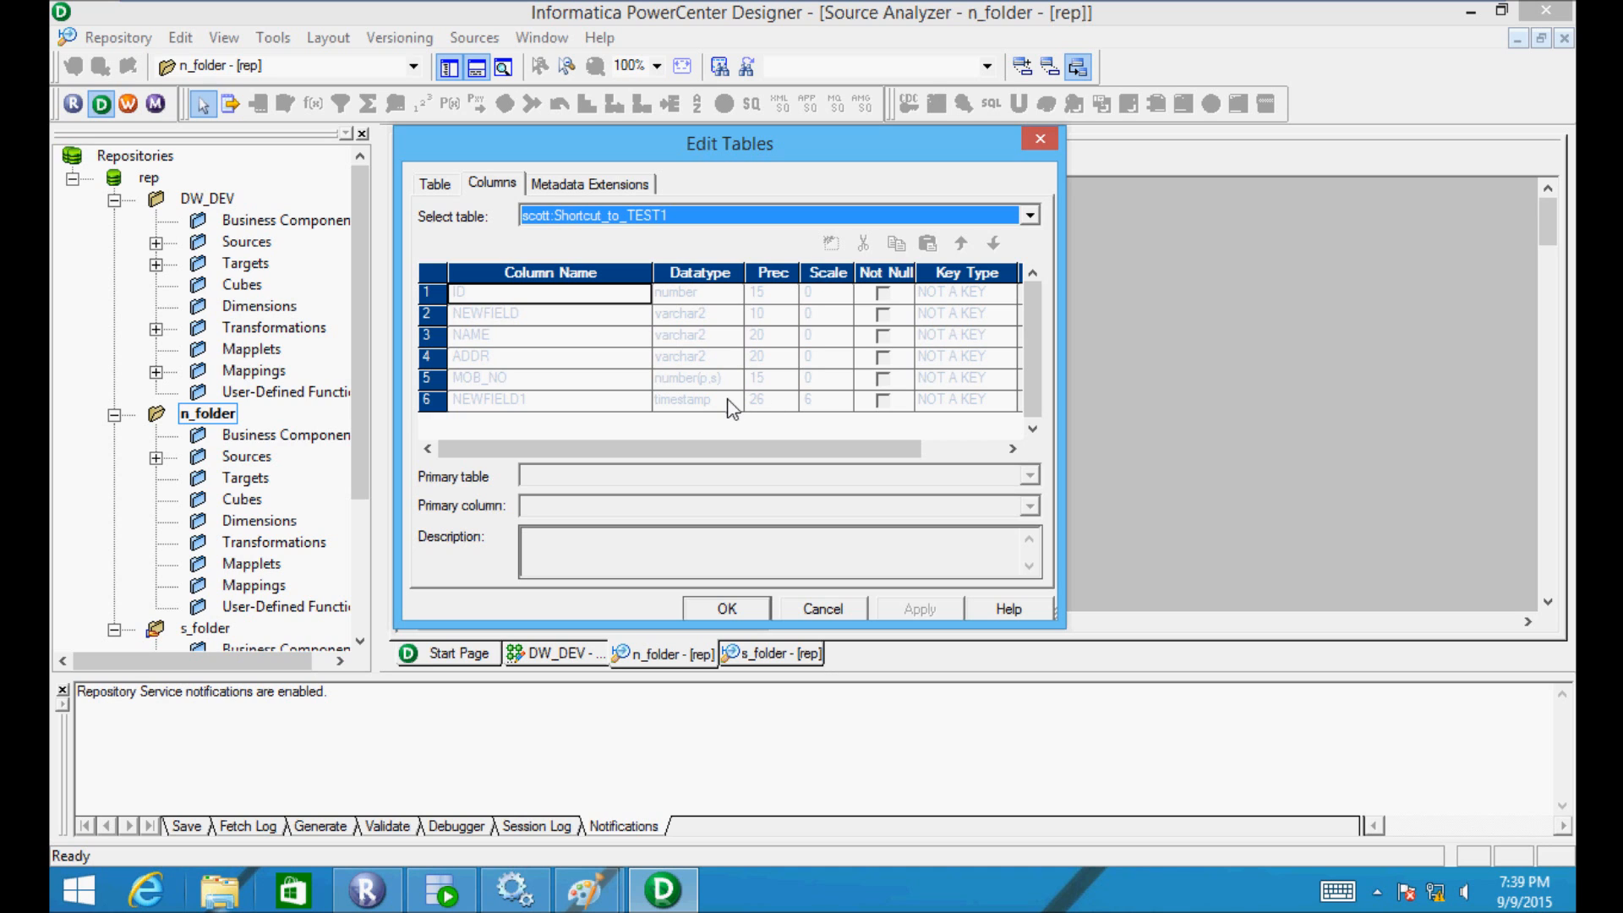
{"action": "left_click", "coordinate": [729, 606]}
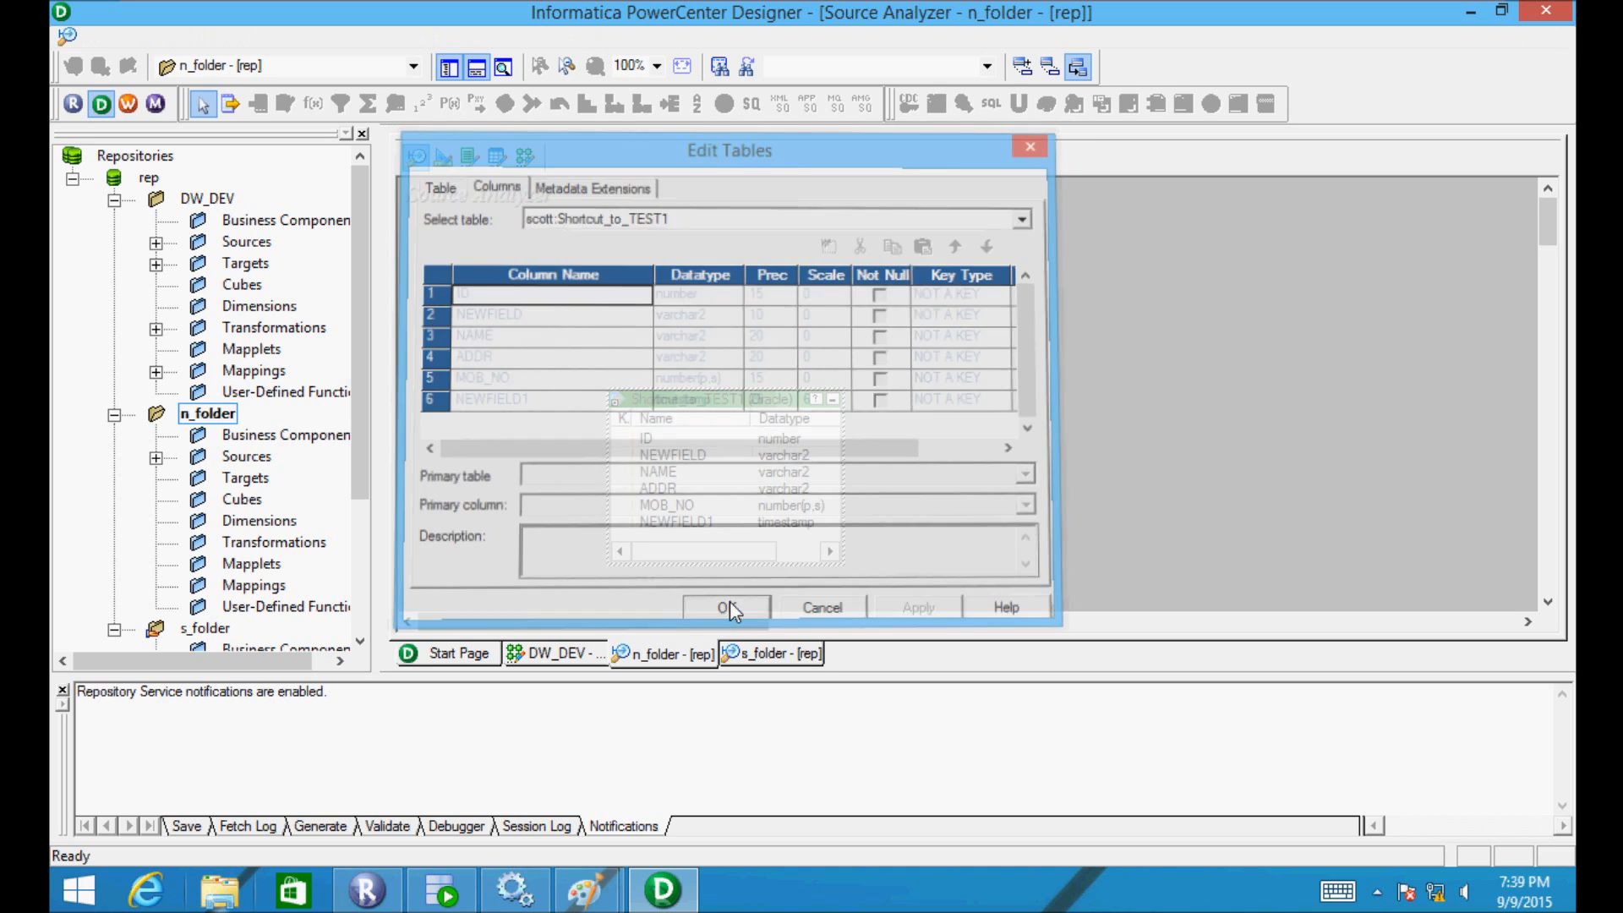
{"action": "left_click_drag", "start_coordinate": [358, 300], "coordinate": [362, 446]}
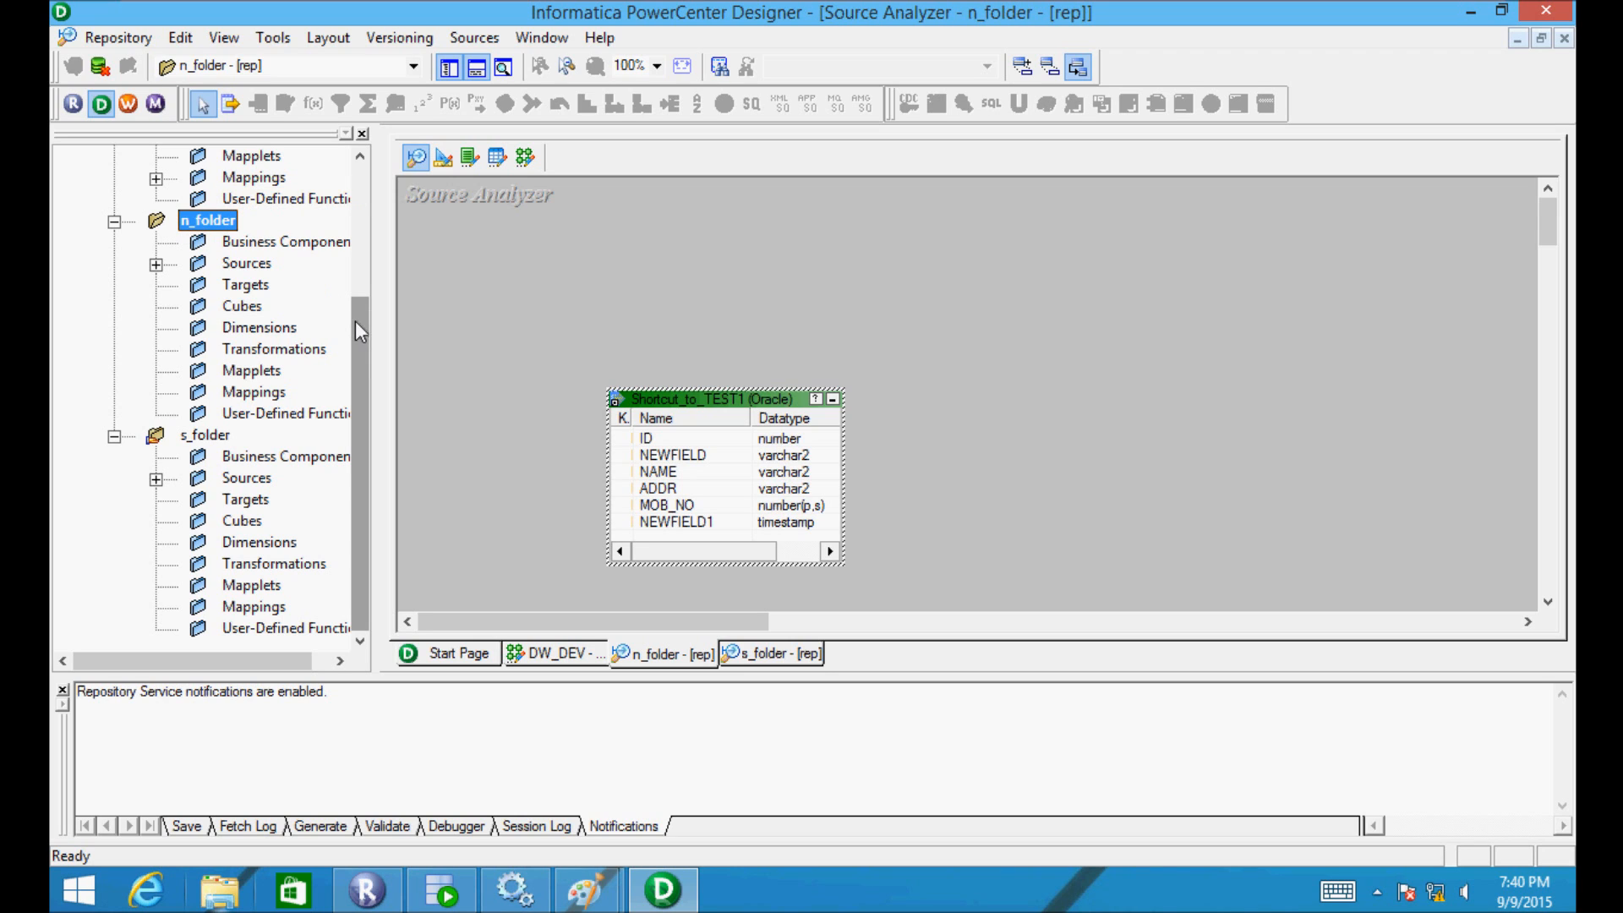
{"action": "left_click_drag", "start_coordinate": [357, 321], "coordinate": [357, 297]}
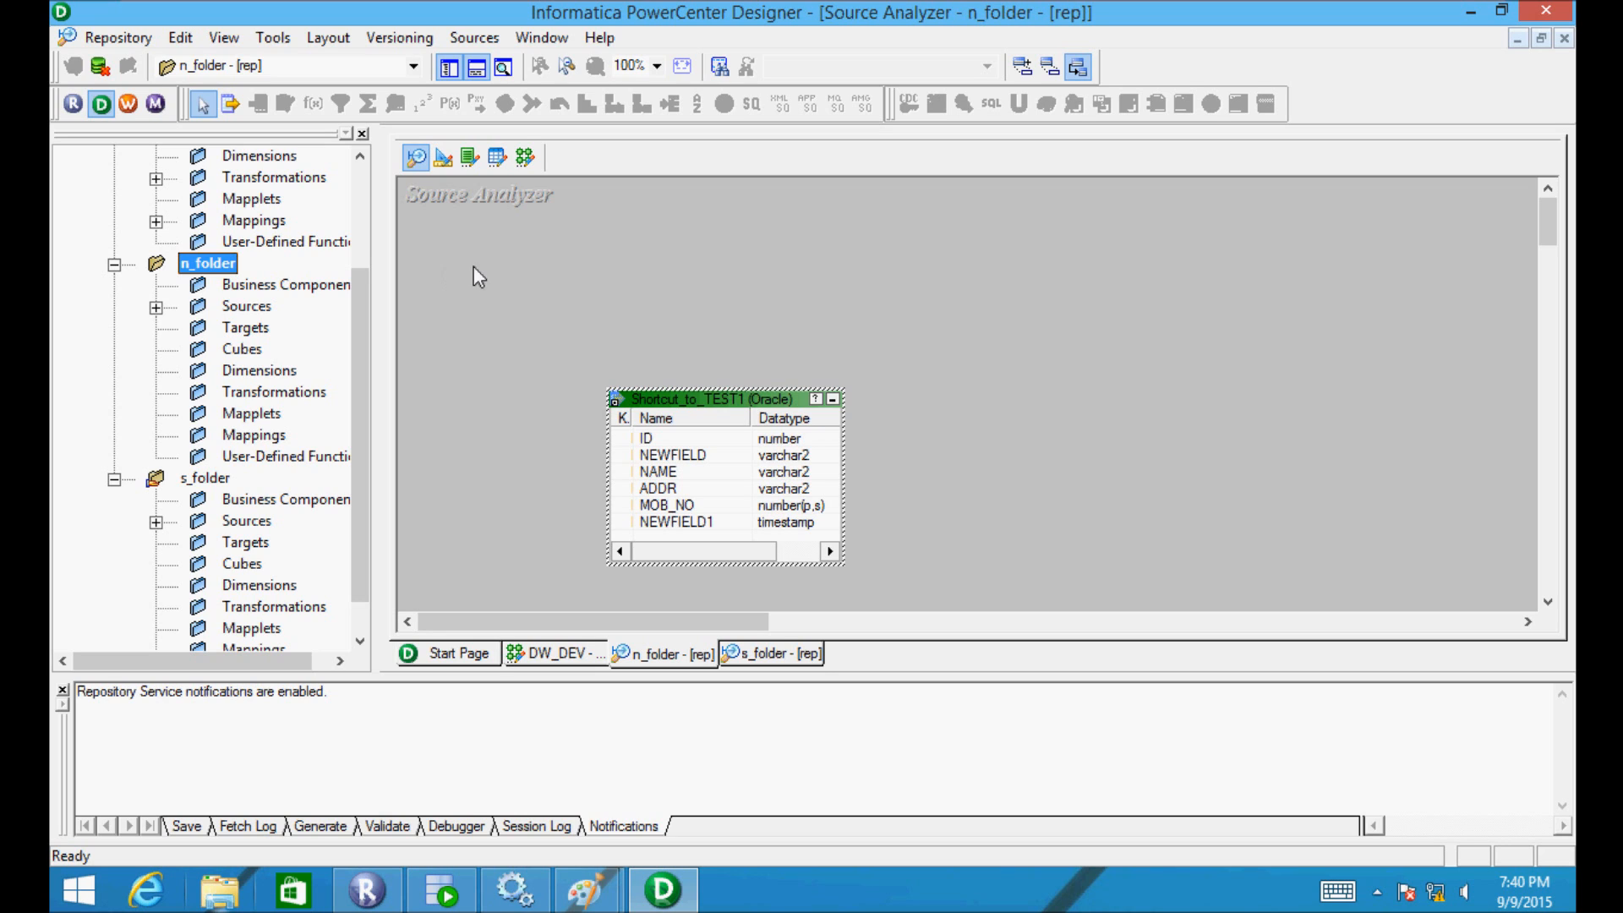
{"action": "left_click_drag", "start_coordinate": [354, 350], "coordinate": [355, 382]}
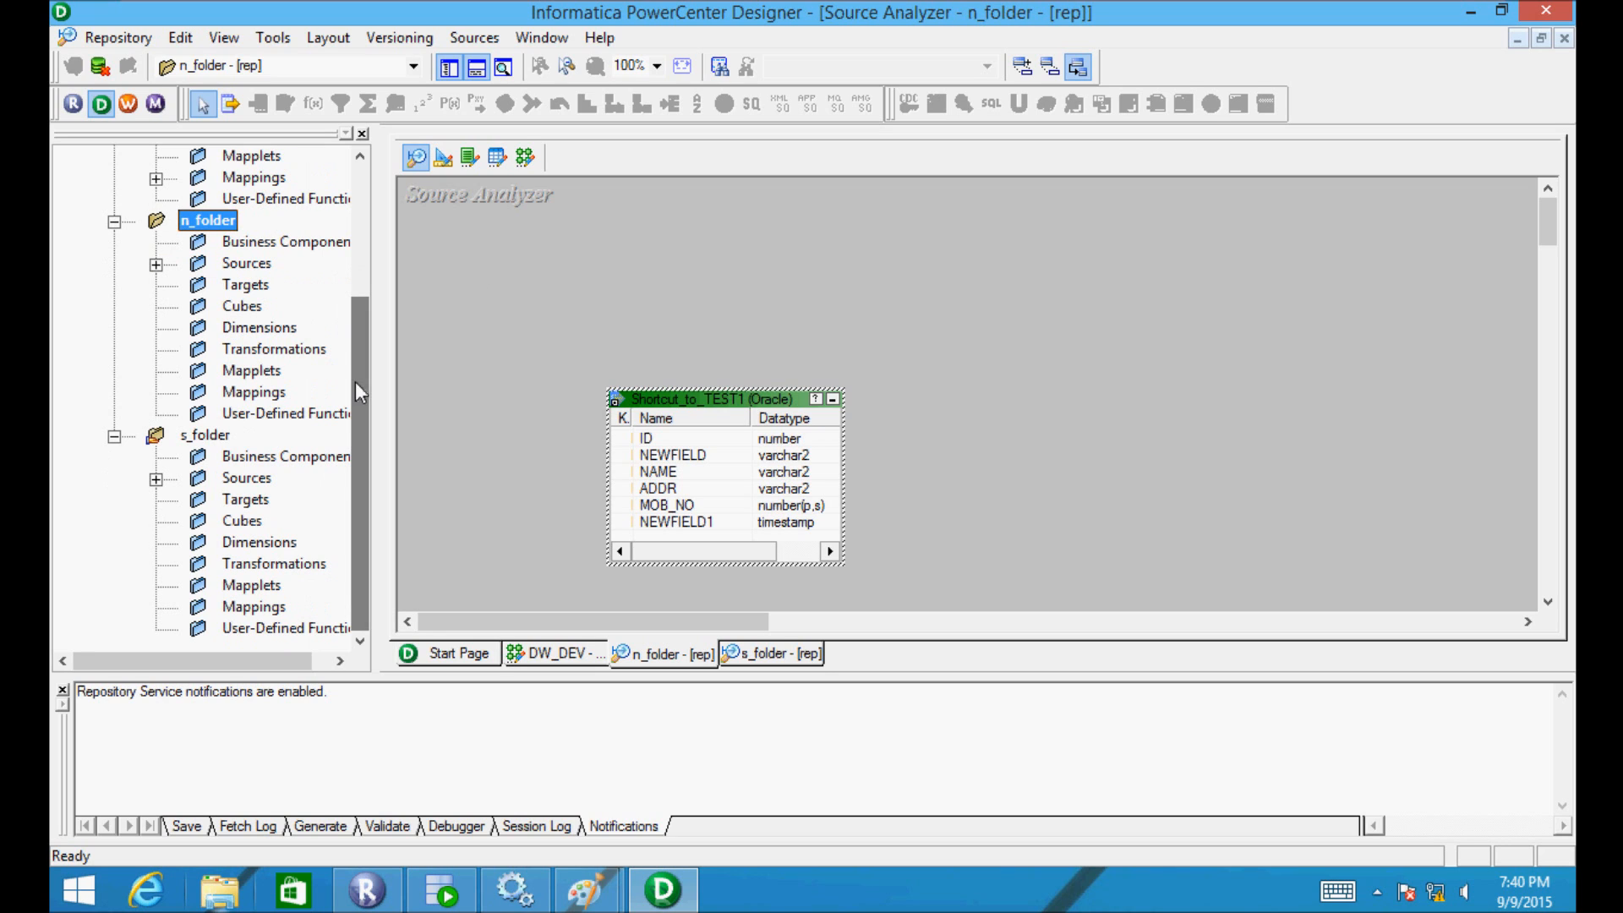
- Cancel a new TEST1 shortcut from s_folder, dismiss the fetch warning, and collapse s_folder
{"action": "left_click", "coordinate": [156, 479]}
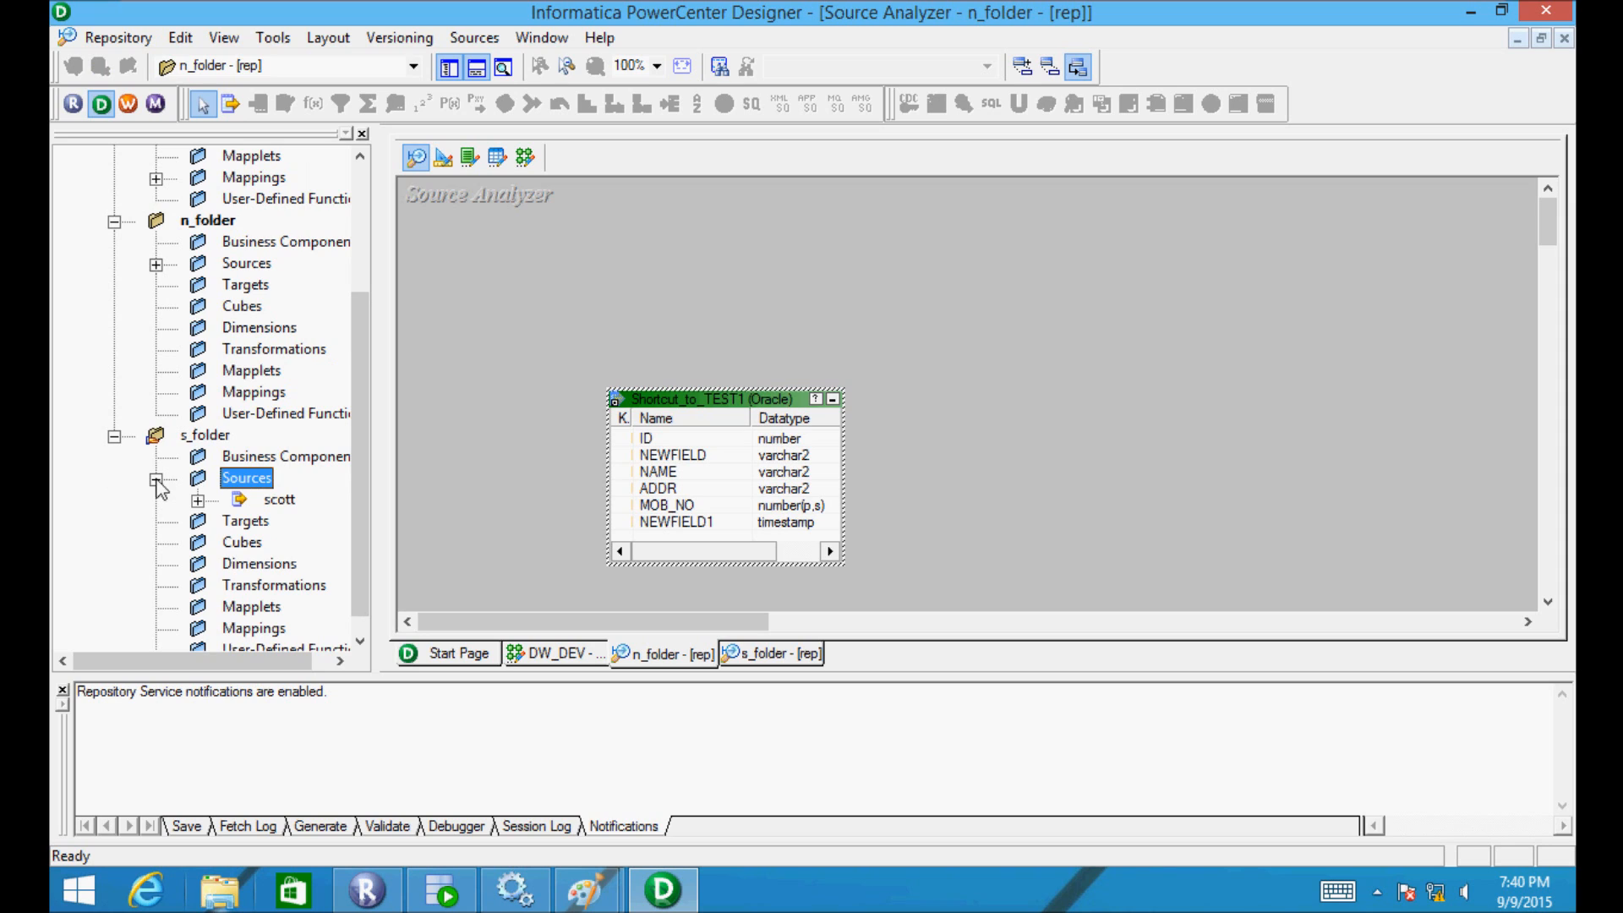
{"action": "left_click", "coordinate": [198, 500]}
{"action": "left_click_drag", "start_coordinate": [281, 526], "coordinate": [521, 385]}
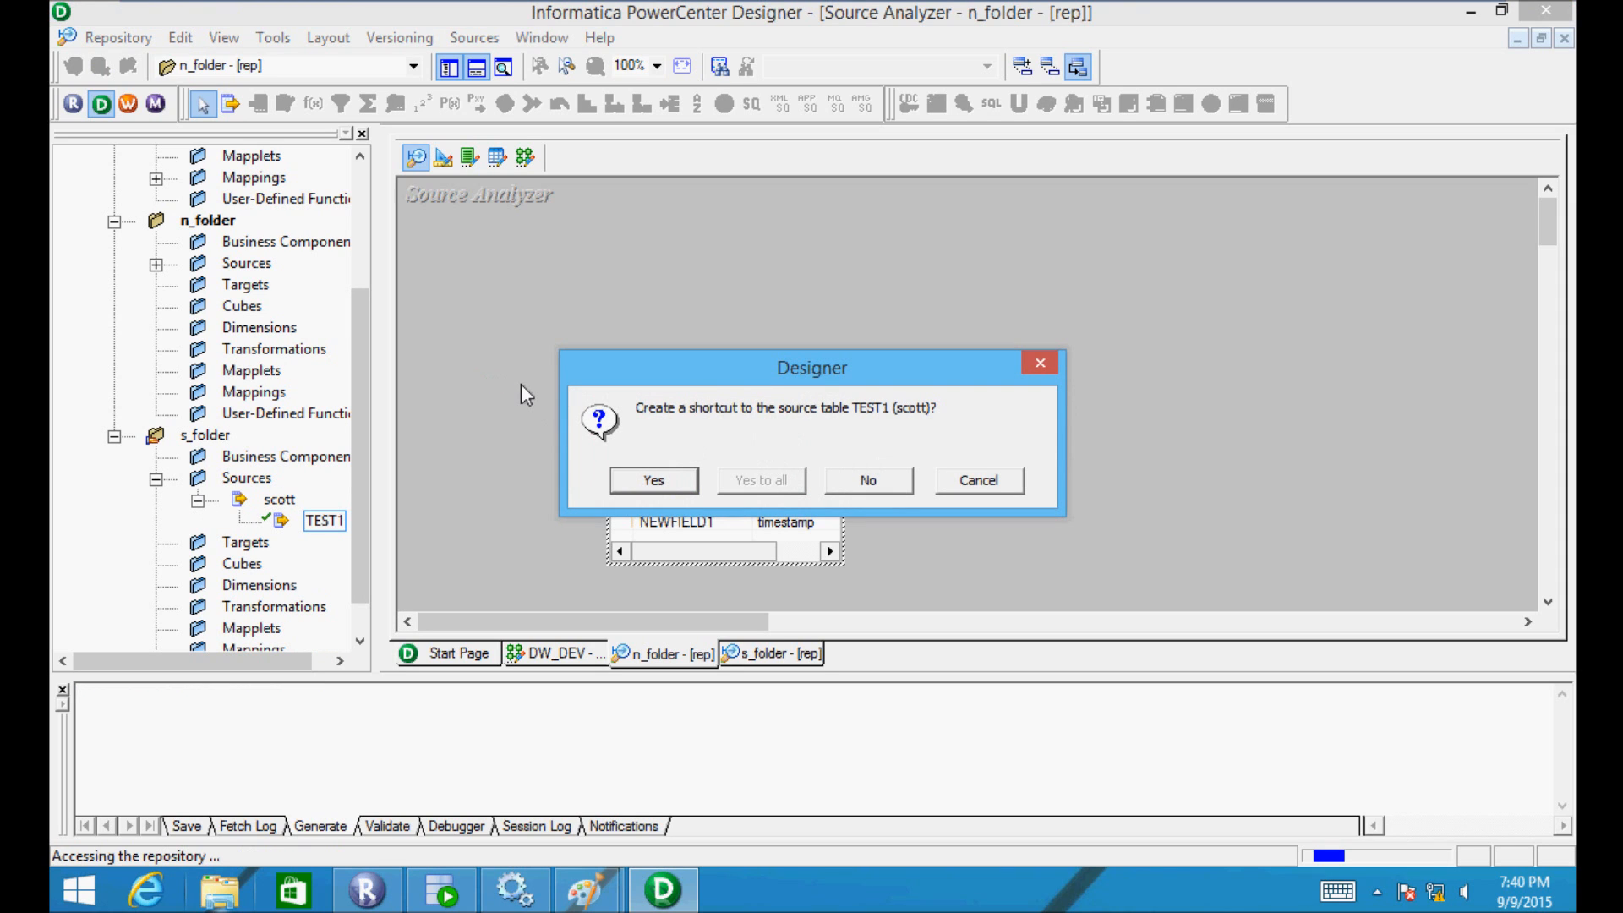
{"action": "left_click", "coordinate": [972, 479]}
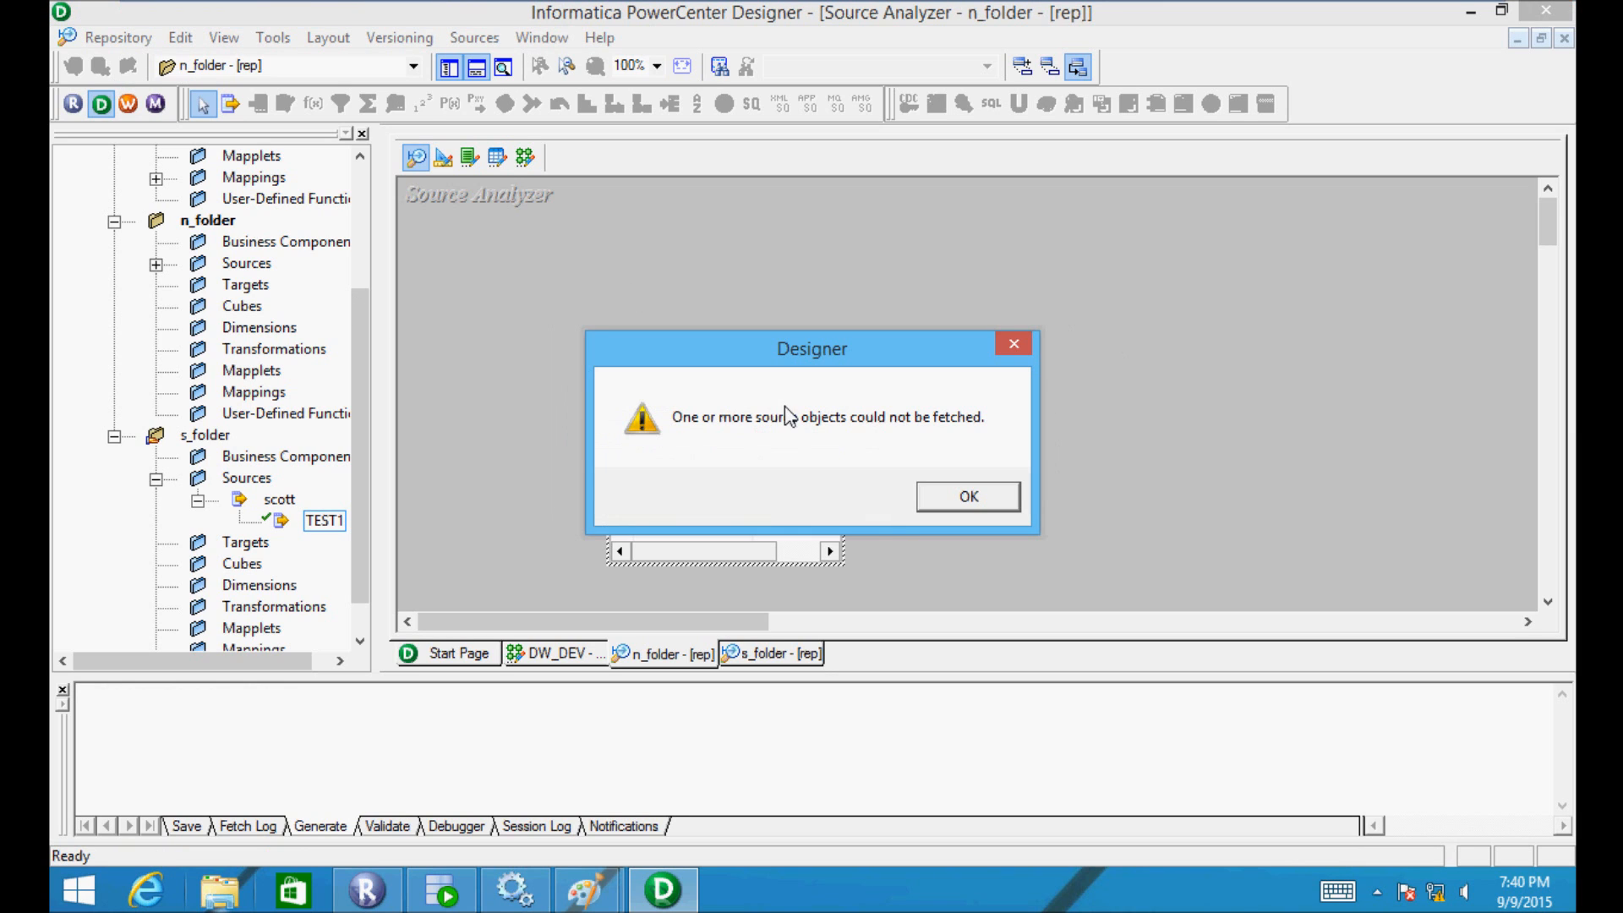
{"action": "left_click", "coordinate": [969, 504]}
{"action": "left_click", "coordinate": [196, 436]}
{"action": "double_click", "coordinate": [196, 435]}
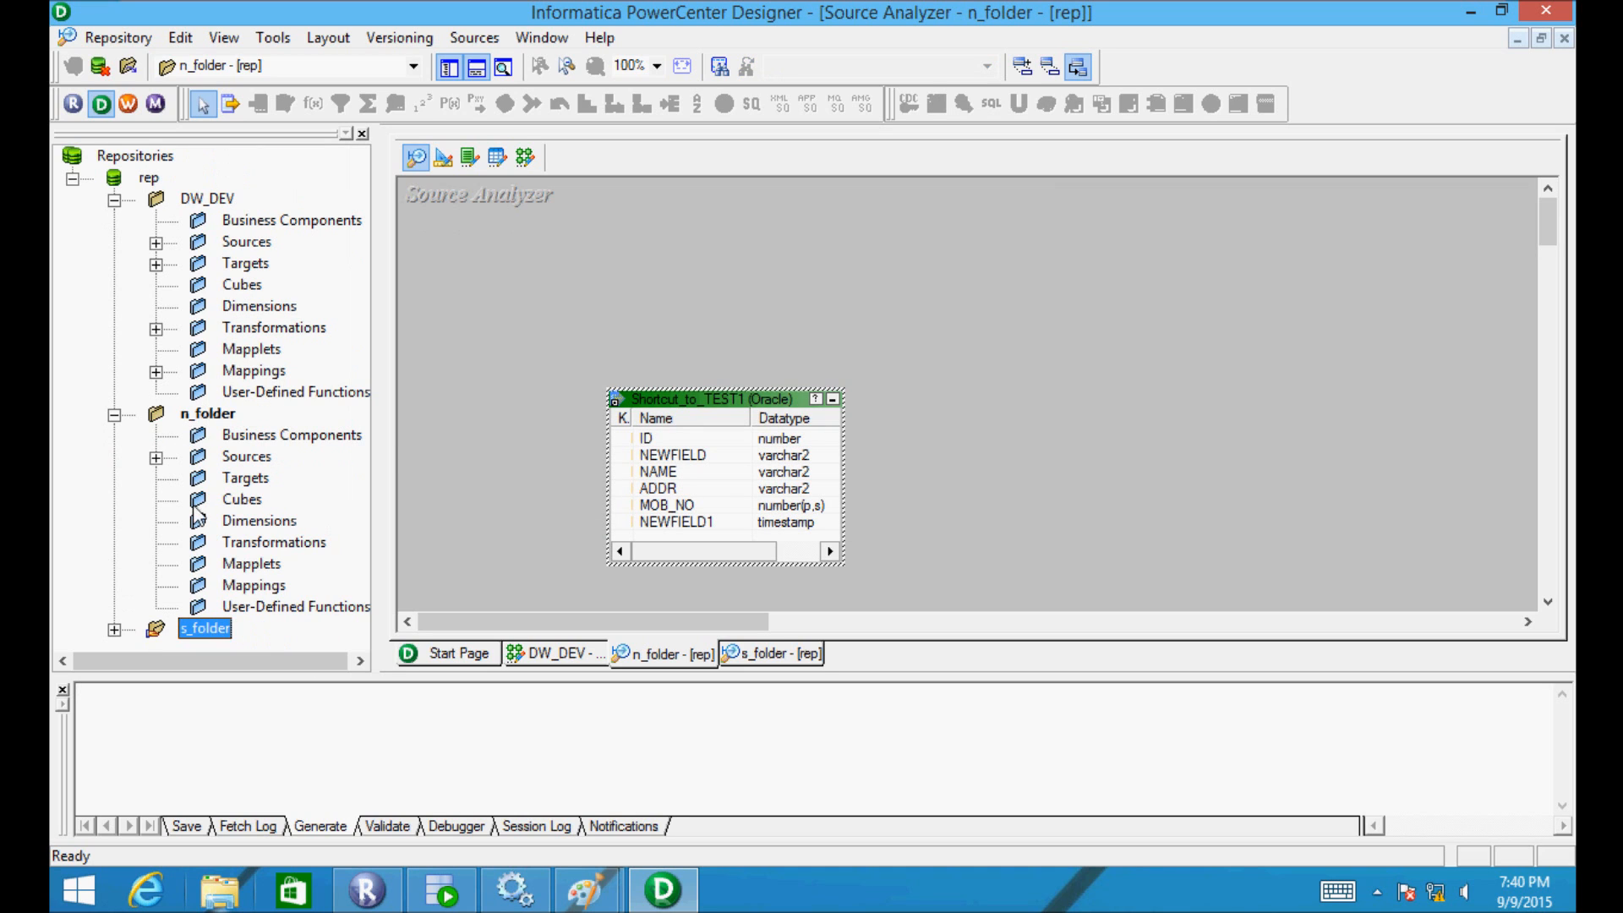
- Delete the TEST1 source definition from s_folder and close the open folders
{"action": "double_click", "coordinate": [184, 625]}
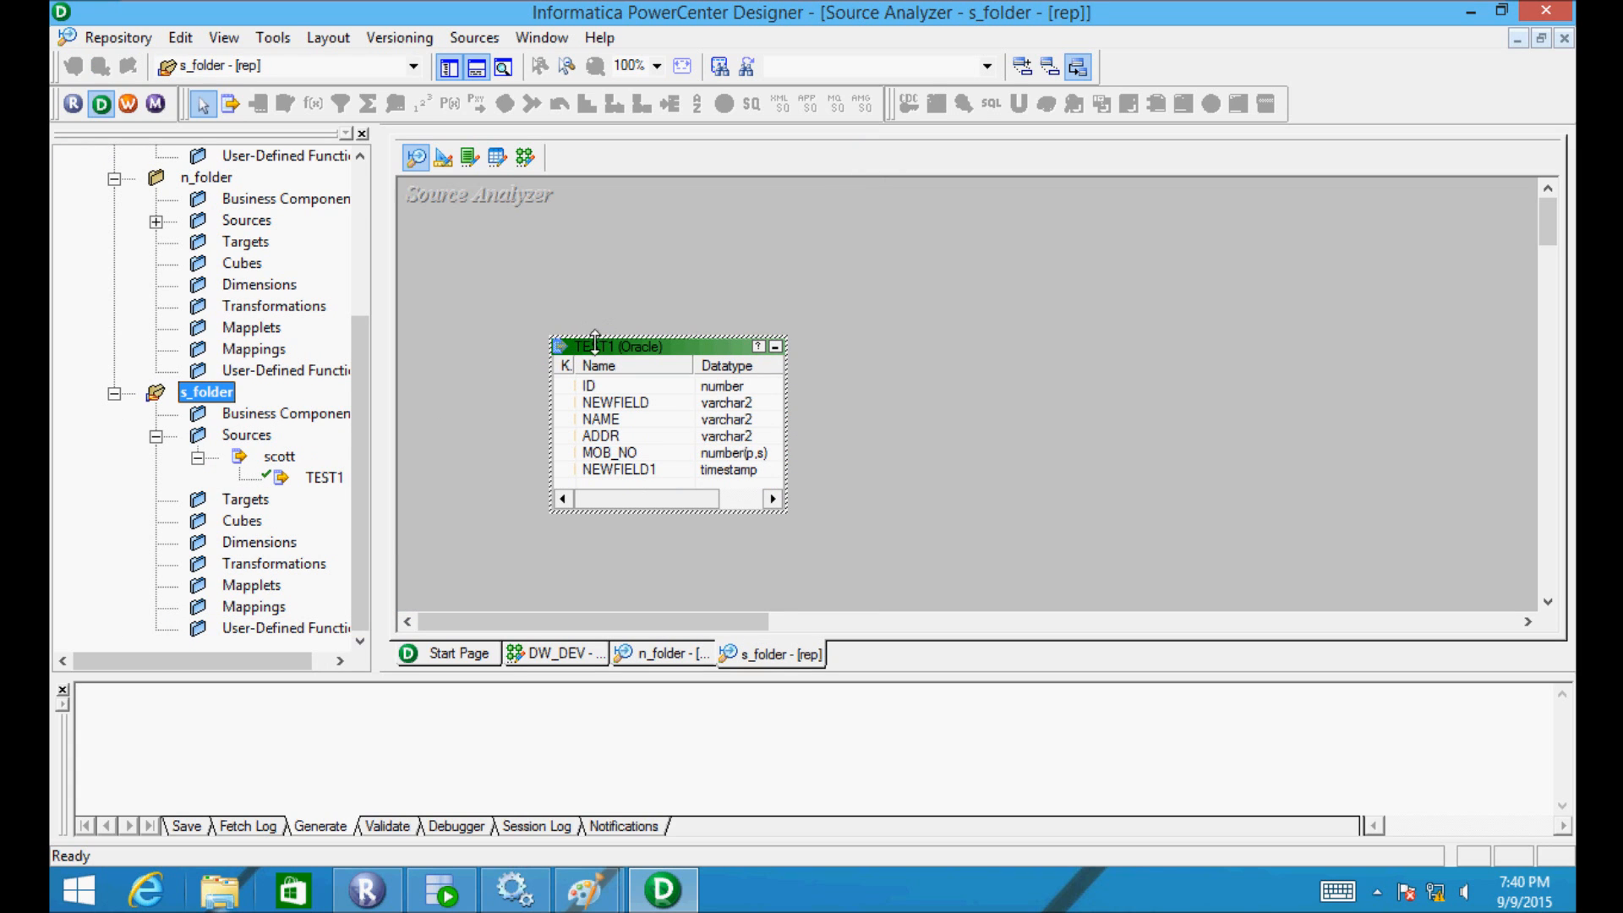
{"action": "left_click_drag", "start_coordinate": [596, 343], "coordinate": [570, 343]}
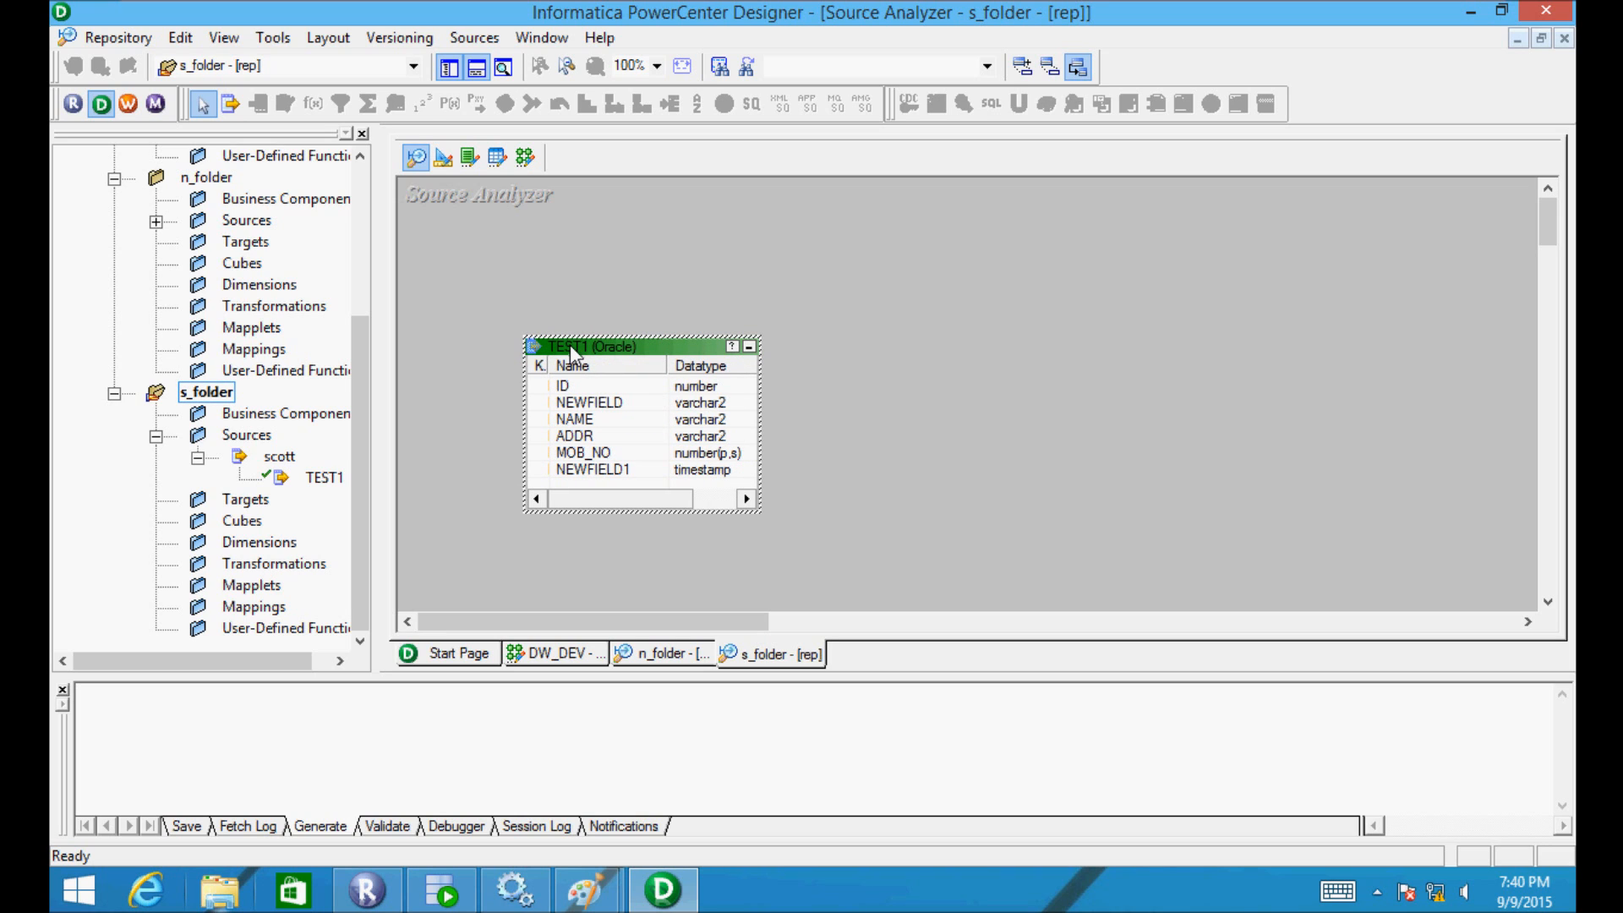
{"action": "key", "text": "Delete"}
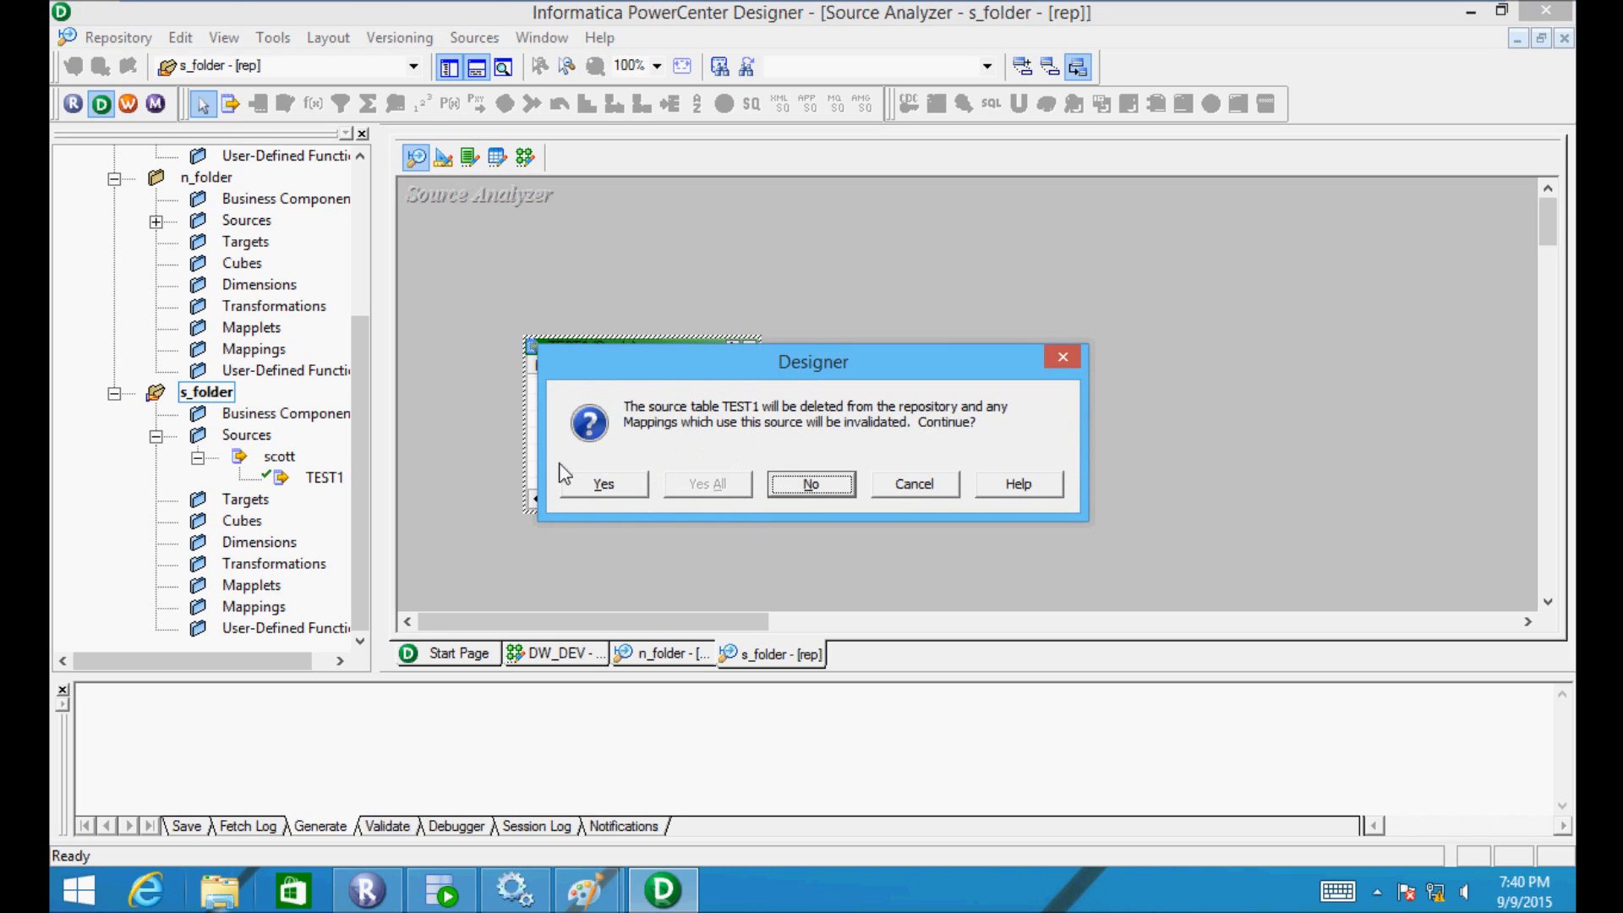
{"action": "left_click", "coordinate": [603, 484]}
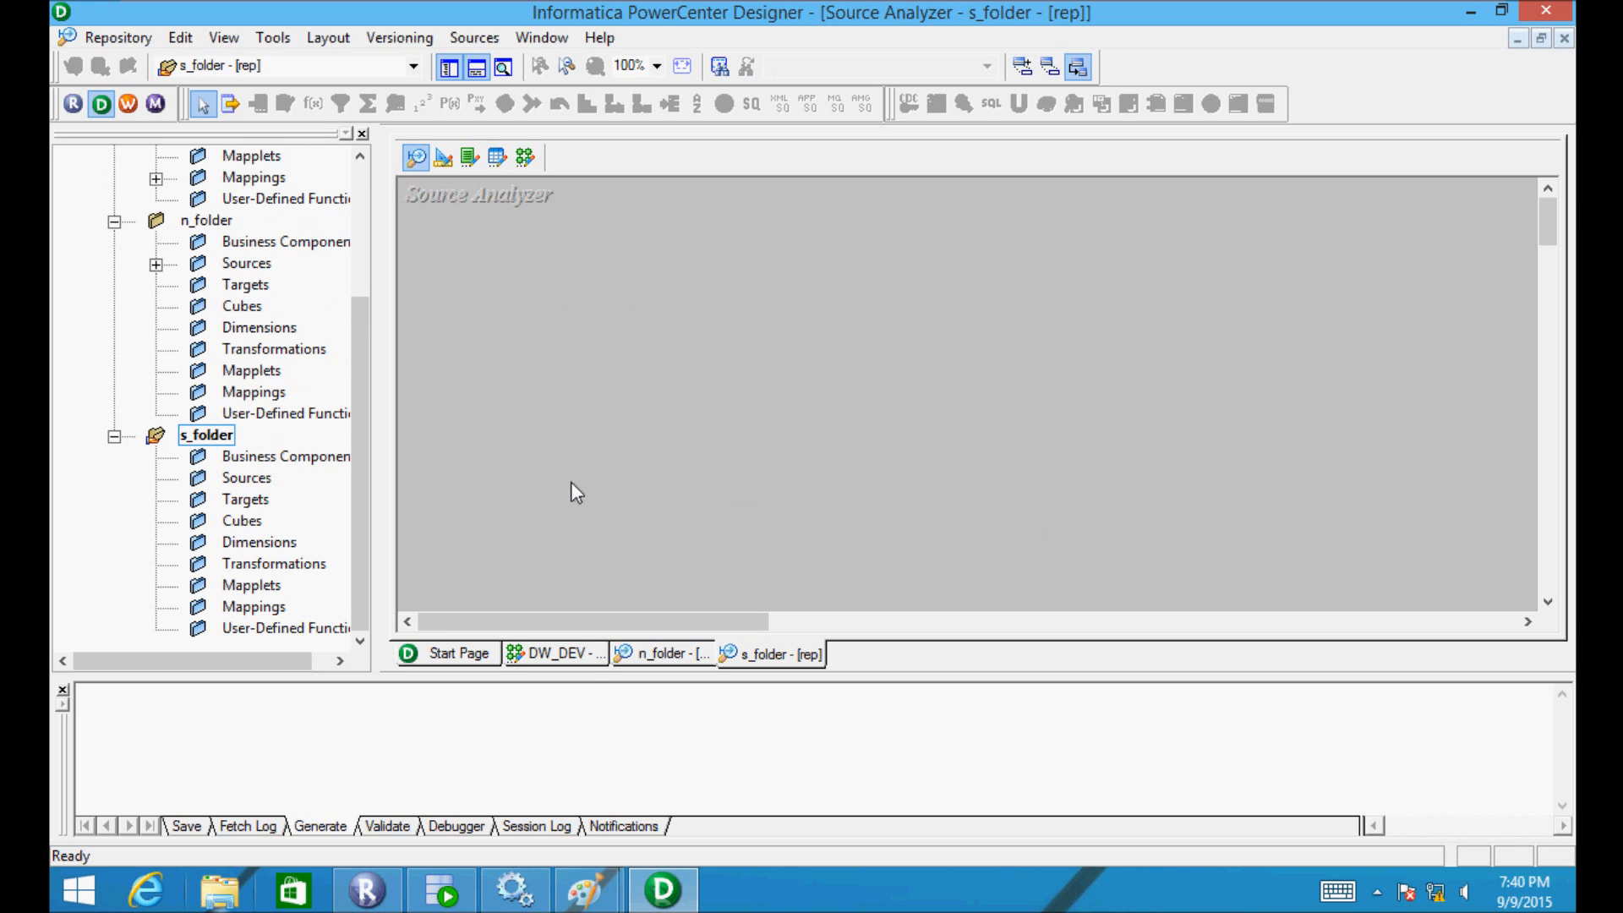
{"action": "left_click", "coordinate": [1543, 12]}
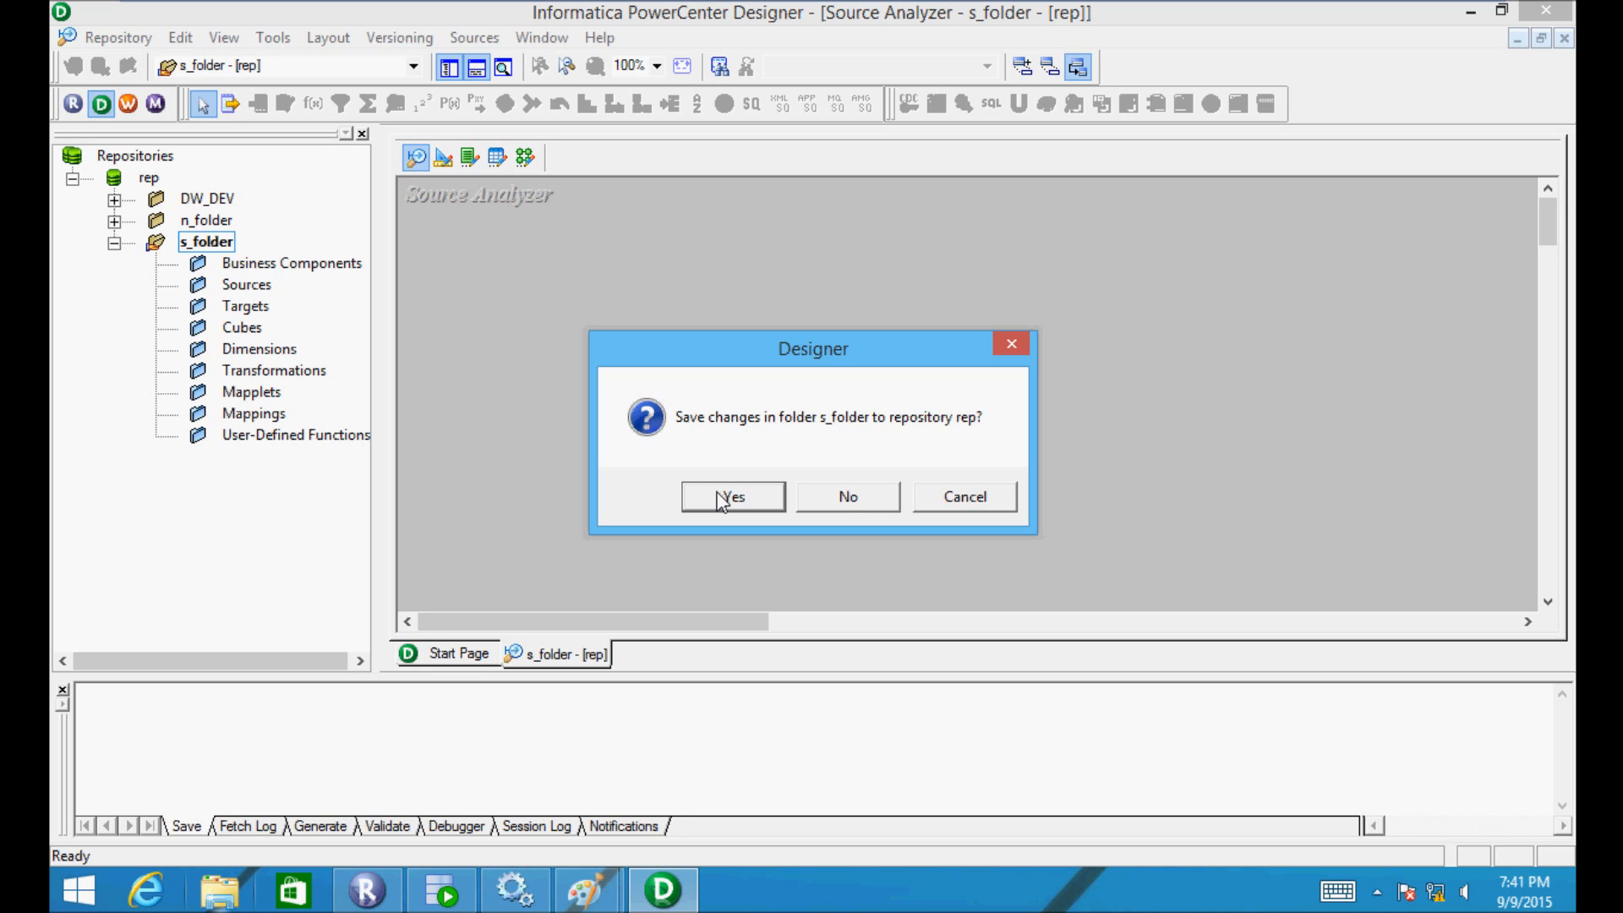
- Confirm saving s_folder's changes to repository rep, then relaunch Designer
{"action": "left_click", "coordinate": [718, 497]}
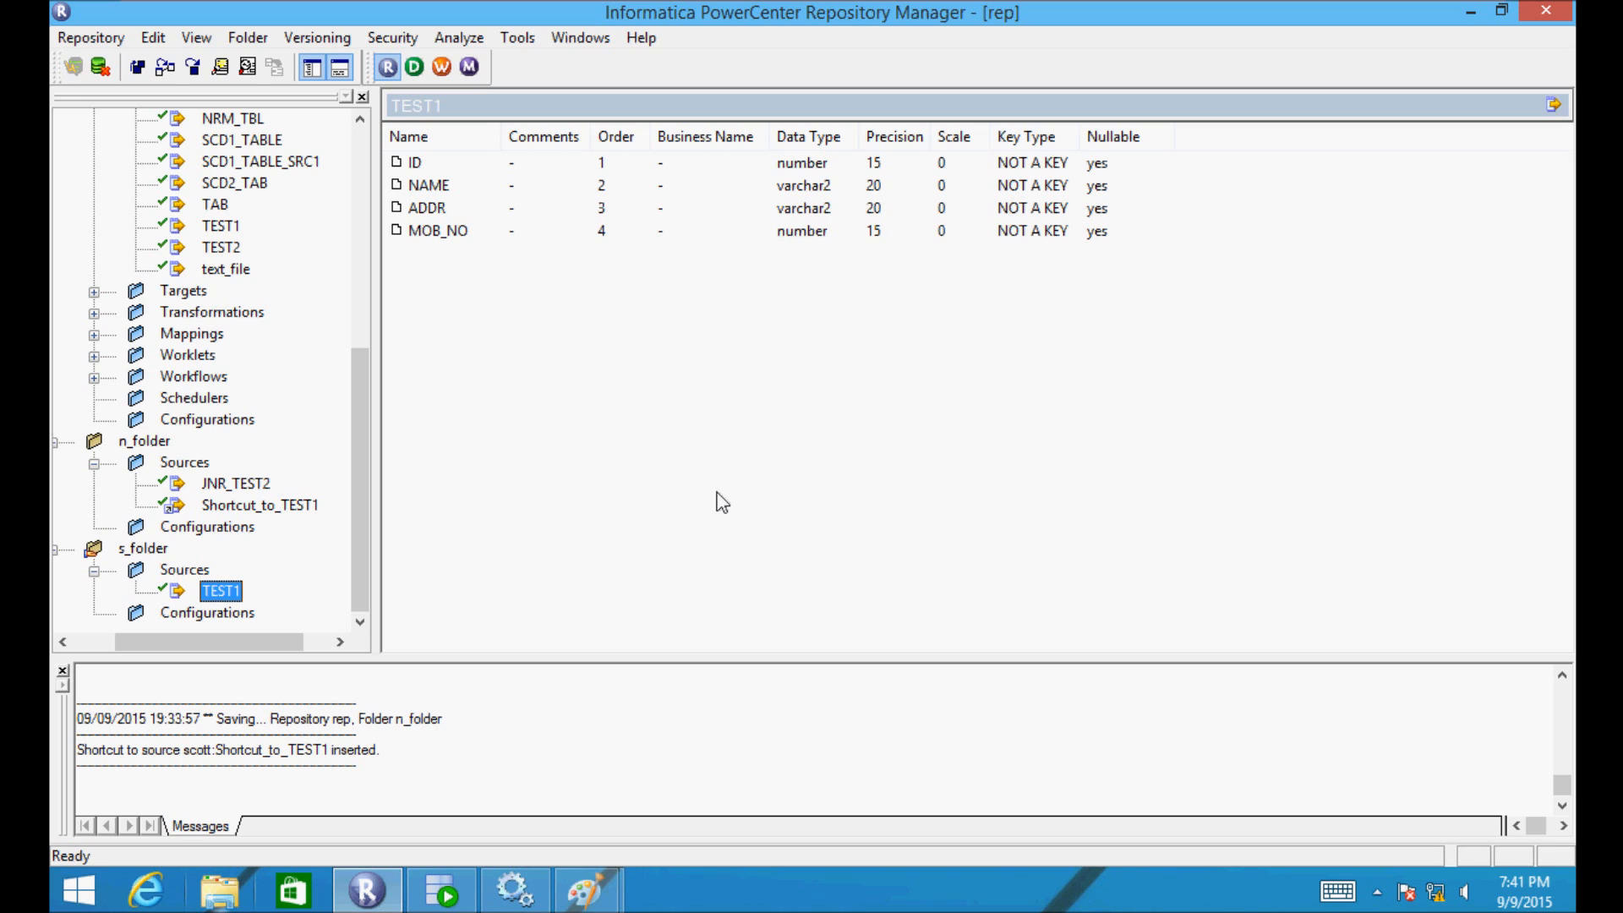
{"action": "left_click", "coordinate": [414, 68]}
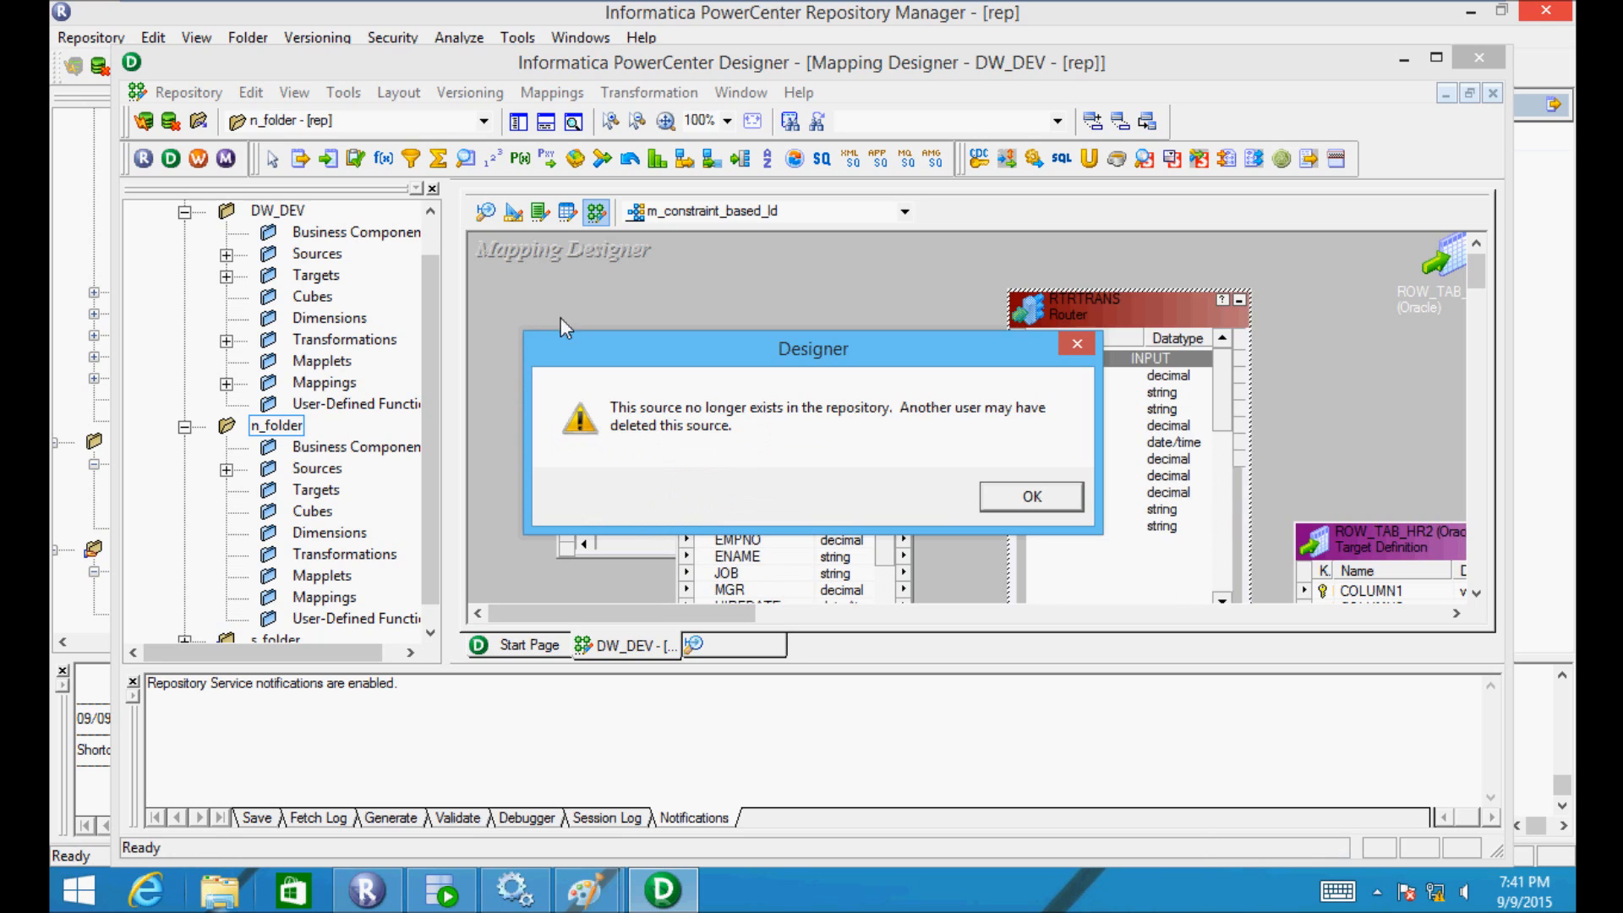
- Dismiss the missing-source warning and startup tip, then open n_folder in the Source Analyzer
{"action": "left_click", "coordinate": [1025, 496]}
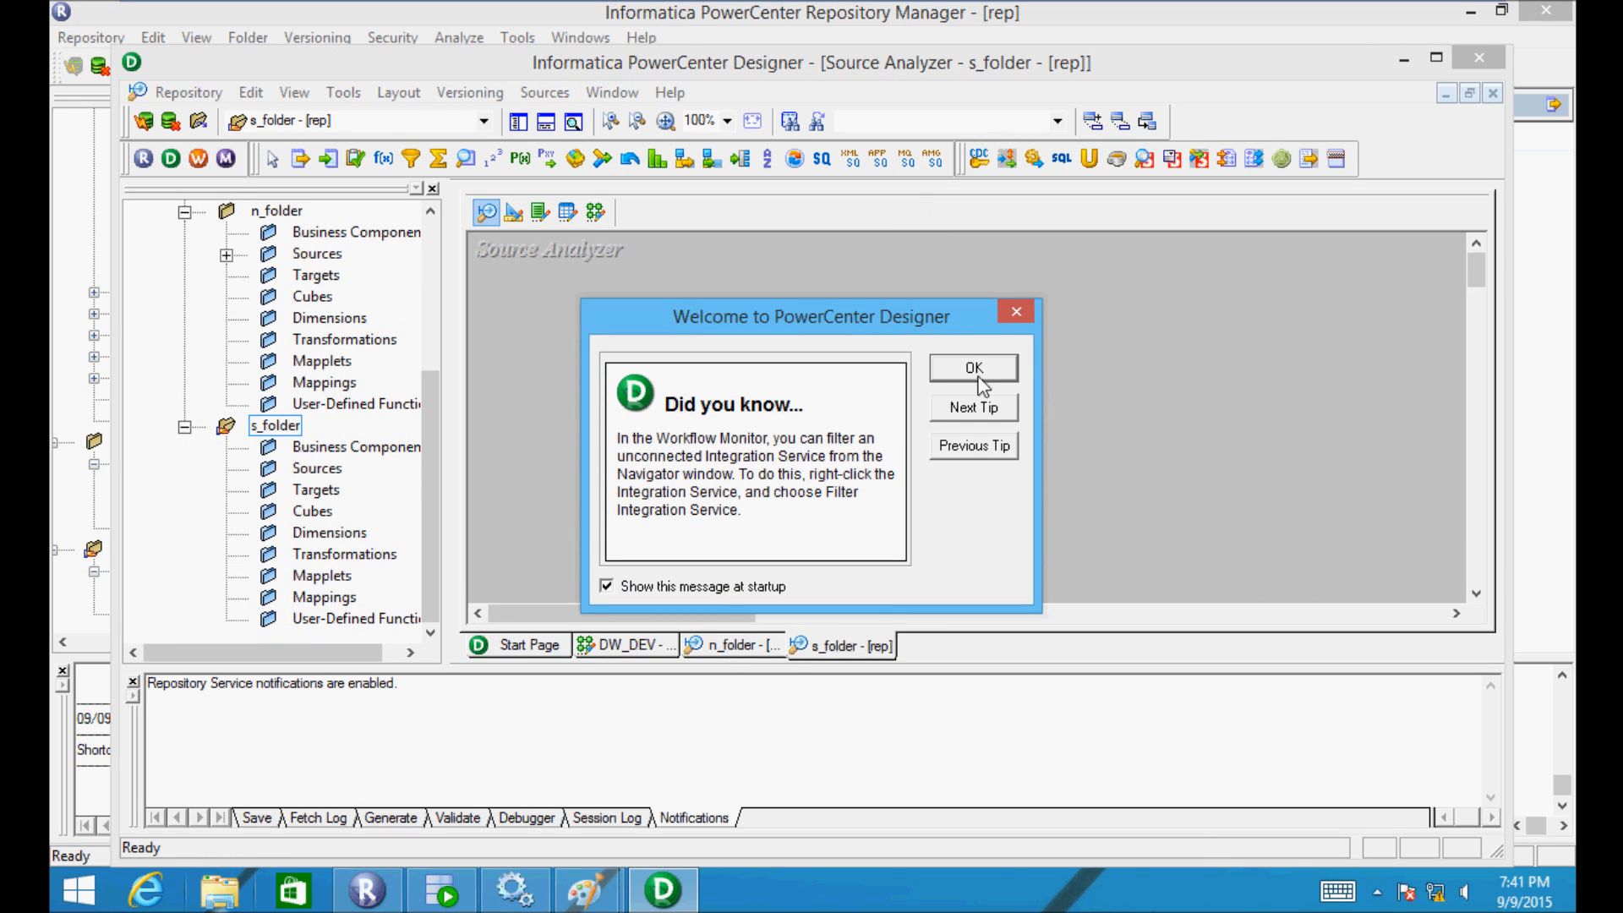
{"action": "left_click", "coordinate": [979, 372]}
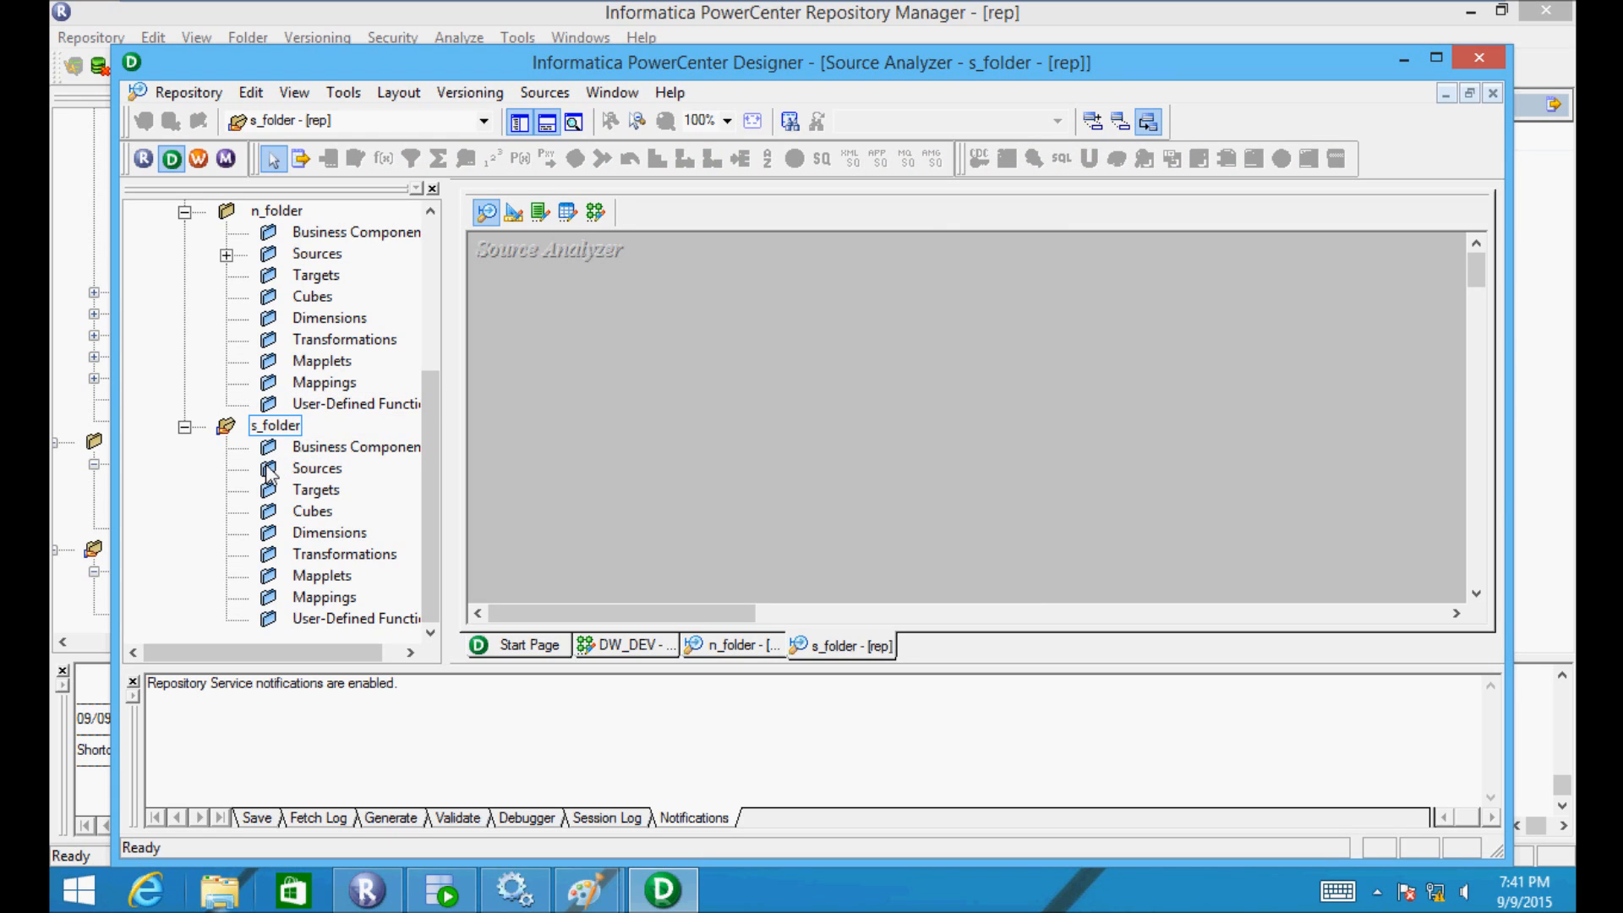
{"action": "left_click", "coordinate": [428, 408]}
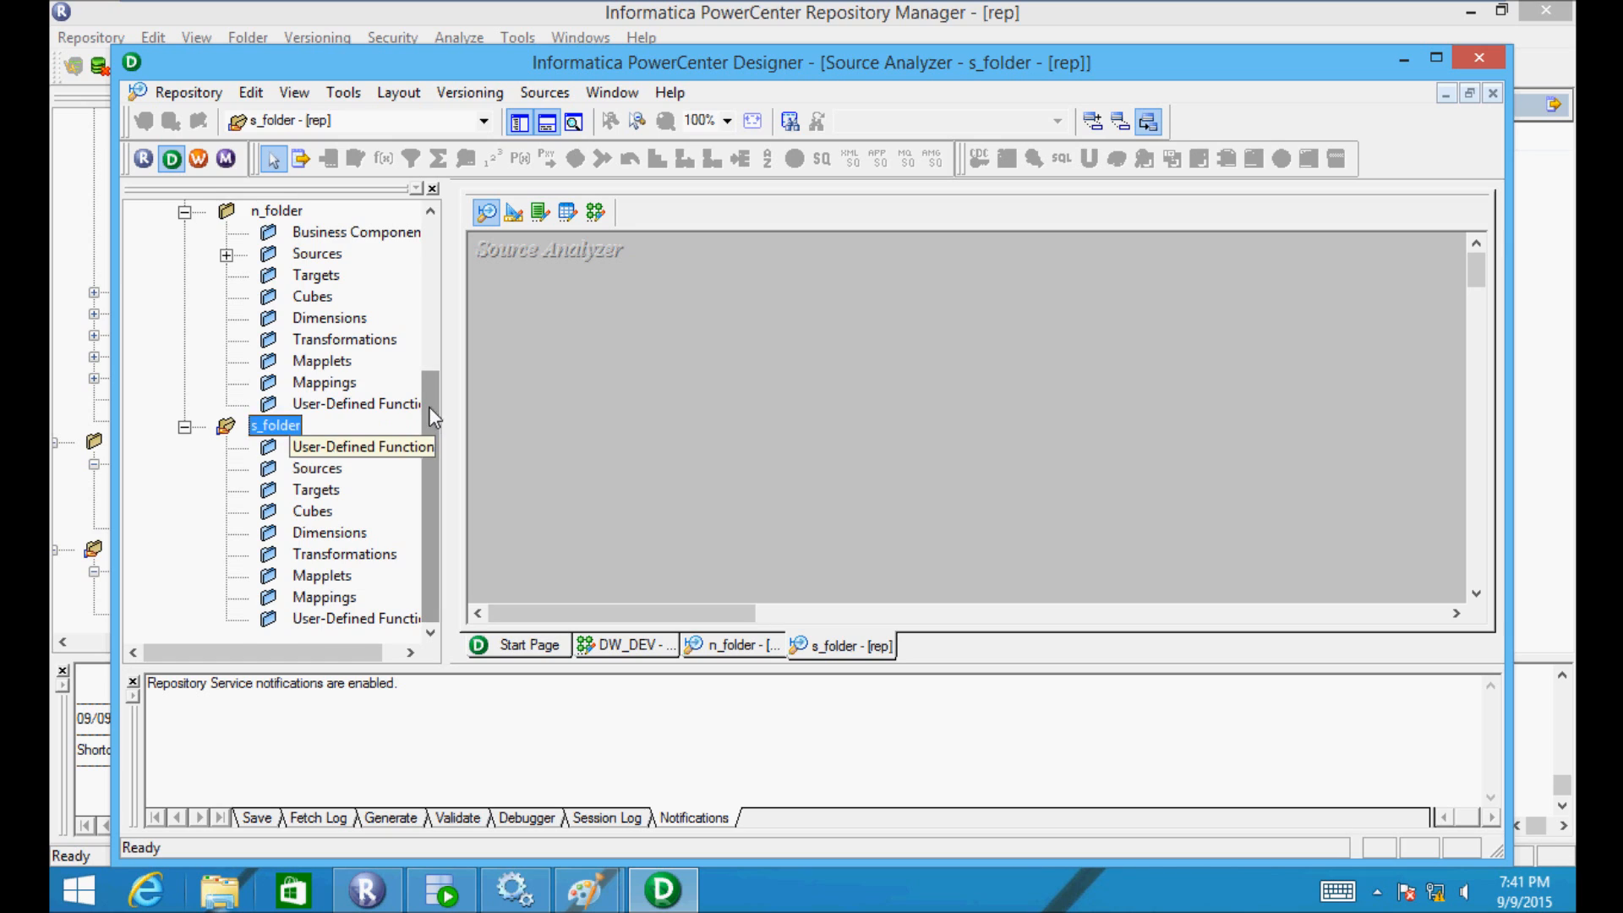
{"action": "left_click_drag", "start_coordinate": [428, 408], "coordinate": [417, 334]}
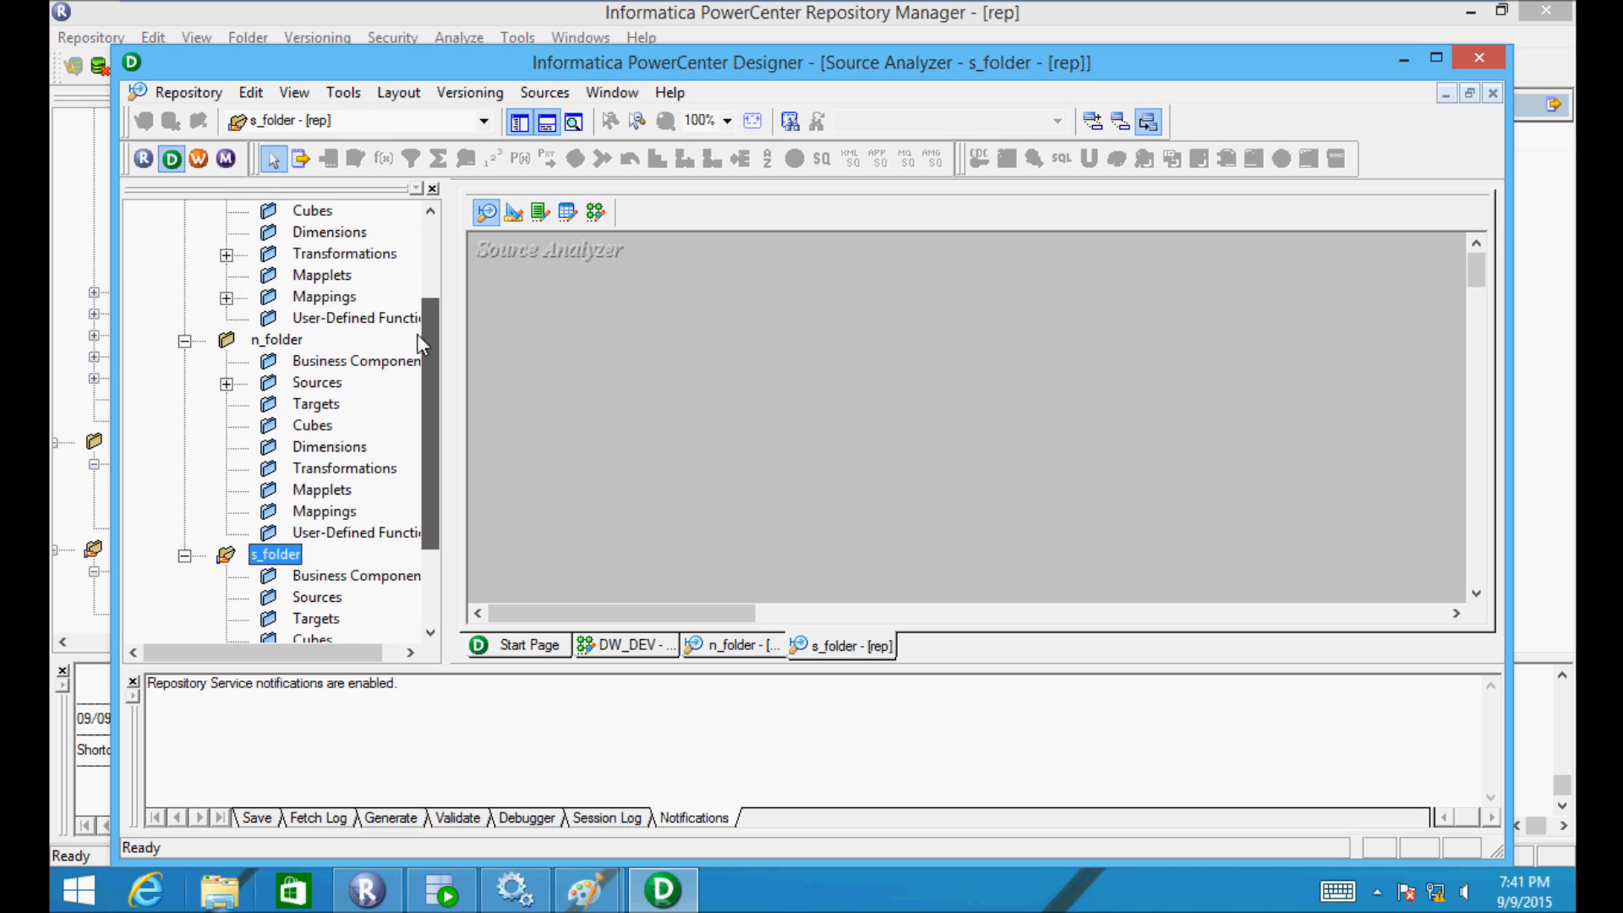
{"action": "double_click", "coordinate": [237, 338]}
{"action": "double_click", "coordinate": [246, 406]}
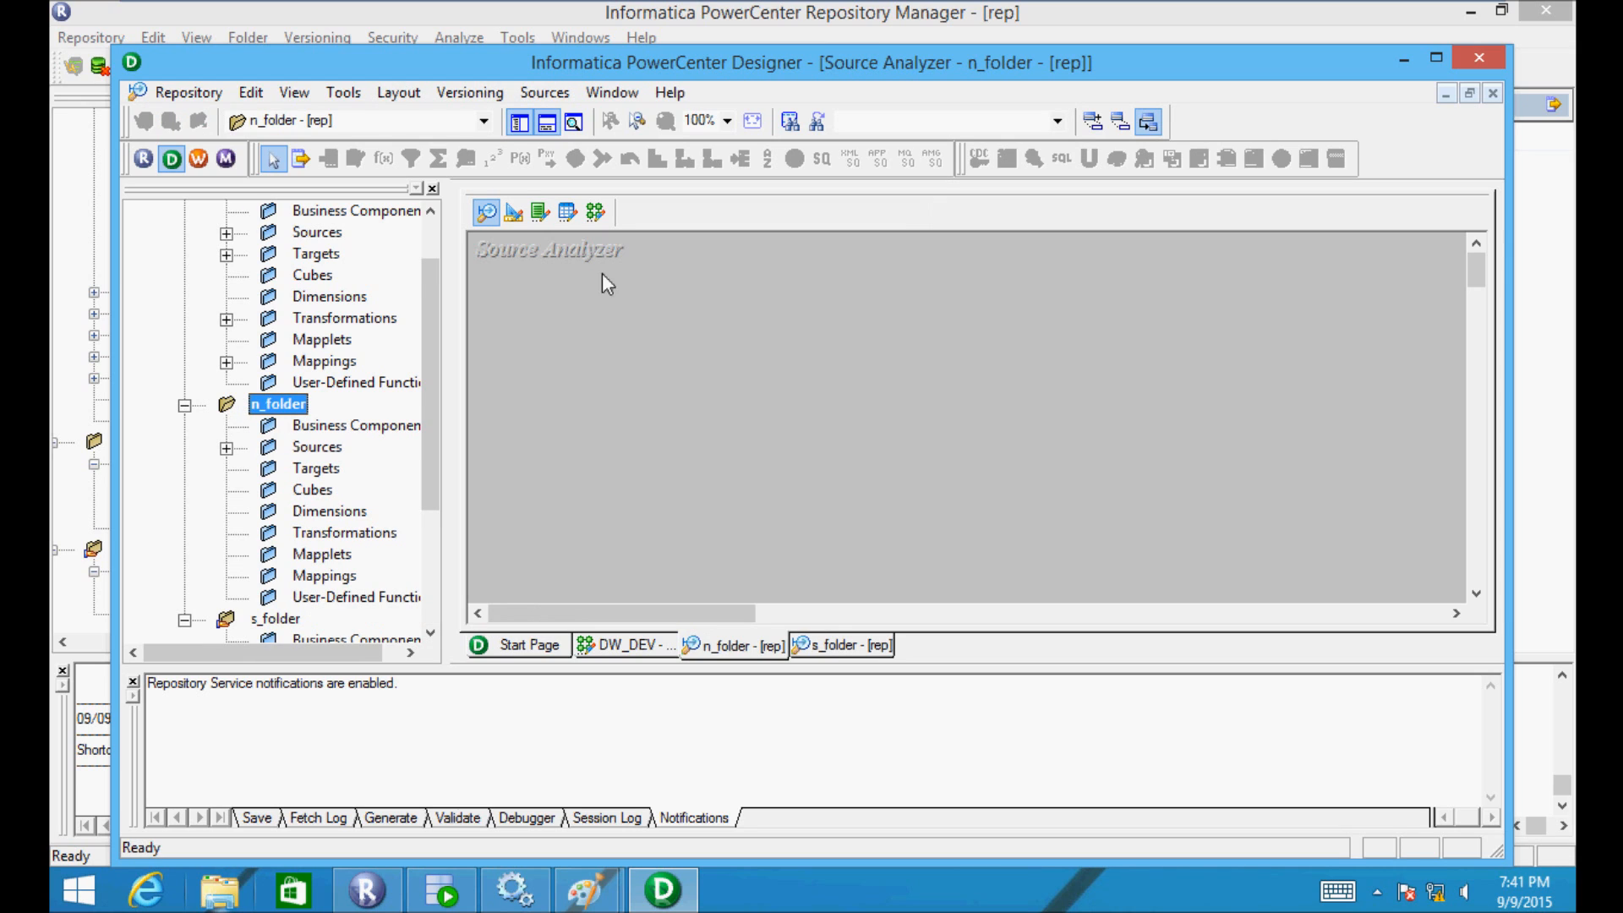
- Try opening n_folder's Shortcut_to_TEST1, acknowledge its source no longer exists, and maximise Designer
{"action": "left_click", "coordinate": [227, 449]}
{"action": "left_click", "coordinate": [269, 492]}
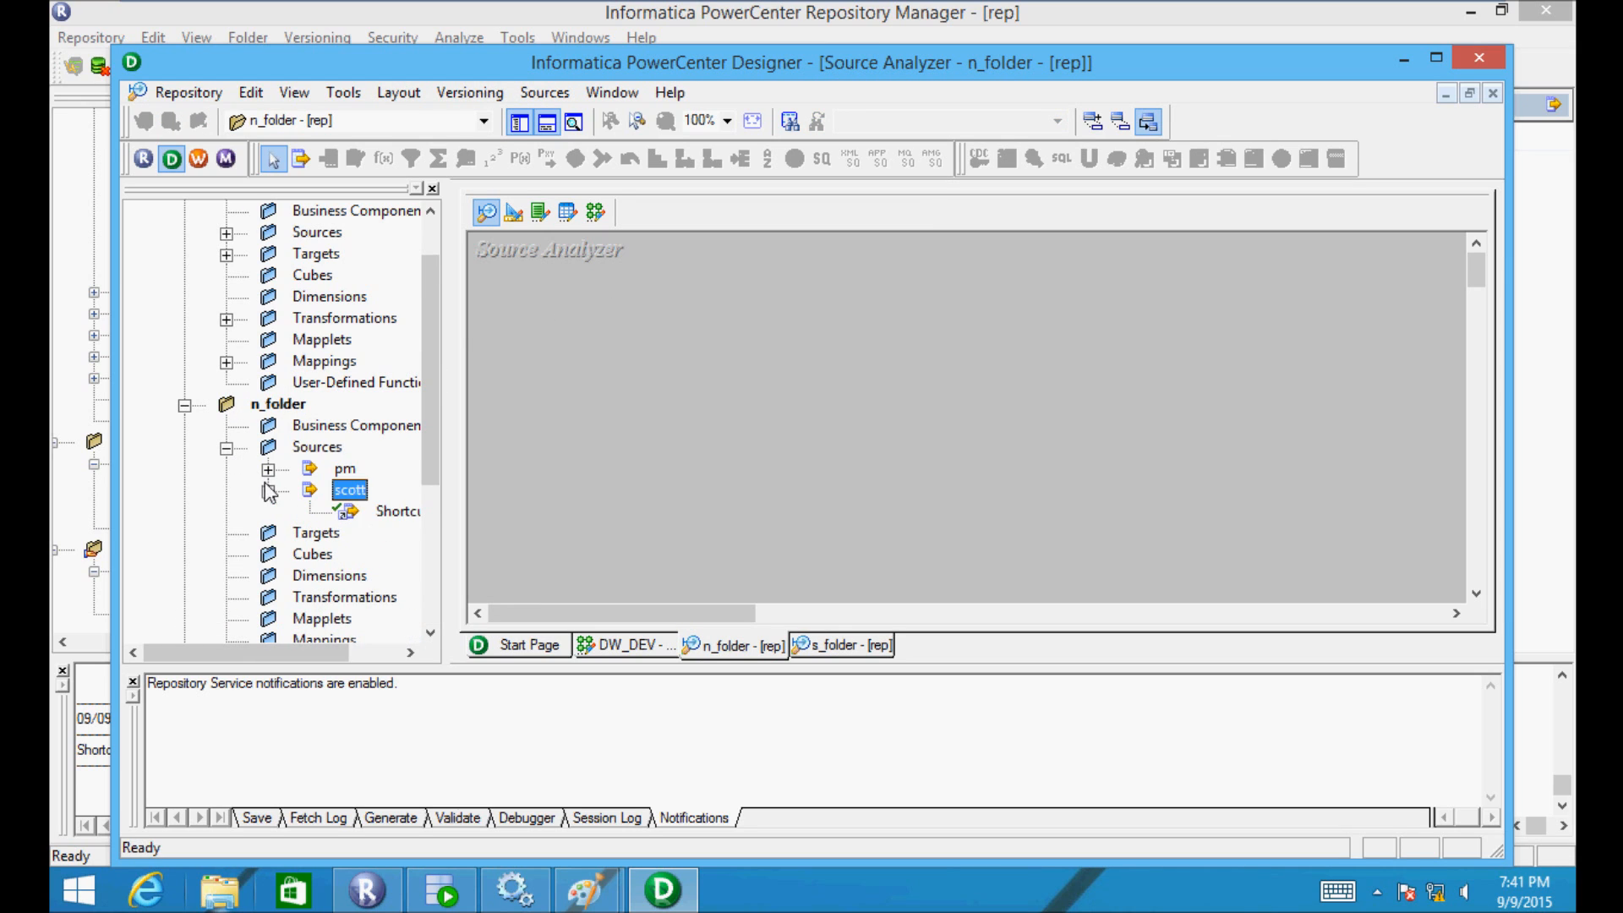
{"action": "left_click_drag", "start_coordinate": [313, 652], "coordinate": [363, 652]}
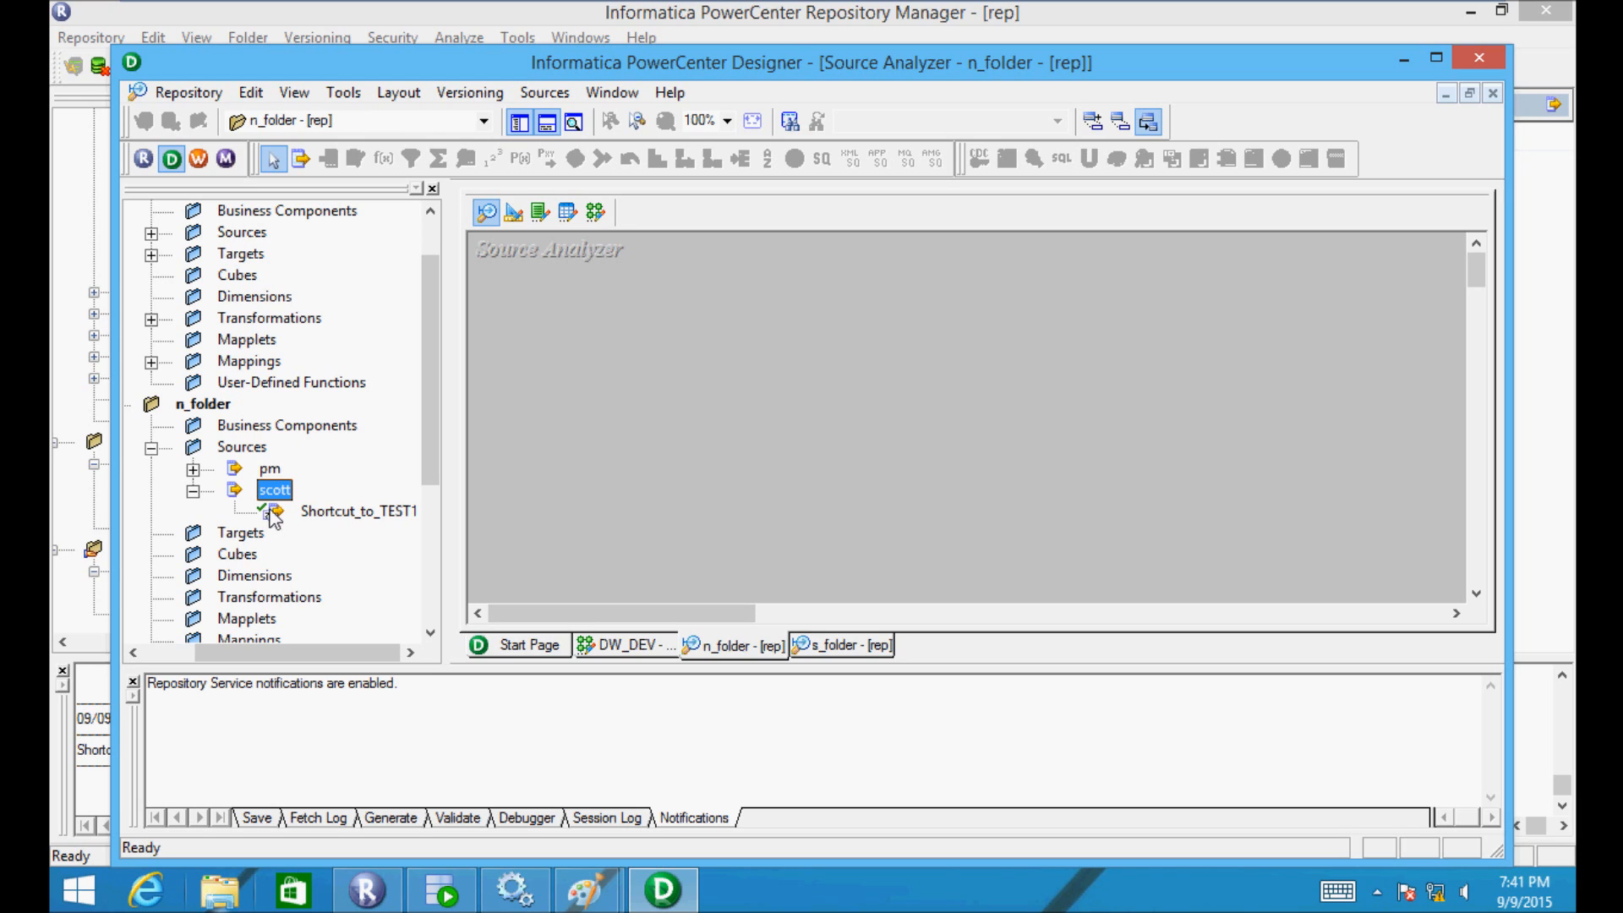
{"action": "left_click_drag", "start_coordinate": [423, 398], "coordinate": [419, 443]}
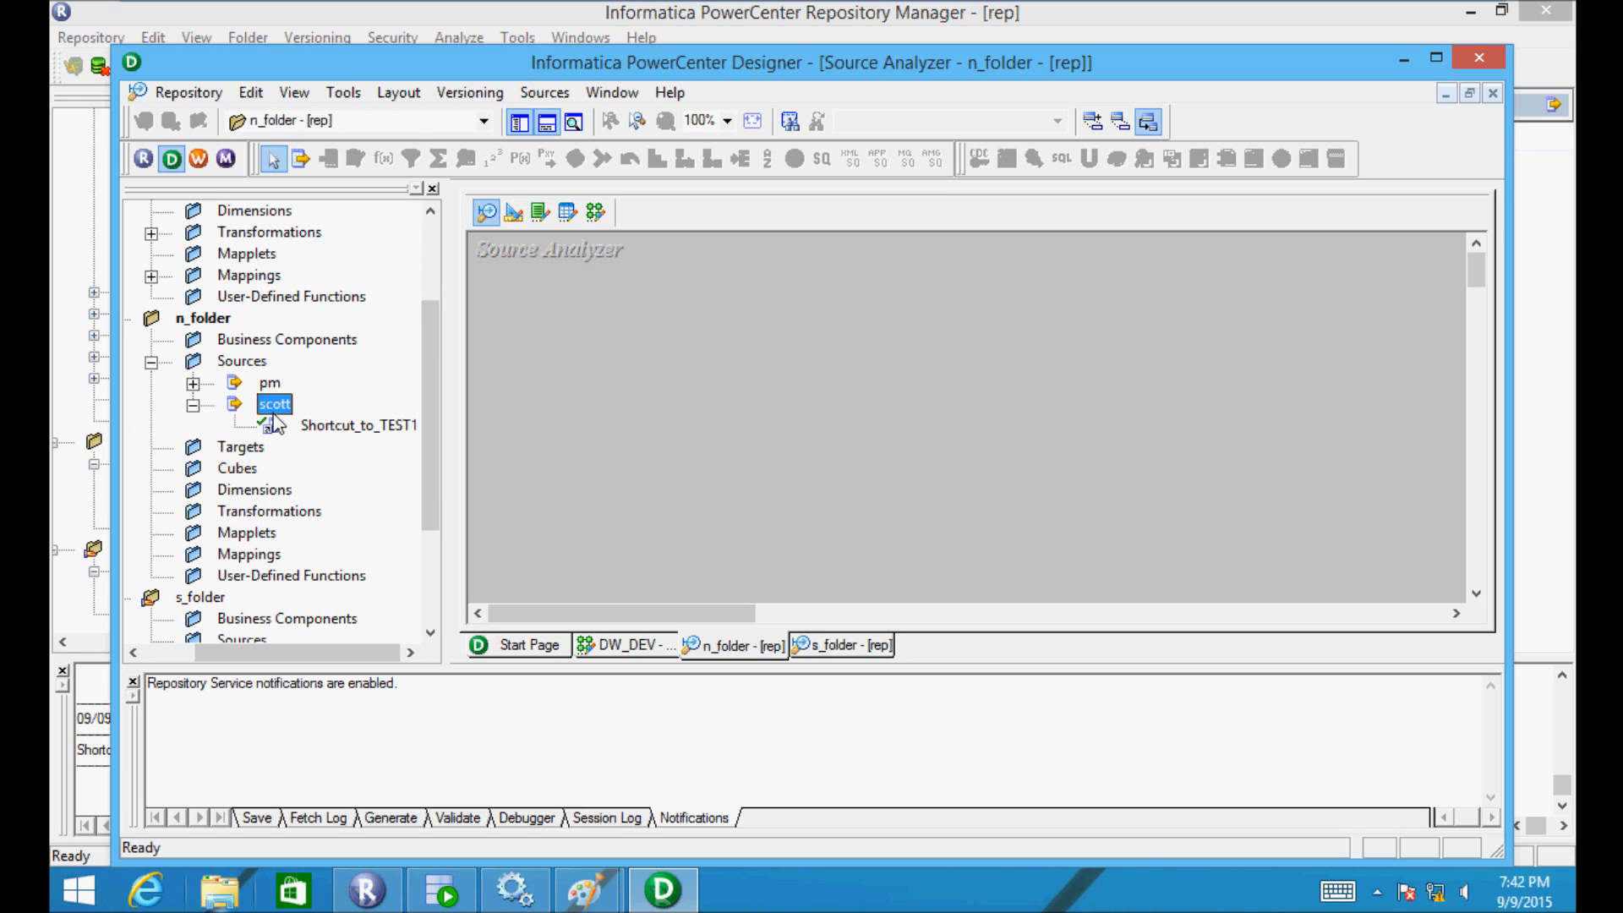
{"action": "left_click_drag", "start_coordinate": [272, 425], "coordinate": [646, 343]}
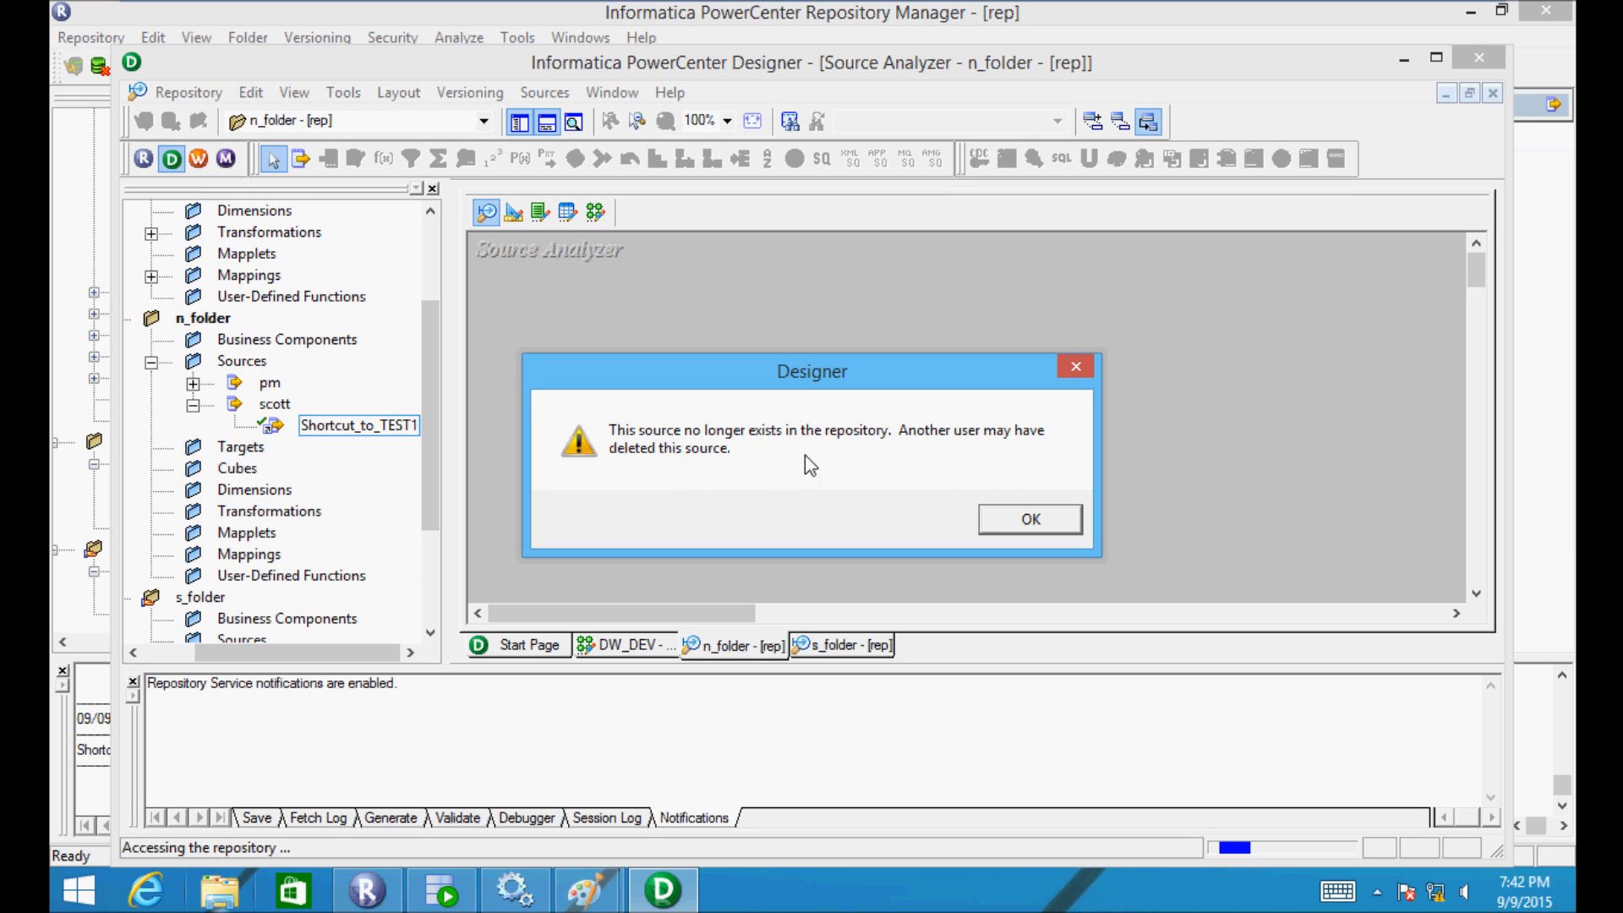
{"action": "left_click", "coordinate": [1027, 517]}
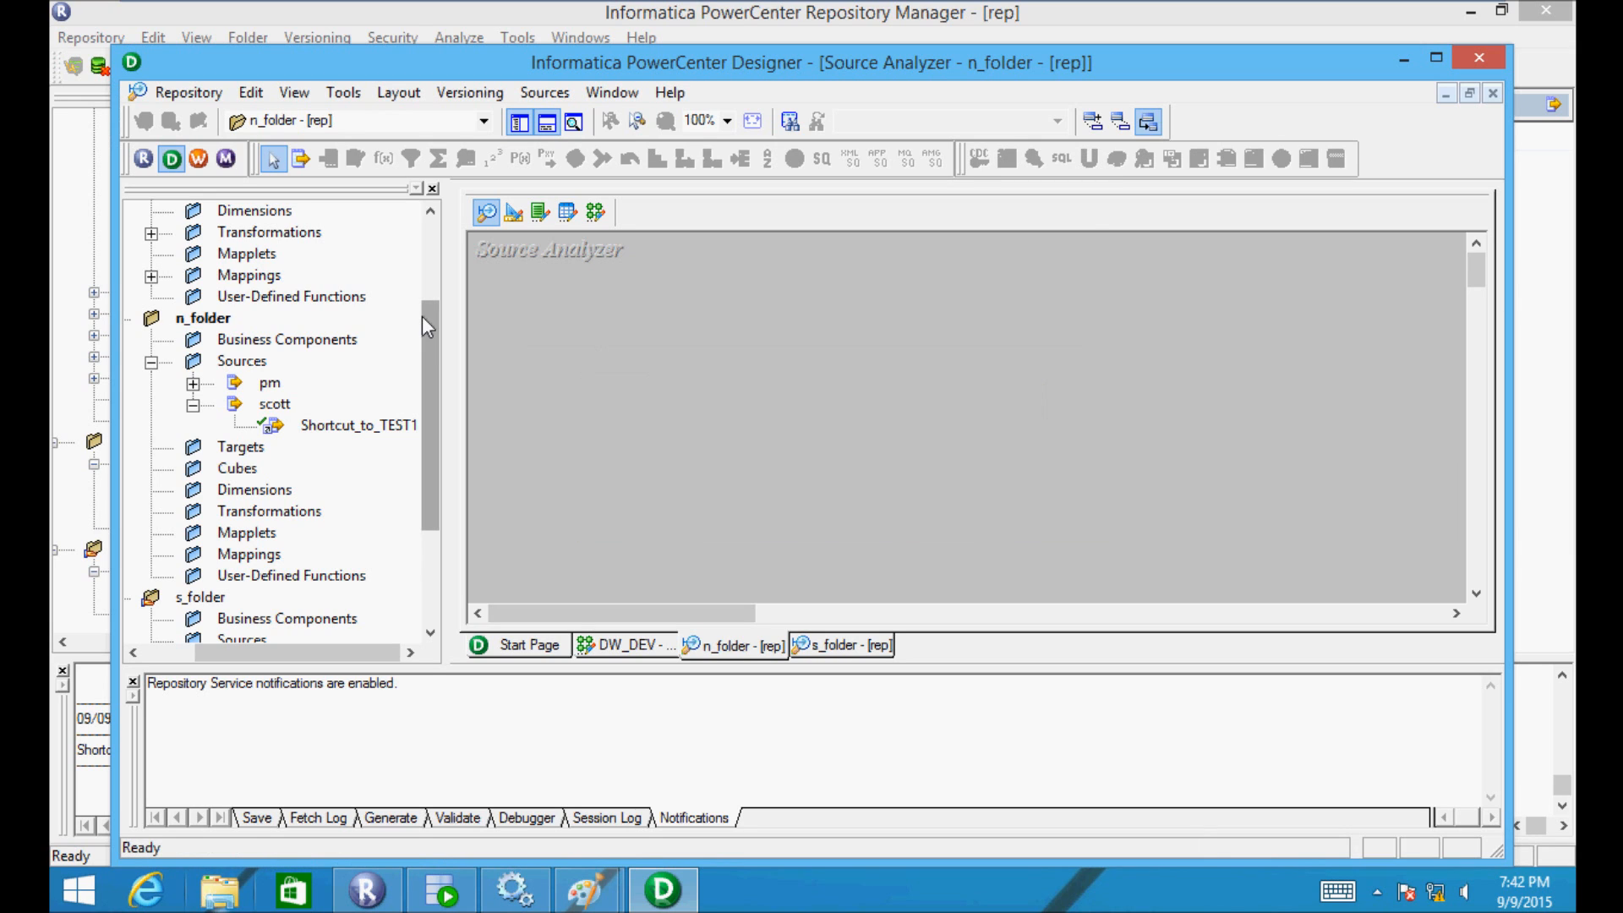
{"action": "left_click_drag", "start_coordinate": [424, 322], "coordinate": [429, 490]}
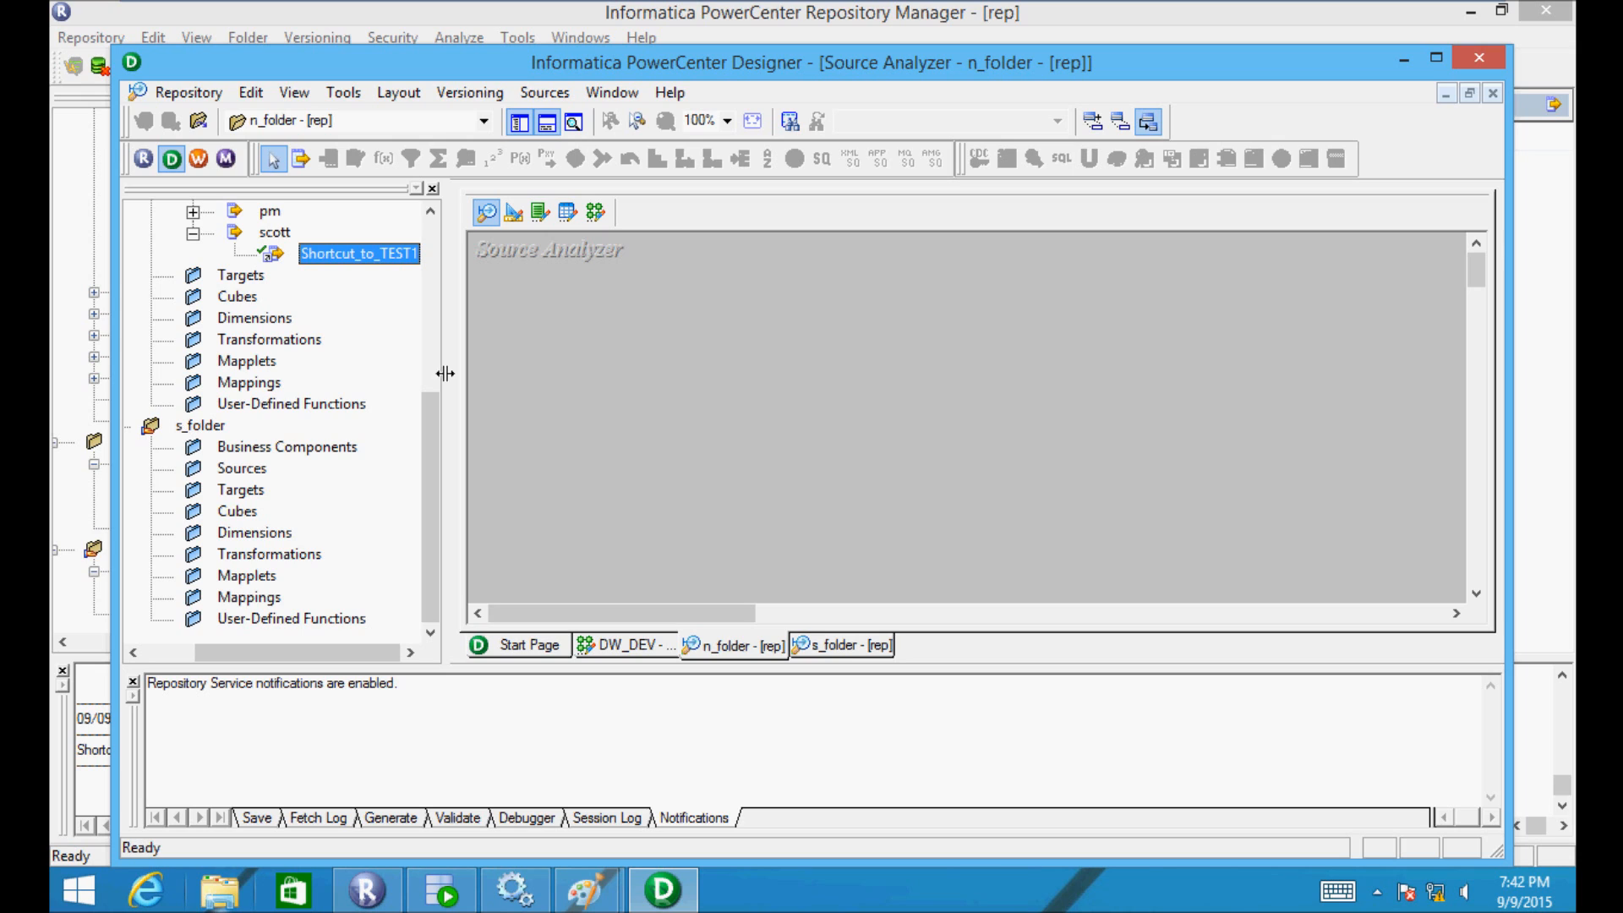
{"action": "left_click_drag", "start_coordinate": [429, 404], "coordinate": [428, 323]}
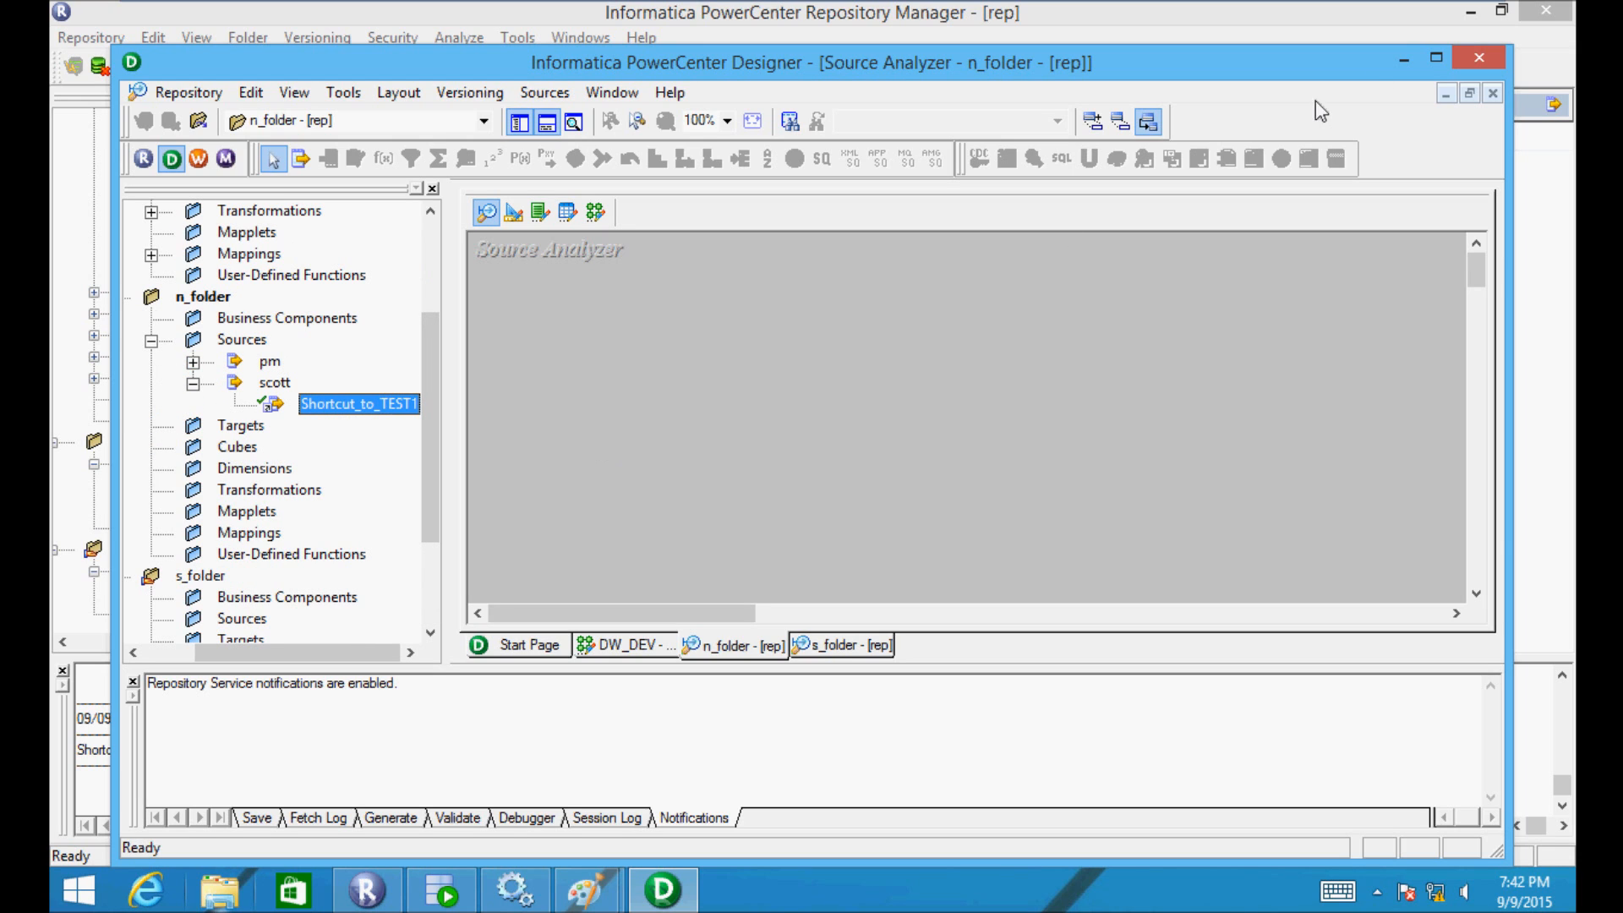
{"action": "left_click", "coordinate": [1435, 59]}
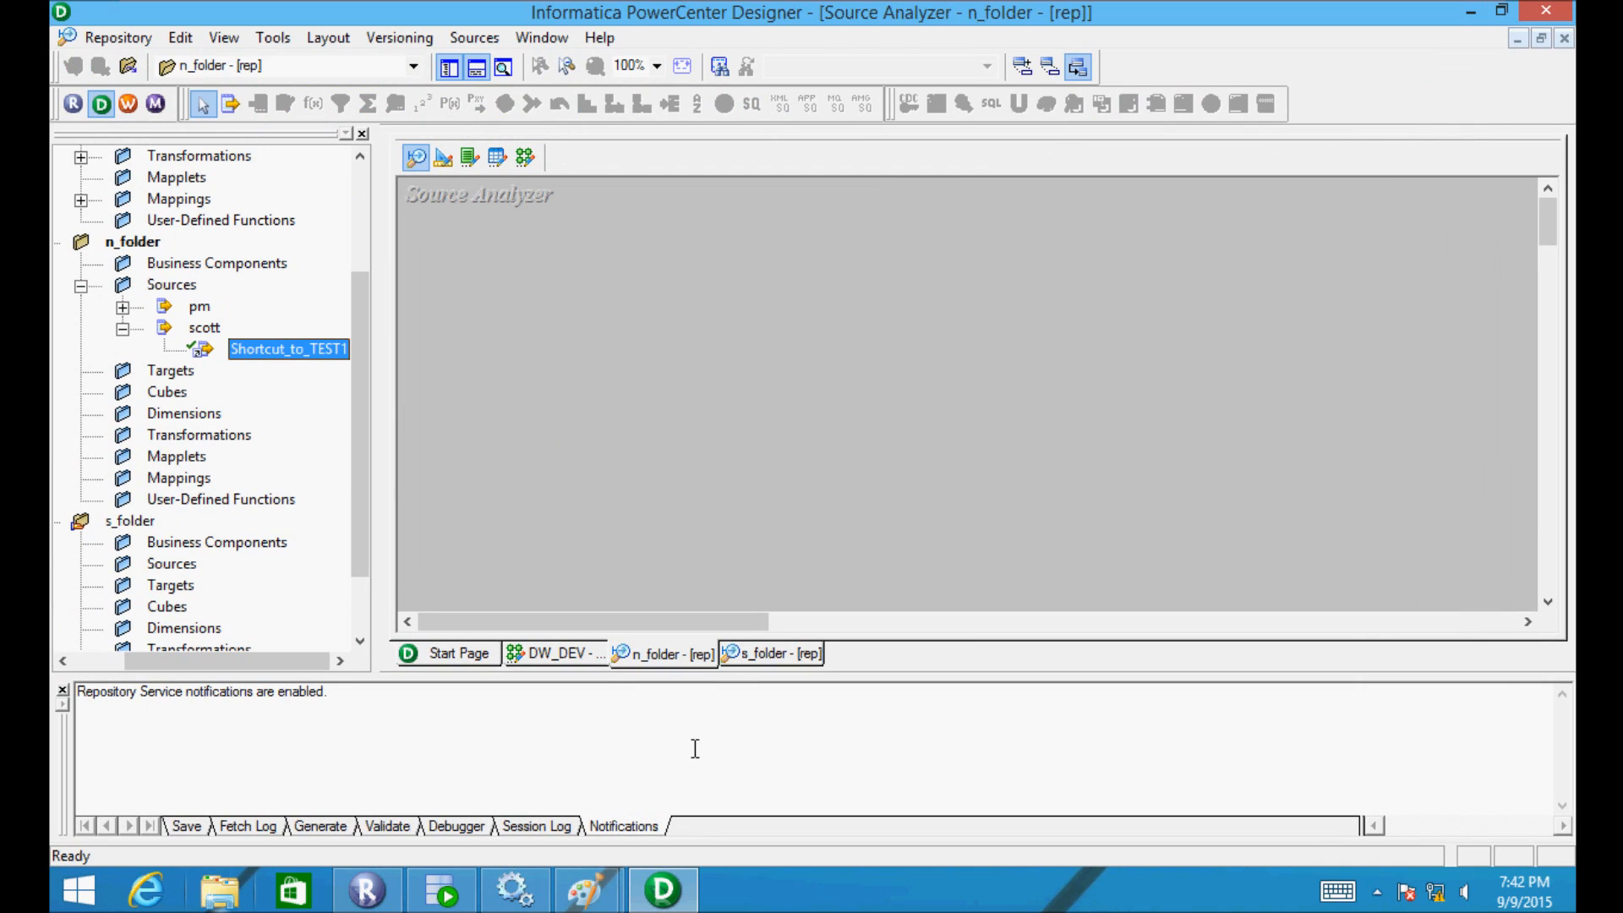
- Underline 'Not With Copy' in the Paint notes
{"action": "mouse_move", "coordinate": [601, 871]}
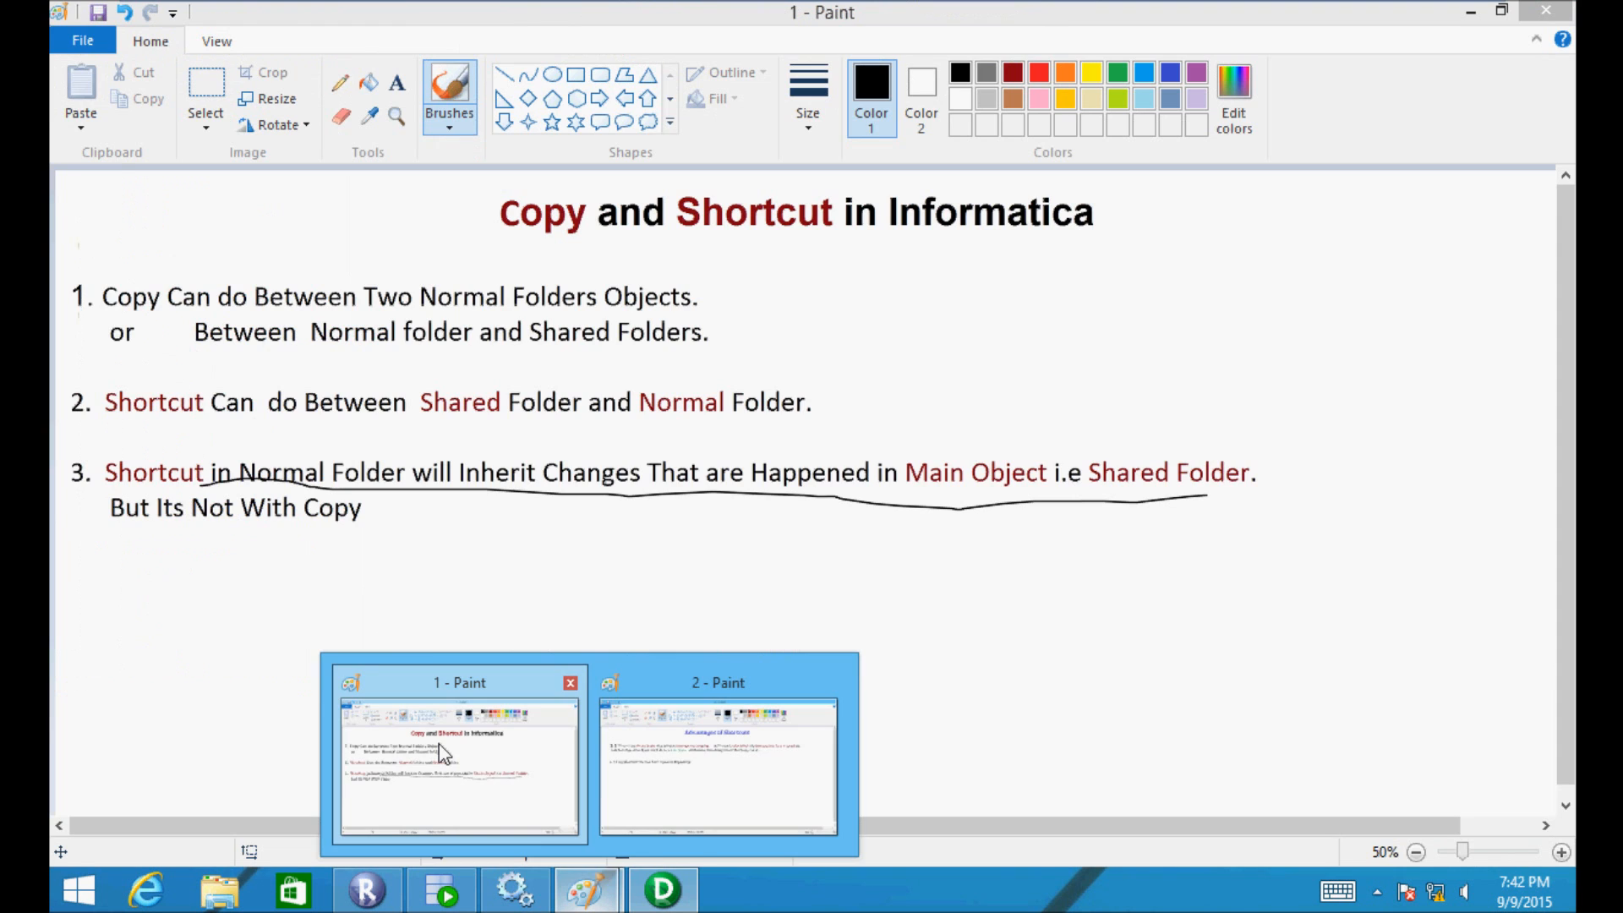
{"action": "left_click", "coordinate": [439, 744]}
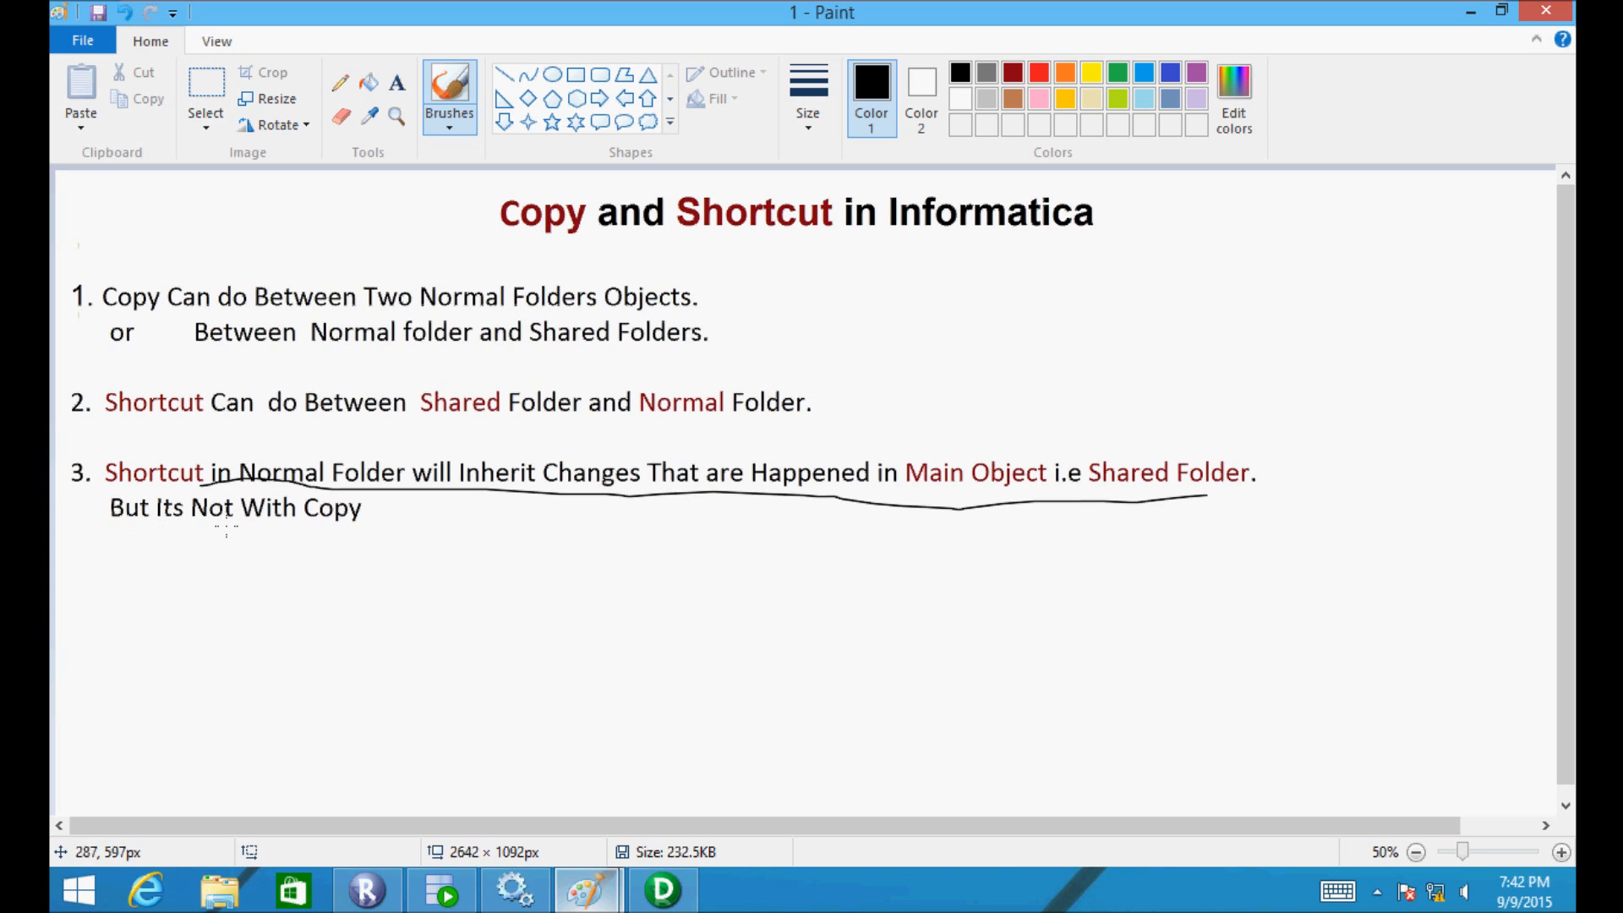
{"action": "left_click_drag", "start_coordinate": [211, 527], "coordinate": [363, 513]}
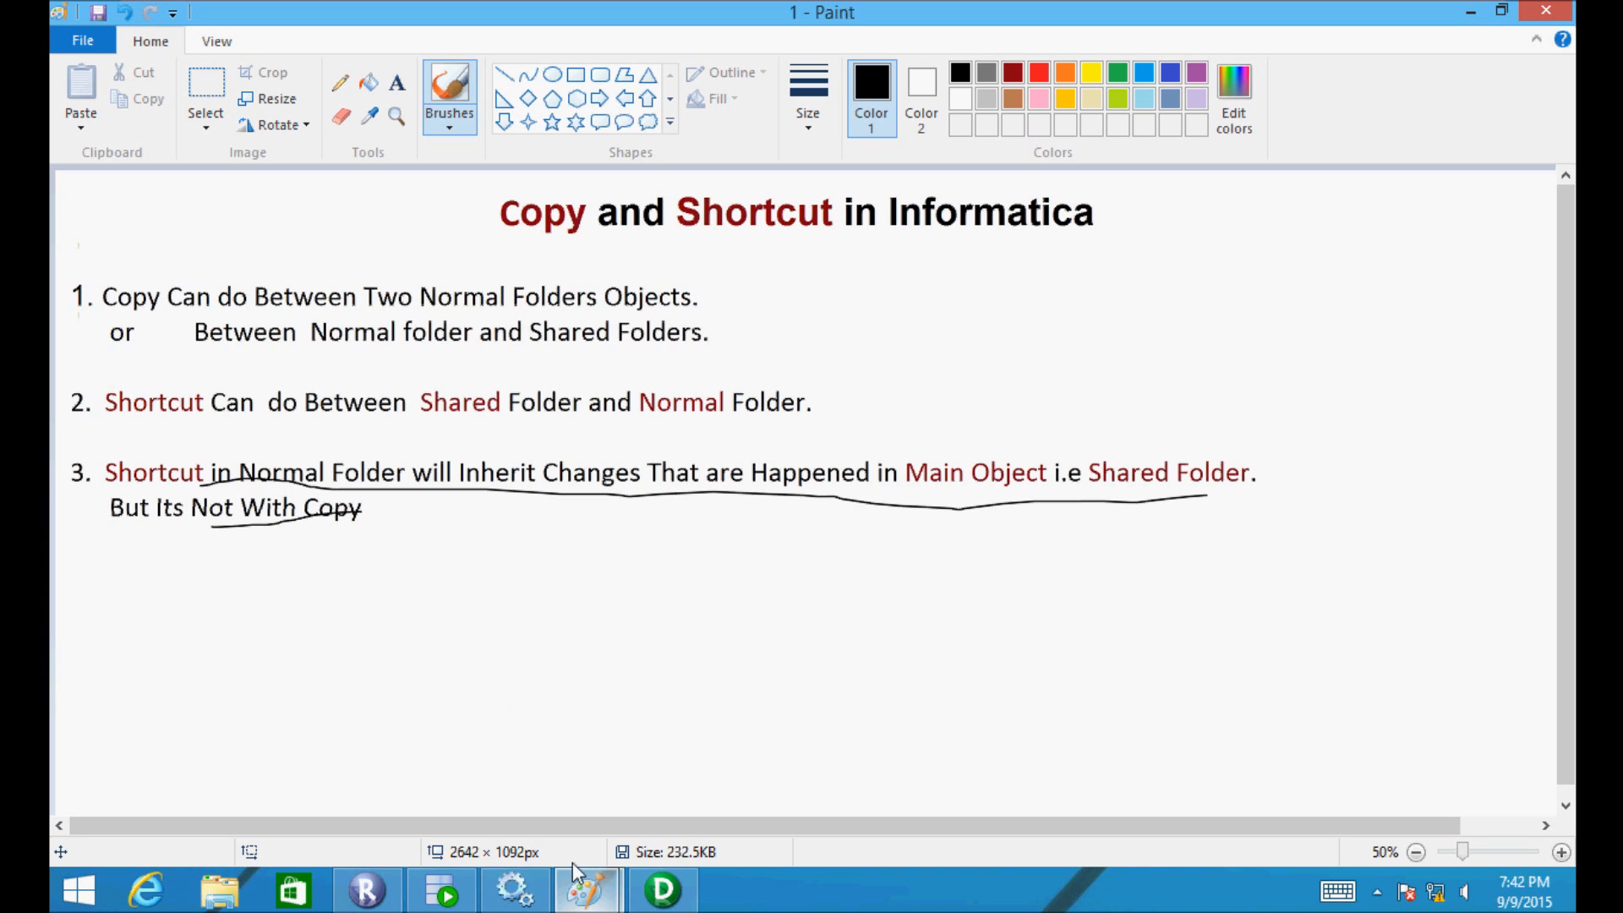
- Close Designer, disconnecting from the repository, and return to Repository Manager
{"action": "left_click", "coordinate": [670, 886]}
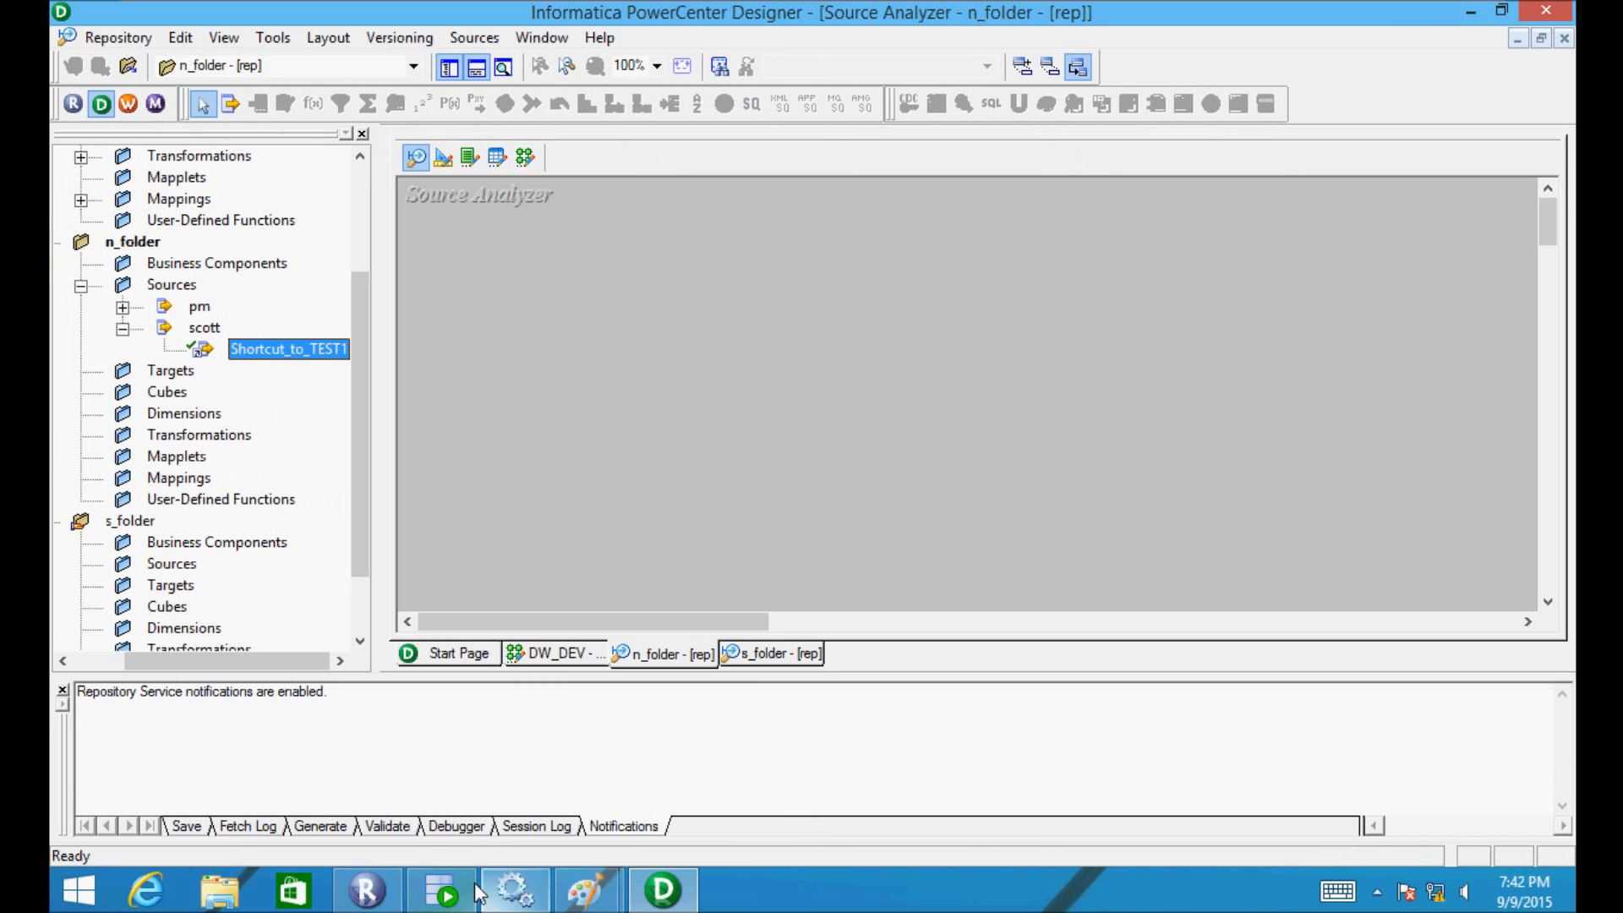
{"action": "left_click", "coordinate": [690, 879]}
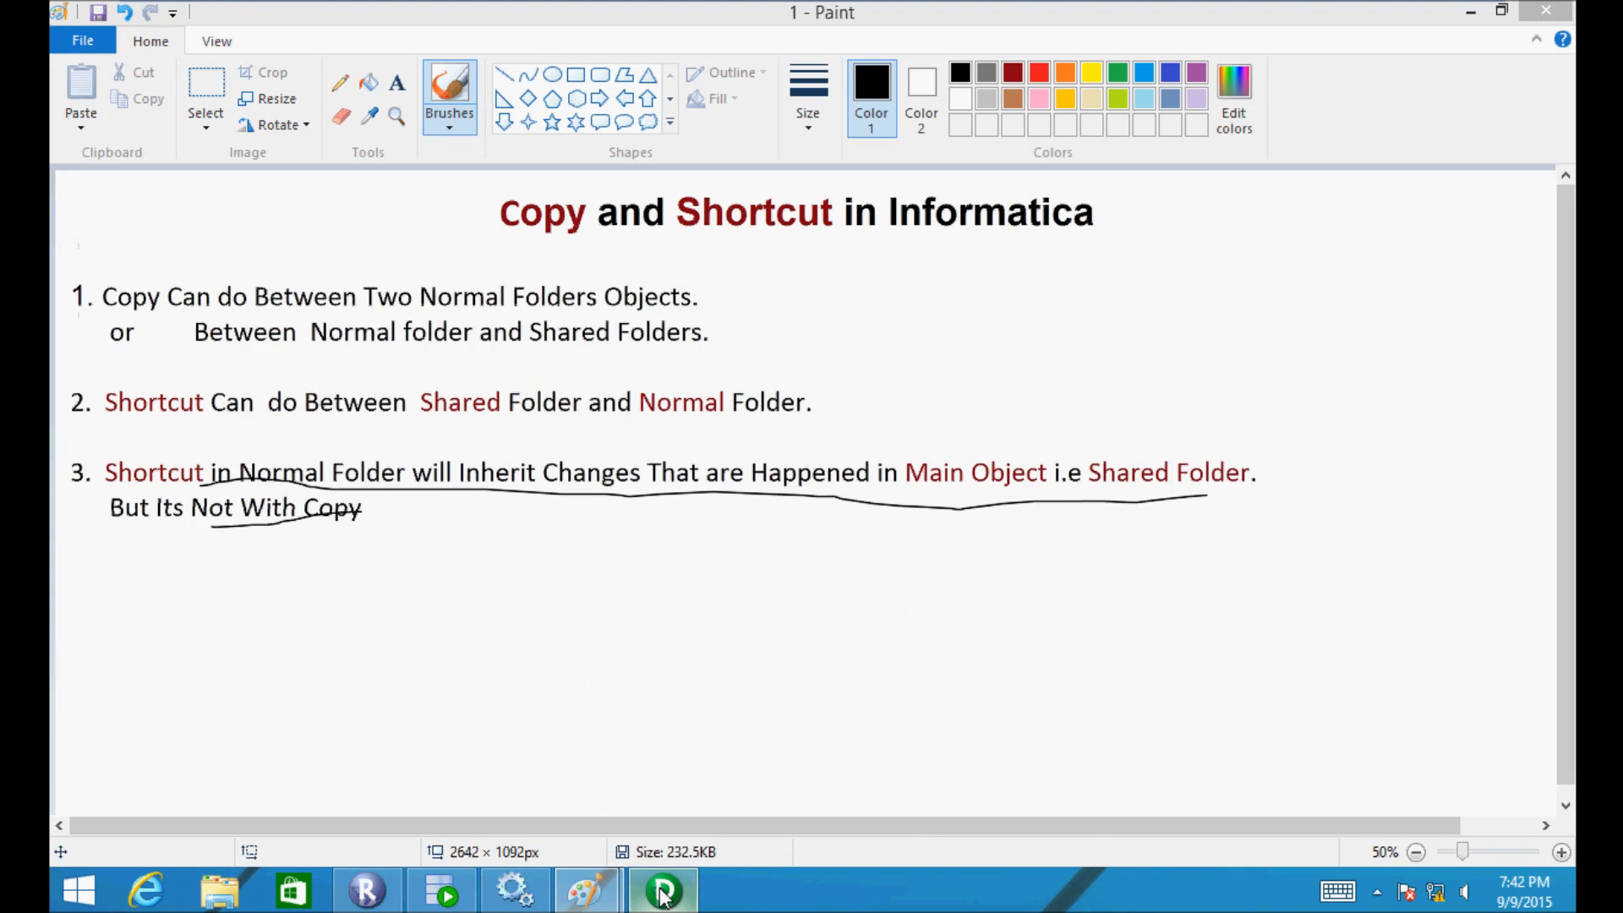
{"action": "left_click", "coordinate": [663, 892]}
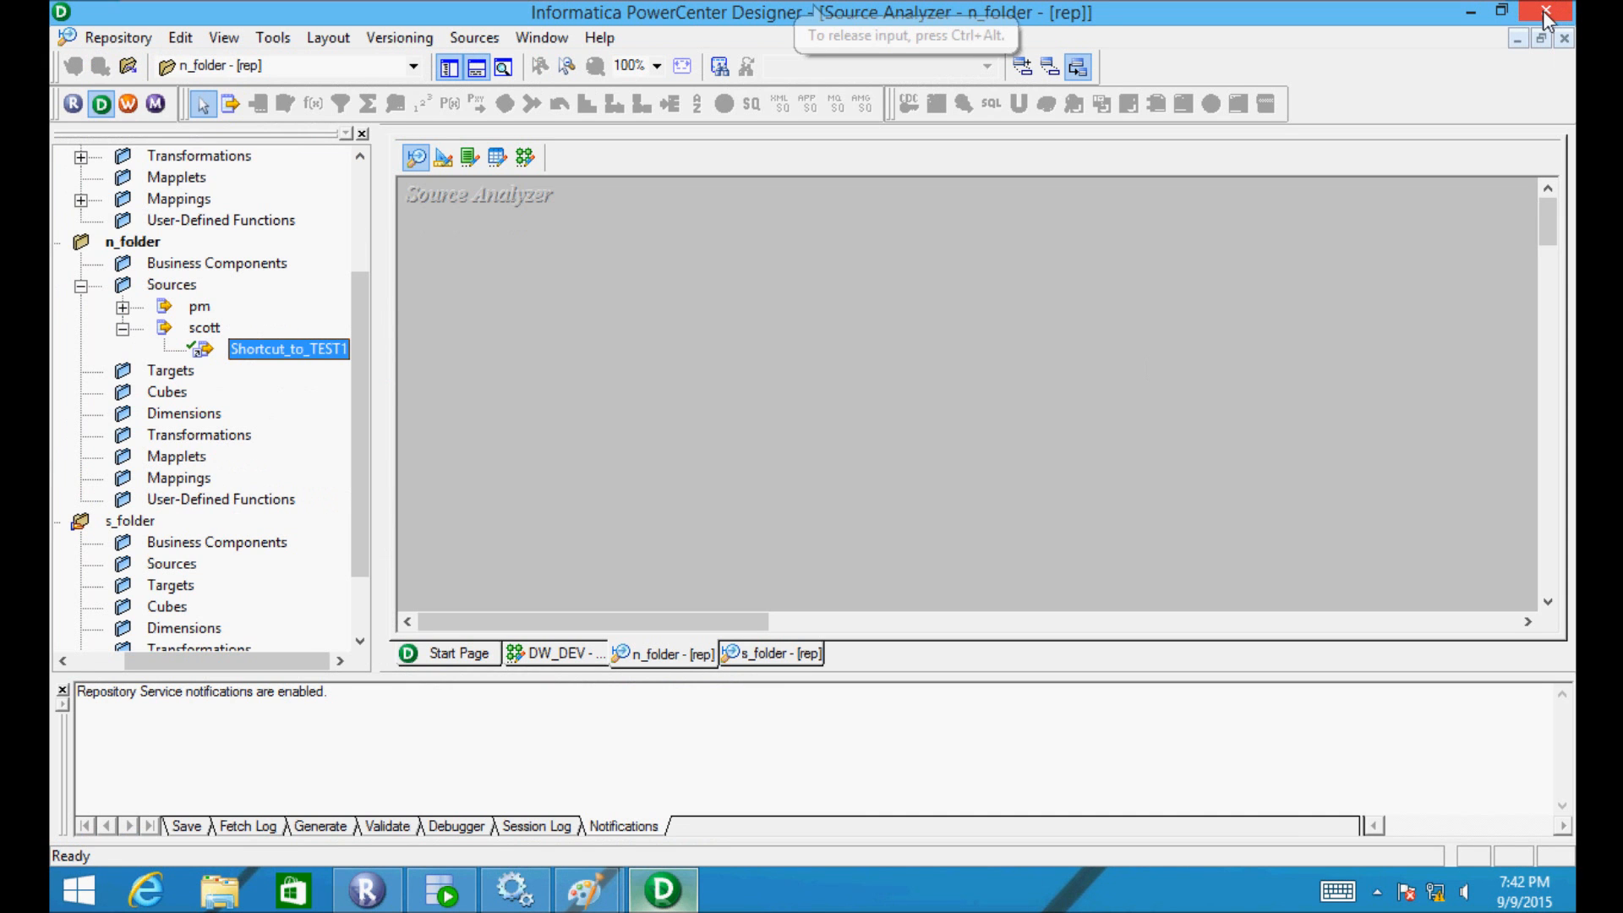
{"action": "left_click", "coordinate": [1544, 10]}
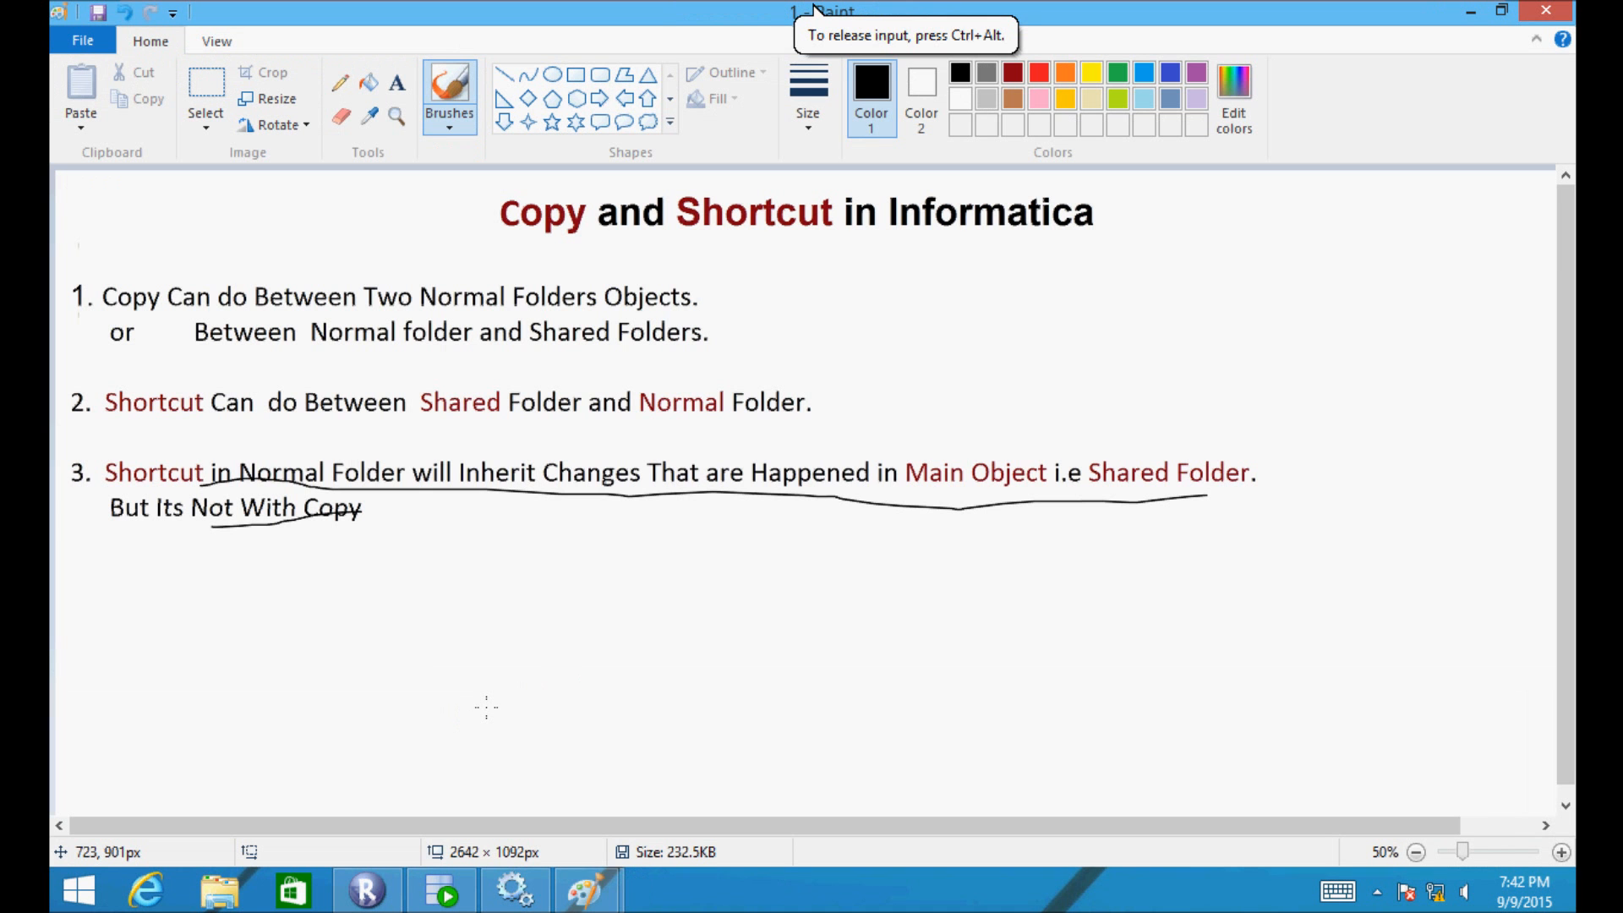
{"action": "left_click", "coordinate": [392, 891]}
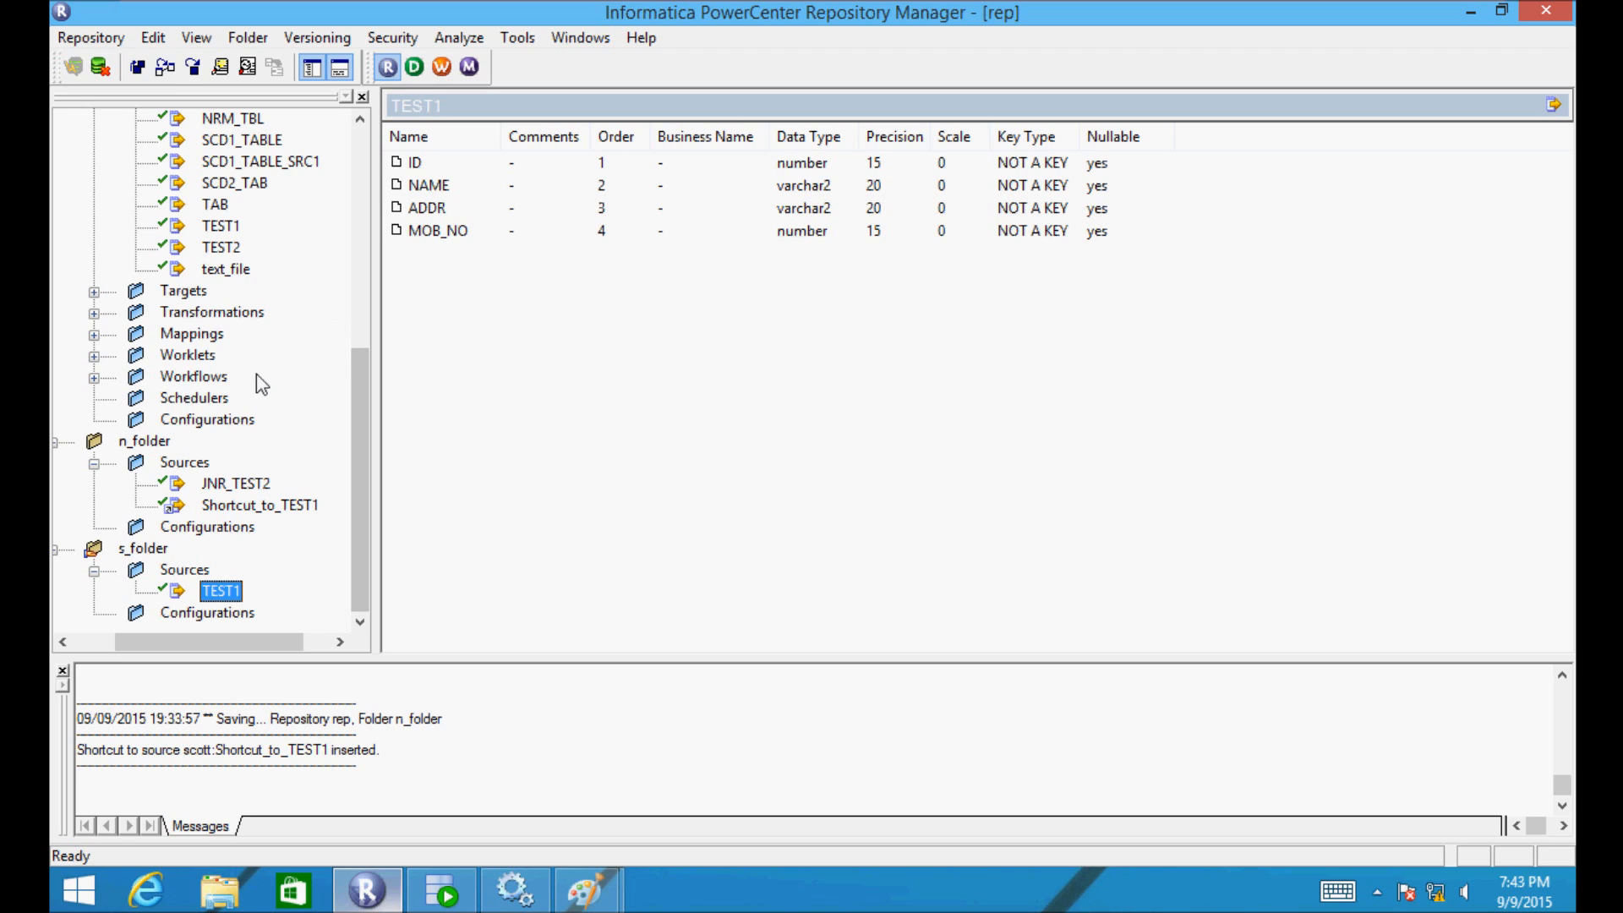
- Drag the TEST1 source onto s_folder and confirm the copy
{"action": "left_click", "coordinate": [211, 226]}
{"action": "left_click_drag", "start_coordinate": [173, 298], "coordinate": [158, 551]}
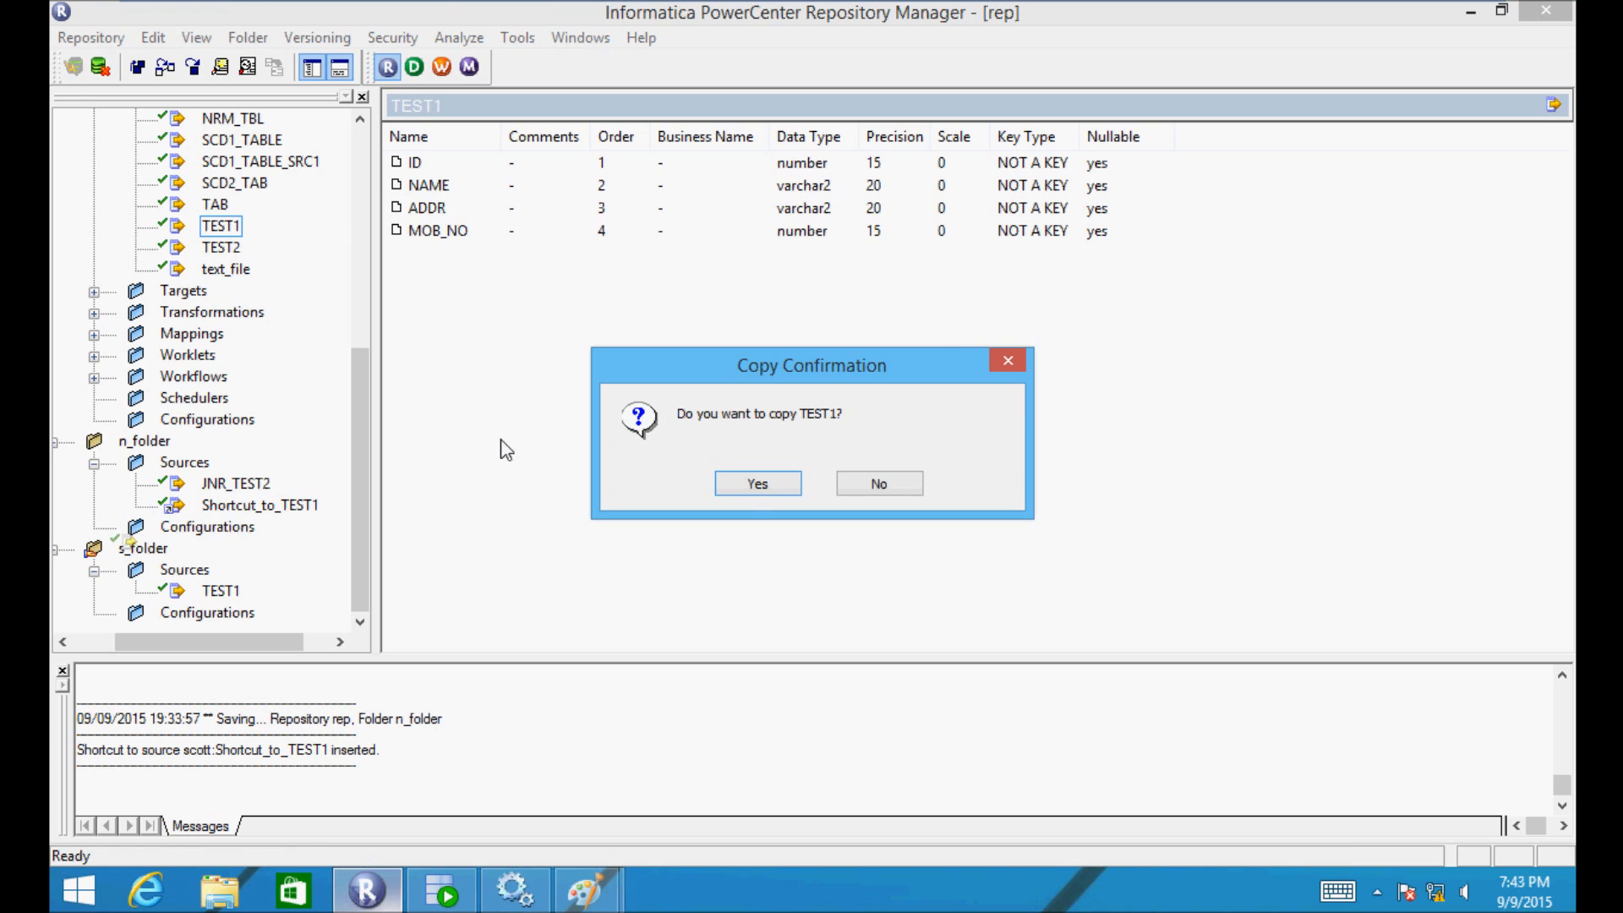
{"action": "left_click", "coordinate": [755, 484]}
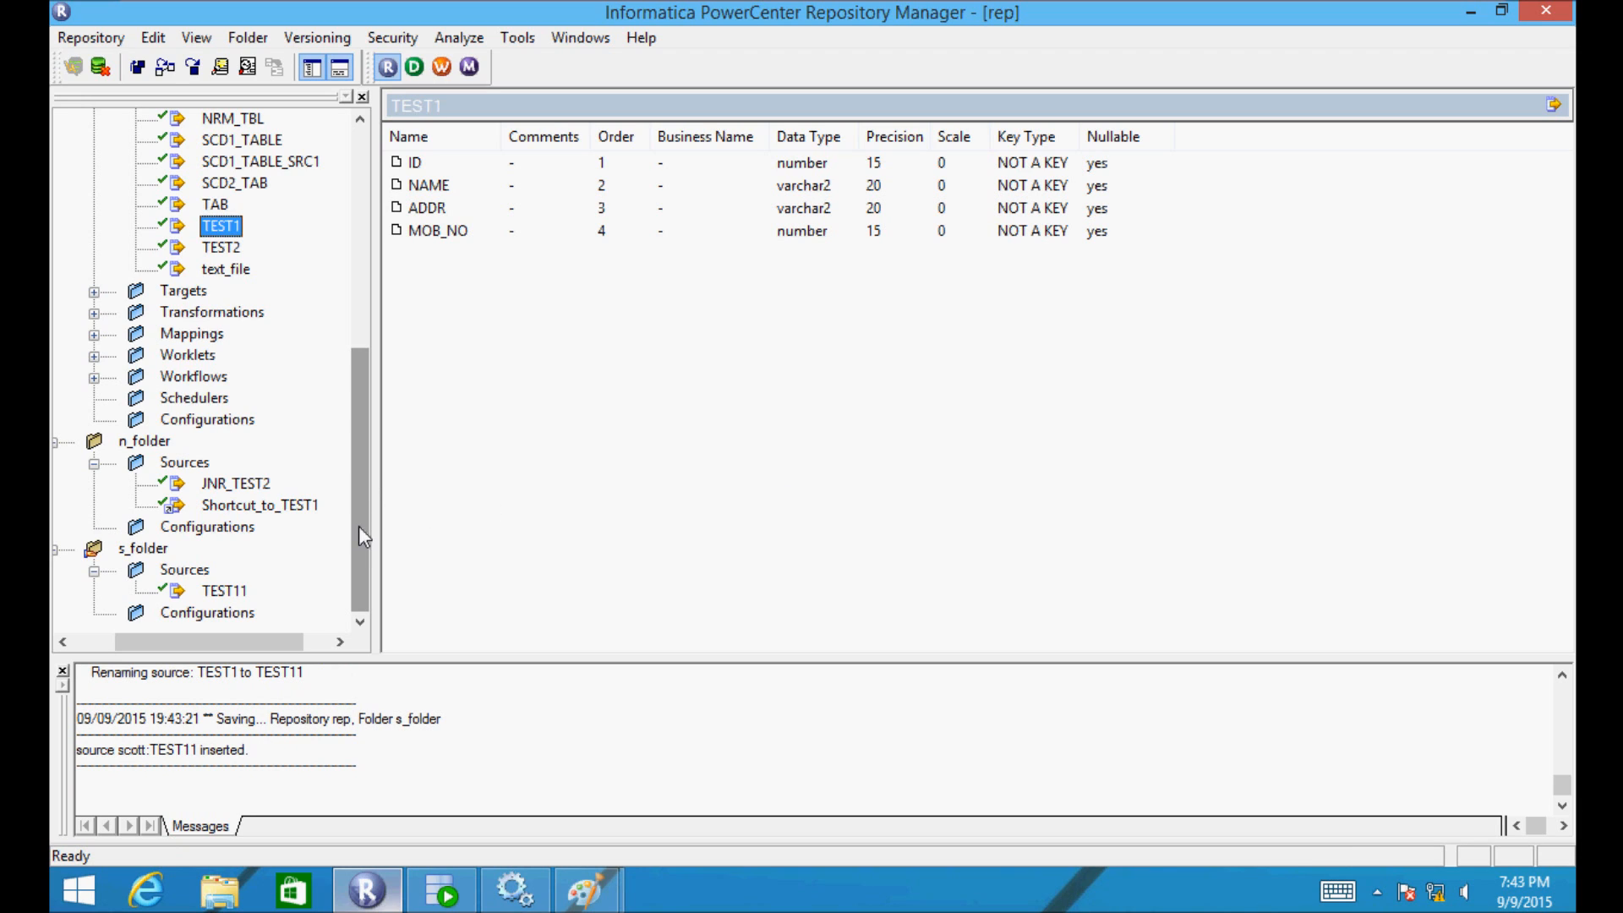
- Expand s_folder's Sources to verify TEST11, then drag SCD2_TAB onto s_folder
{"action": "left_click", "coordinate": [94, 571]}
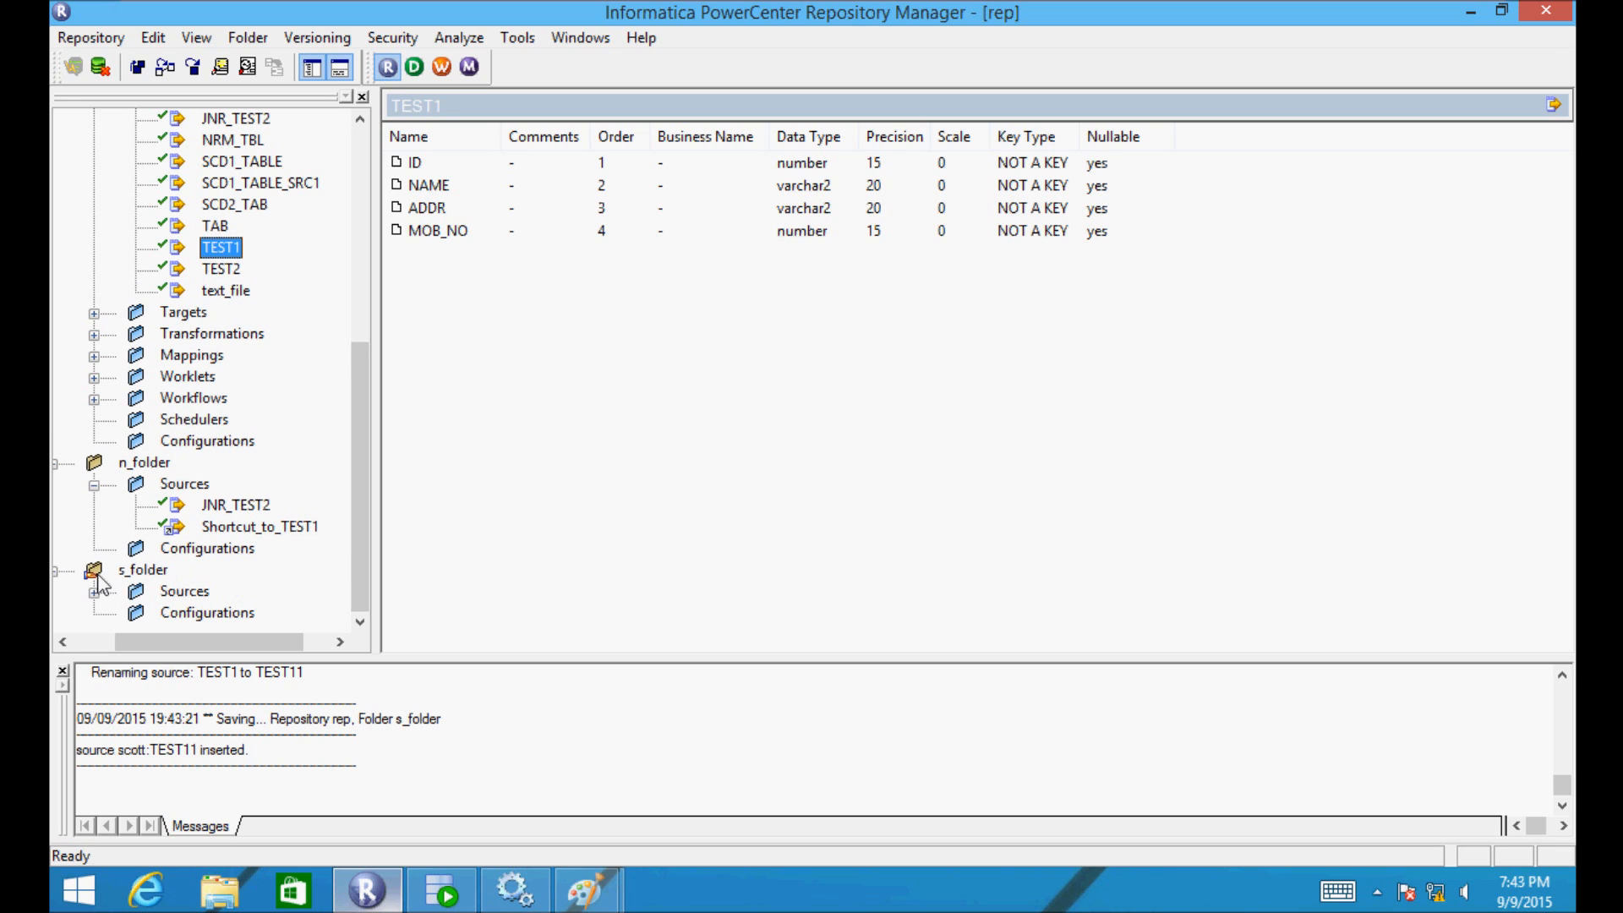
{"action": "double_click", "coordinate": [121, 577]}
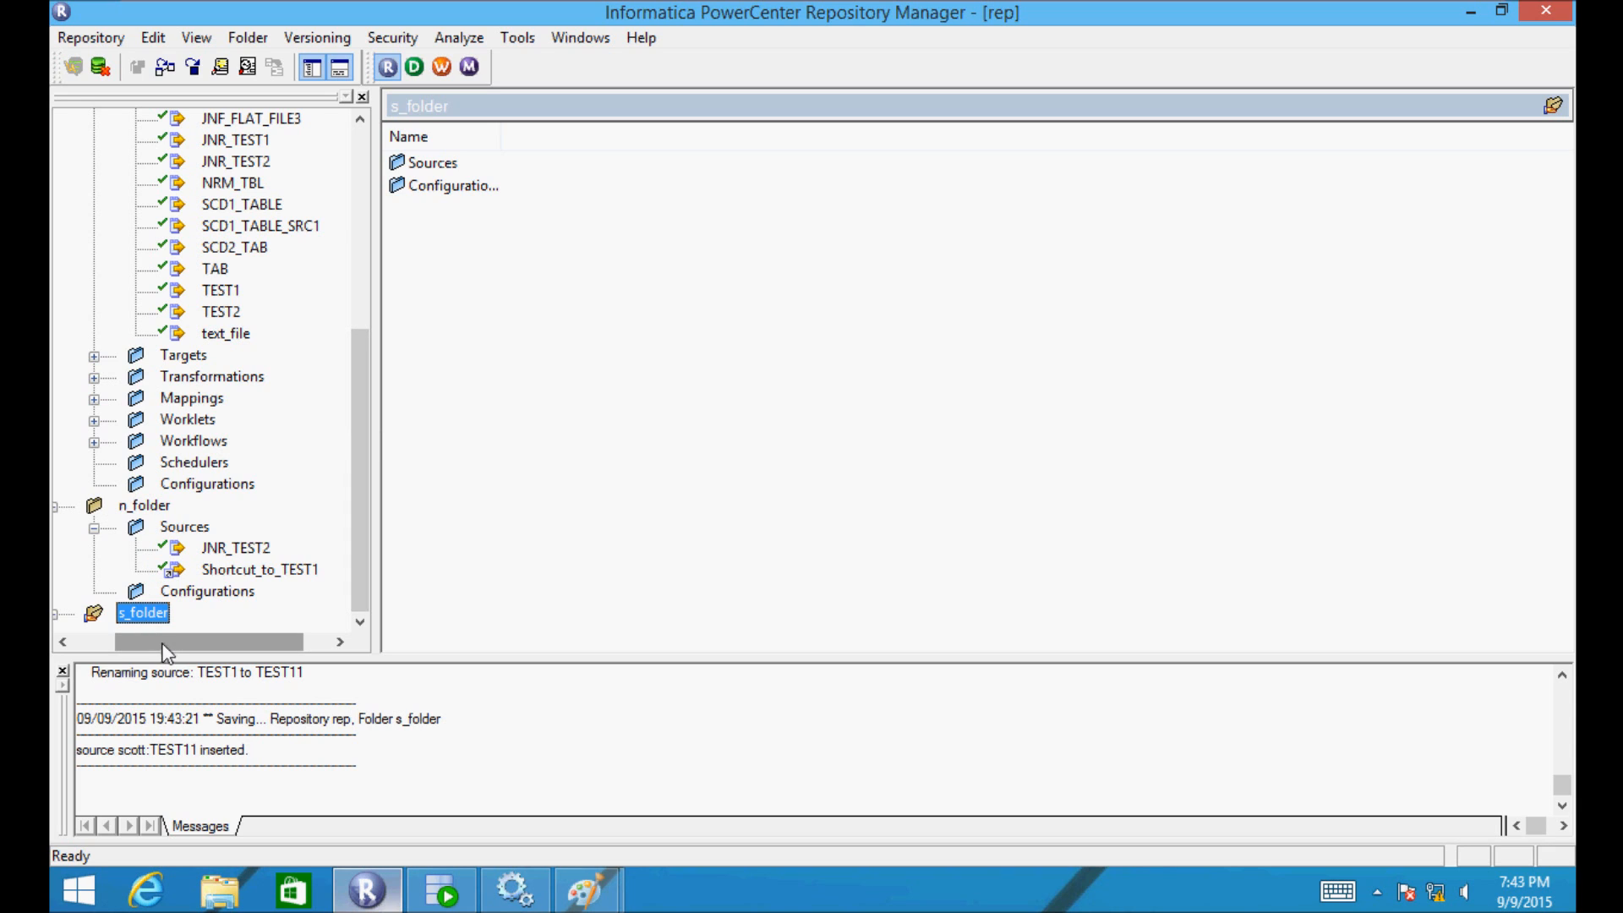
{"action": "left_click_drag", "start_coordinate": [163, 651], "coordinate": [130, 648]}
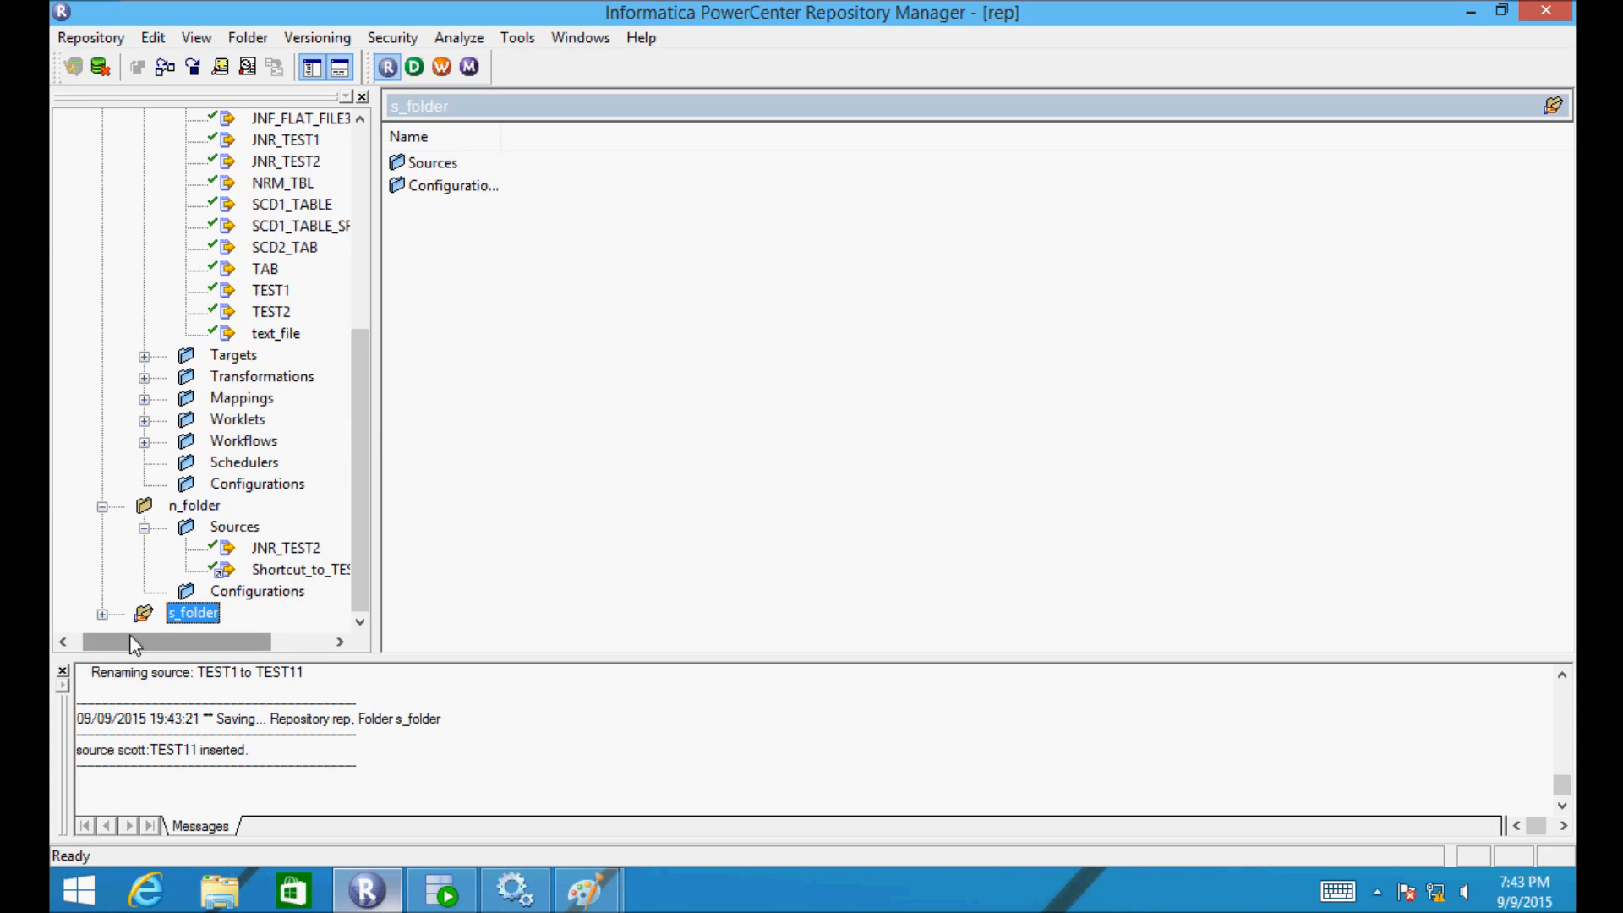
{"action": "left_click", "coordinate": [101, 507]}
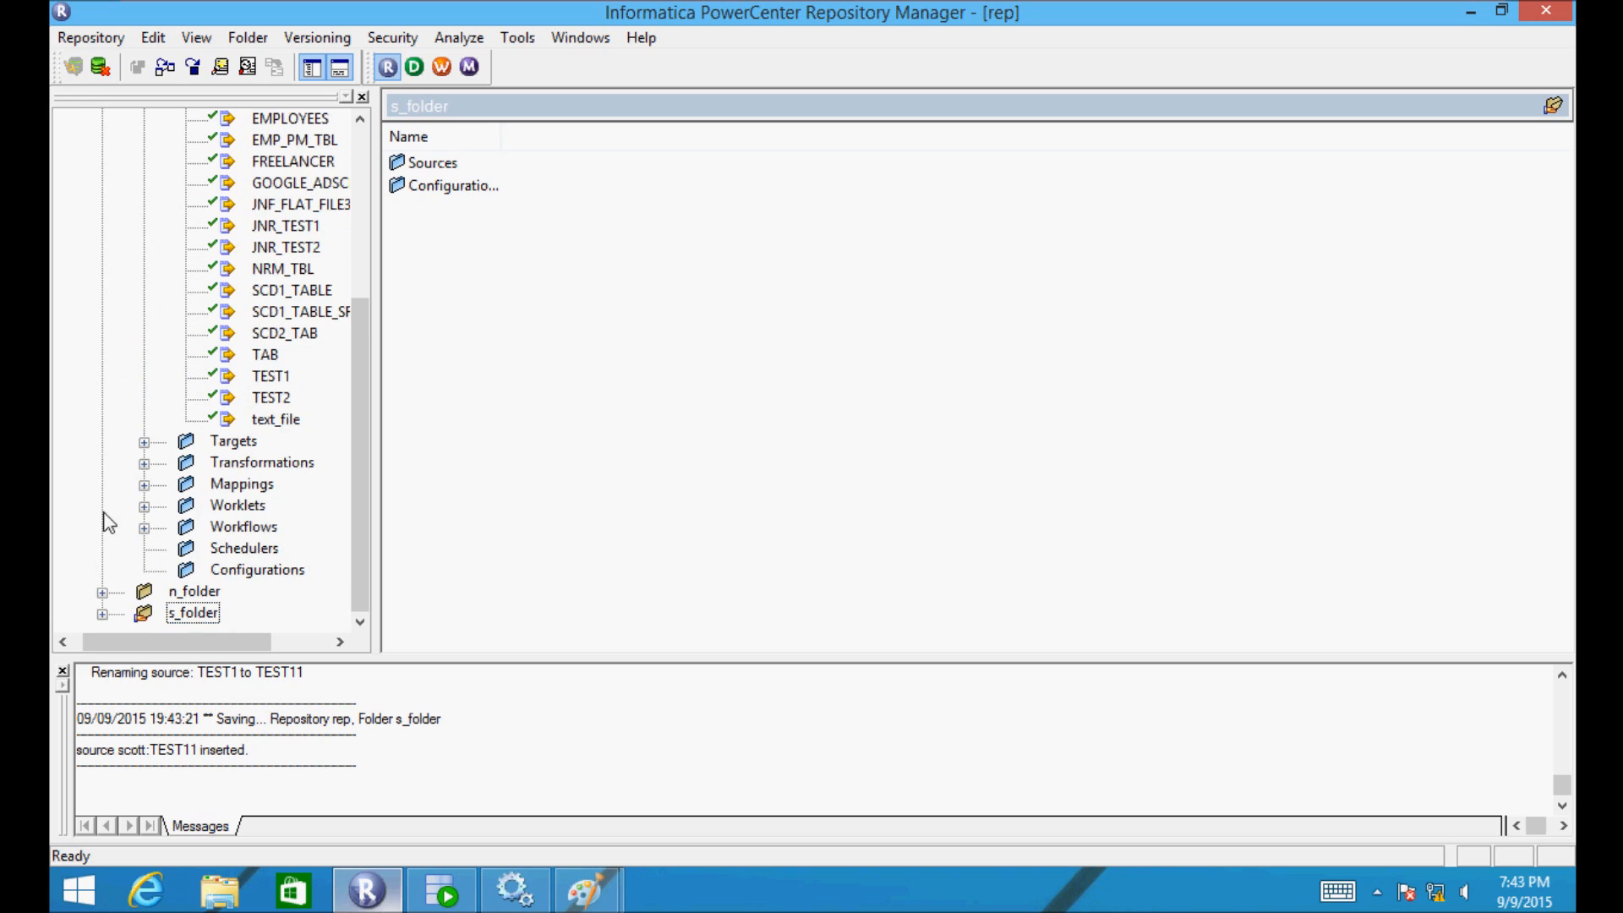
{"action": "left_click", "coordinate": [102, 614]}
{"action": "left_click", "coordinate": [144, 591]}
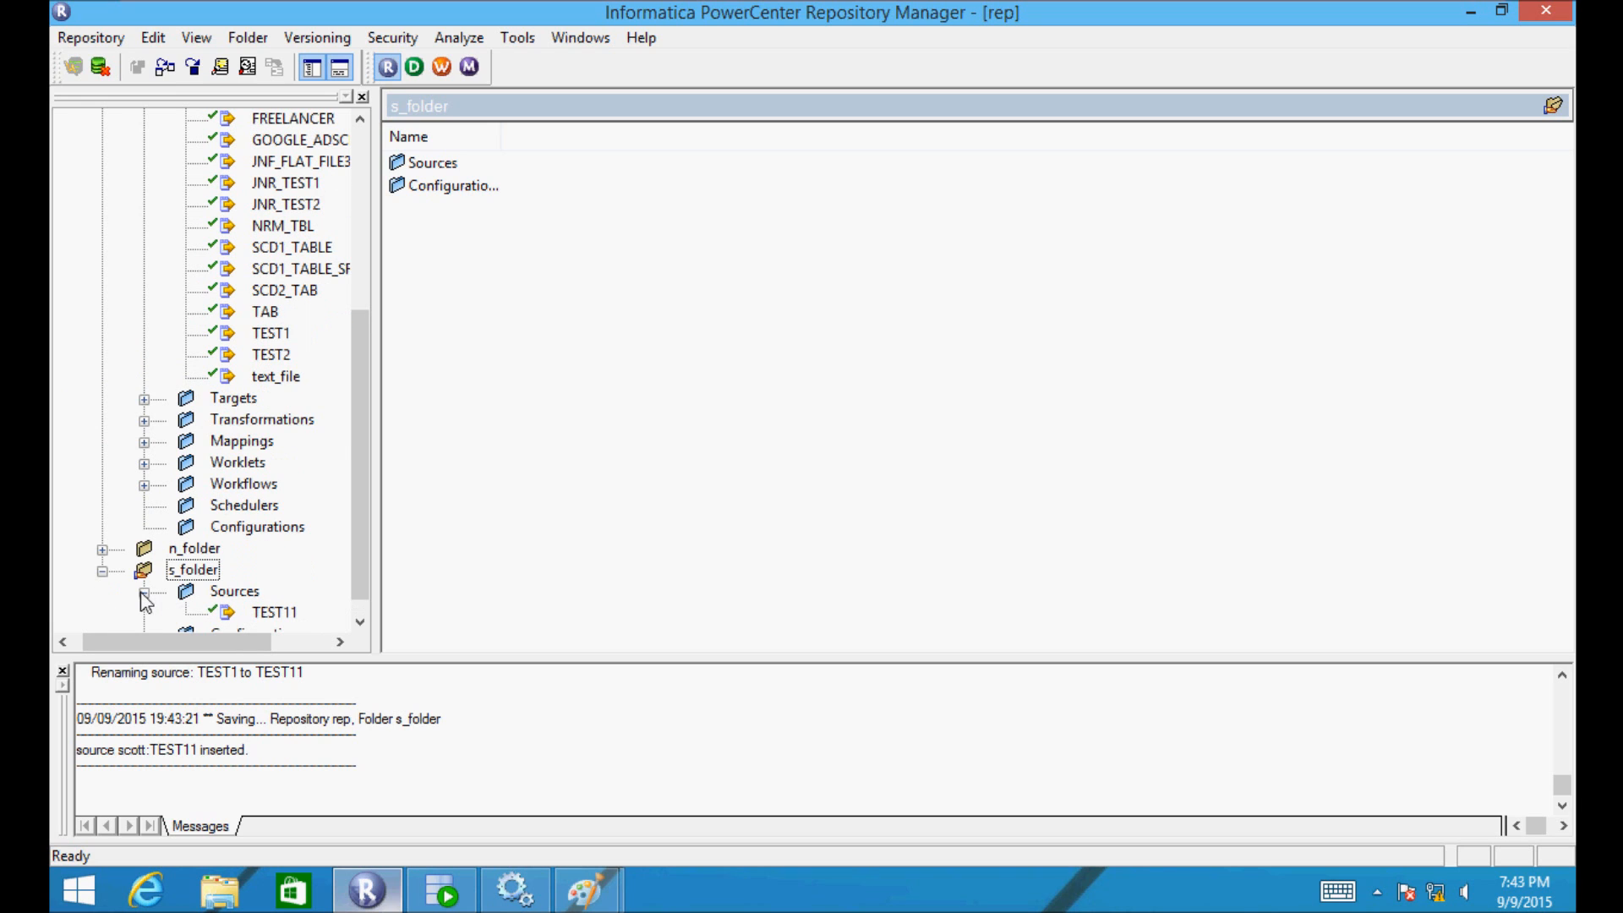
{"action": "left_click_drag", "start_coordinate": [364, 545], "coordinate": [359, 605]}
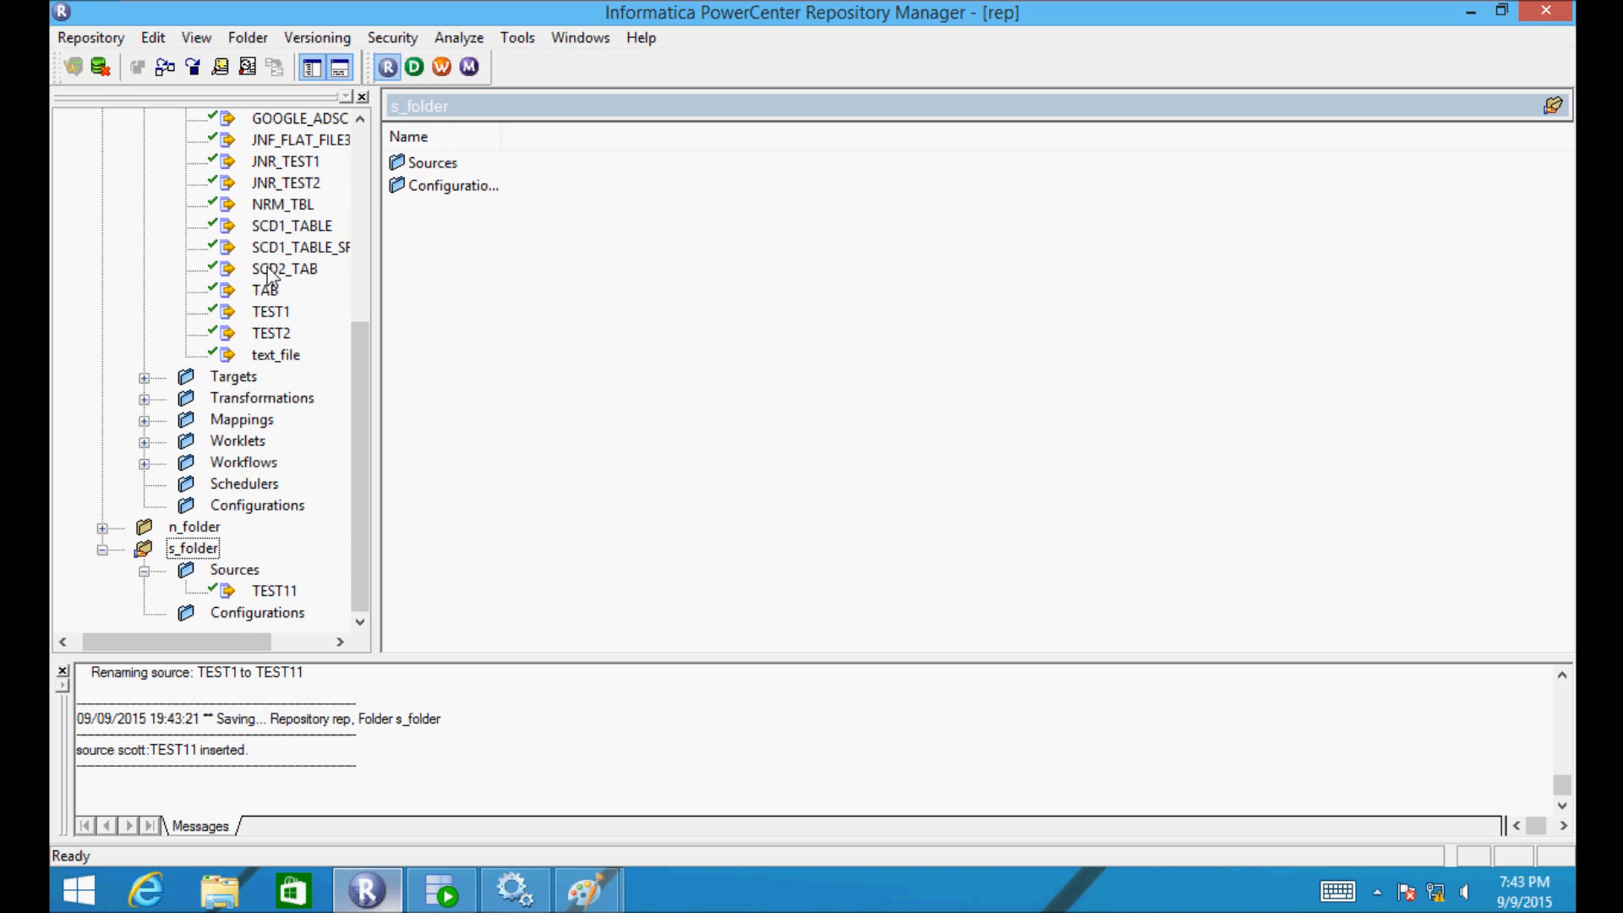
{"action": "left_click_drag", "start_coordinate": [267, 269], "coordinate": [184, 548]}
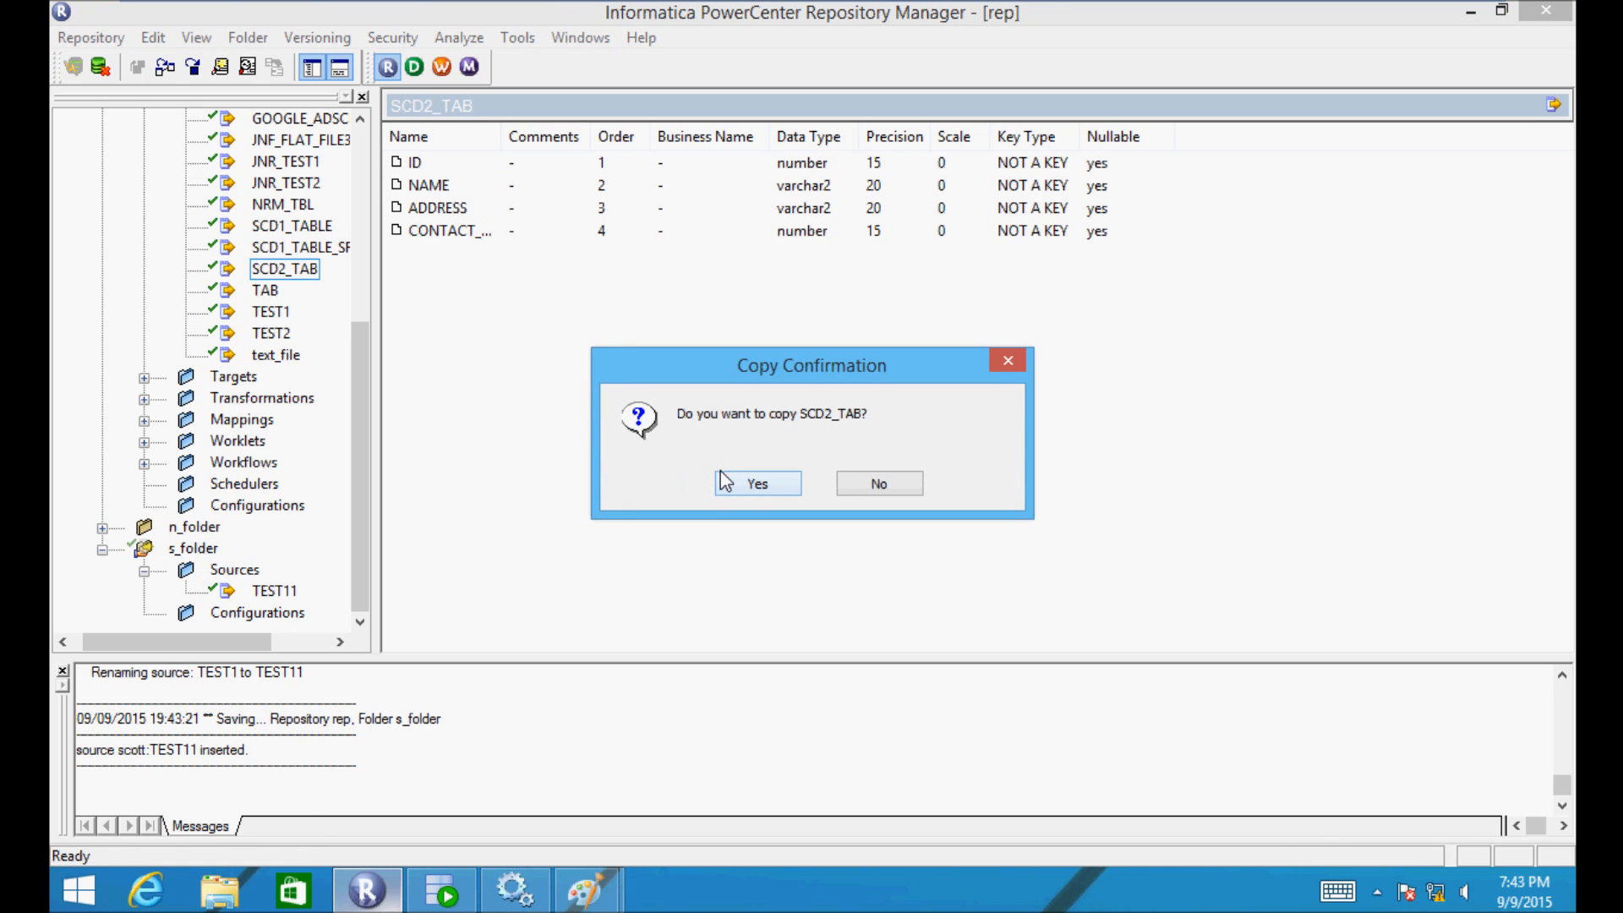
- Confirm copying SCD2_TAB into s_folder and launch PowerCenter Designer
{"action": "left_click", "coordinate": [755, 484]}
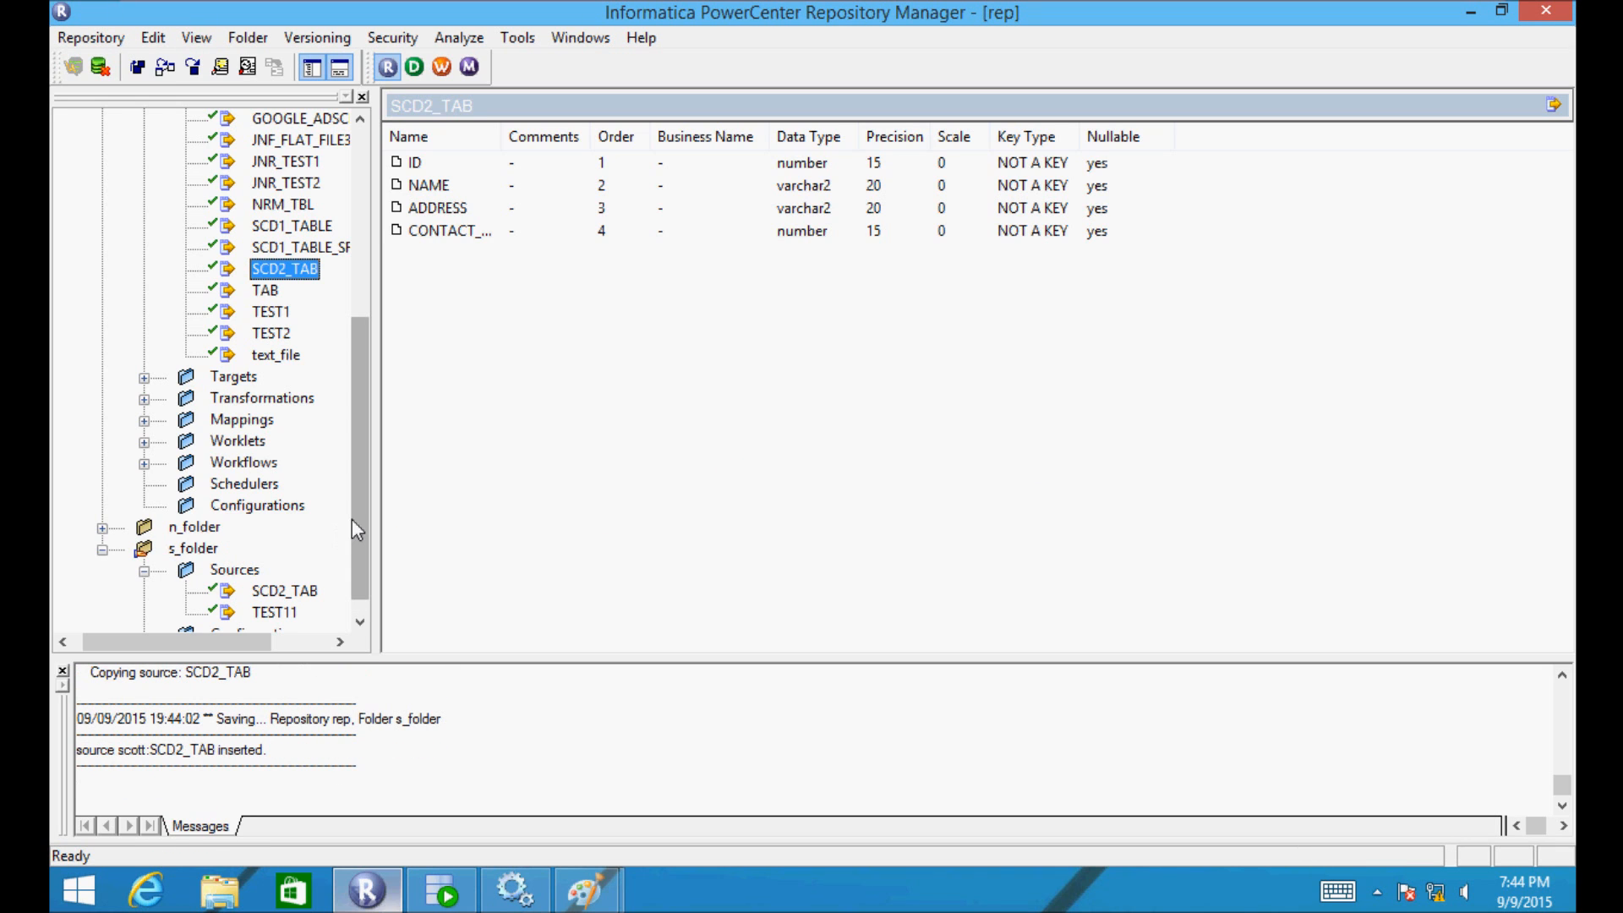
{"action": "left_click_drag", "start_coordinate": [358, 519], "coordinate": [359, 551]}
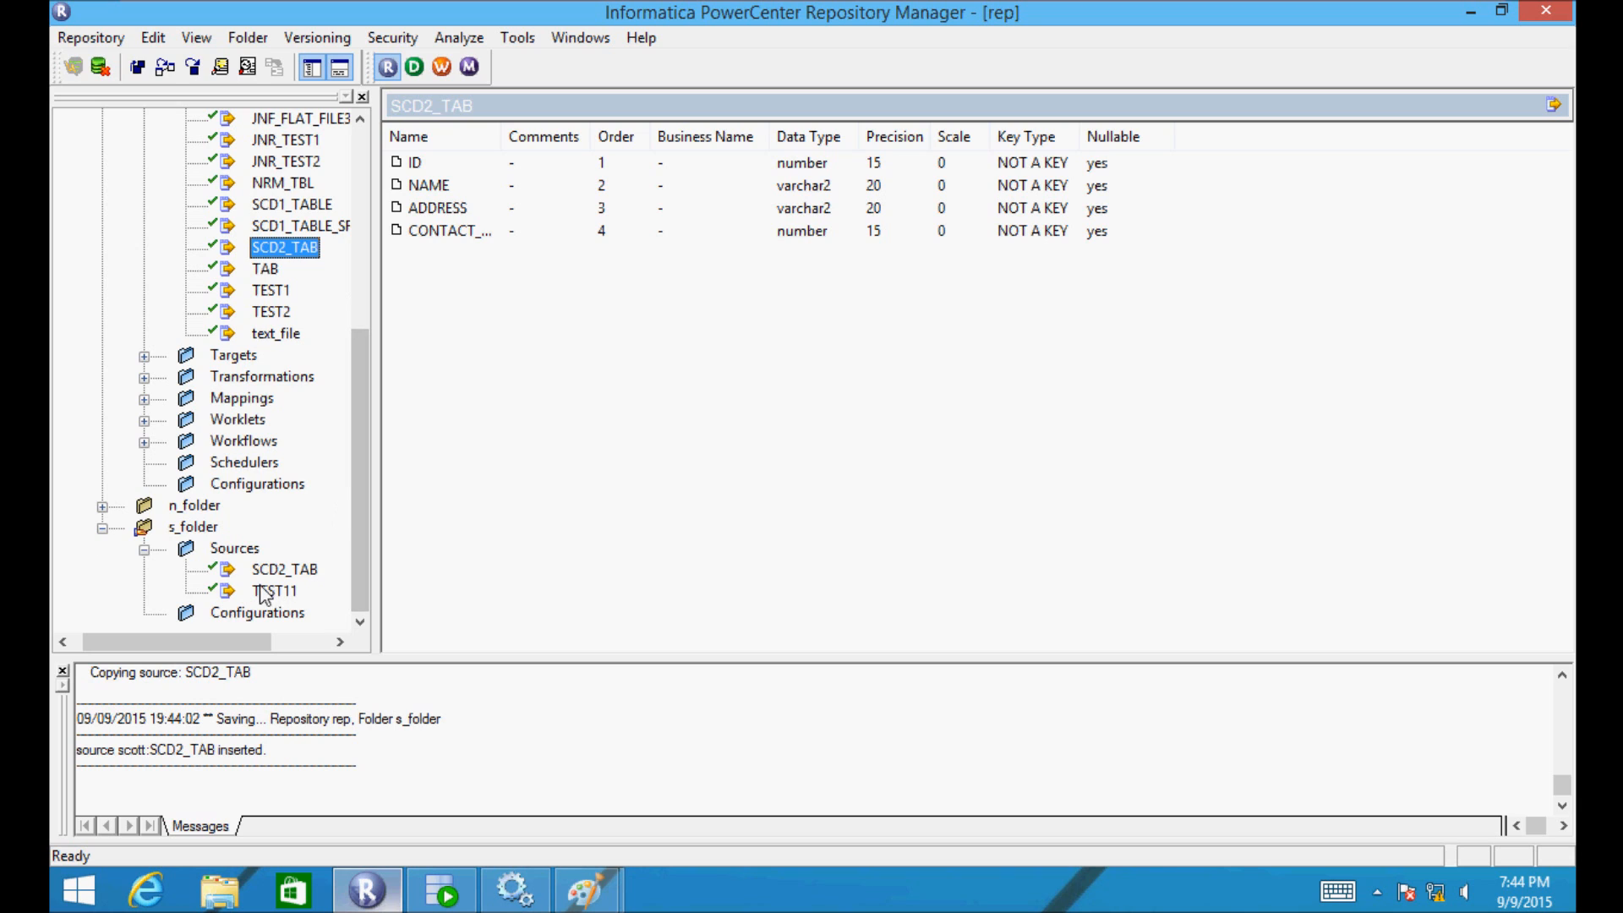
{"action": "left_click", "coordinate": [413, 68]}
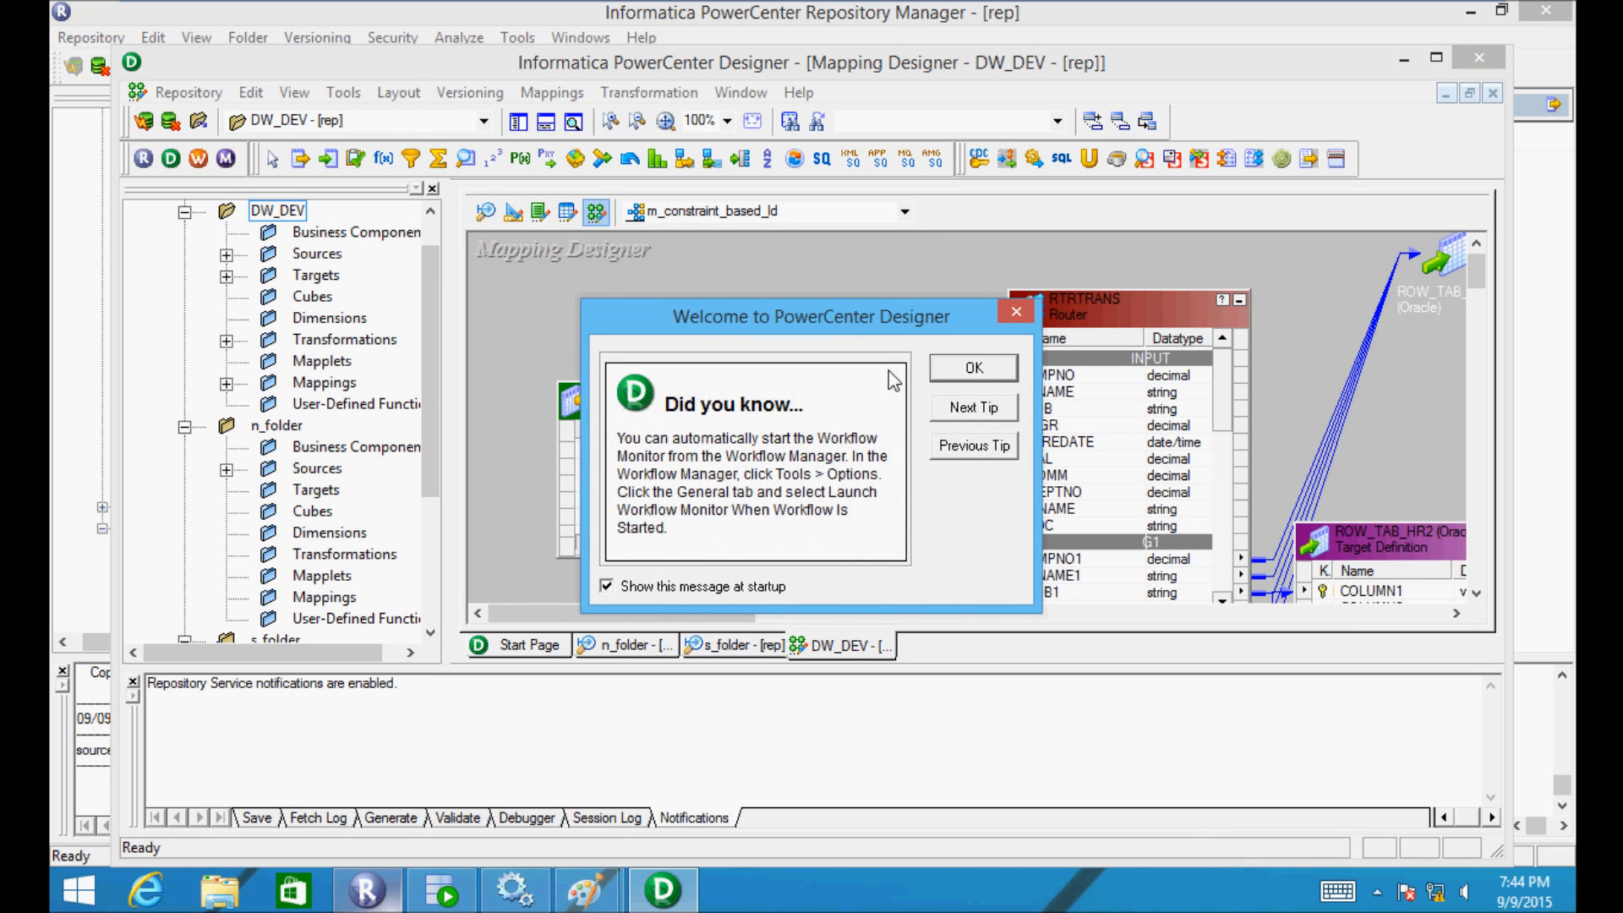
- Dismiss the welcome tip, maximize Designer, and browse n_folder's pm and scott sources
{"action": "left_click", "coordinate": [972, 367]}
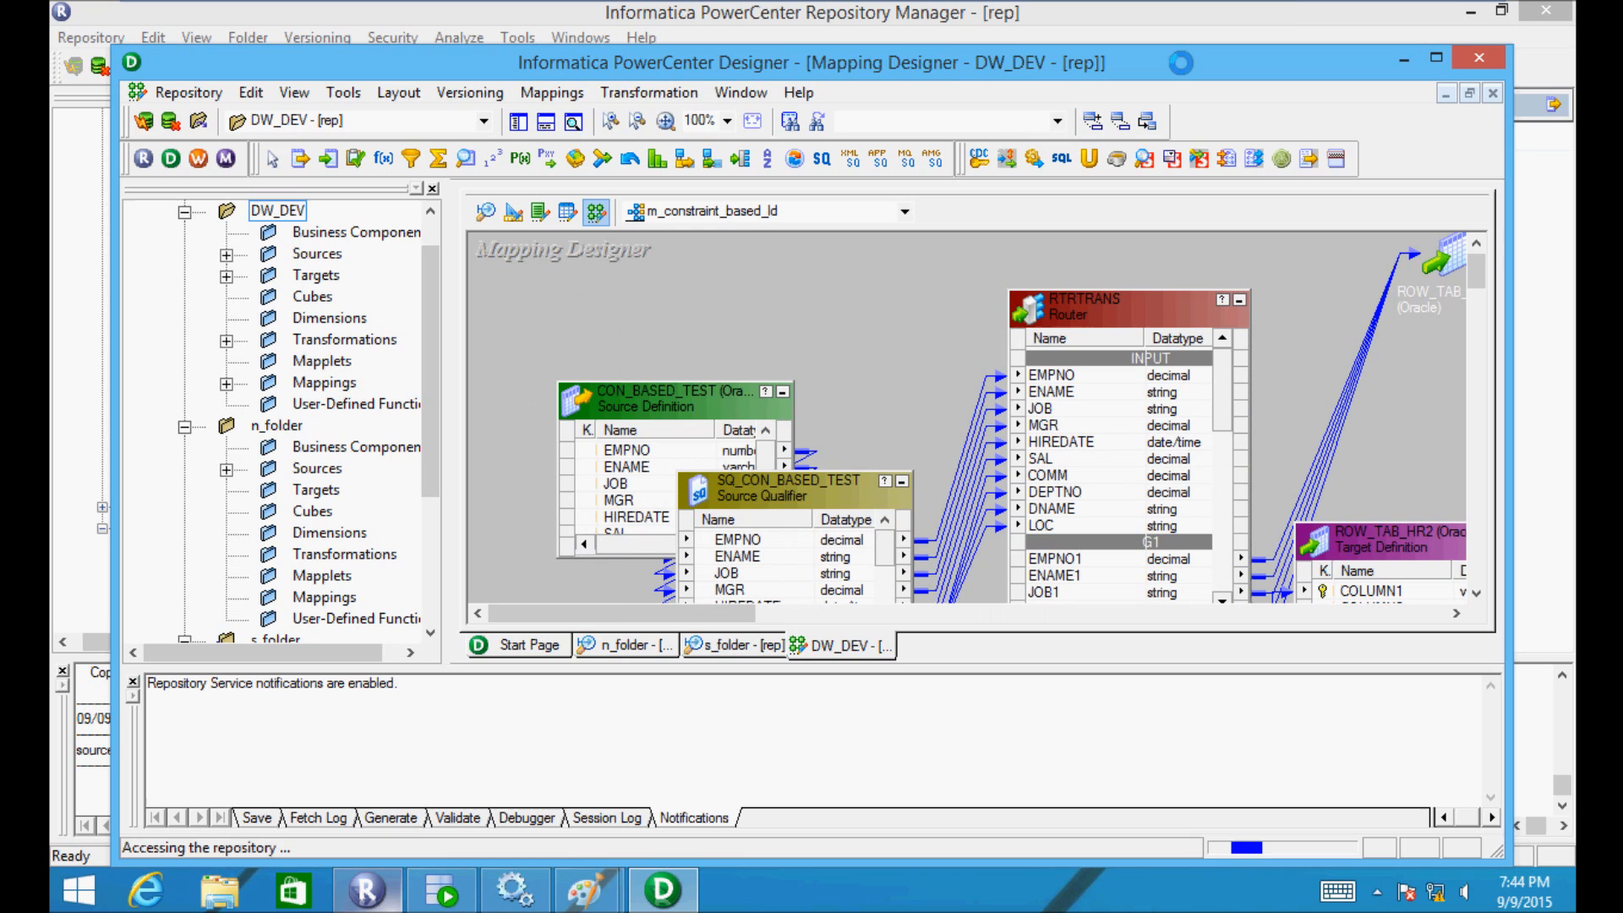
{"action": "left_click", "coordinate": [1438, 59]}
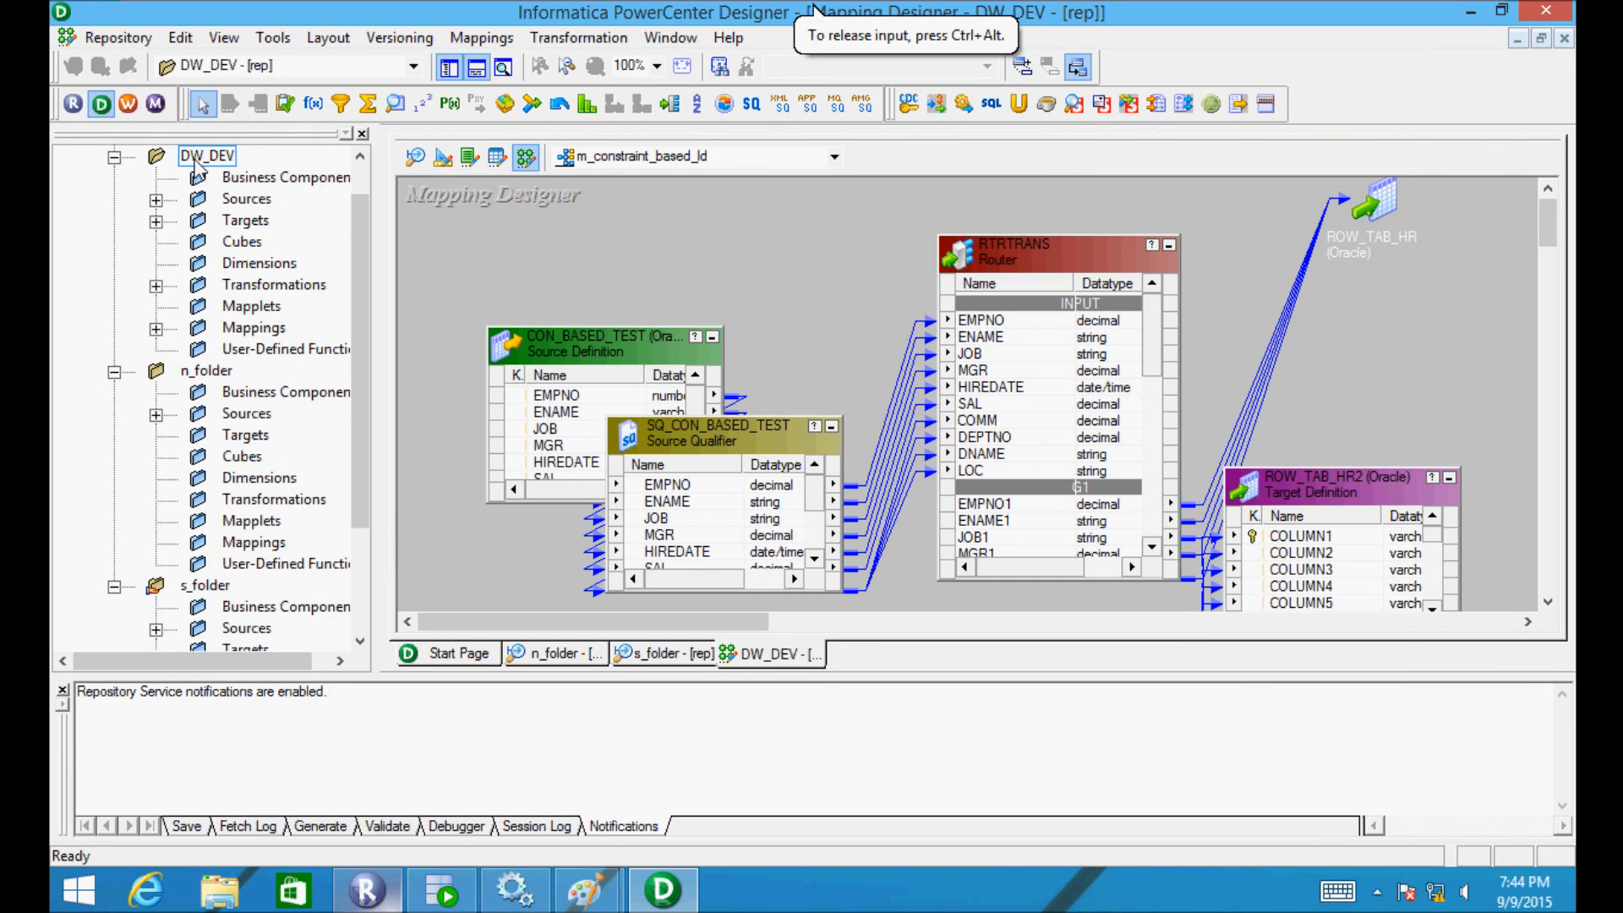
{"action": "double_click", "coordinate": [212, 157]}
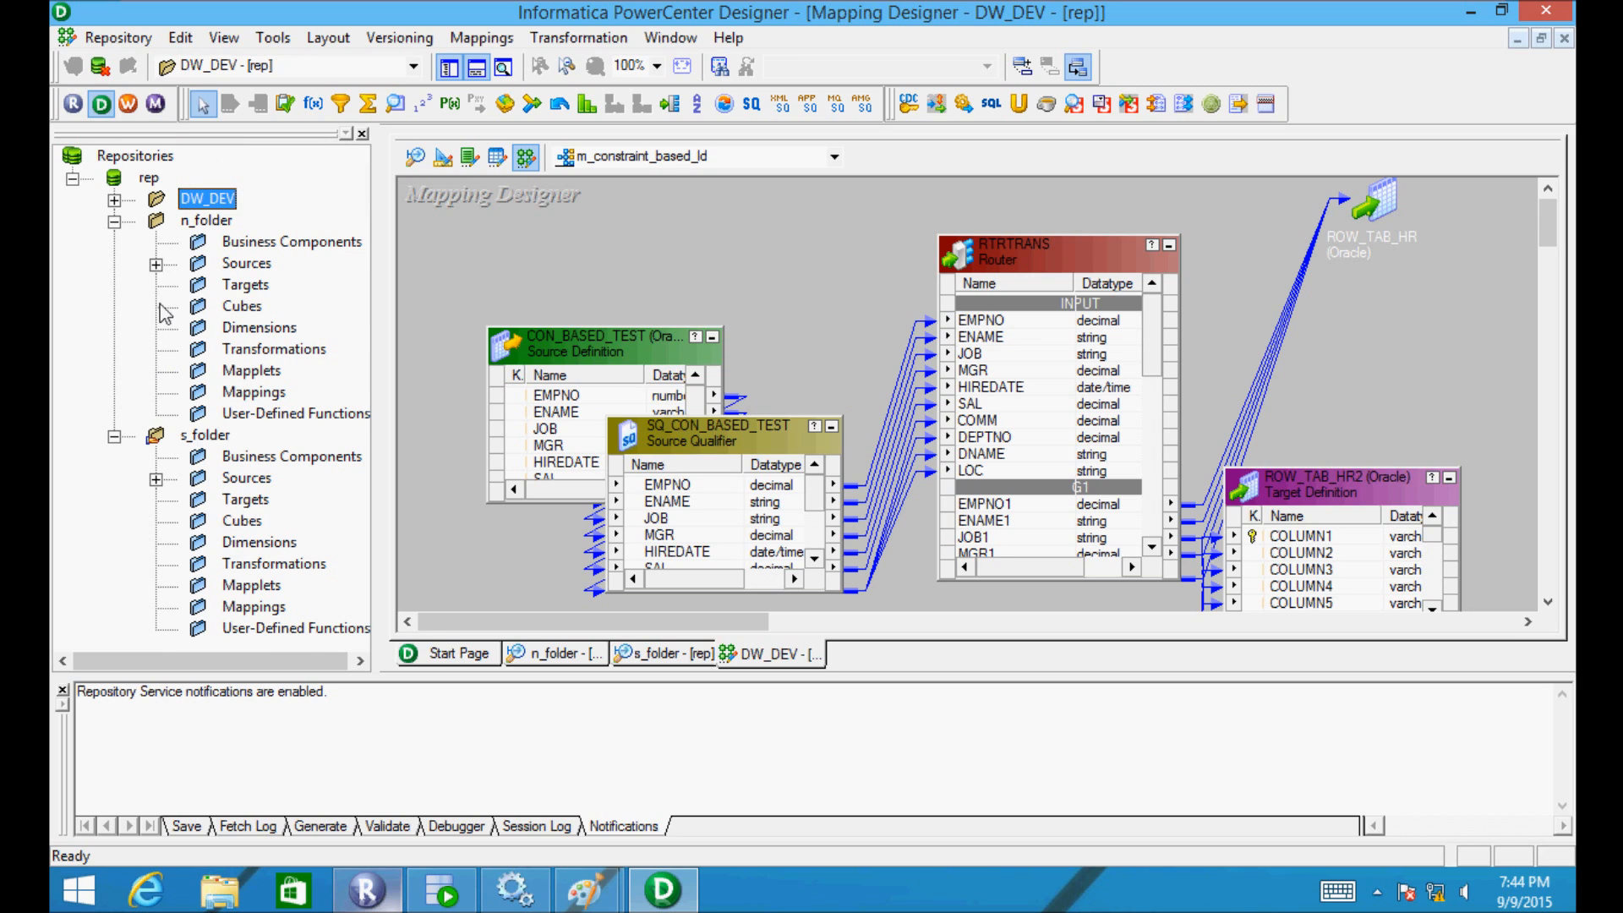
{"action": "left_click", "coordinate": [156, 265]}
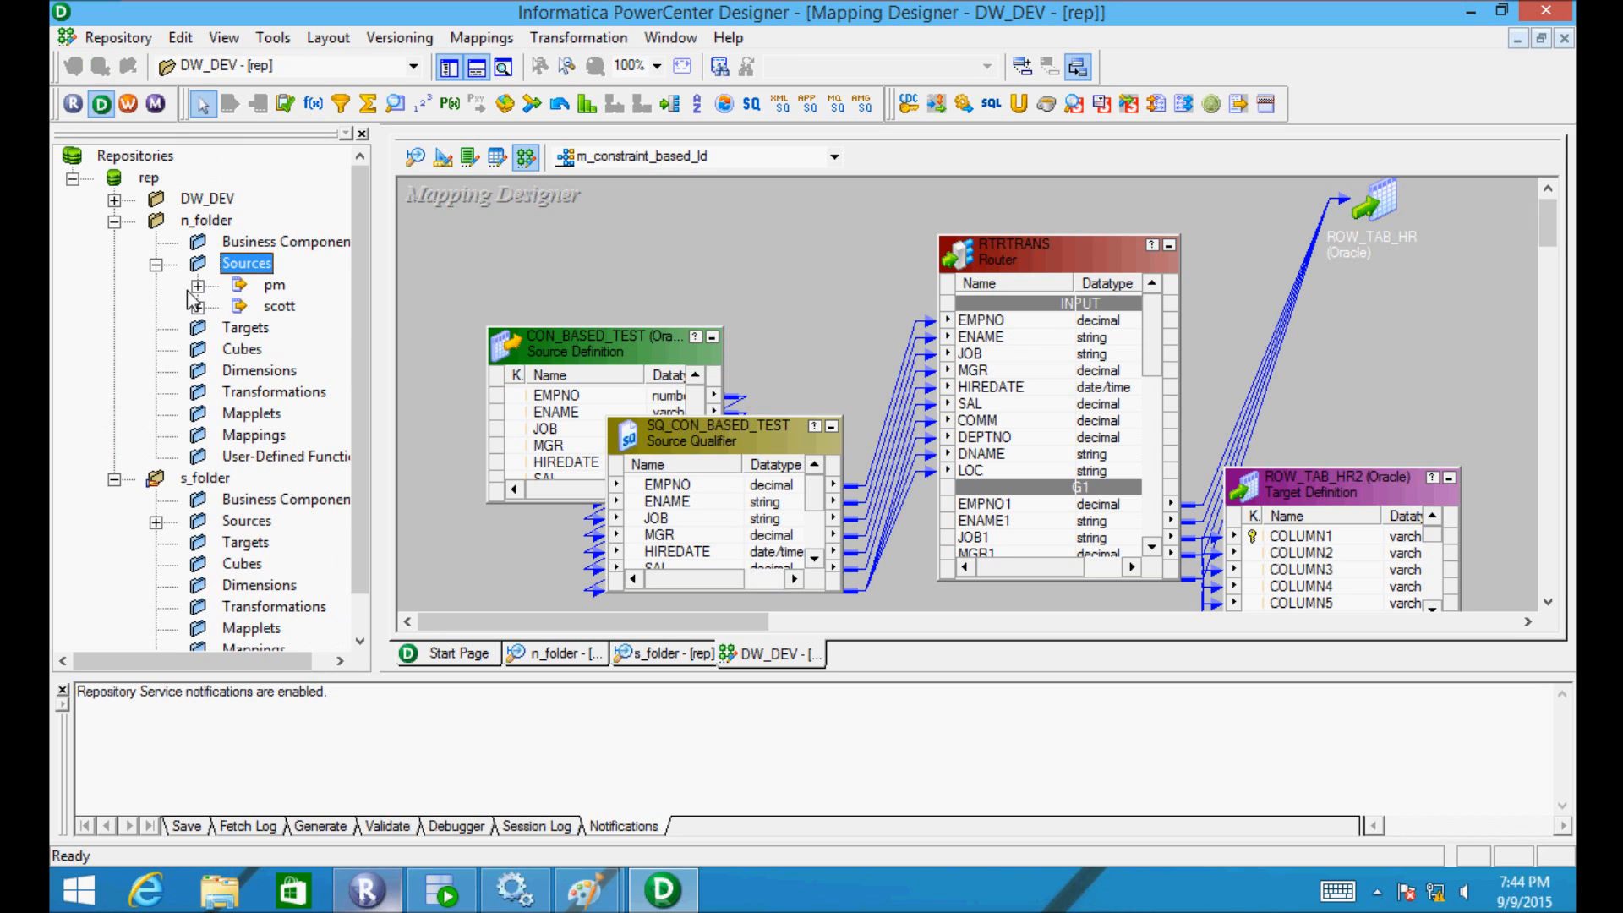
{"action": "left_click", "coordinate": [198, 286]}
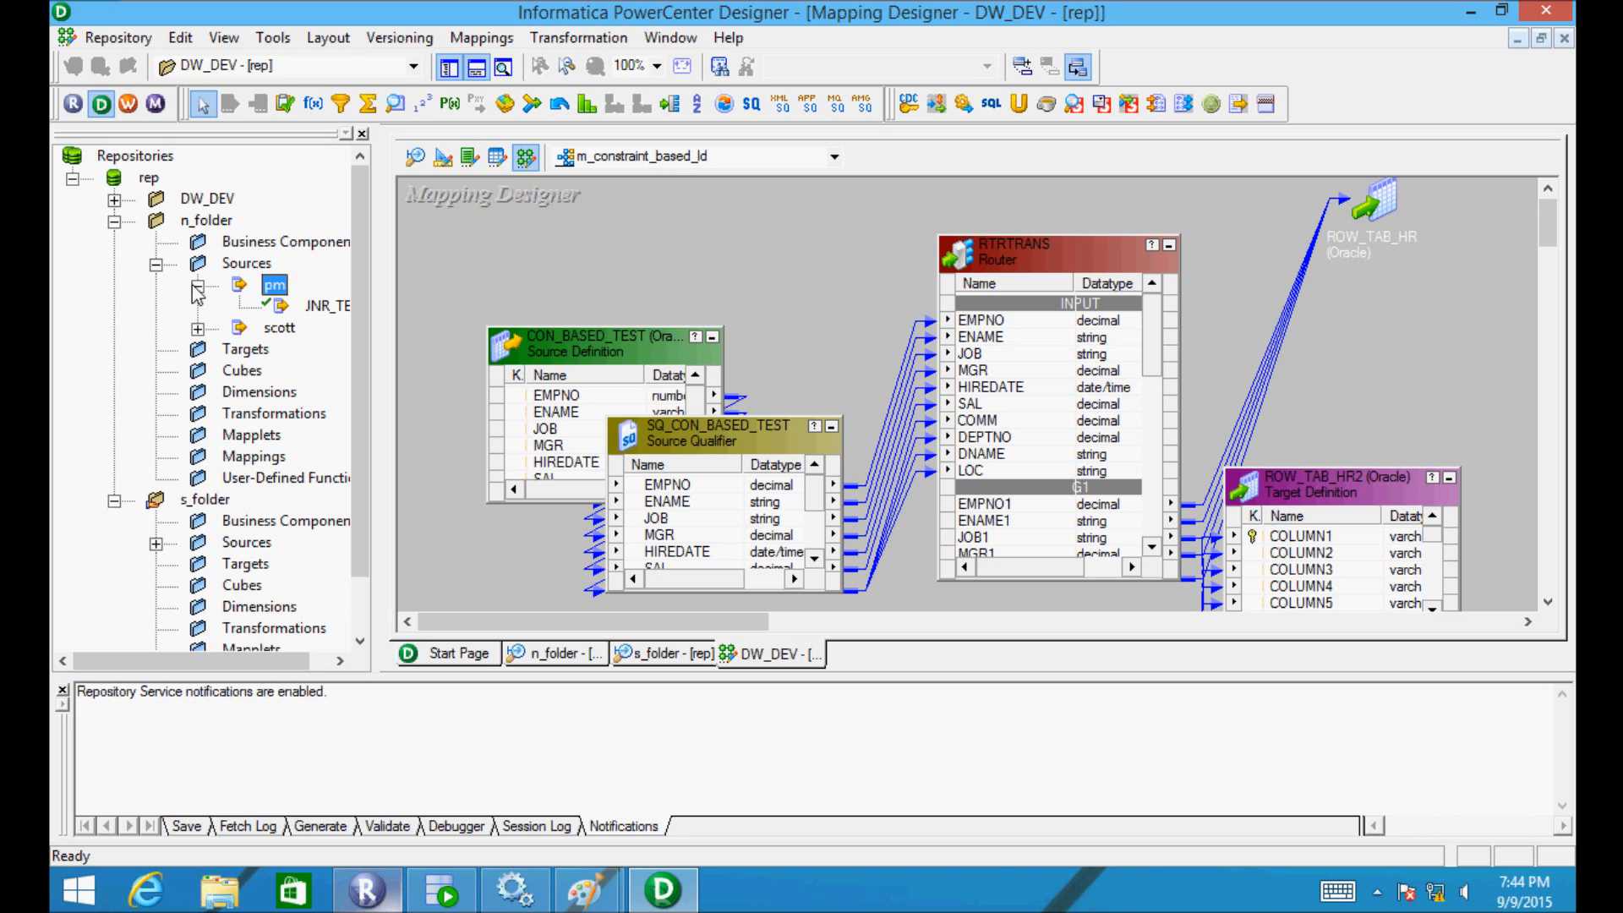
{"action": "left_click", "coordinate": [198, 329]}
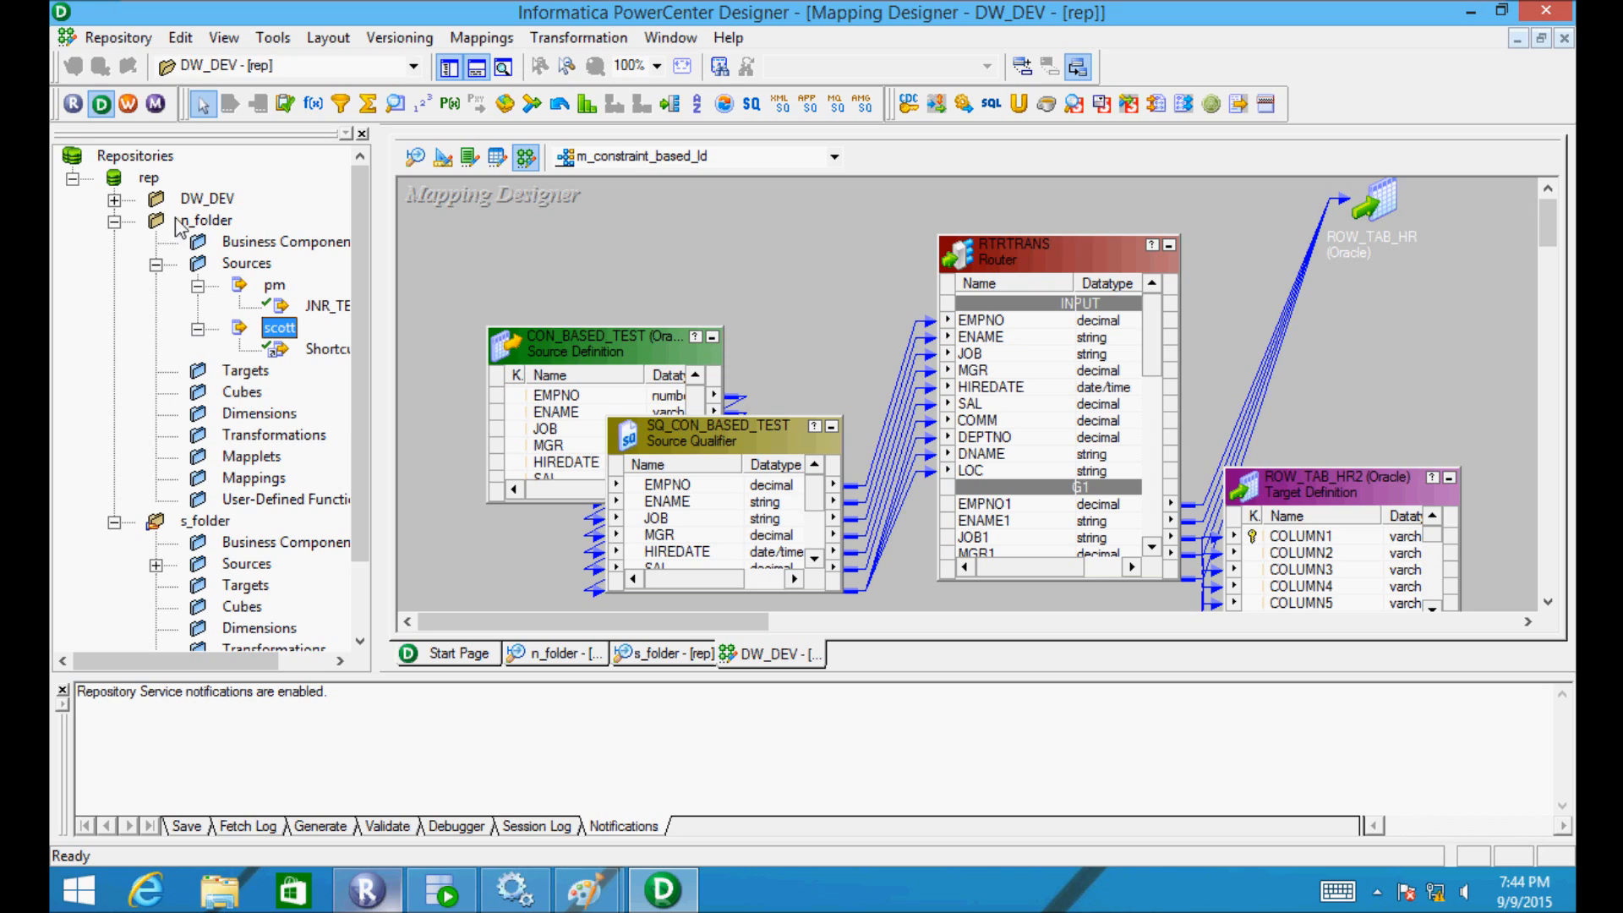
{"action": "left_click", "coordinate": [113, 222]}
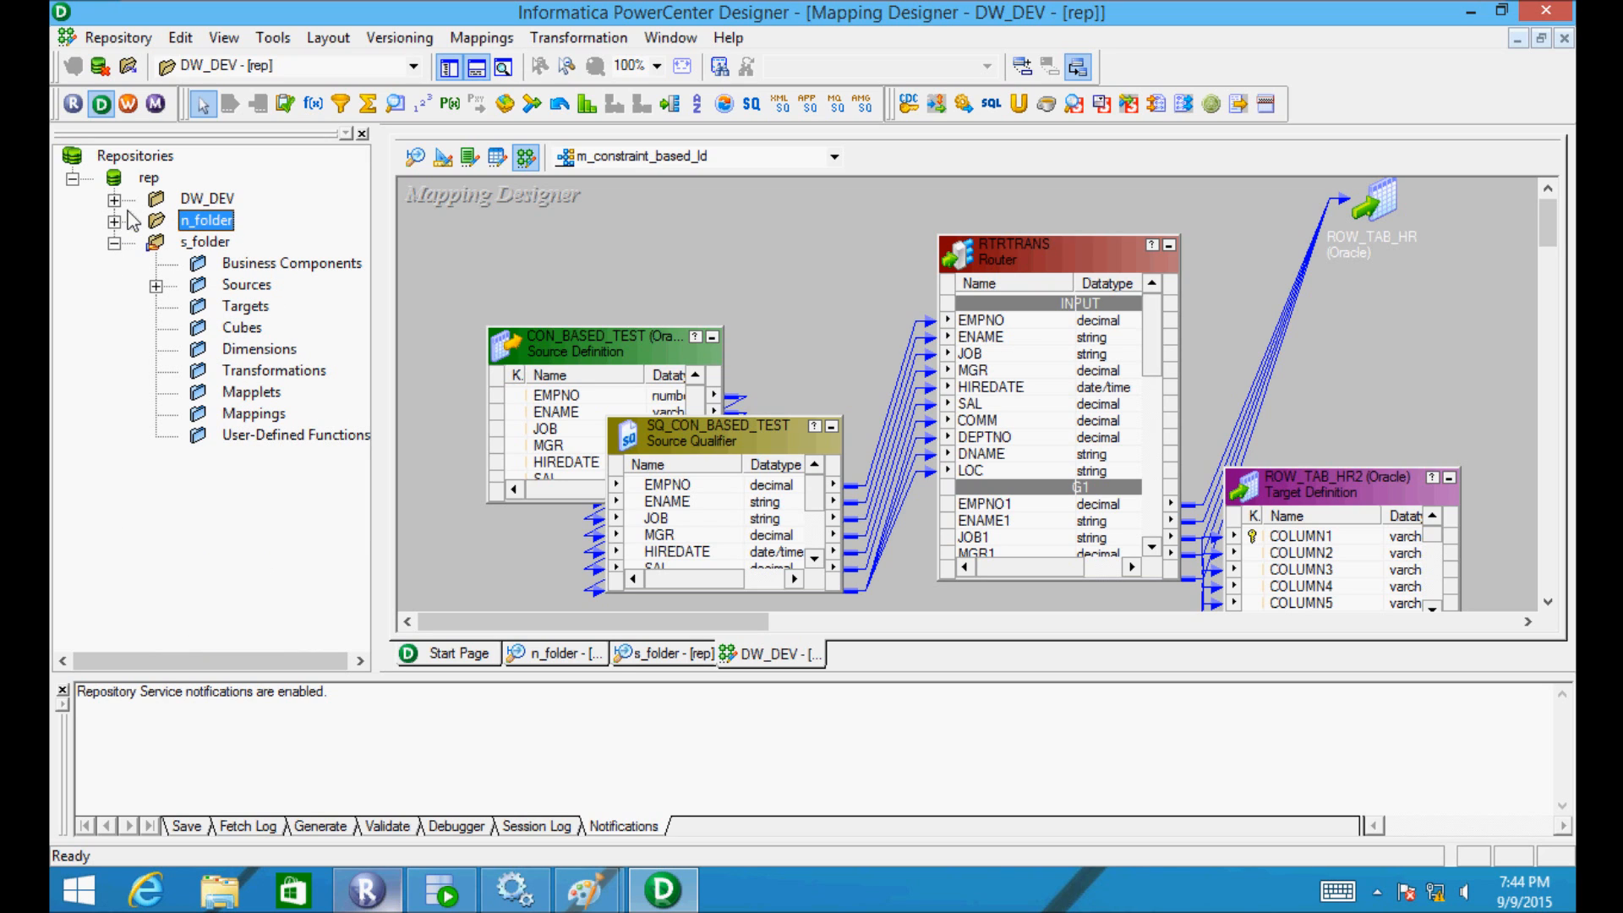
- Expand DW_DEV > Sources > scott in the Navigator
{"action": "left_click", "coordinate": [113, 200]}
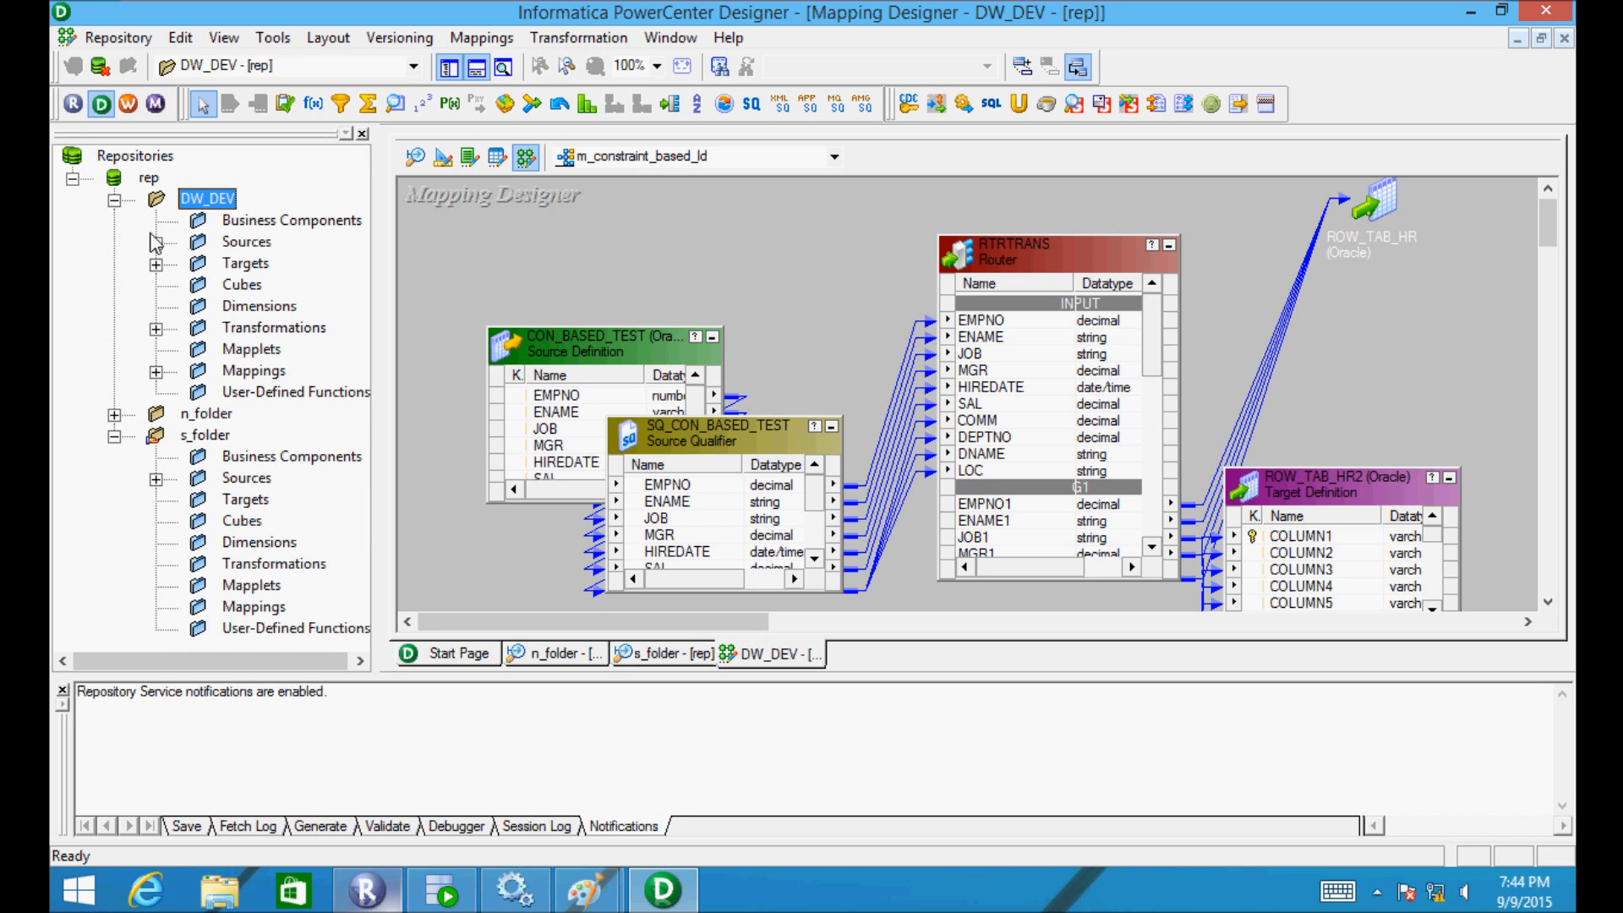
{"action": "left_click", "coordinate": [155, 242]}
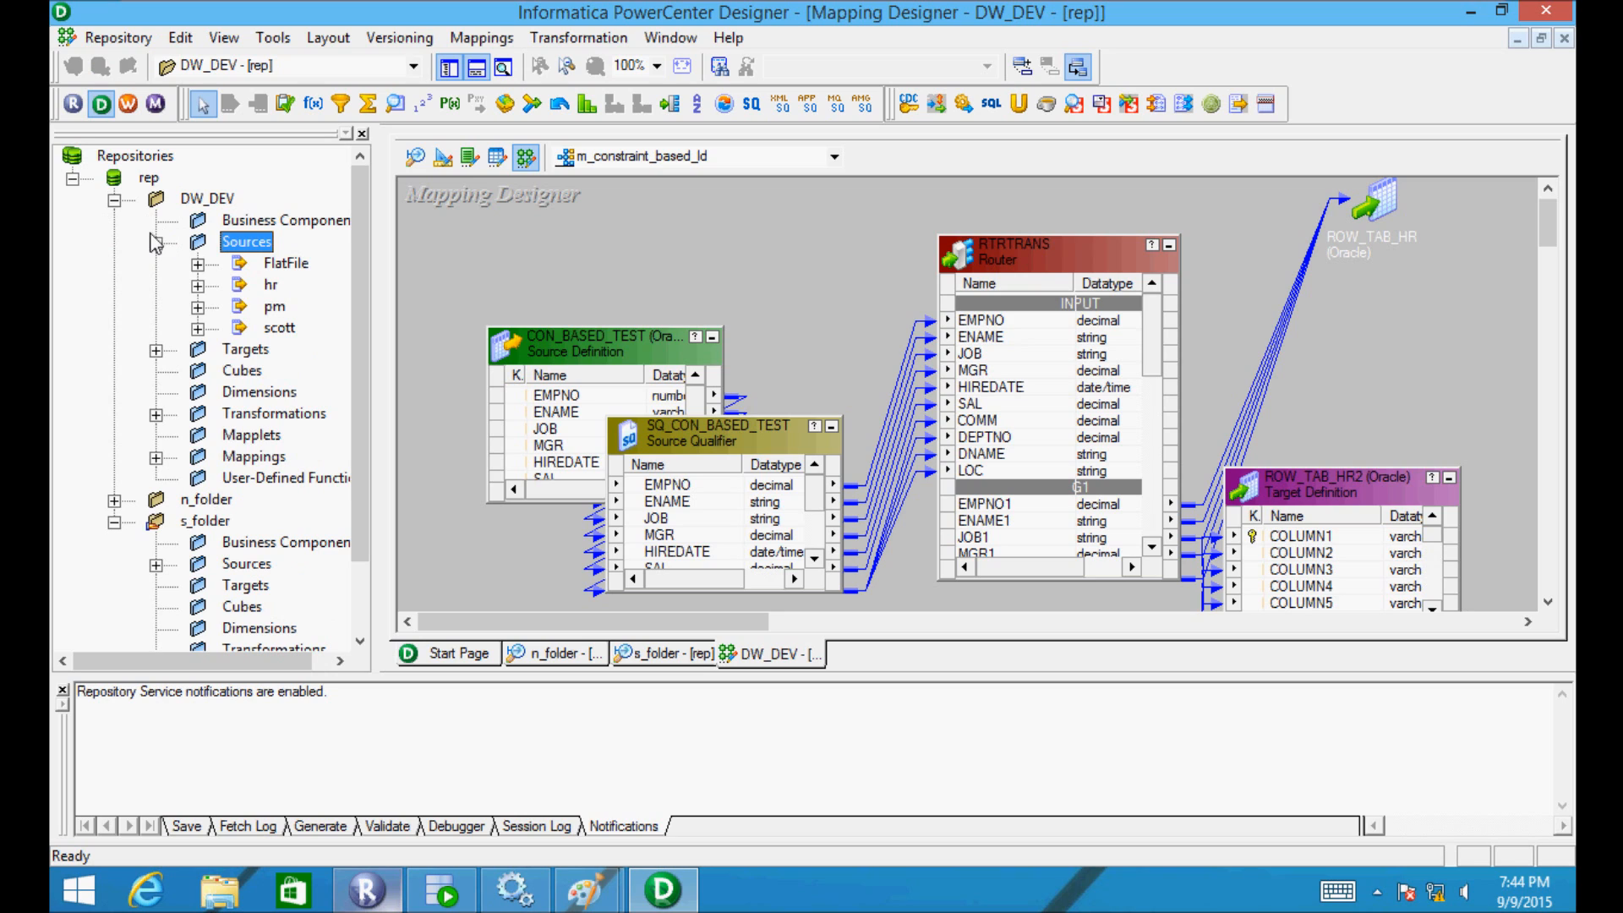
{"action": "left_click", "coordinate": [198, 308]}
{"action": "left_click", "coordinate": [198, 308]}
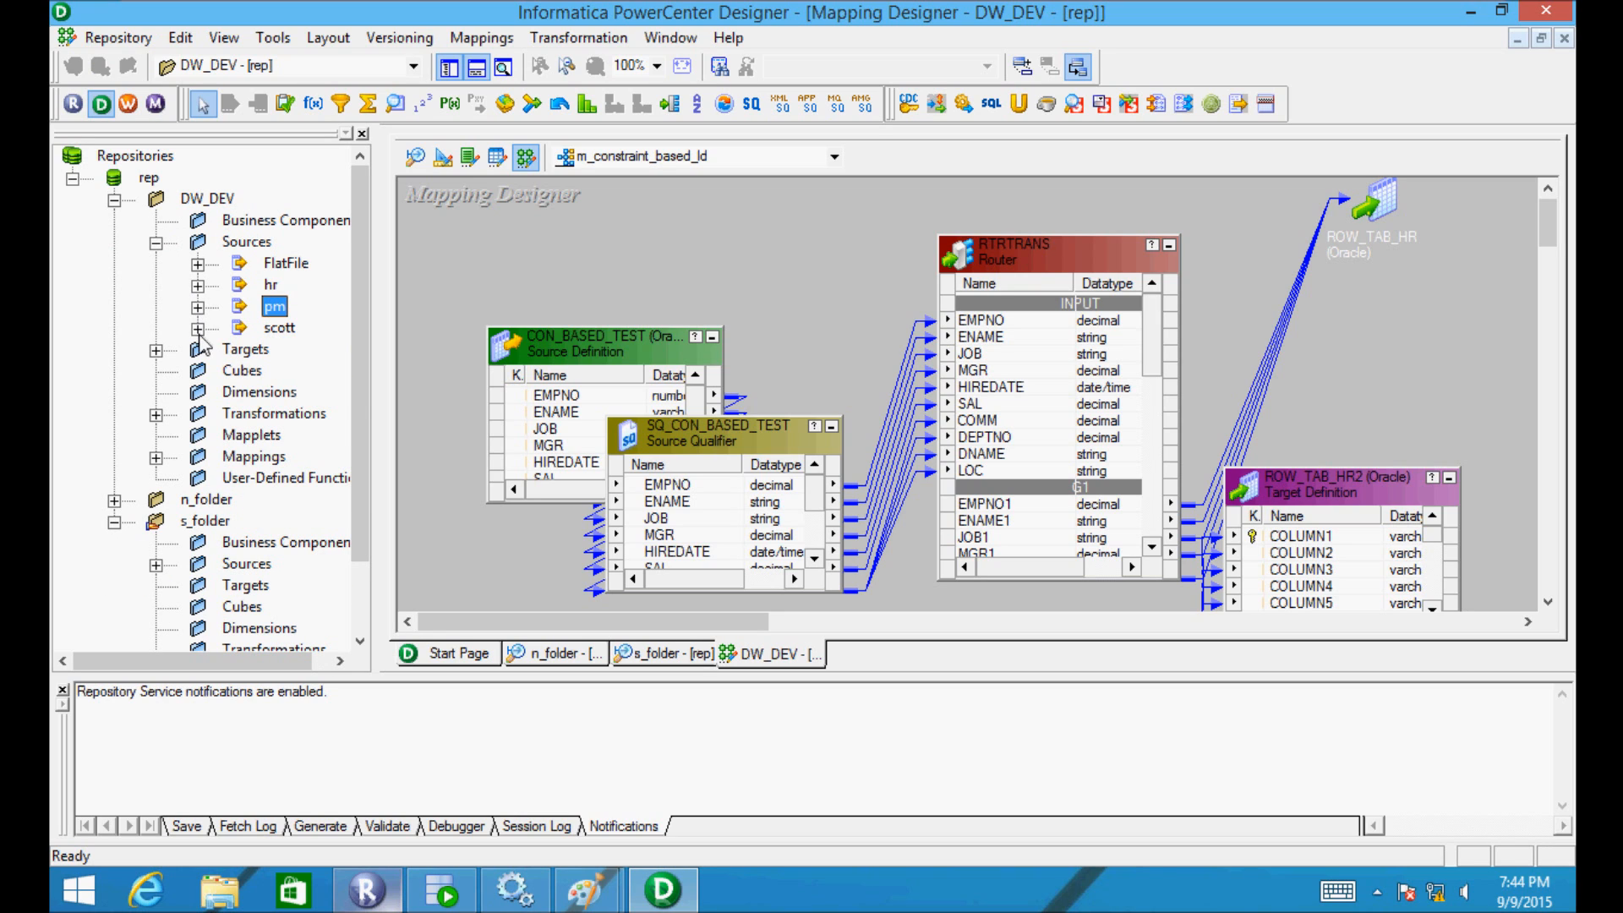
{"action": "left_click", "coordinate": [198, 328]}
- Expand s_folder > Sources > scott to reveal SCD2_TAB and TEST11
{"action": "left_click", "coordinate": [224, 649]}
{"action": "left_click_drag", "start_coordinate": [210, 661], "coordinate": [296, 656]}
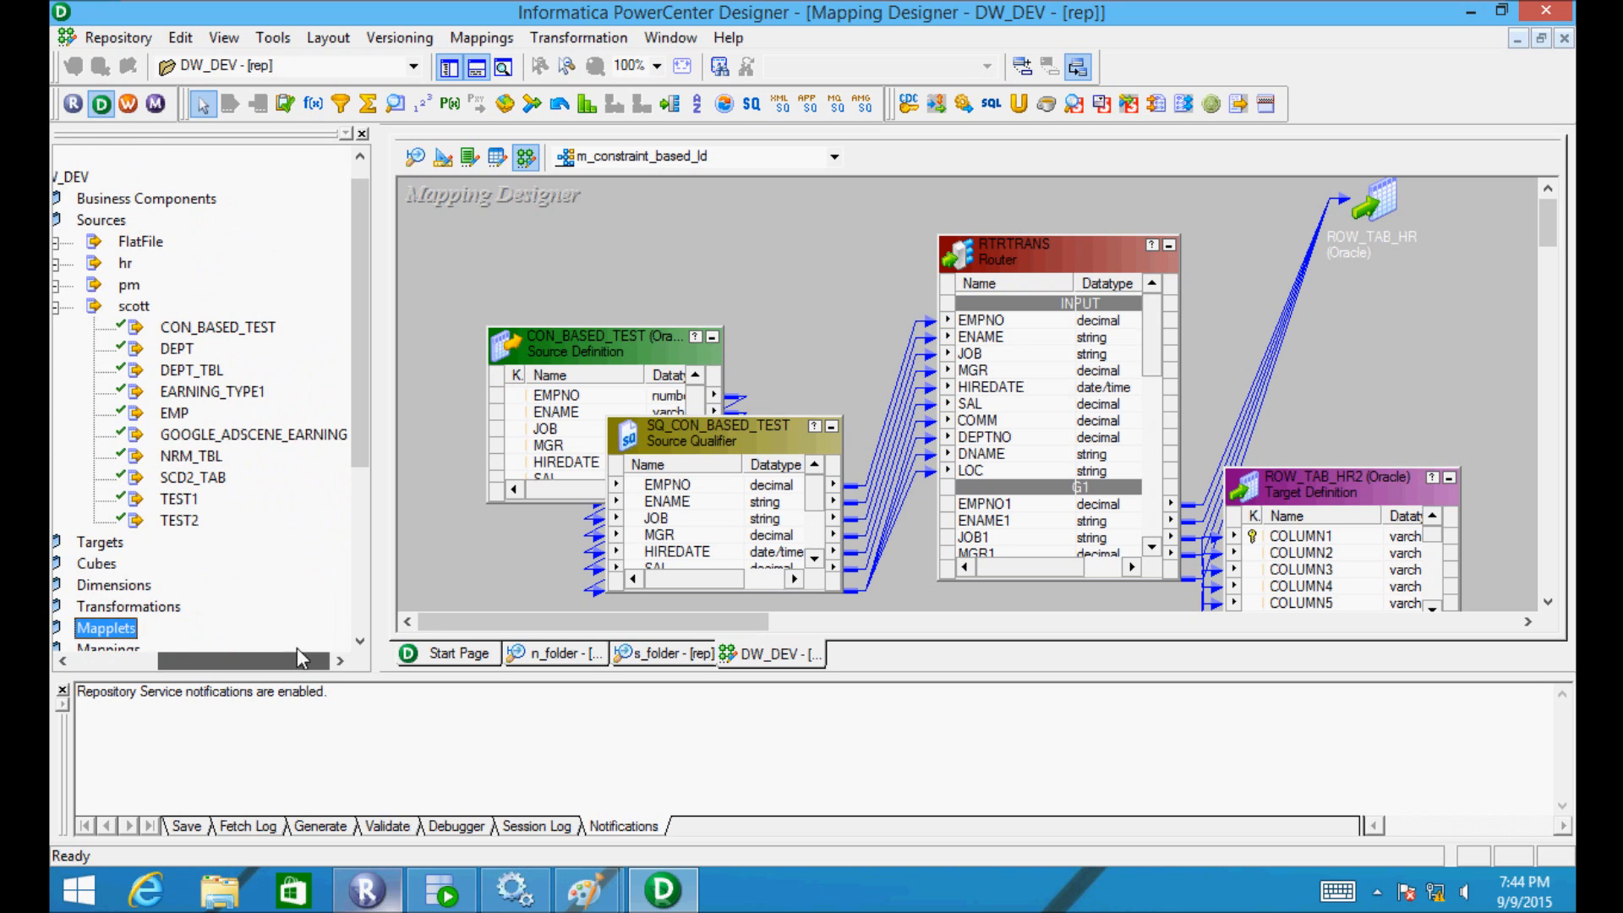
{"action": "left_click_drag", "start_coordinate": [357, 374], "coordinate": [359, 420]}
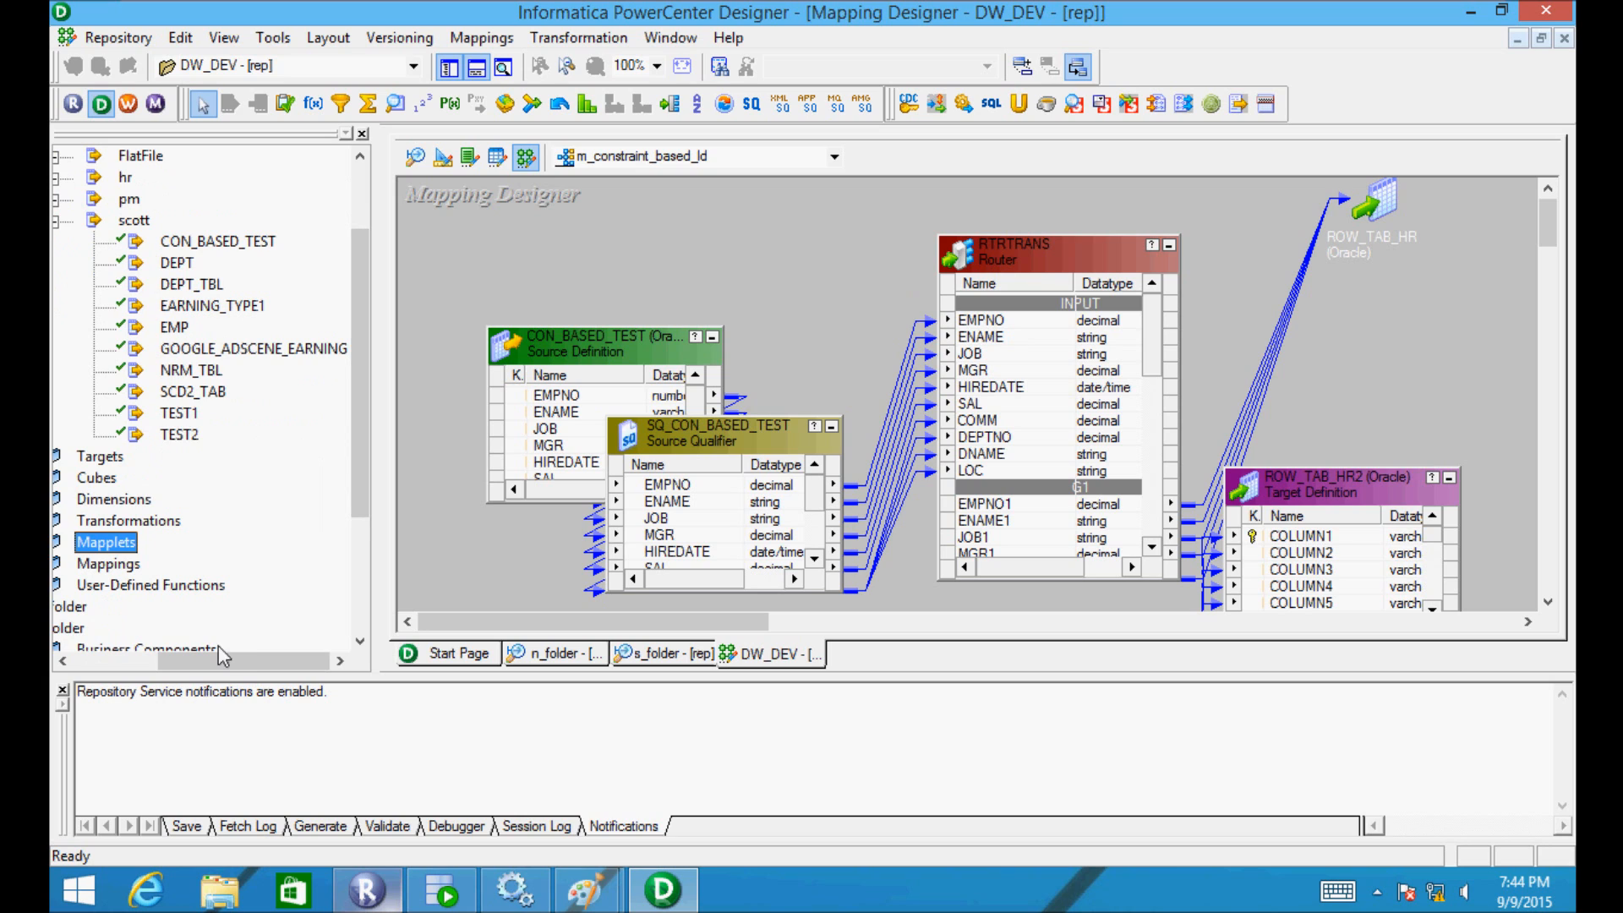
{"action": "left_click_drag", "start_coordinate": [230, 657], "coordinate": [175, 661]}
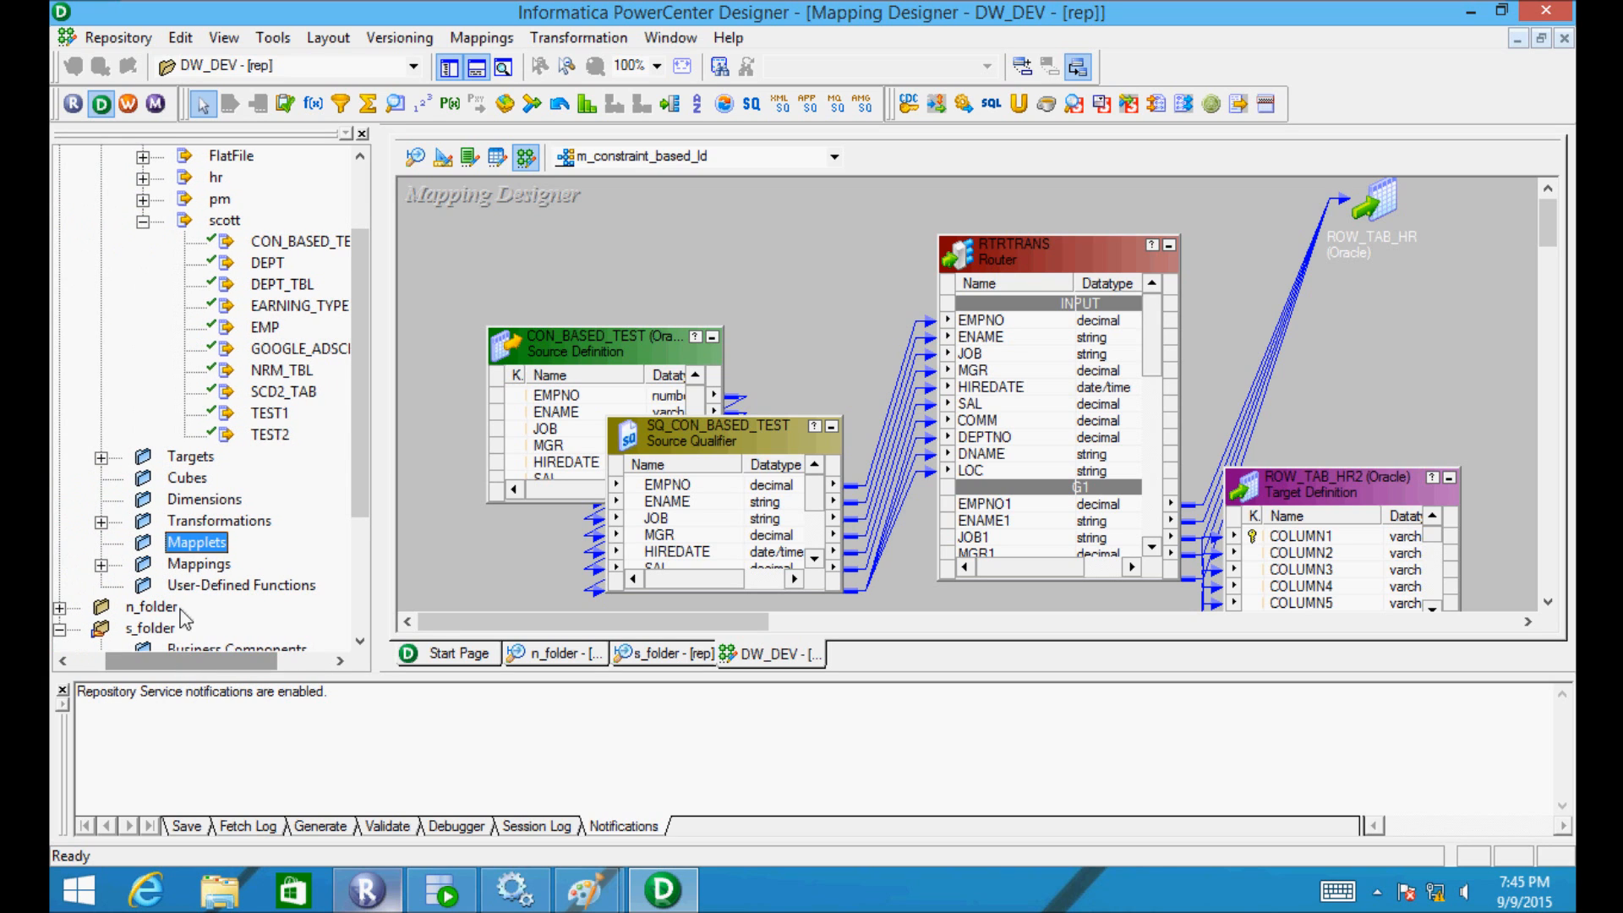
{"action": "left_click_drag", "start_coordinate": [357, 474], "coordinate": [357, 537]}
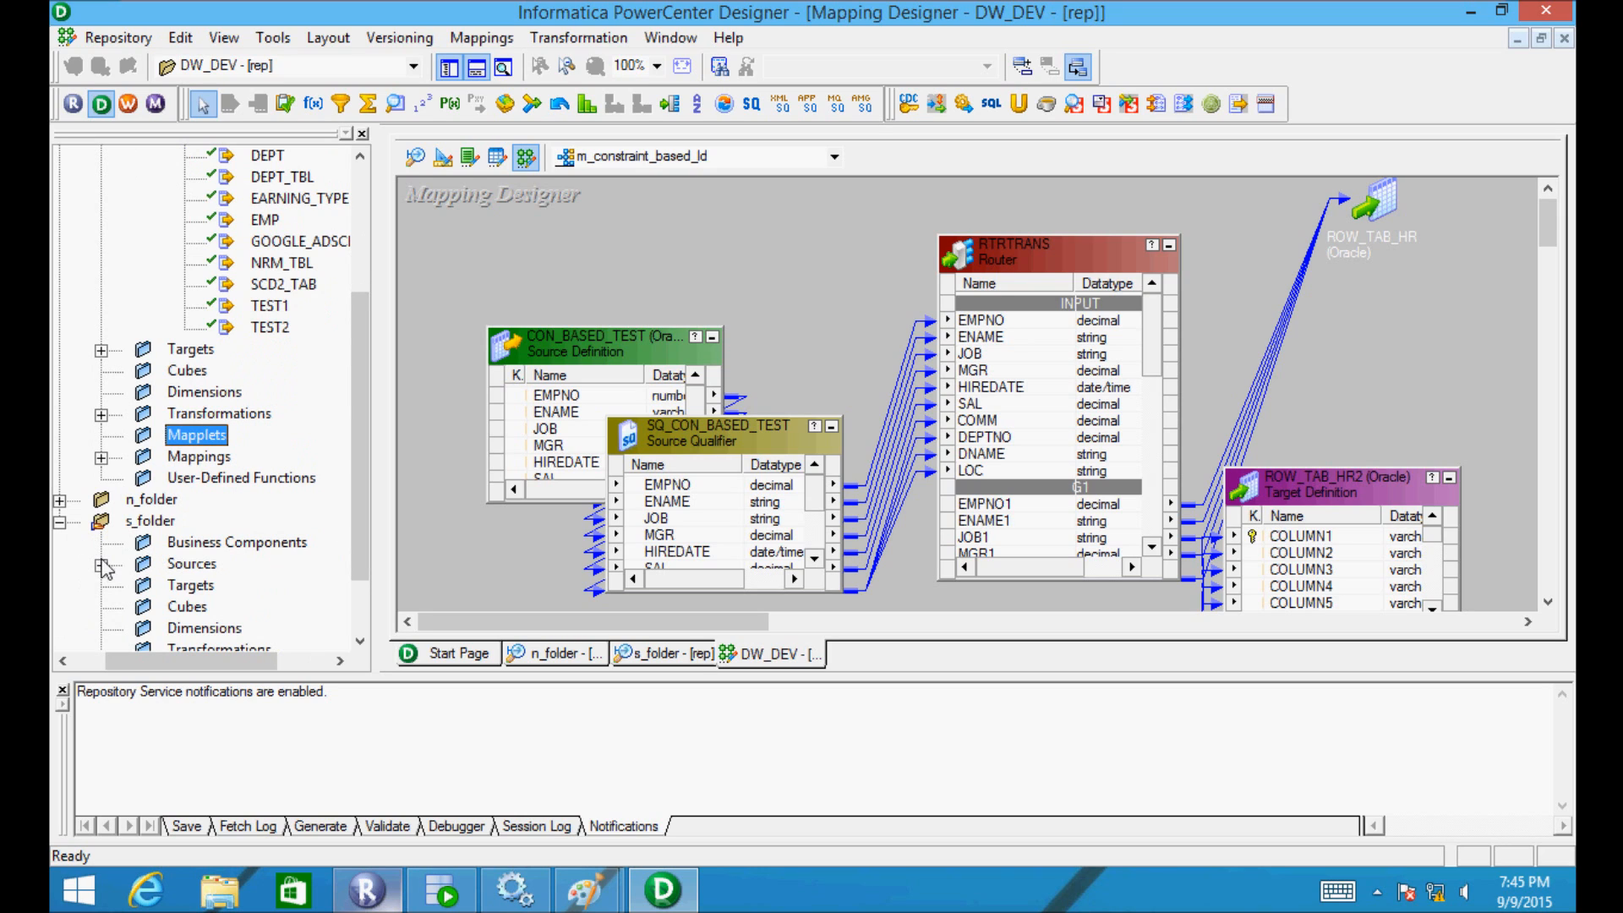
{"action": "left_click", "coordinate": [102, 565]}
{"action": "left_click", "coordinate": [143, 586]}
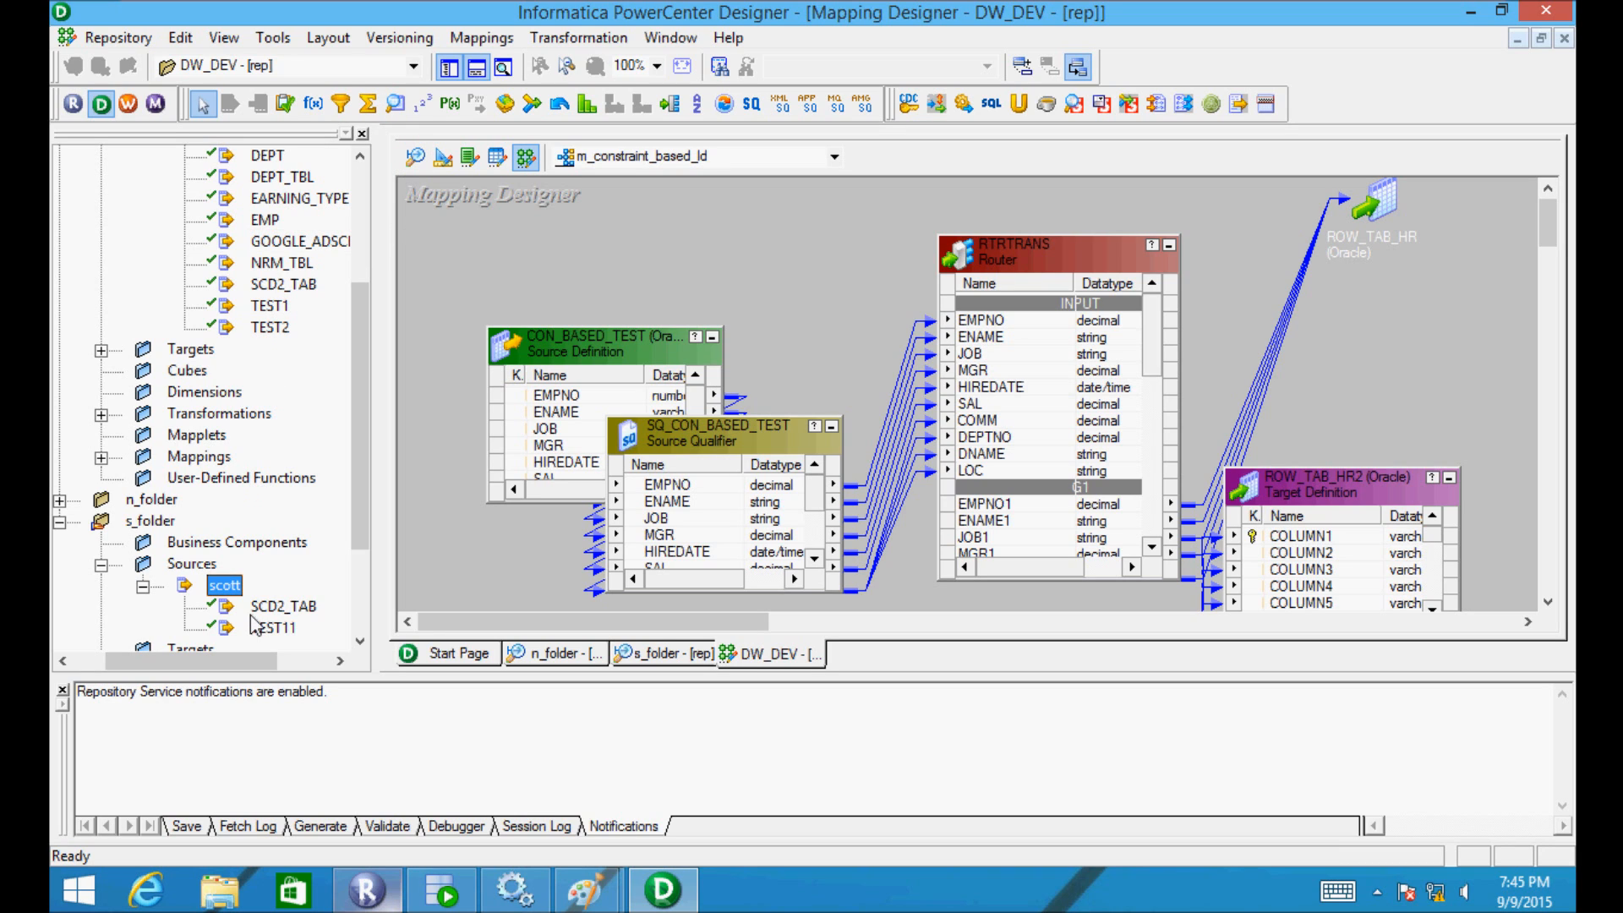
- Open the Source Analyzer, clear CON_BASED_TEST from the workspace, and place TEST2 there
{"action": "left_click", "coordinate": [418, 158]}
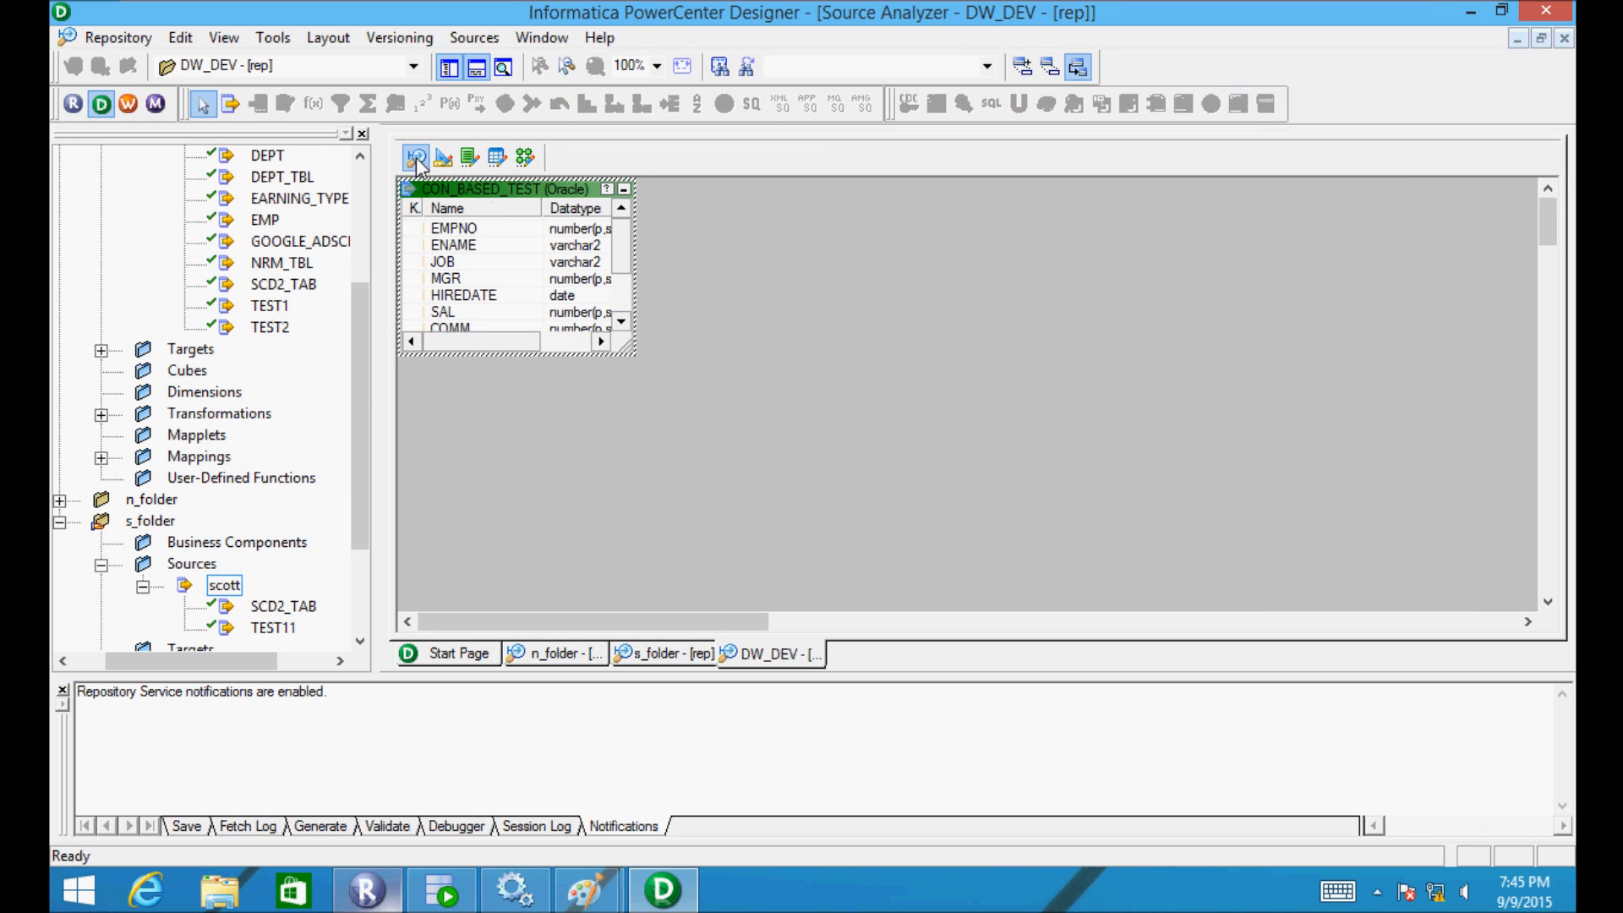
{"action": "right_click", "coordinate": [697, 225]}
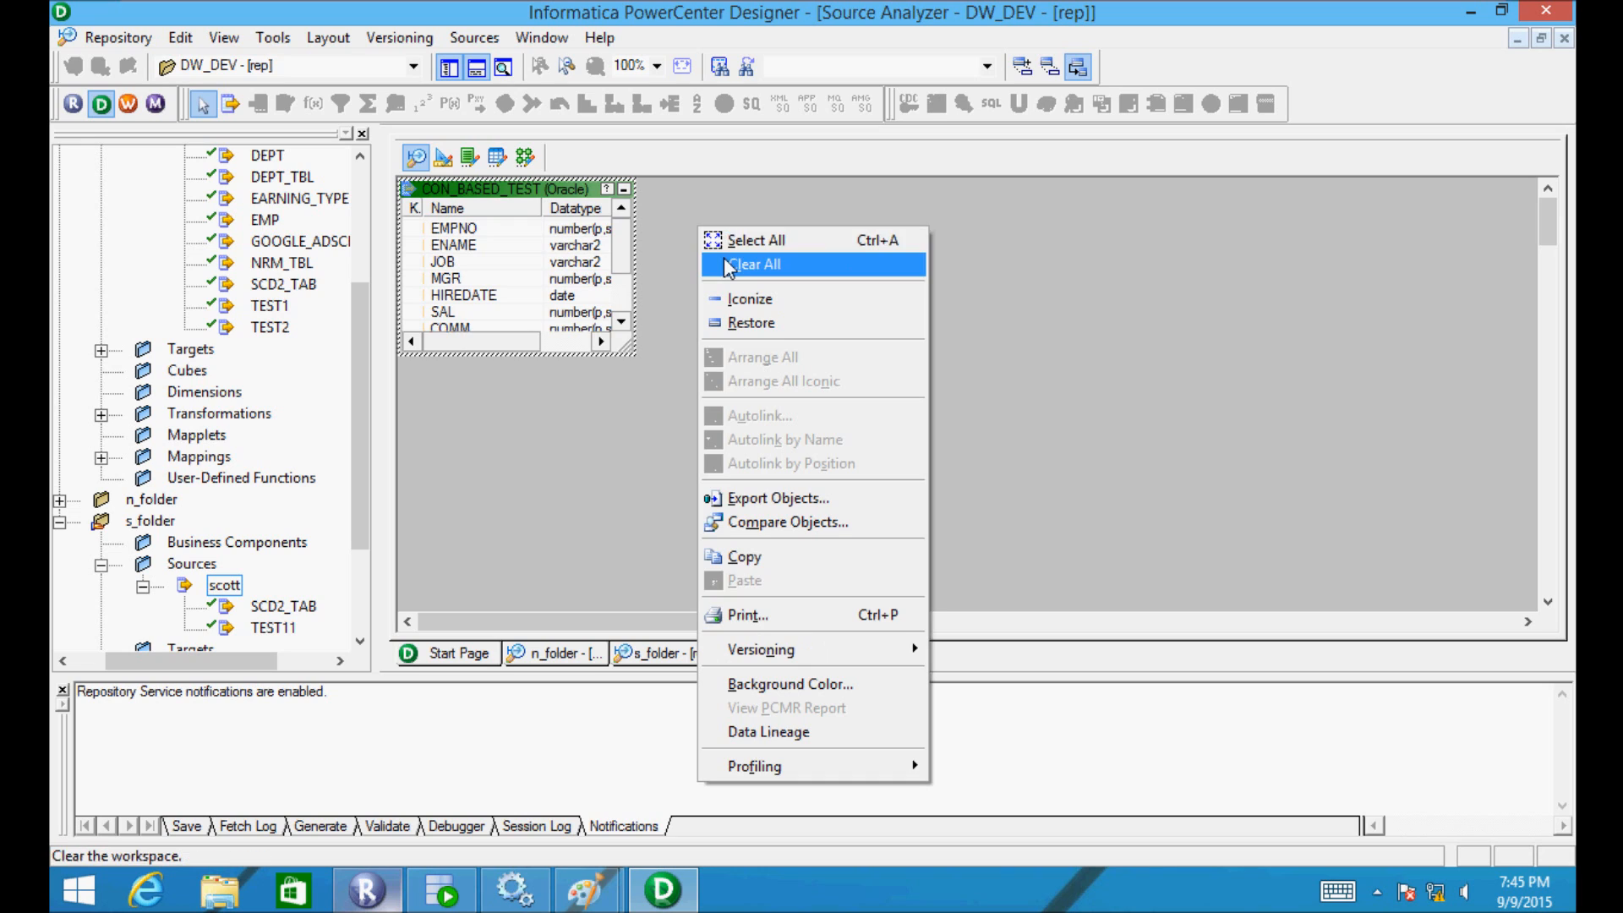
{"action": "left_click", "coordinate": [723, 257]}
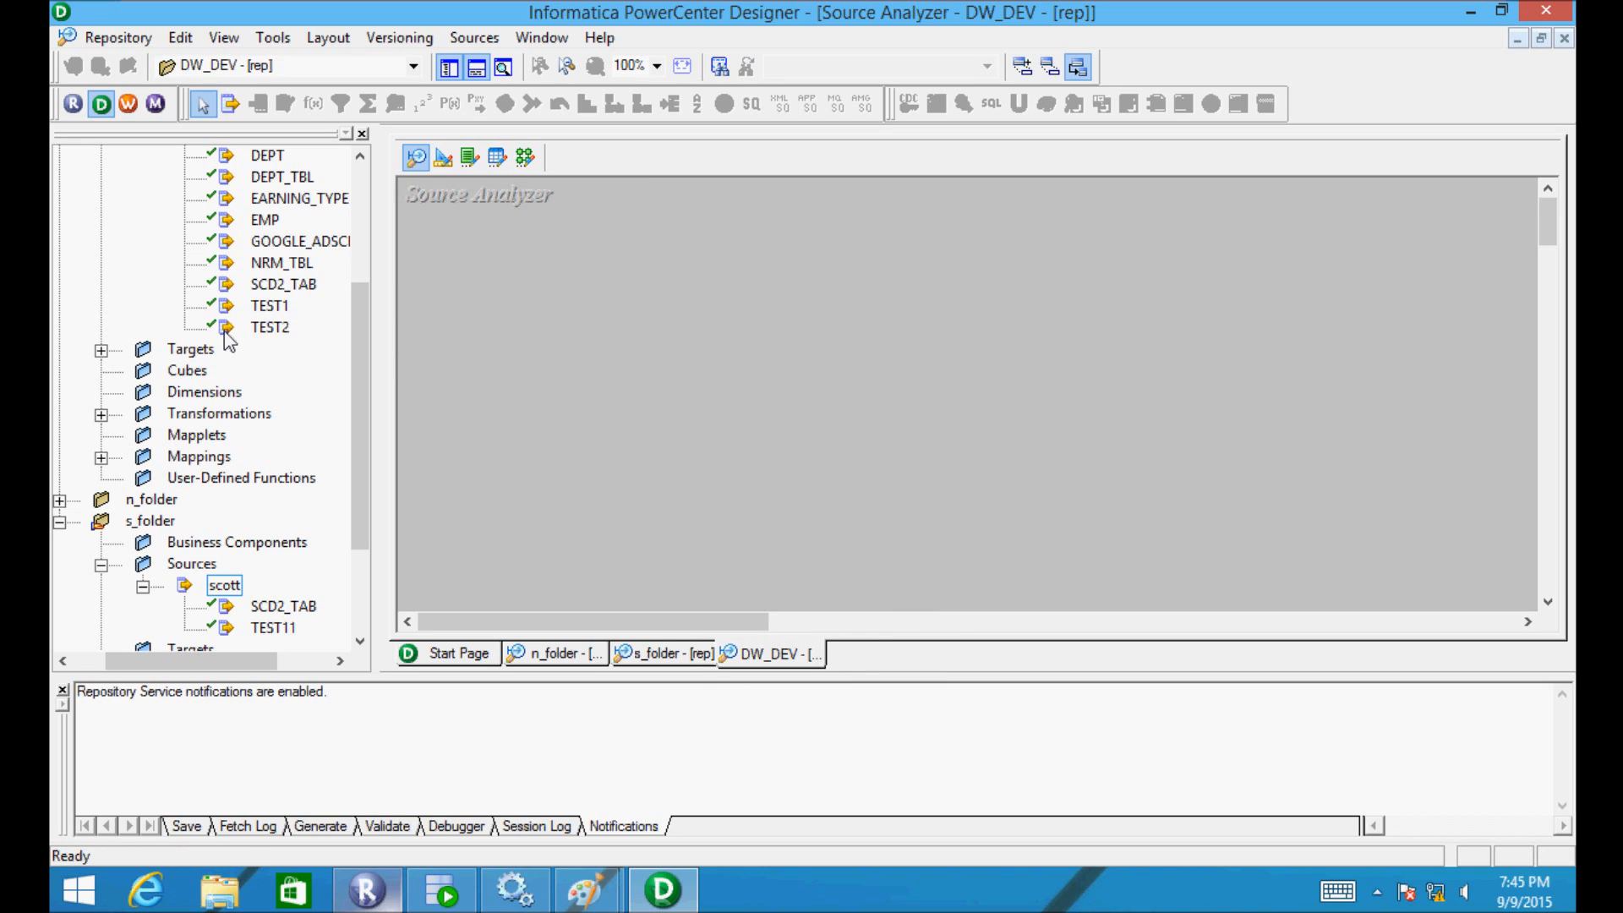
{"action": "left_click_drag", "start_coordinate": [227, 332], "coordinate": [569, 300]}
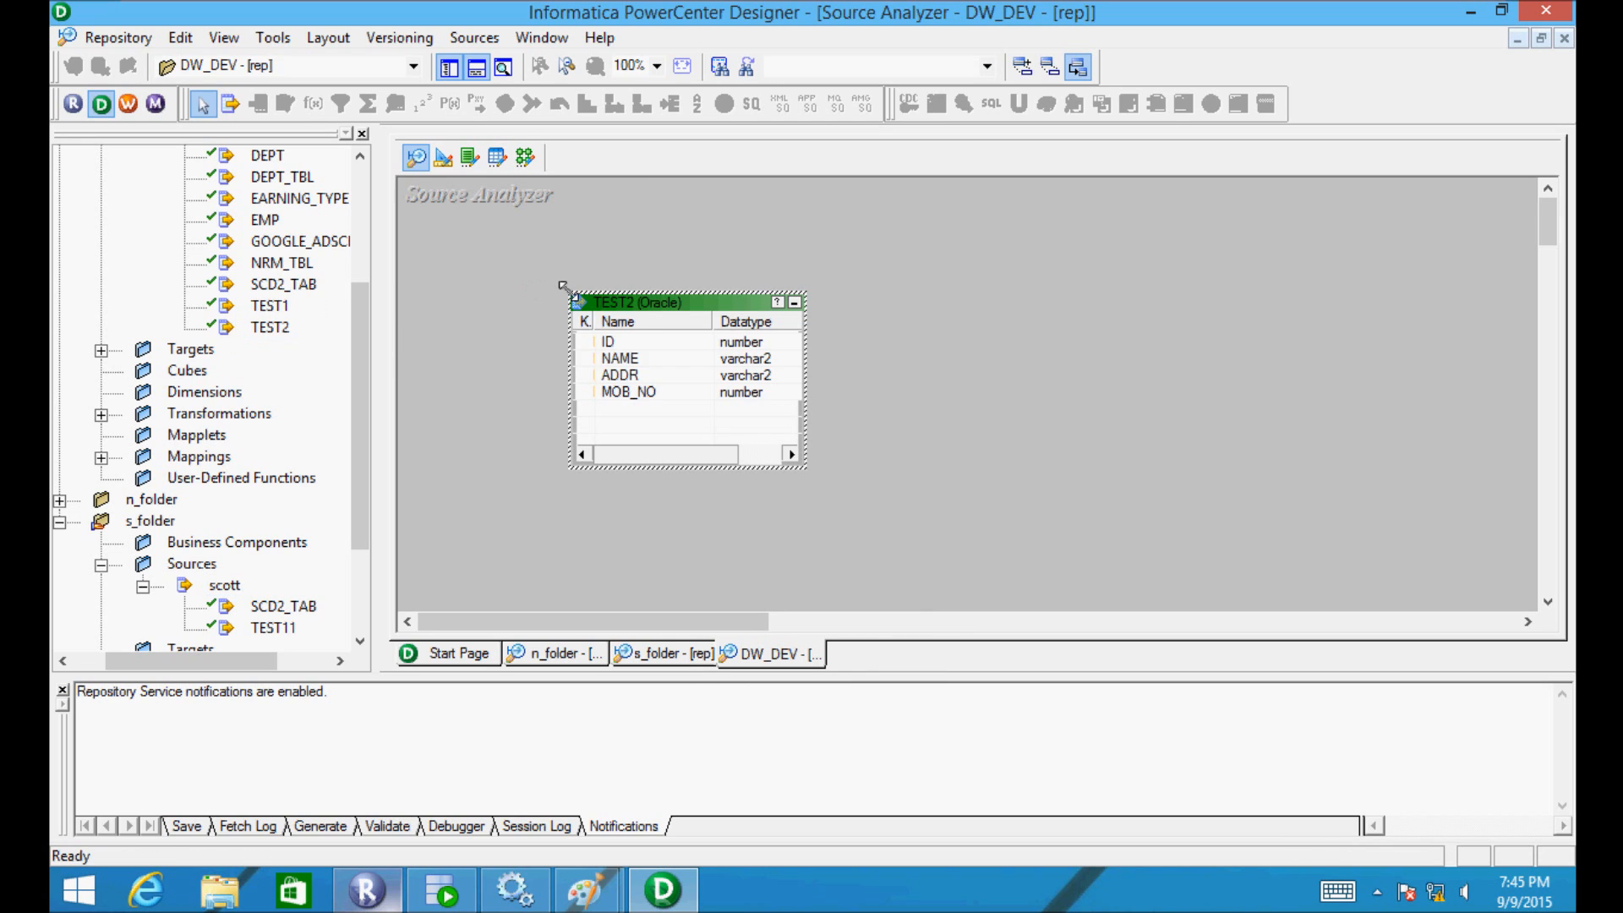
- Add a NEWFIELD timestamp column to TEST2 and save it to the repository
{"action": "double_click", "coordinate": [605, 304]}
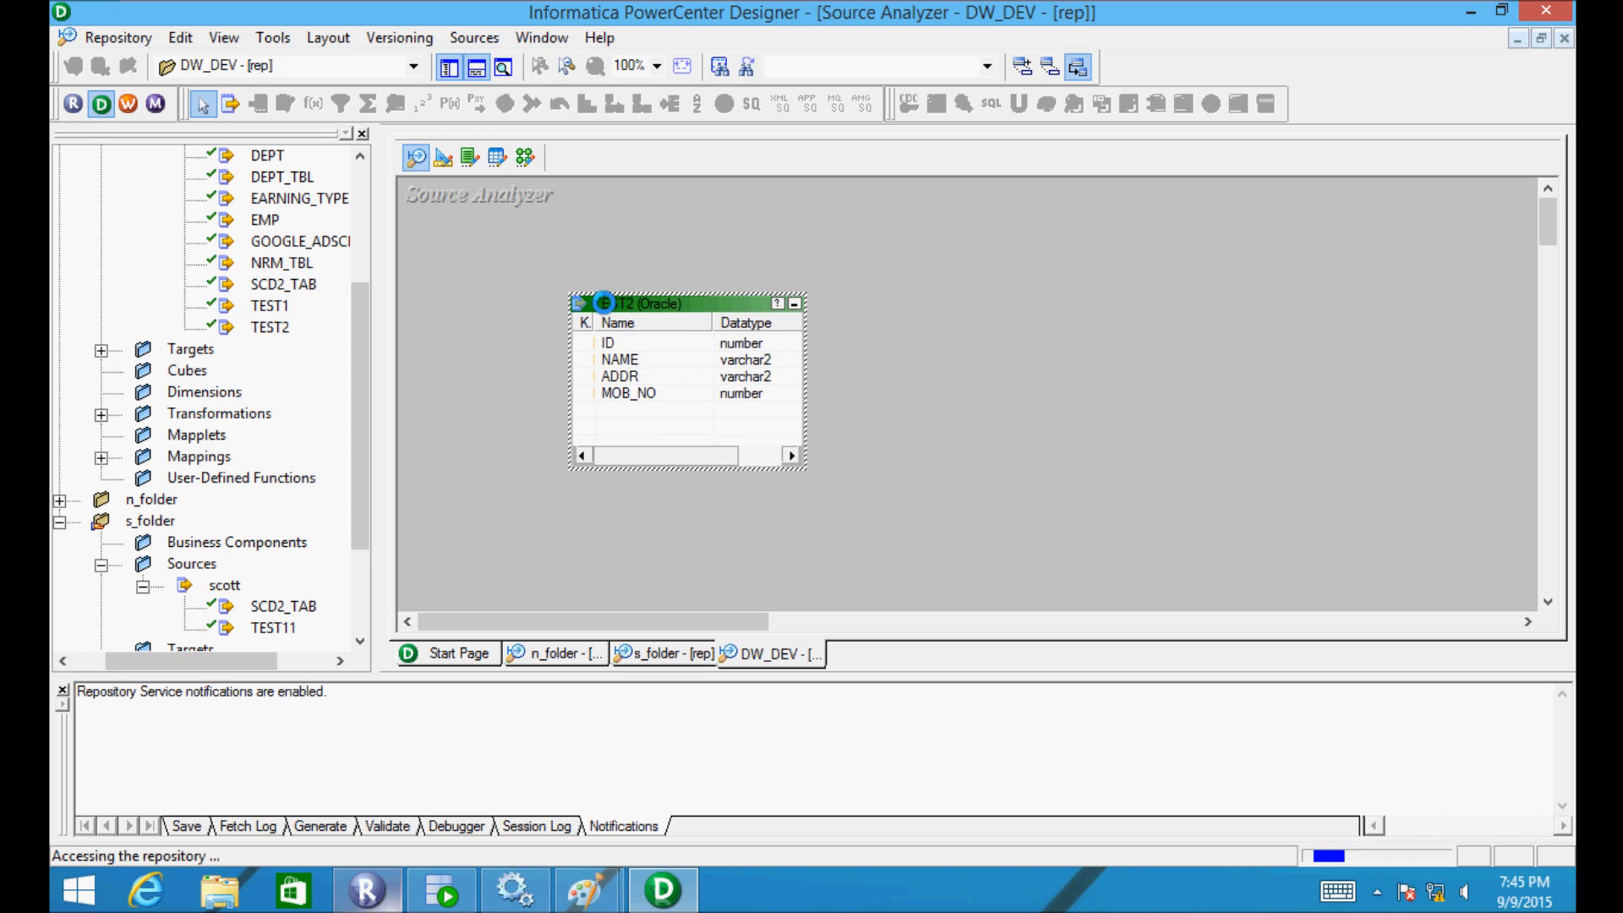
{"action": "left_click", "coordinate": [494, 187]}
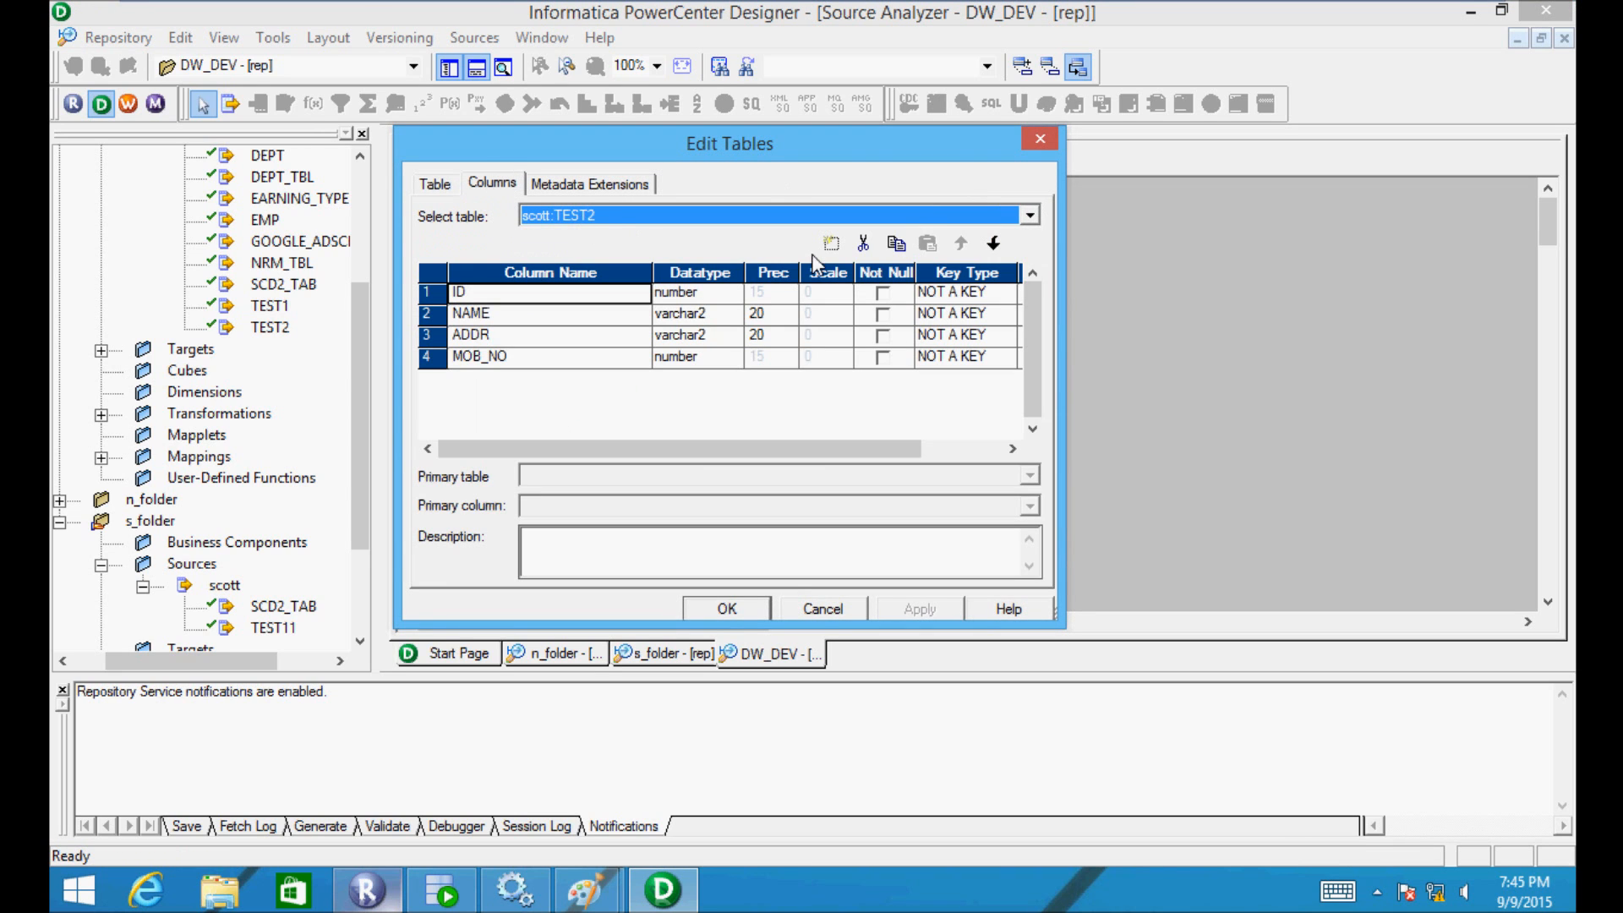
{"action": "left_click", "coordinate": [832, 244]}
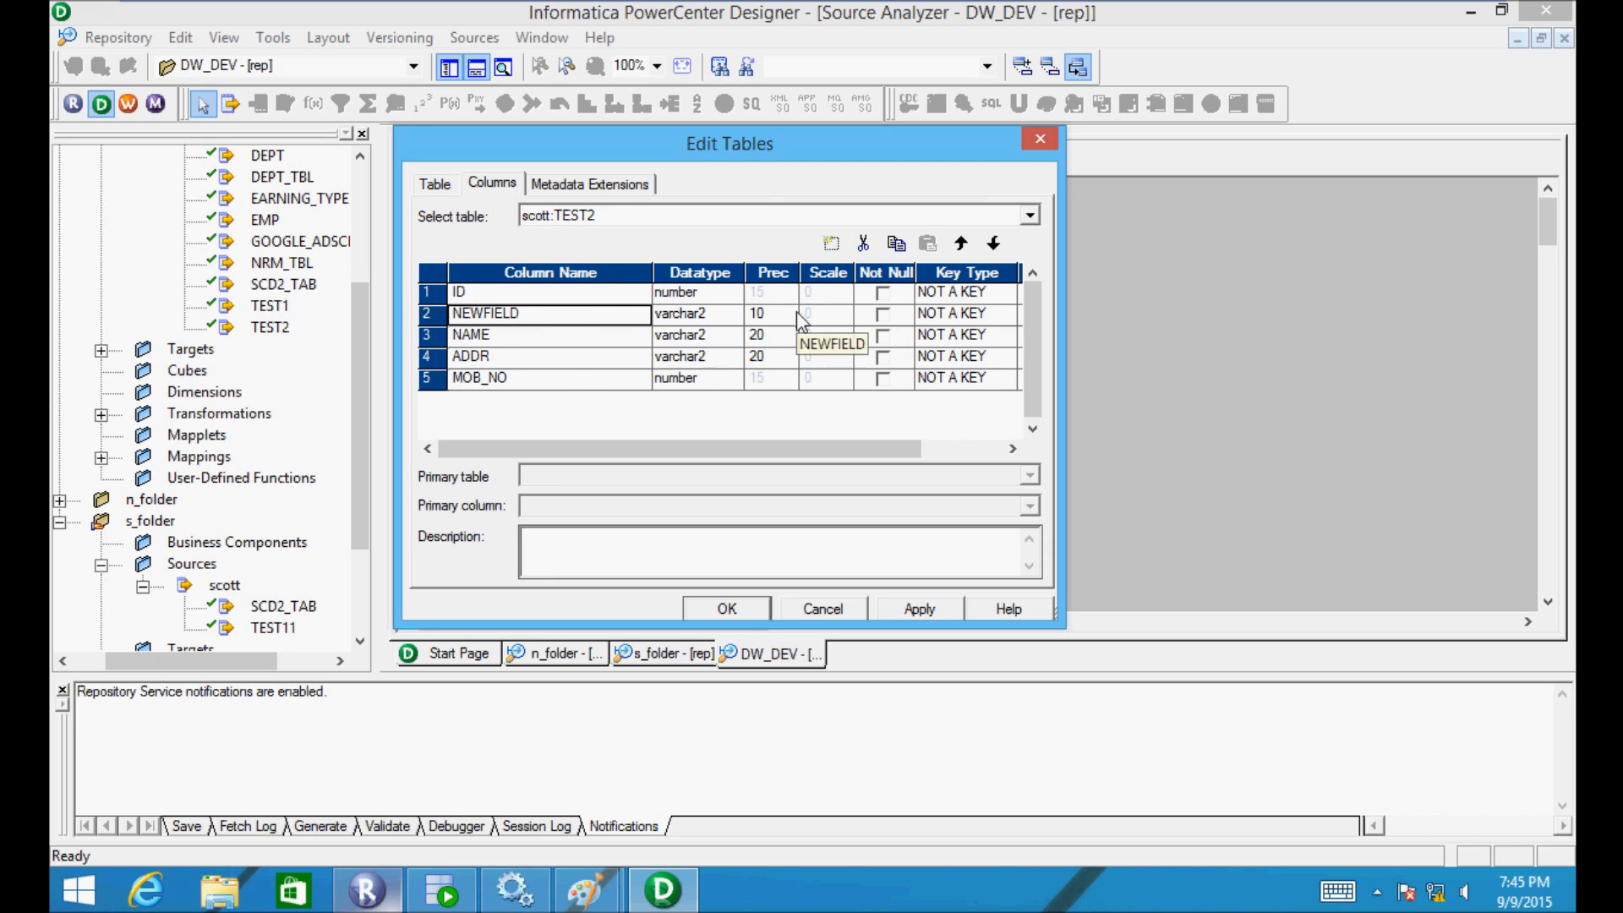
{"action": "left_click", "coordinate": [717, 314]}
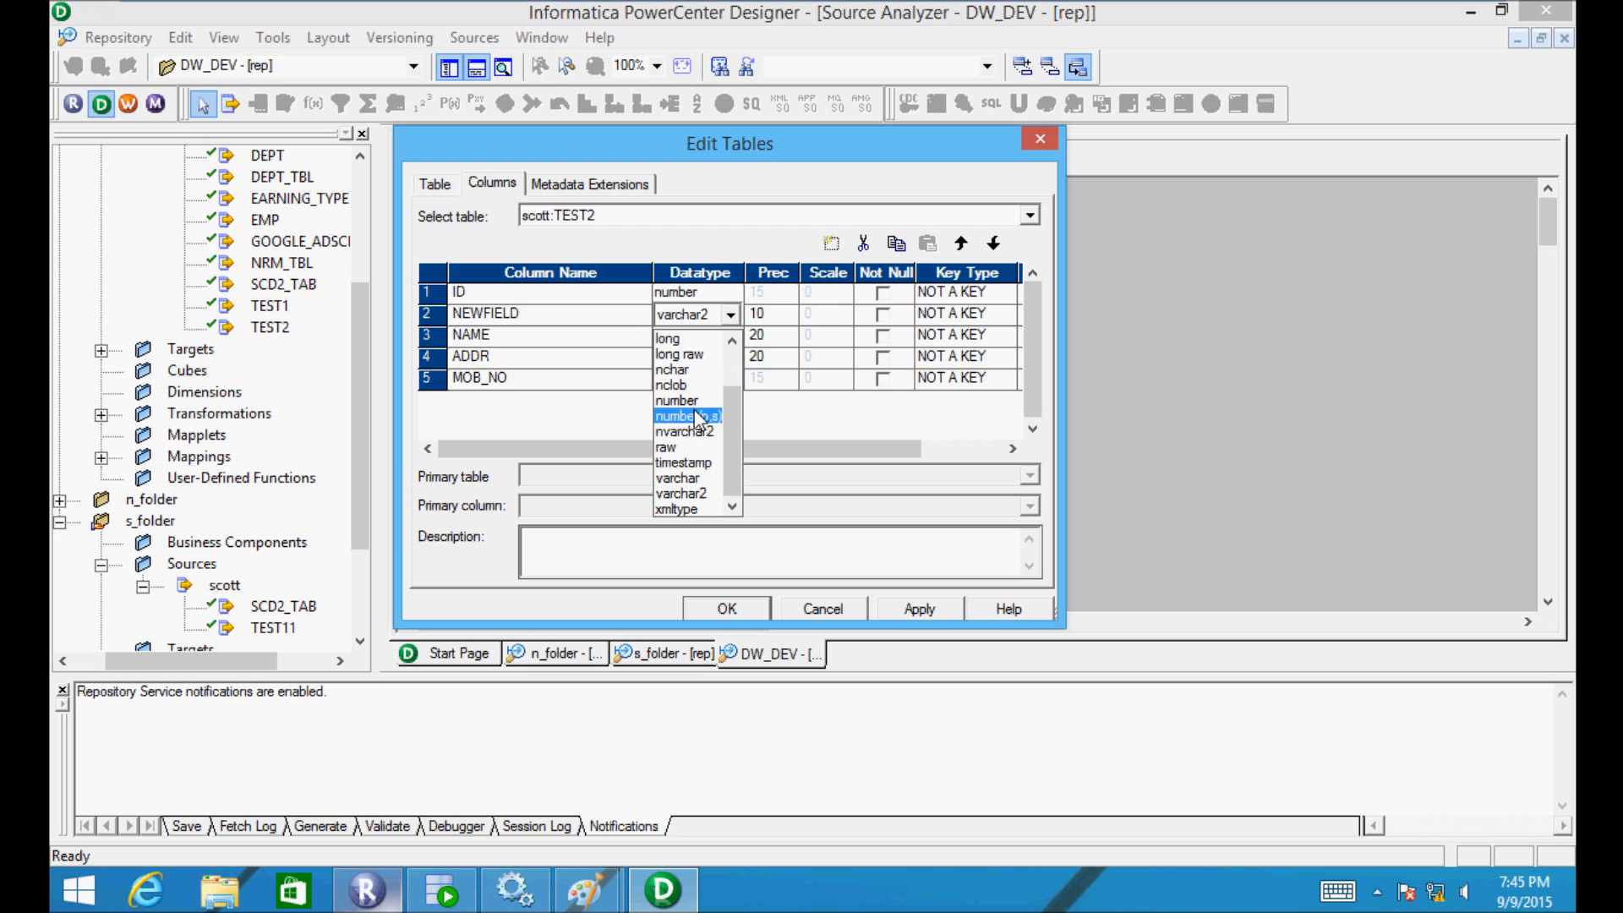
{"action": "left_click", "coordinate": [693, 462]}
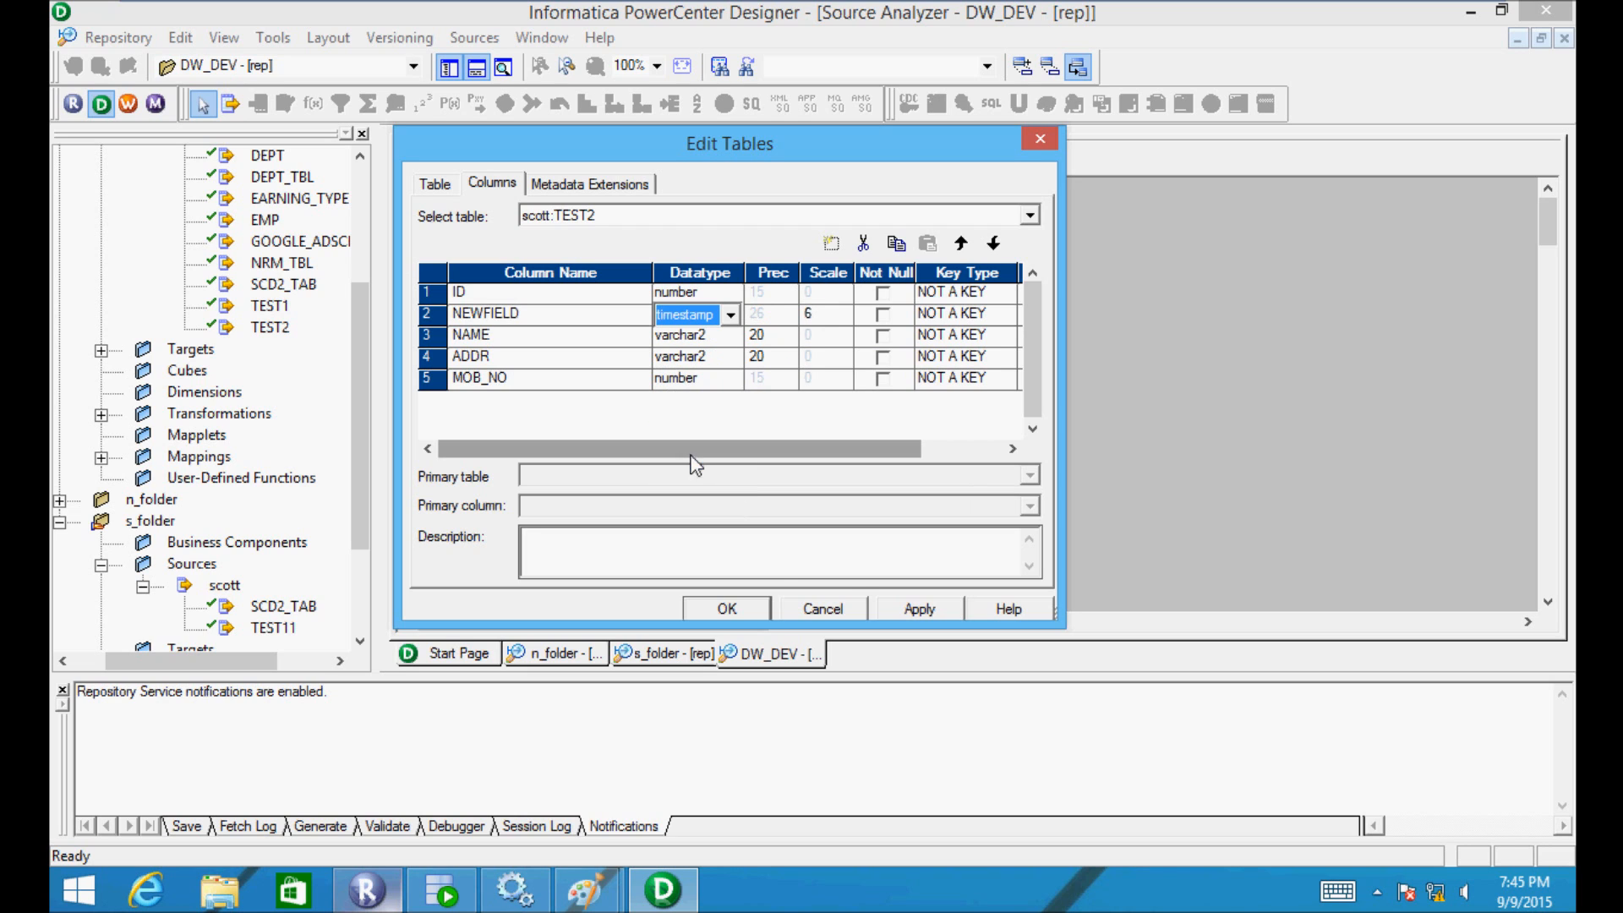
{"action": "left_click", "coordinate": [913, 609]}
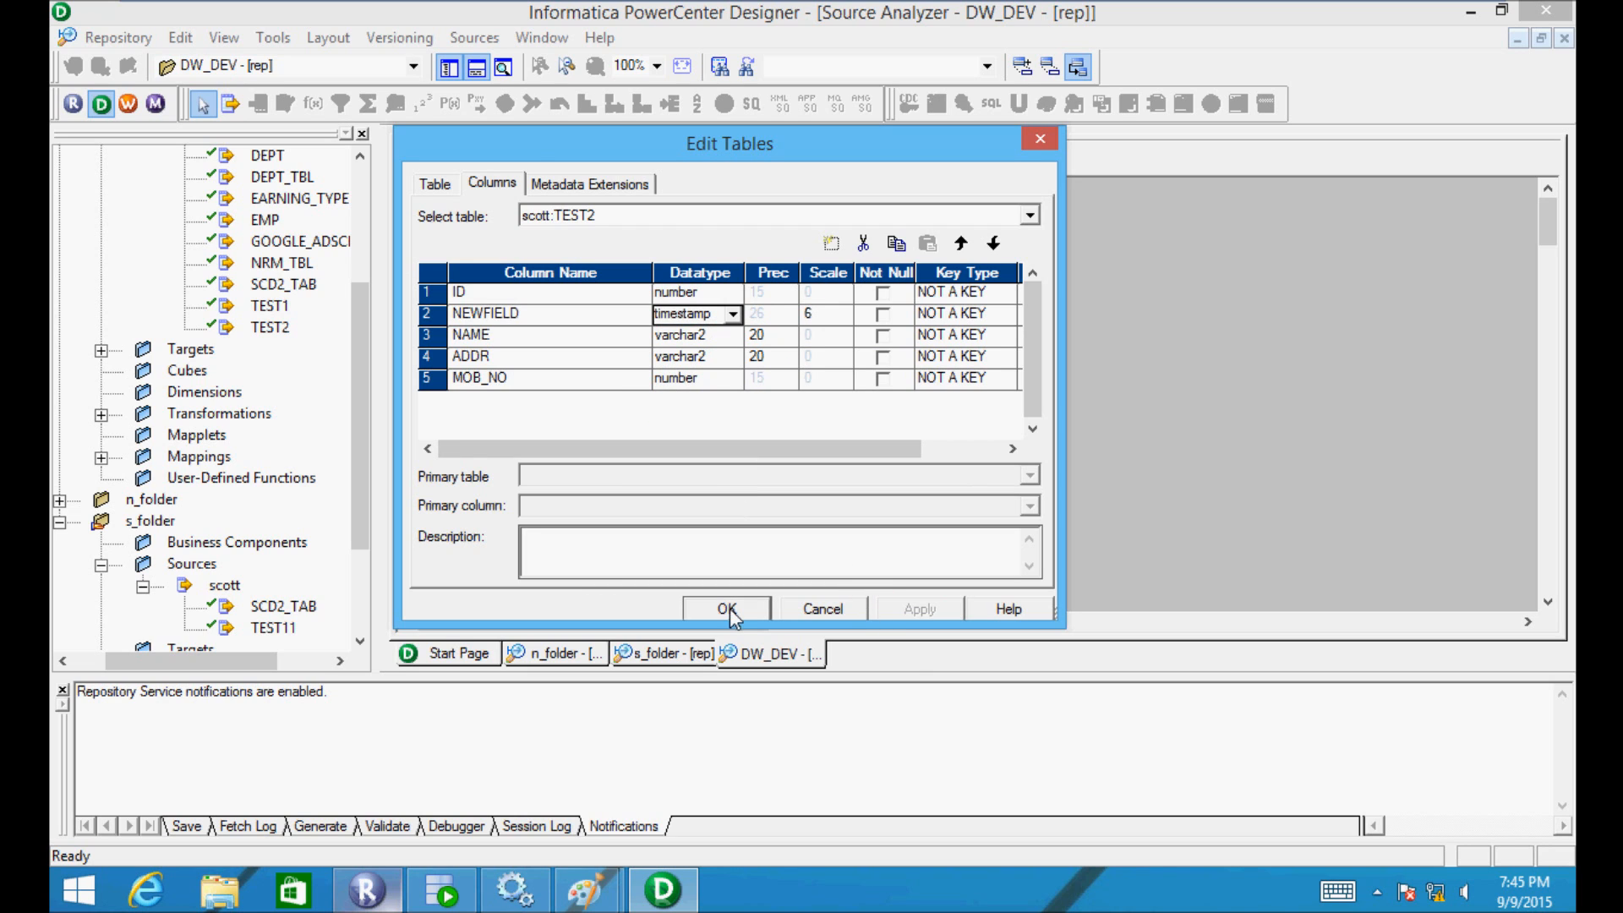
{"action": "left_click", "coordinate": [728, 609]}
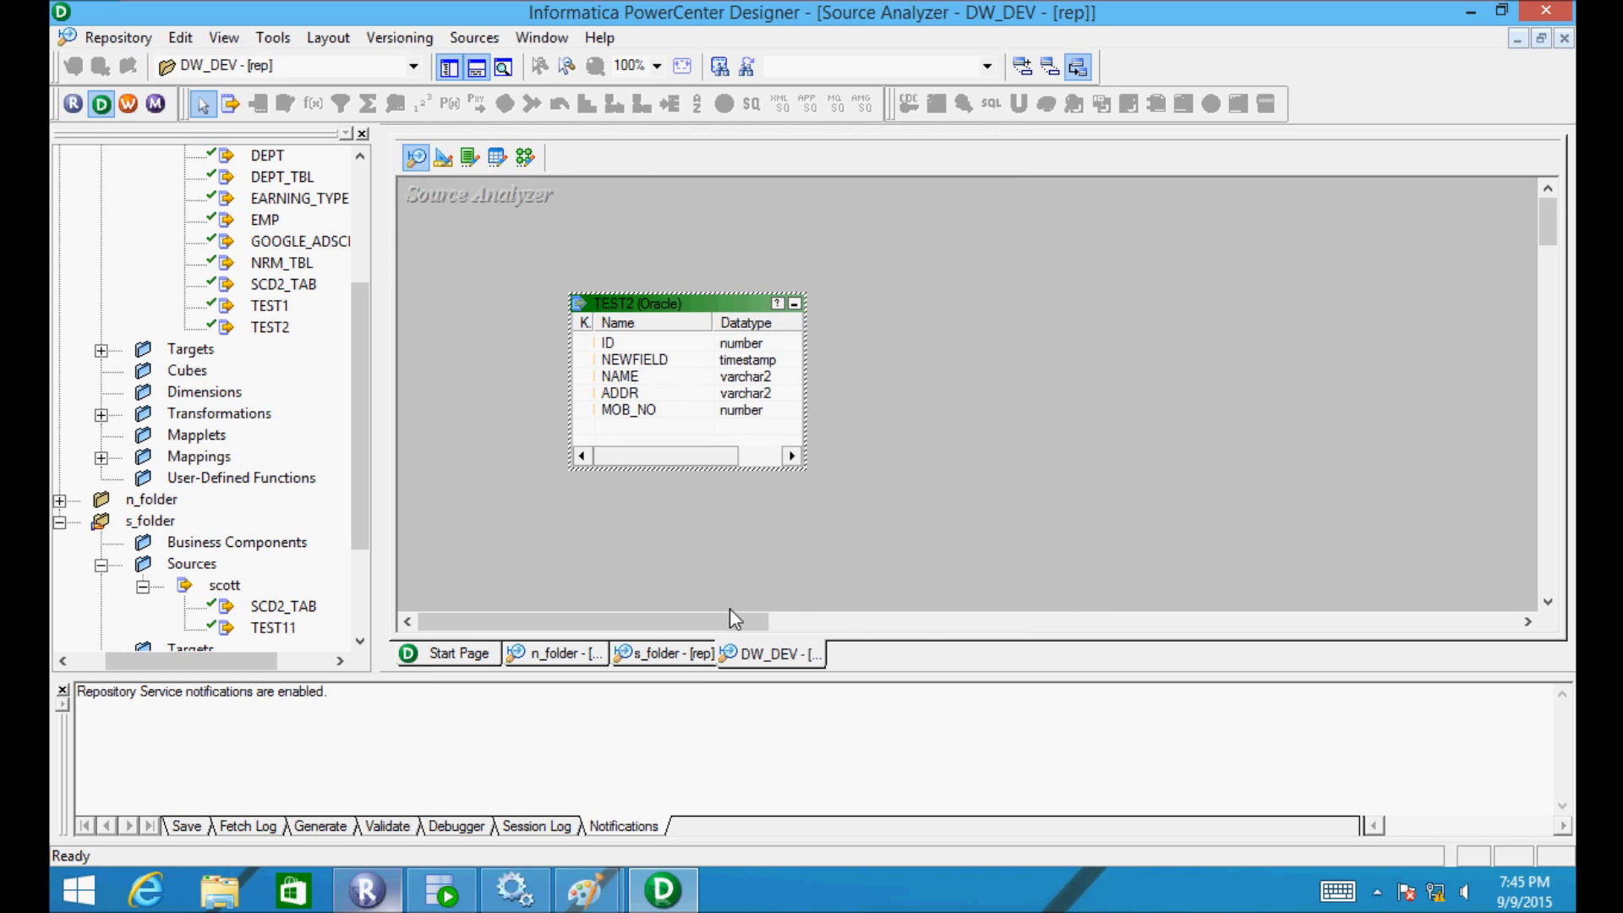
{"action": "key", "text": "ctrl+s"}
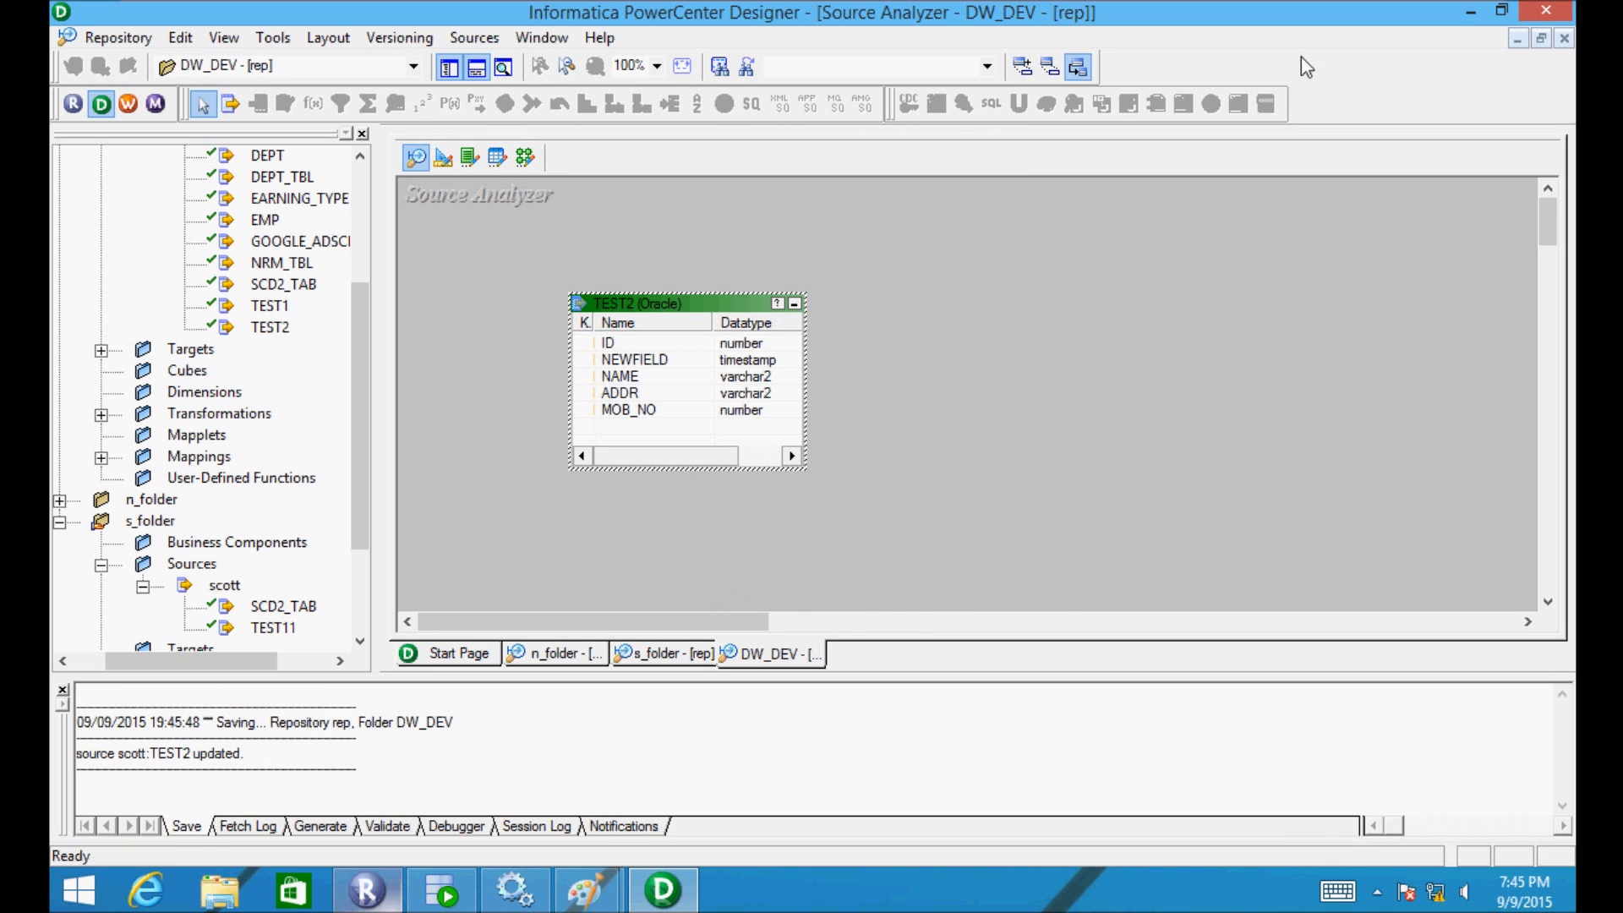
- Make s_folder active, return to Repository Manager, and relaunch Designer from its toolbar
{"action": "left_click", "coordinate": [1090, 291]}
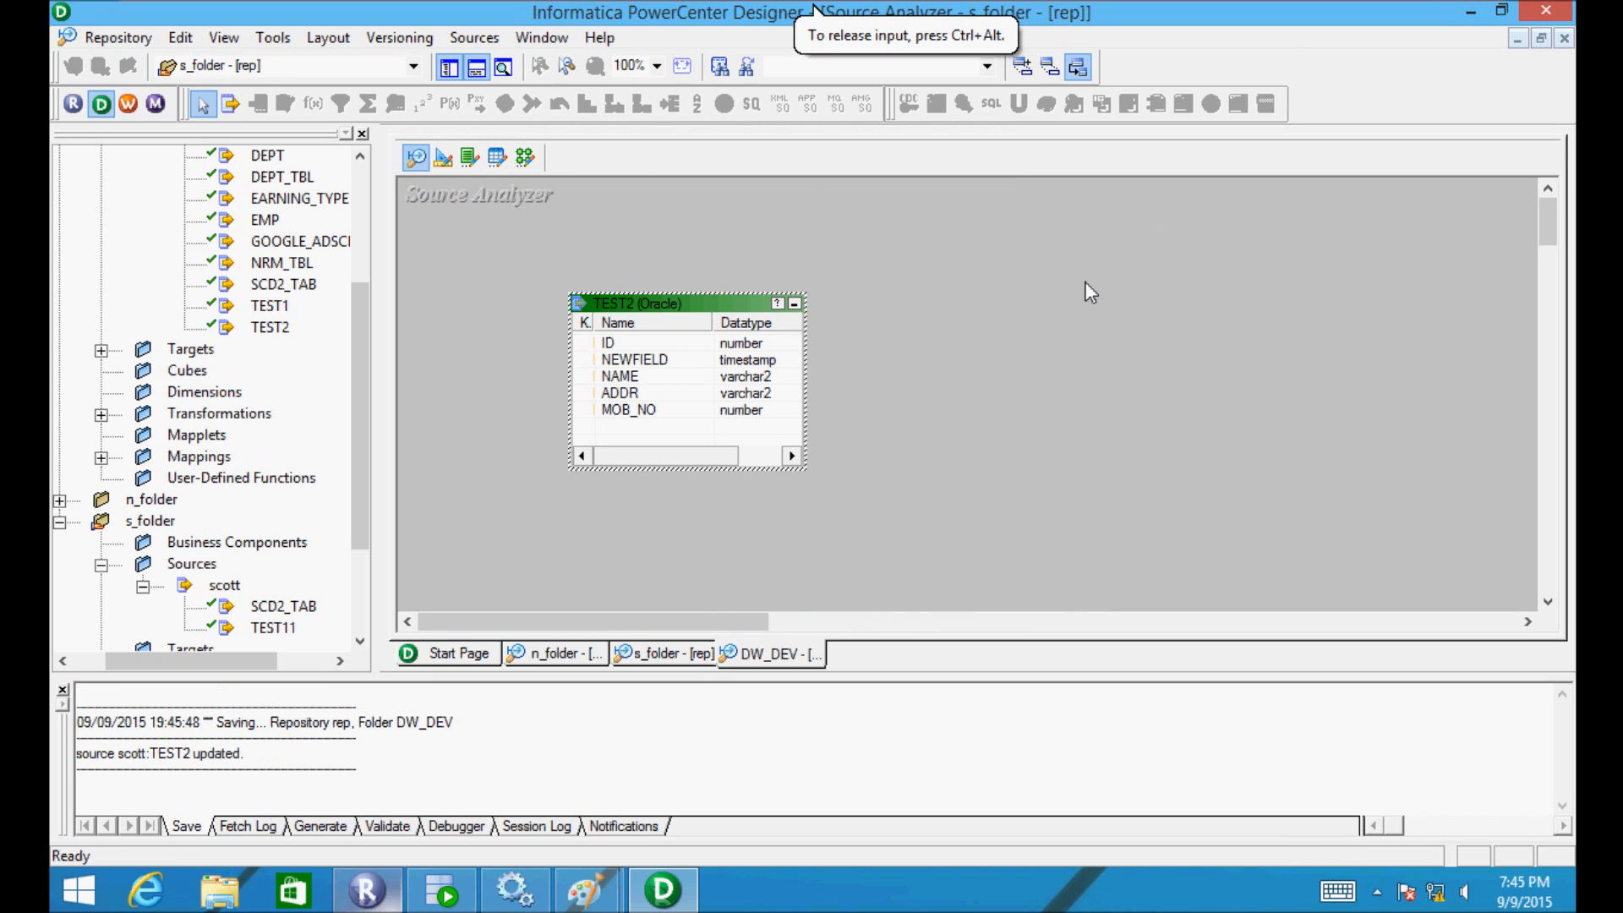
{"action": "key", "text": "alt+Tab"}
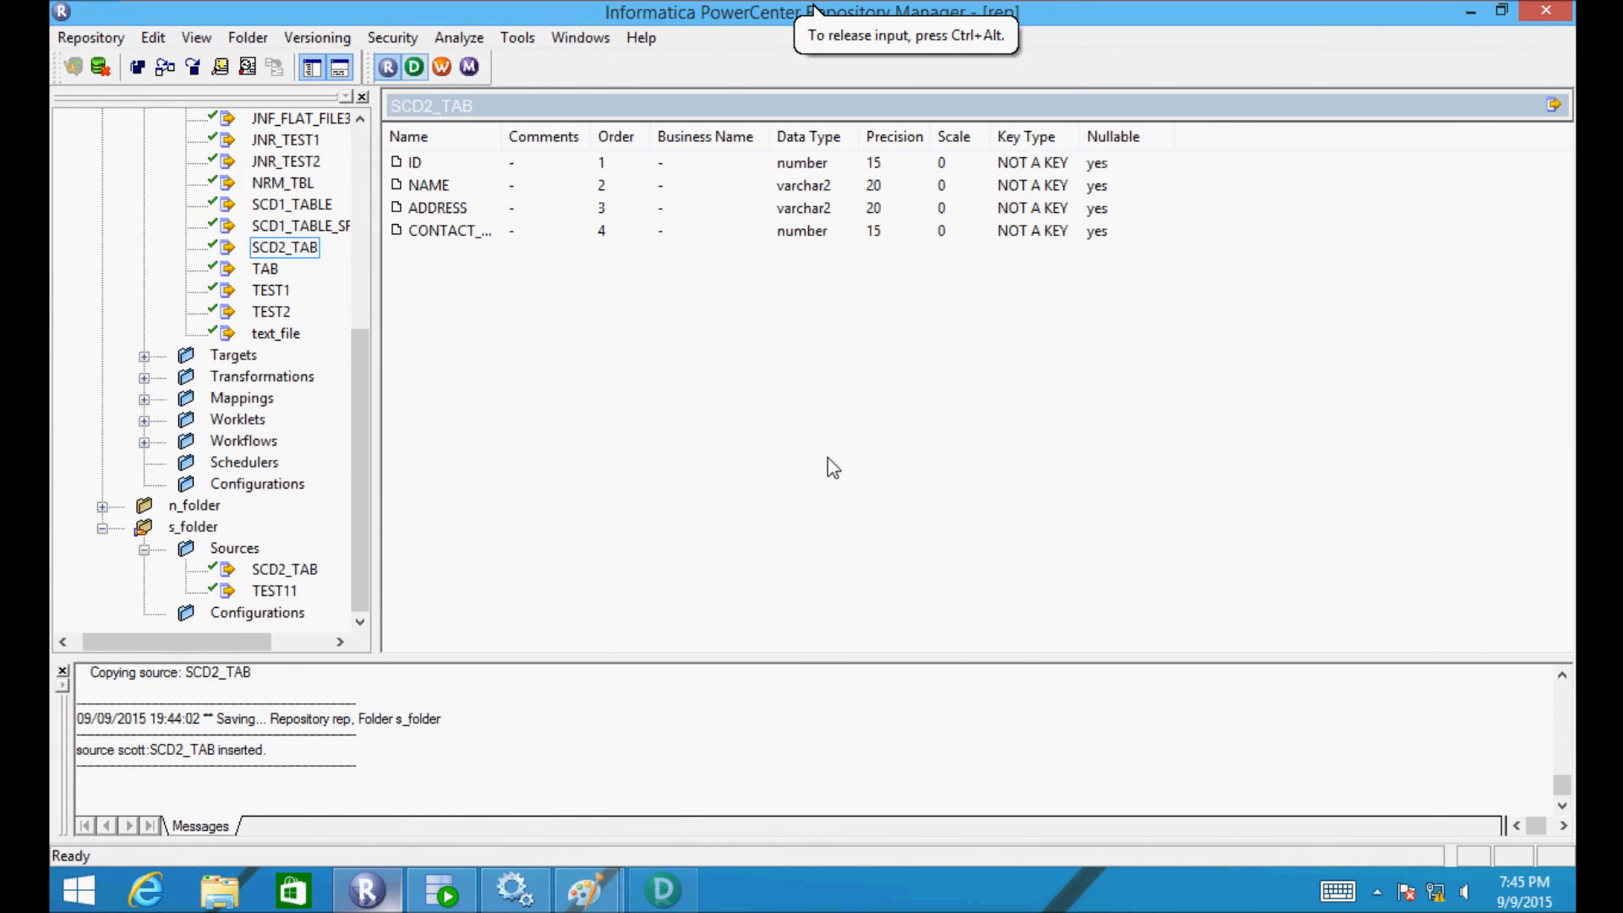
{"action": "left_click", "coordinate": [413, 68]}
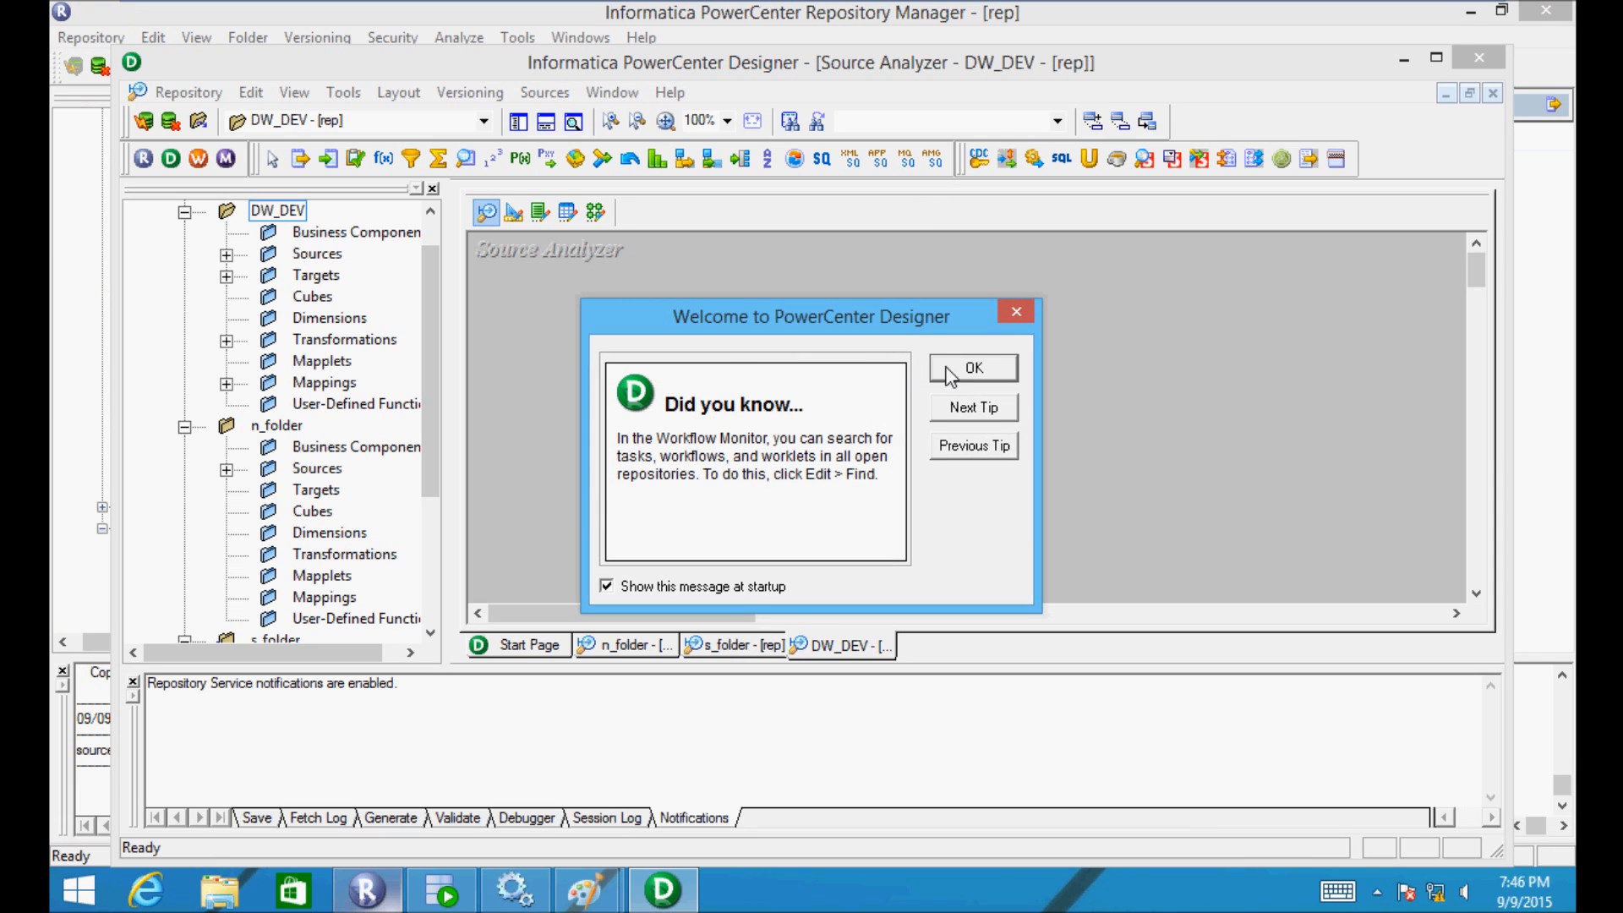
- Dismiss the welcome tip, maximize Designer, and expand DW_DEV > Sources > scott
{"action": "left_click", "coordinate": [977, 370]}
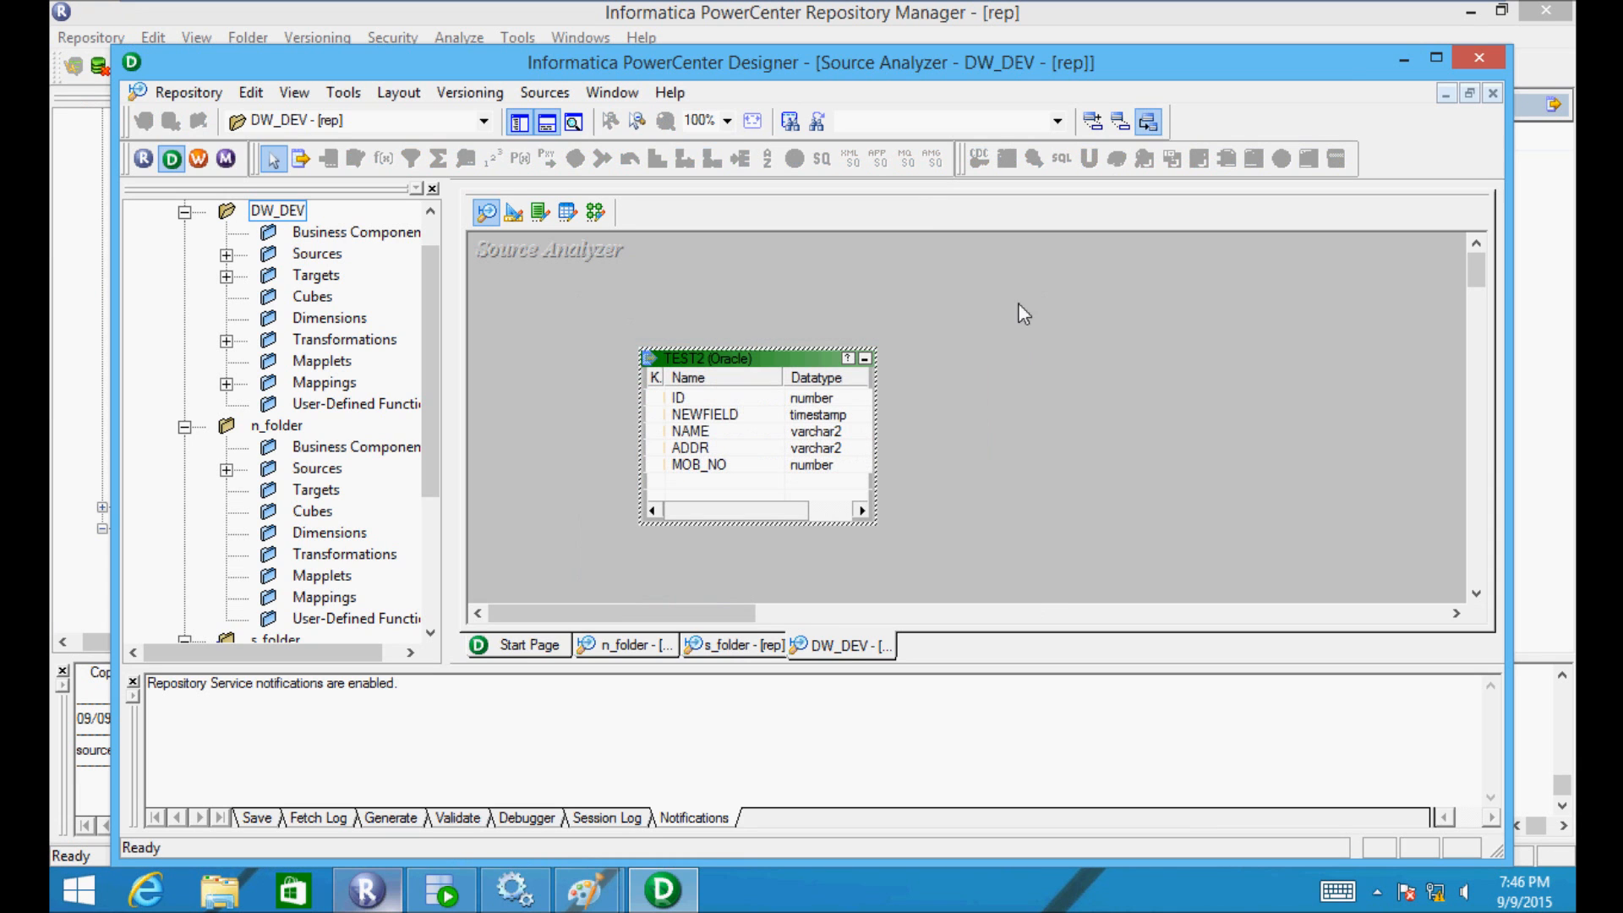
{"action": "left_click", "coordinate": [1437, 58]}
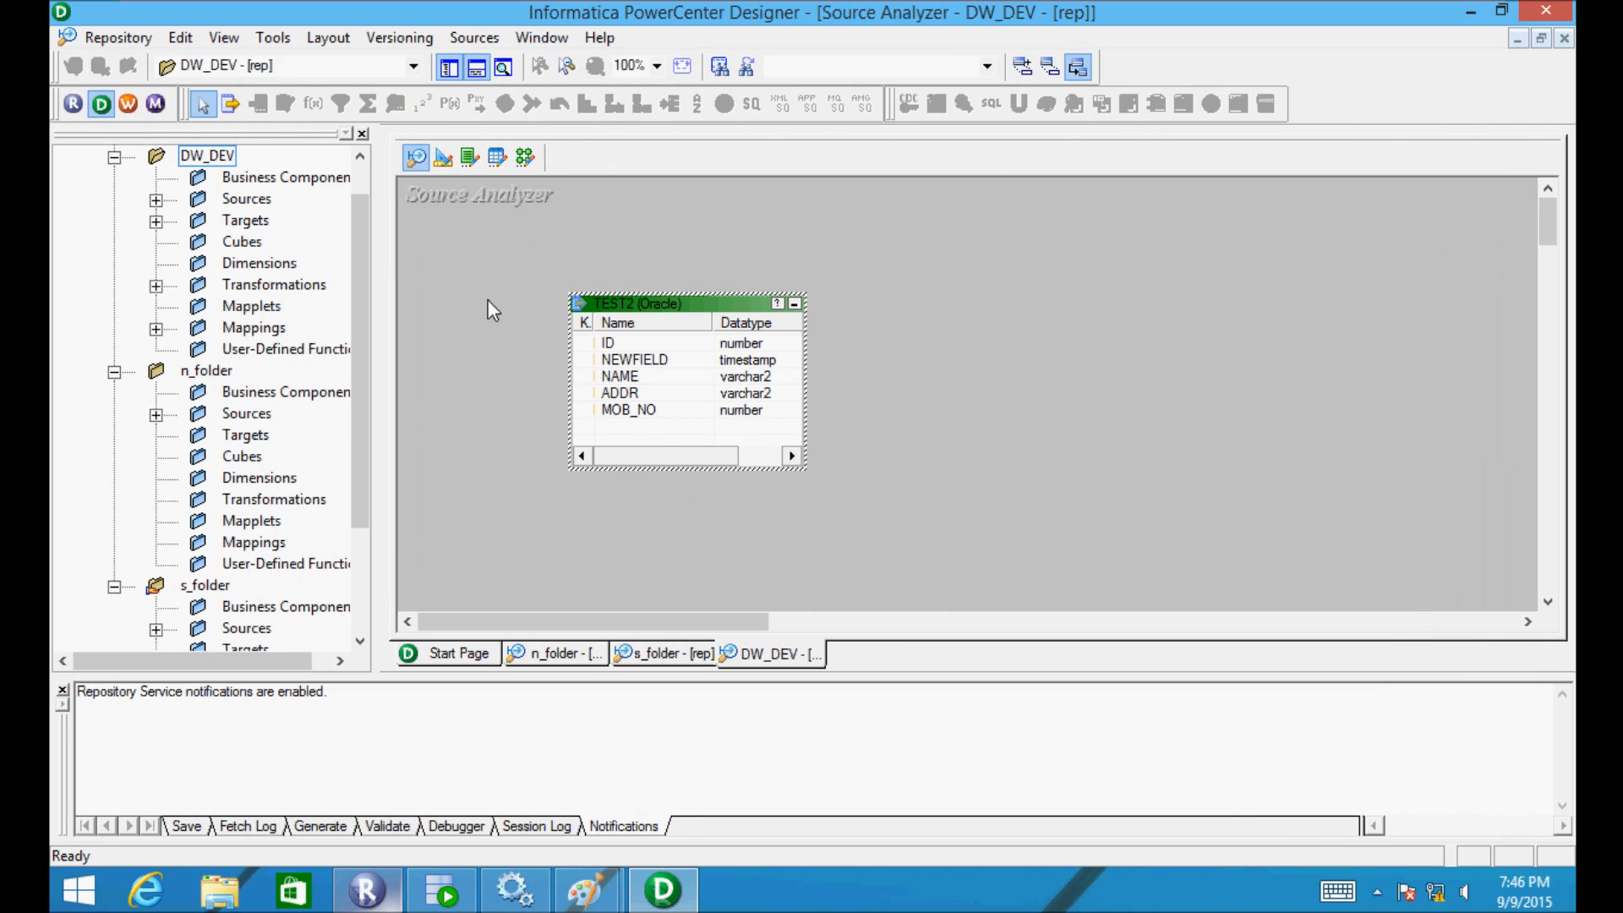
{"action": "left_click_drag", "start_coordinate": [362, 275], "coordinate": [364, 246]}
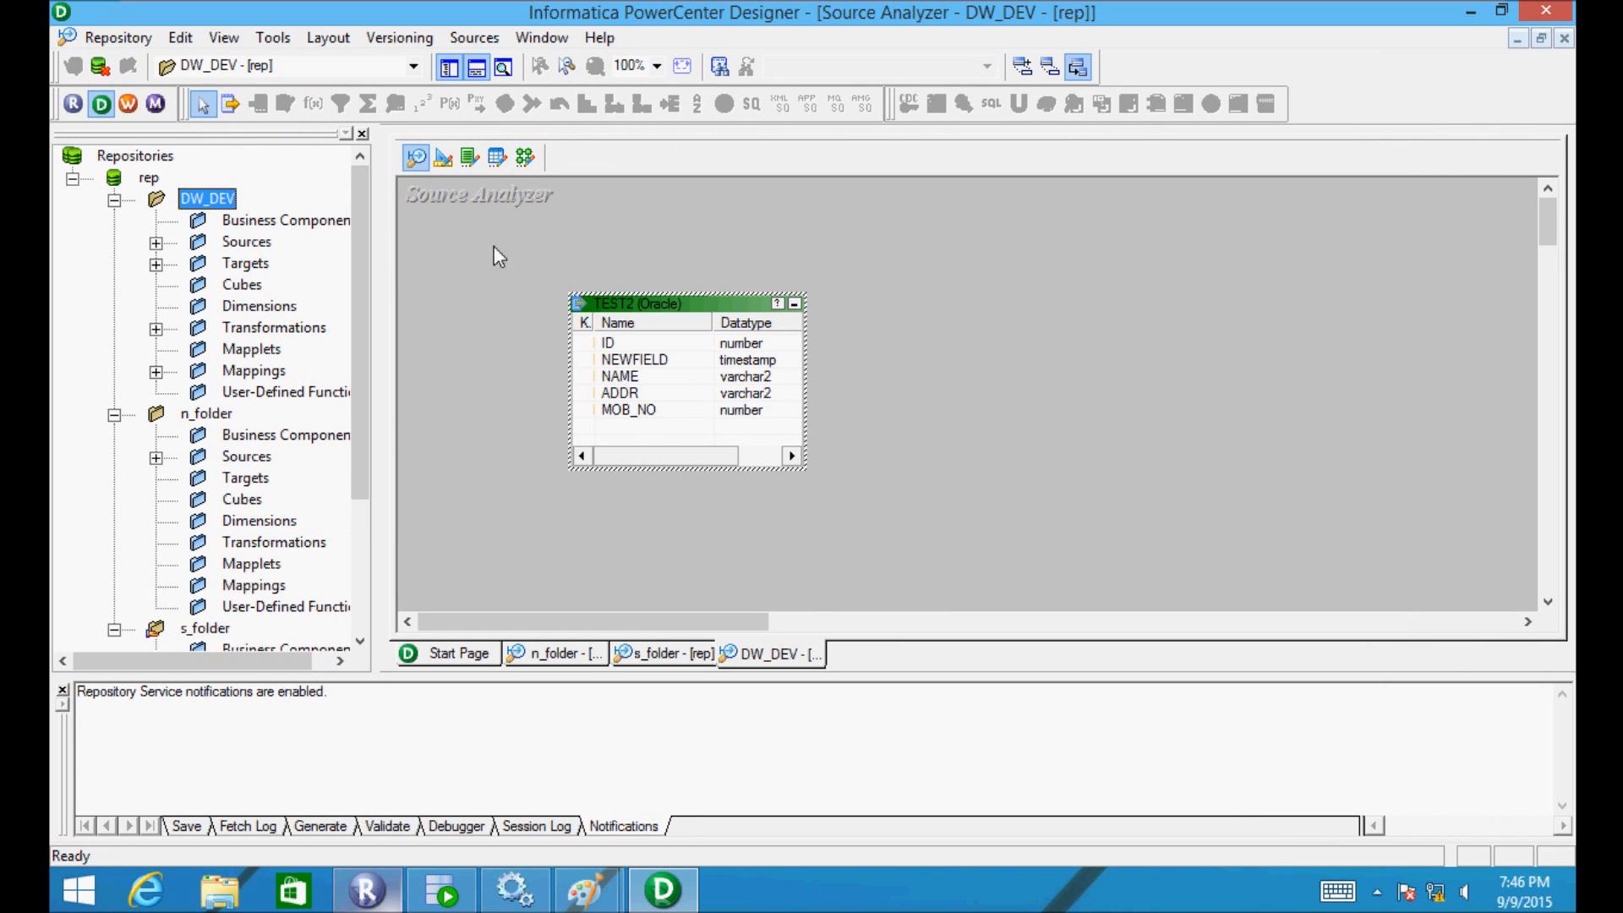
{"action": "double_click", "coordinate": [218, 203]}
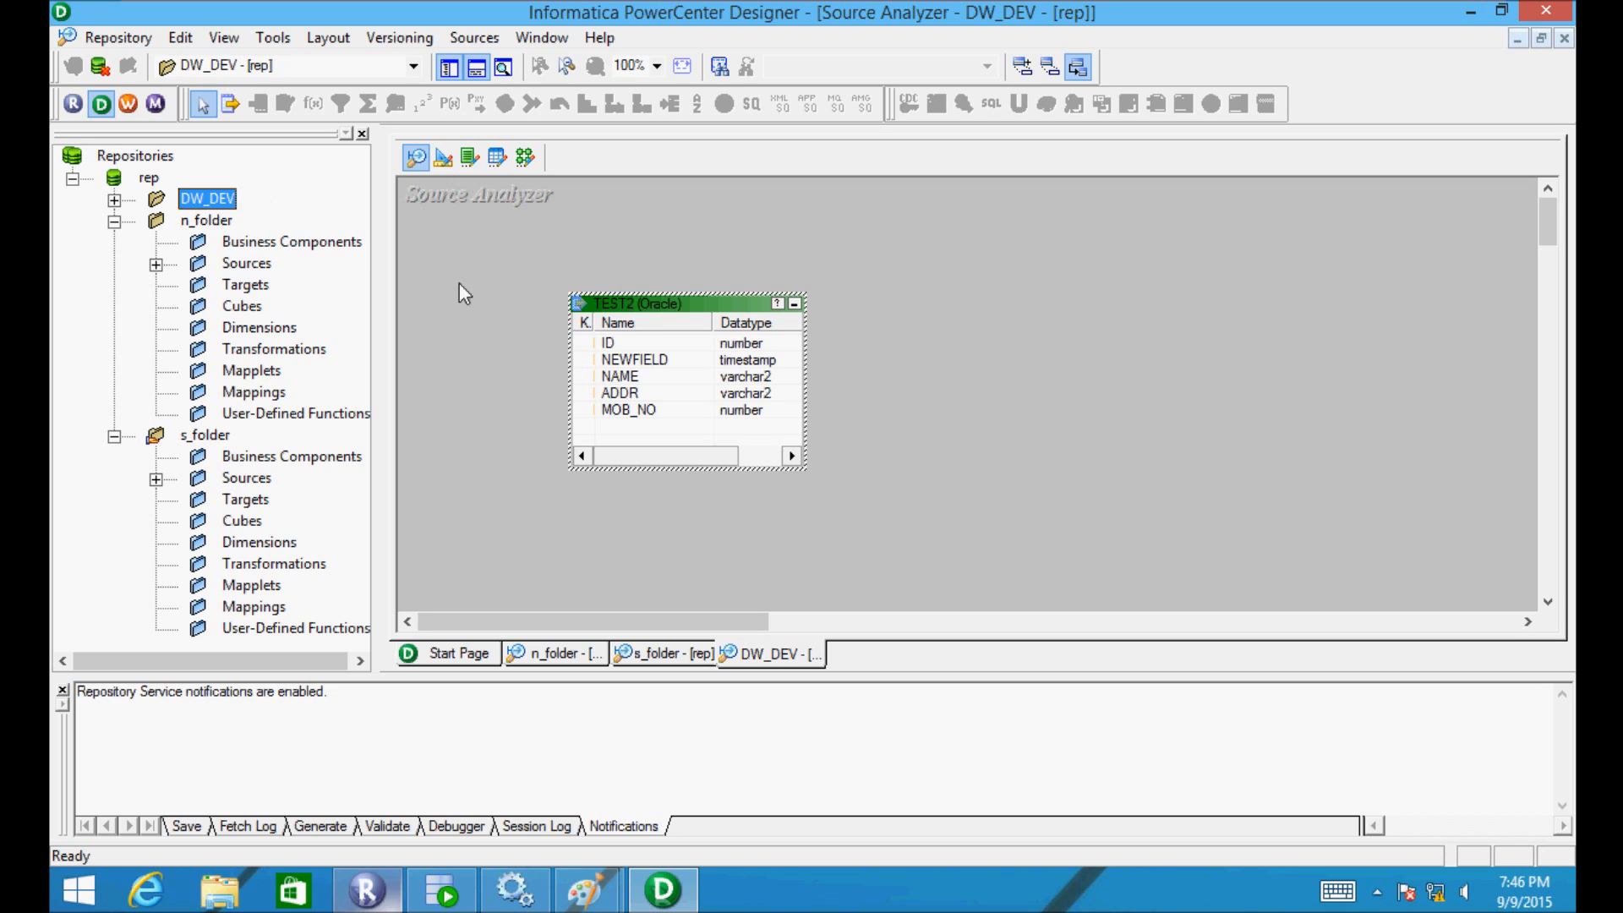
{"action": "left_click", "coordinate": [115, 201]}
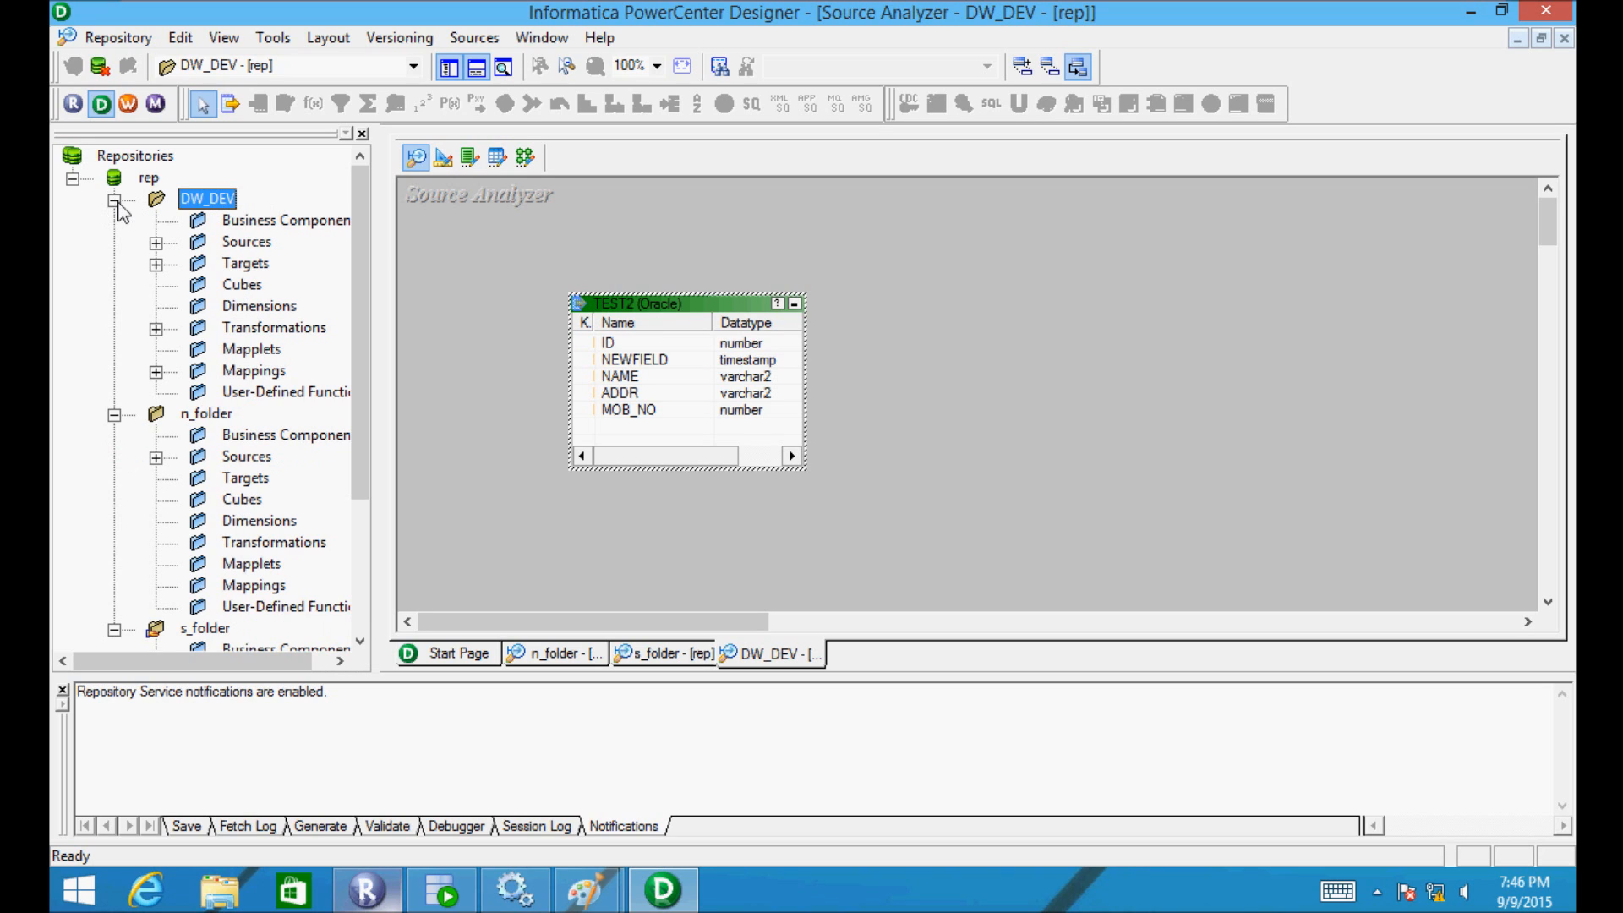
{"action": "left_click", "coordinate": [156, 243]}
{"action": "left_click", "coordinate": [198, 329]}
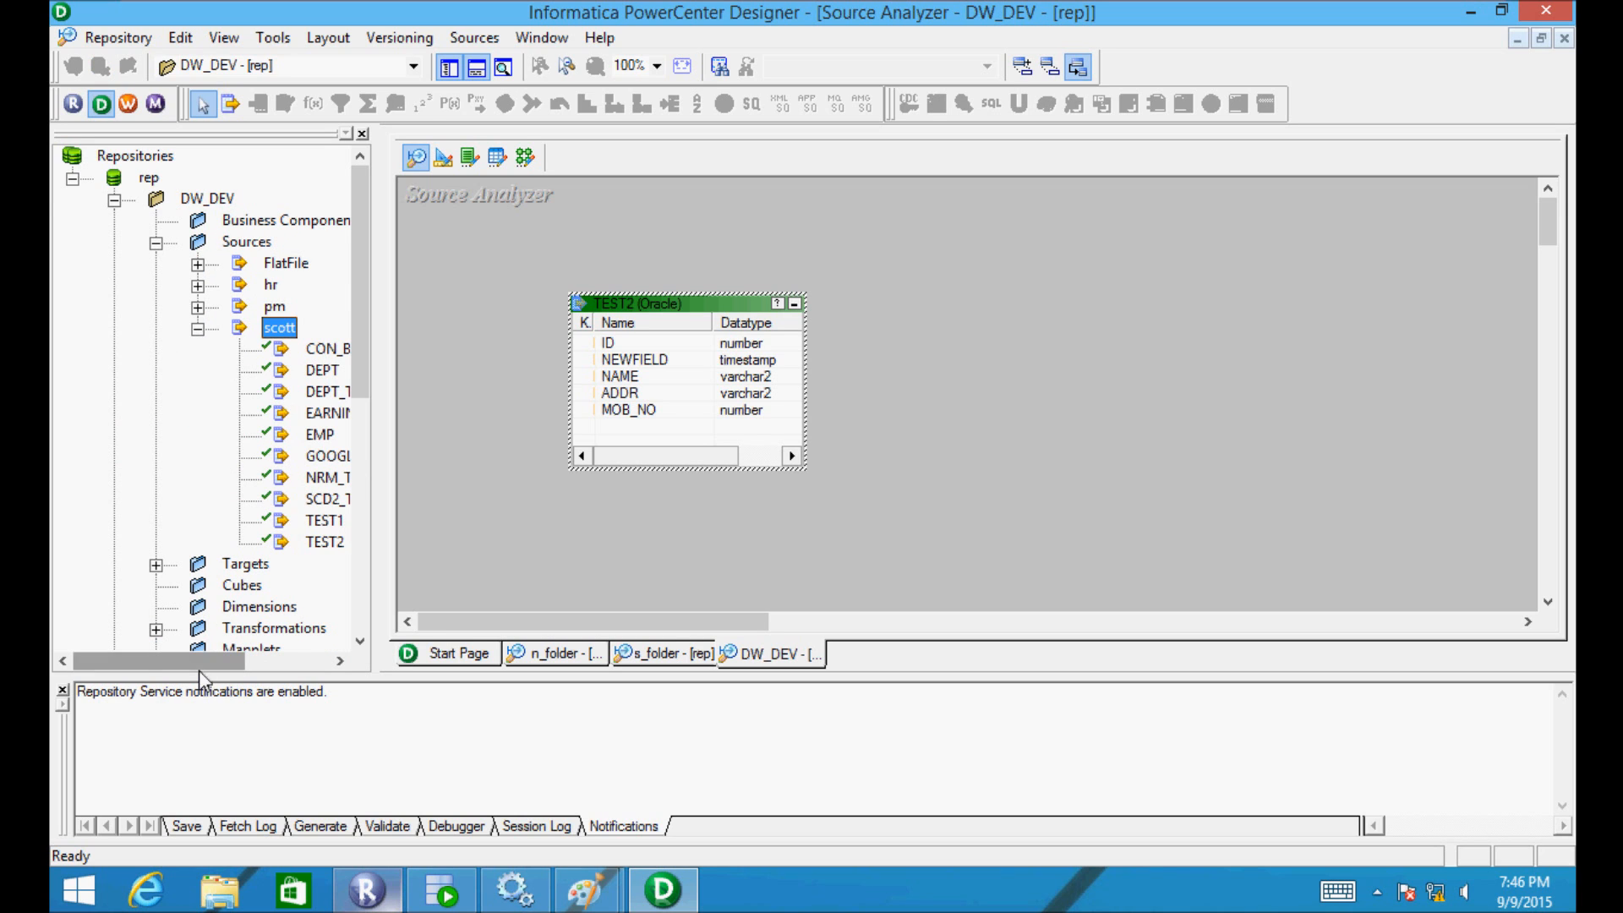
- Drag SCD2_TAB into the workspace and move TEST2 up to the right
{"action": "left_click_drag", "start_coordinate": [199, 668], "coordinate": [277, 662]}
{"action": "left_click_drag", "start_coordinate": [173, 498], "coordinate": [473, 401]}
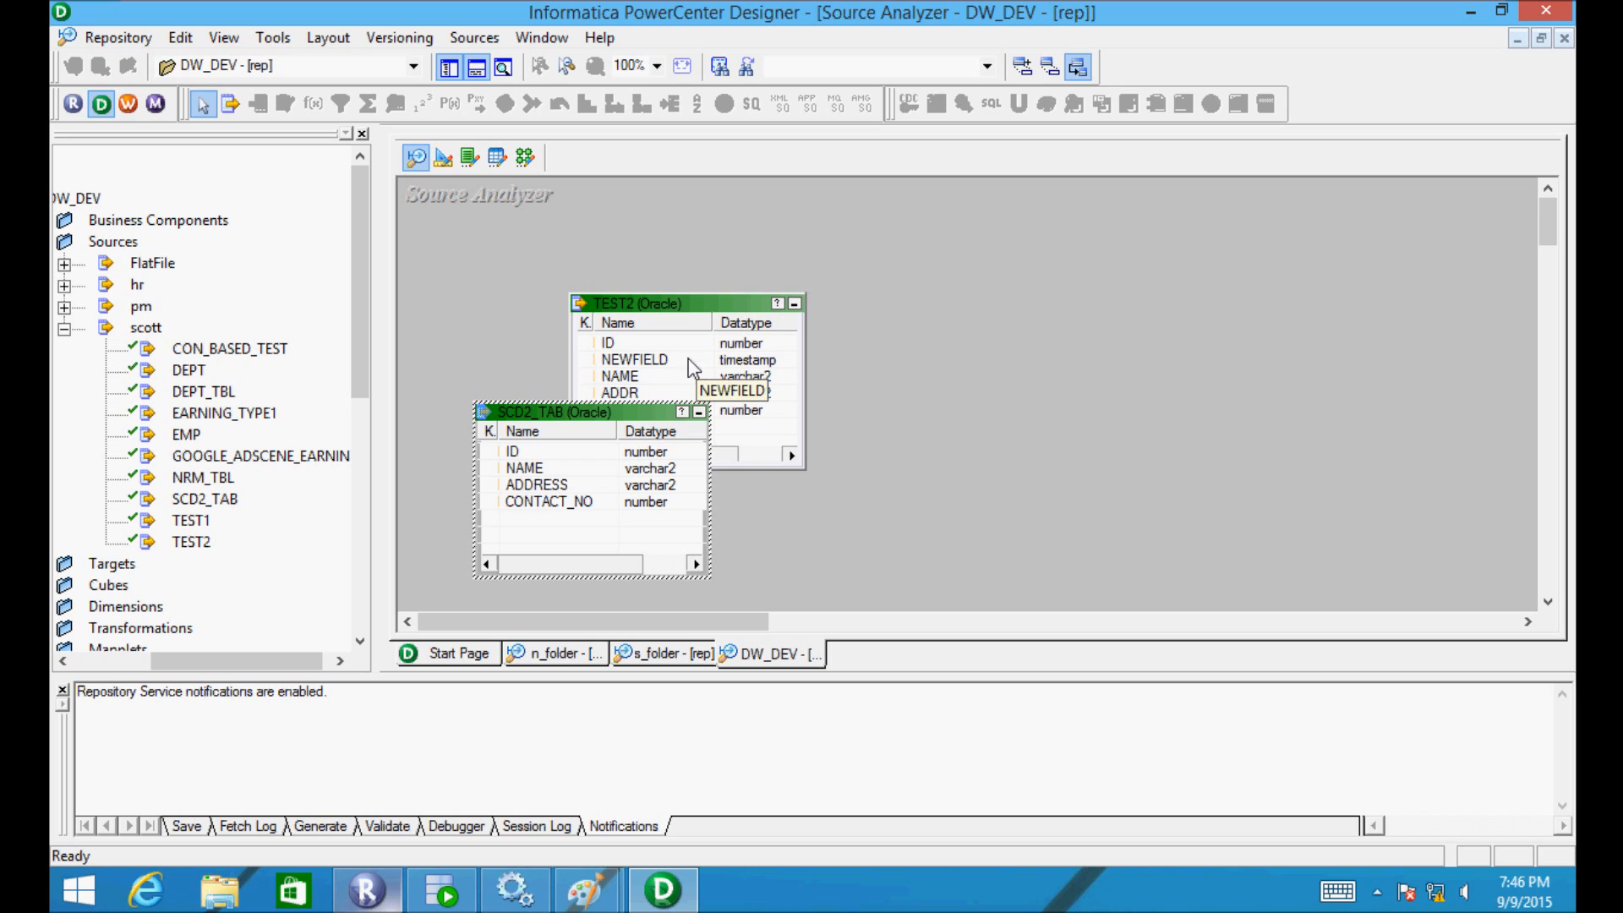
{"action": "left_click_drag", "start_coordinate": [683, 315], "coordinate": [856, 244]}
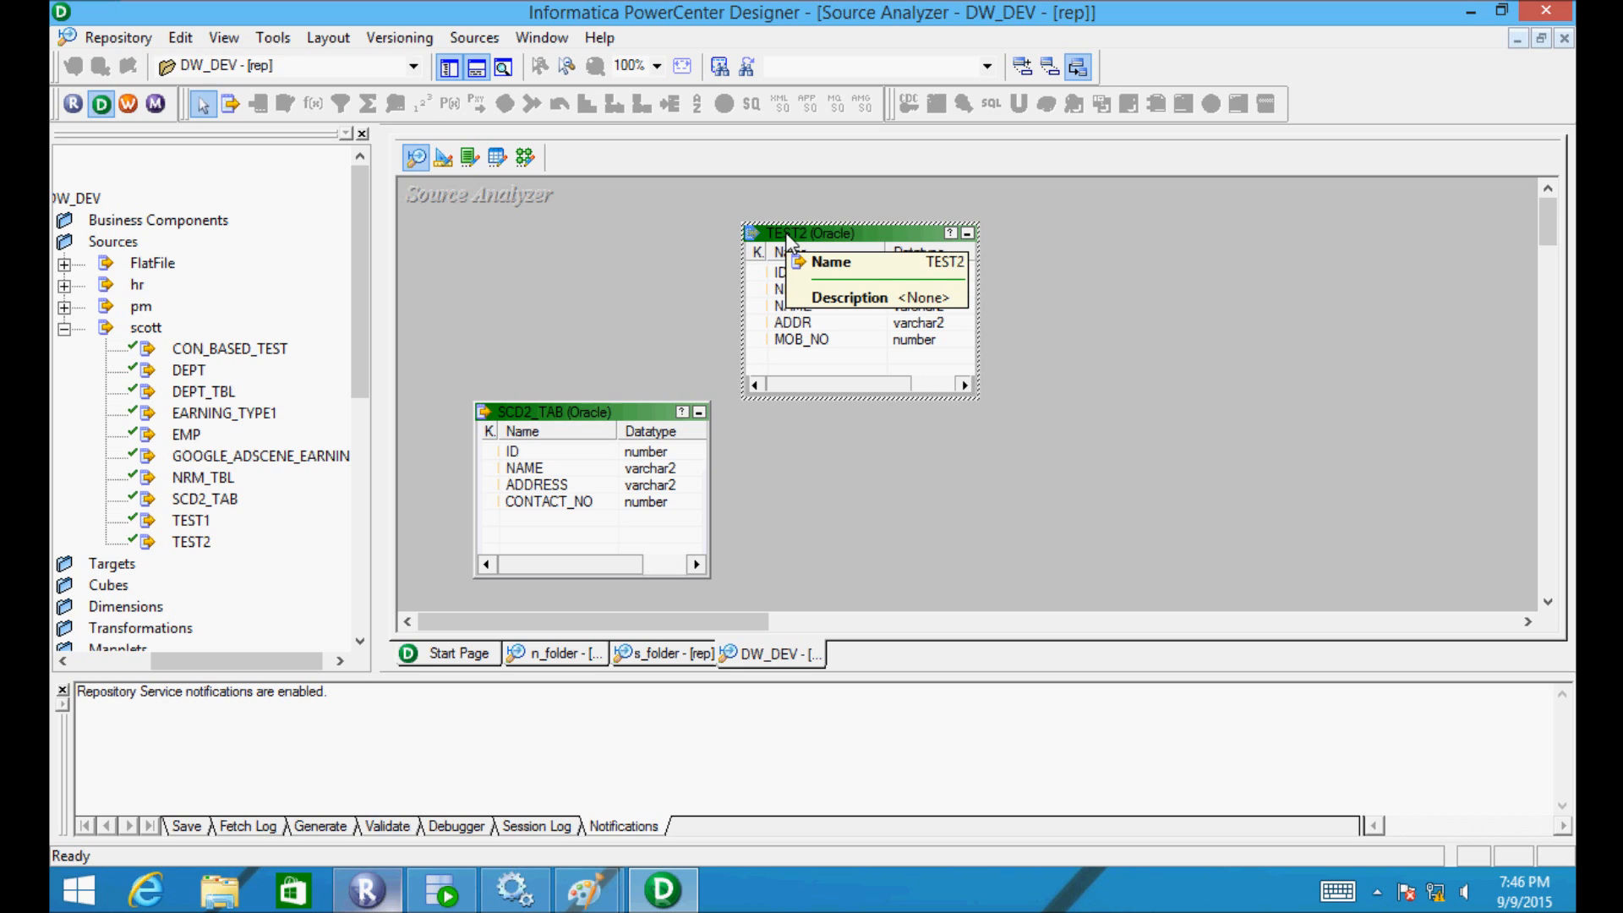
- Append a NEWFIELD column of datatype timestamp to SCD2_TAB's column list and apply it
{"action": "double_click", "coordinate": [509, 409]}
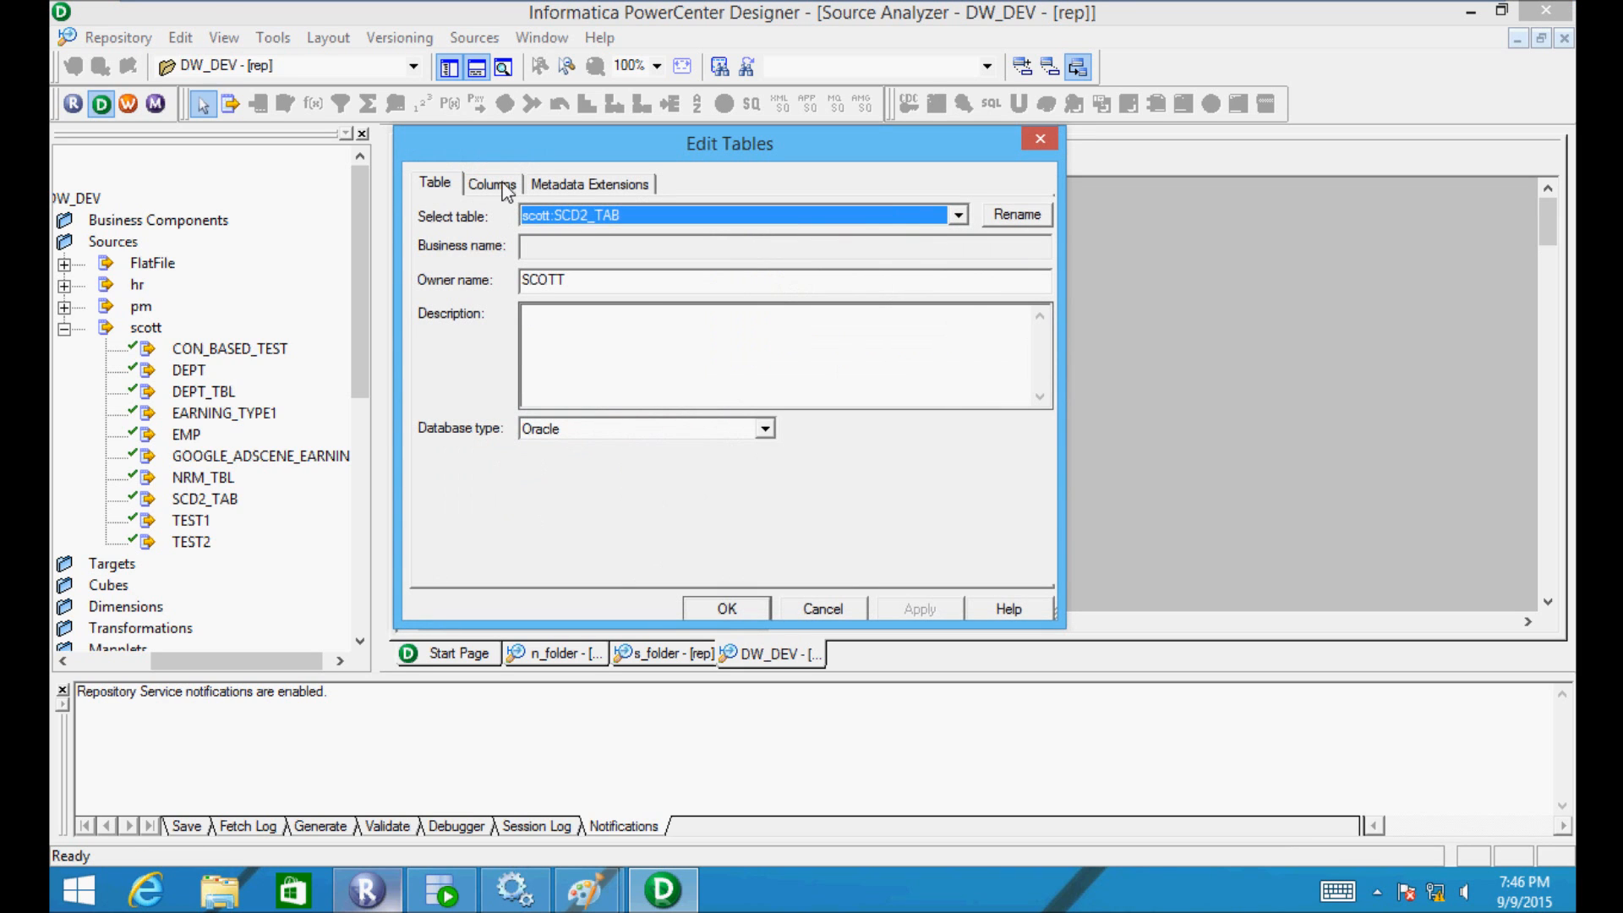
{"action": "left_click", "coordinate": [492, 184]}
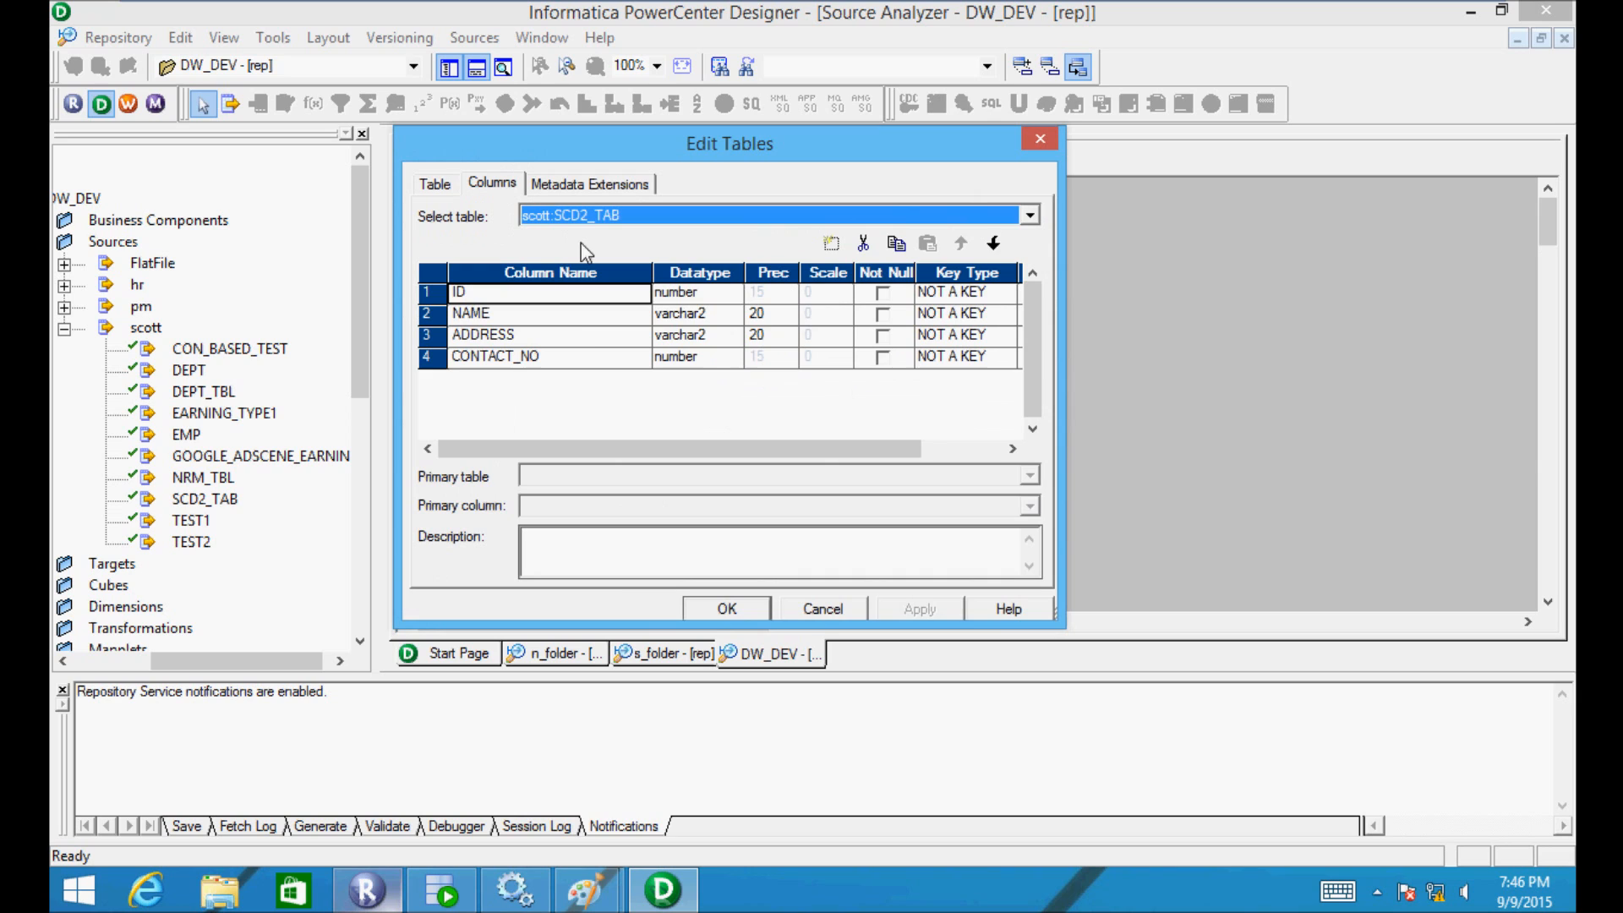
{"action": "left_click", "coordinate": [832, 244]}
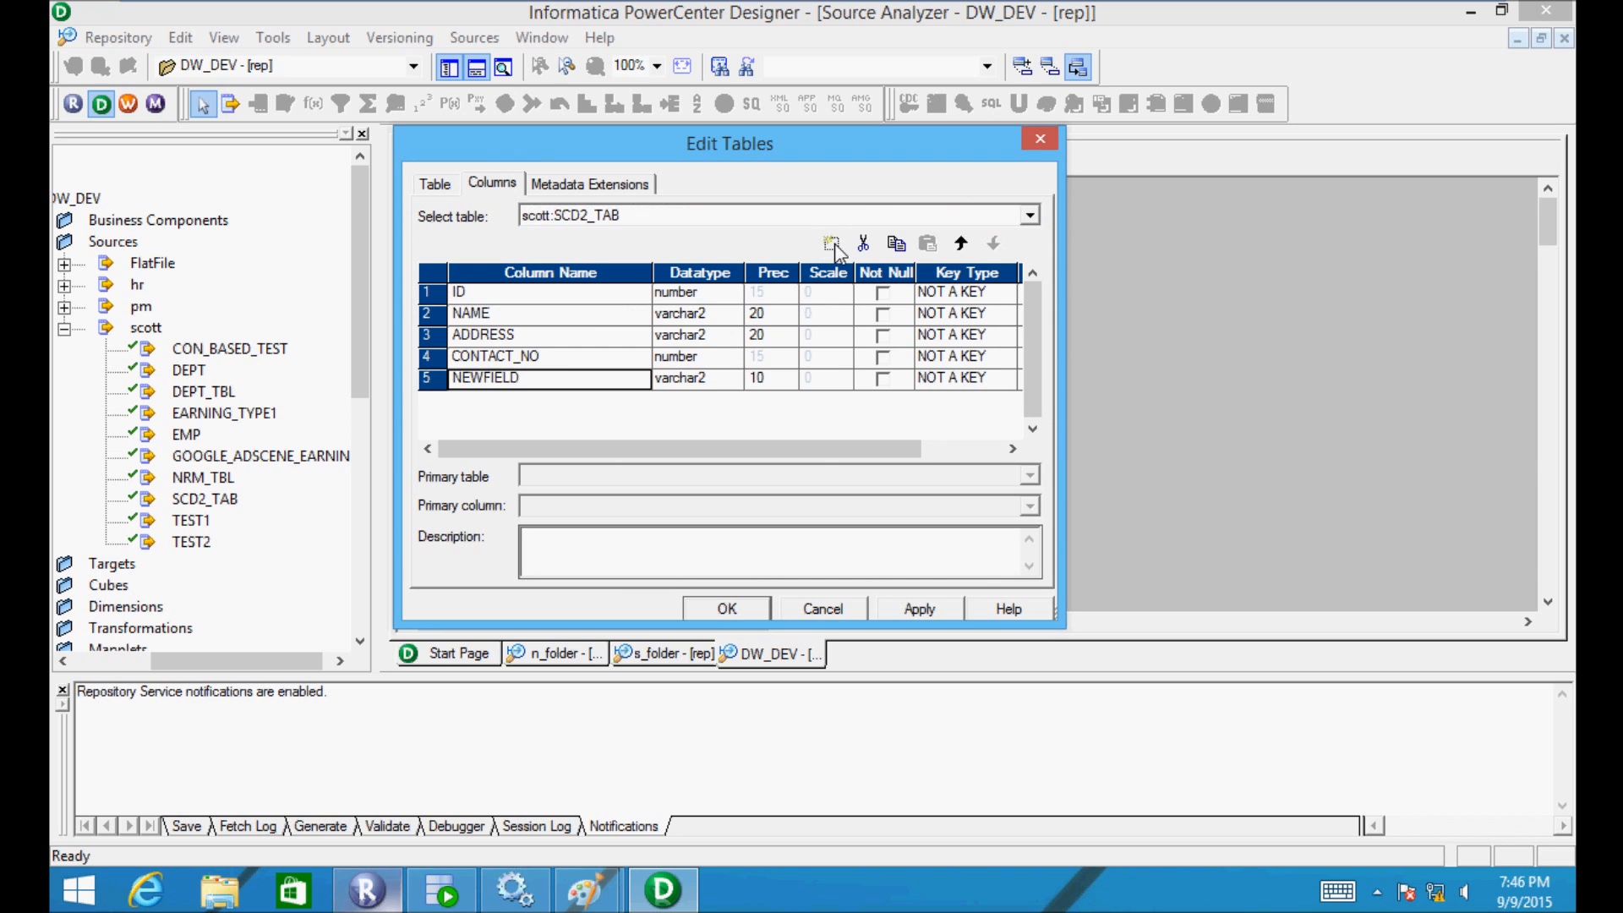
{"action": "left_click", "coordinate": [715, 379]}
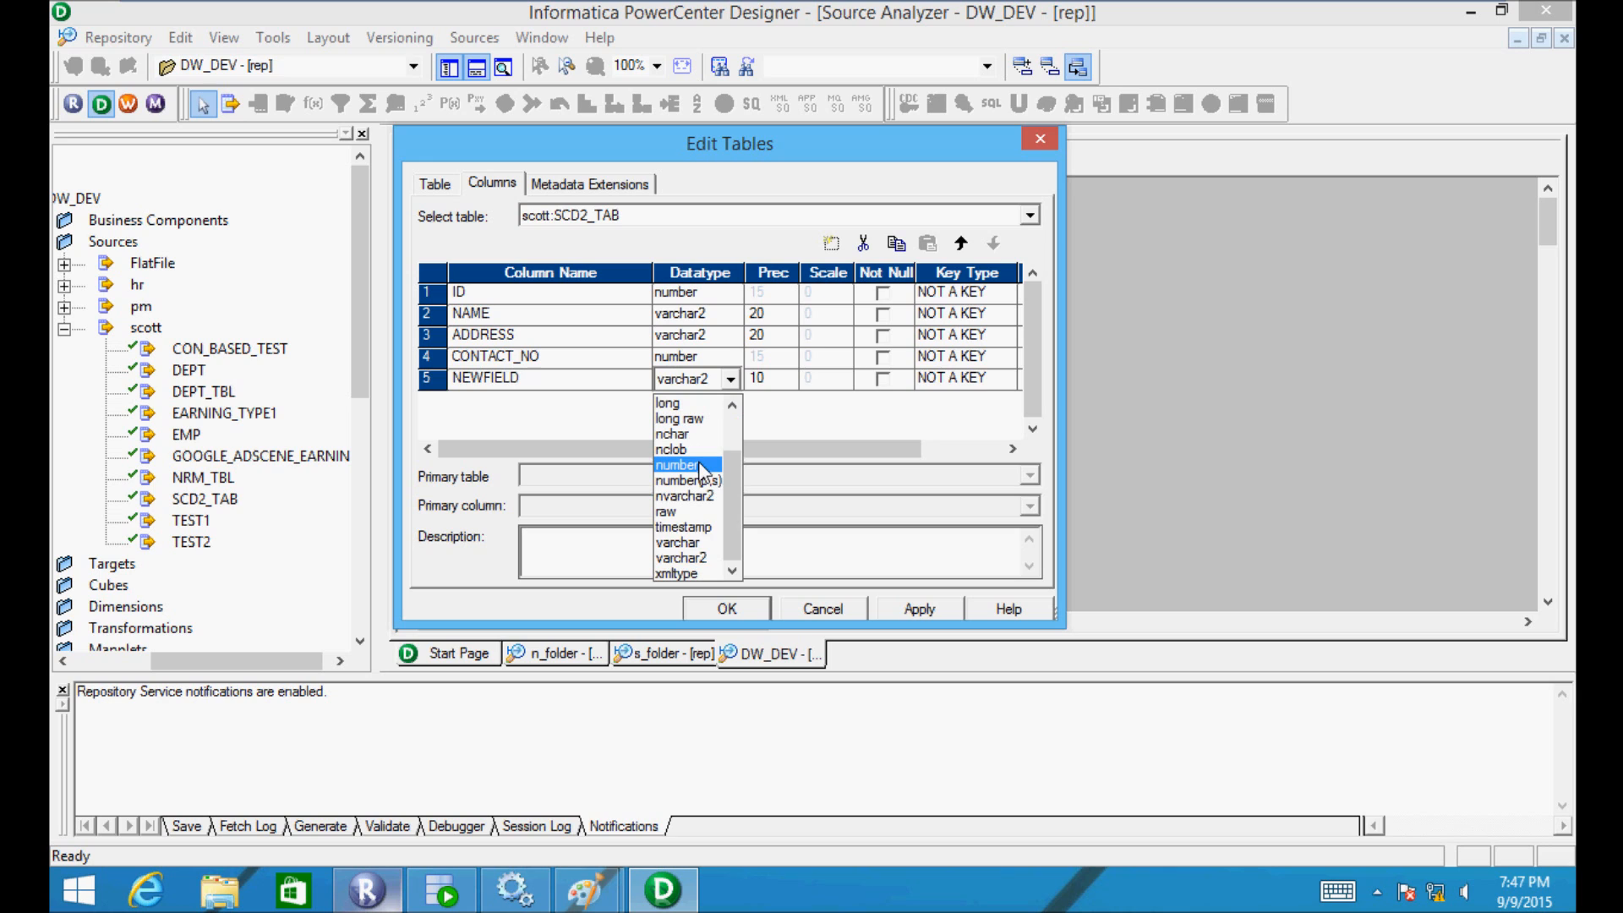
{"action": "left_click", "coordinate": [702, 528]}
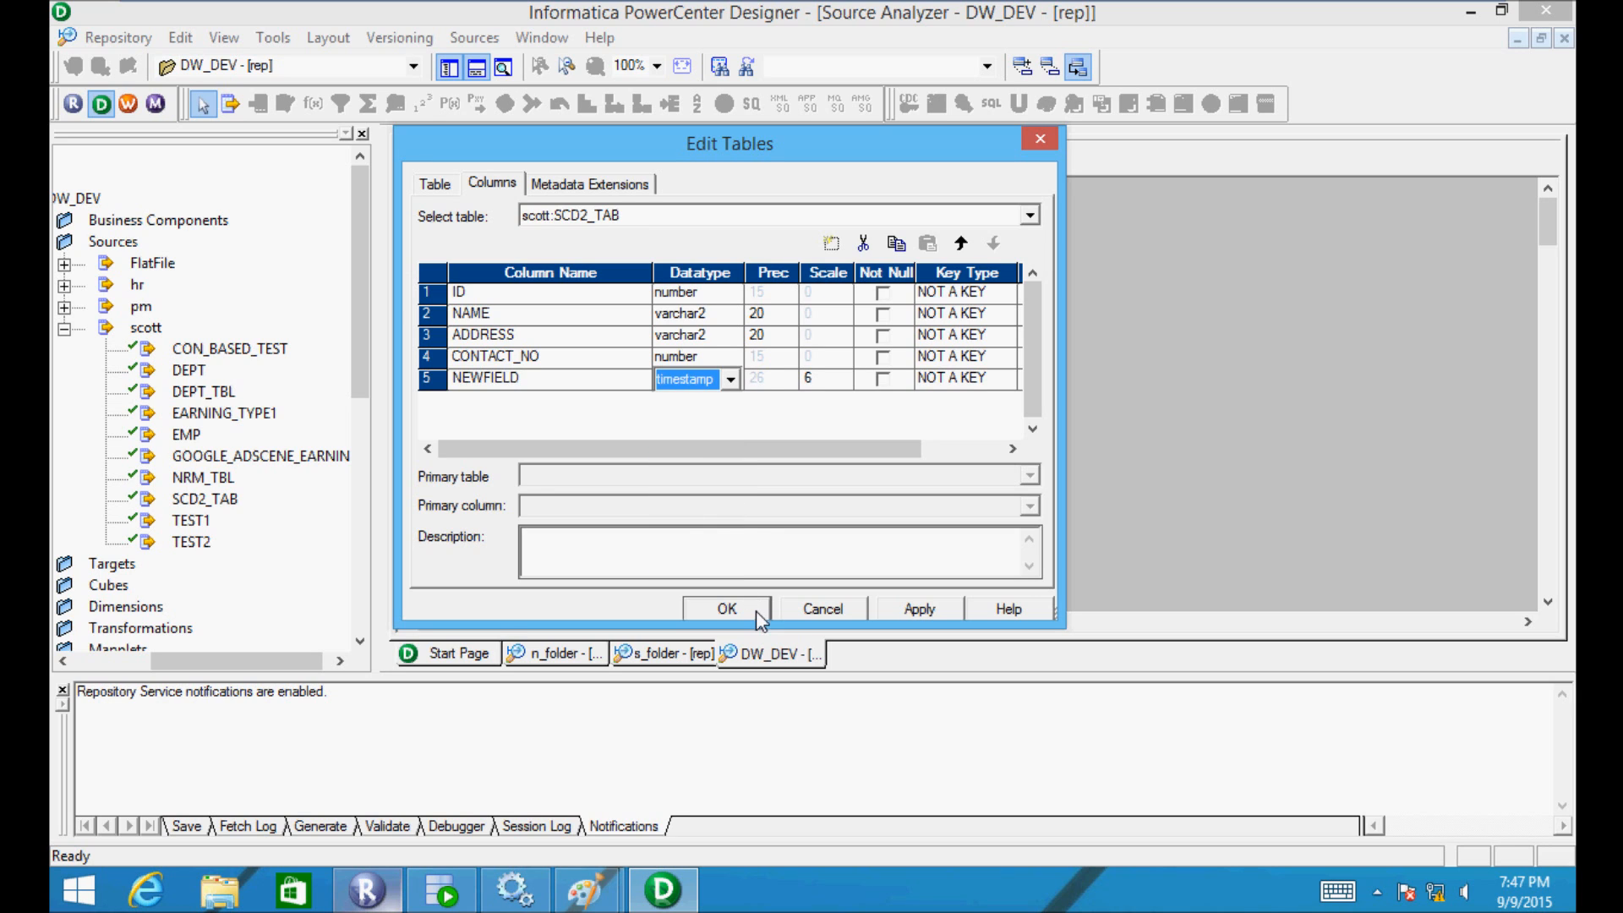
{"action": "left_click", "coordinate": [727, 609]}
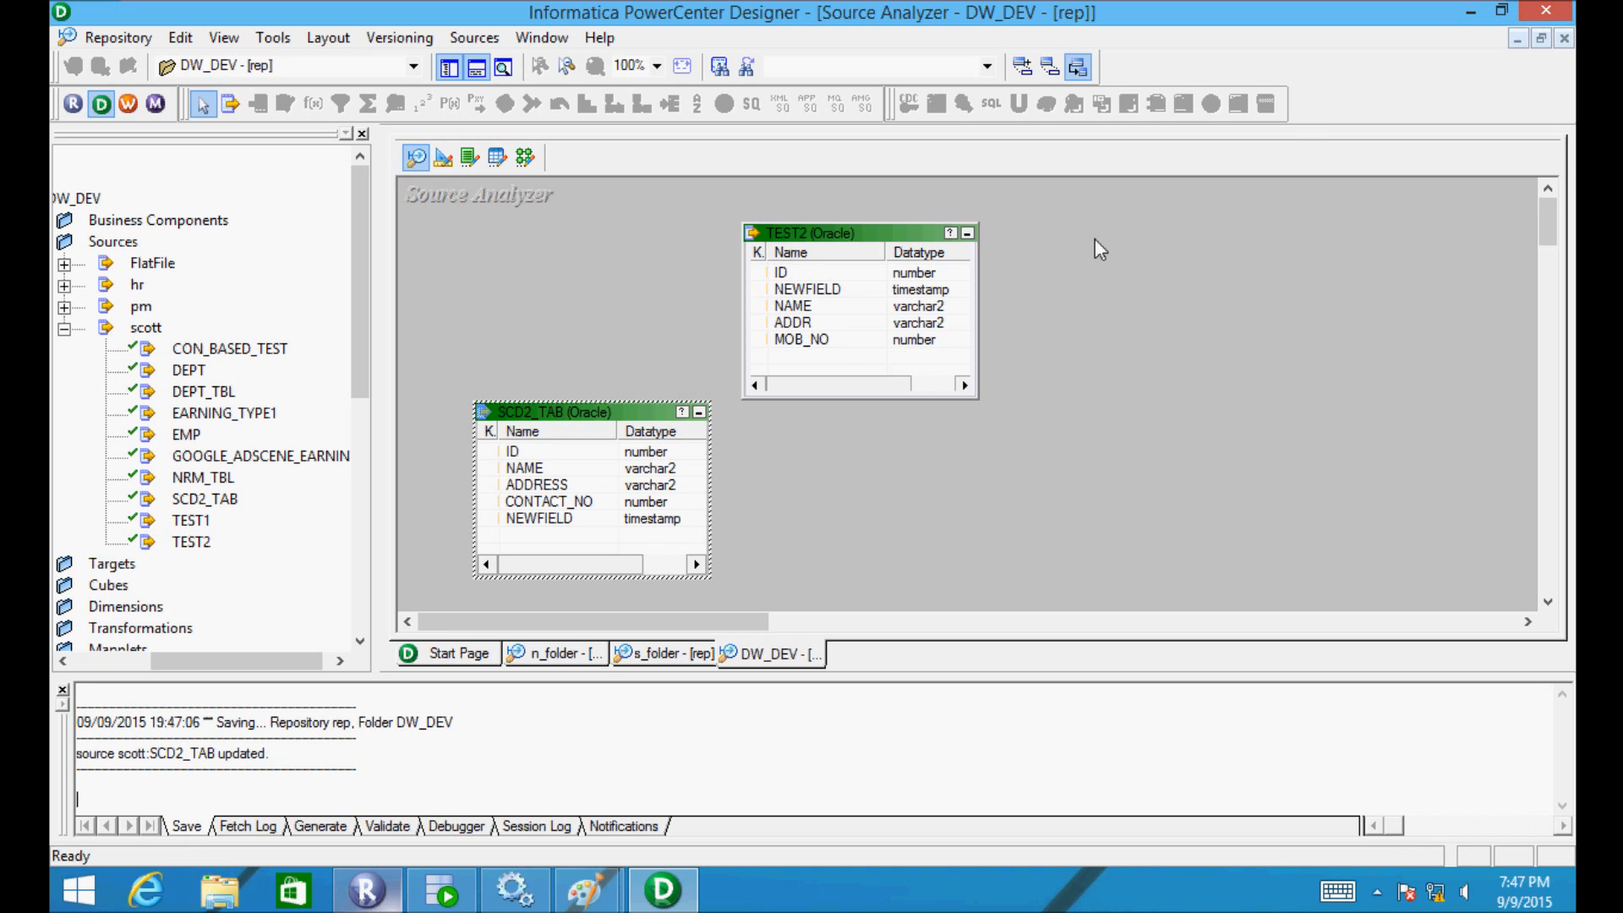
- Expand s_folder > Sources > scott to view SCD2_TAB and TEST11, then close Designer
{"action": "left_click_drag", "start_coordinate": [369, 318], "coordinate": [370, 465]}
{"action": "left_click_drag", "start_coordinate": [239, 660], "coordinate": [155, 657]}
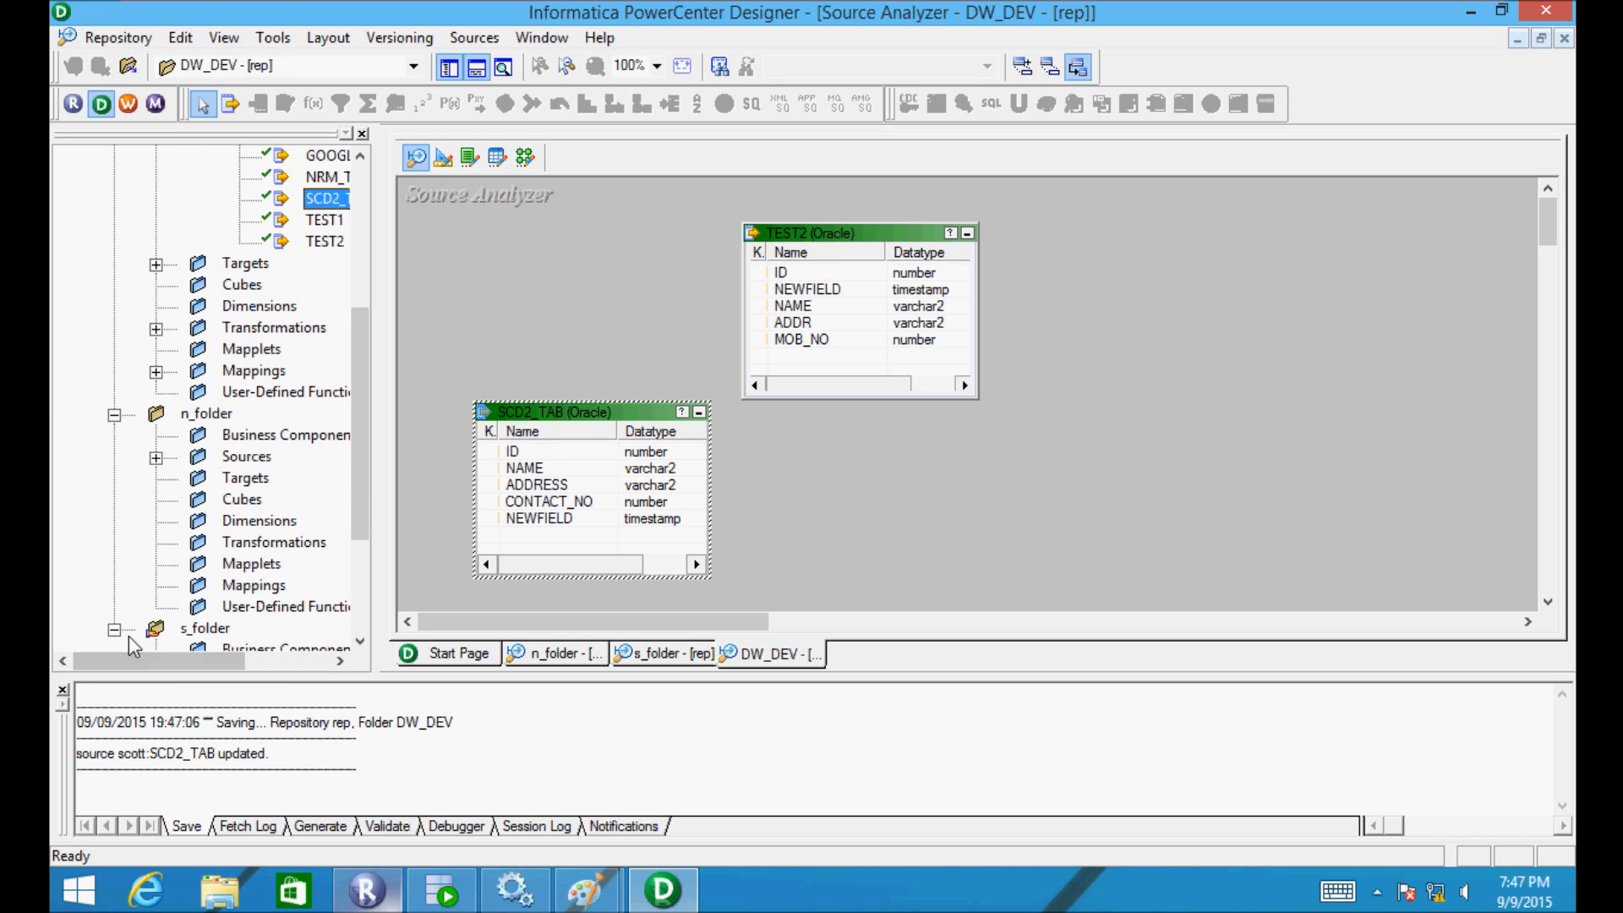
{"action": "left_click_drag", "start_coordinate": [369, 490], "coordinate": [351, 605]}
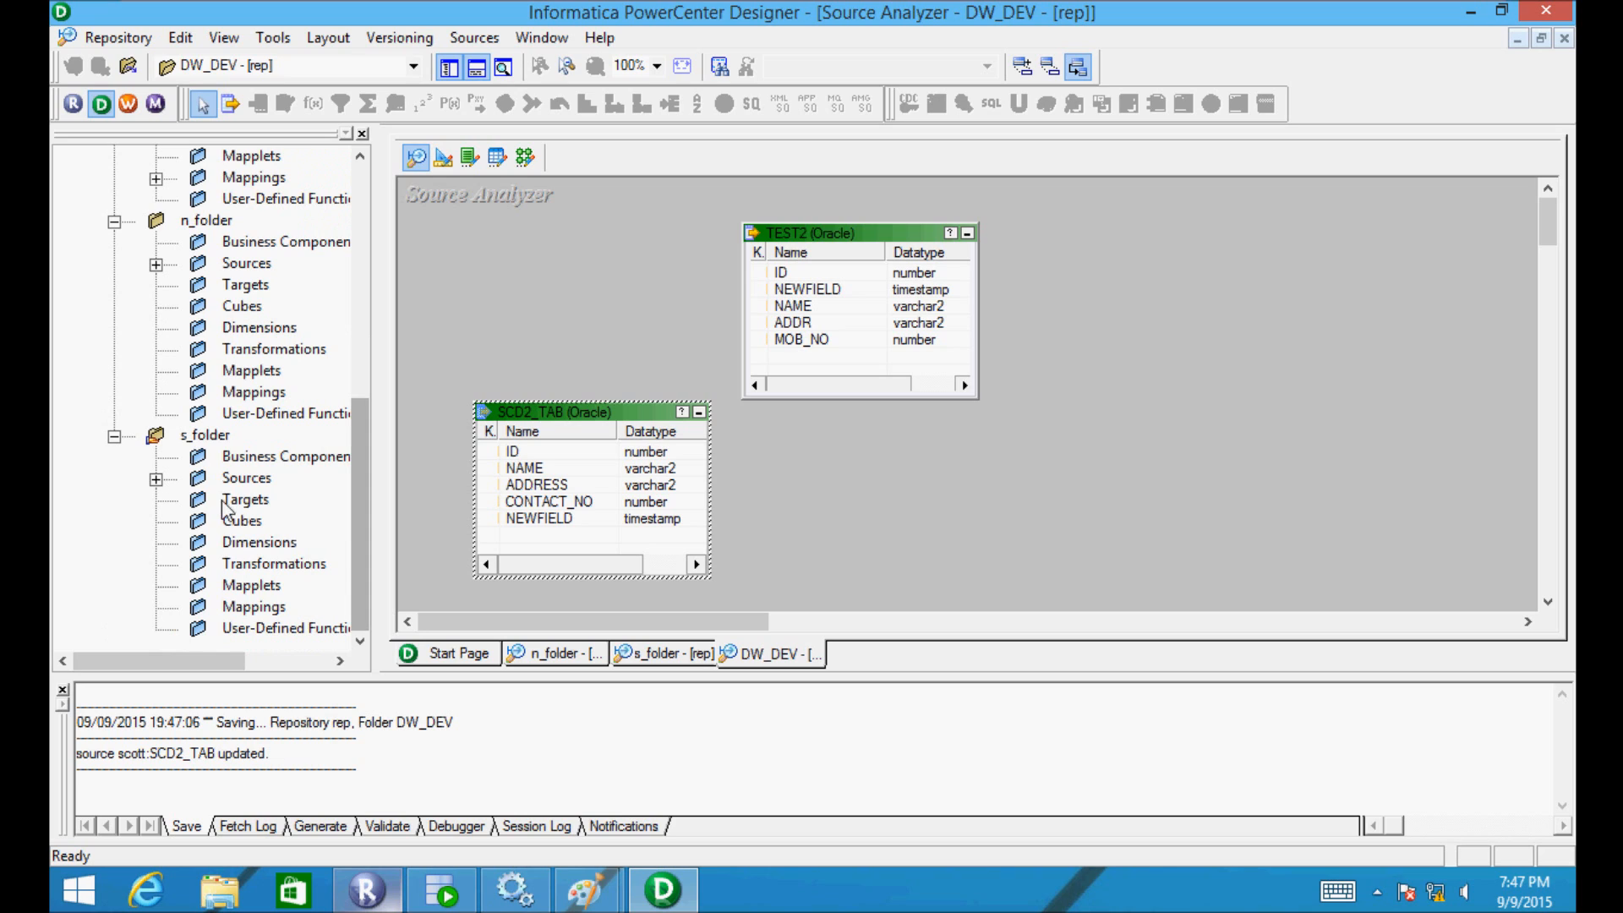
{"action": "left_click", "coordinate": [157, 479]}
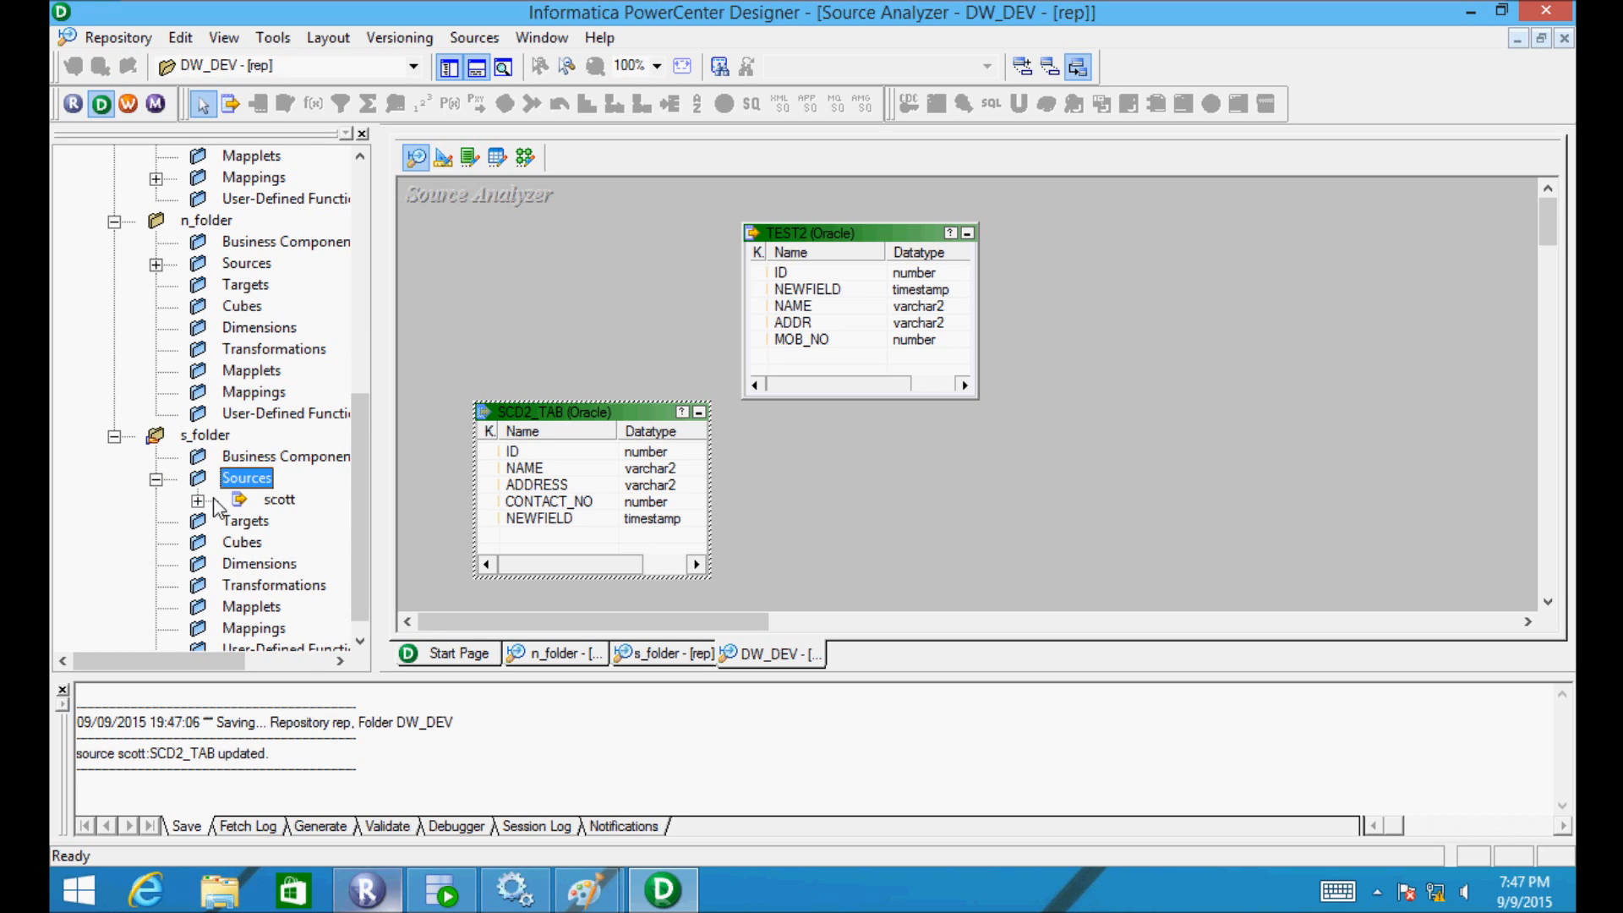
{"action": "left_click", "coordinate": [198, 500]}
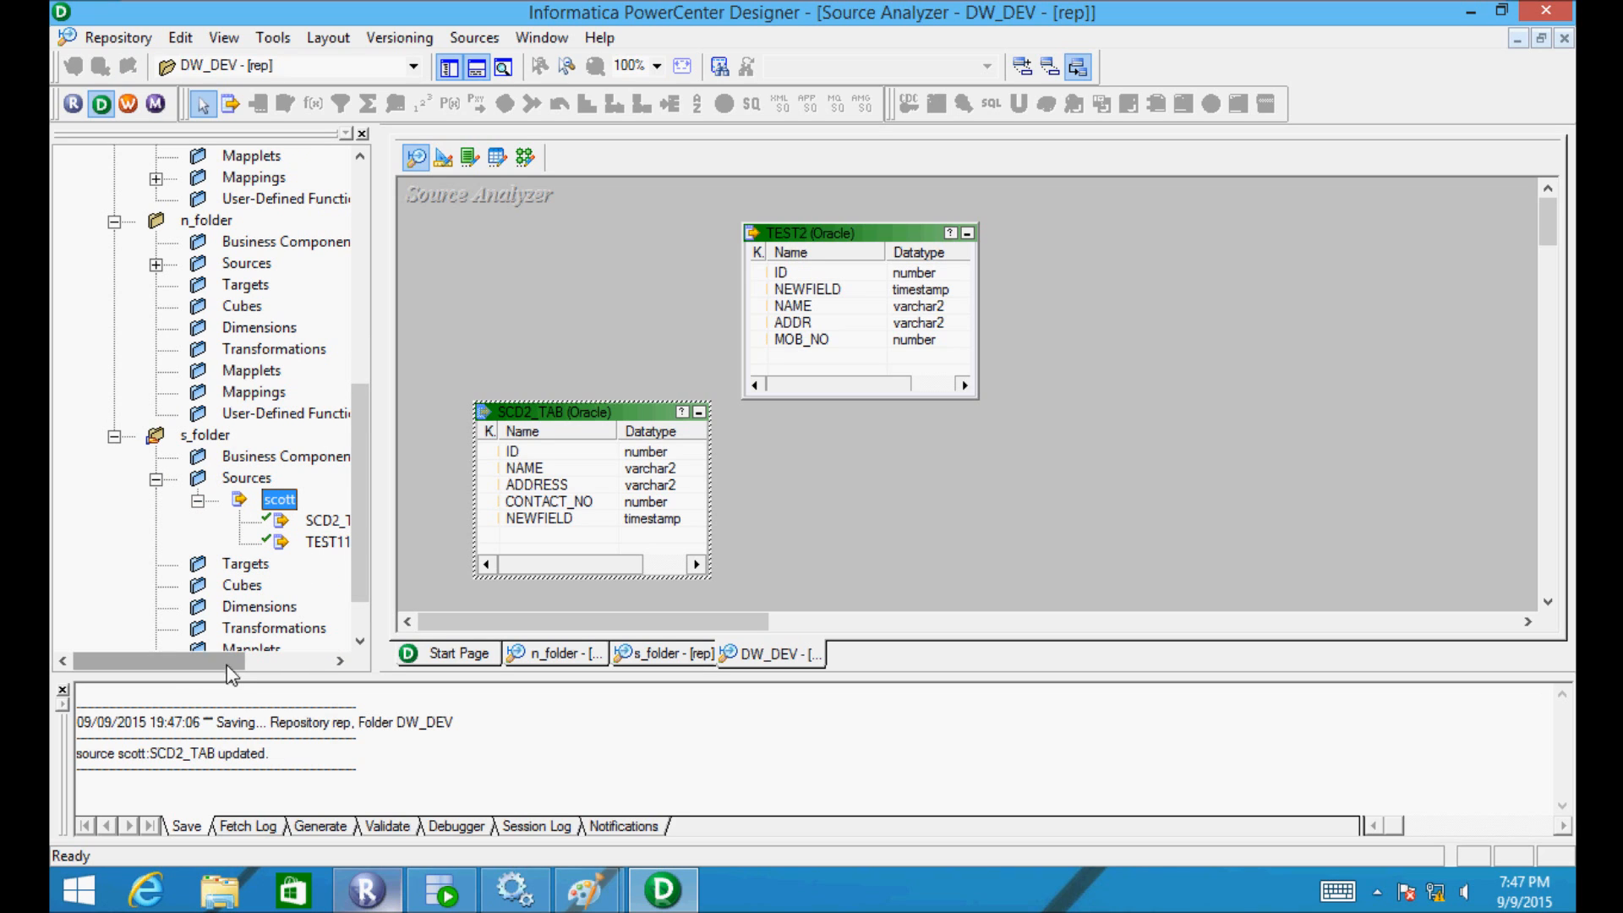
{"action": "left_click_drag", "start_coordinate": [222, 657], "coordinate": [272, 658]}
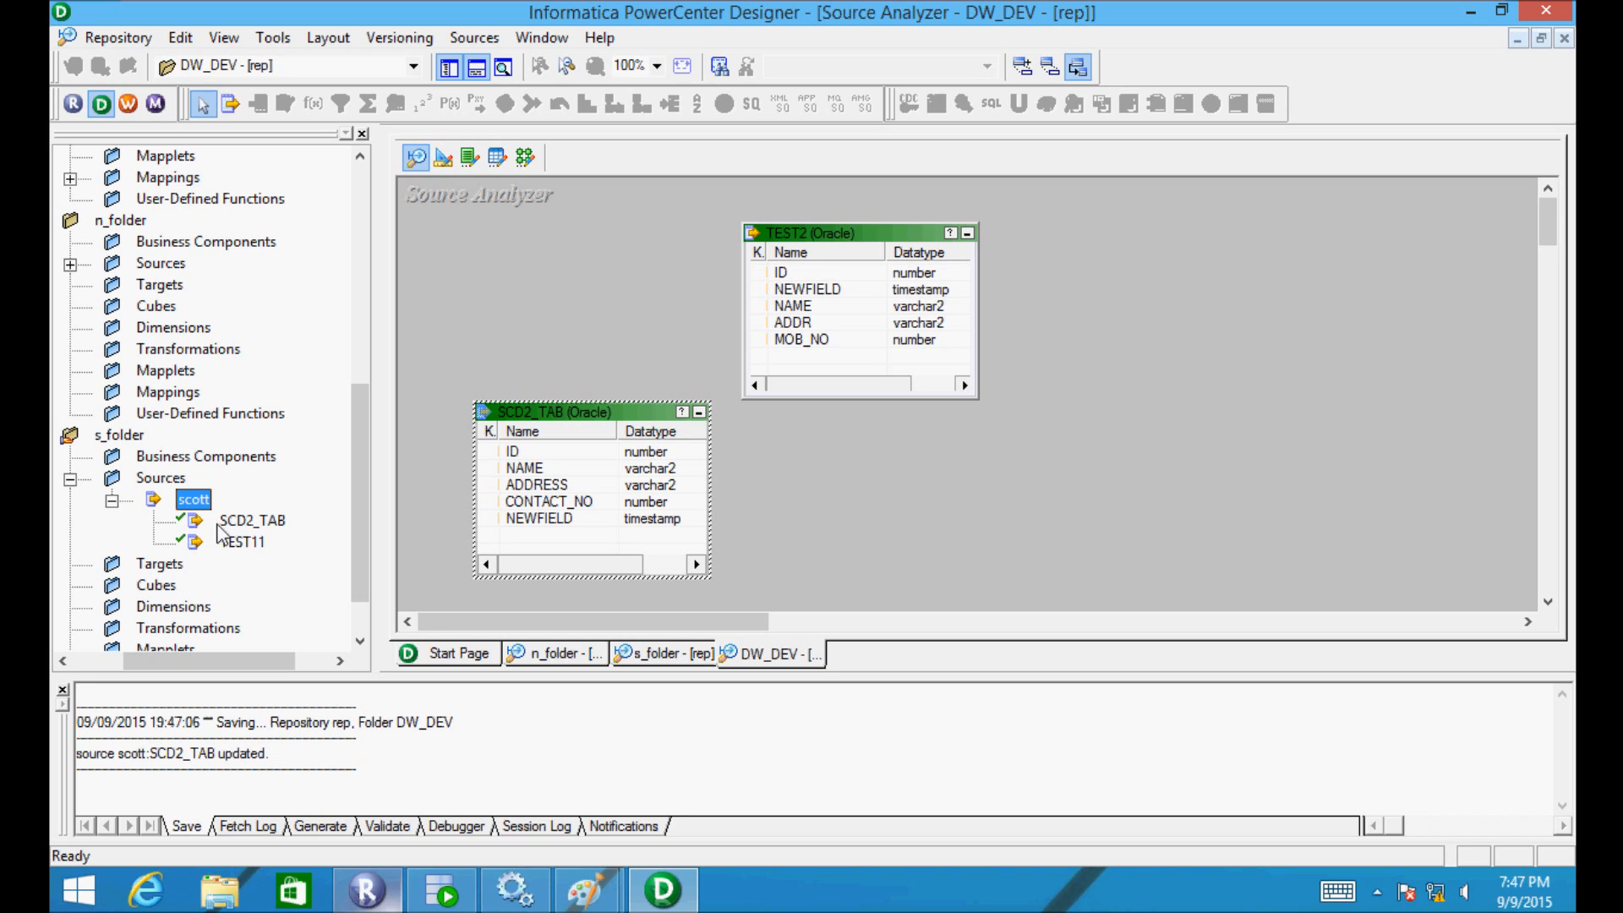
{"action": "left_click", "coordinate": [1528, 15]}
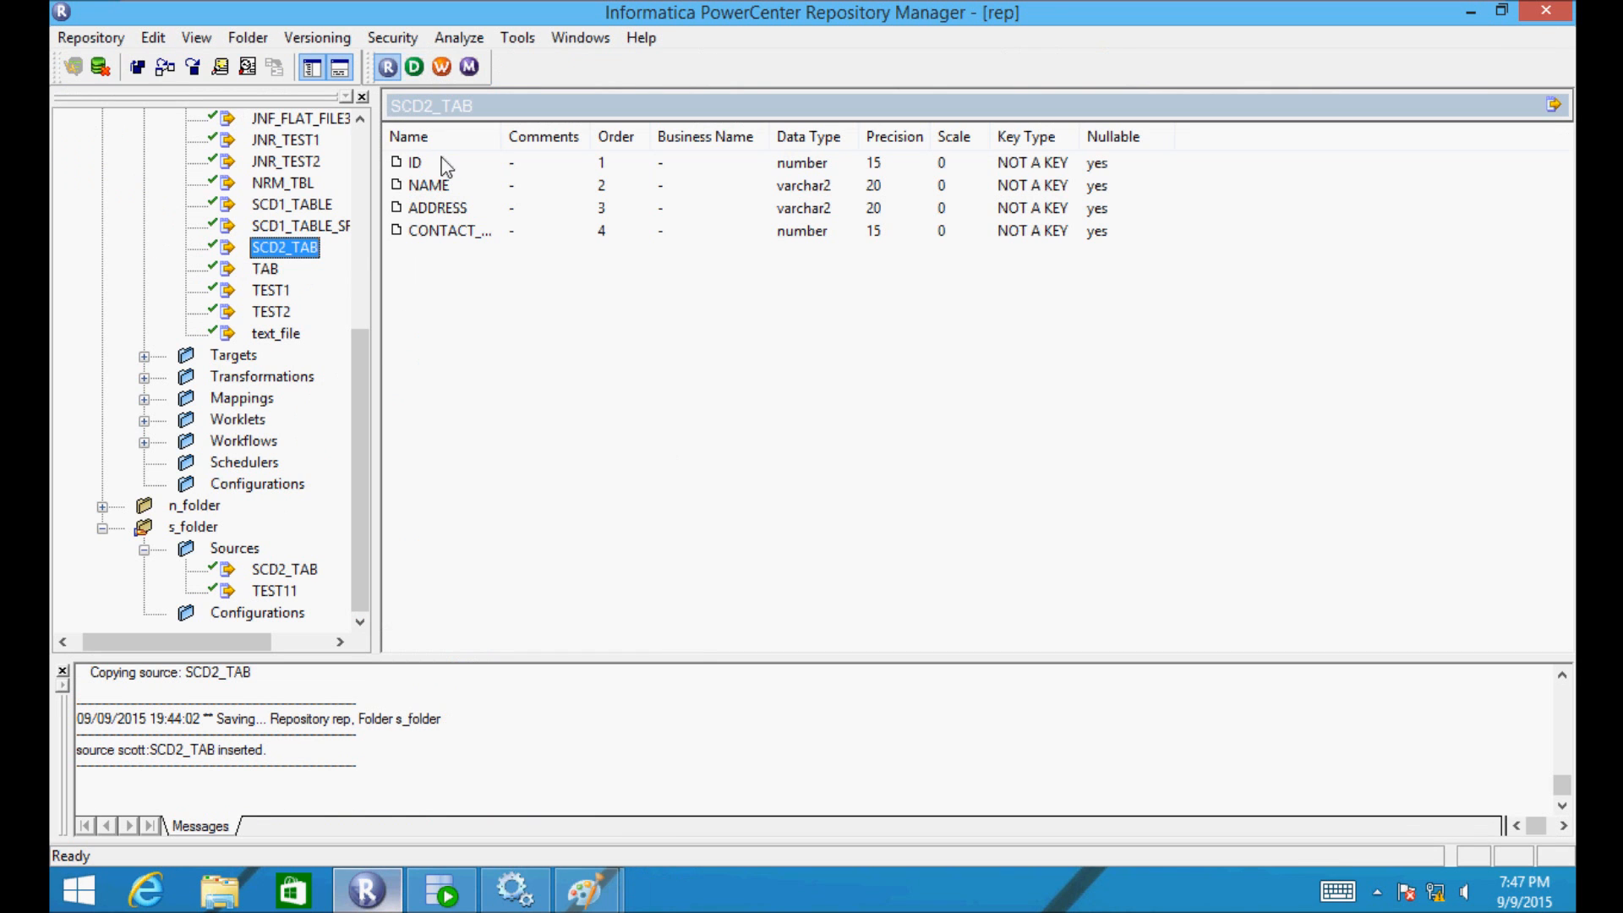
- Launch PowerCenter Designer from the Repository Manager toolbar's Designer button
{"action": "left_click", "coordinate": [414, 66]}
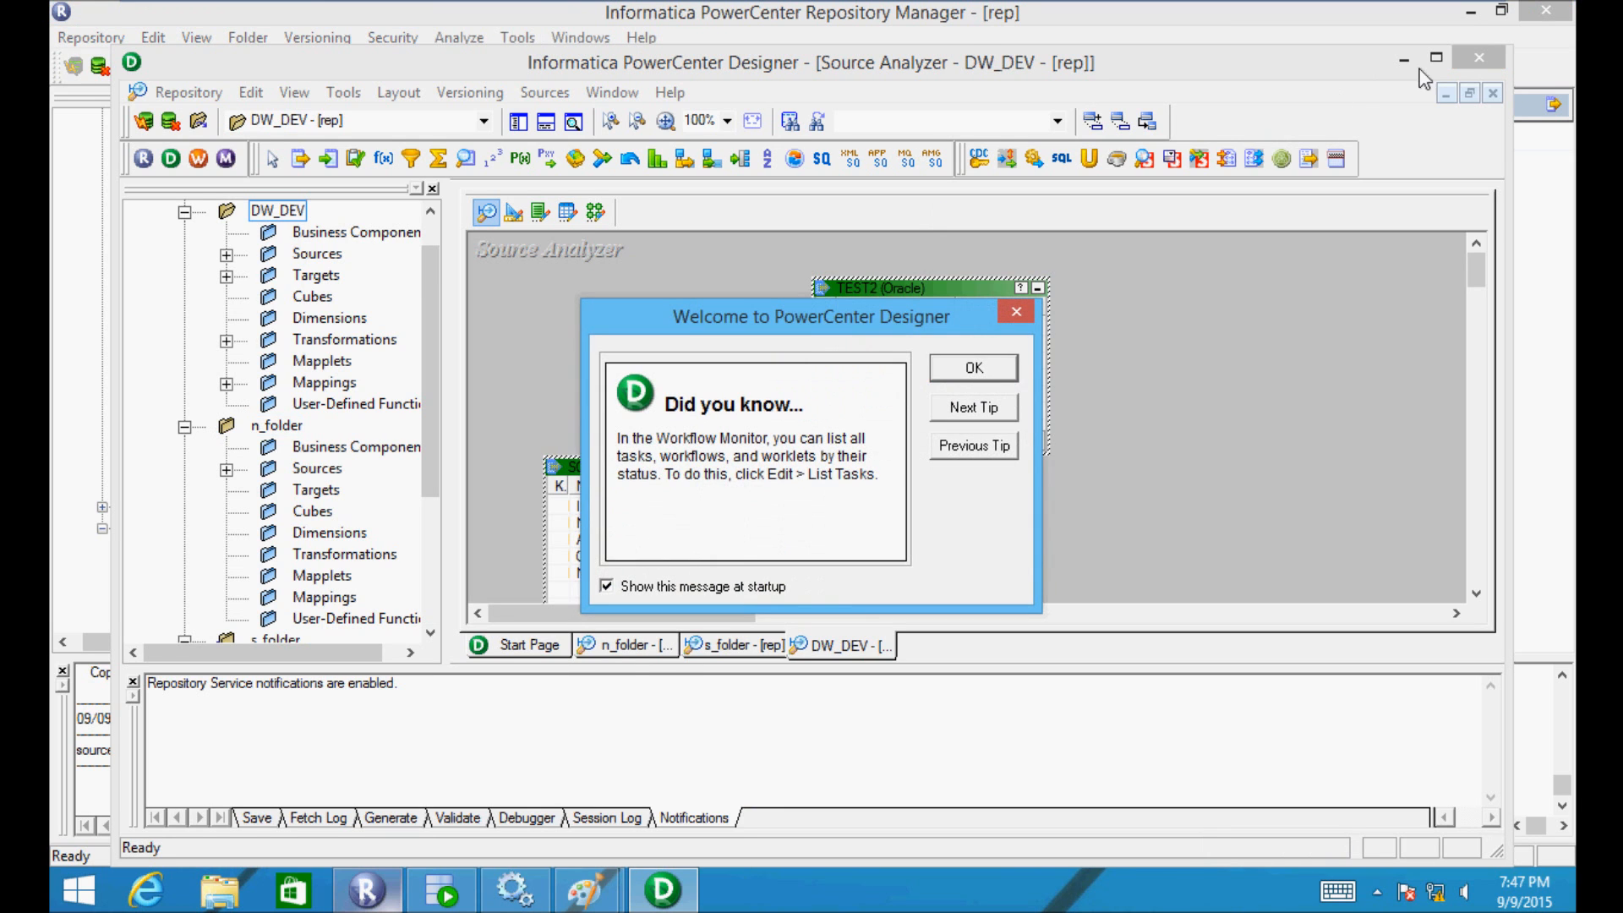
- Dismiss the welcome tip, maximize Designer, and re-expand the DW_DEV folder
{"action": "left_click", "coordinate": [974, 369]}
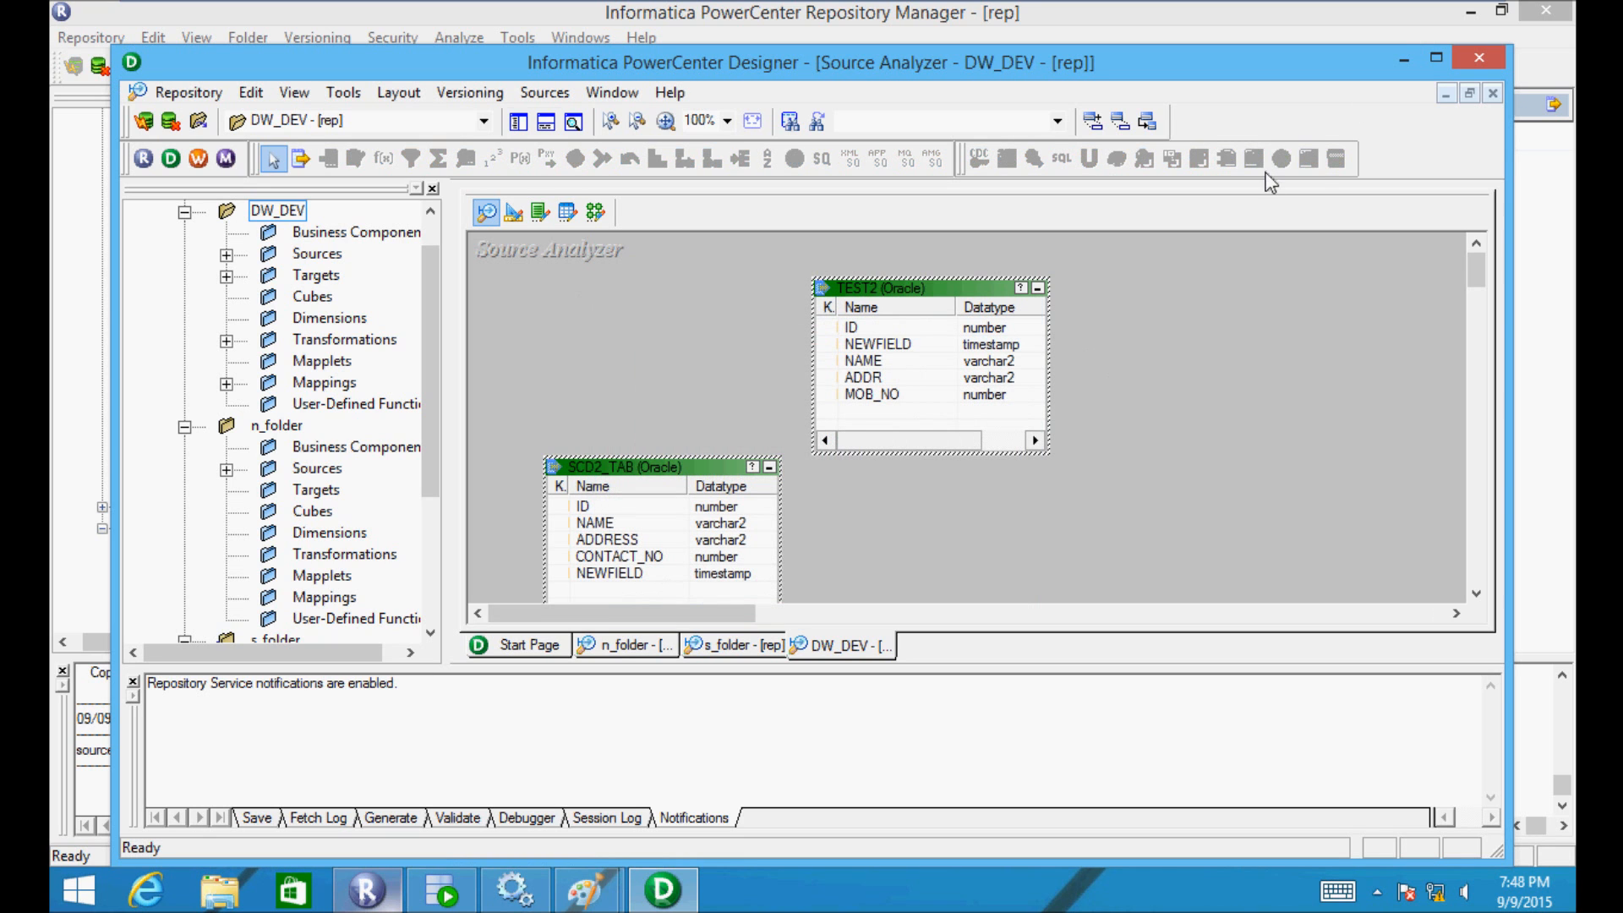
{"action": "left_click", "coordinate": [1436, 59]}
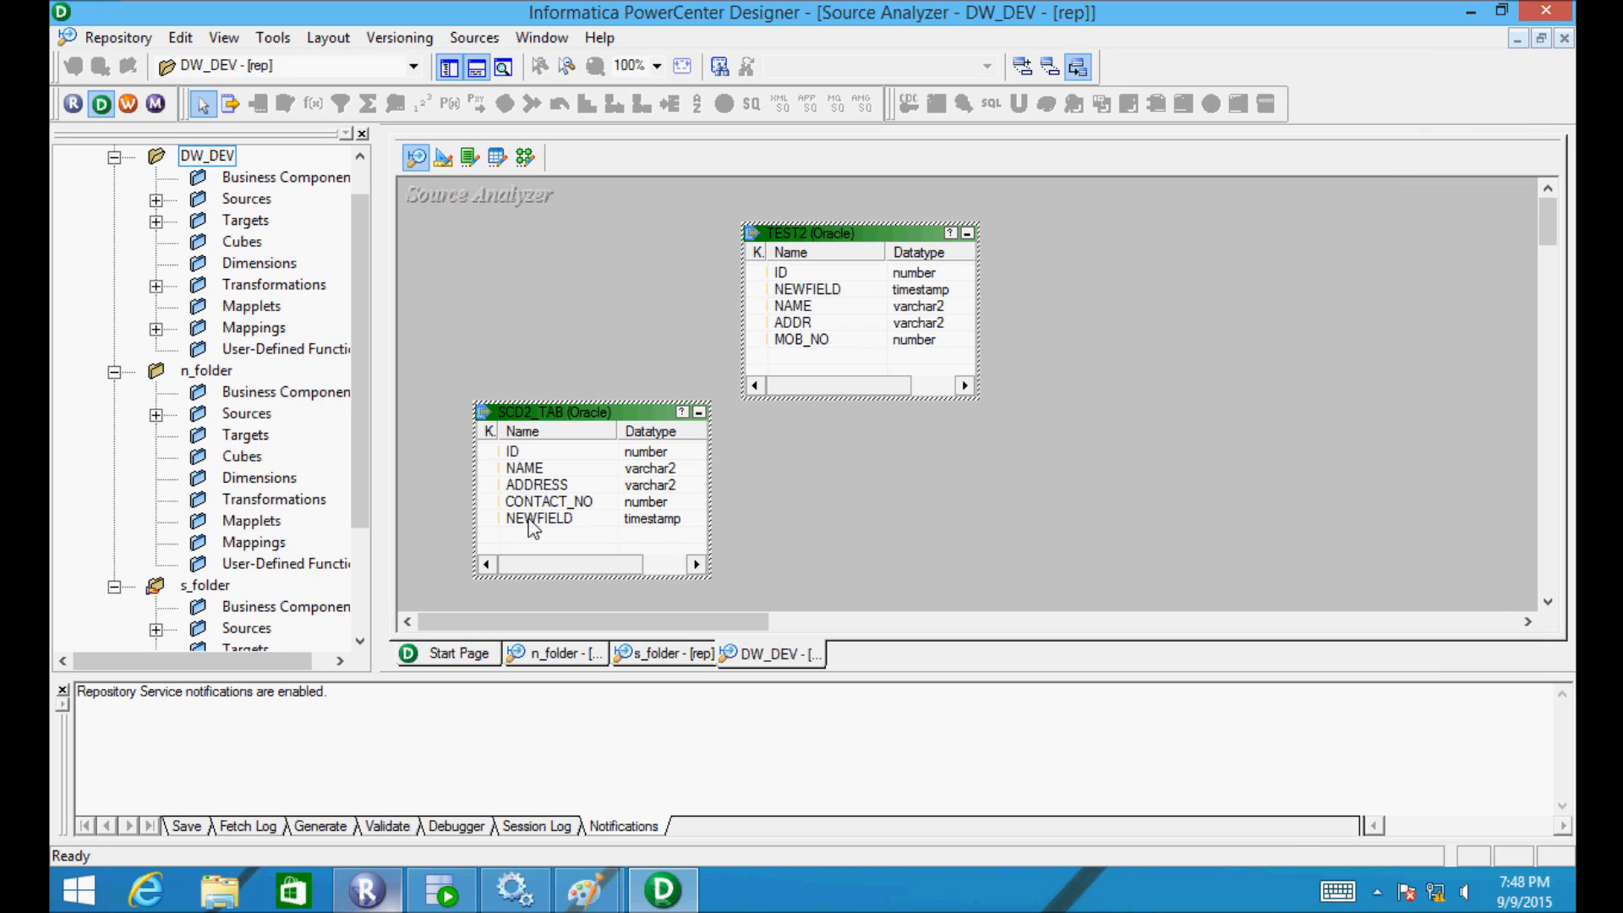
{"action": "double_click", "coordinate": [193, 157]}
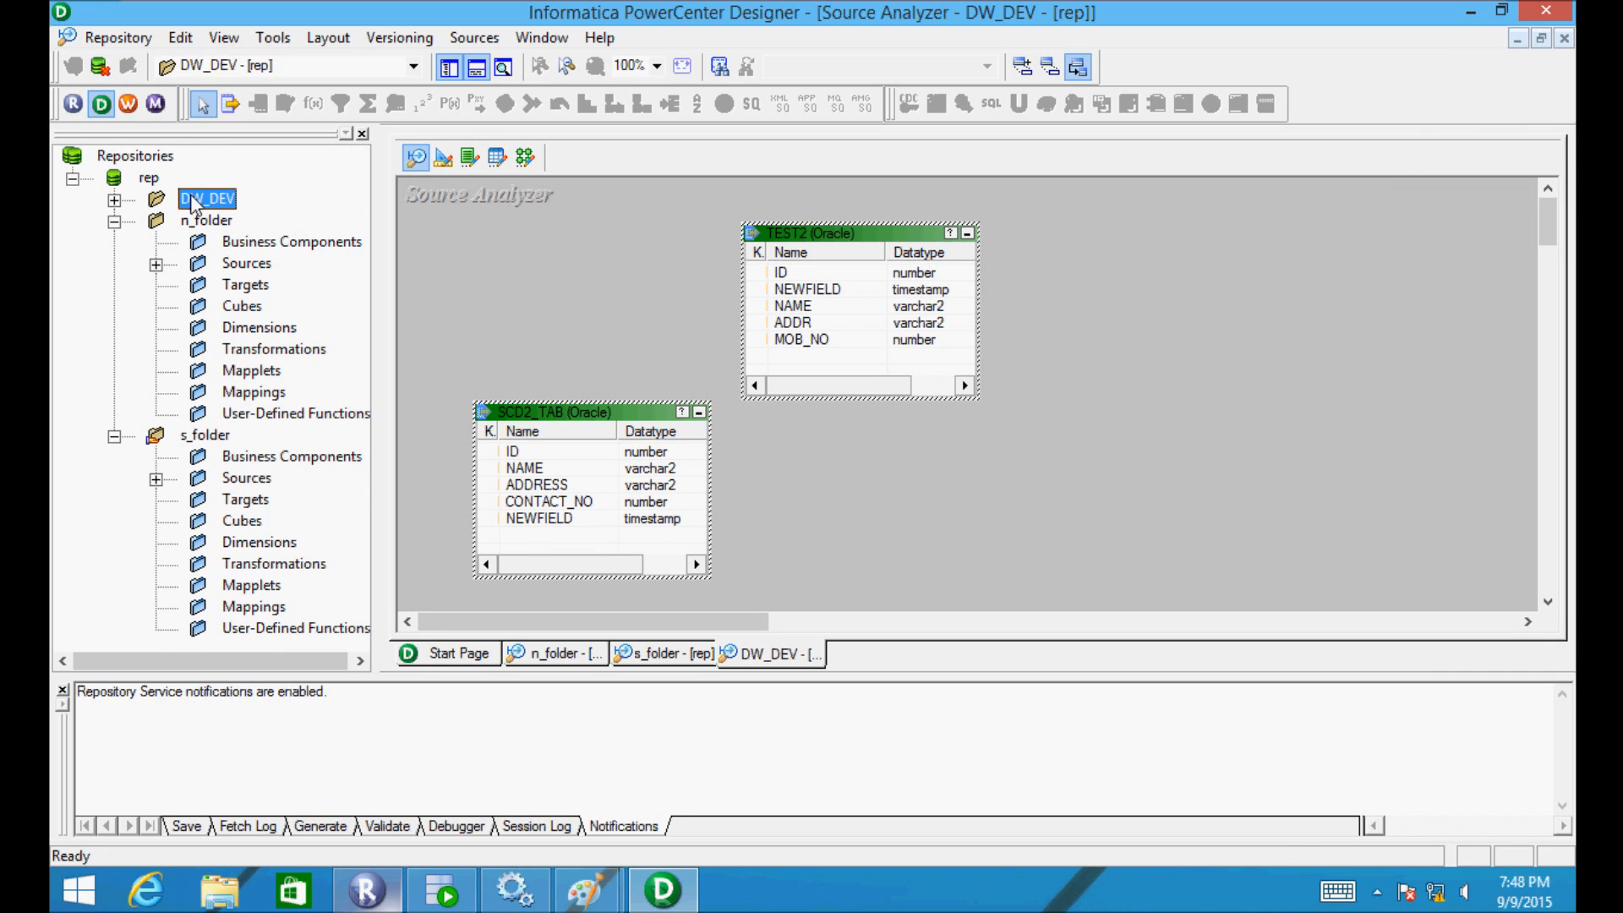
{"action": "double_click", "coordinate": [194, 199]}
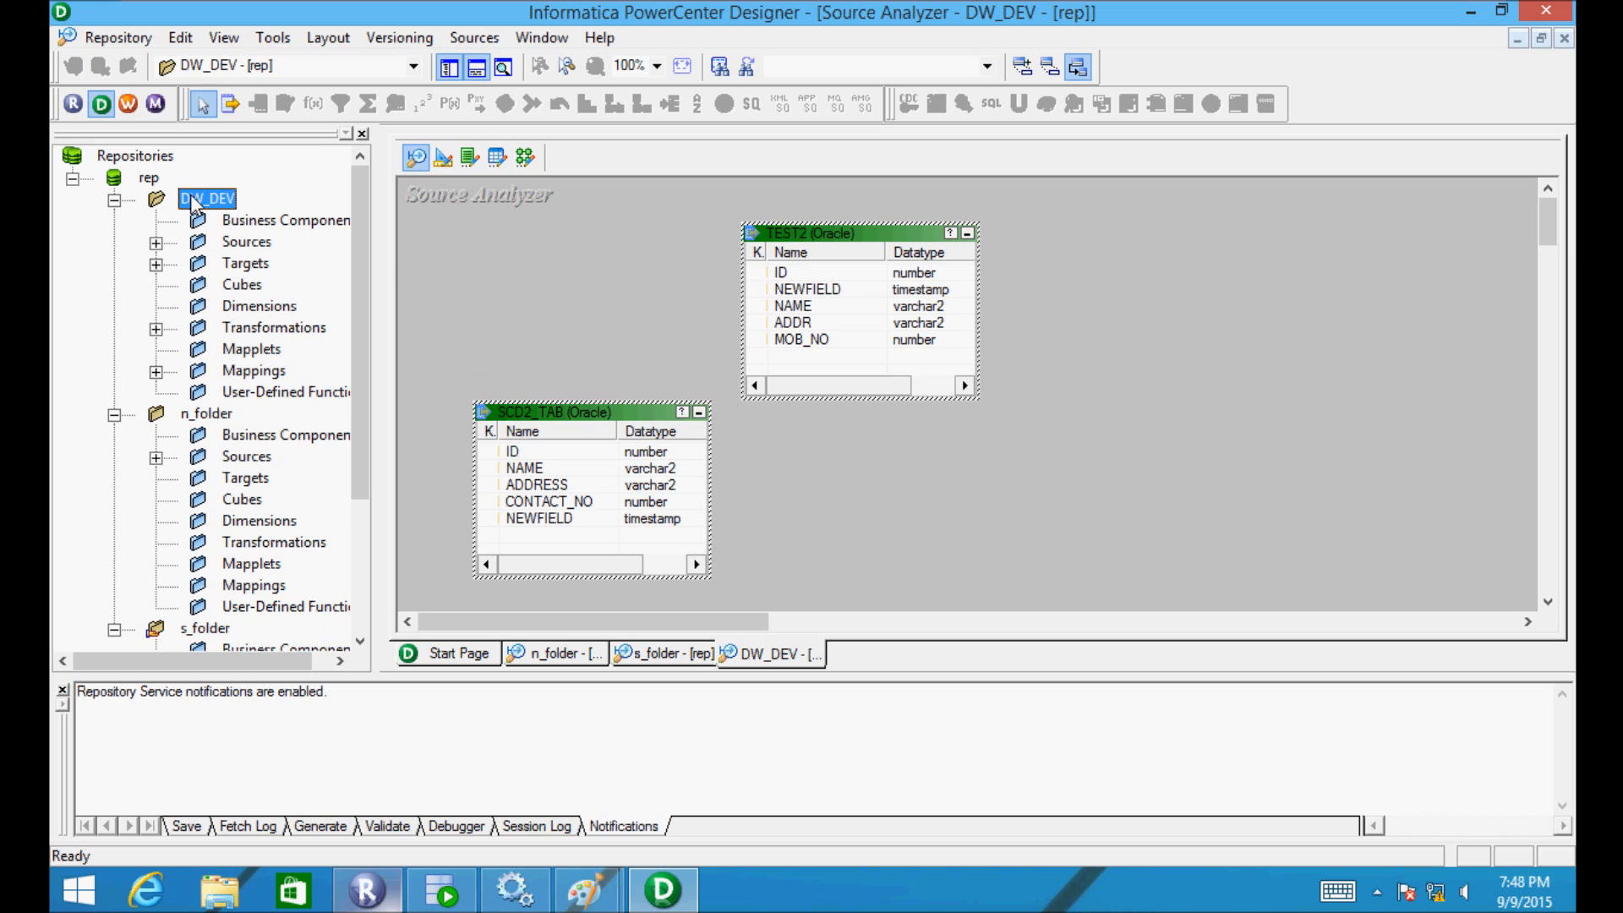
{"action": "left_click_drag", "start_coordinate": [358, 261], "coordinate": [357, 389]}
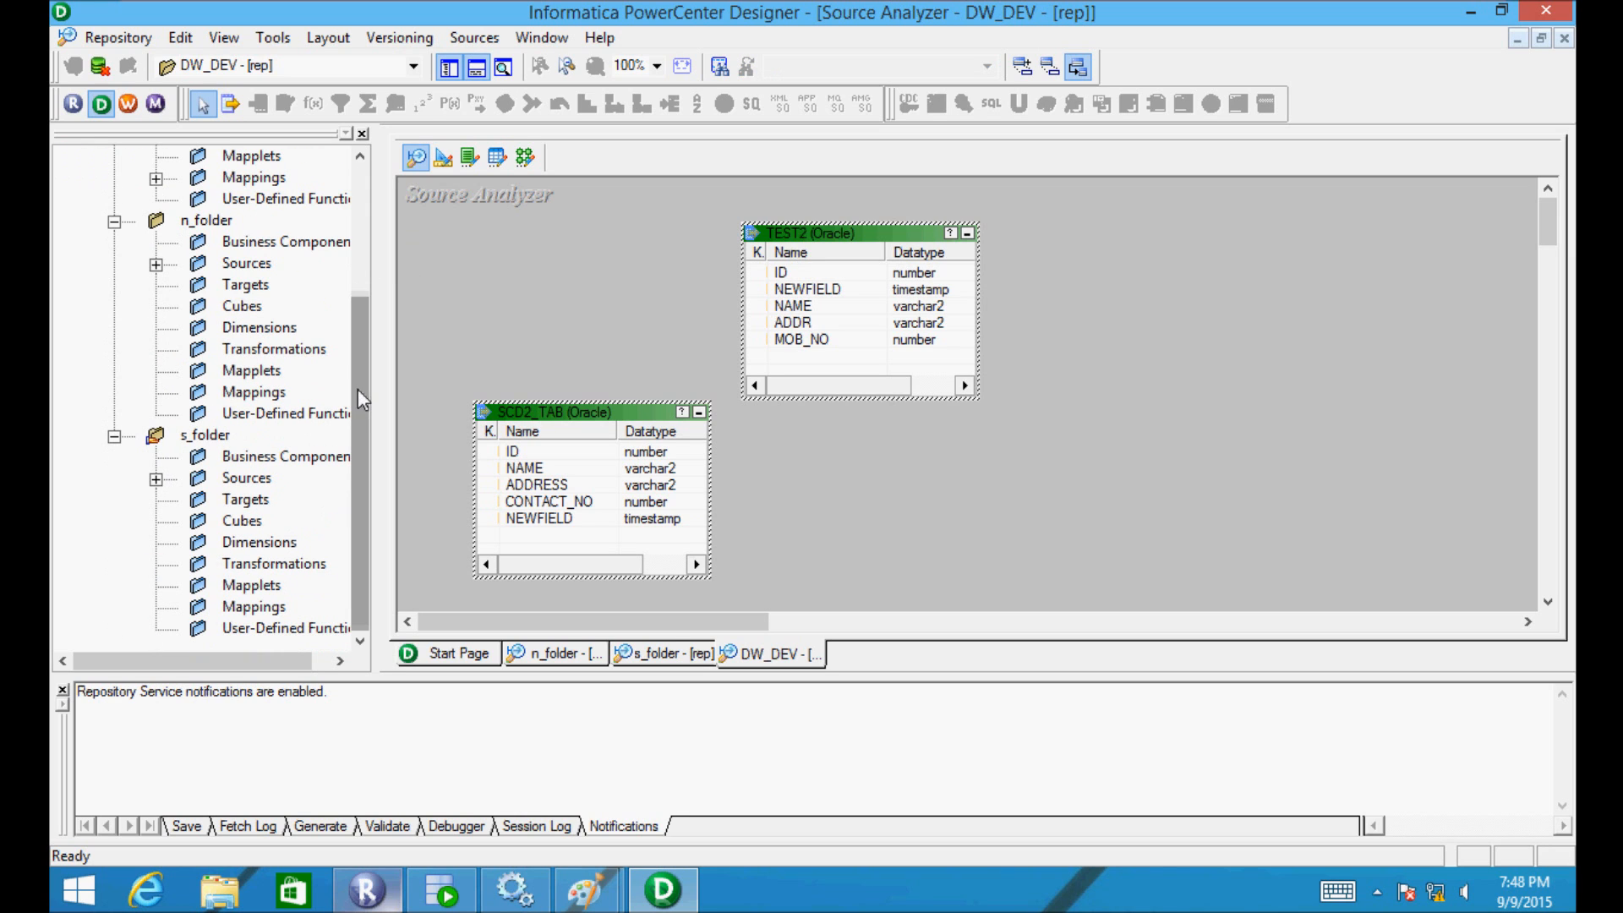
- Browse n_folder's Sources, expanding its scott and pm nodes
{"action": "double_click", "coordinate": [193, 434]}
{"action": "left_click", "coordinate": [194, 437]}
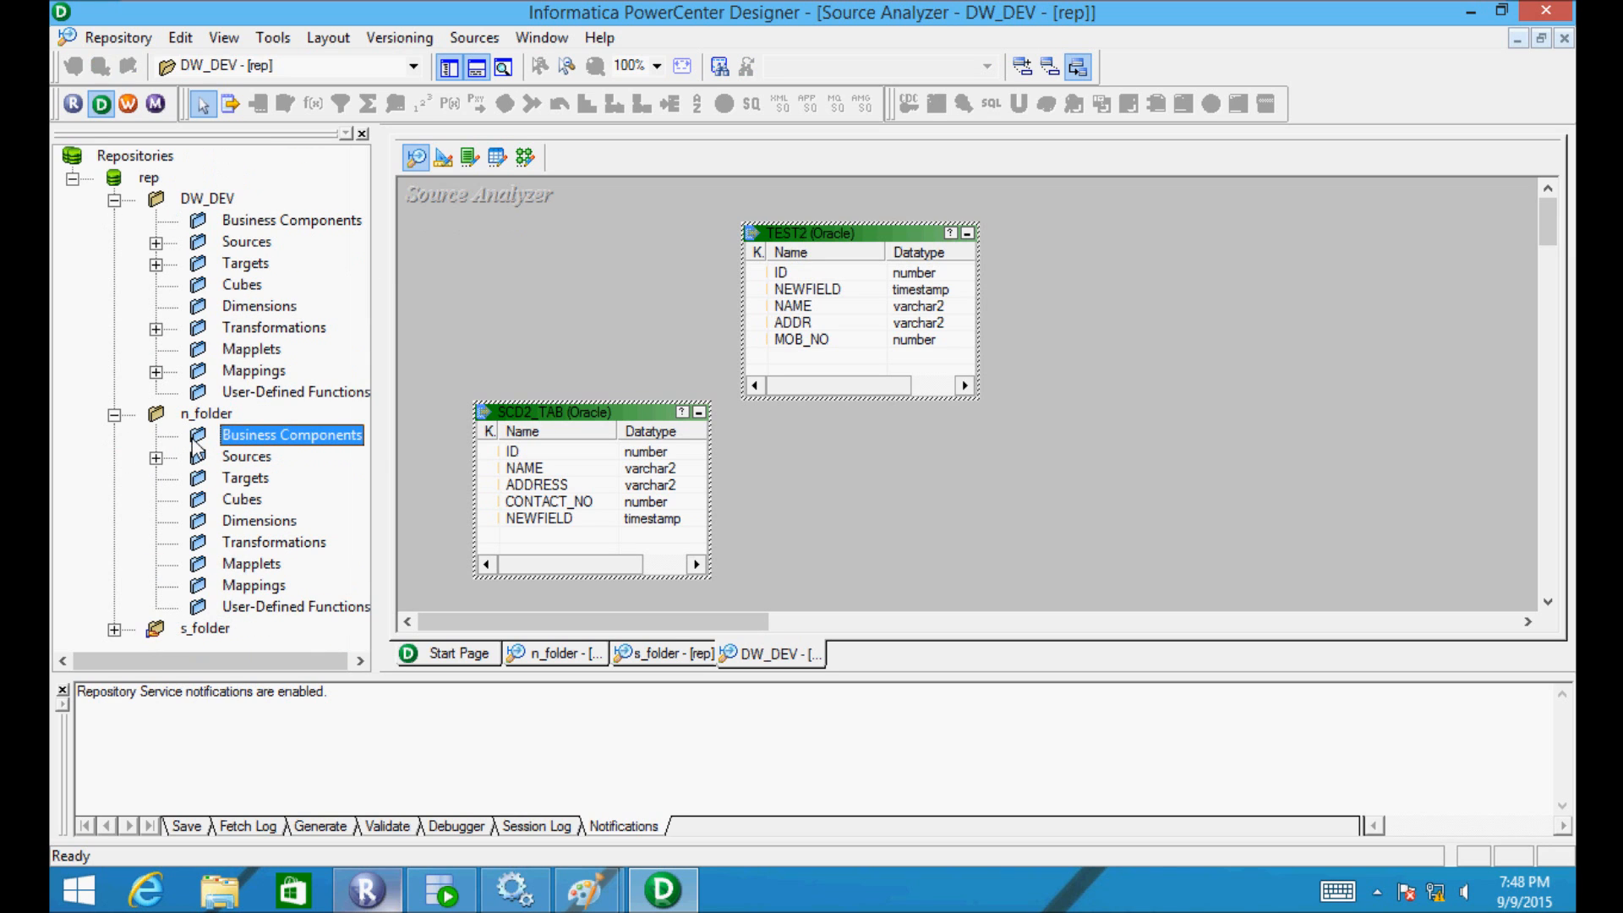
{"action": "left_click", "coordinate": [155, 457]}
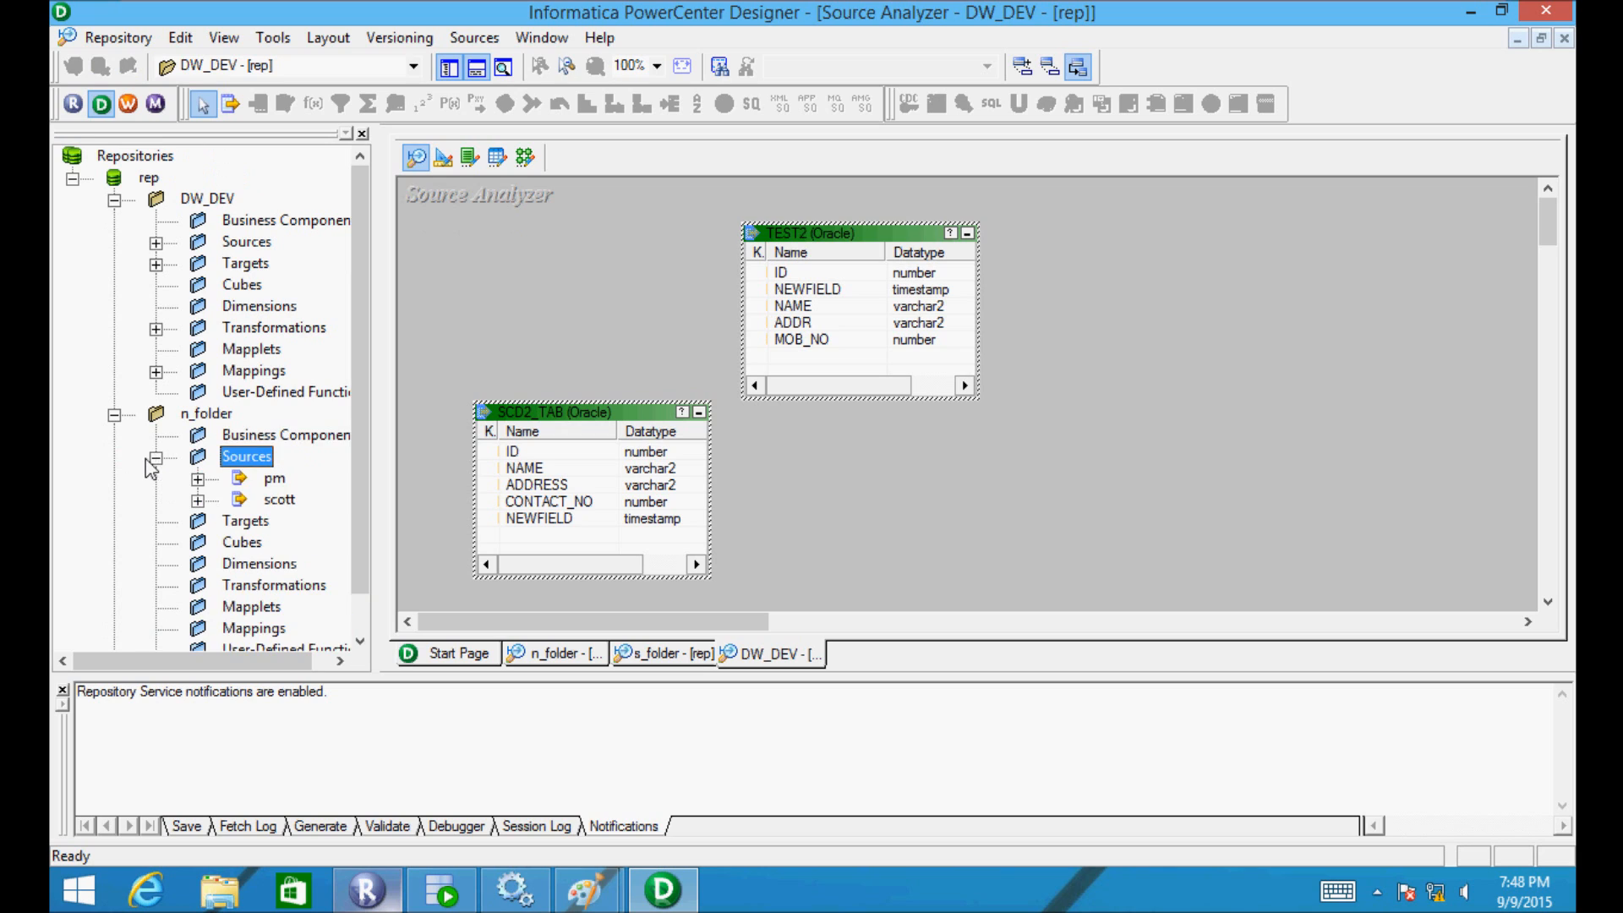
{"action": "left_click", "coordinate": [197, 502]}
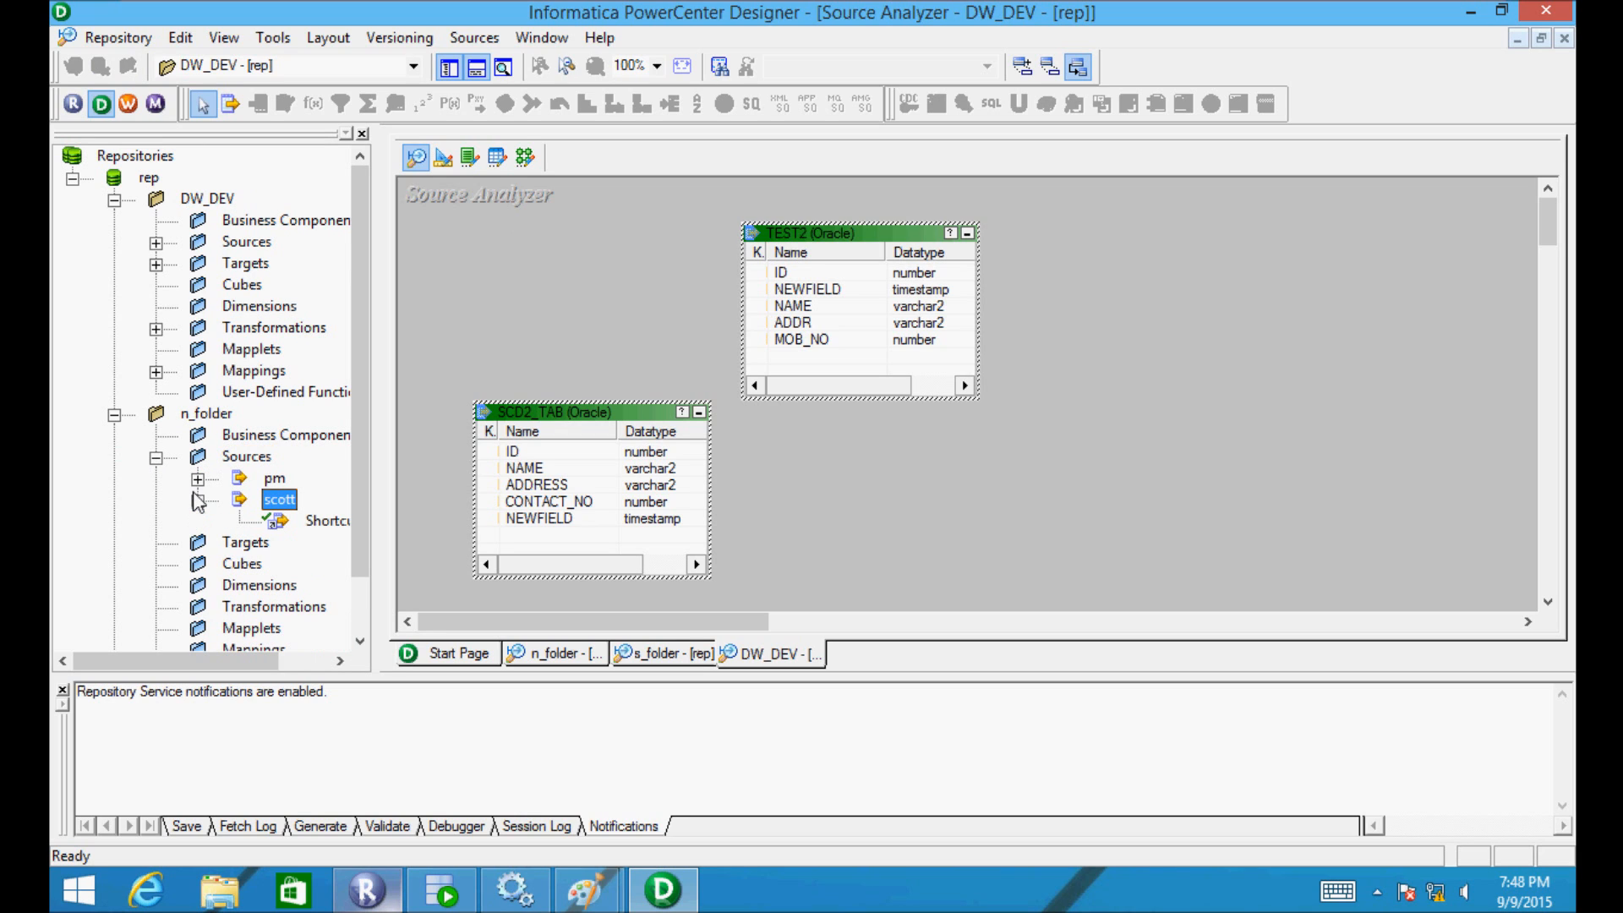
{"action": "left_click", "coordinate": [197, 480]}
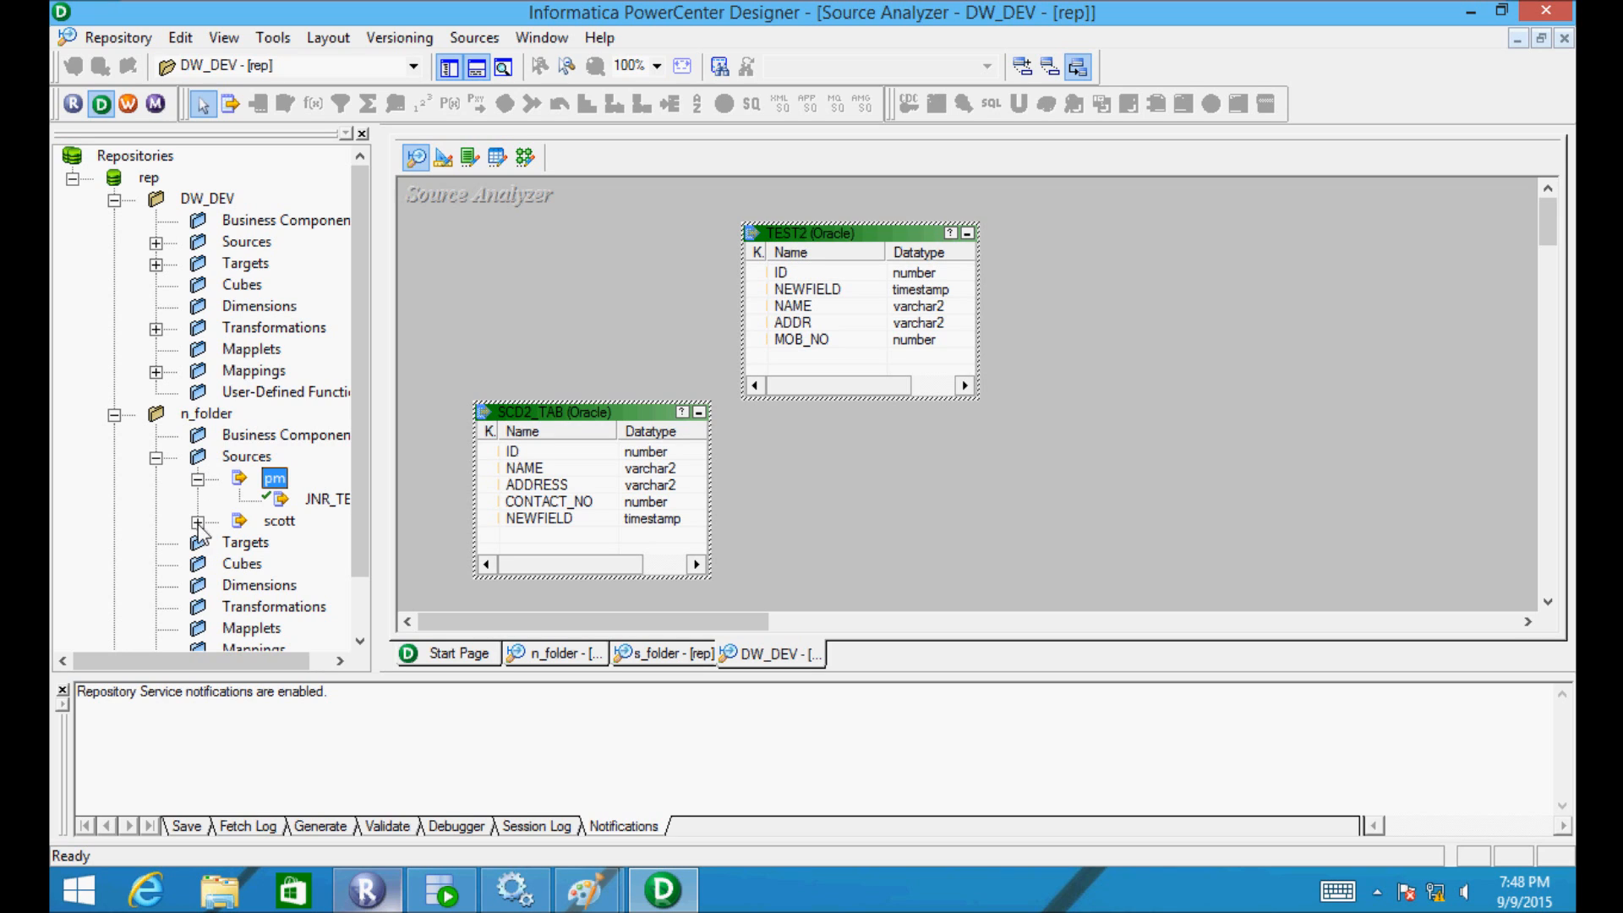
- Collapse n_folder and expand s_folder > Sources > scott
{"action": "left_click", "coordinate": [114, 415]}
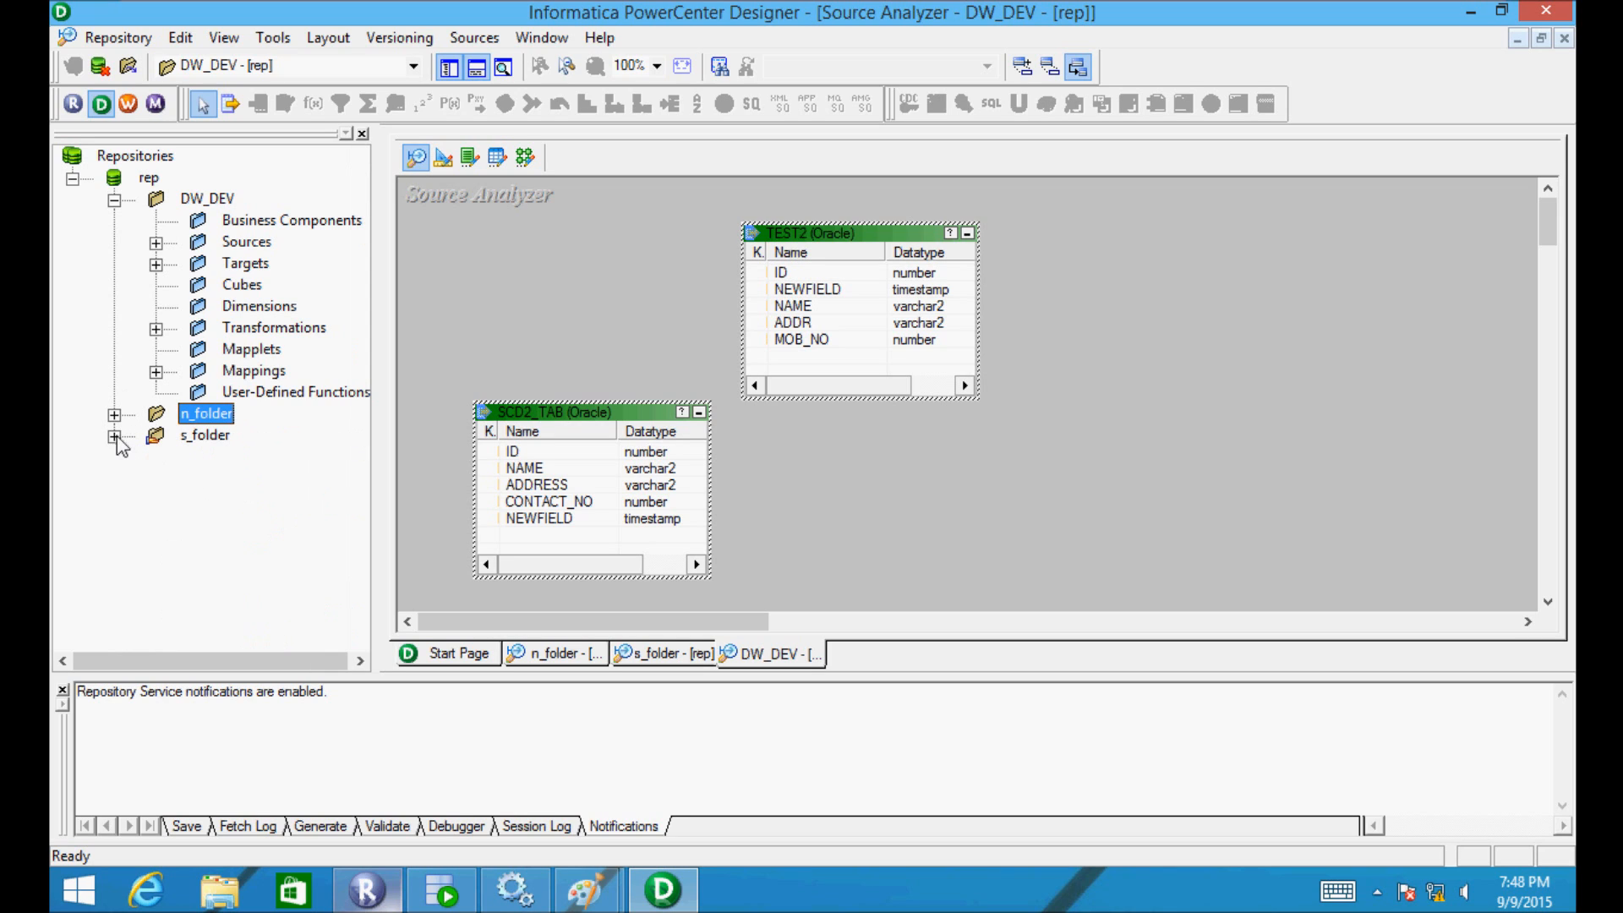
{"action": "left_click", "coordinate": [114, 436]}
{"action": "left_click", "coordinate": [155, 479]}
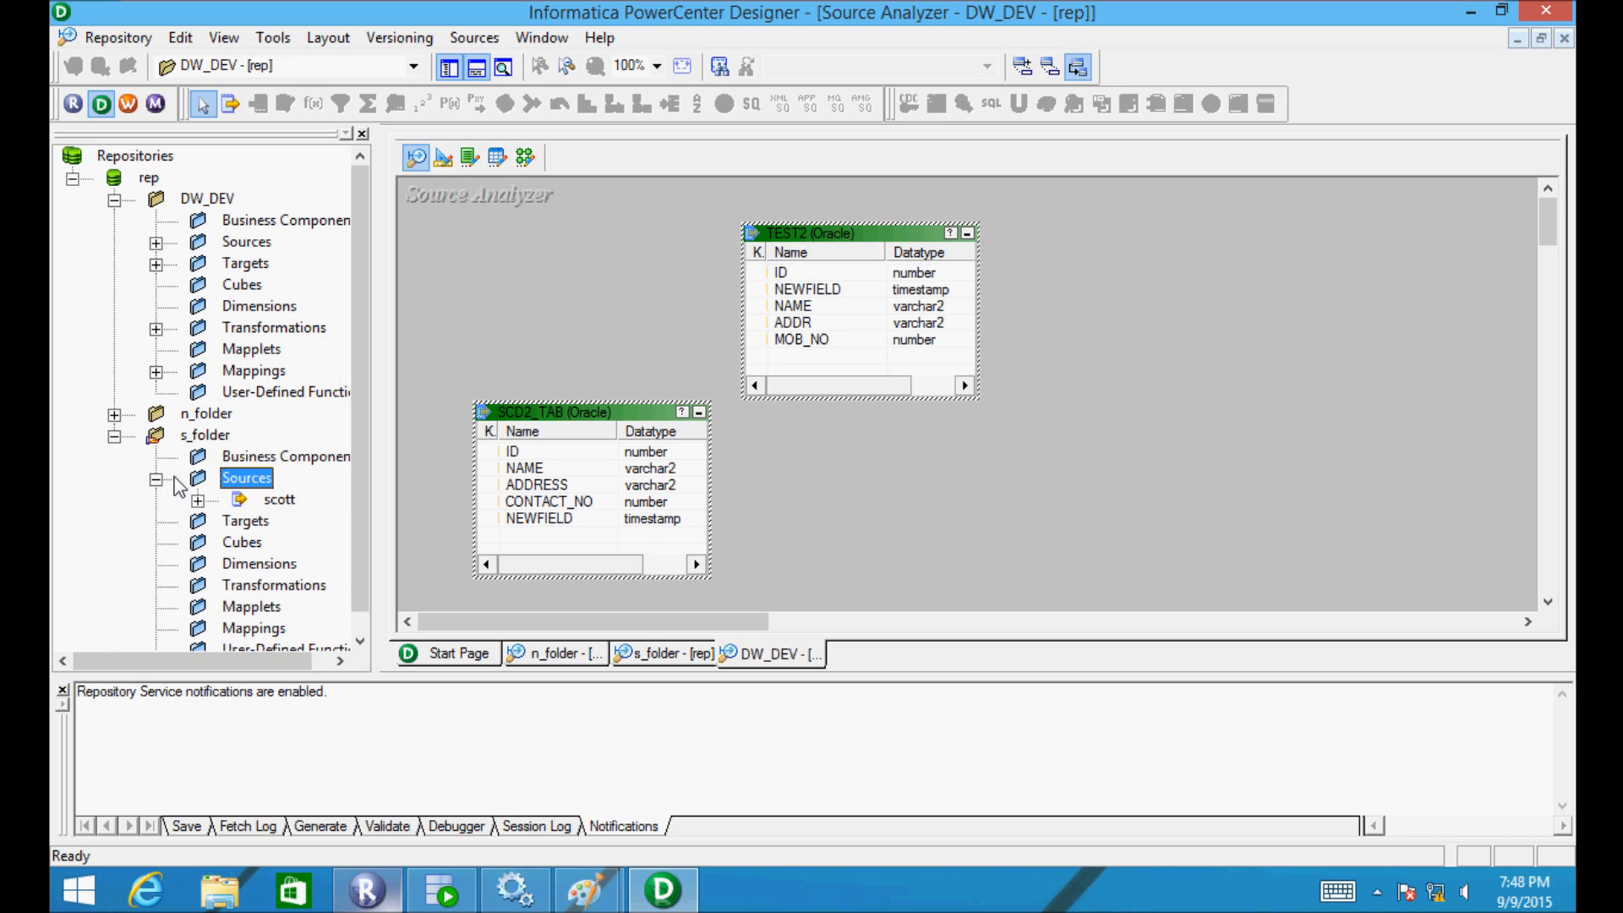
{"action": "left_click", "coordinate": [200, 519]}
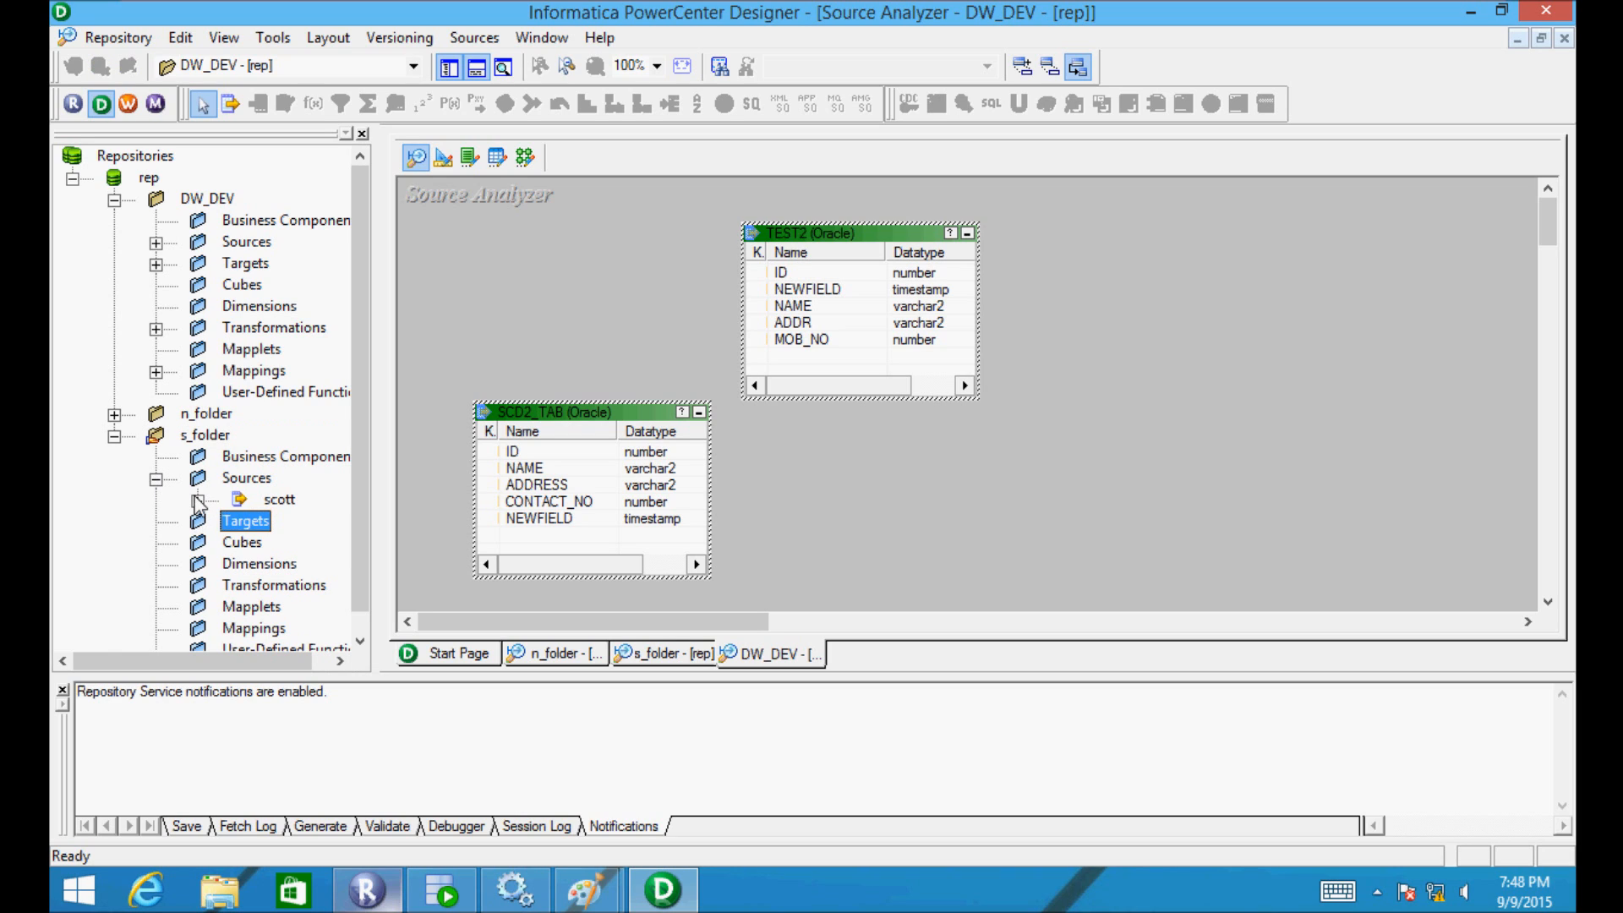
{"action": "left_click", "coordinate": [198, 500]}
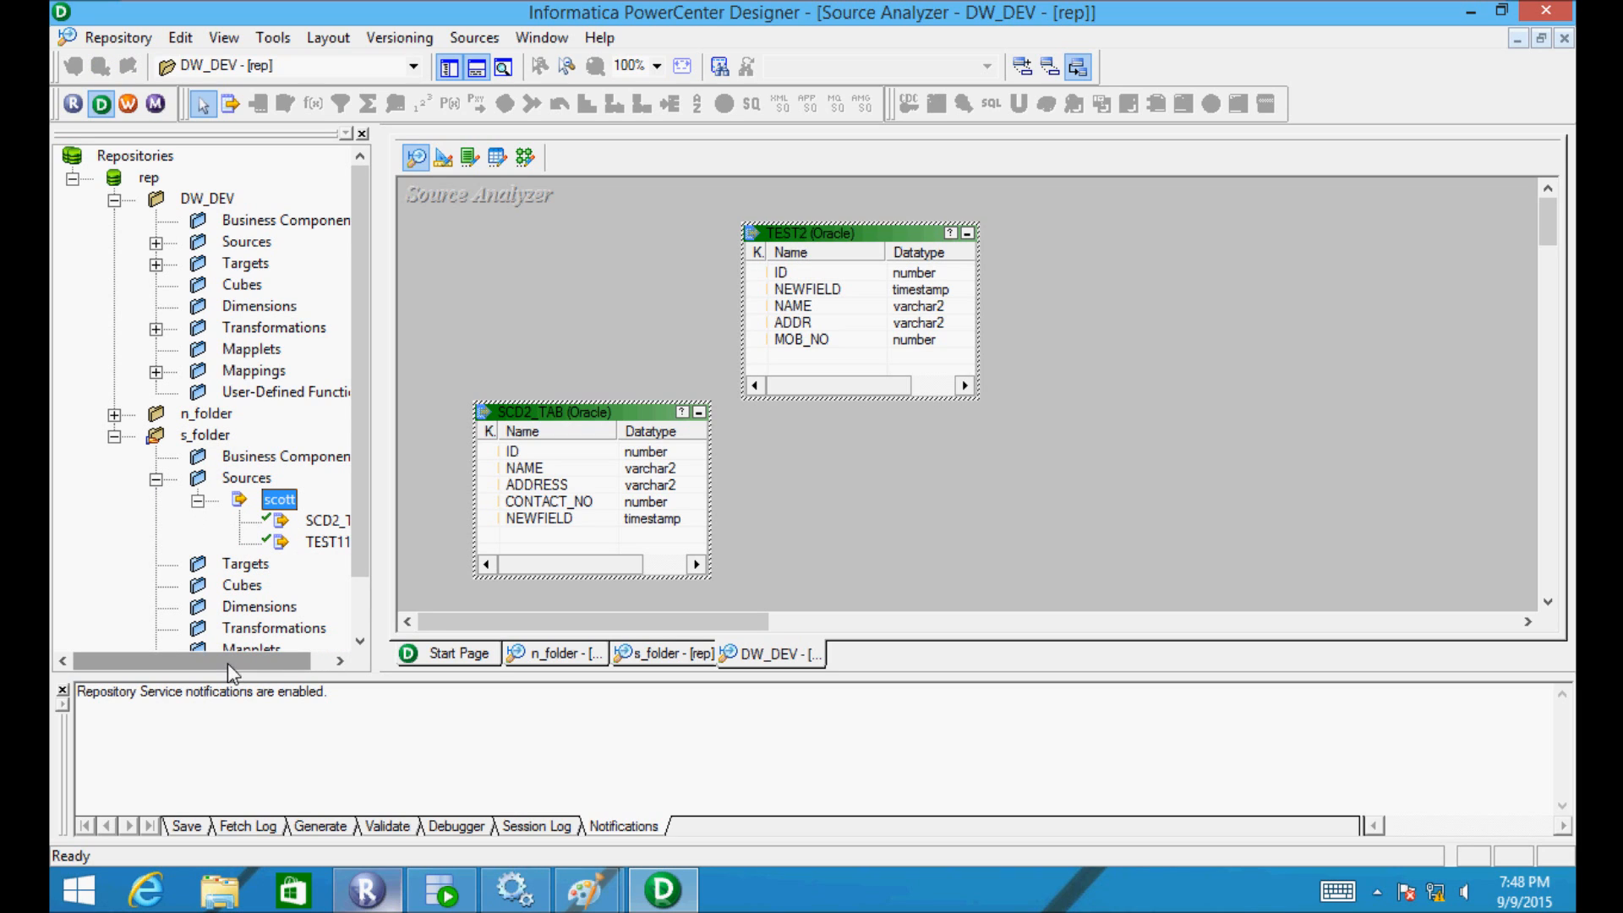
{"action": "left_click_drag", "start_coordinate": [227, 663], "coordinate": [248, 663]}
- Decline copying s_folder's SCD2_TAB into DW_DEV, then open s_folder's empty Source Analyzer workspace
{"action": "left_click", "coordinate": [254, 524]}
{"action": "left_click_drag", "start_coordinate": [255, 524], "coordinate": [284, 500]}
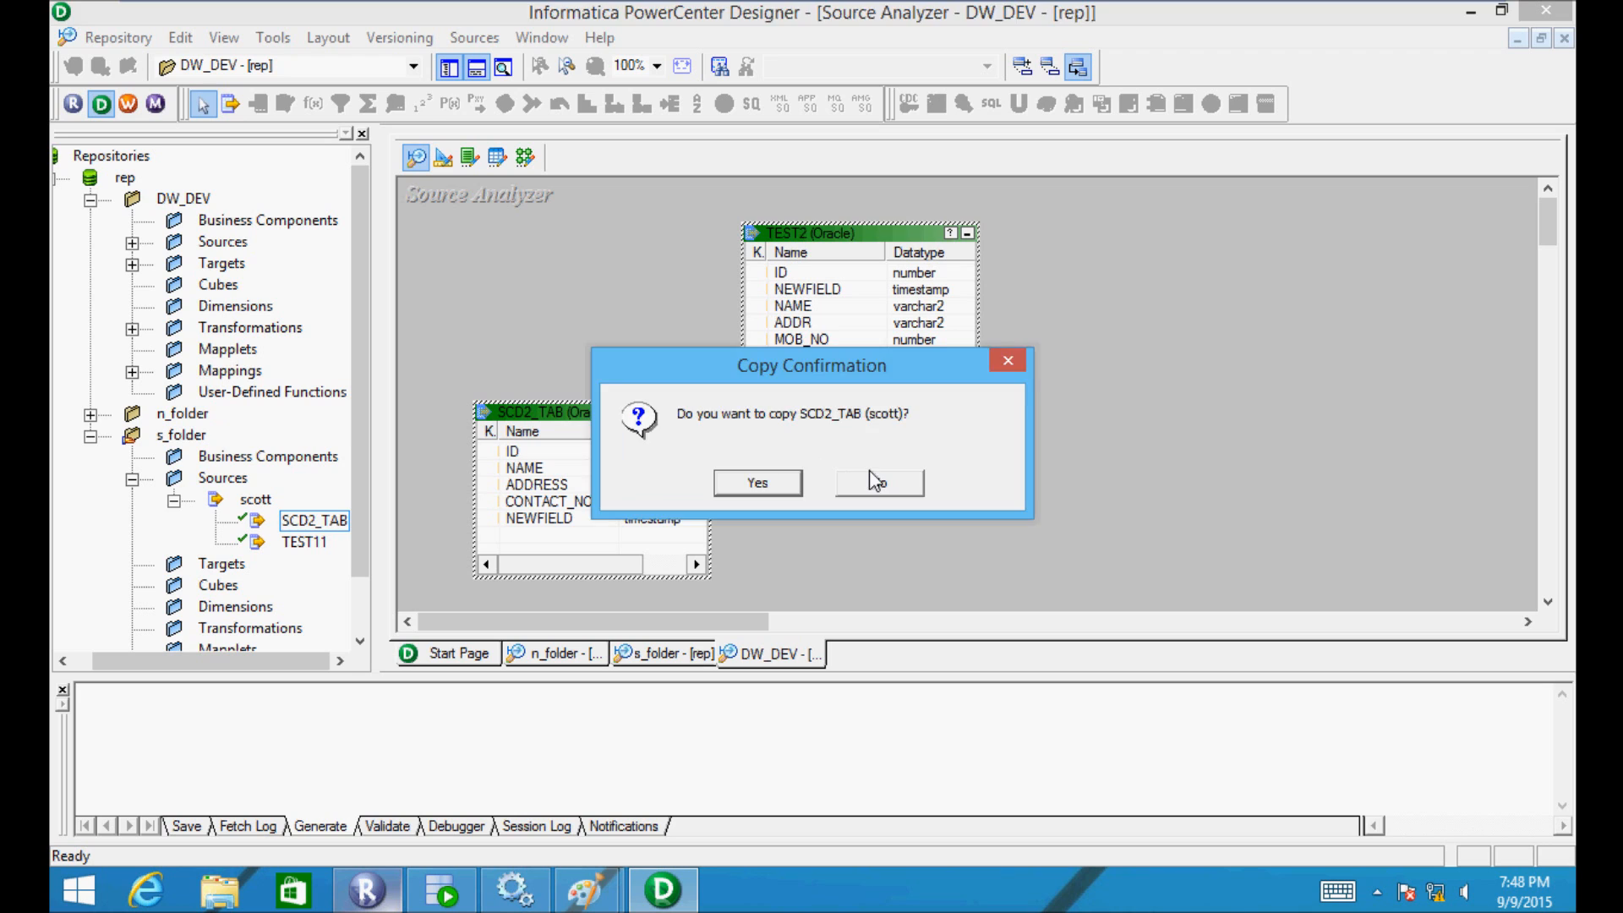
{"action": "left_click", "coordinate": [875, 480]}
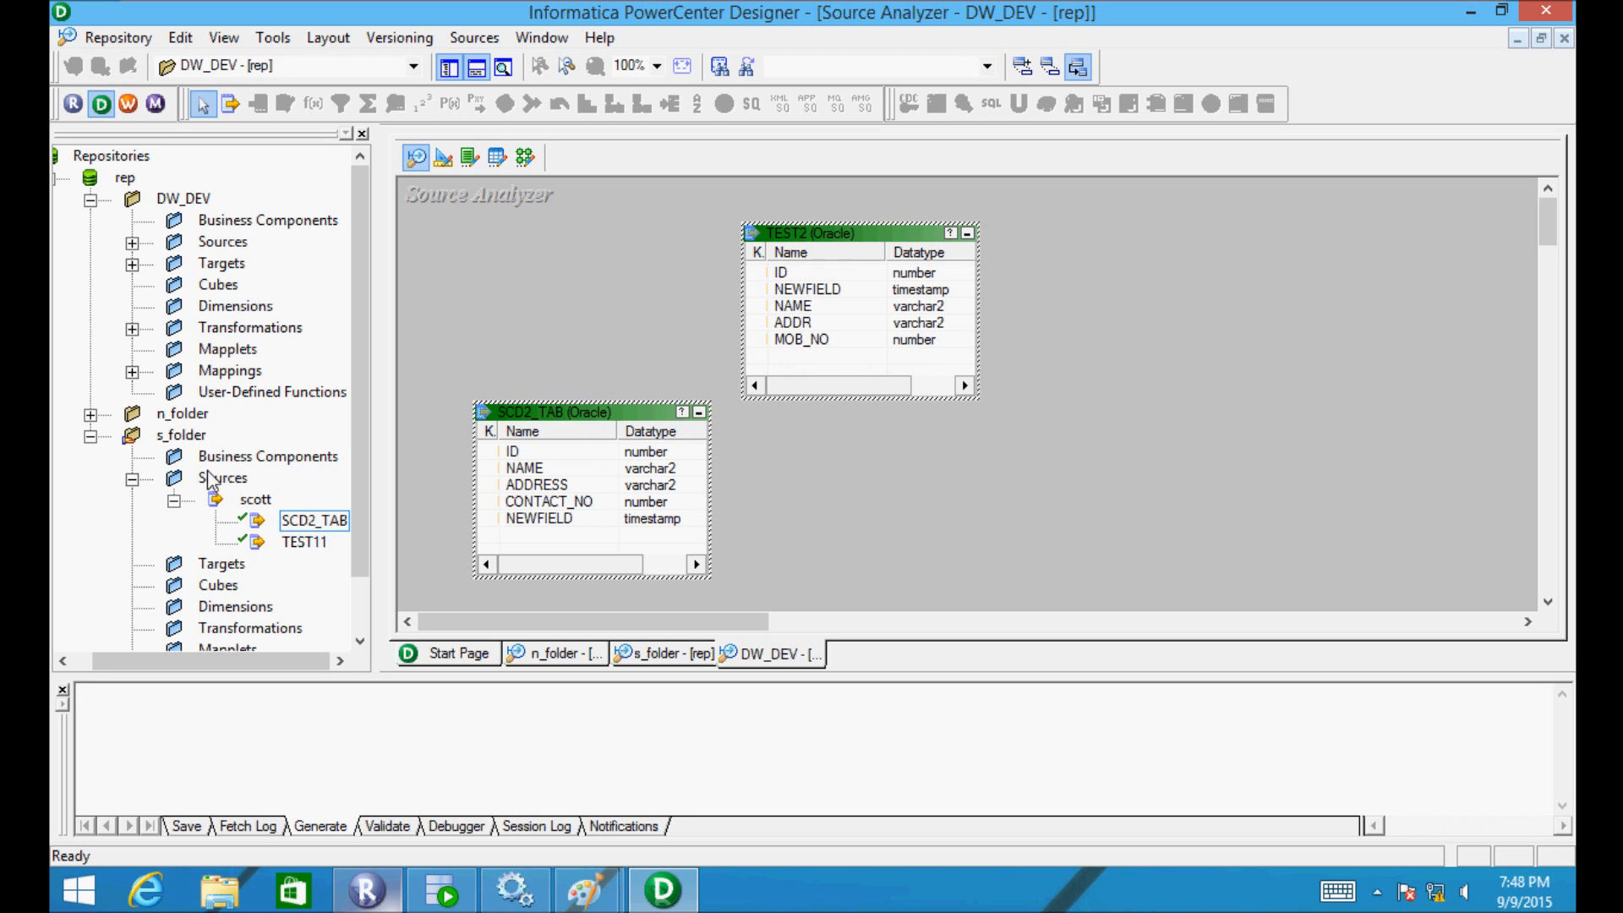
{"action": "double_click", "coordinate": [178, 438]}
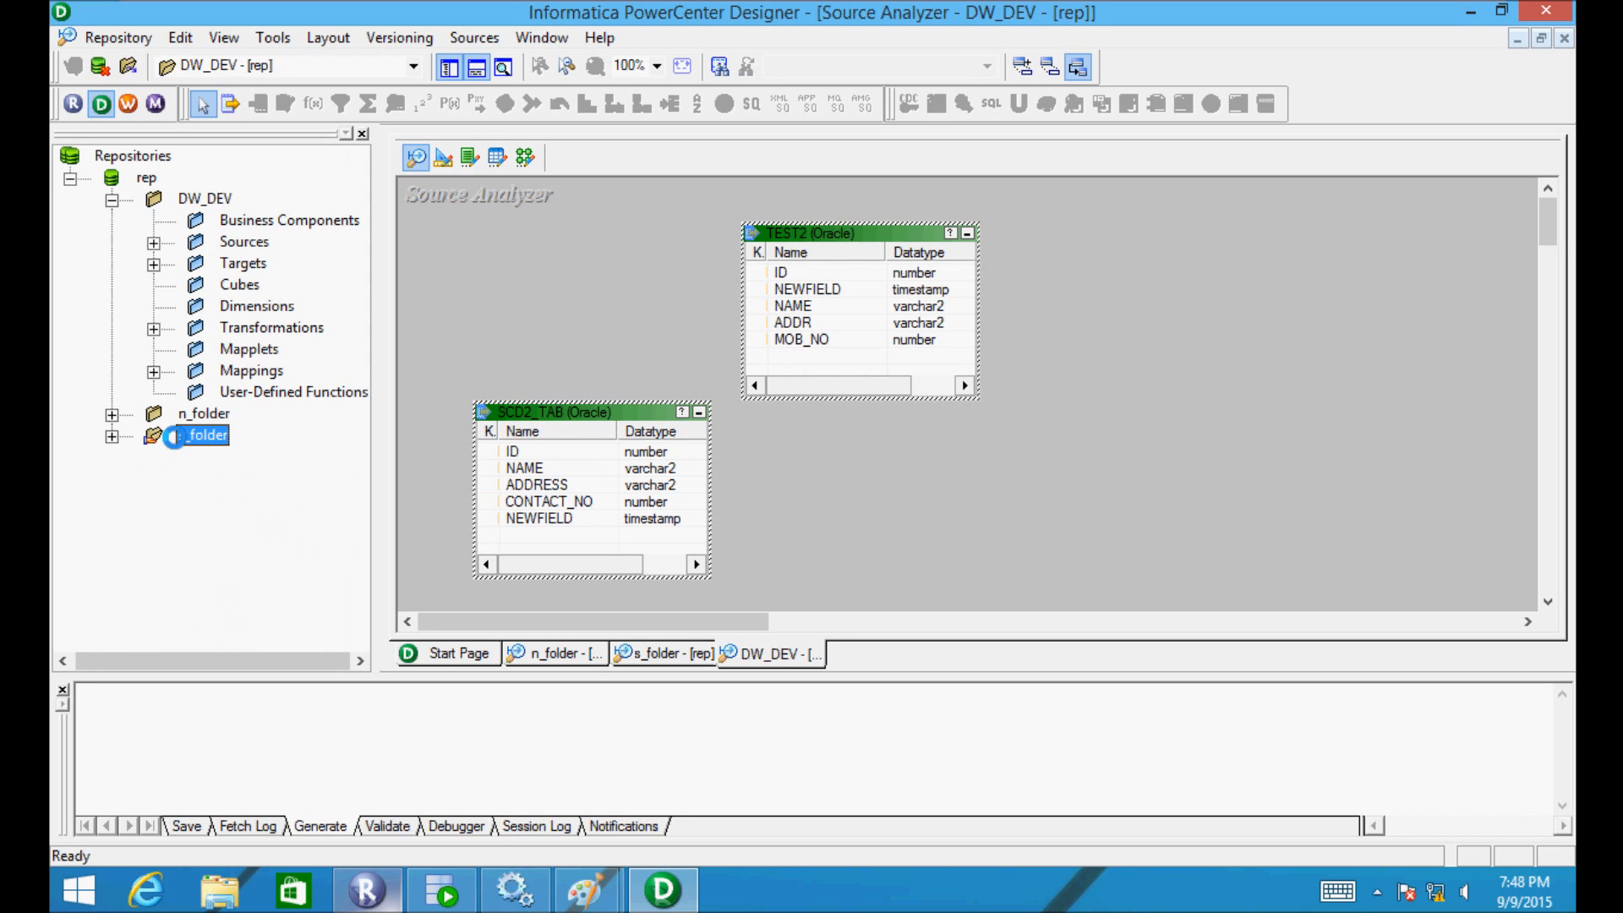
{"action": "double_click", "coordinate": [177, 438]}
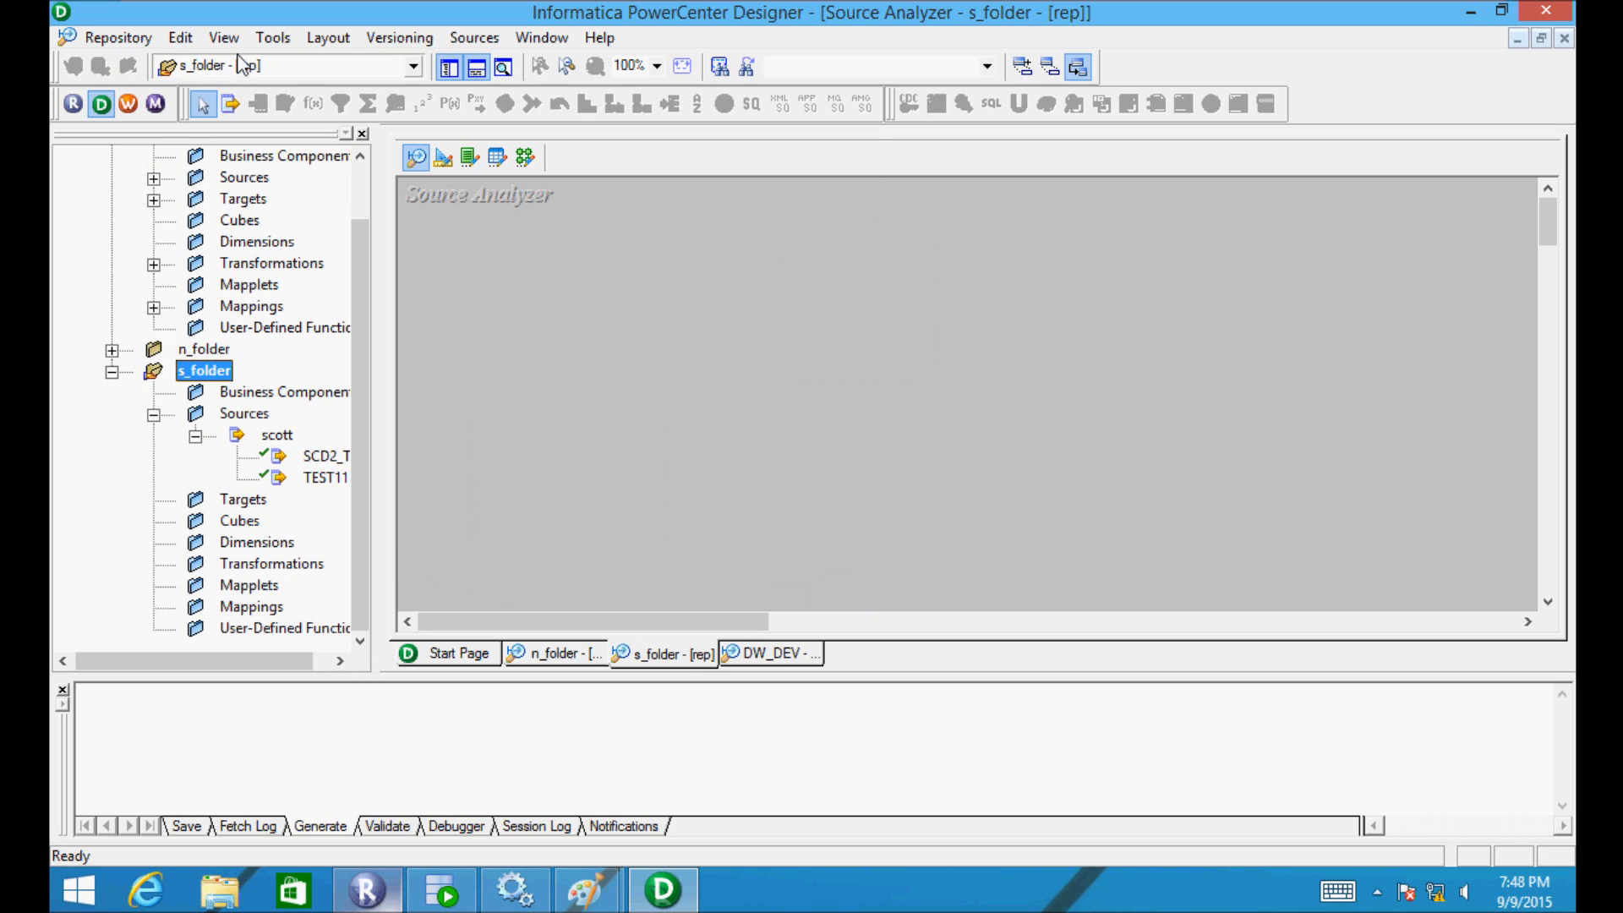
- Place s_folder's SCD2_TAB (ID, NAME, ADDRESS, CONTACT_NO, no NEWFIELD) in the Source Analyzer and expand DW_DEV's scott sources
{"action": "left_click_drag", "start_coordinate": [241, 673], "coordinate": [264, 658]}
{"action": "left_click_drag", "start_coordinate": [264, 456], "coordinate": [517, 394]}
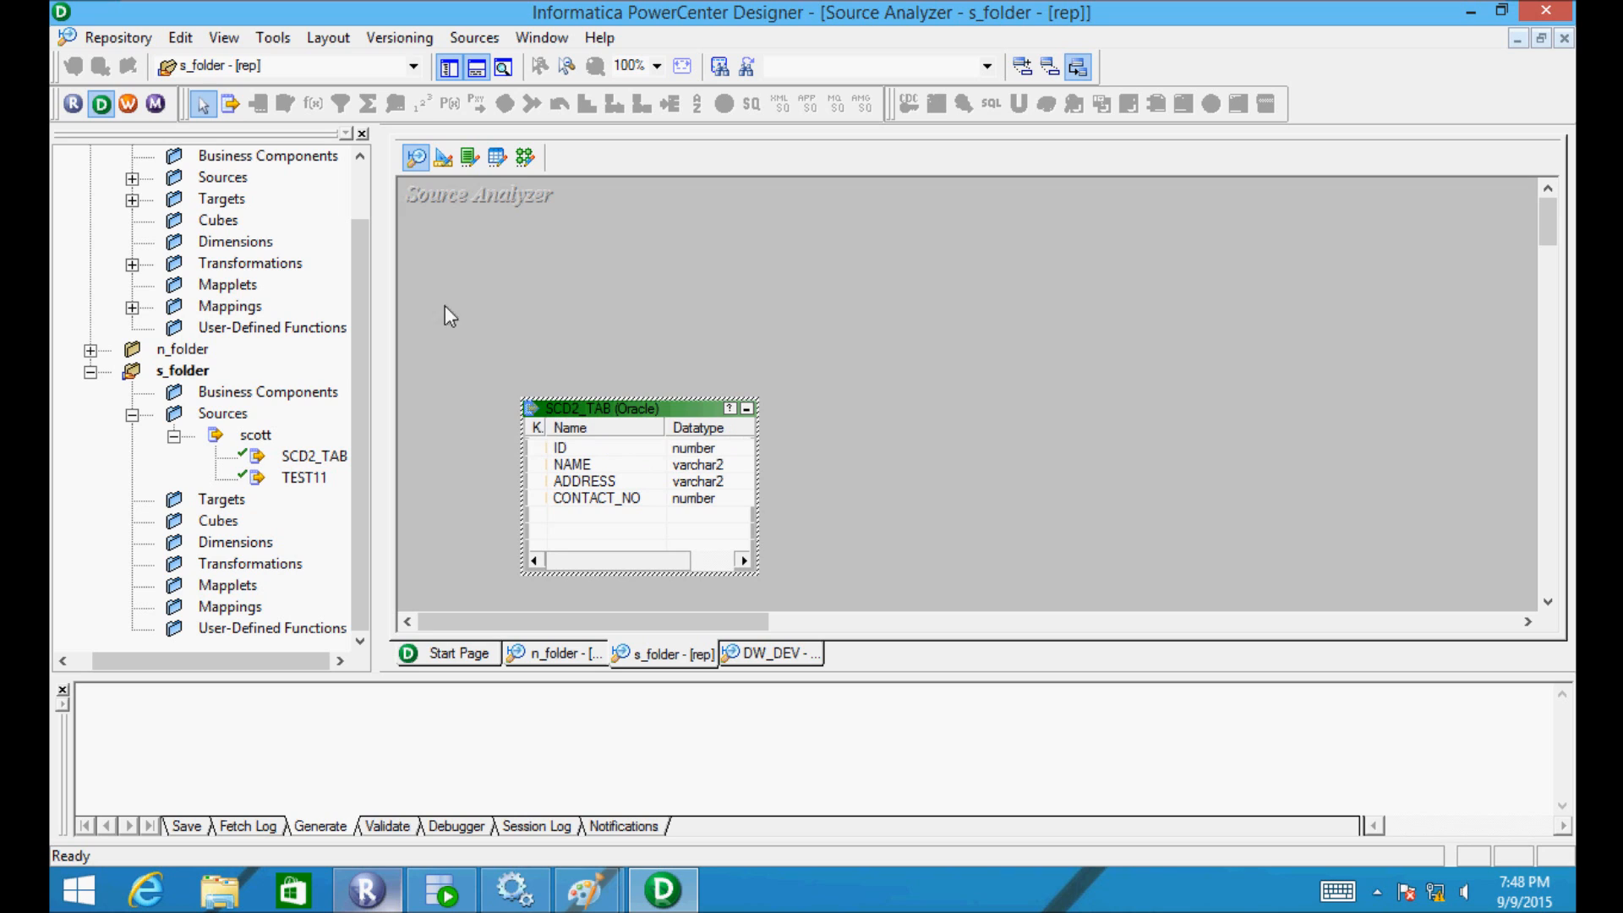
{"action": "left_click_drag", "start_coordinate": [364, 232], "coordinate": [369, 182]}
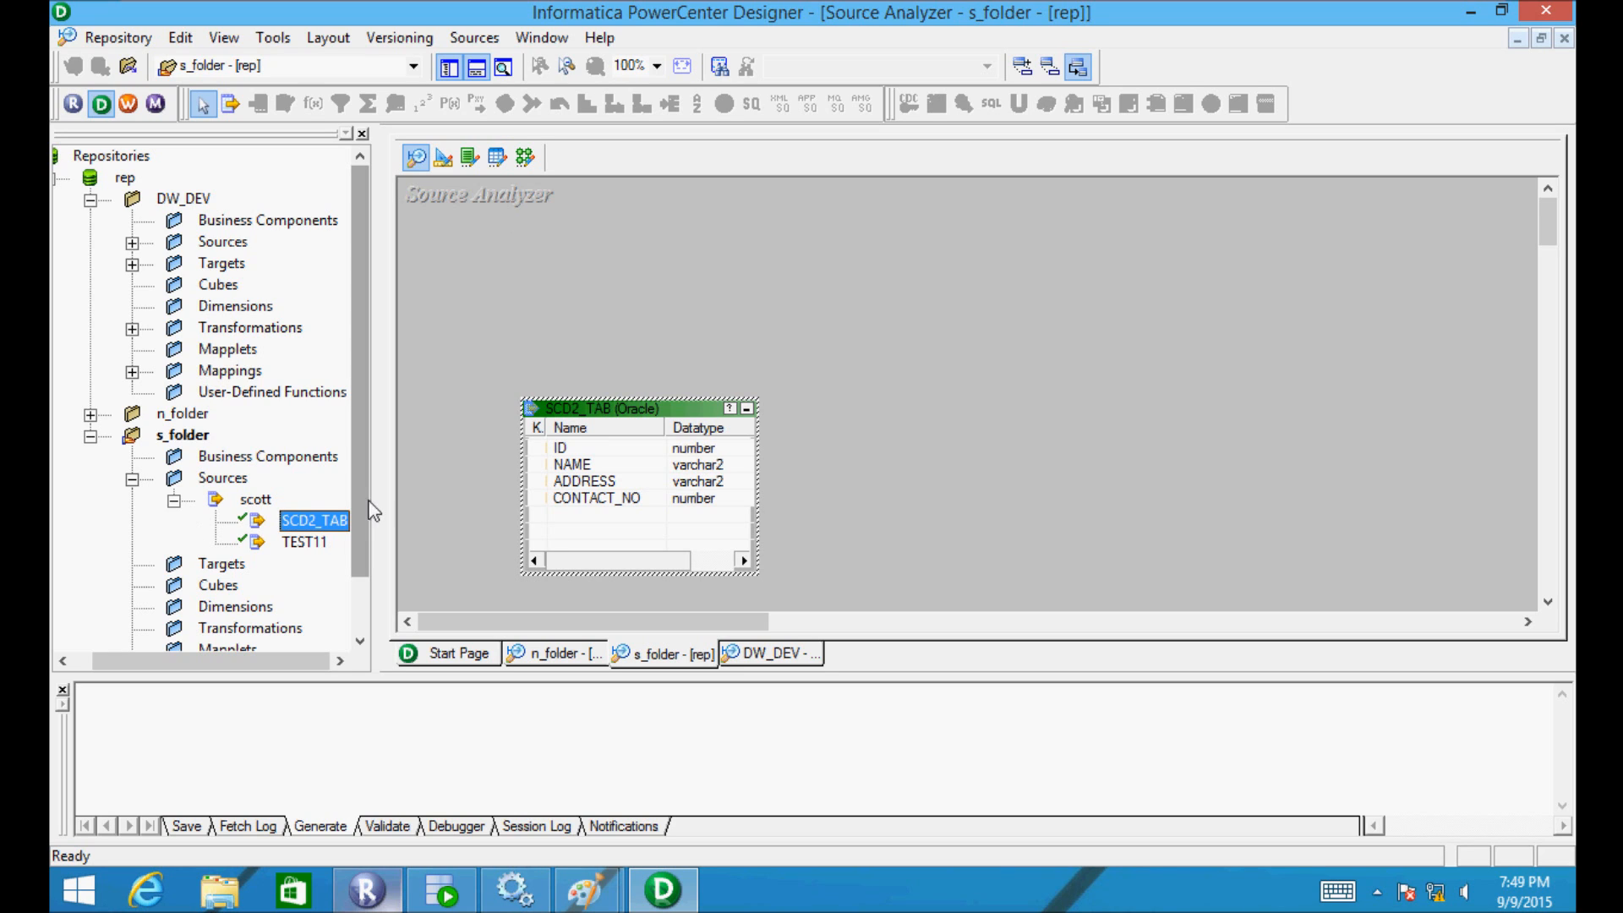
{"action": "left_click", "coordinate": [131, 242]}
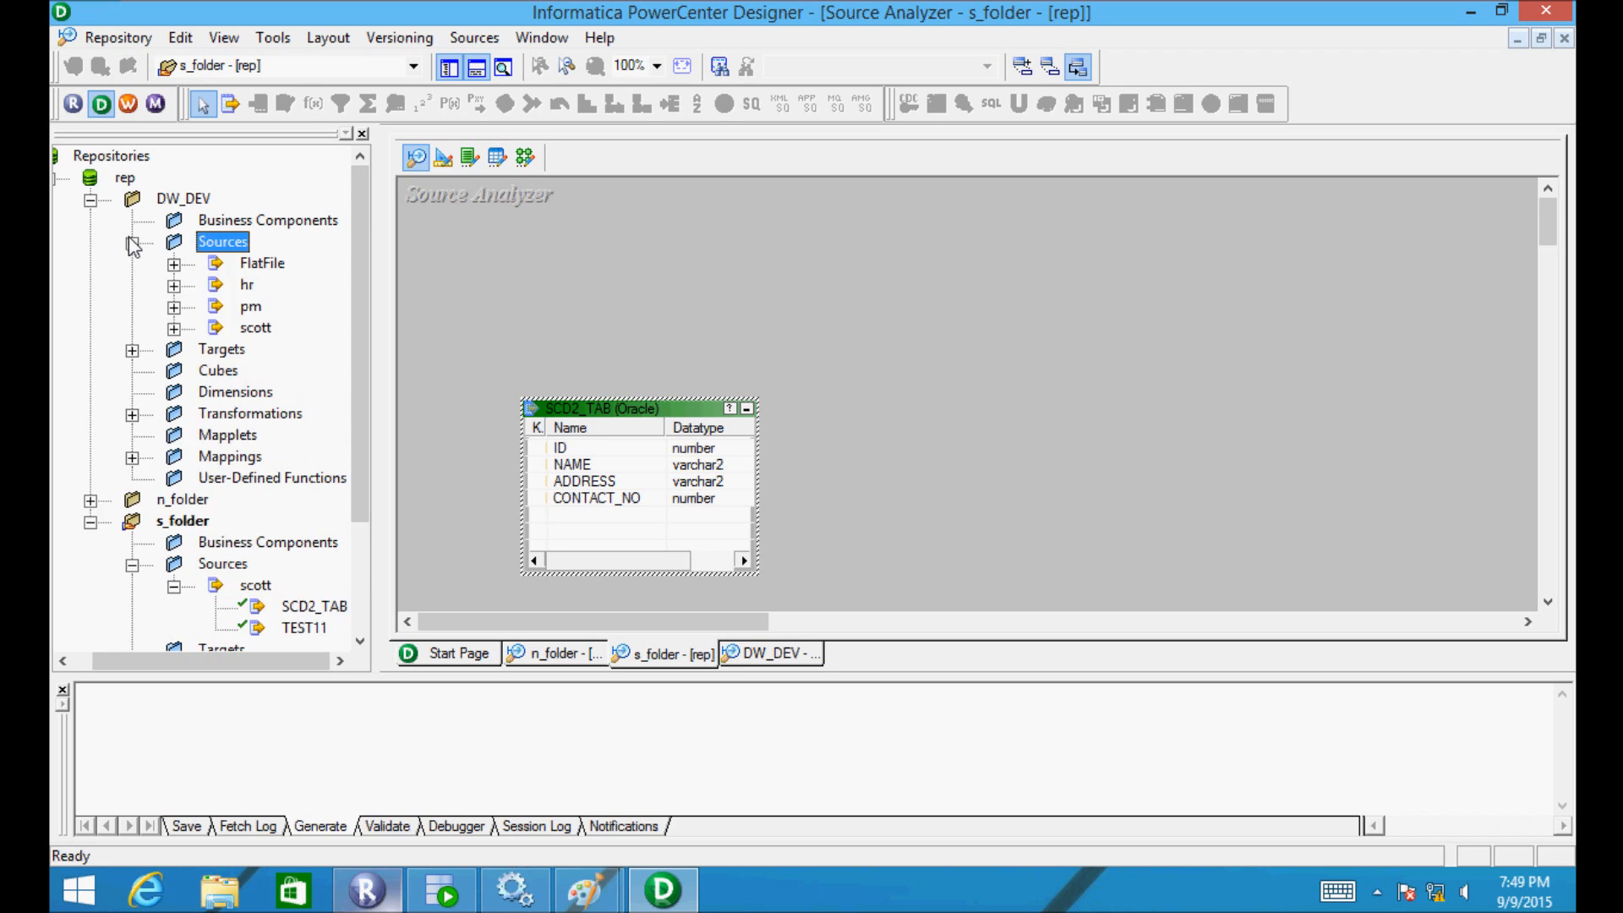
{"action": "left_click", "coordinate": [173, 328]}
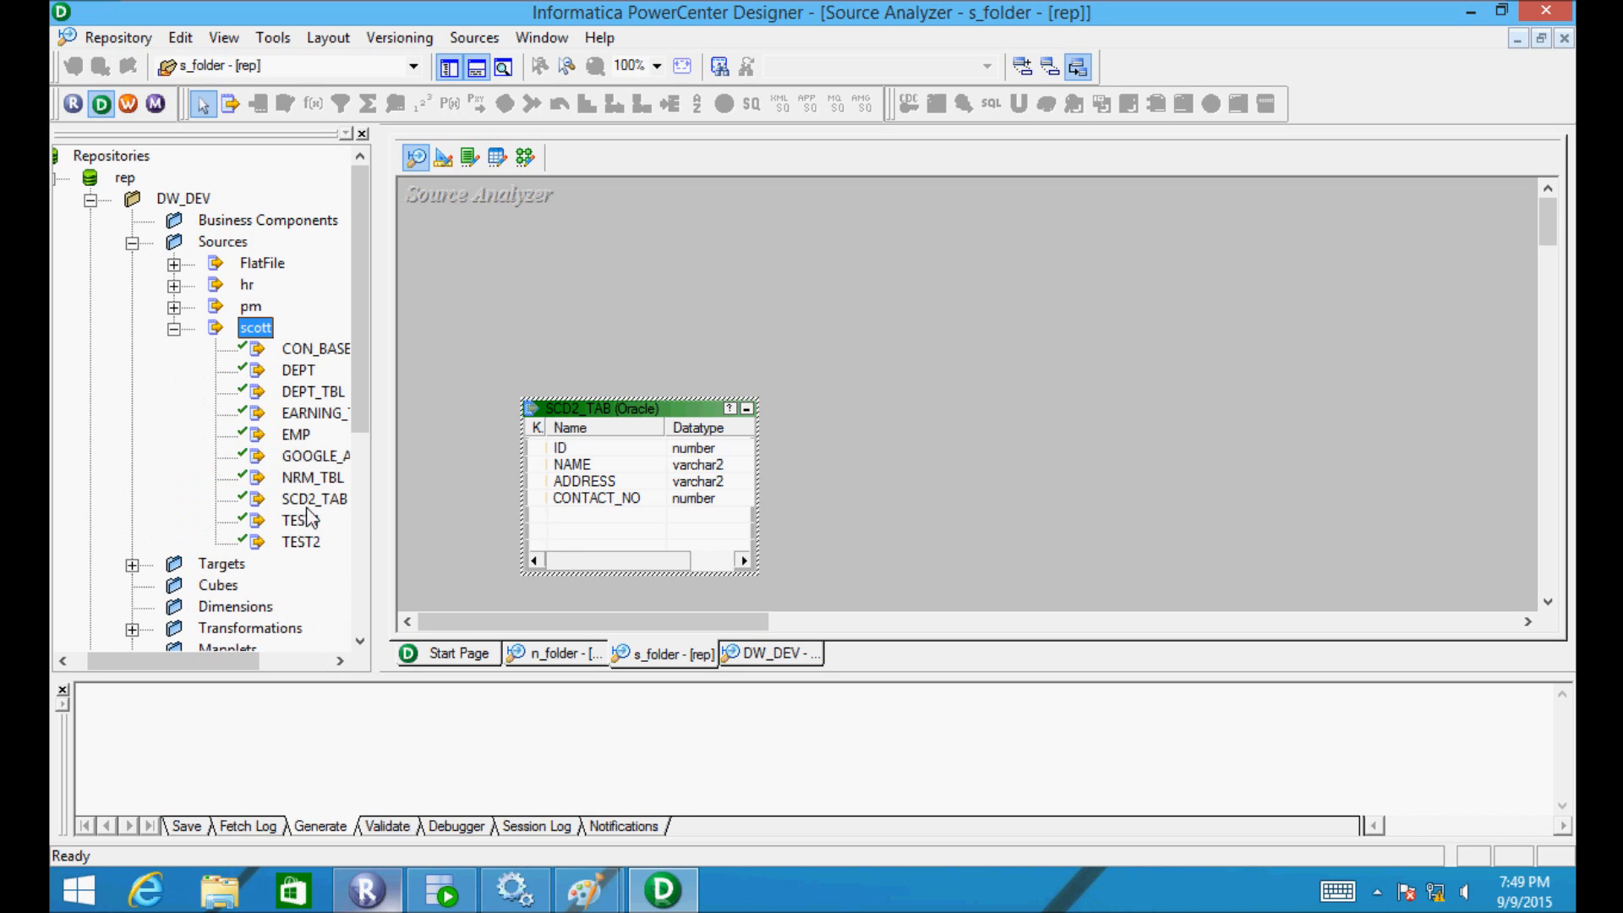
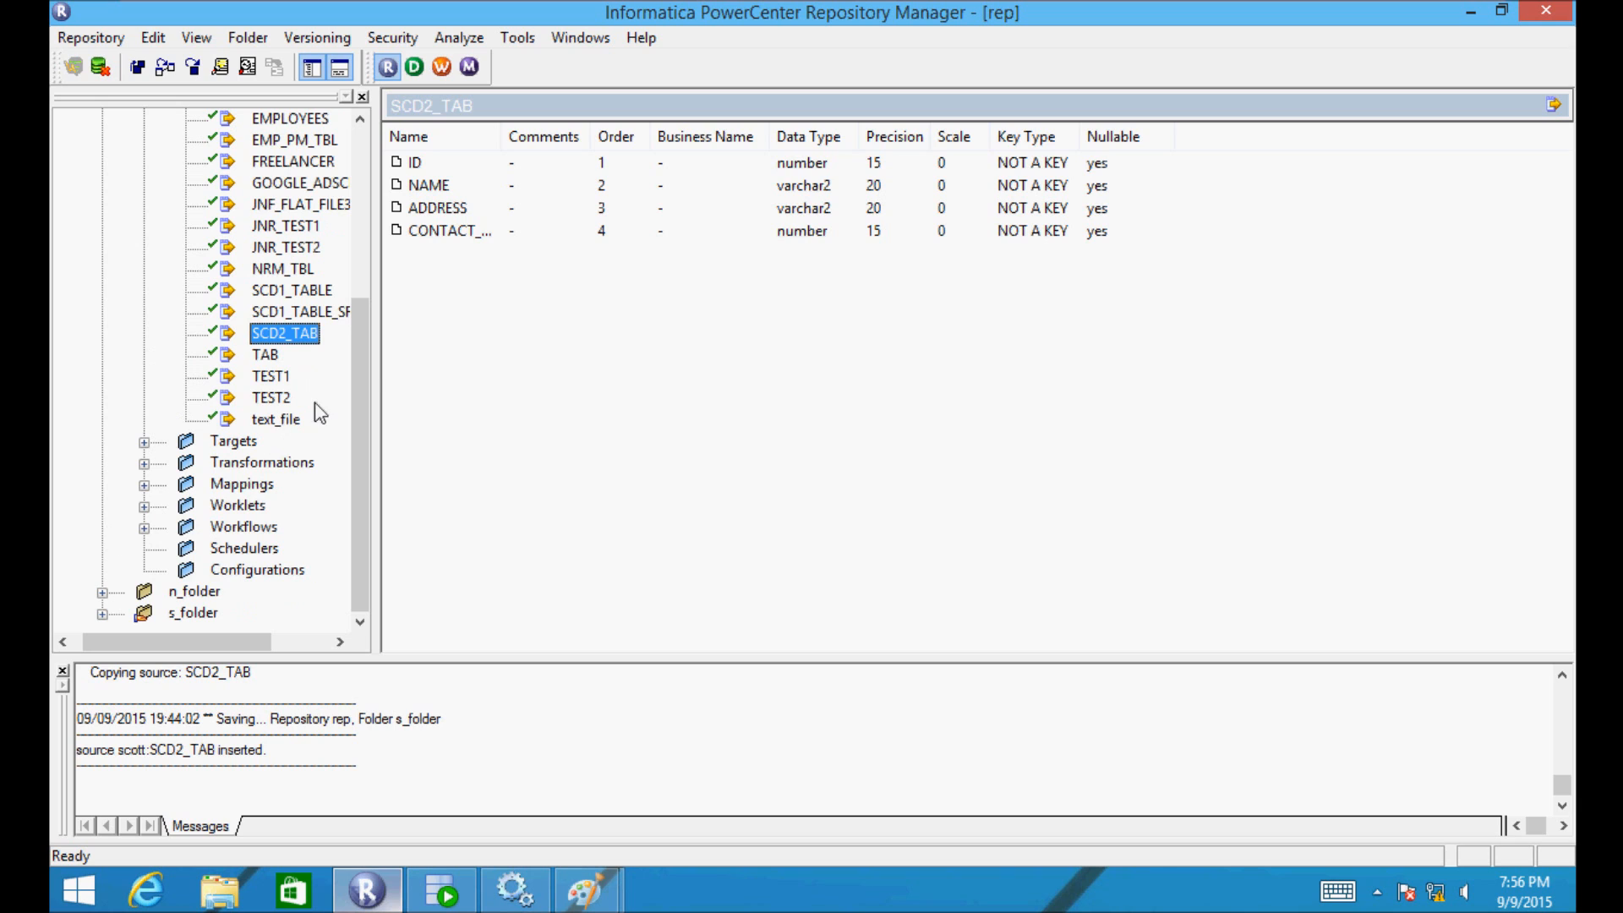
- Copy DW_DEV's SCD2_TAB source into s_folder, then list all DW_DEV sources
{"action": "left_click_drag", "start_coordinate": [363, 374], "coordinate": [368, 245]}
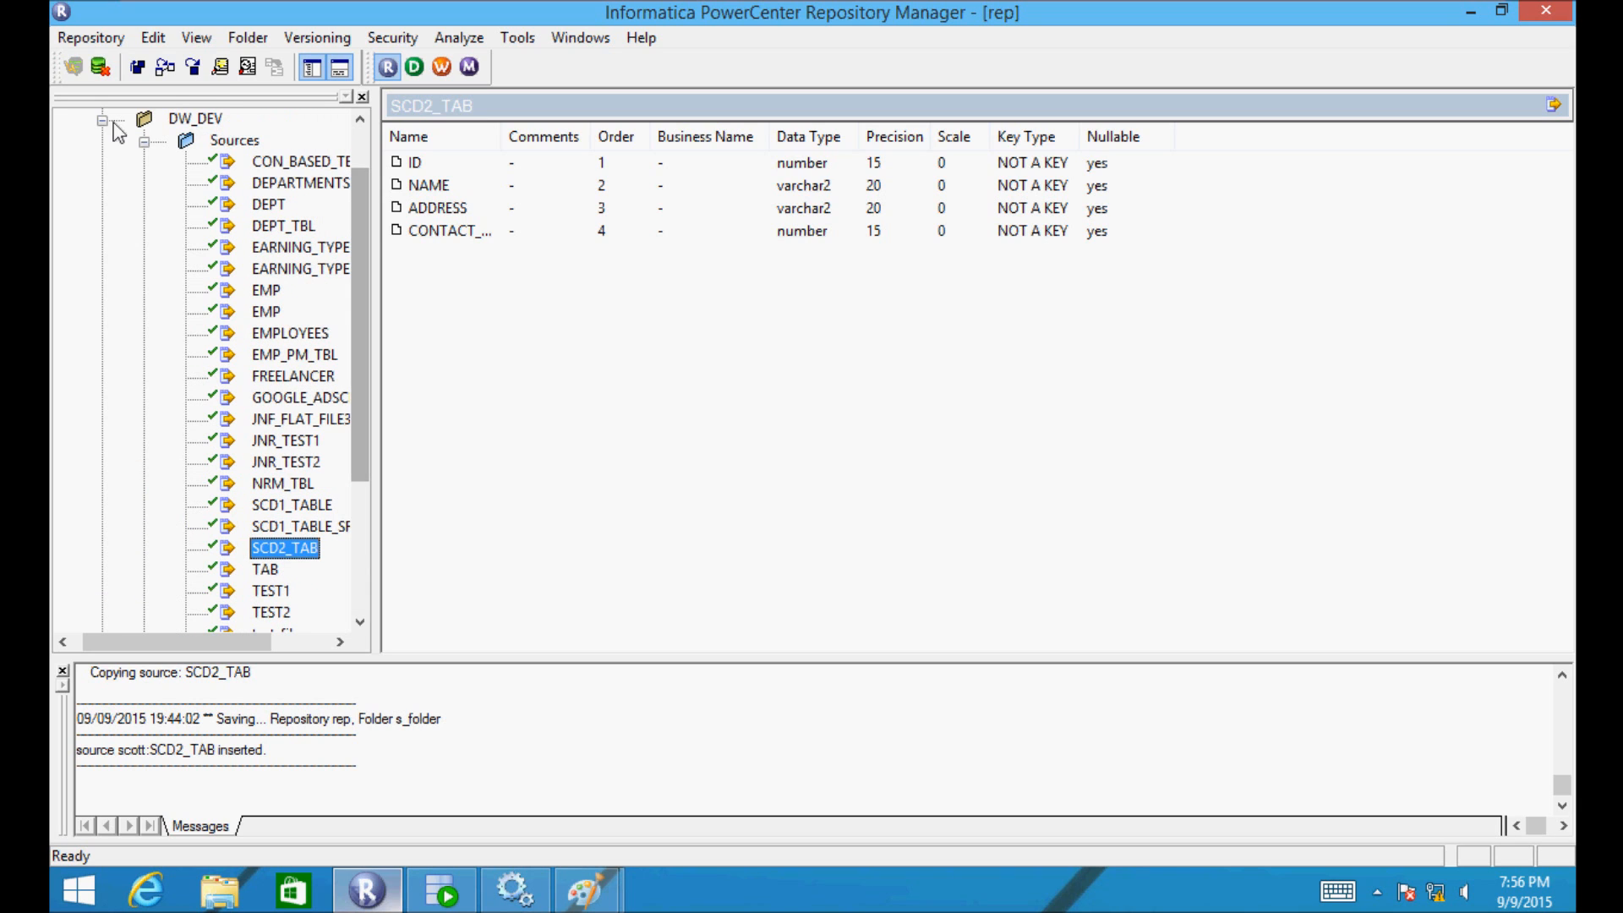
{"action": "left_click", "coordinate": [144, 142]}
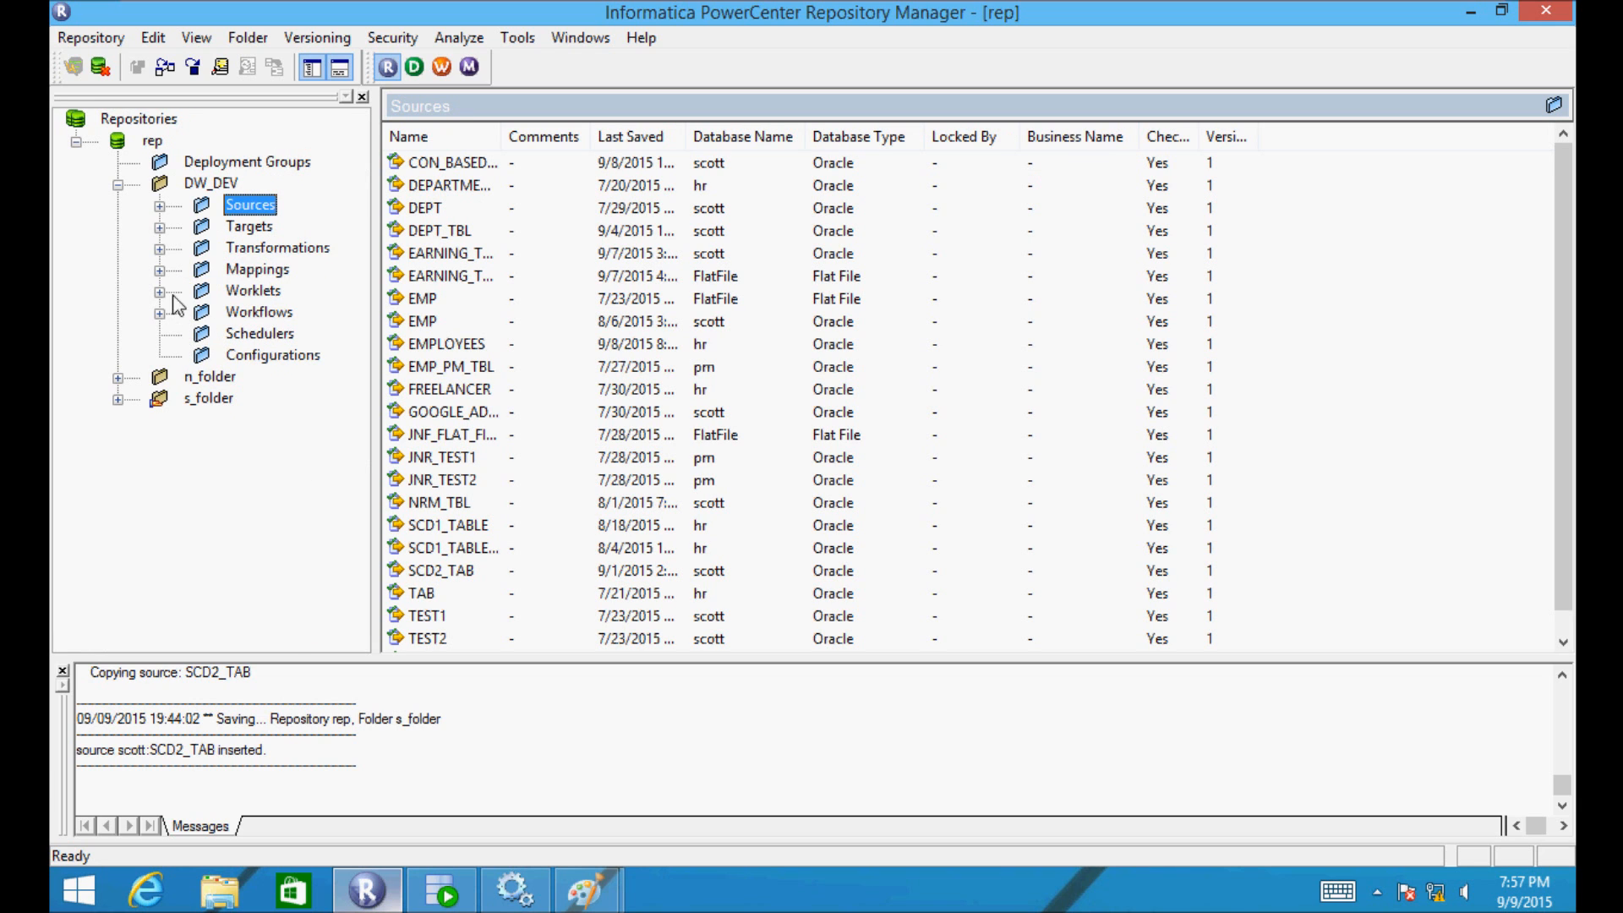
- Copy the m_srtr_test mapping from DW_DEV Mappings into s_folder, confirming the copy
{"action": "left_click", "coordinate": [158, 270]}
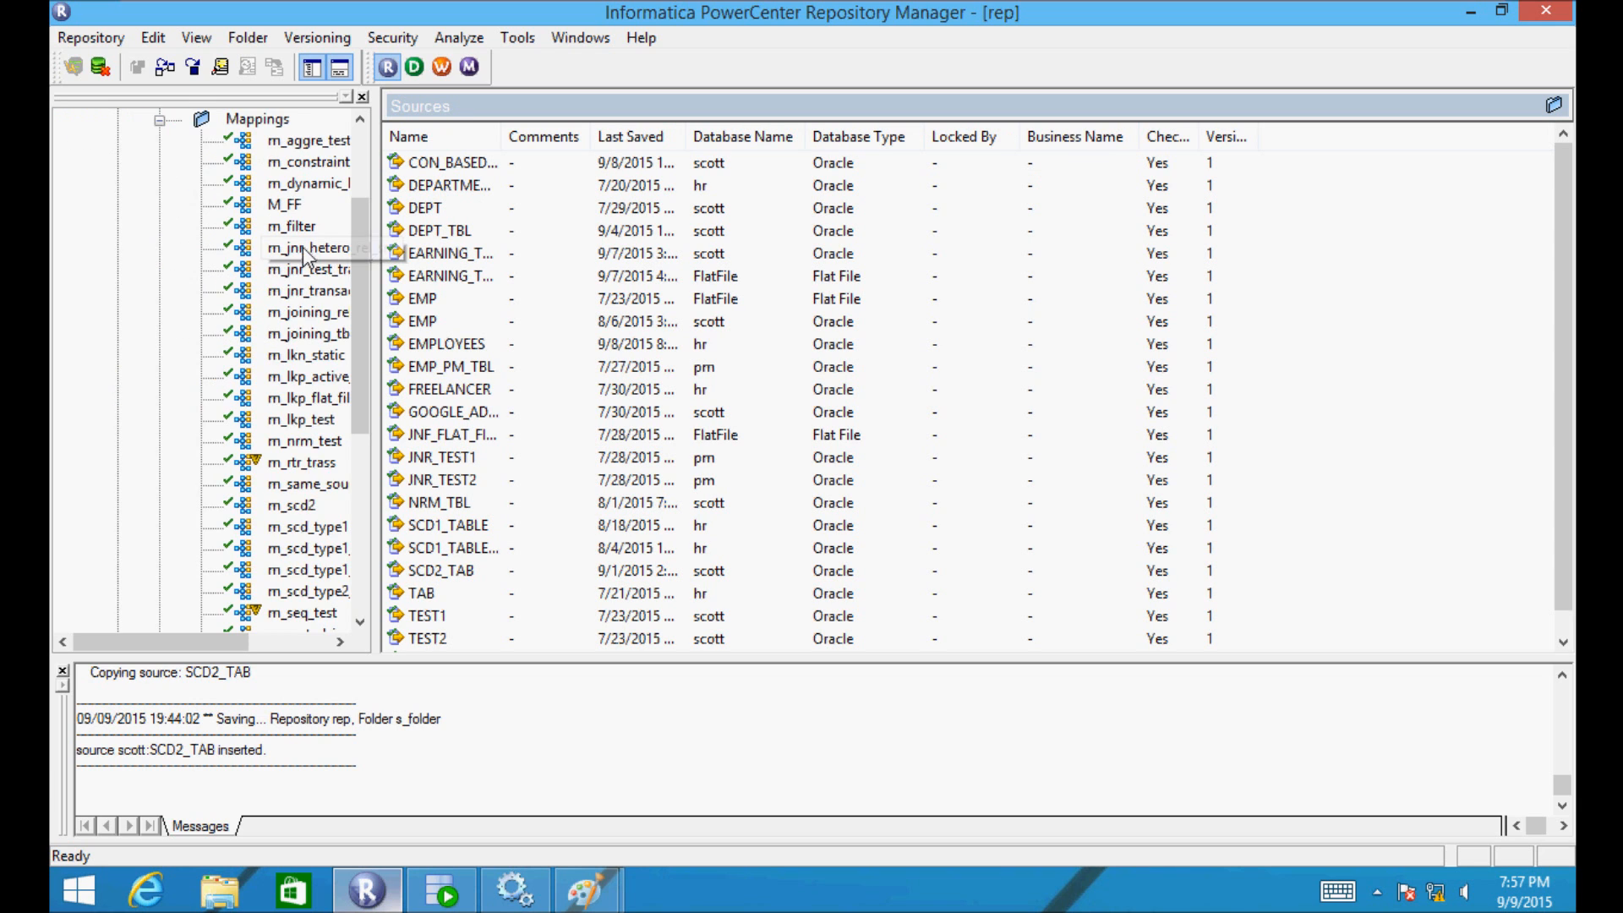
{"action": "left_click_drag", "start_coordinate": [363, 301], "coordinate": [361, 444]}
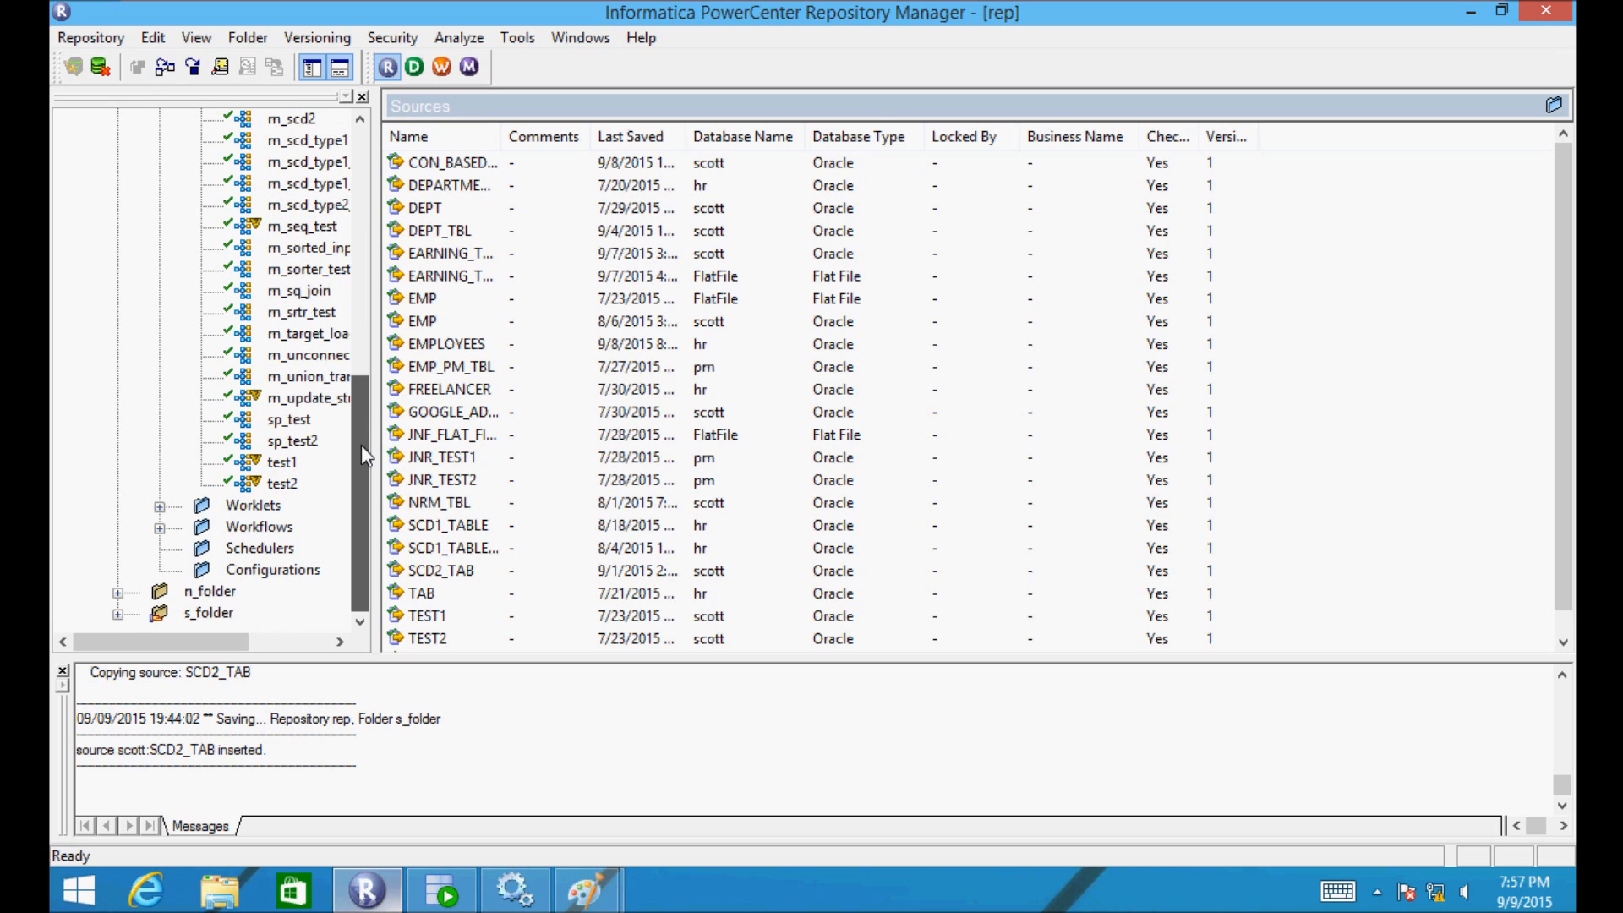
{"action": "left_click", "coordinate": [272, 315]}
{"action": "left_click_drag", "start_coordinate": [256, 324], "coordinate": [161, 624]}
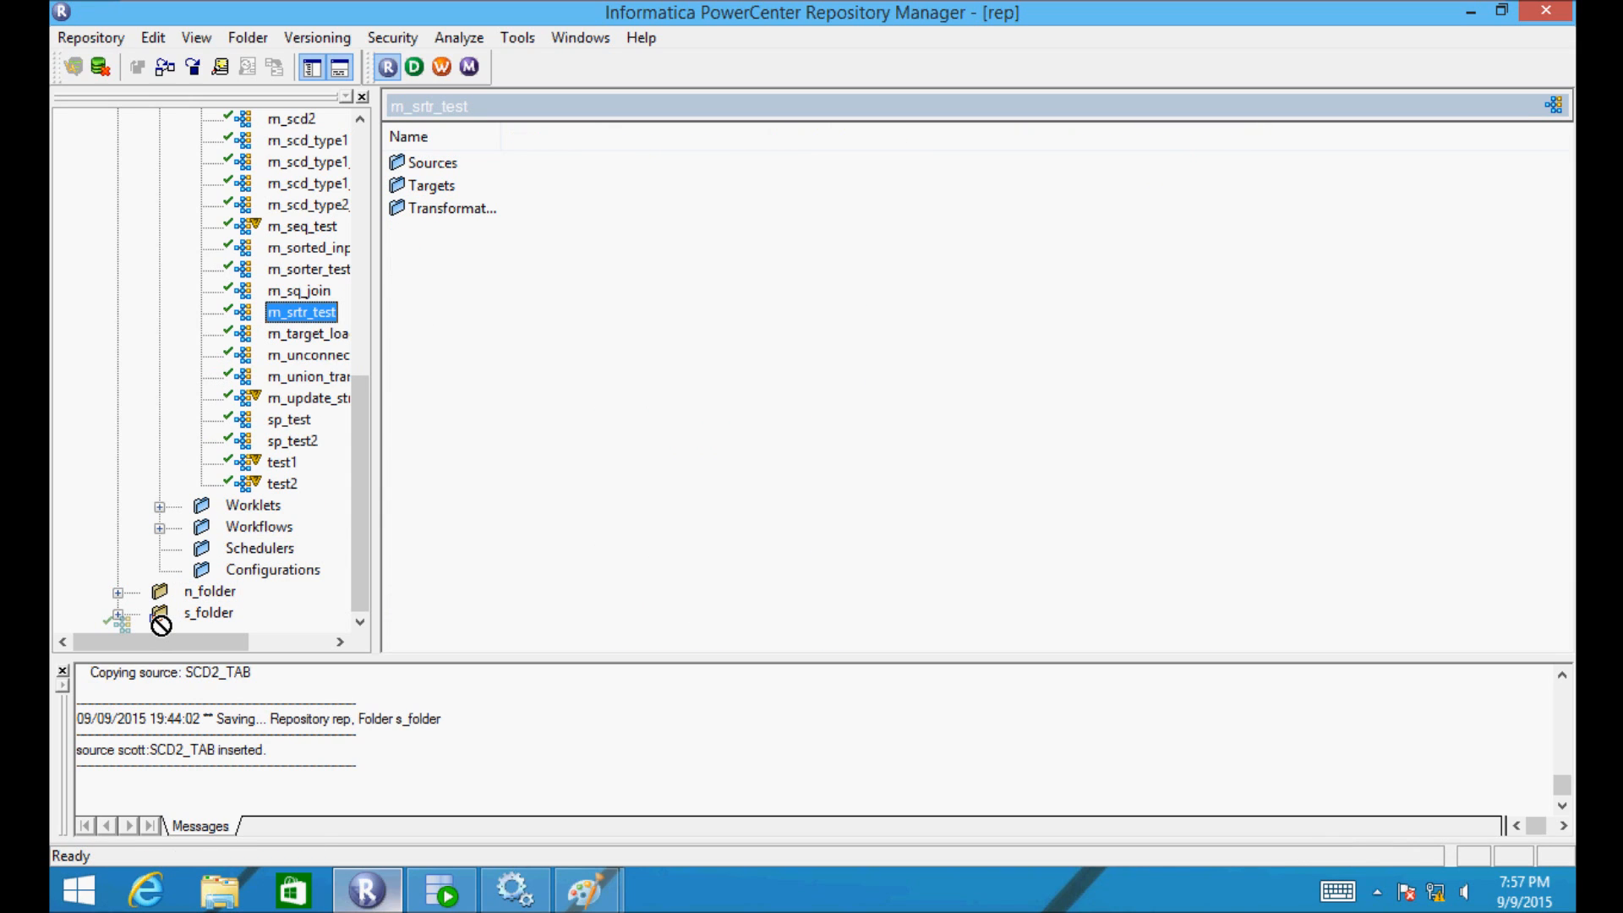
{"action": "left_click_drag", "start_coordinate": [161, 624], "coordinate": [164, 619]}
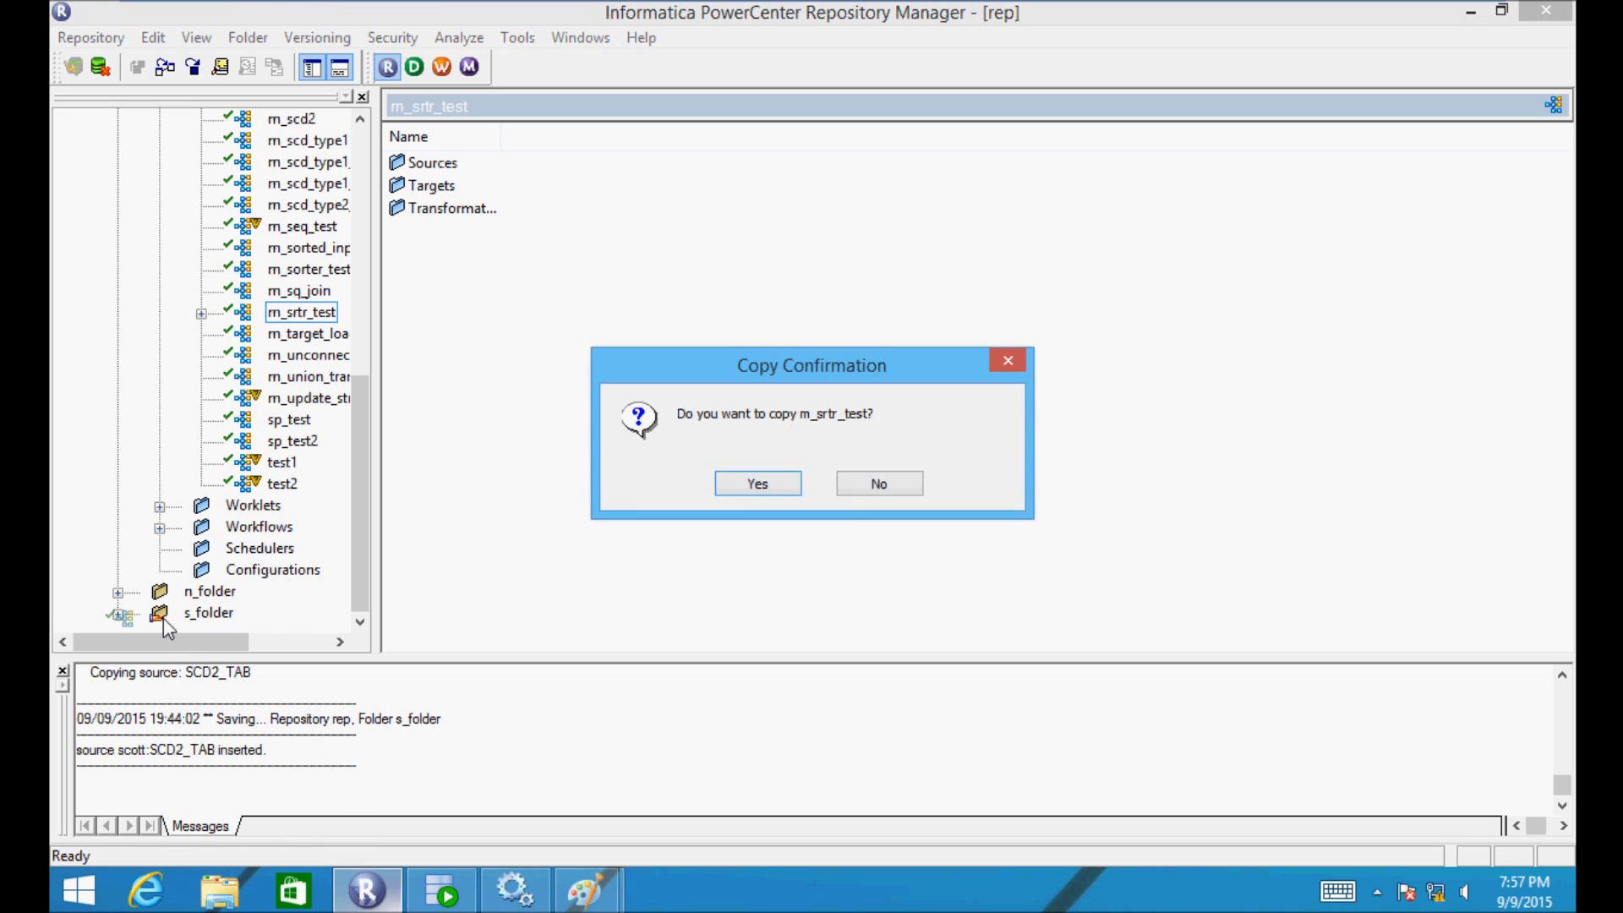
{"action": "left_click", "coordinate": [764, 490]}
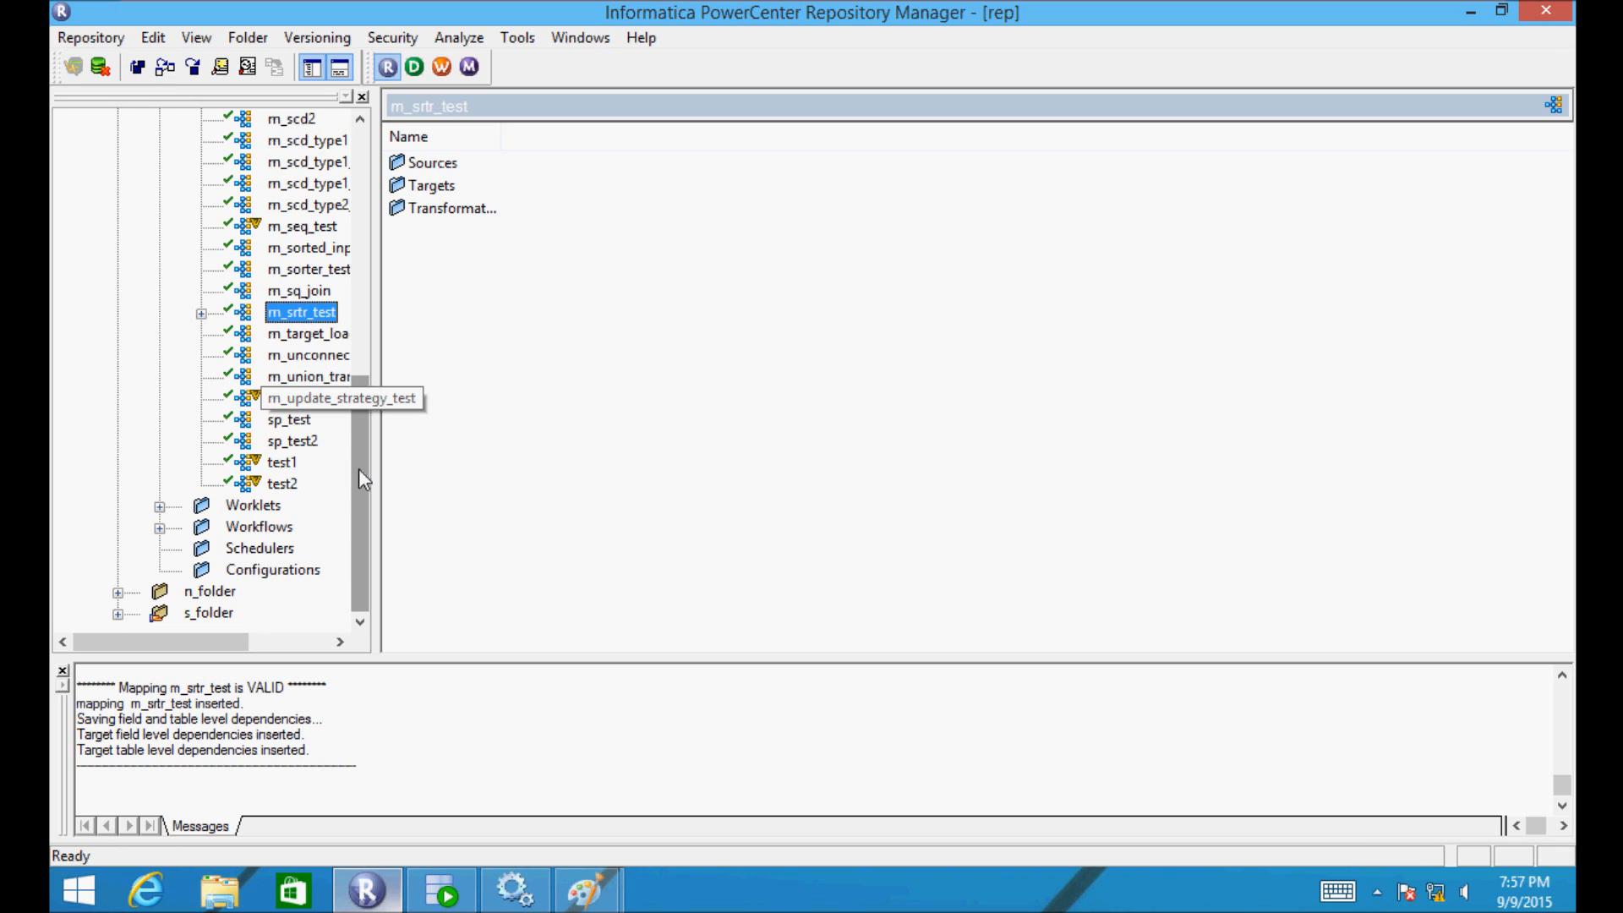
{"action": "left_click", "coordinate": [118, 613]}
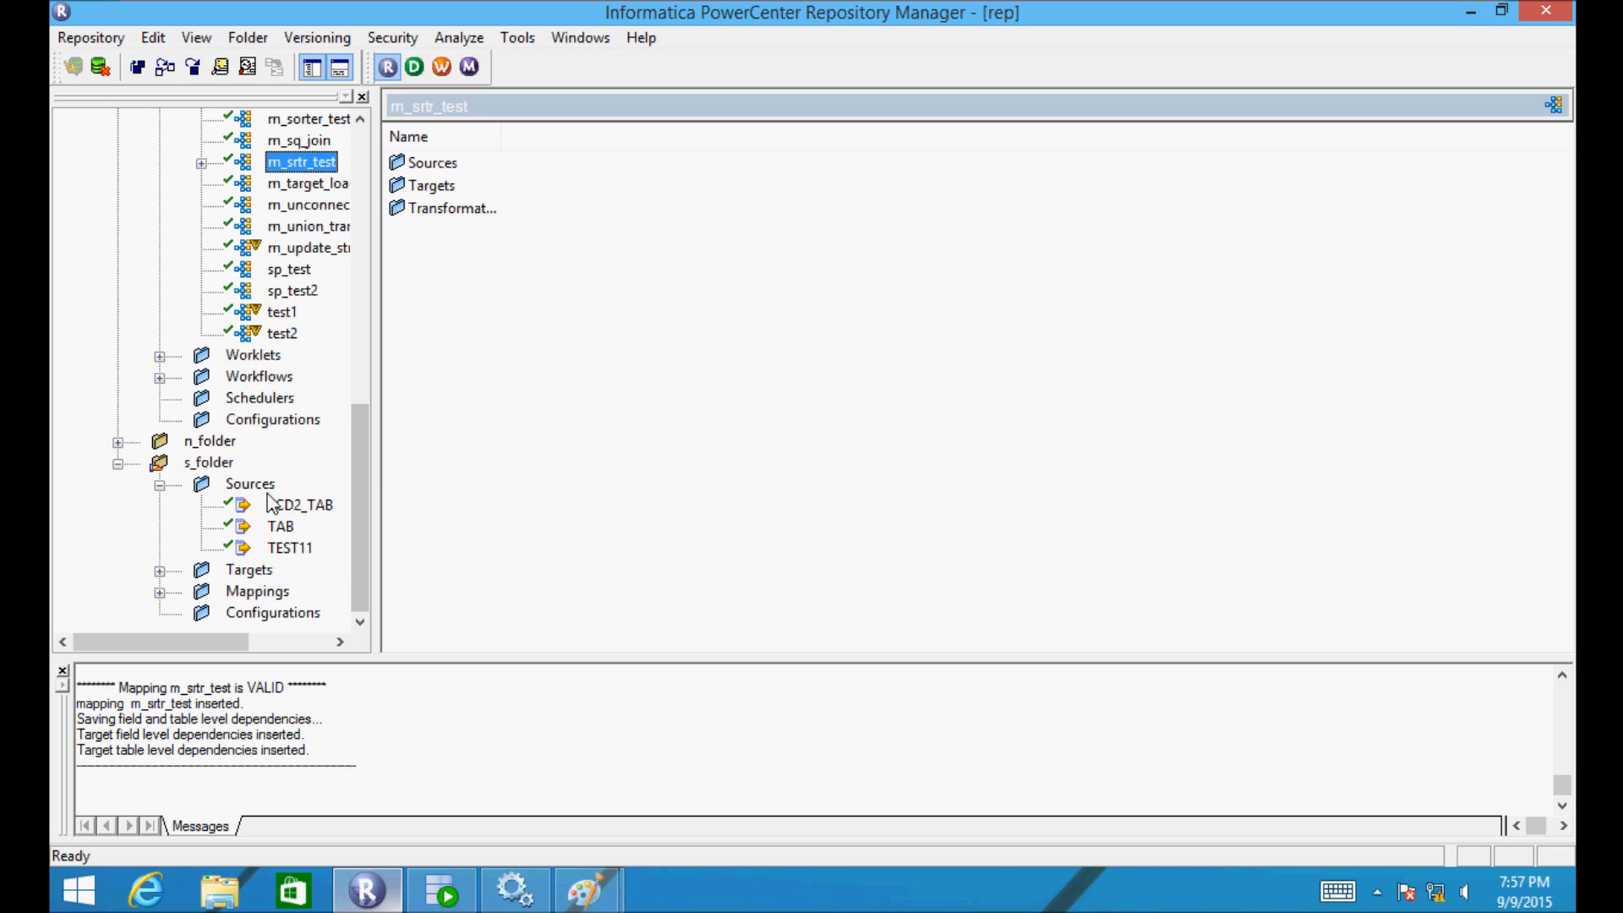
- Expand s_folder's Mappings, review DW_DEV's mapping list, and select the copied m_srtr_test
{"action": "left_click", "coordinate": [159, 593]}
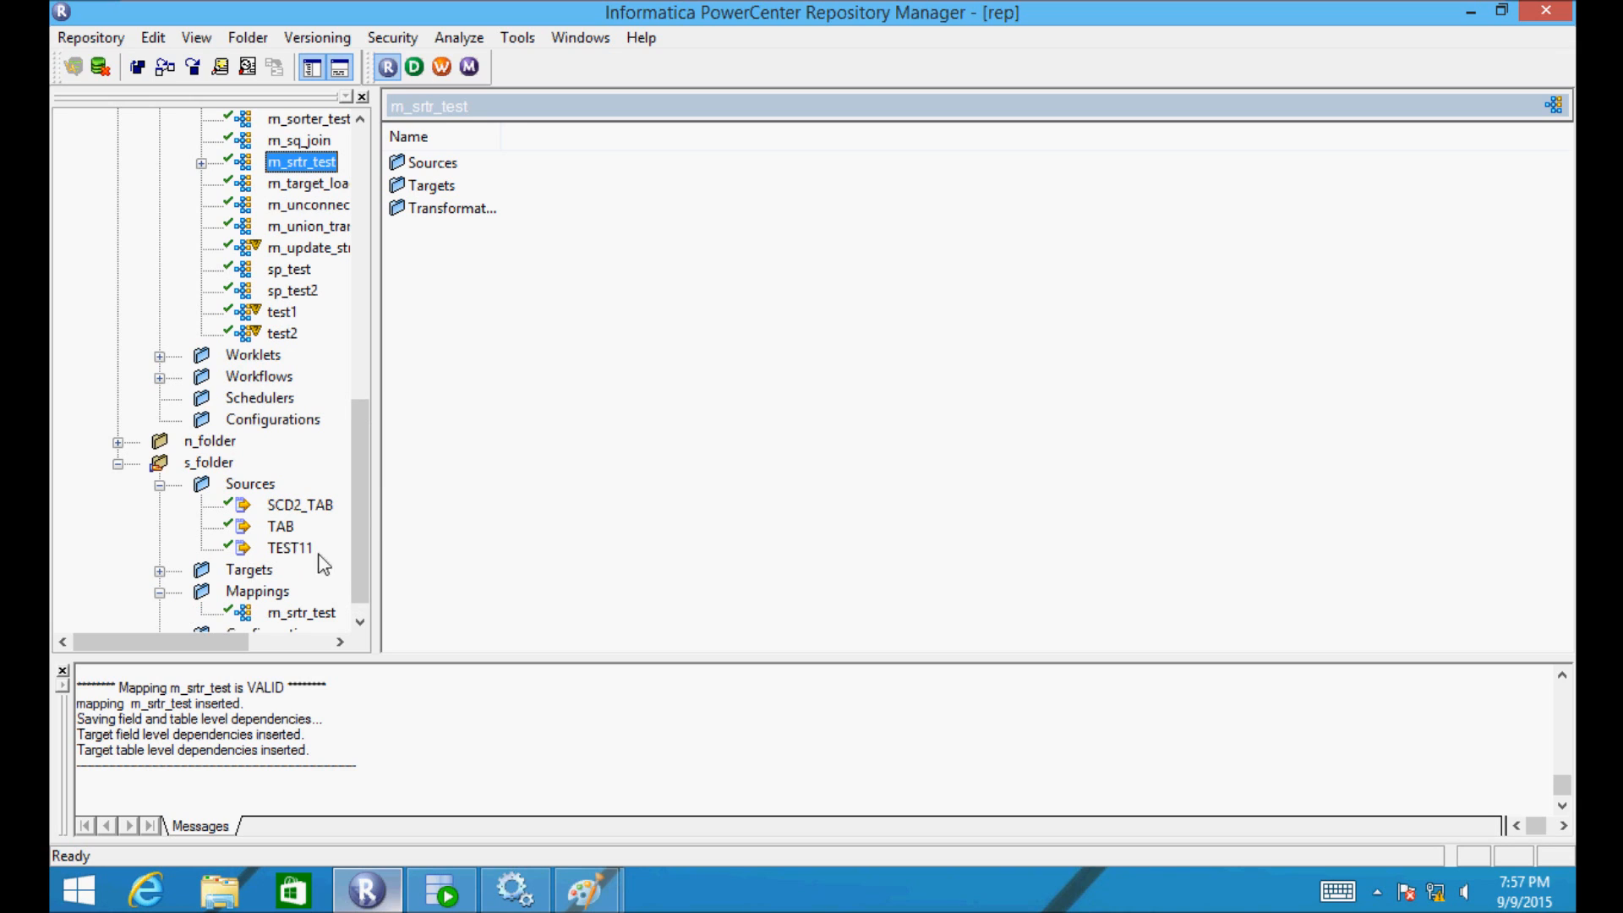
{"action": "left_click_drag", "start_coordinate": [363, 525], "coordinate": [363, 572]}
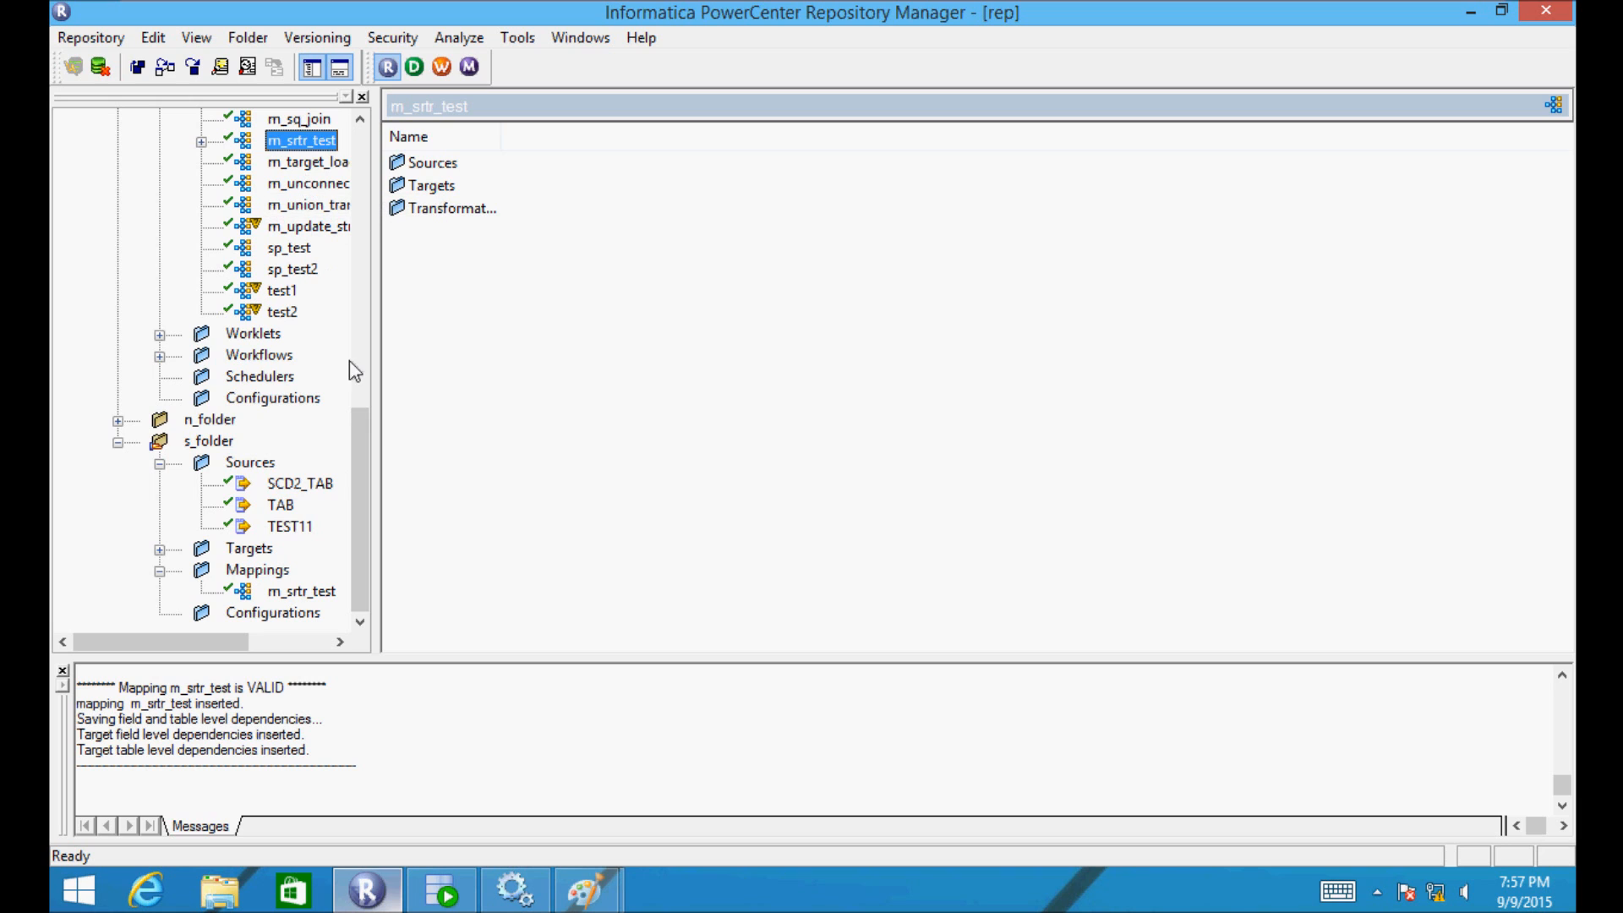
{"action": "left_click_drag", "start_coordinate": [353, 423], "coordinate": [358, 125]}
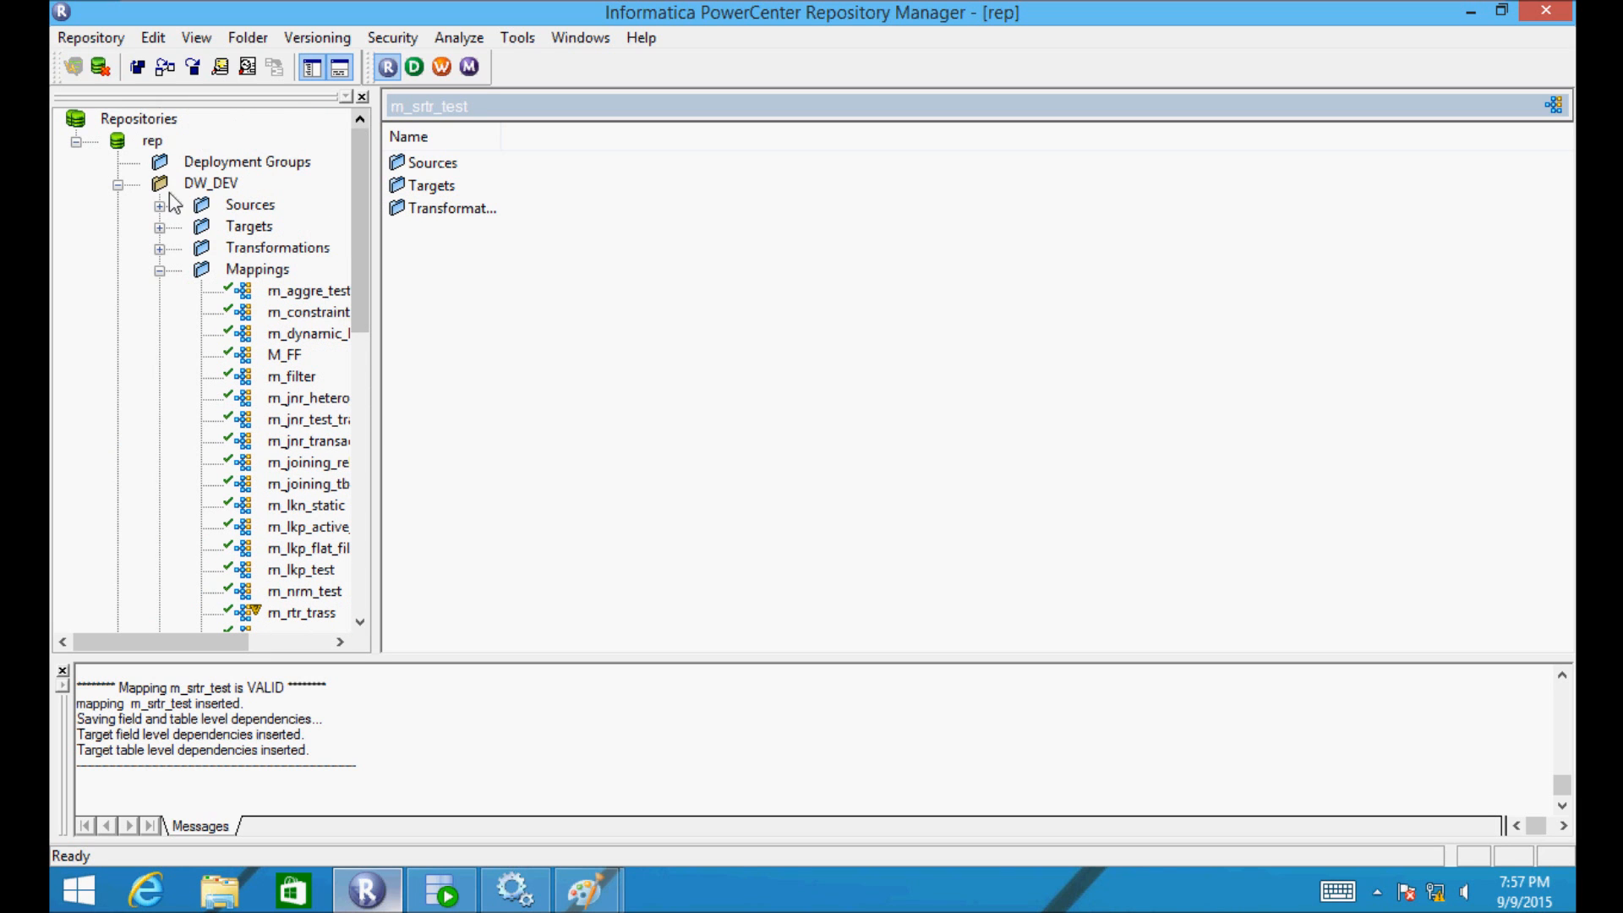
{"action": "left_click", "coordinate": [161, 272]}
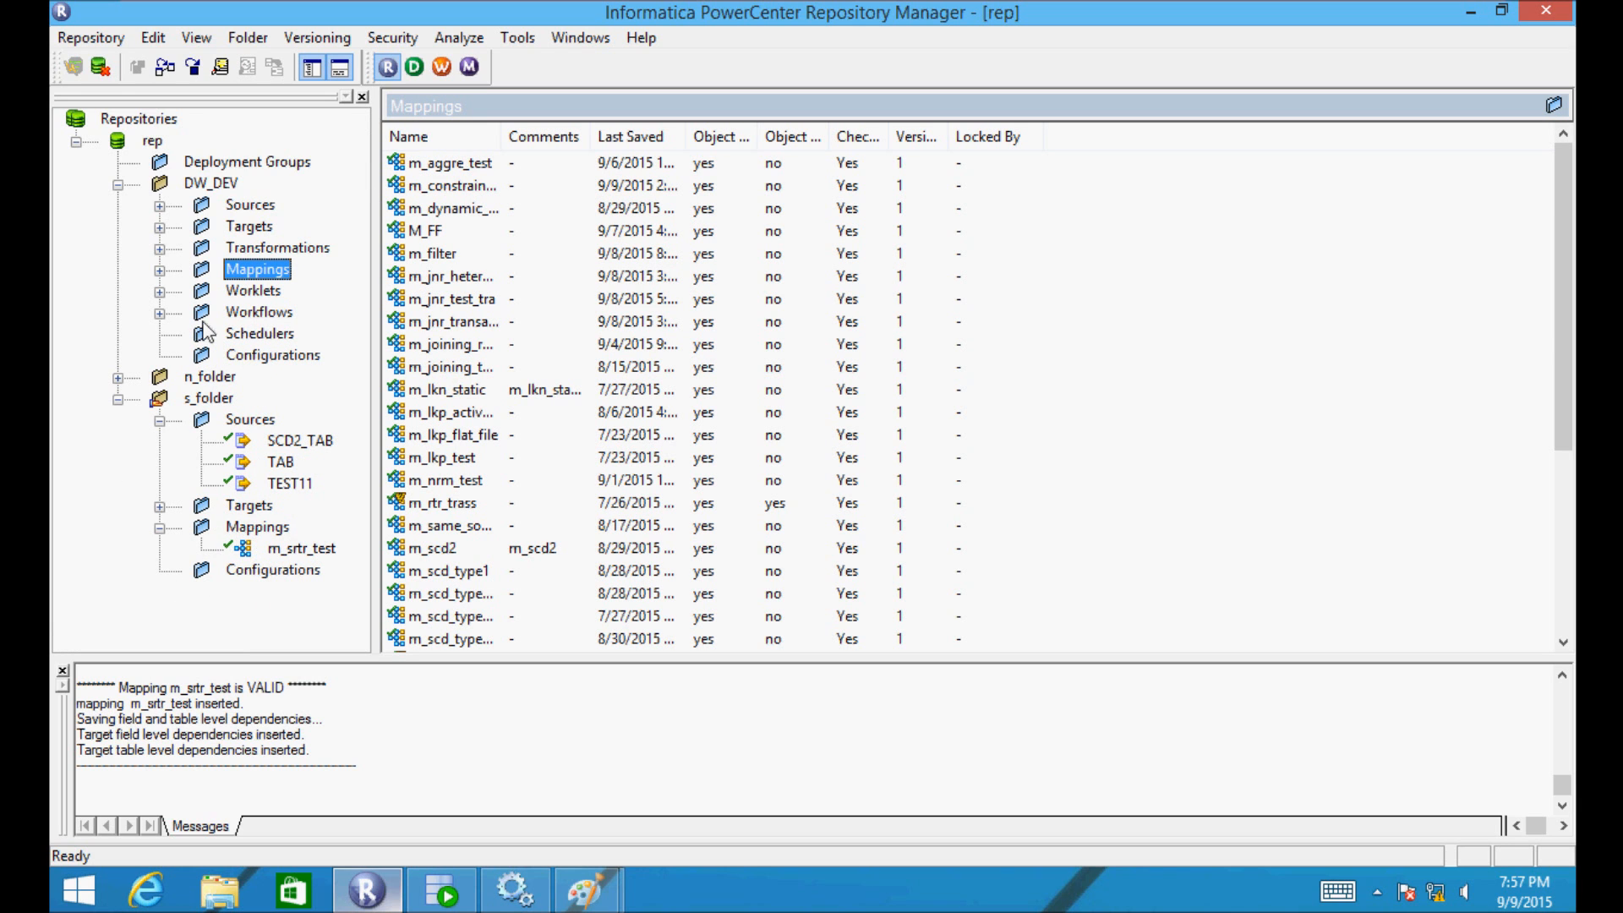
{"action": "left_click", "coordinate": [119, 378]}
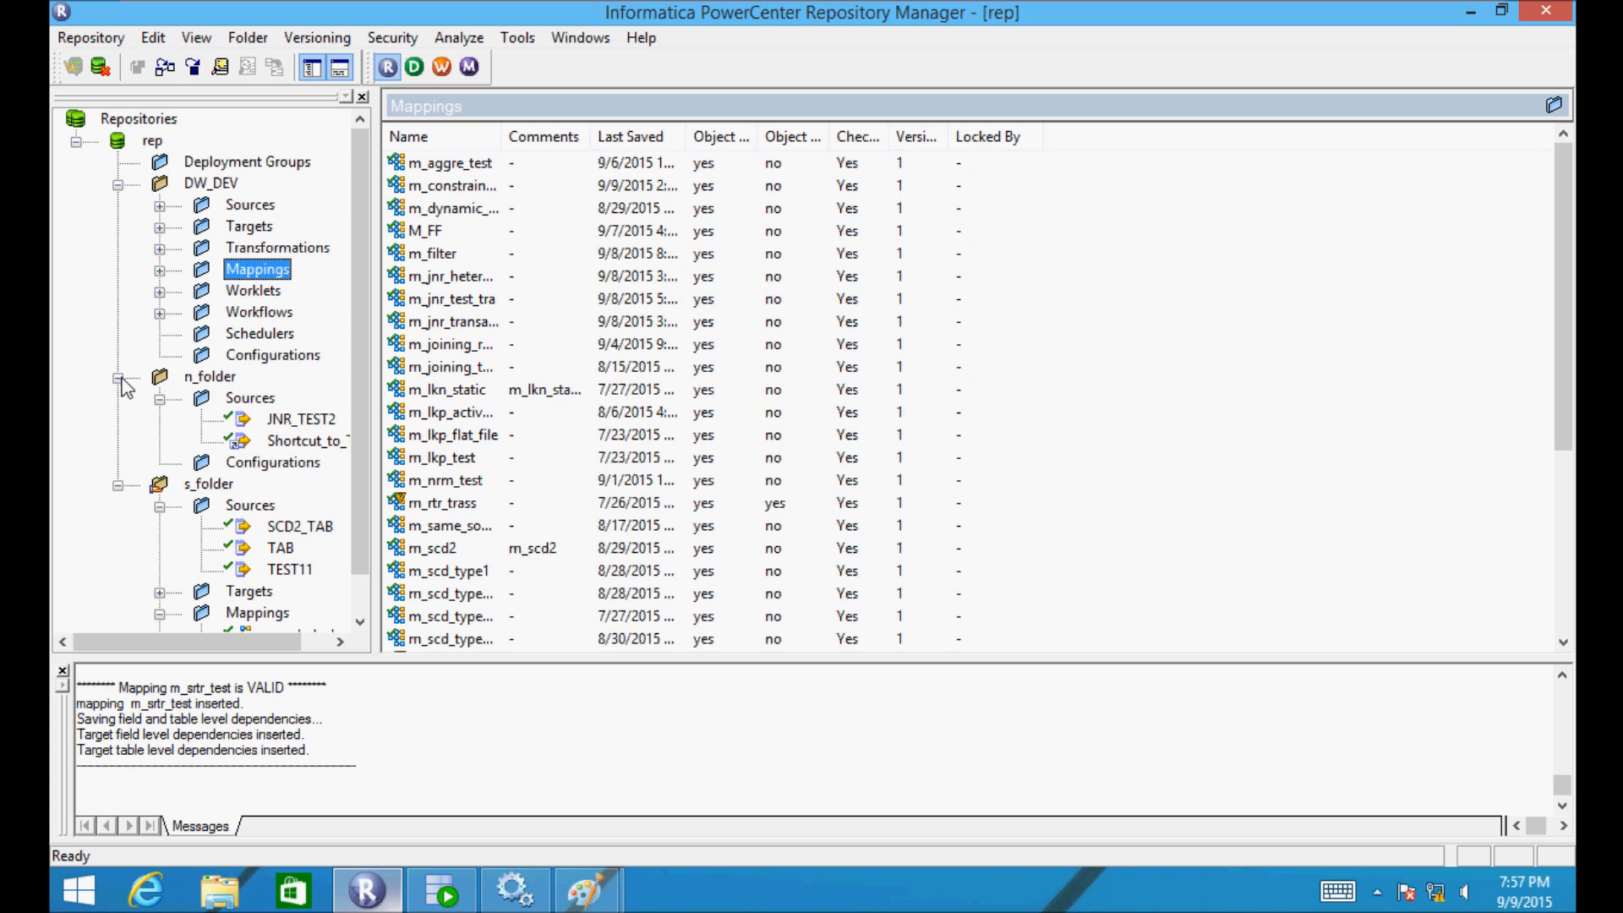
{"action": "left_click", "coordinate": [119, 378]}
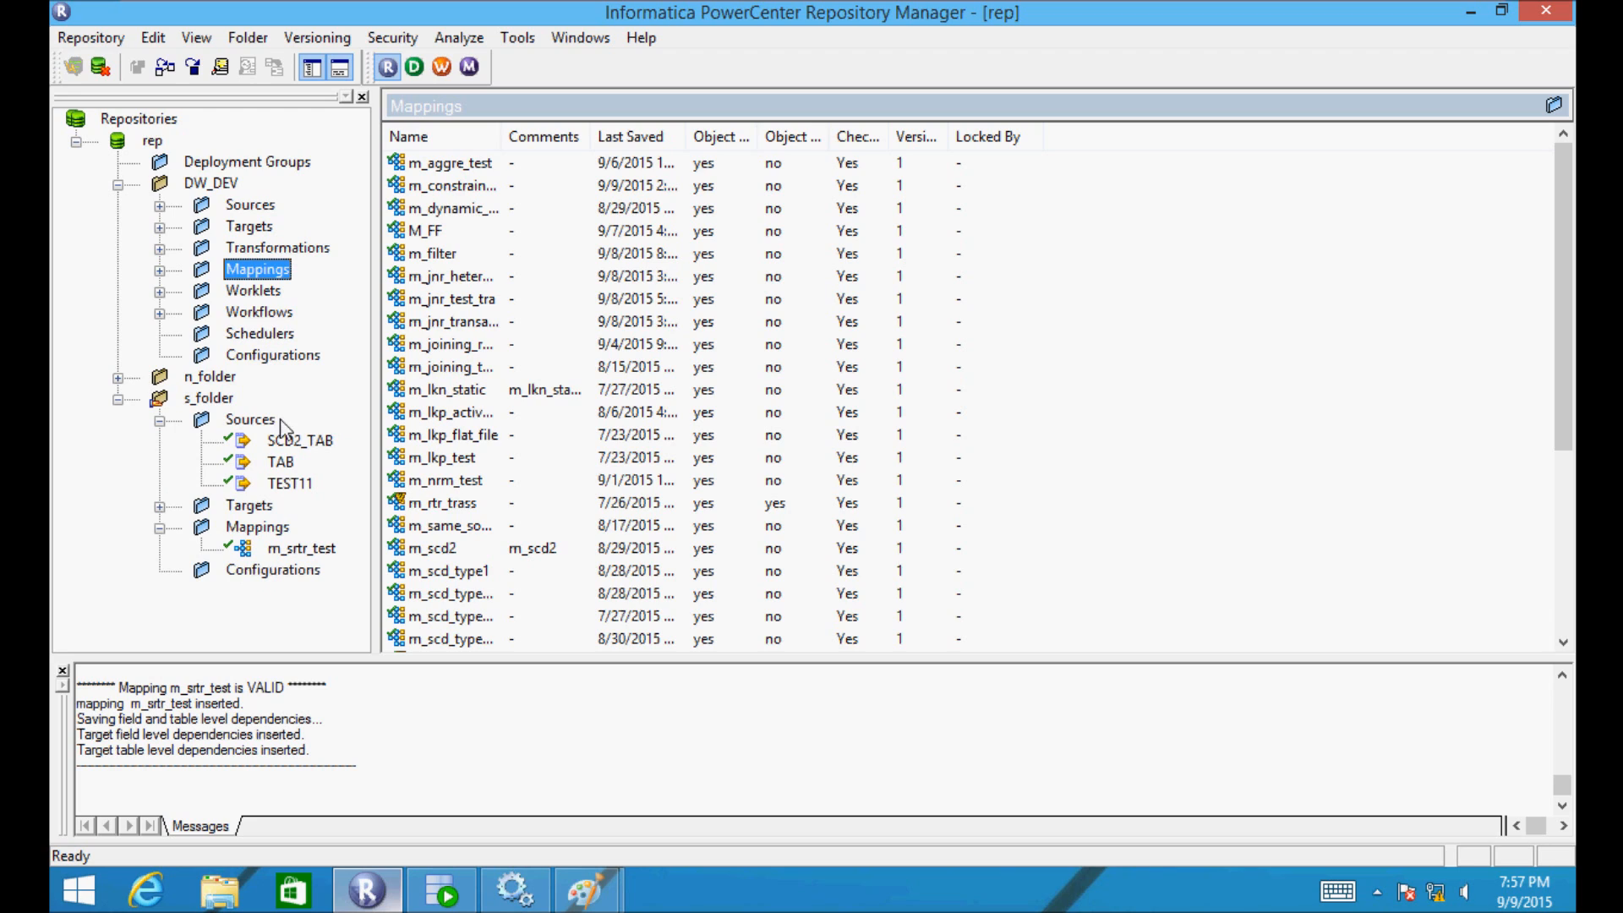
{"action": "left_click", "coordinate": [273, 552]}
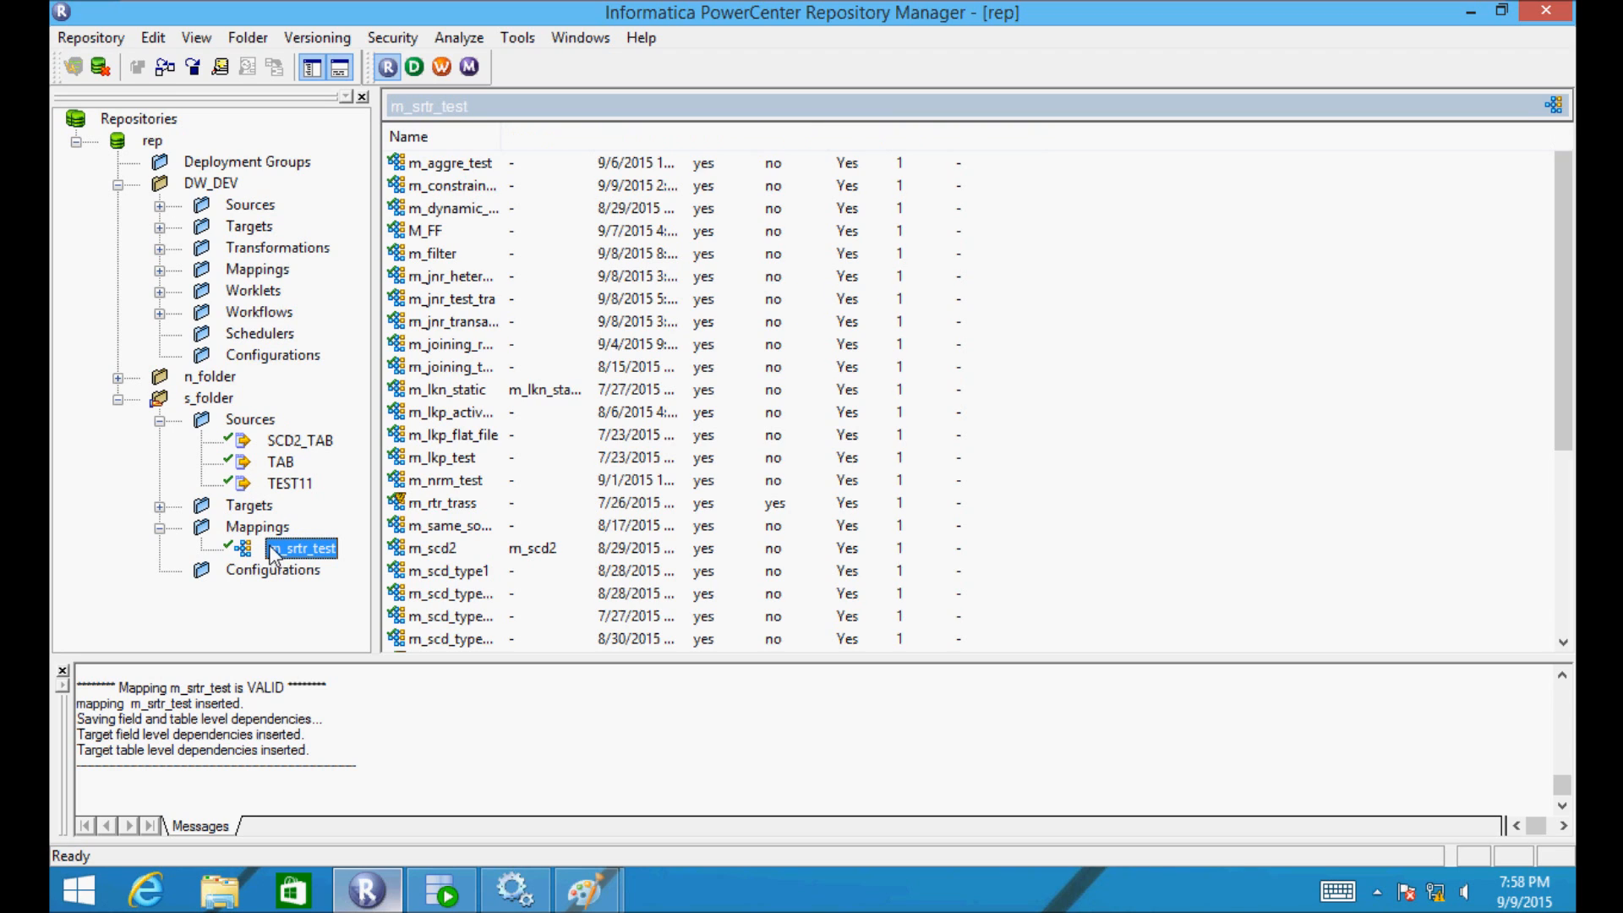
- Make Shortcut_to_m_srtr_test in n_folder from s_folder's m_srtr_test and view it under Mappings
{"action": "left_click_drag", "start_coordinate": [273, 553], "coordinate": [189, 377]}
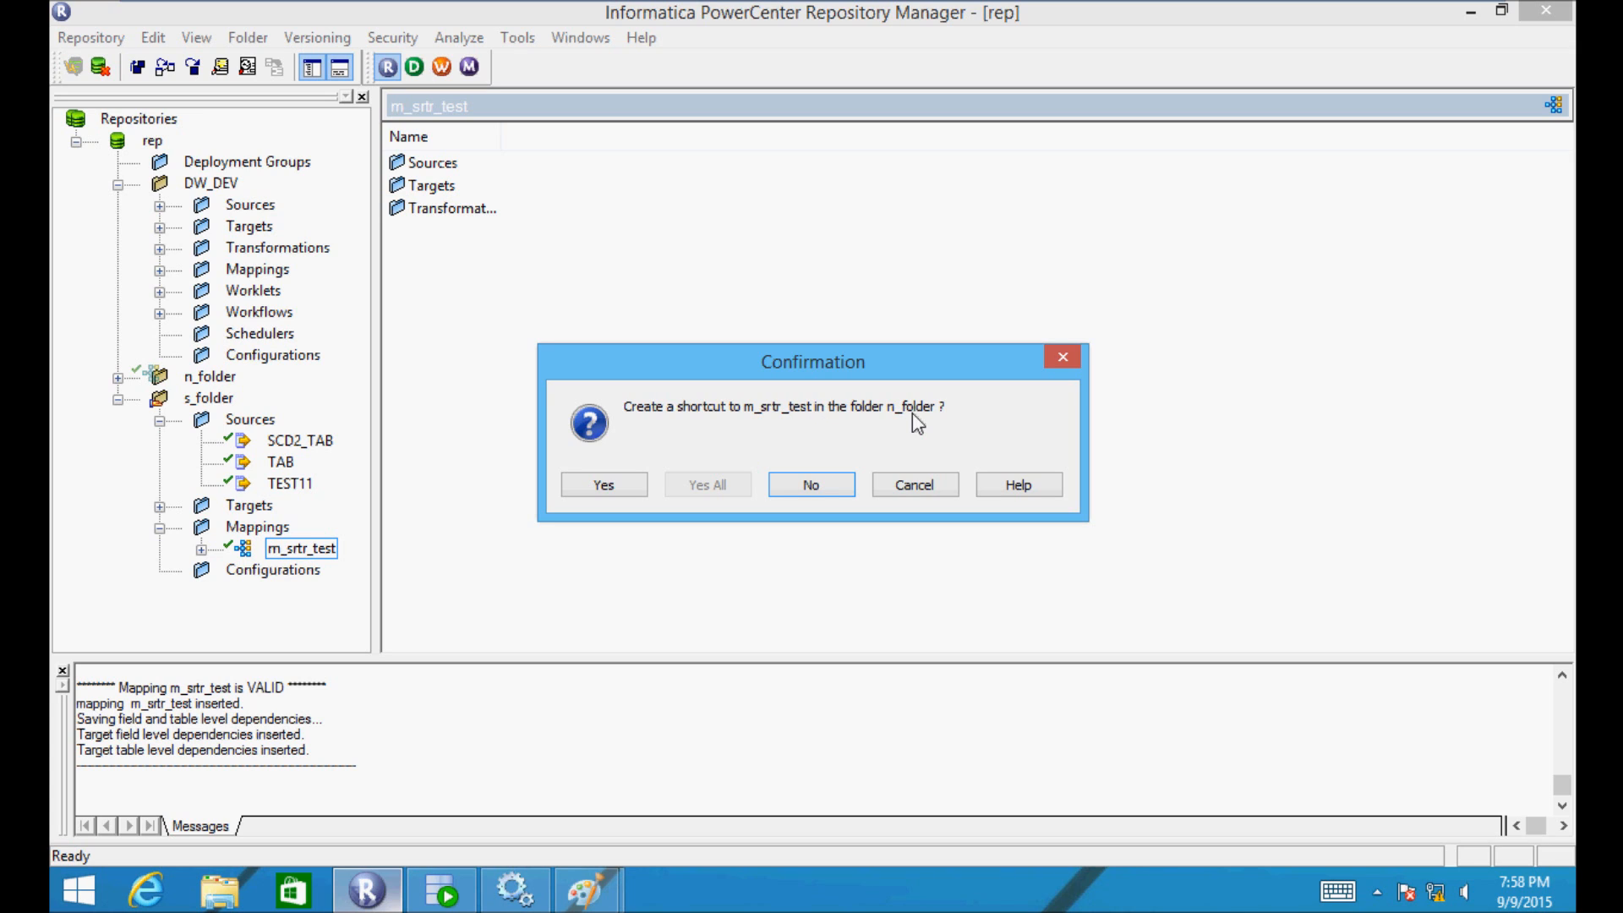
{"action": "left_click", "coordinate": [605, 488]}
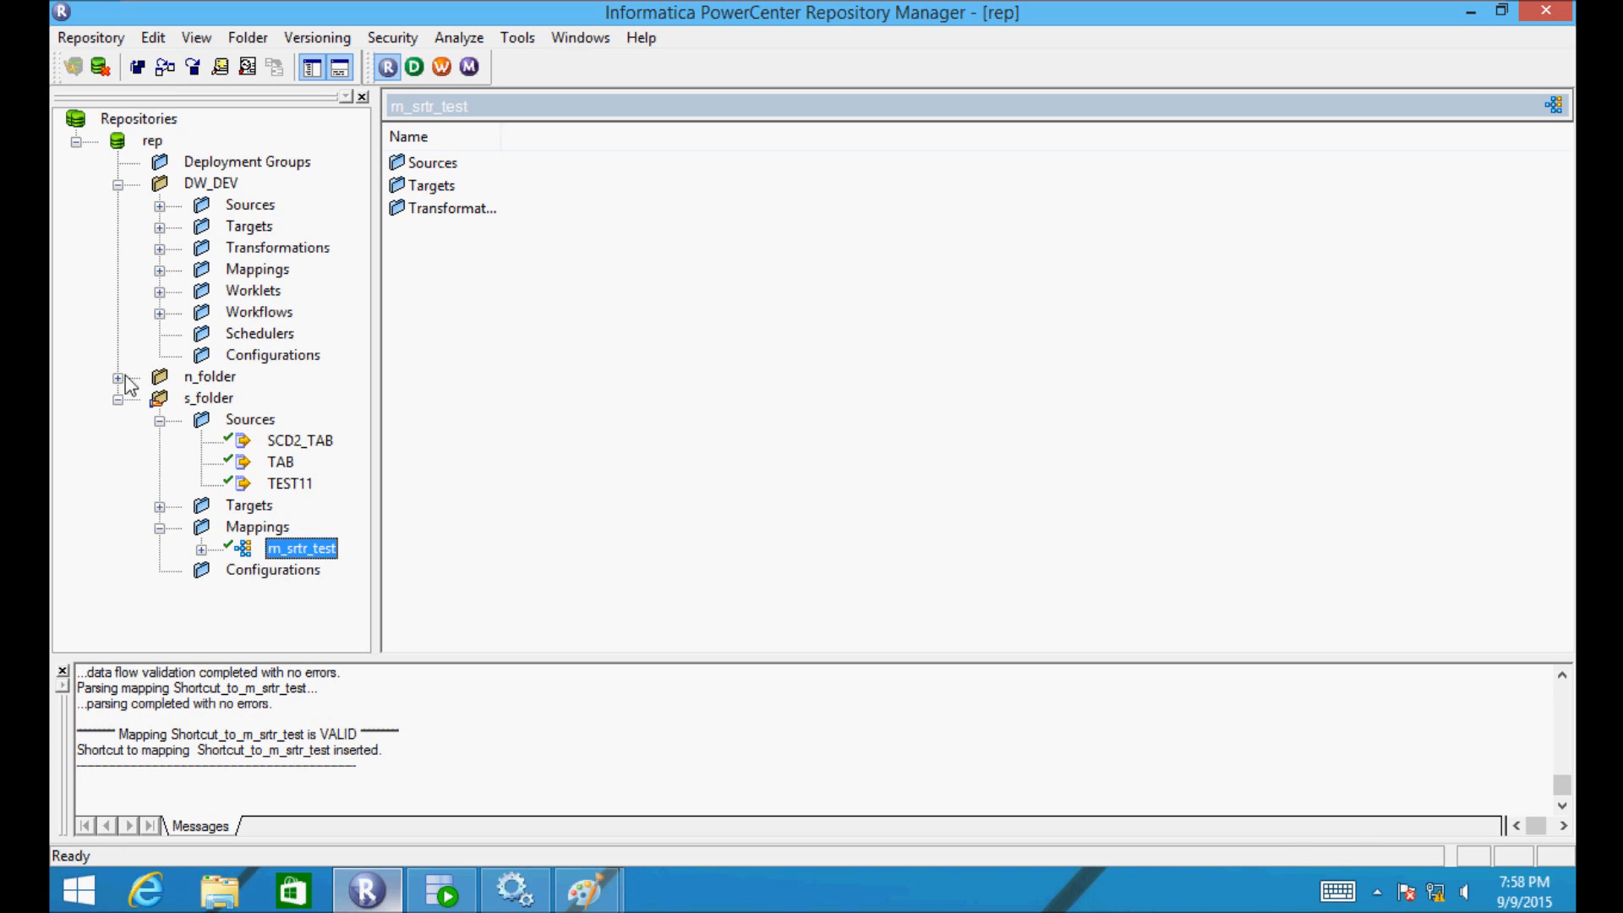
{"action": "left_click", "coordinate": [118, 378]}
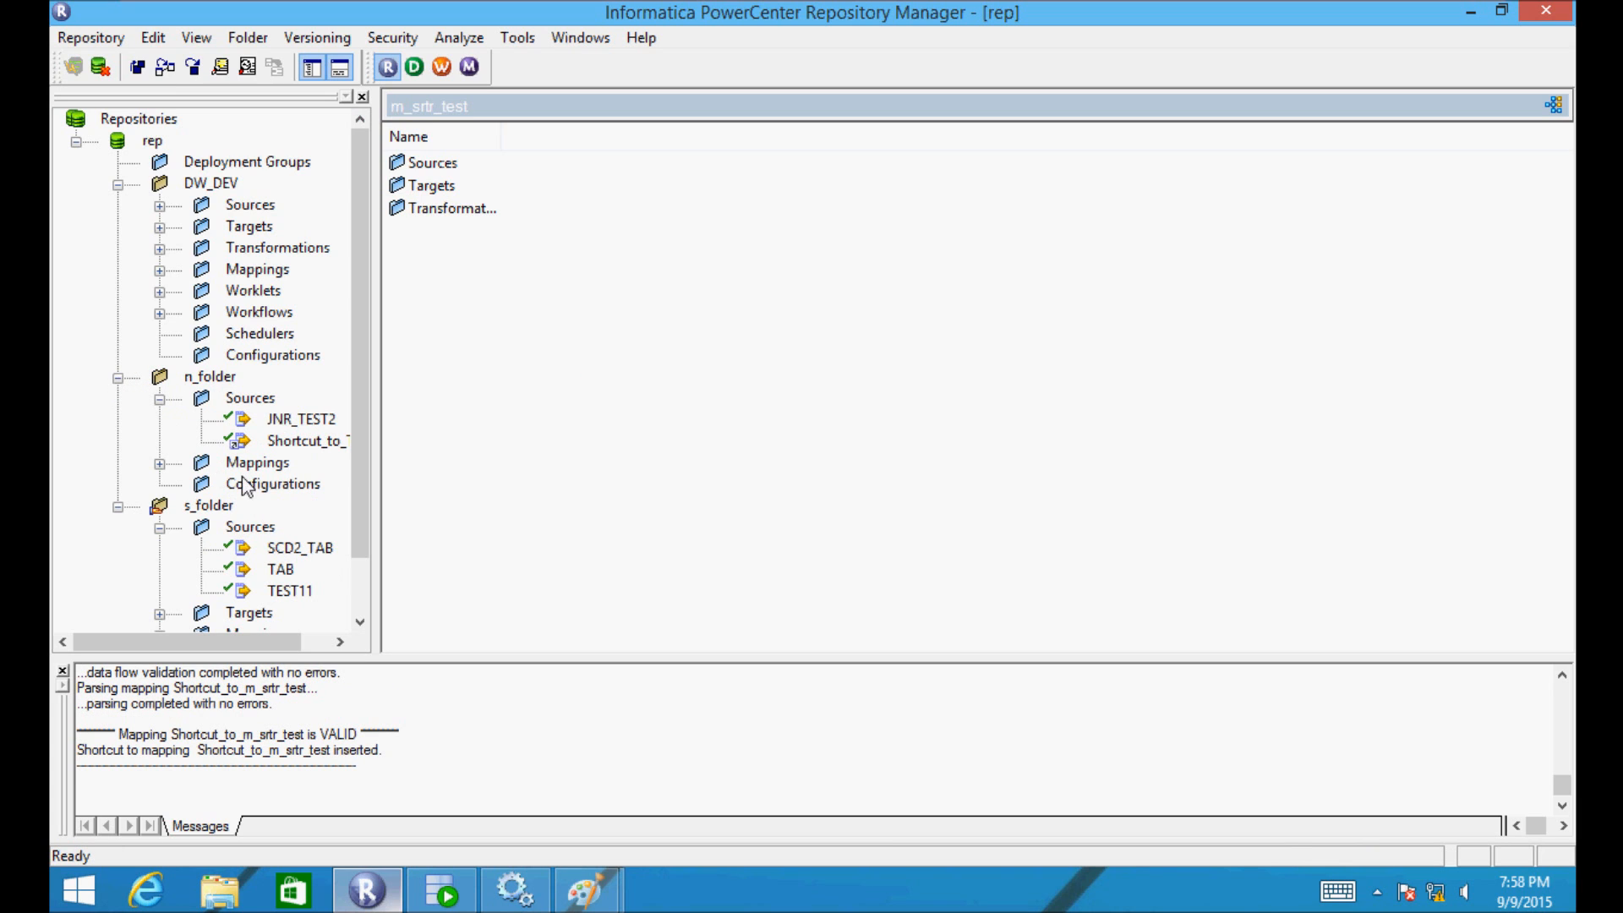
{"action": "left_click", "coordinate": [159, 463]}
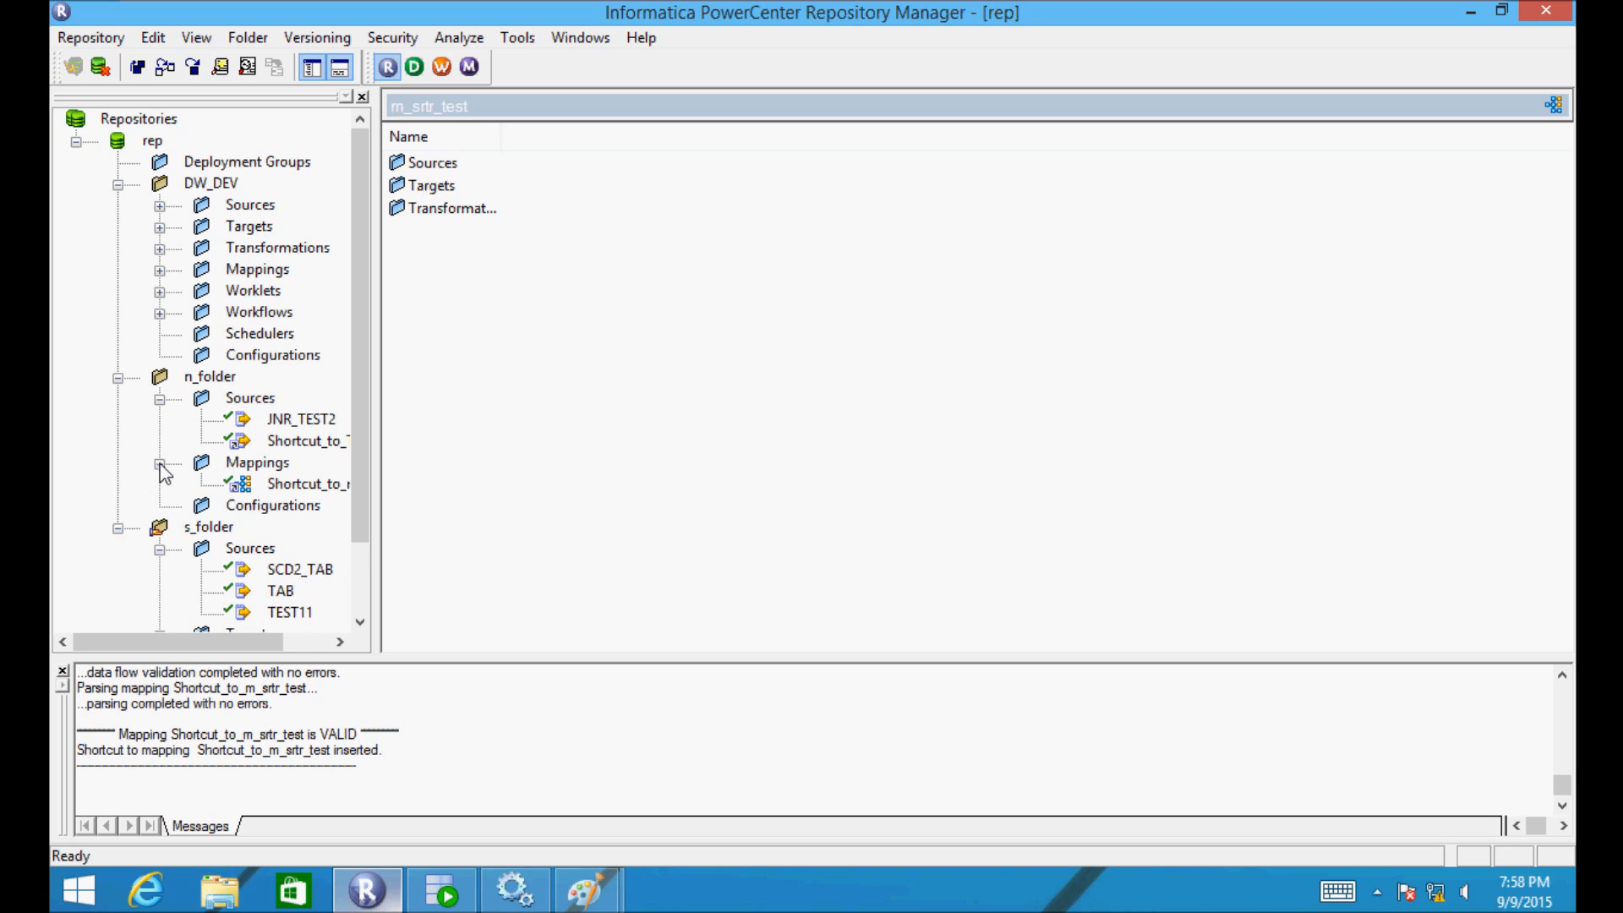
{"action": "left_click_drag", "start_coordinate": [209, 646], "coordinate": [255, 646]}
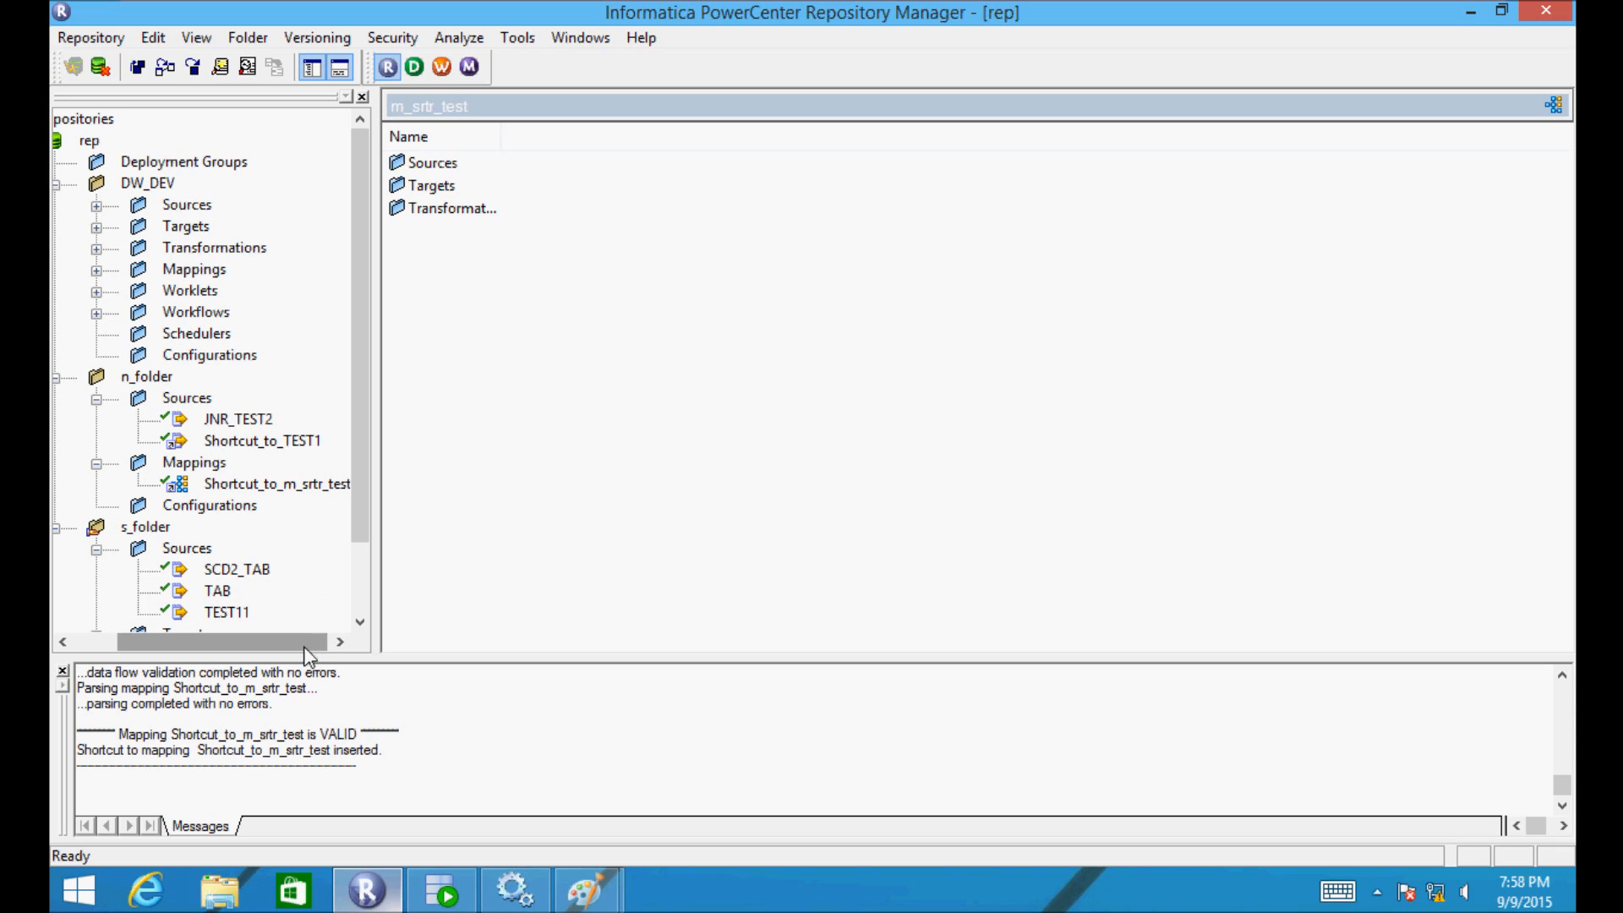
{"action": "mouse_move", "coordinate": [305, 649]}
{"action": "left_mouse_down"}
{"action": "mouse_move", "coordinate": [328, 646]}
{"action": "mouse_move", "coordinate": [282, 642]}
{"action": "left_mouse_up"}
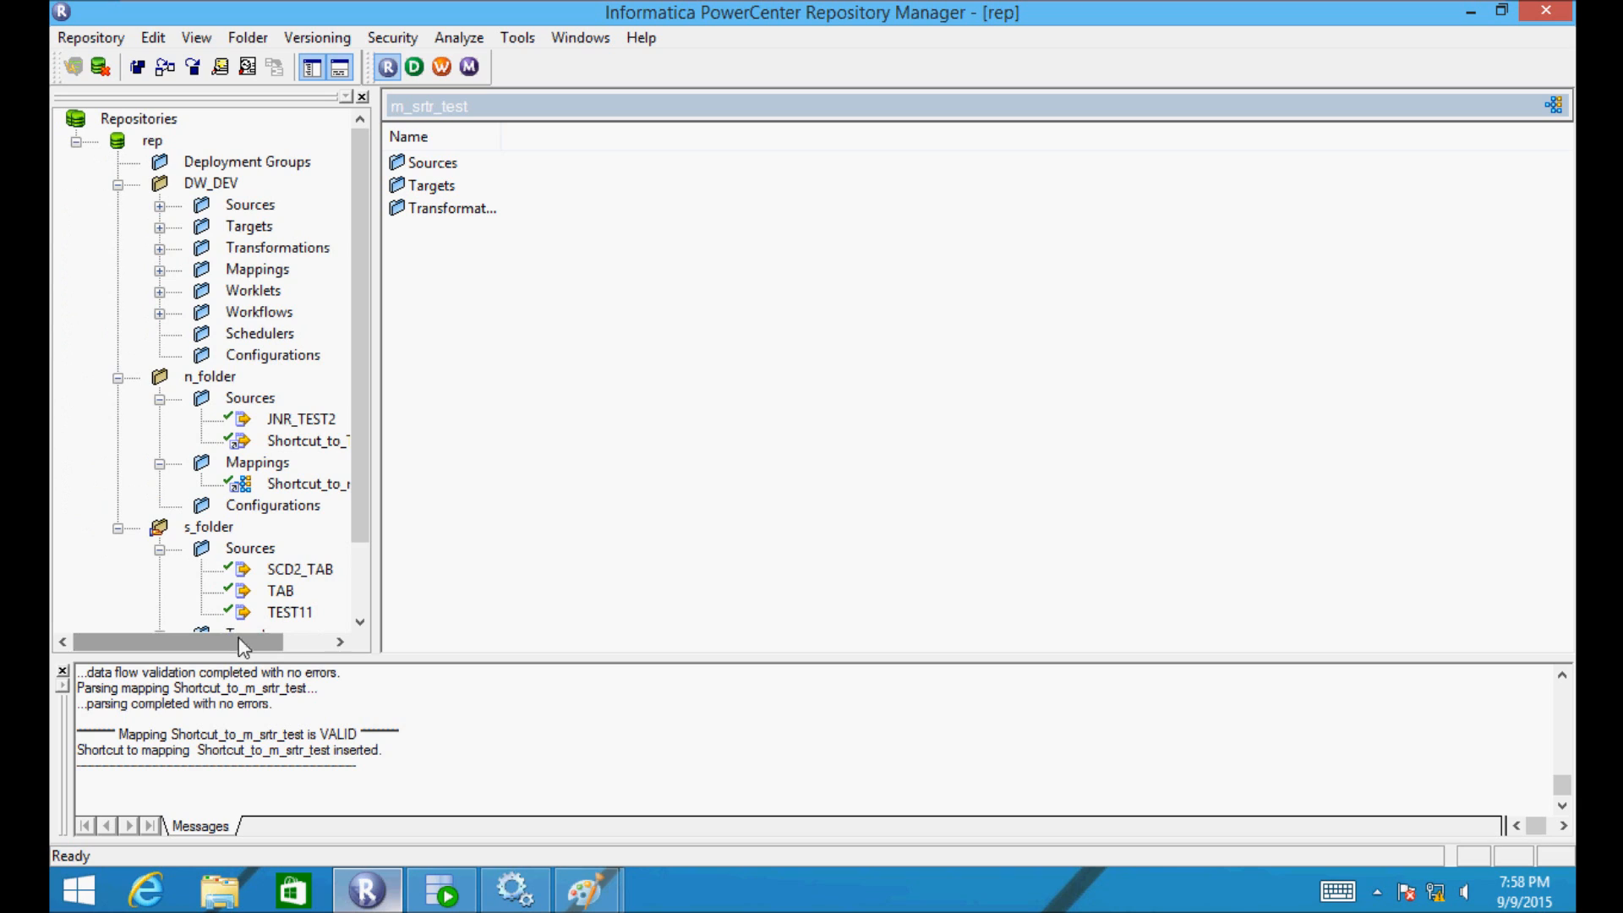
- Launch Designer, dismiss its welcome tip, and close it again
{"action": "left_click", "coordinate": [413, 68]}
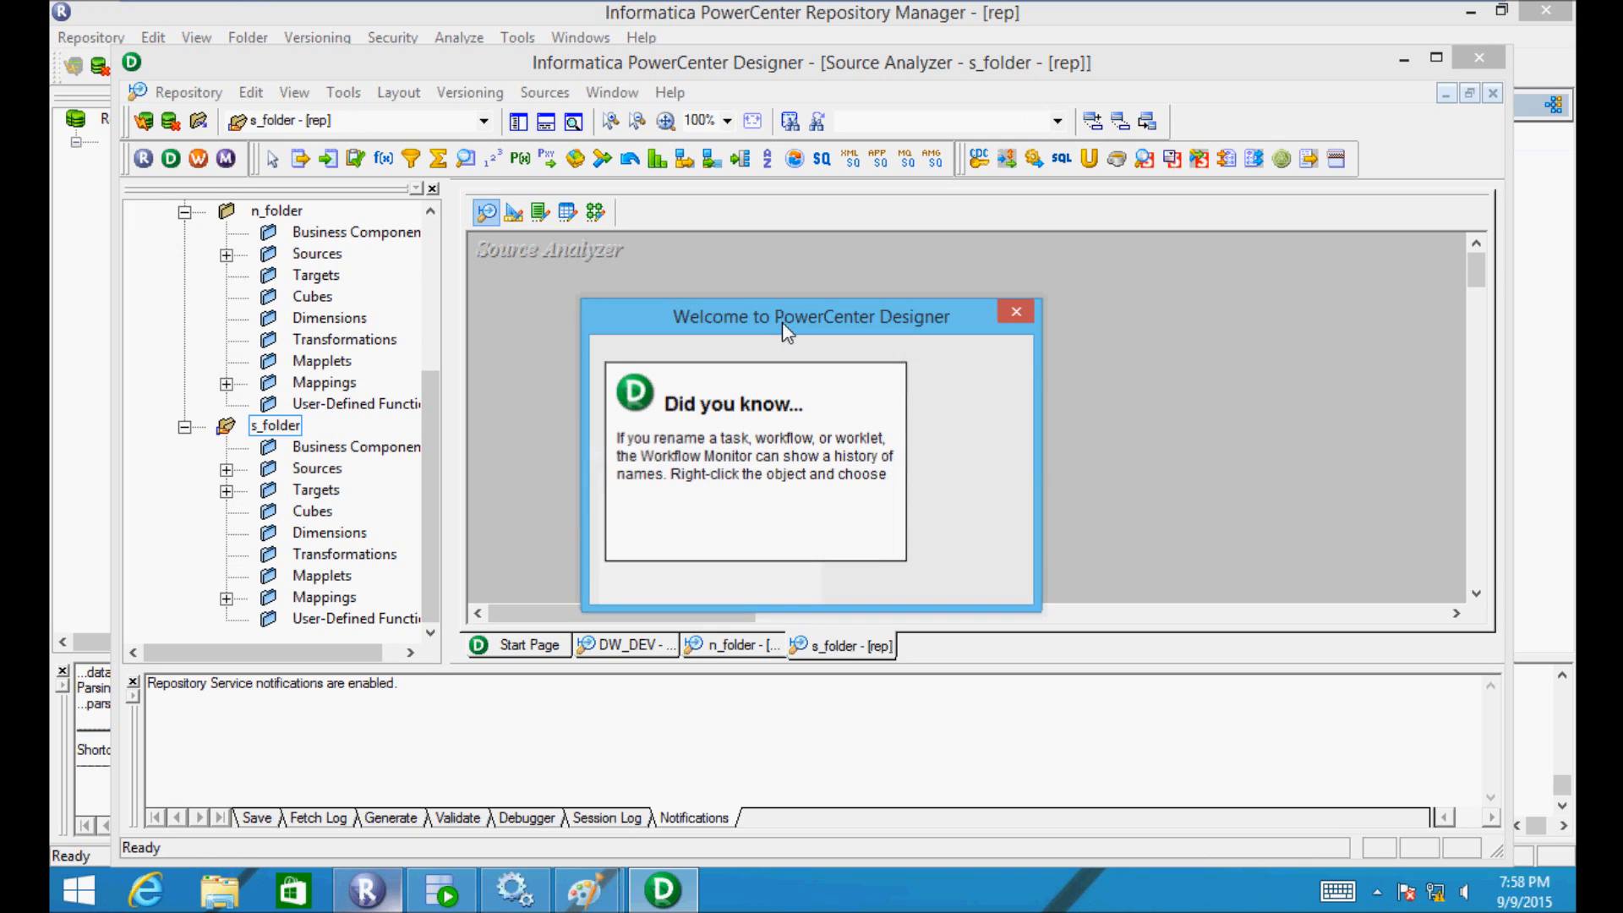
{"action": "left_click", "coordinate": [973, 369]}
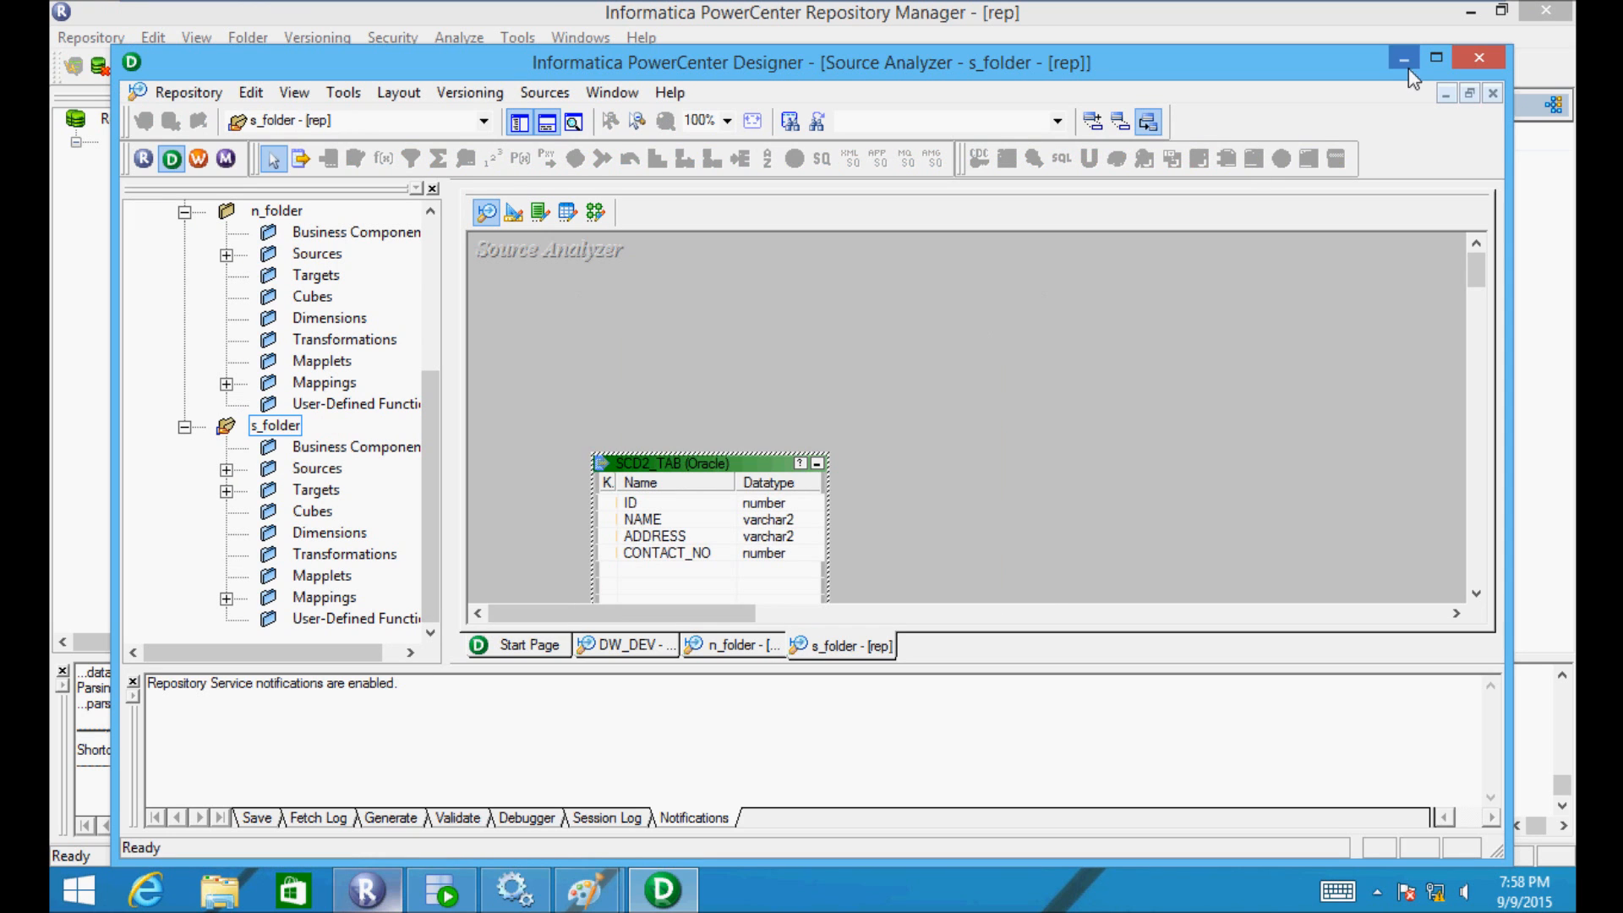
{"action": "left_click", "coordinate": [1465, 63]}
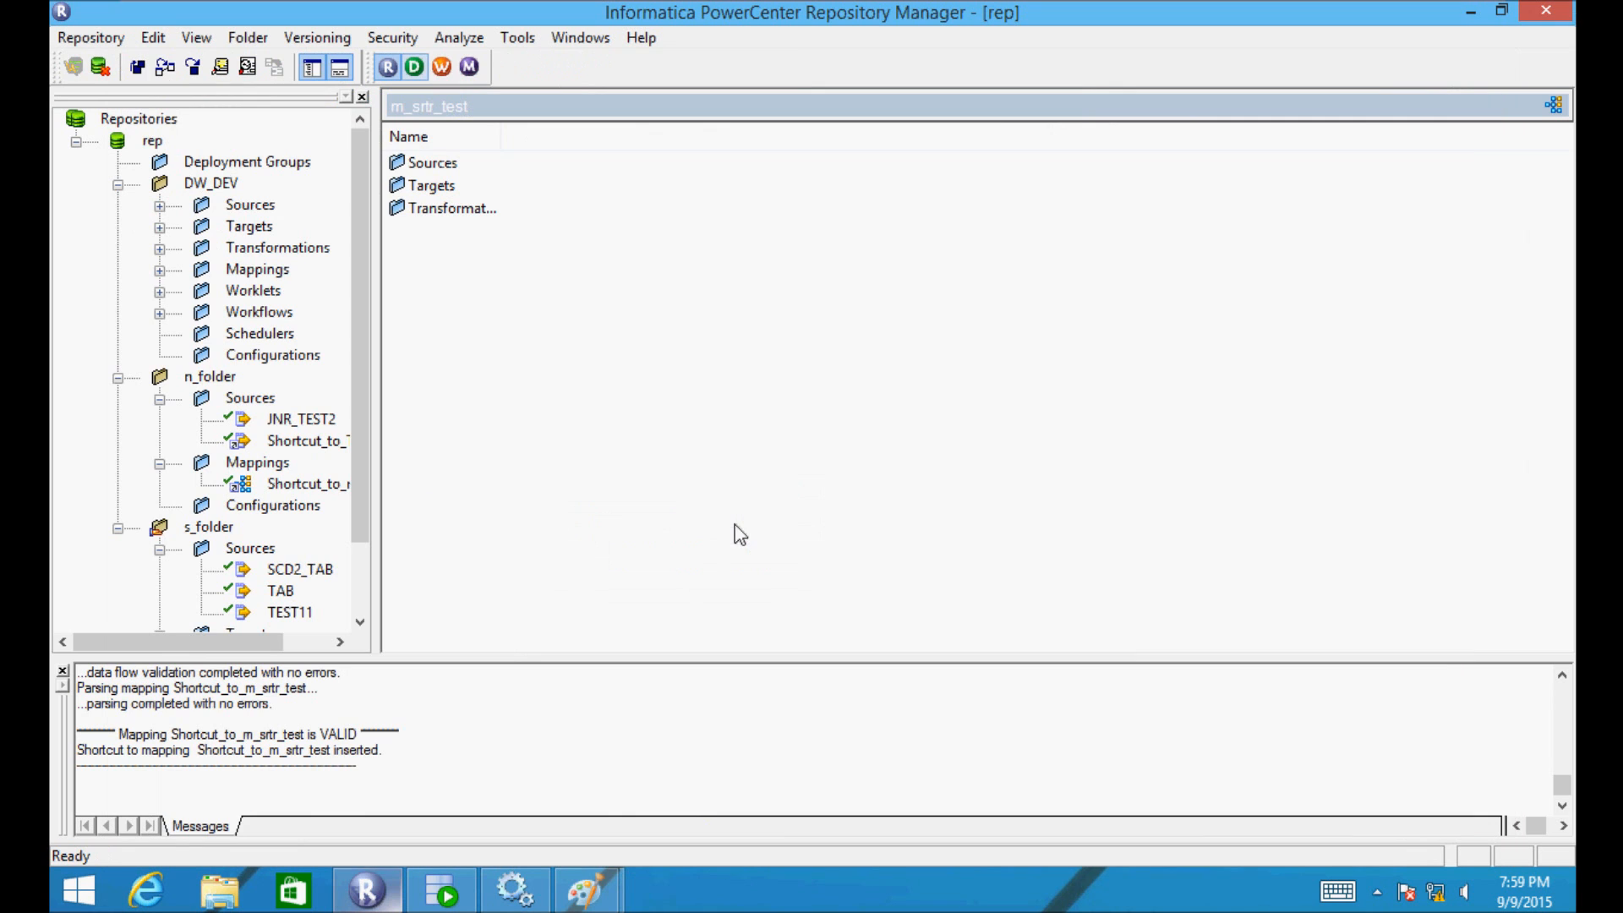
- Back in Repository Manager, start creating a new folder from the Folder menu
{"action": "left_click", "coordinate": [386, 893]}
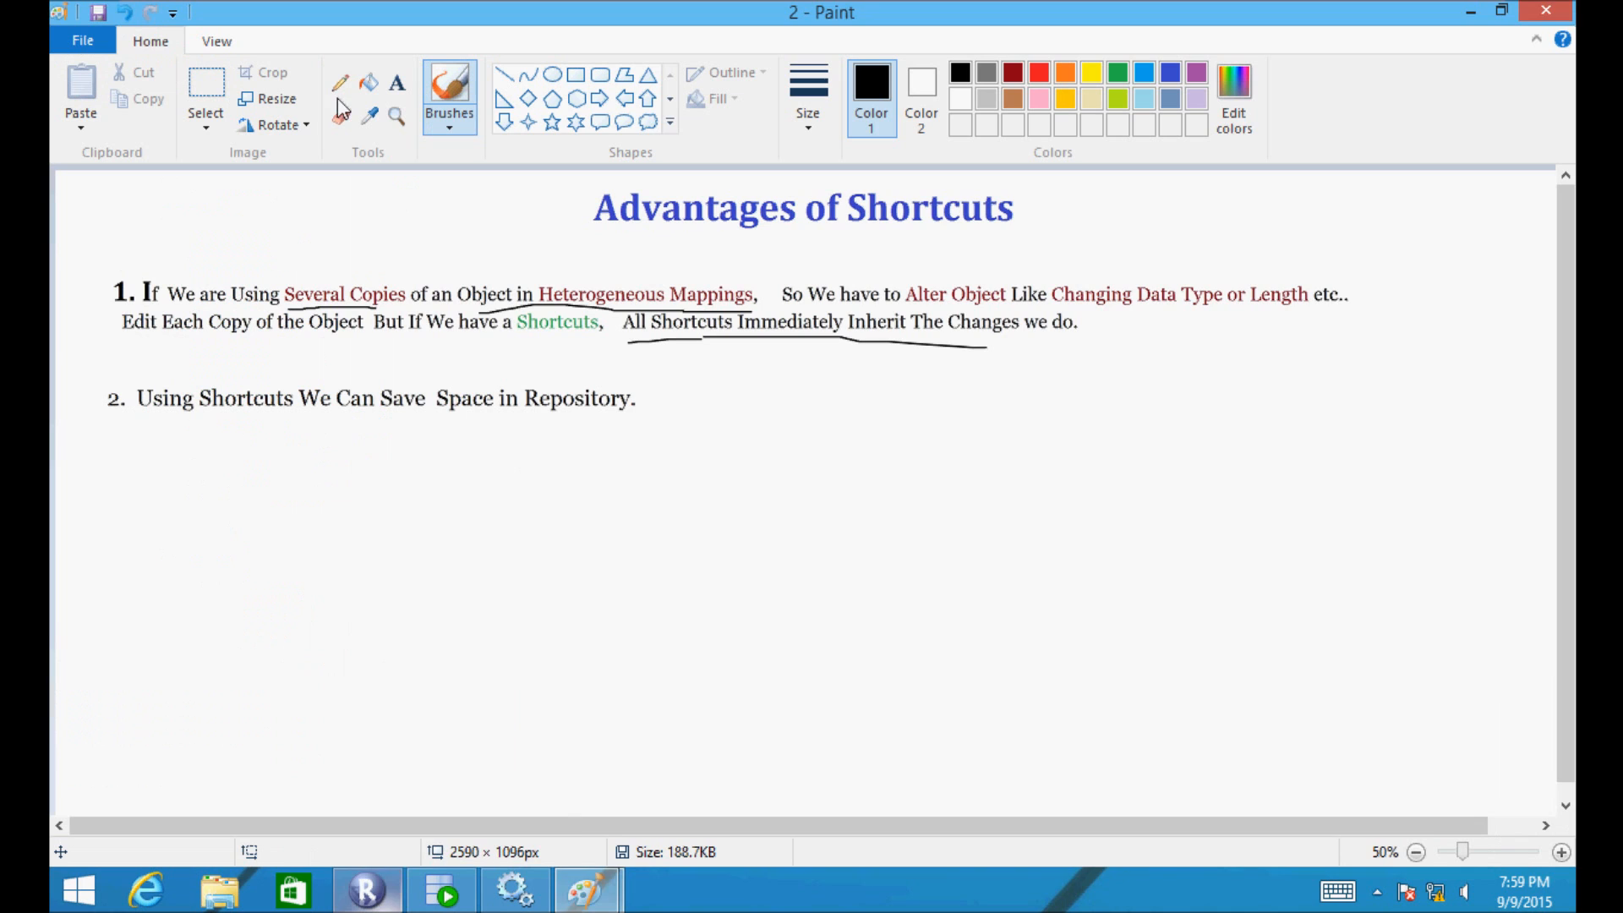
{"action": "left_click", "coordinate": [365, 885]}
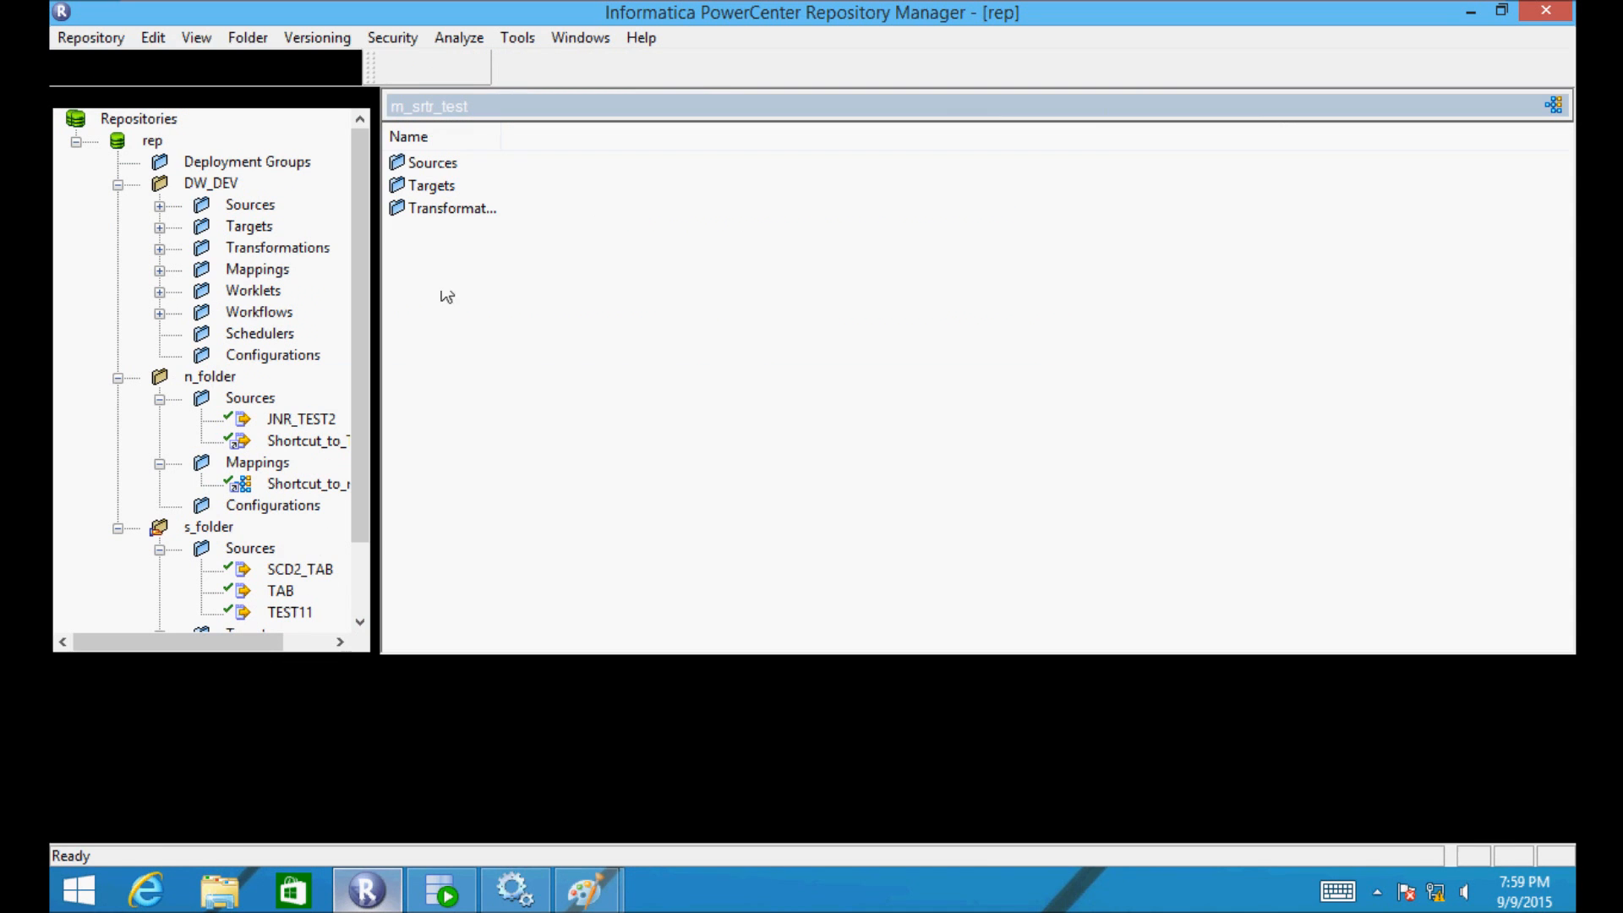
{"action": "left_click", "coordinate": [254, 38]}
{"action": "left_click", "coordinate": [230, 65]}
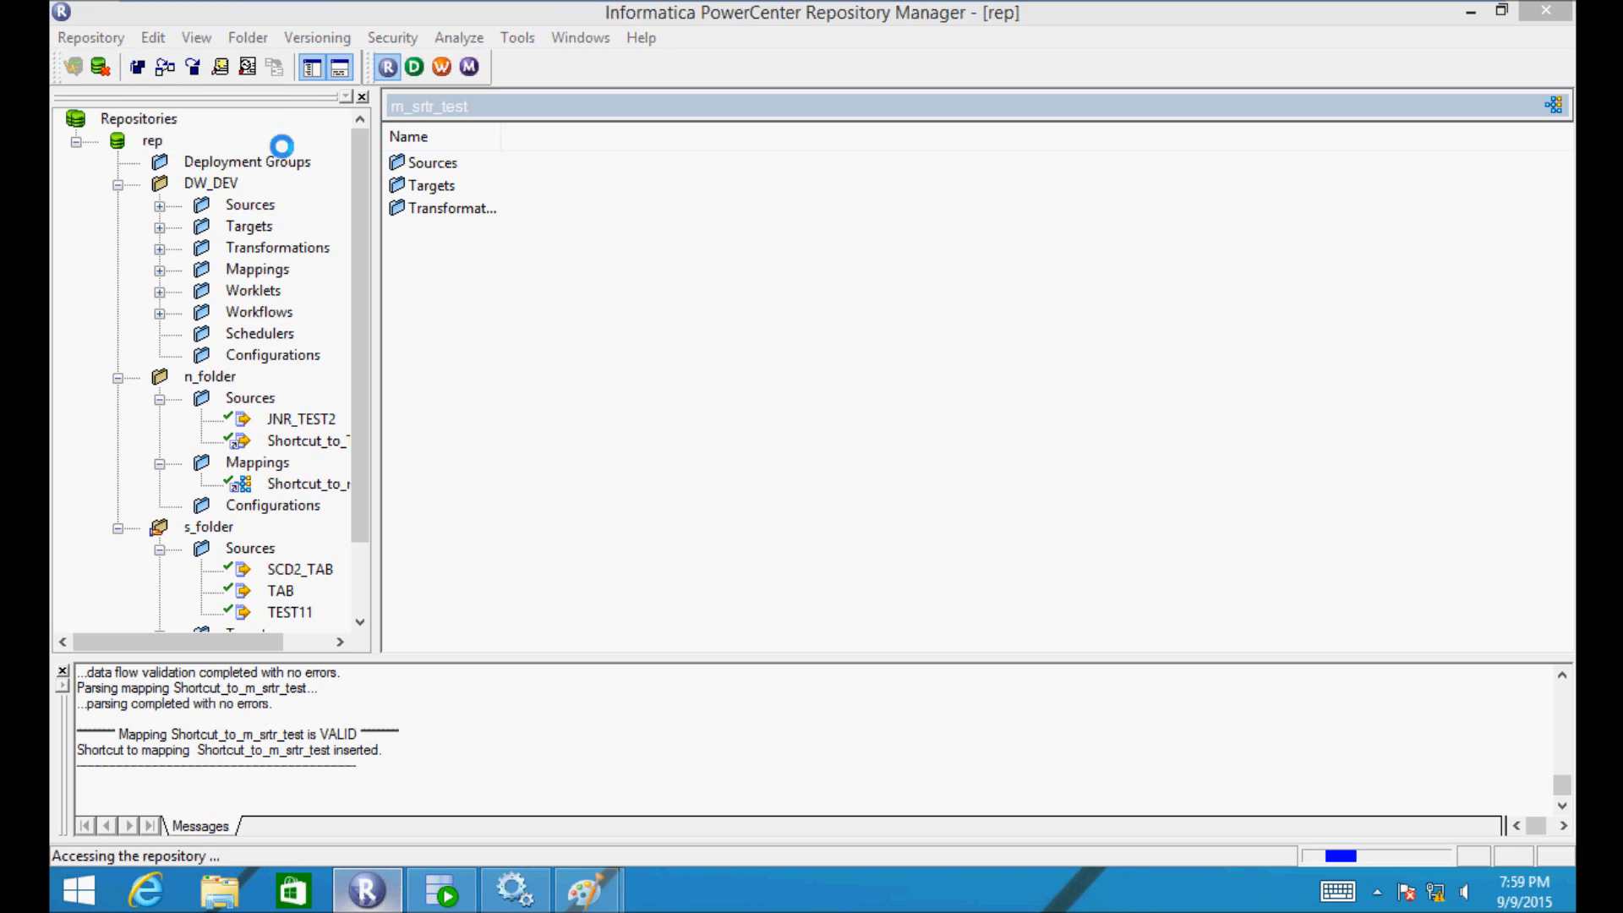
- Create a repository folder named 'norm', acknowledge the success message, and collapse n_folder
{"action": "type", "text": "norm"}
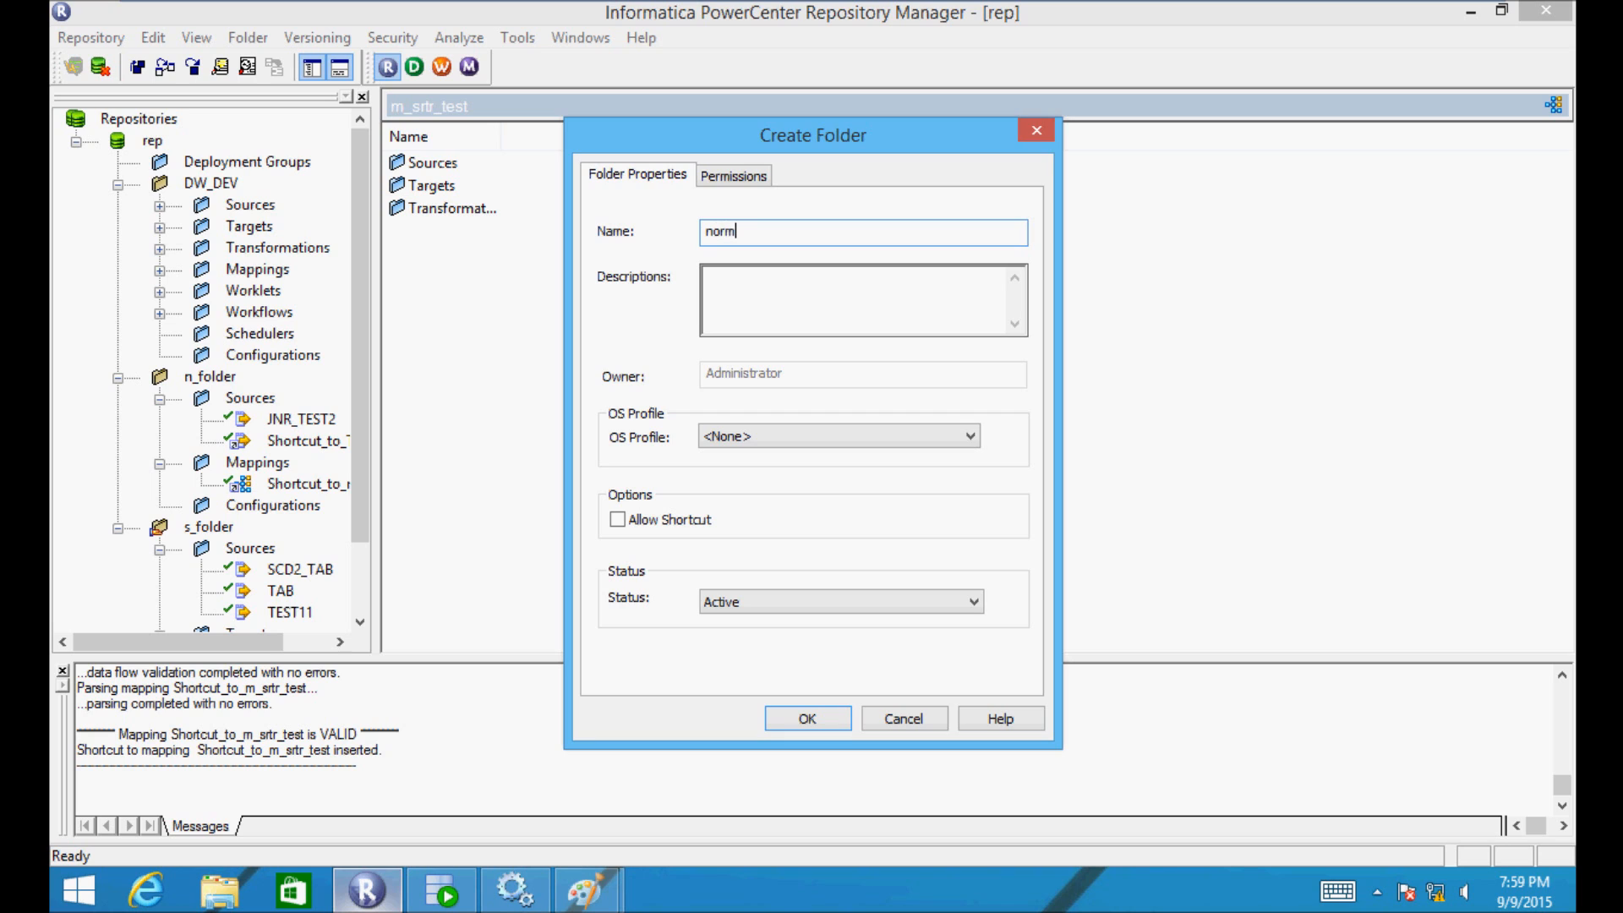
{"action": "key", "text": "Return"}
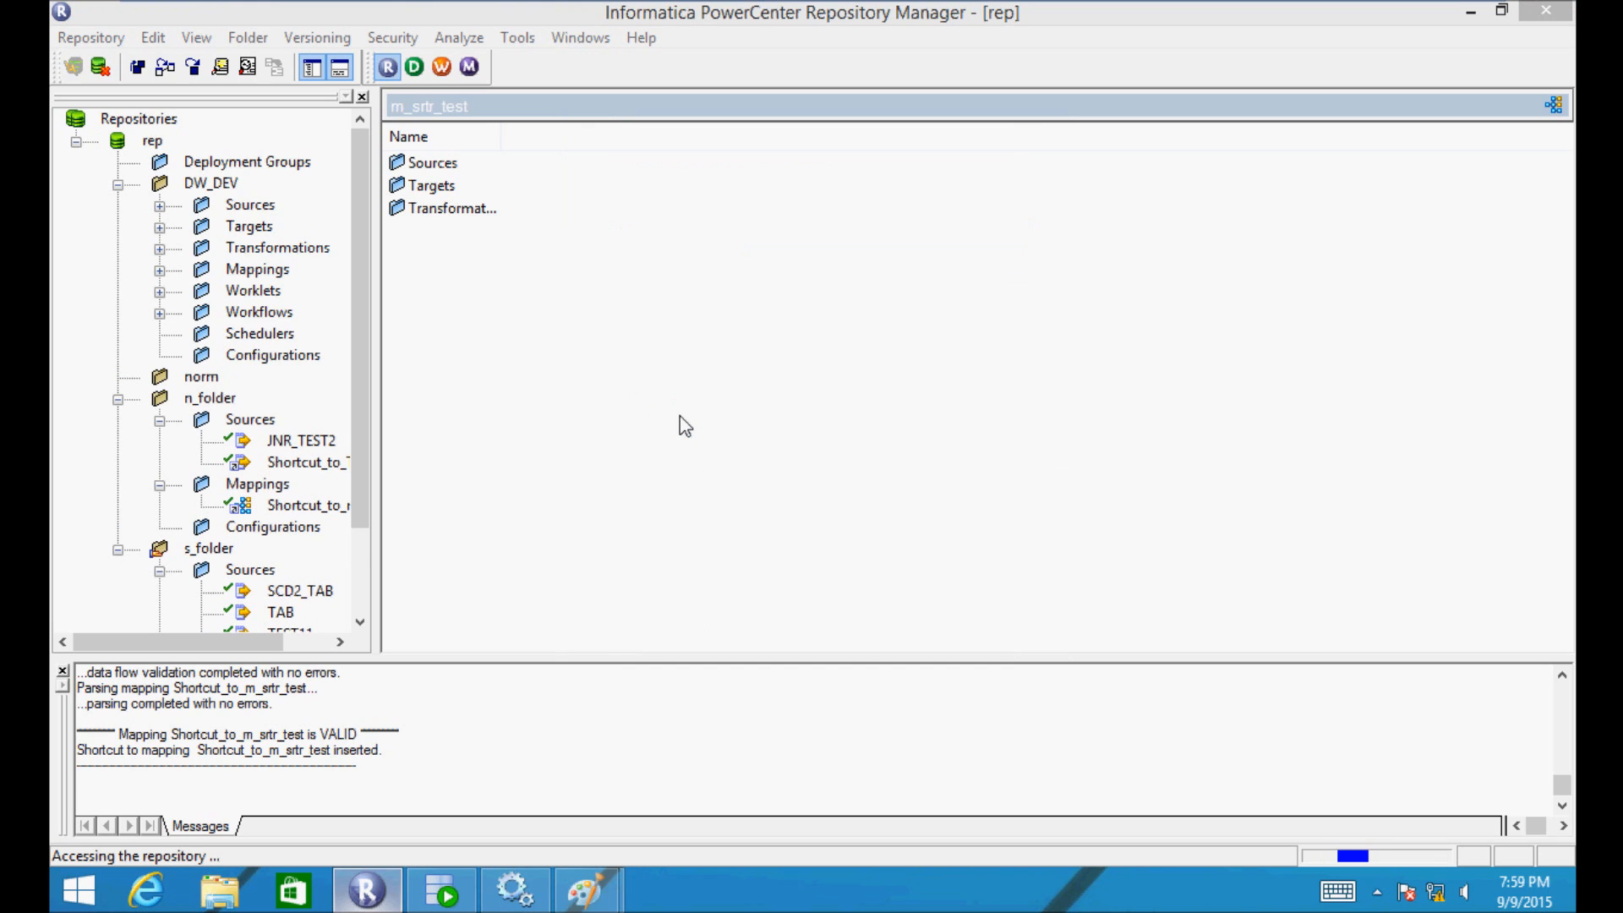
{"action": "left_click", "coordinate": [935, 496]}
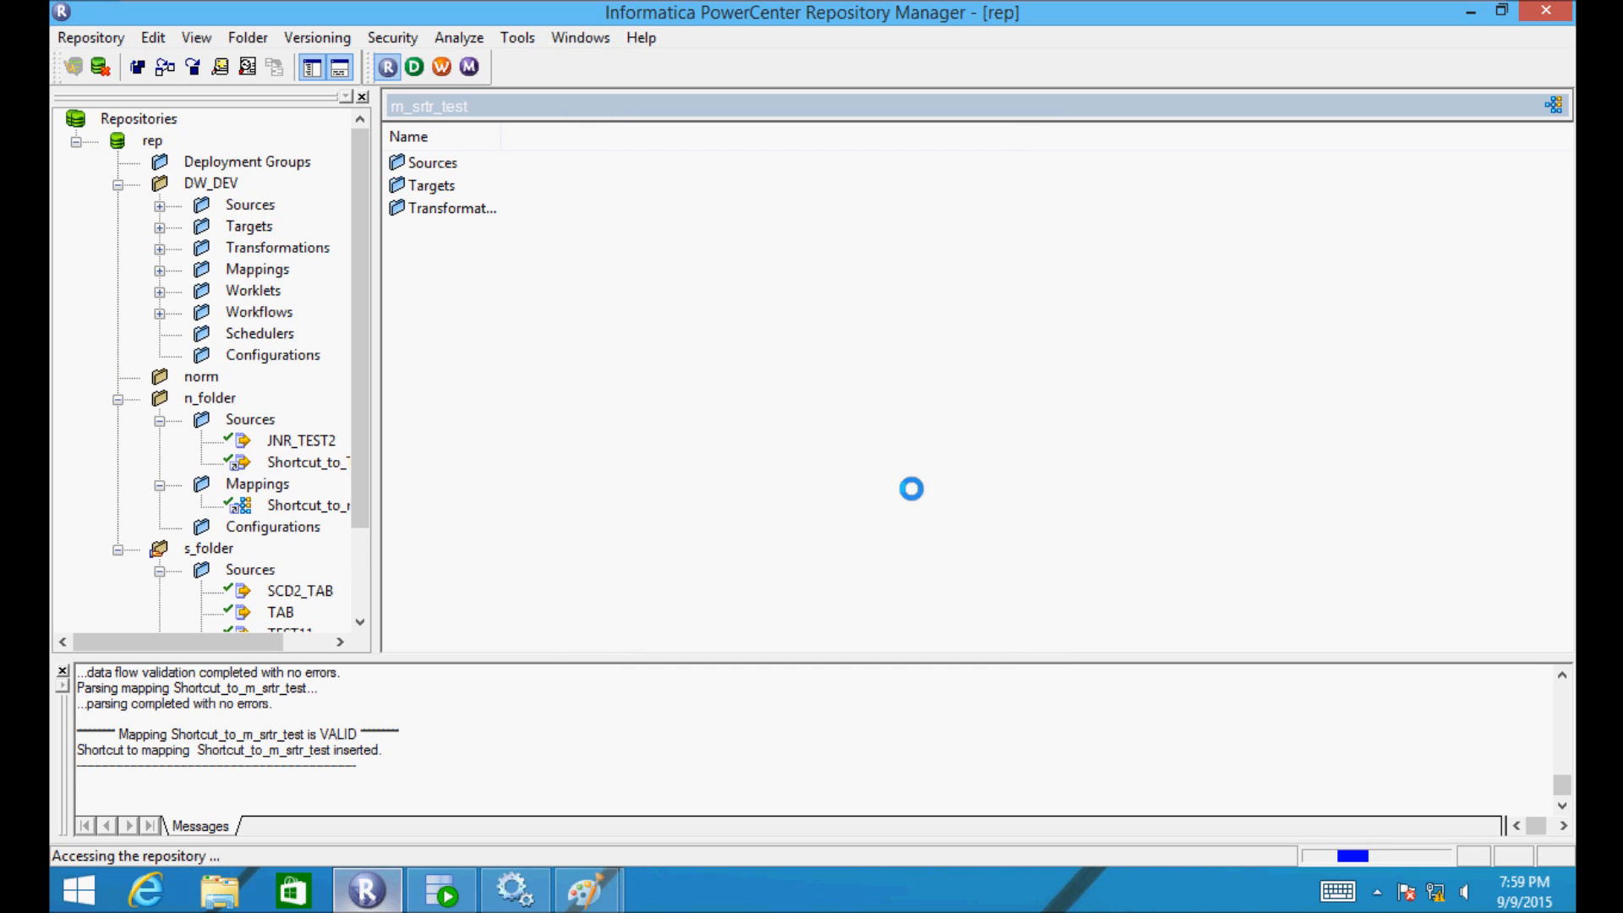
{"action": "left_click_drag", "start_coordinate": [356, 302], "coordinate": [364, 416]}
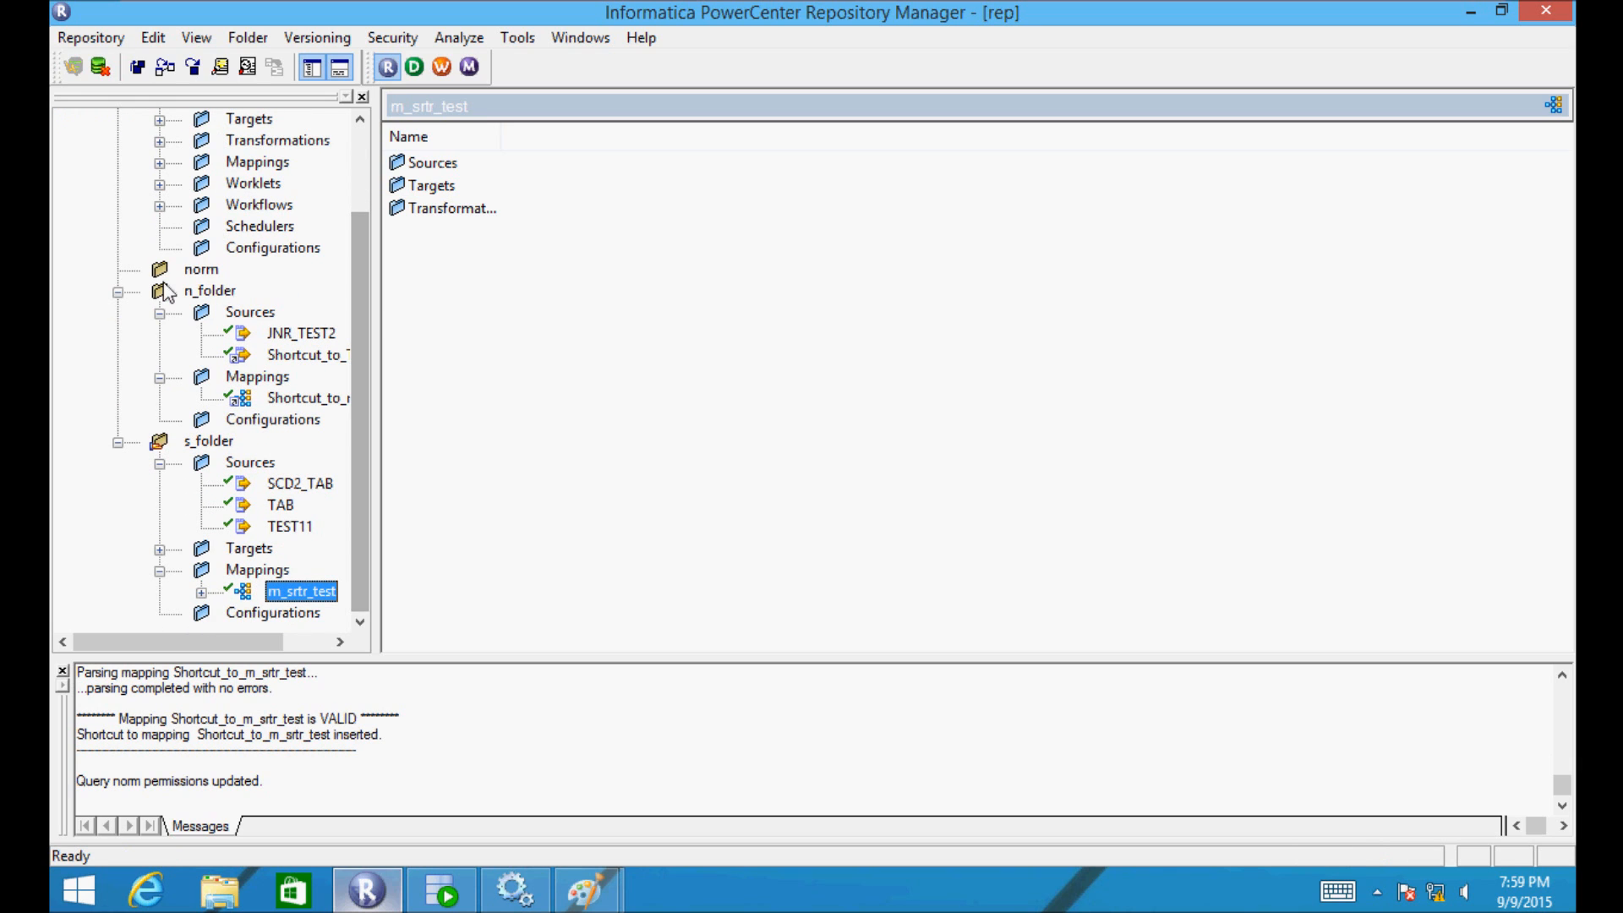
{"action": "left_click", "coordinate": [118, 292]}
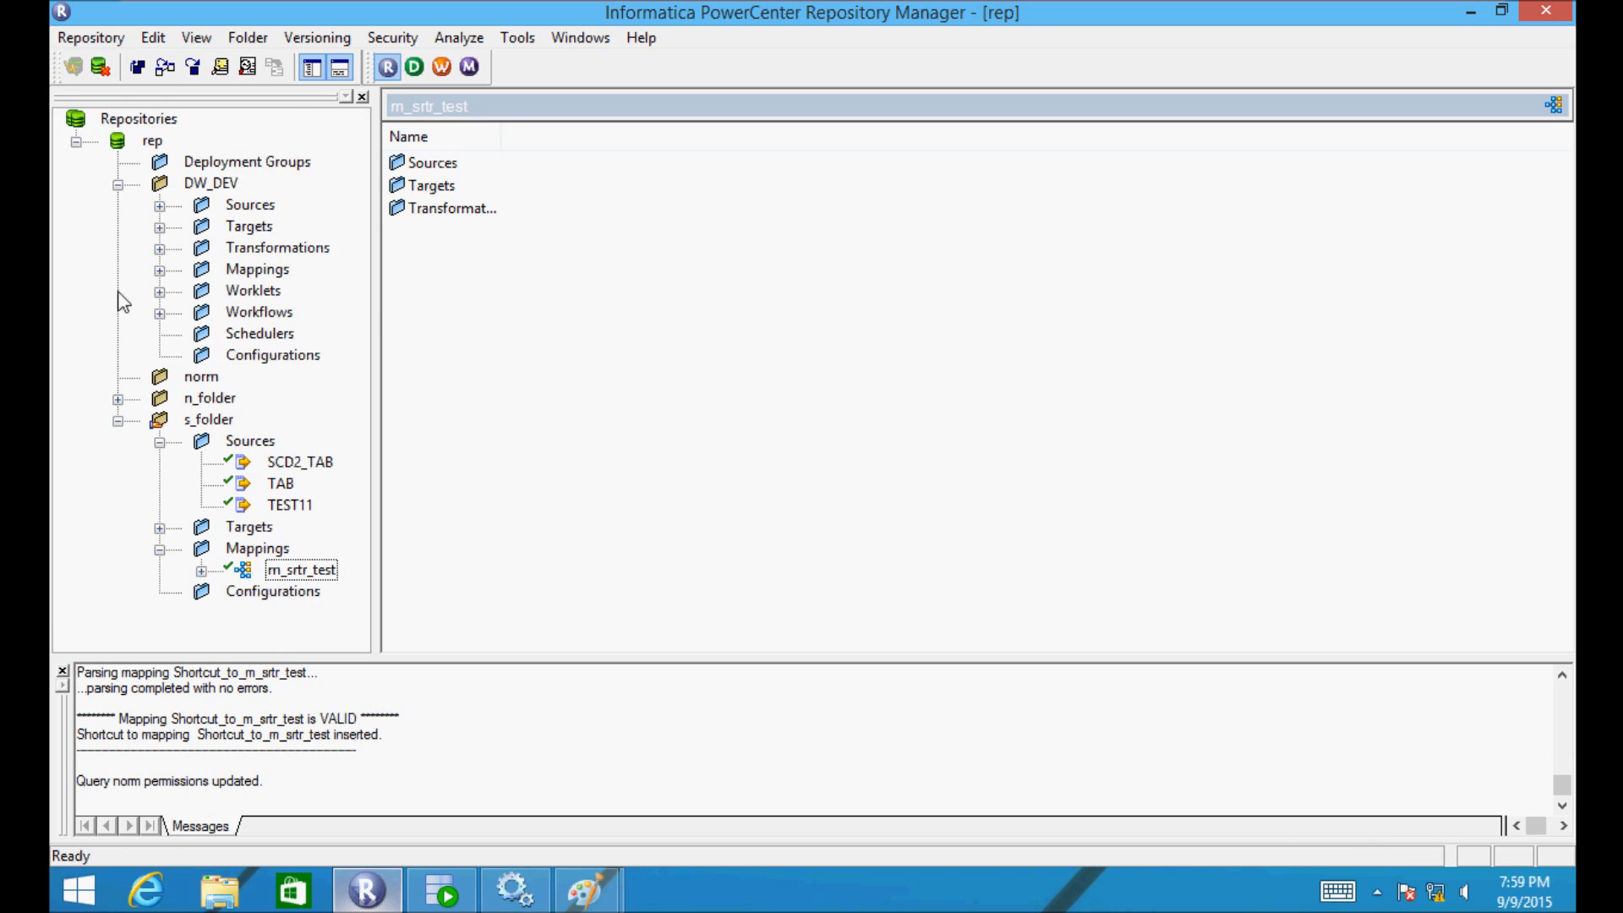
- Create Shortcut_to_m_srtr_test in norm and expand norm > Mappings to verify it
{"action": "left_click_drag", "start_coordinate": [264, 584], "coordinate": [186, 385]}
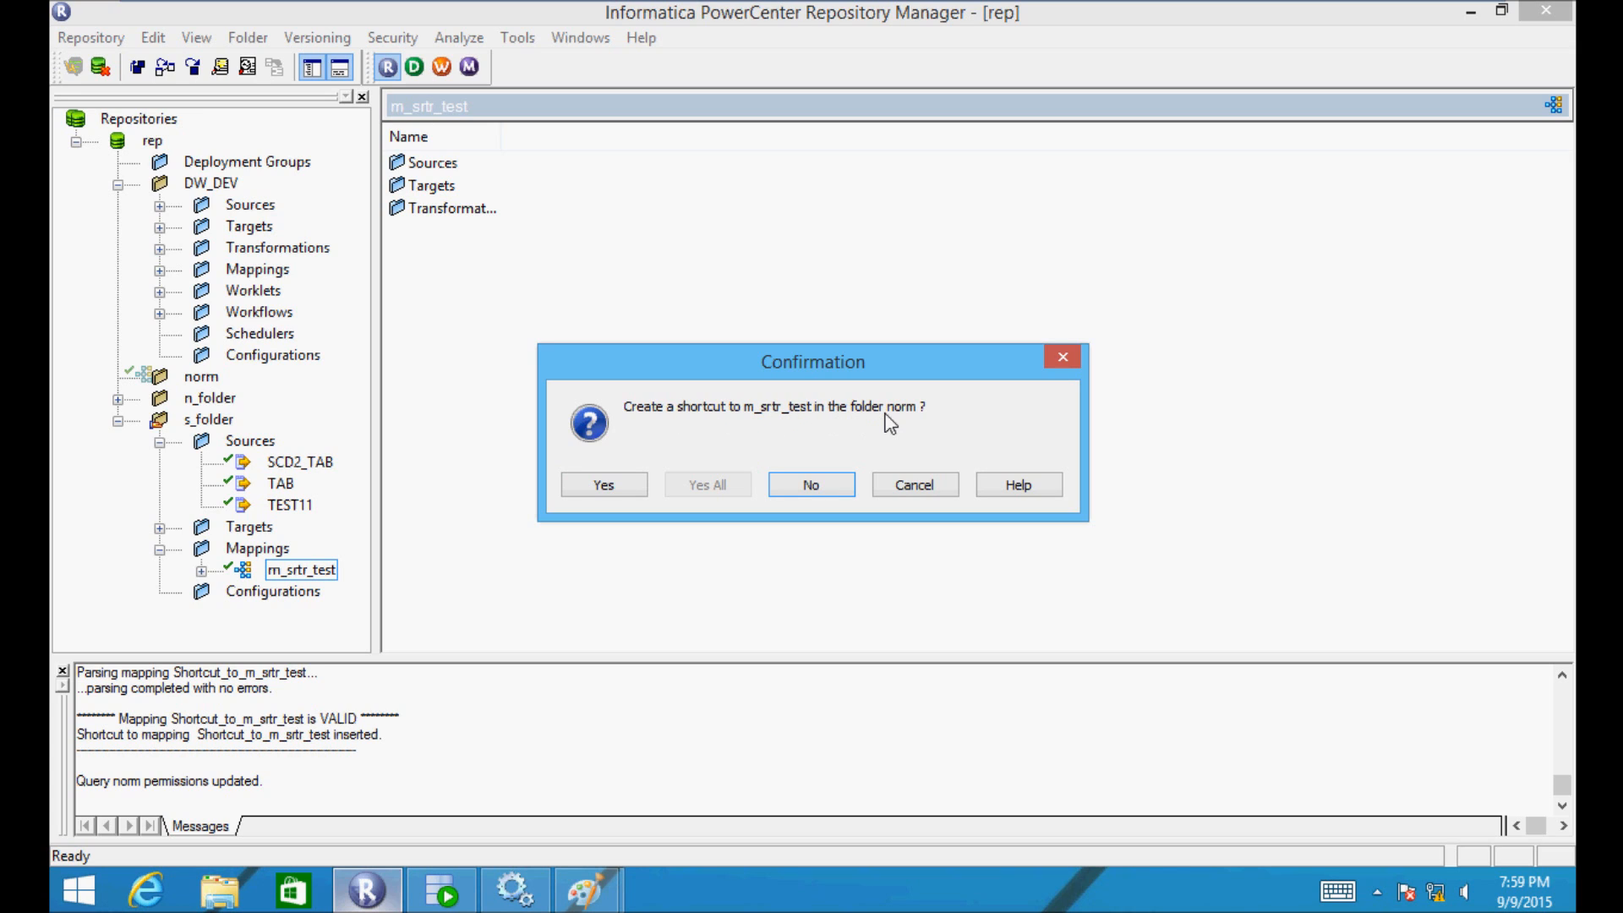
{"action": "left_click", "coordinate": [610, 494]}
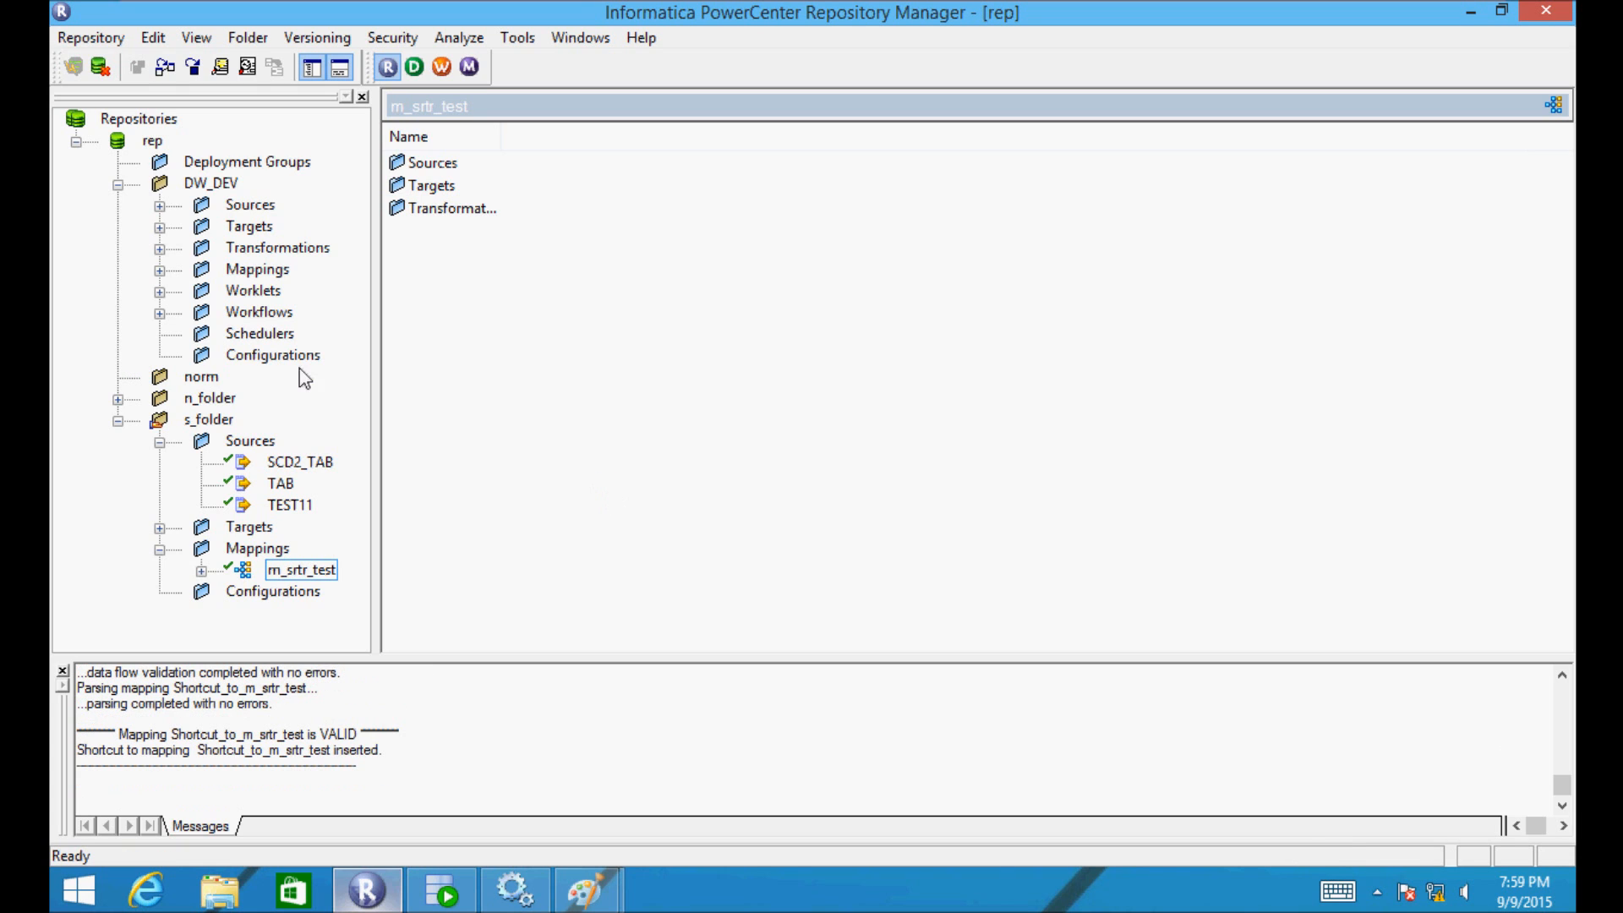
{"action": "double_click", "coordinate": [189, 380]}
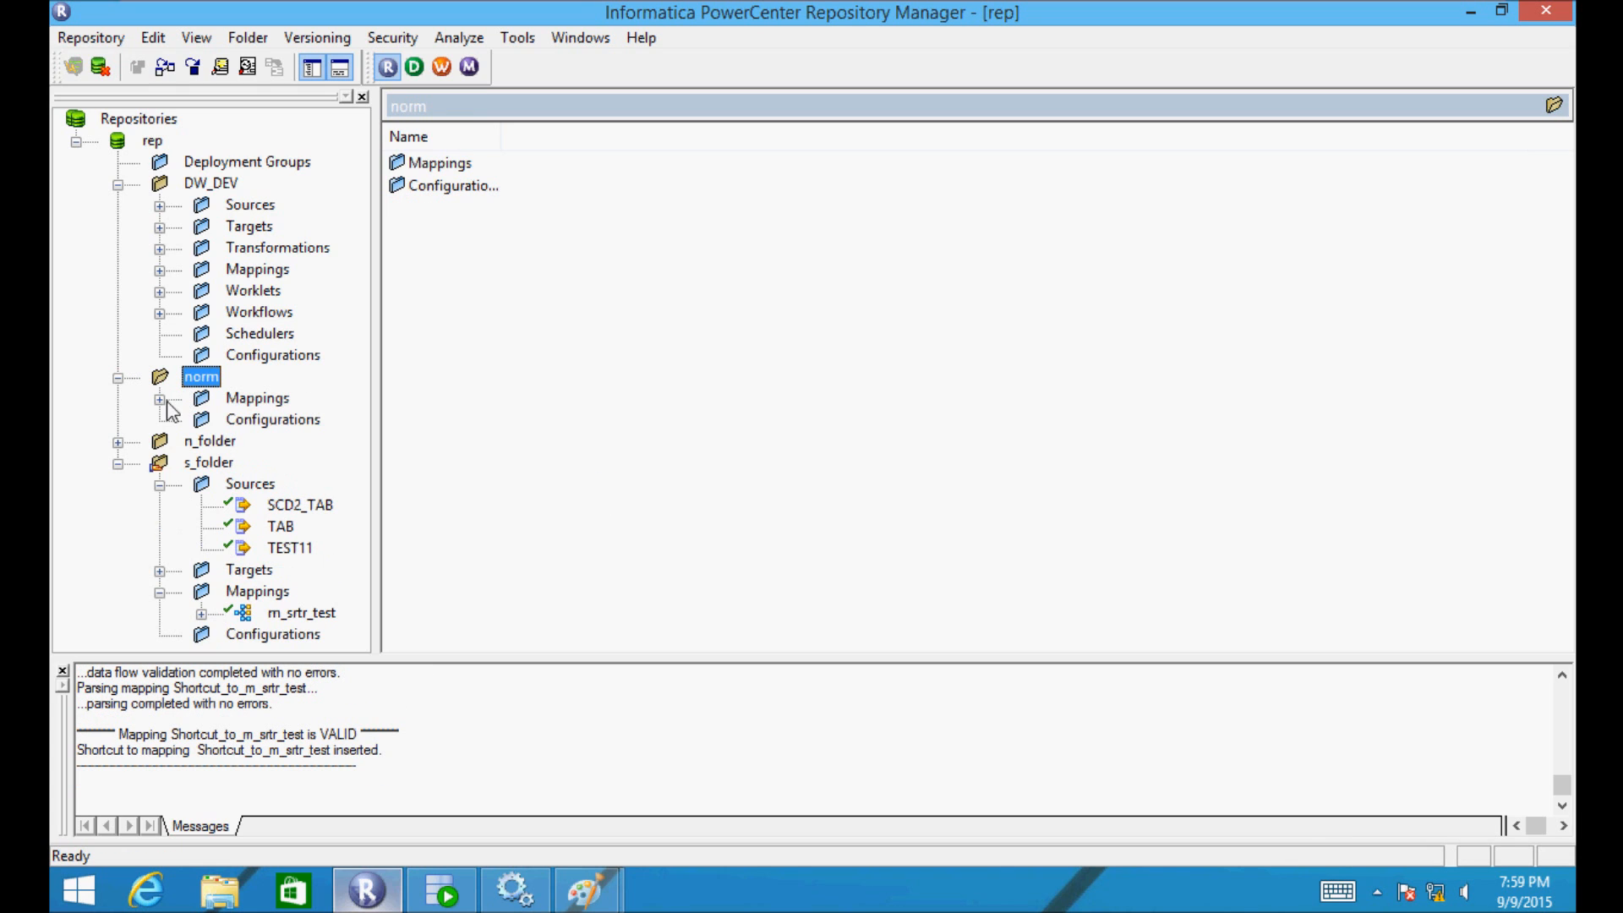
{"action": "left_click", "coordinate": [158, 399]}
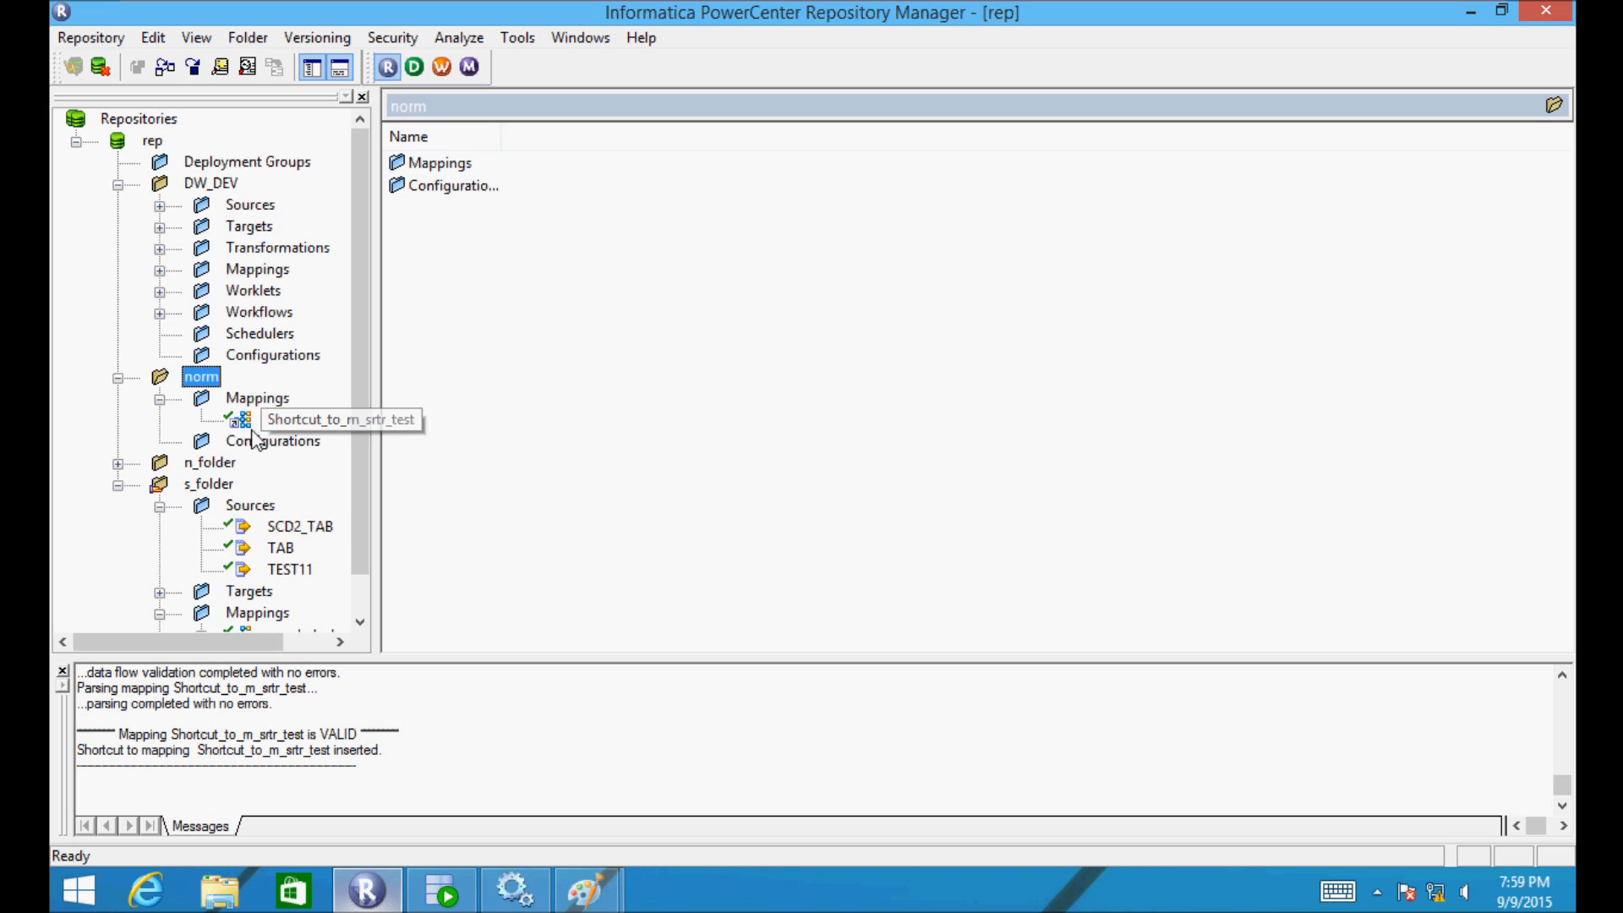
{"action": "left_click_drag", "start_coordinate": [216, 639], "coordinate": [160, 634]}
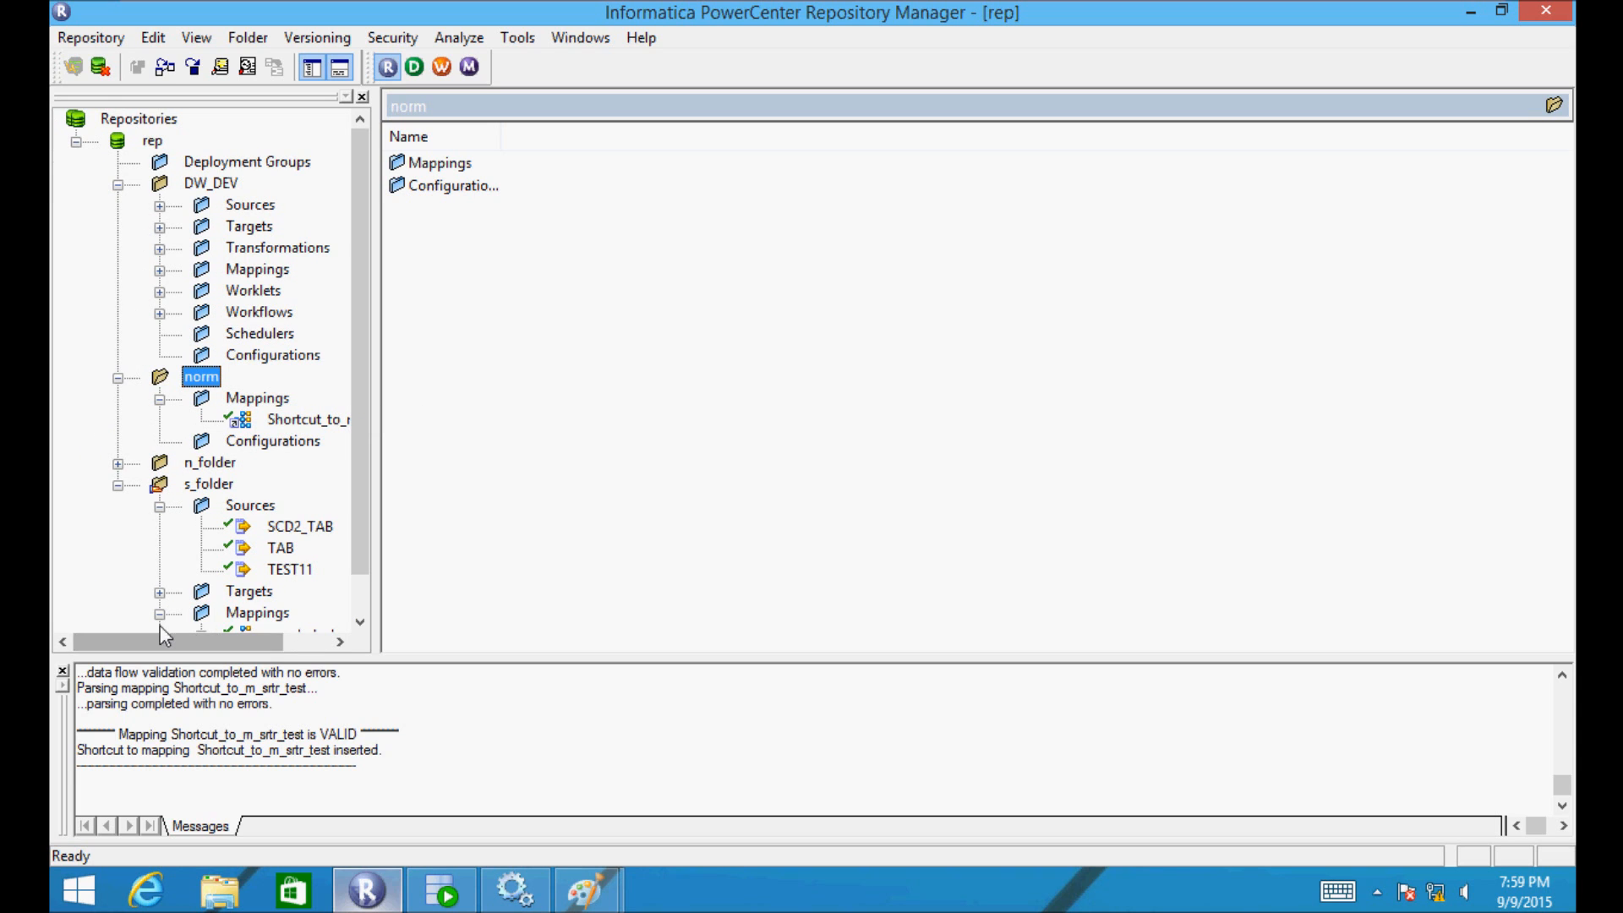
{"action": "double_click", "coordinate": [165, 382]}
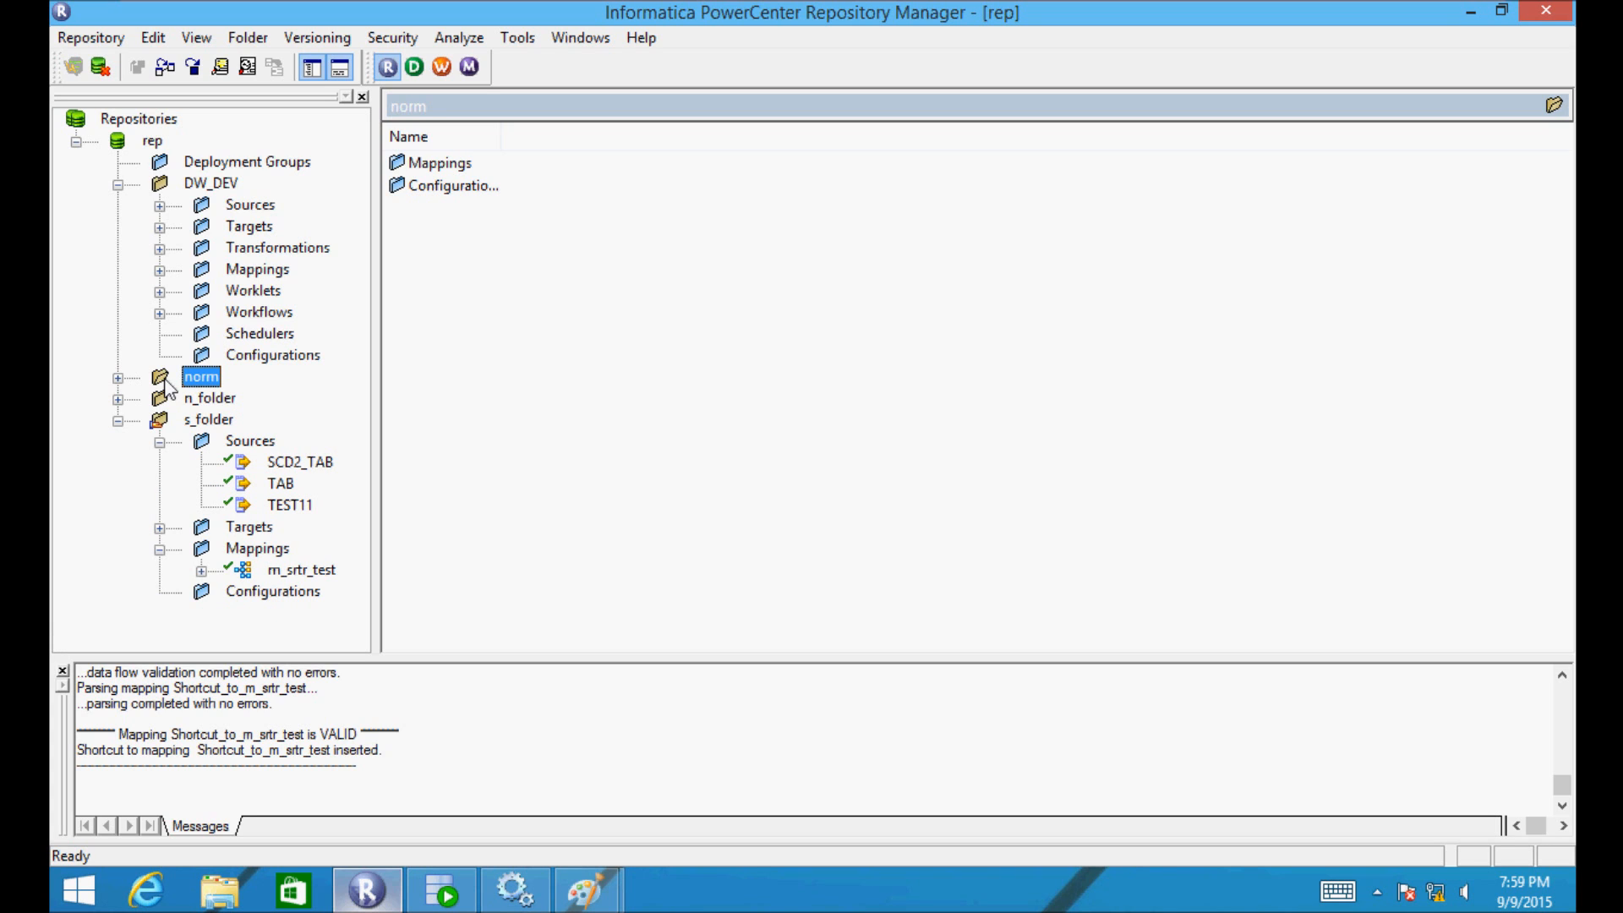
{"action": "double_click", "coordinate": [166, 382]}
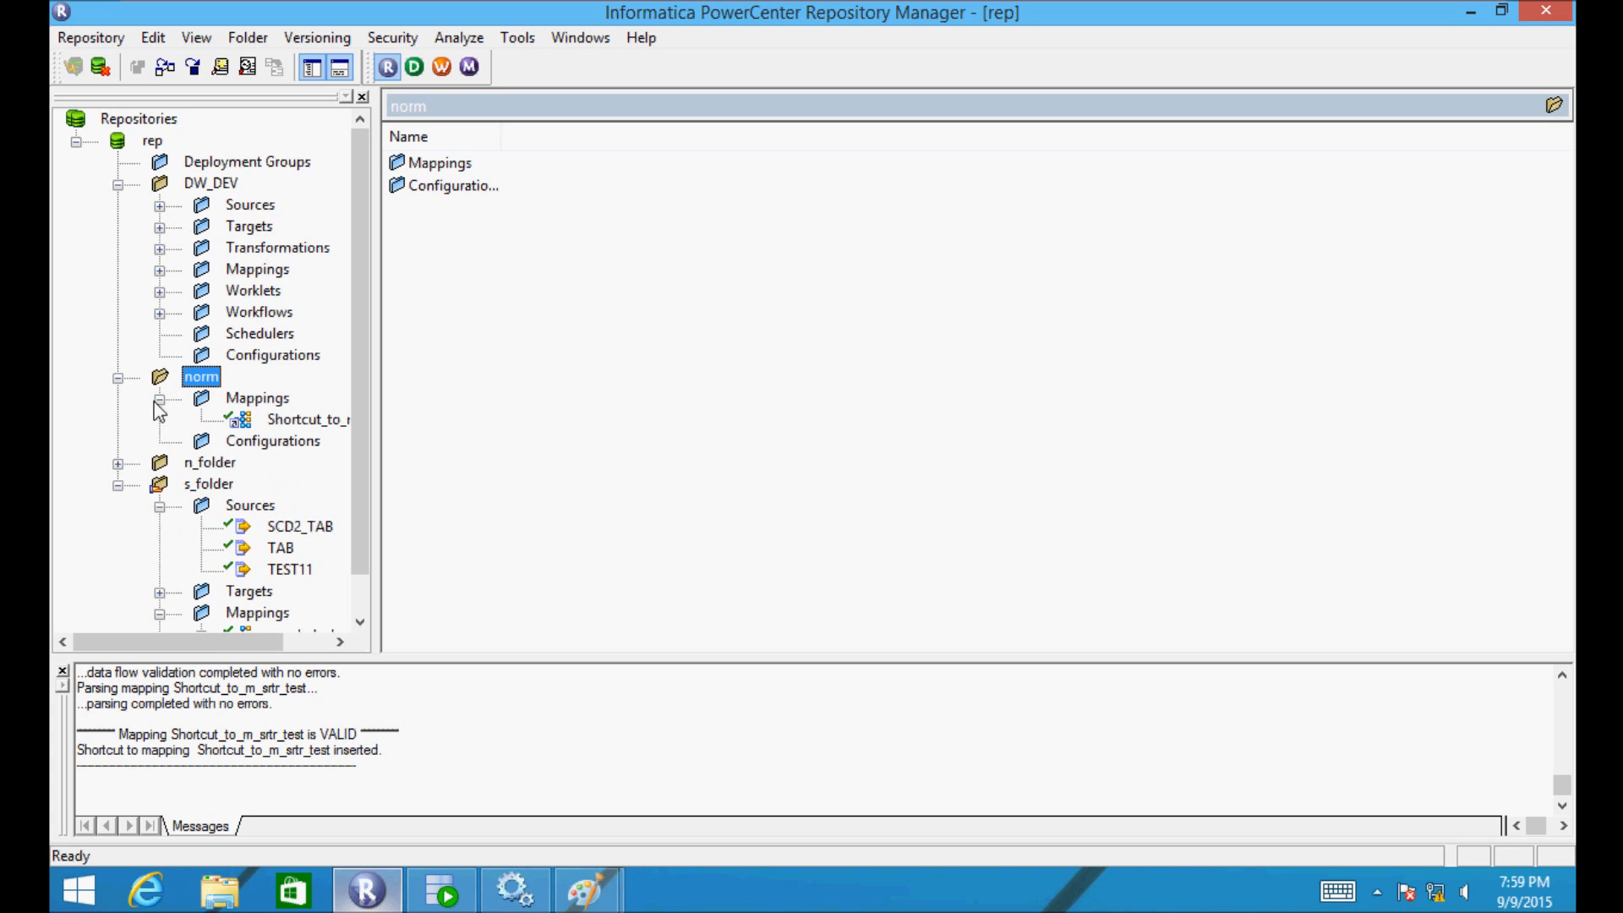
{"action": "left_click", "coordinate": [118, 378]}
{"action": "left_click", "coordinate": [118, 378]}
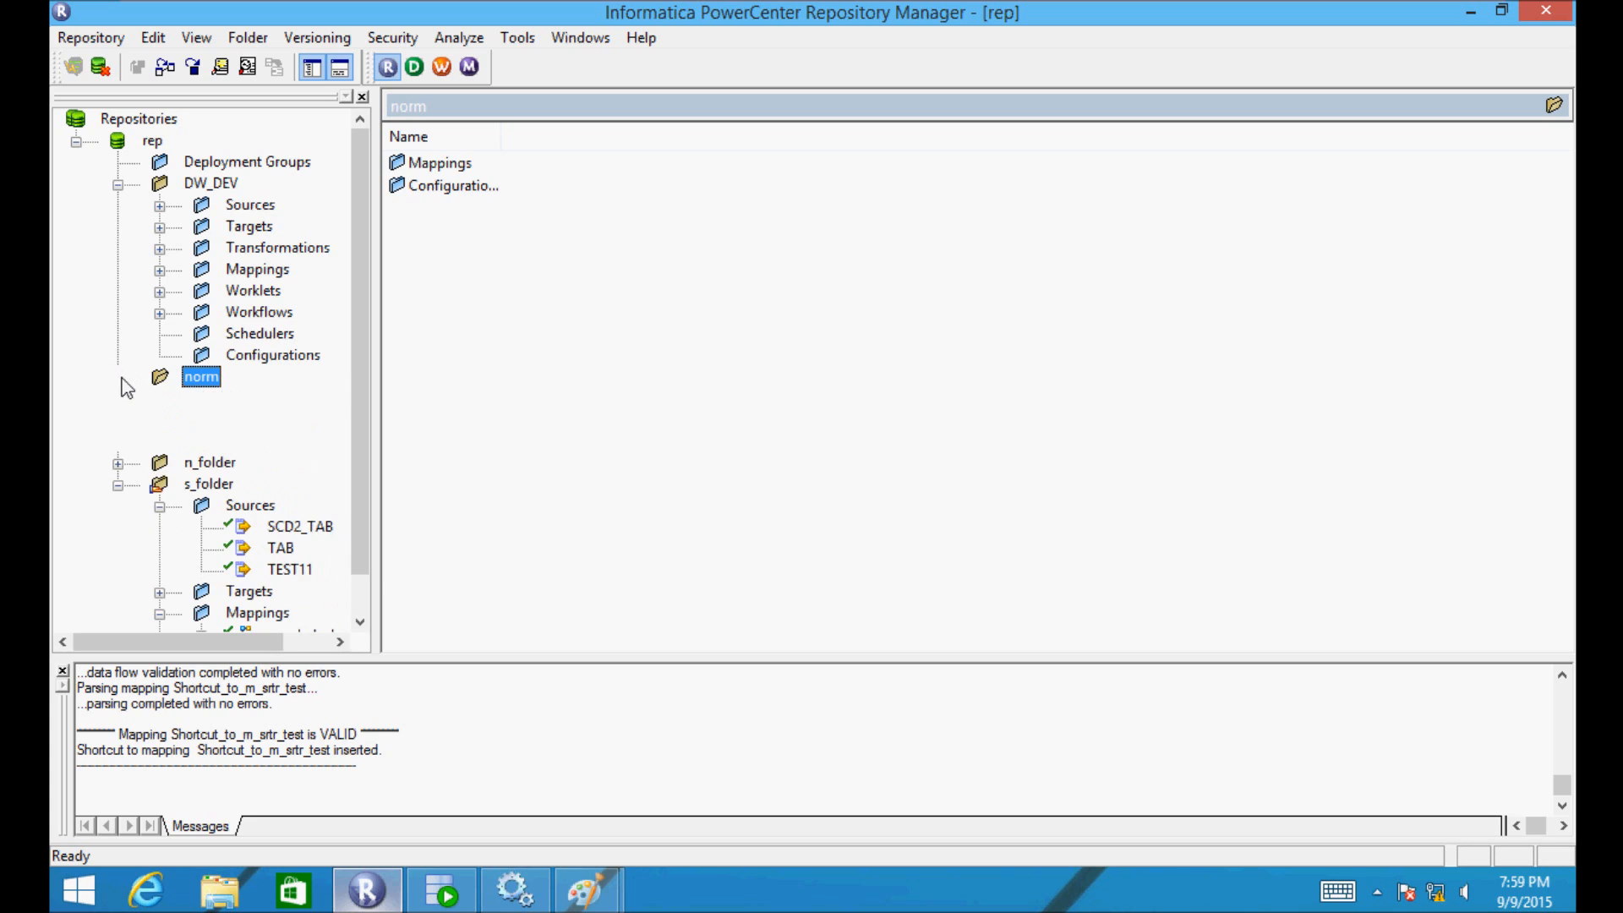
- Drag s_folder's SCD2_TAB and TEST11 sources onto norm, confirming both shortcuts
{"action": "left_click", "coordinate": [230, 510]}
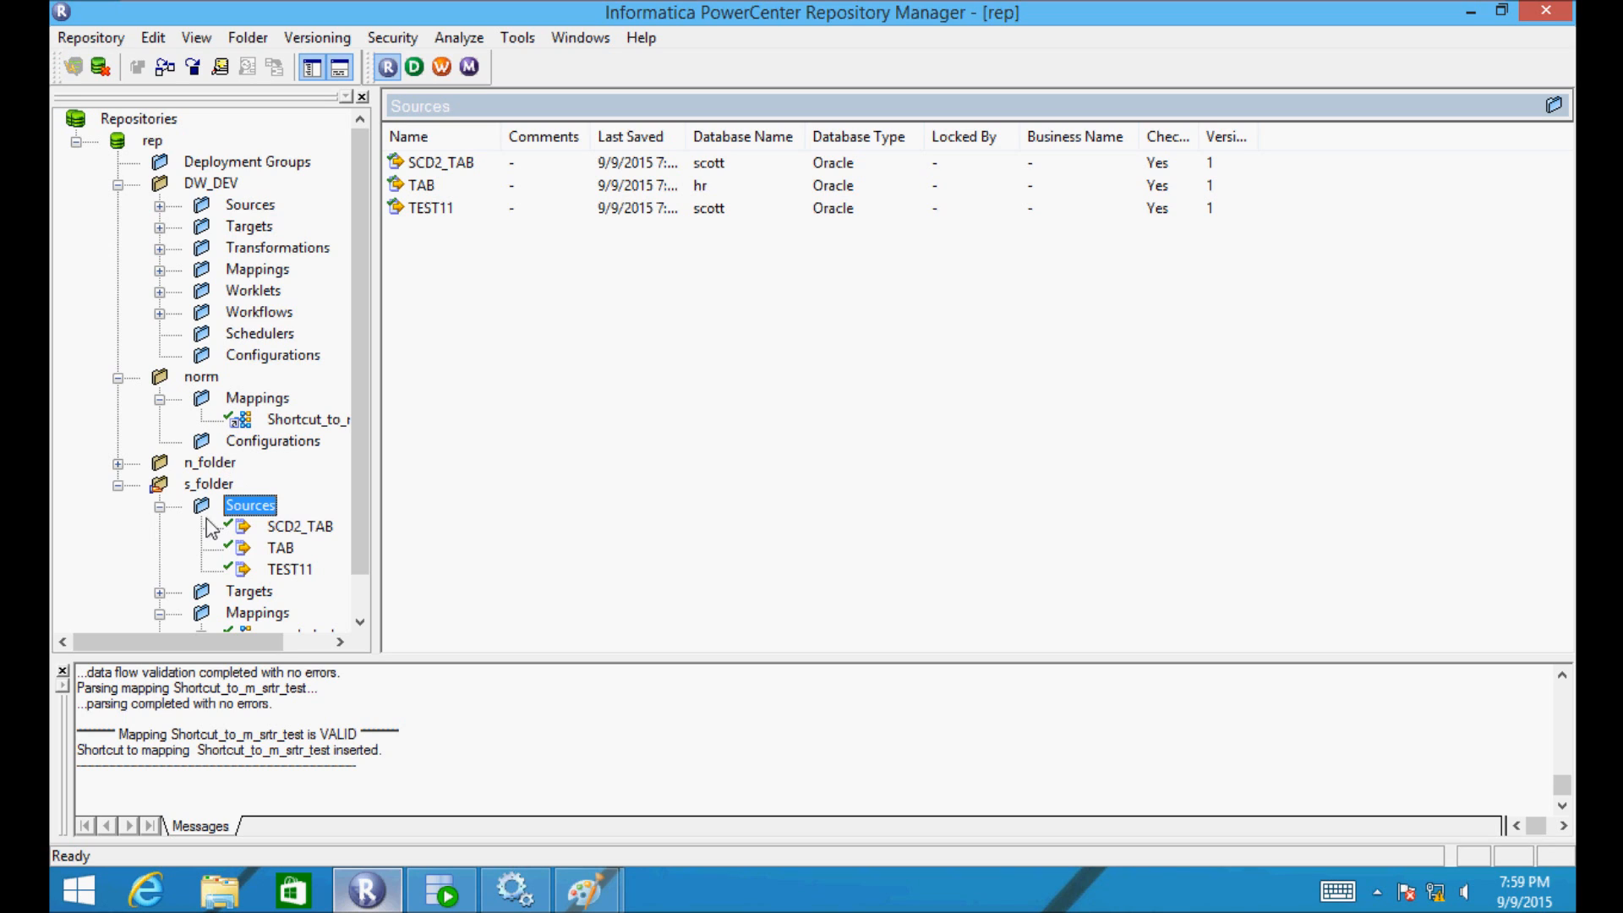
{"action": "left_click", "coordinate": [160, 507]}
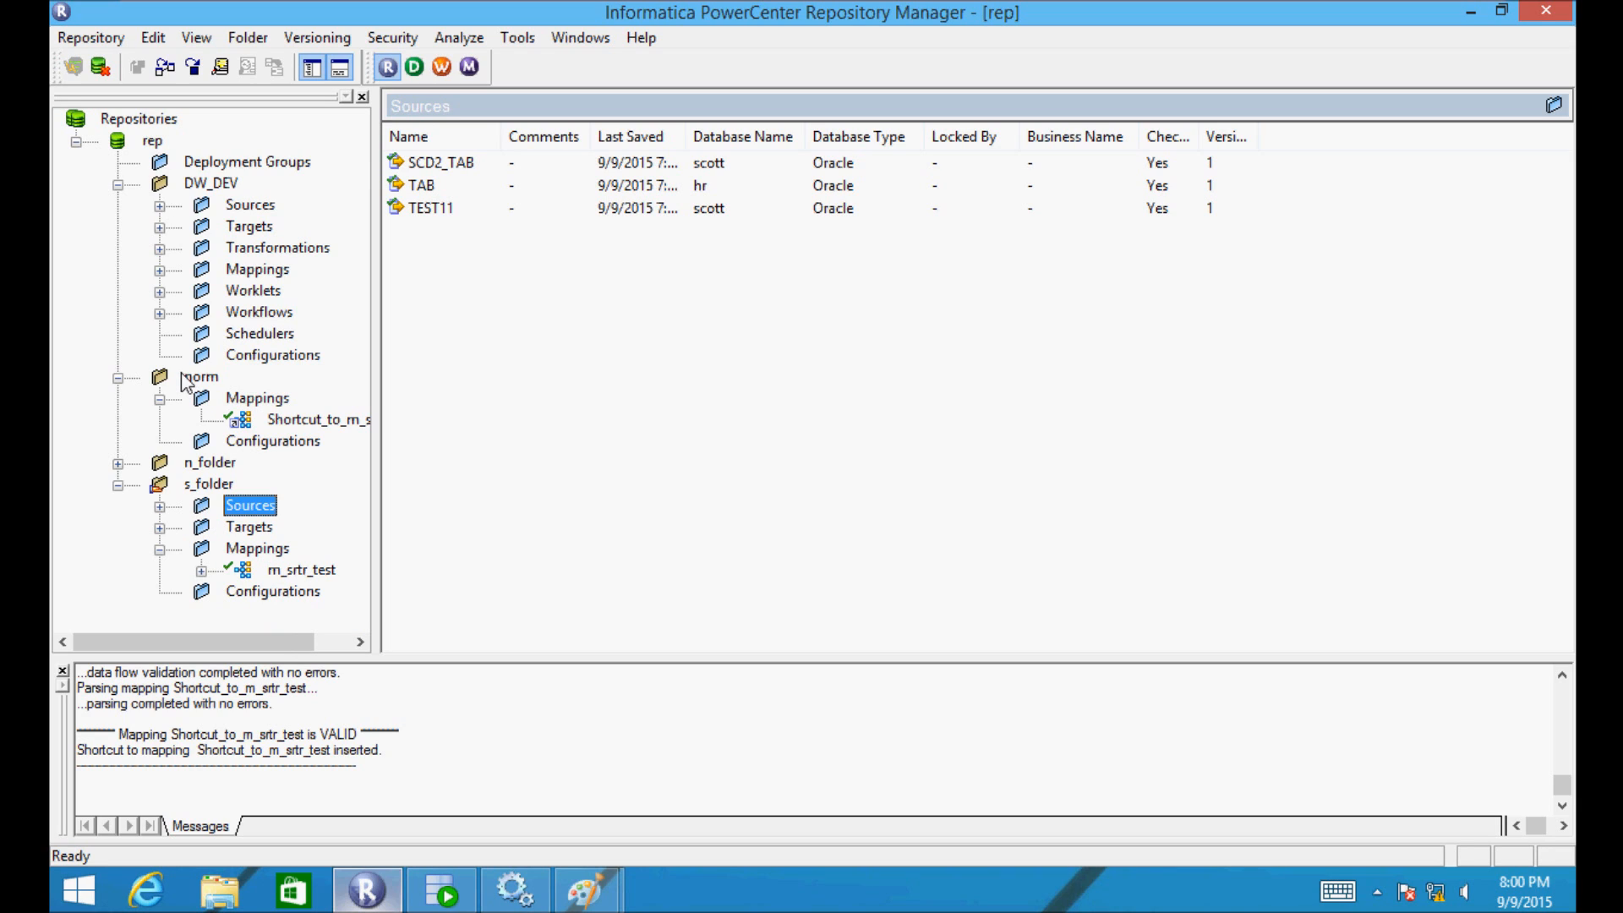
{"action": "left_click", "coordinate": [160, 485]}
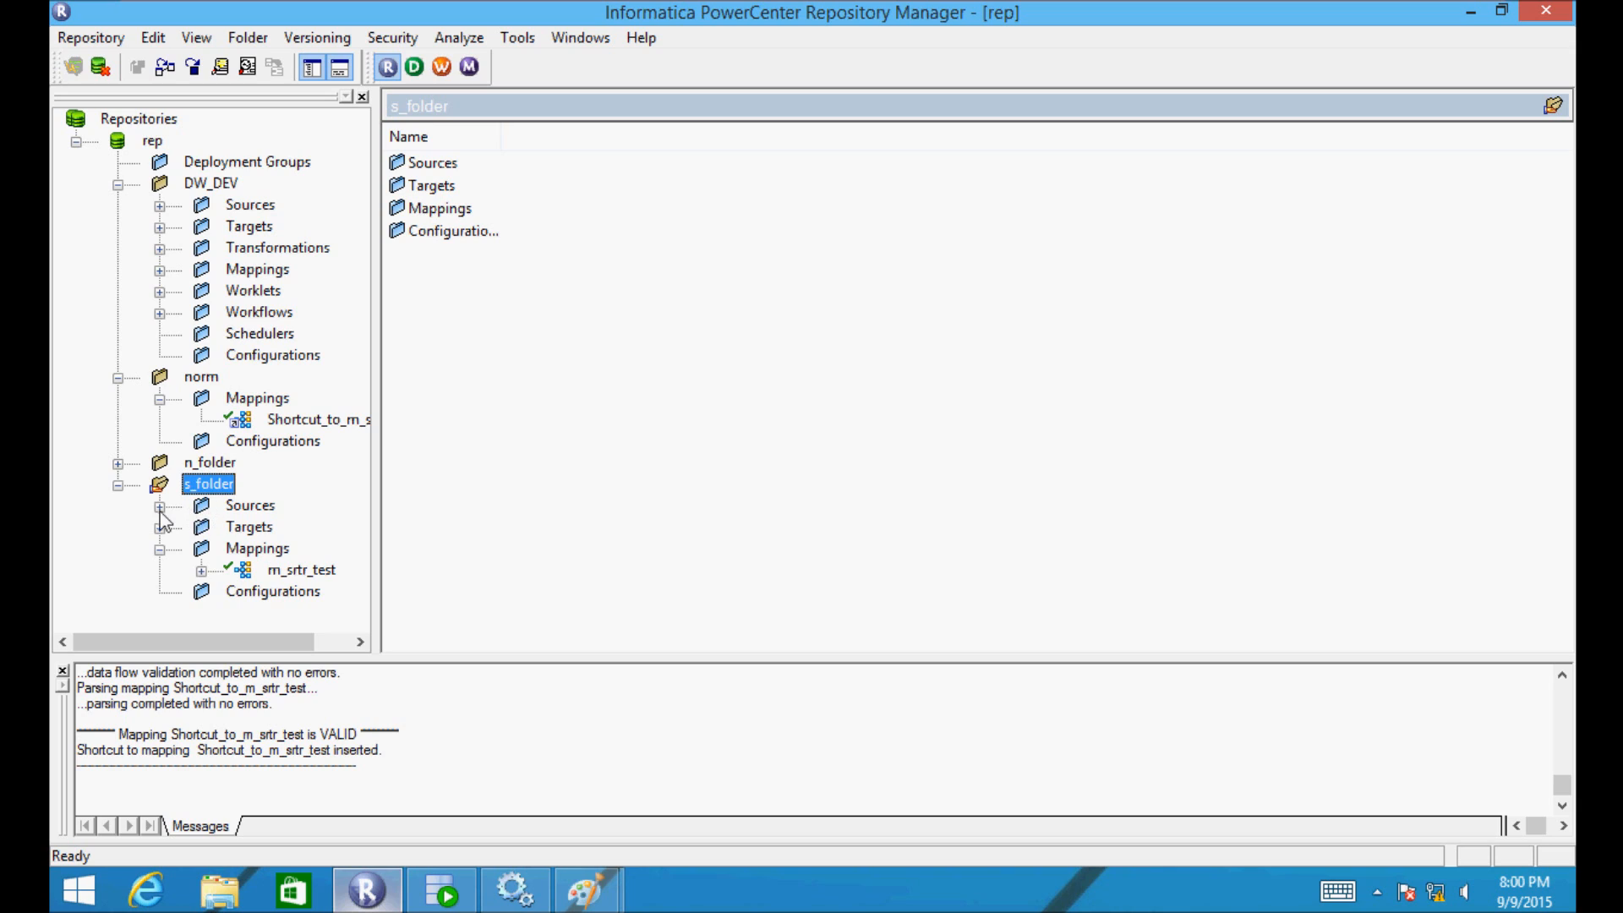
{"action": "left_click", "coordinate": [160, 507]}
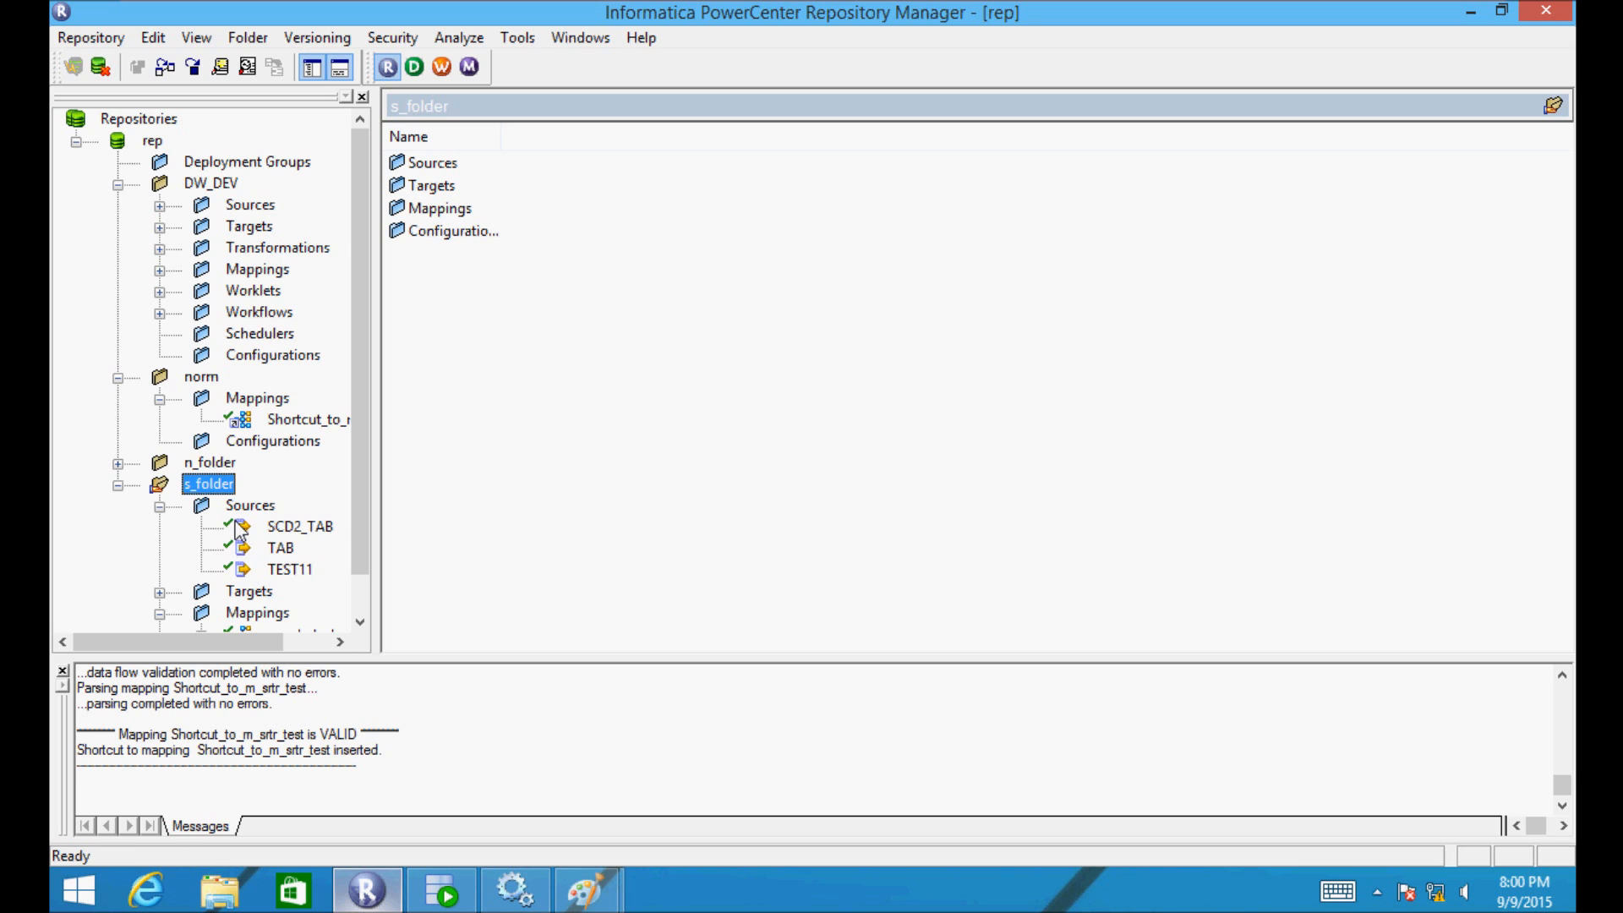
{"action": "left_click", "coordinate": [245, 526]}
{"action": "left_click_drag", "start_coordinate": [220, 499], "coordinate": [199, 382]}
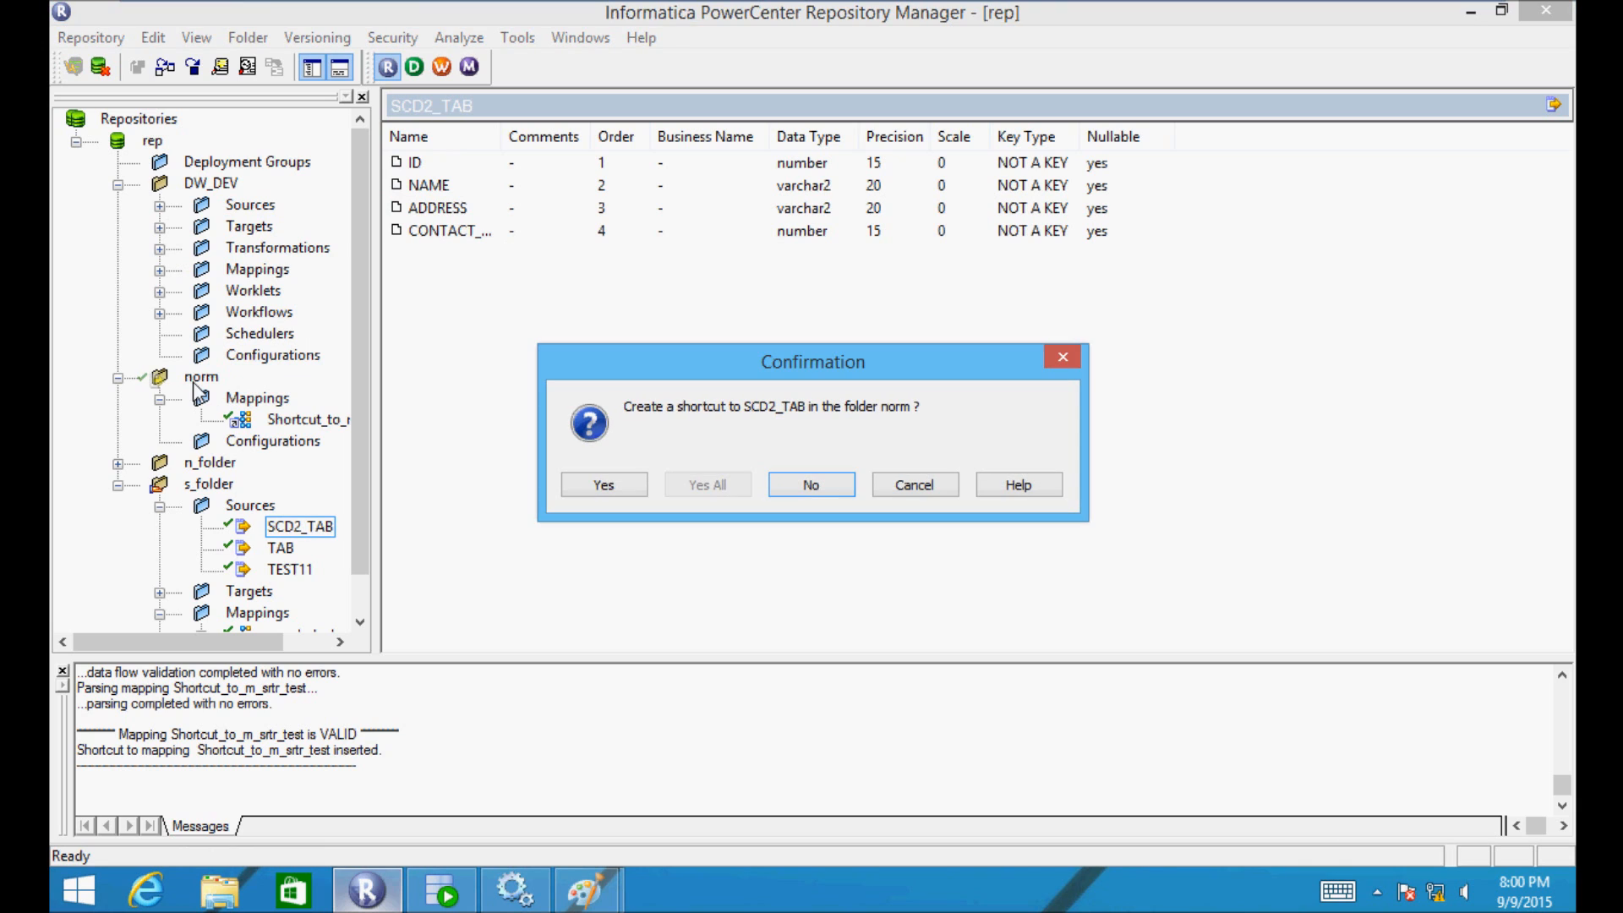
{"action": "left_click", "coordinate": [603, 487]}
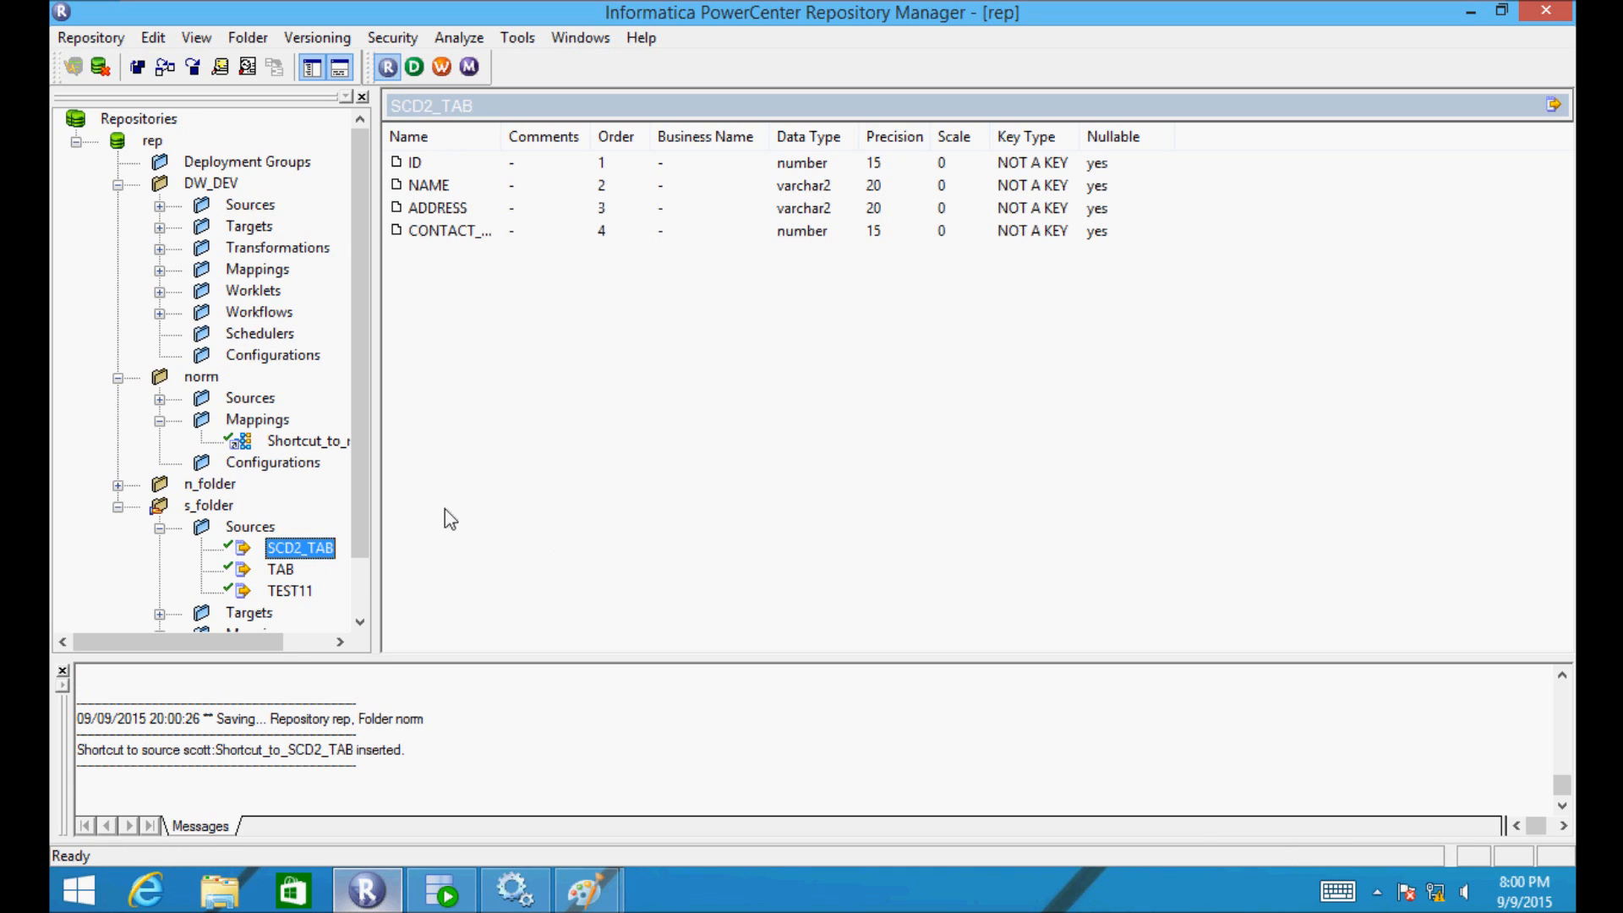
{"action": "left_click_drag", "start_coordinate": [264, 592], "coordinate": [196, 385]}
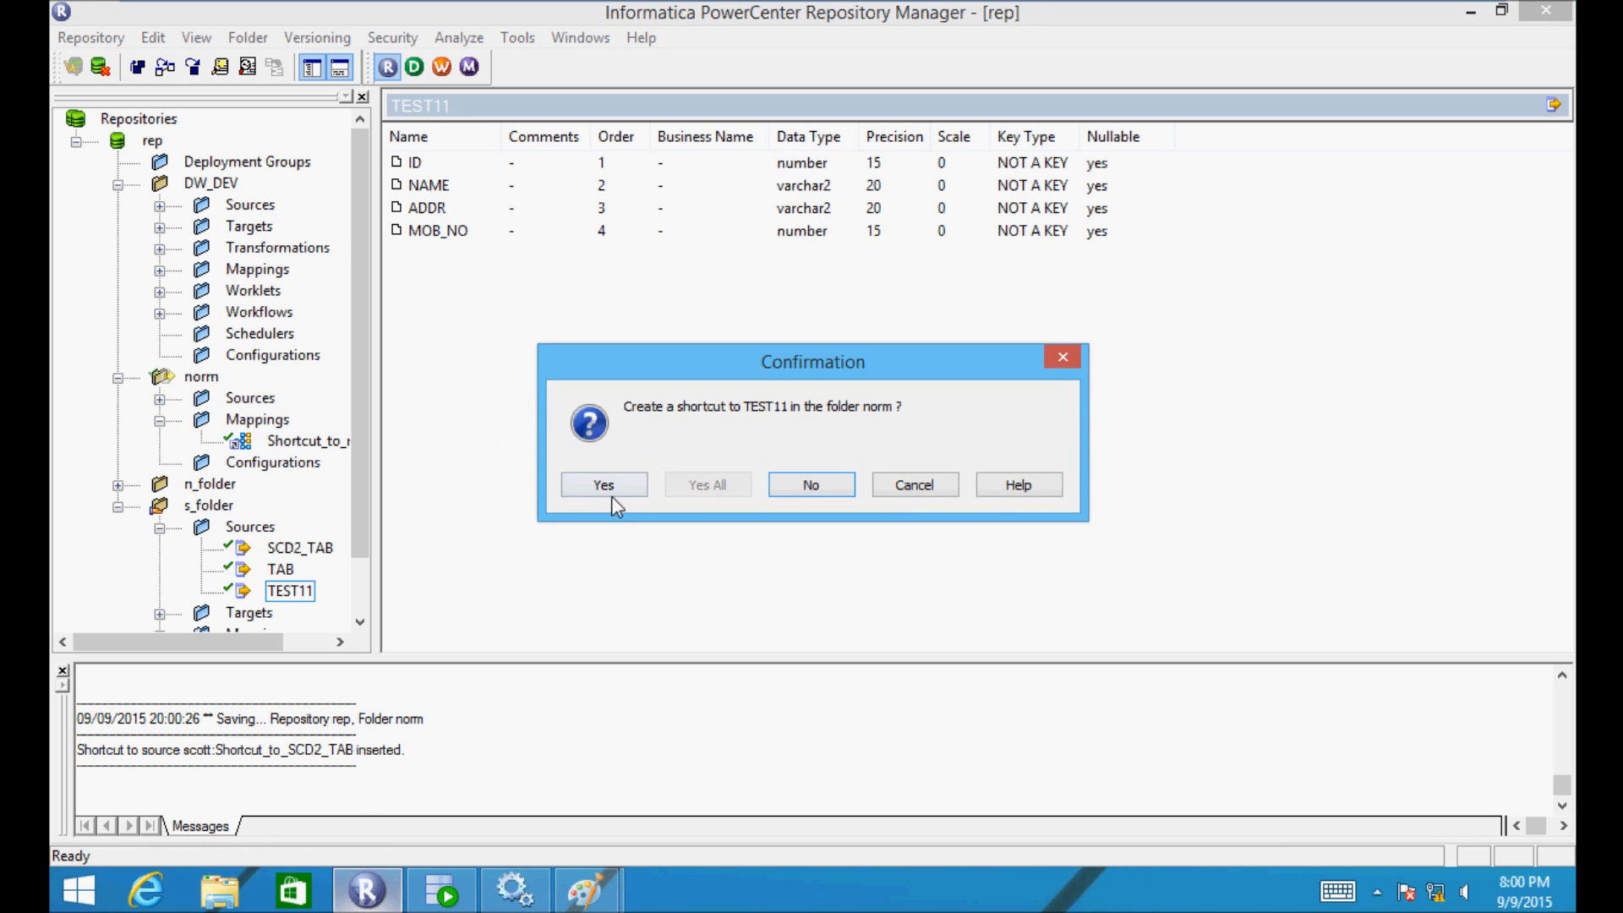
{"action": "left_click", "coordinate": [589, 485]}
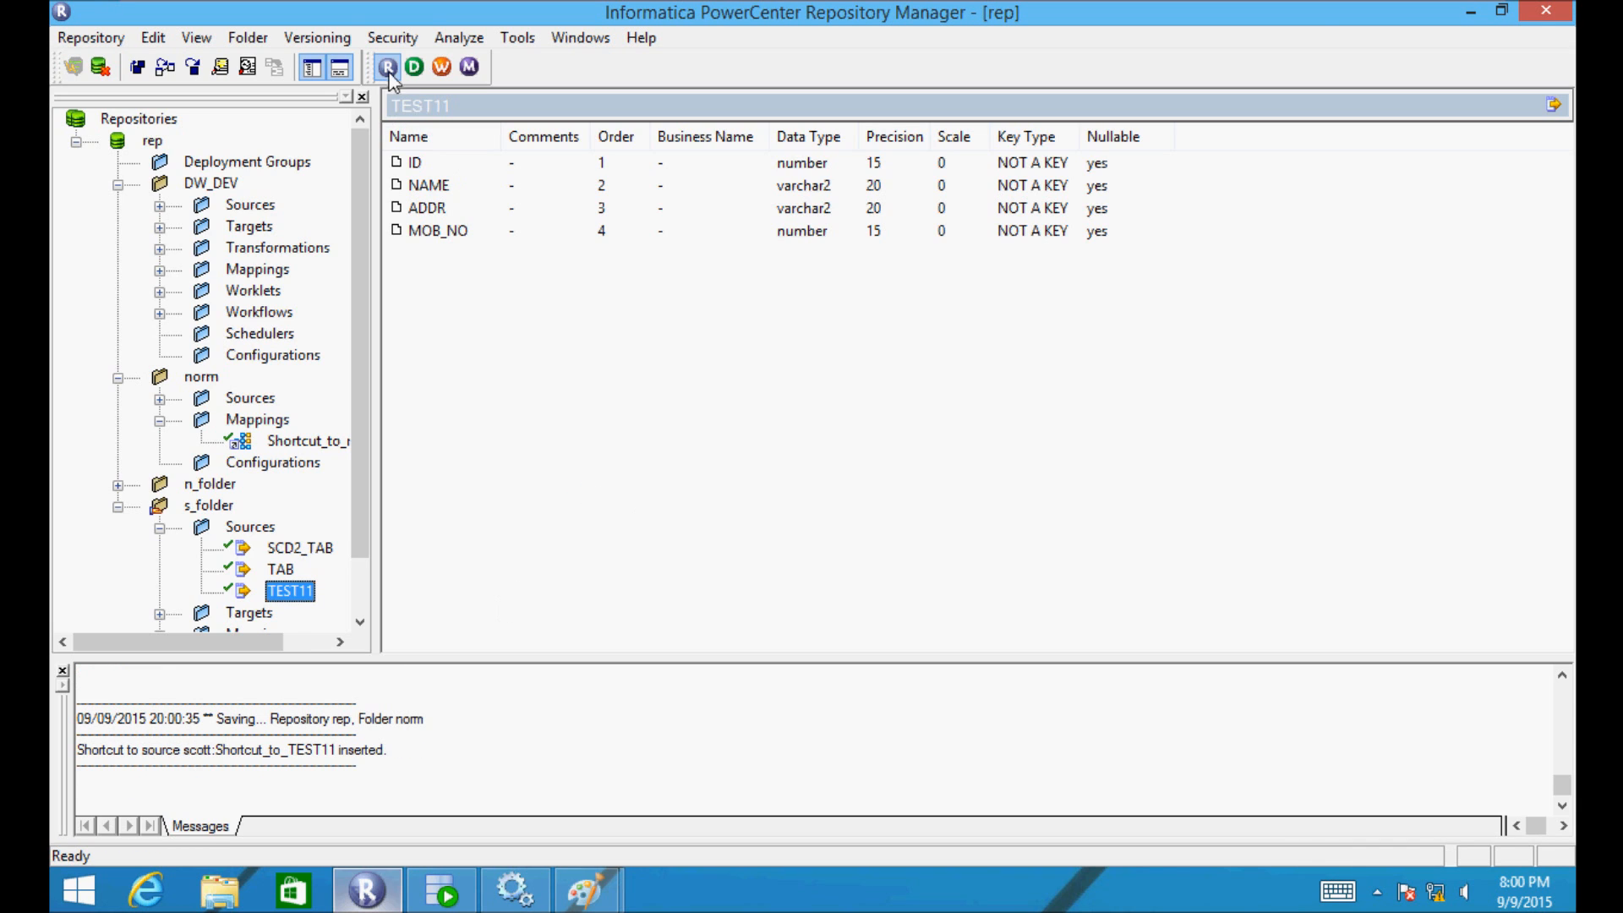
- Launch PowerCenter Designer from the Repository Manager toolbar
{"action": "left_click", "coordinate": [414, 67]}
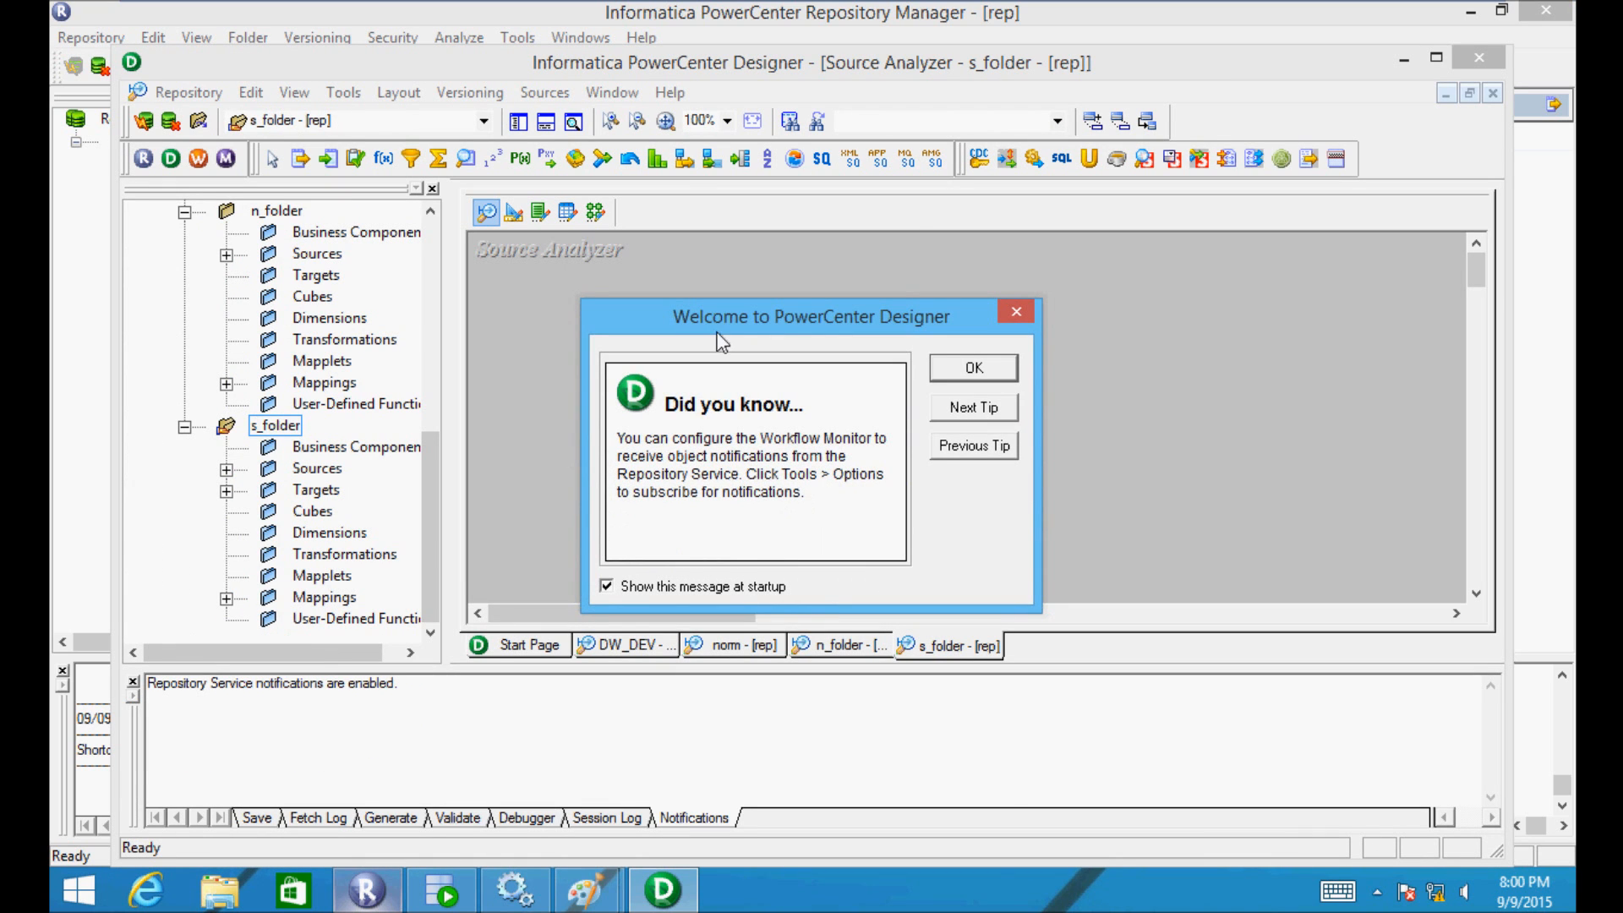
- Dismiss the Designer welcome tip and maximize the window
{"action": "left_click", "coordinate": [970, 373]}
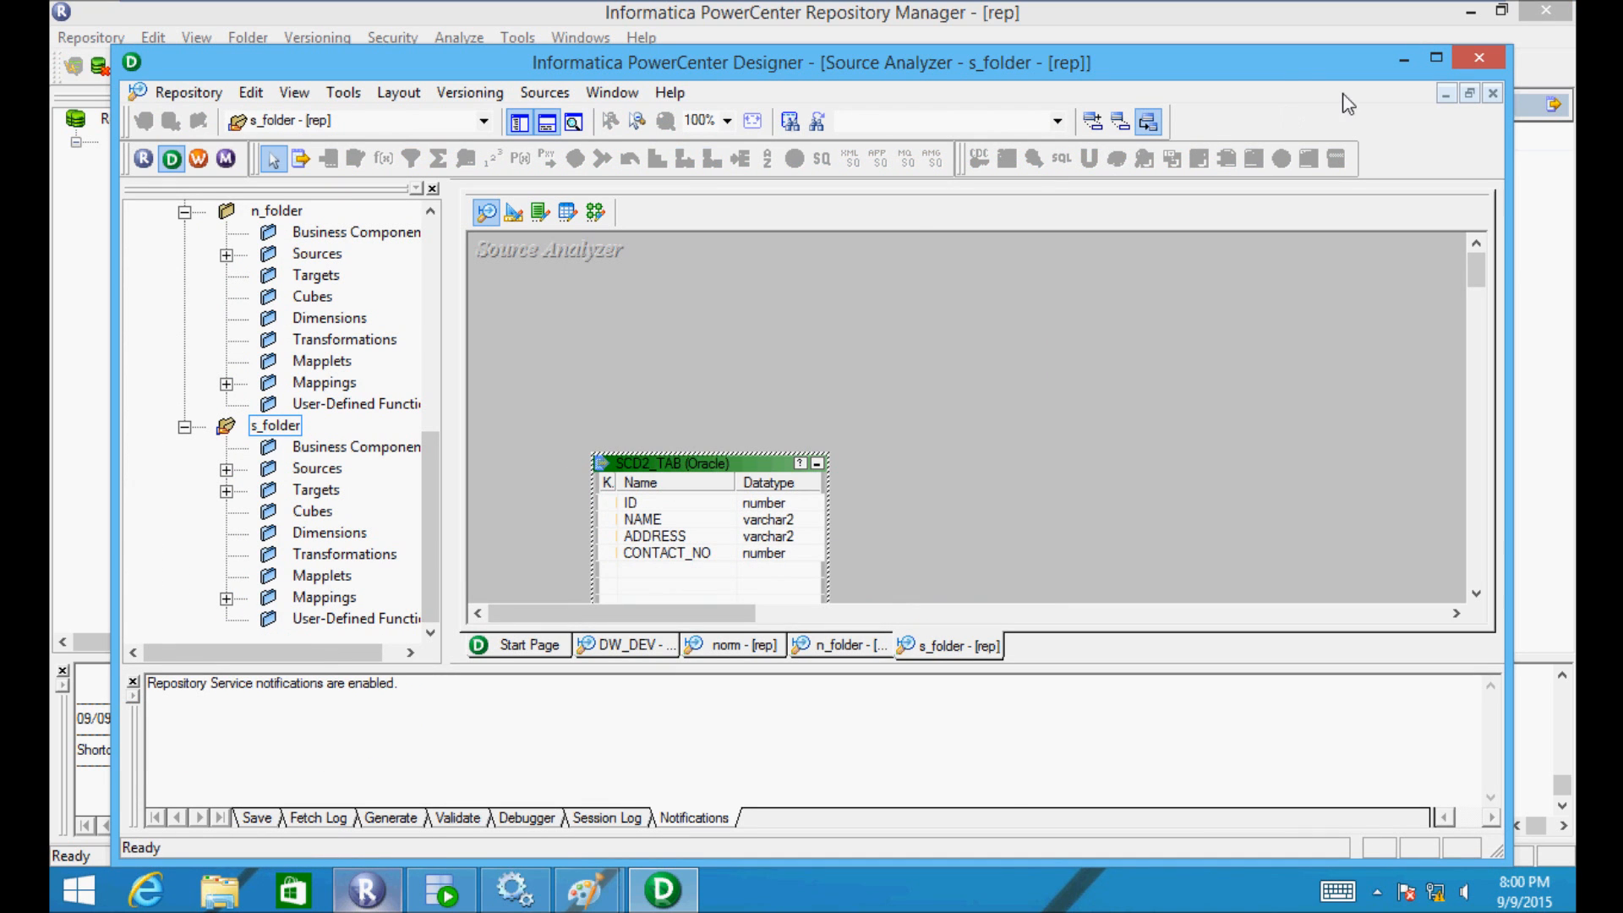
{"action": "left_click", "coordinate": [1437, 58]}
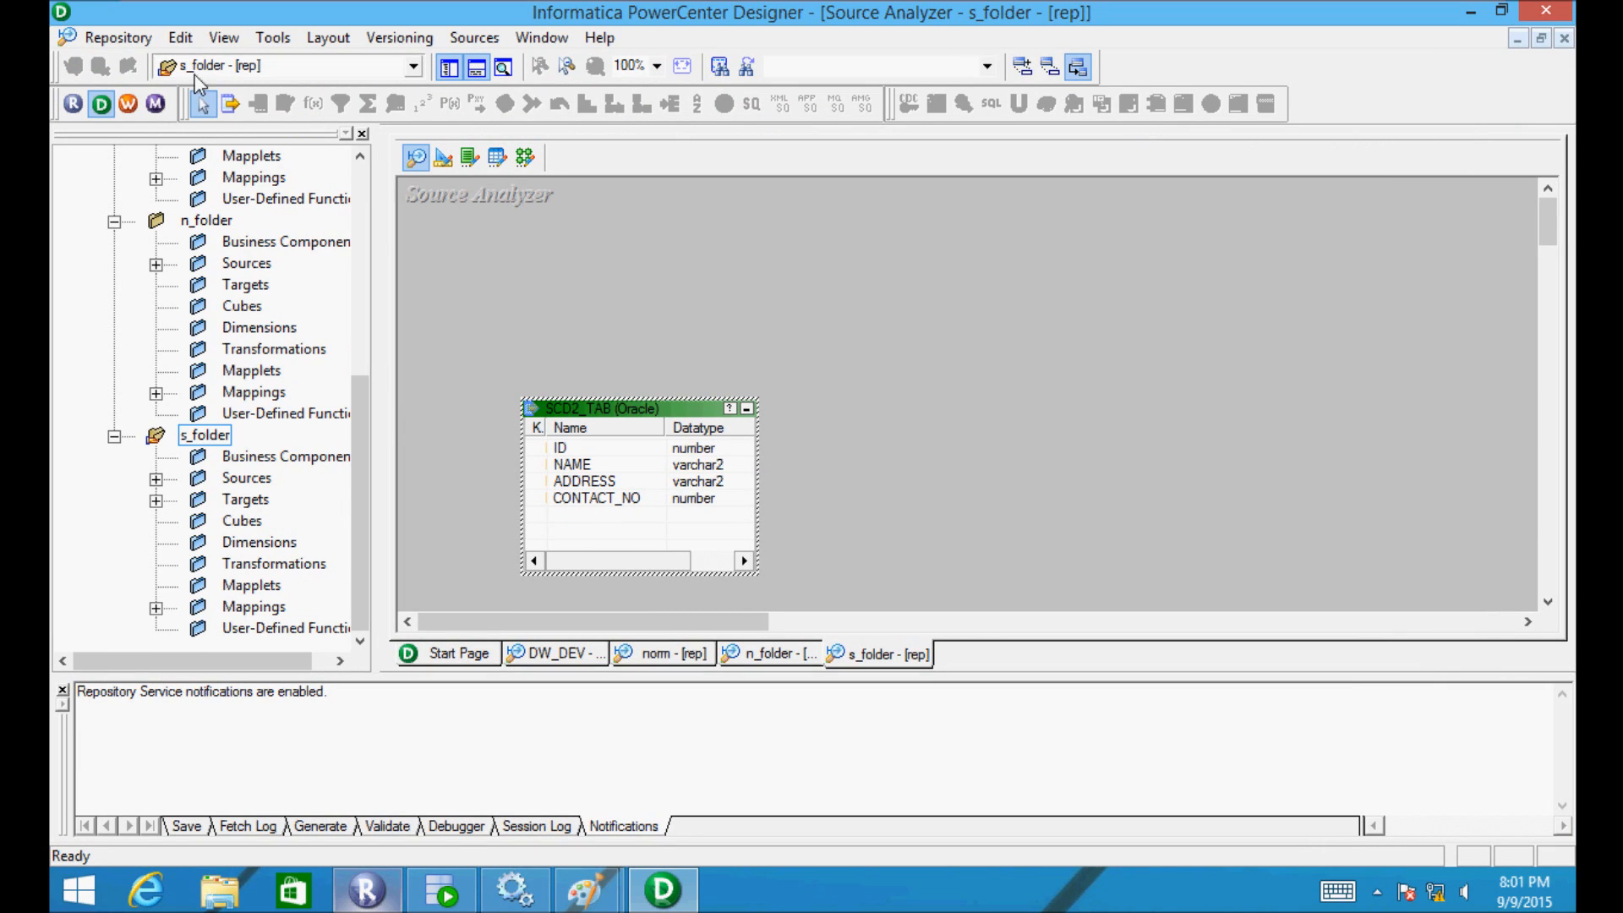
{"action": "left_click_drag", "start_coordinate": [355, 388], "coordinate": [347, 155]}
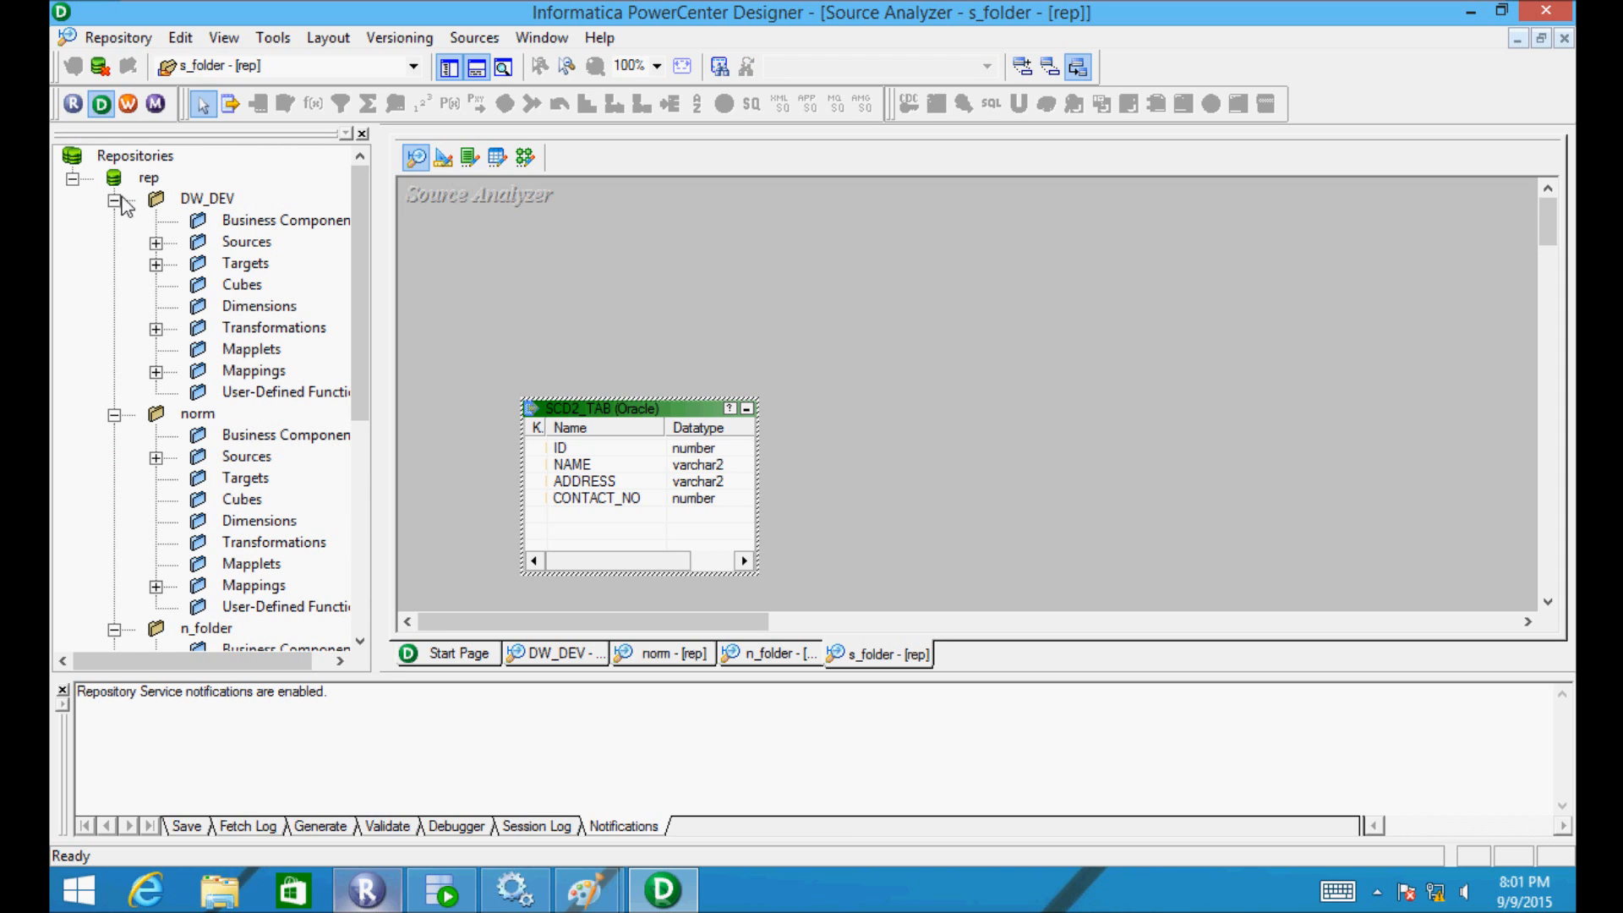
- Collapse DW_DEV, norm and n_folder, show s_folder's m_srtr_test, and switch to Mapping Designer
{"action": "left_click", "coordinate": [114, 200]}
{"action": "left_click", "coordinate": [114, 222]}
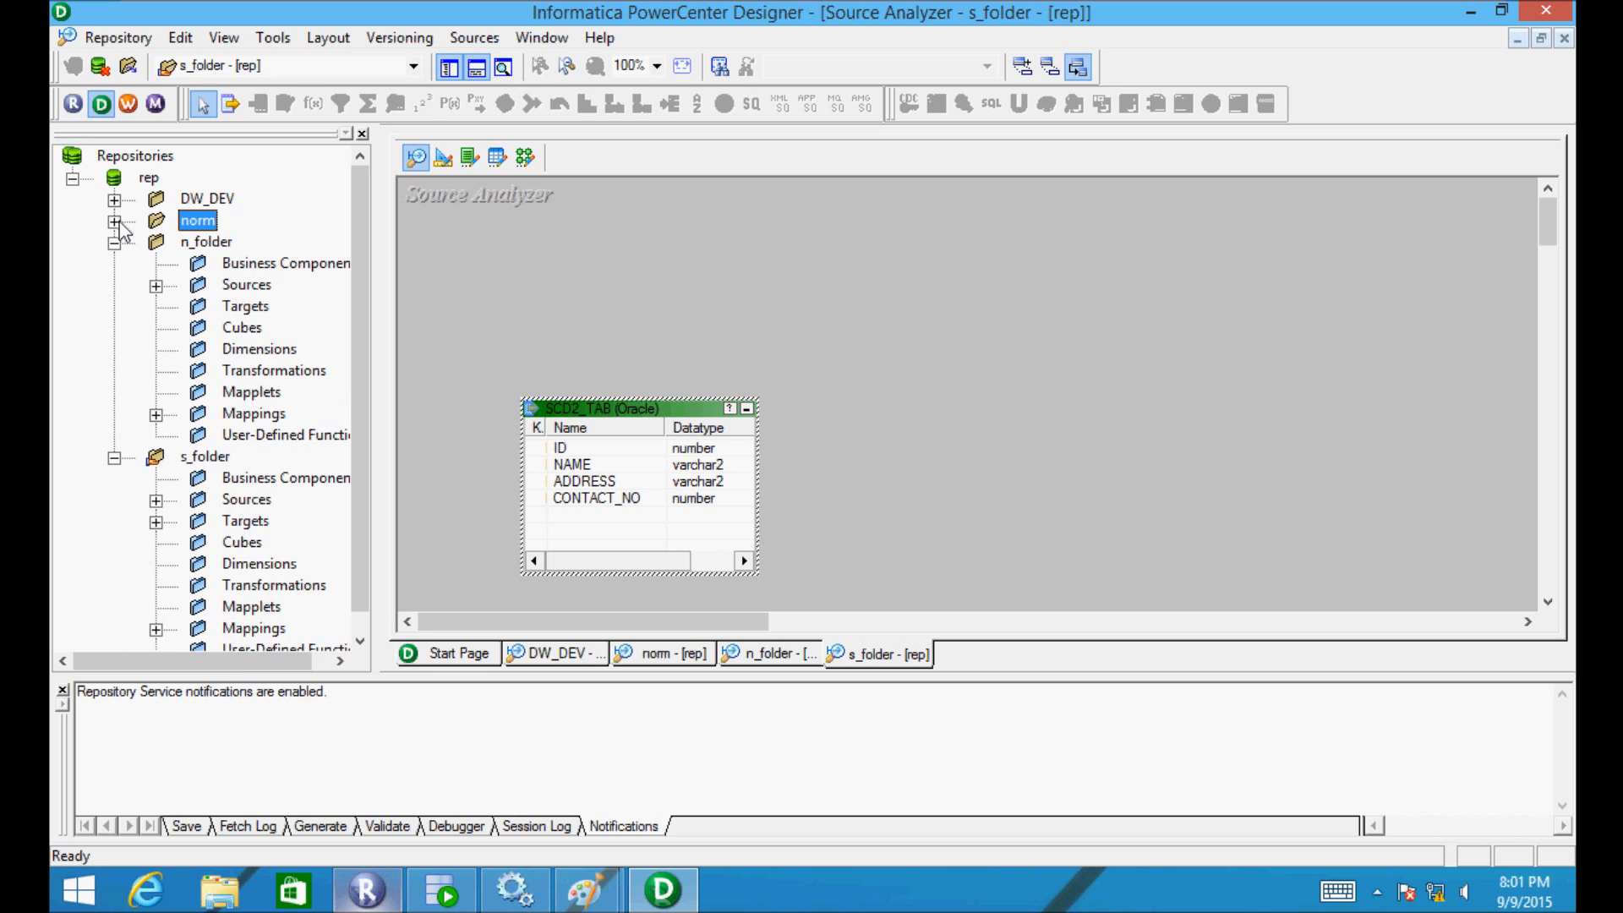
{"action": "left_click", "coordinate": [114, 243]}
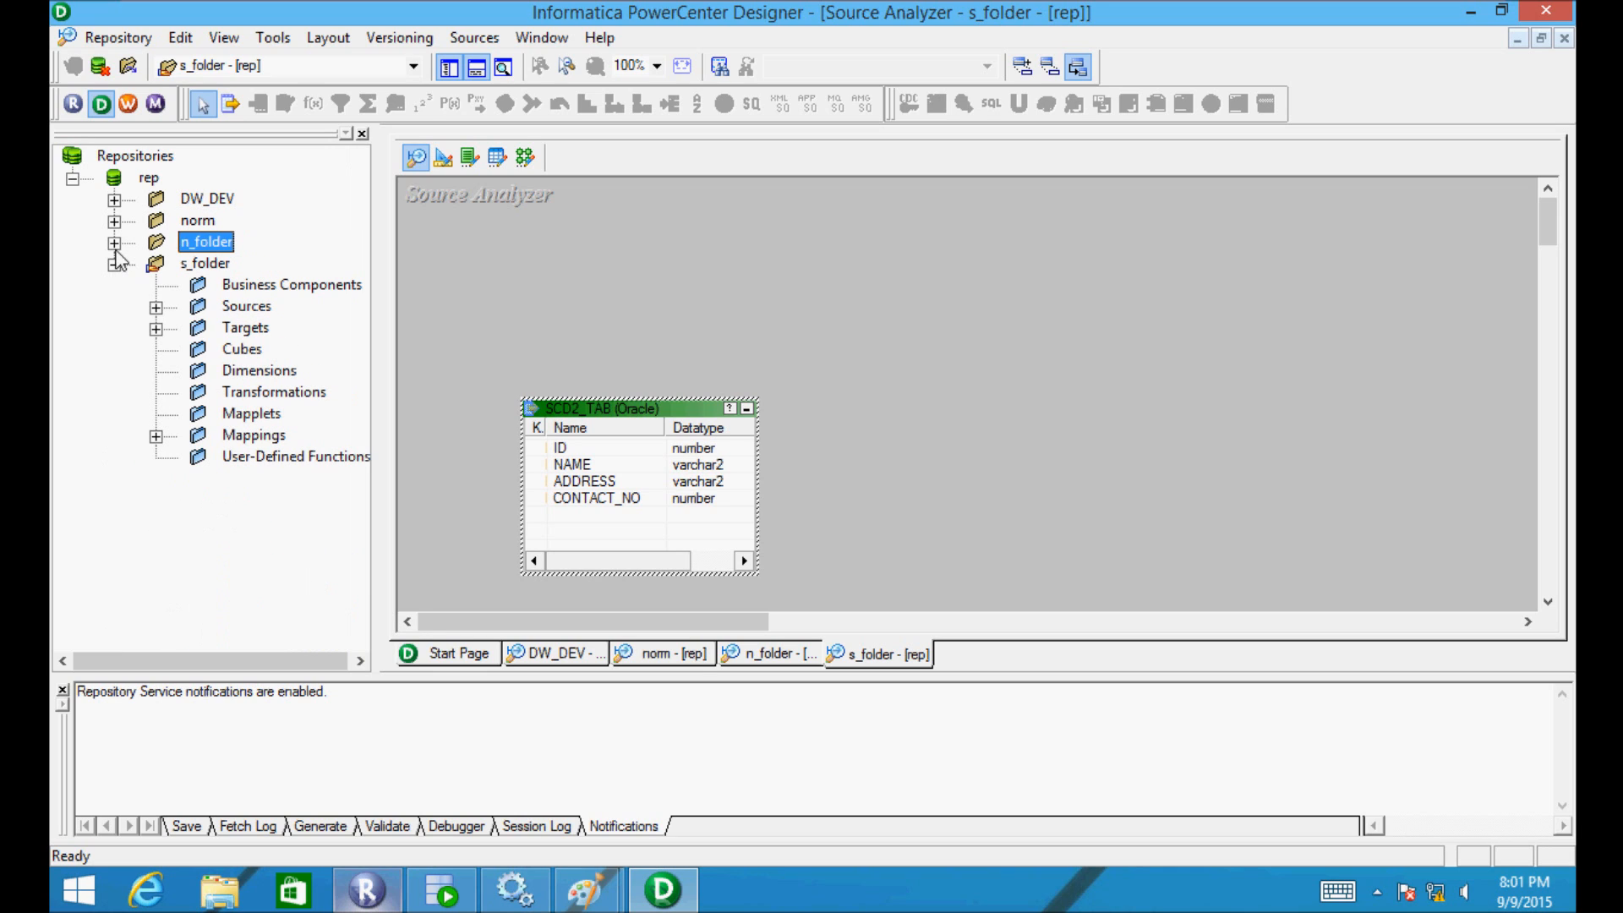
{"action": "left_click", "coordinate": [156, 436]}
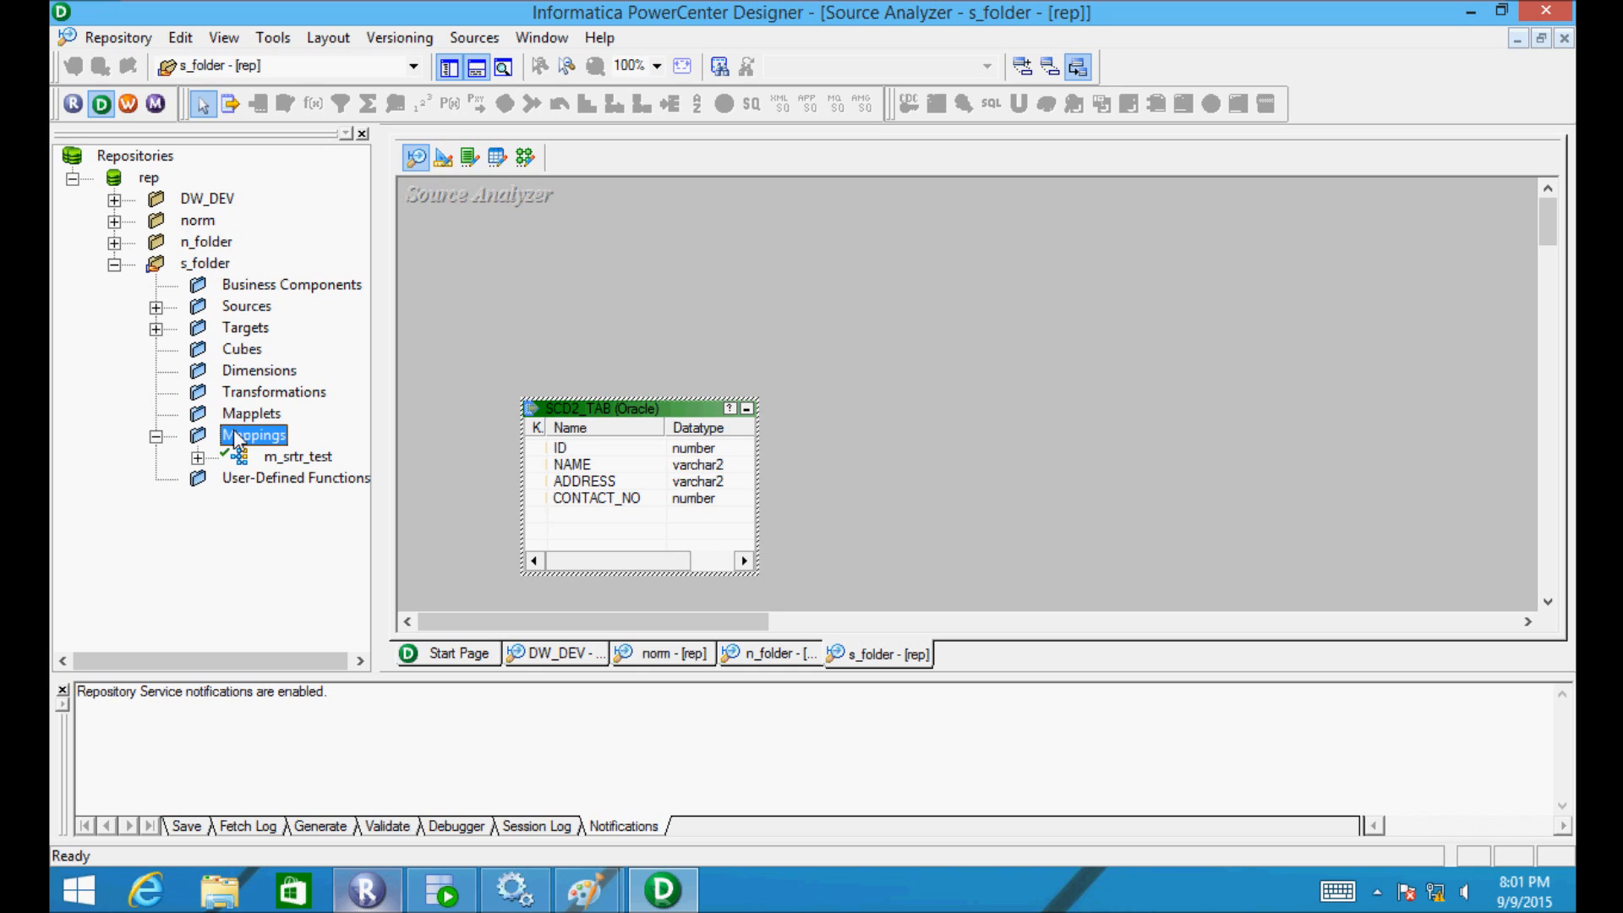
{"action": "left_click", "coordinate": [523, 160]}
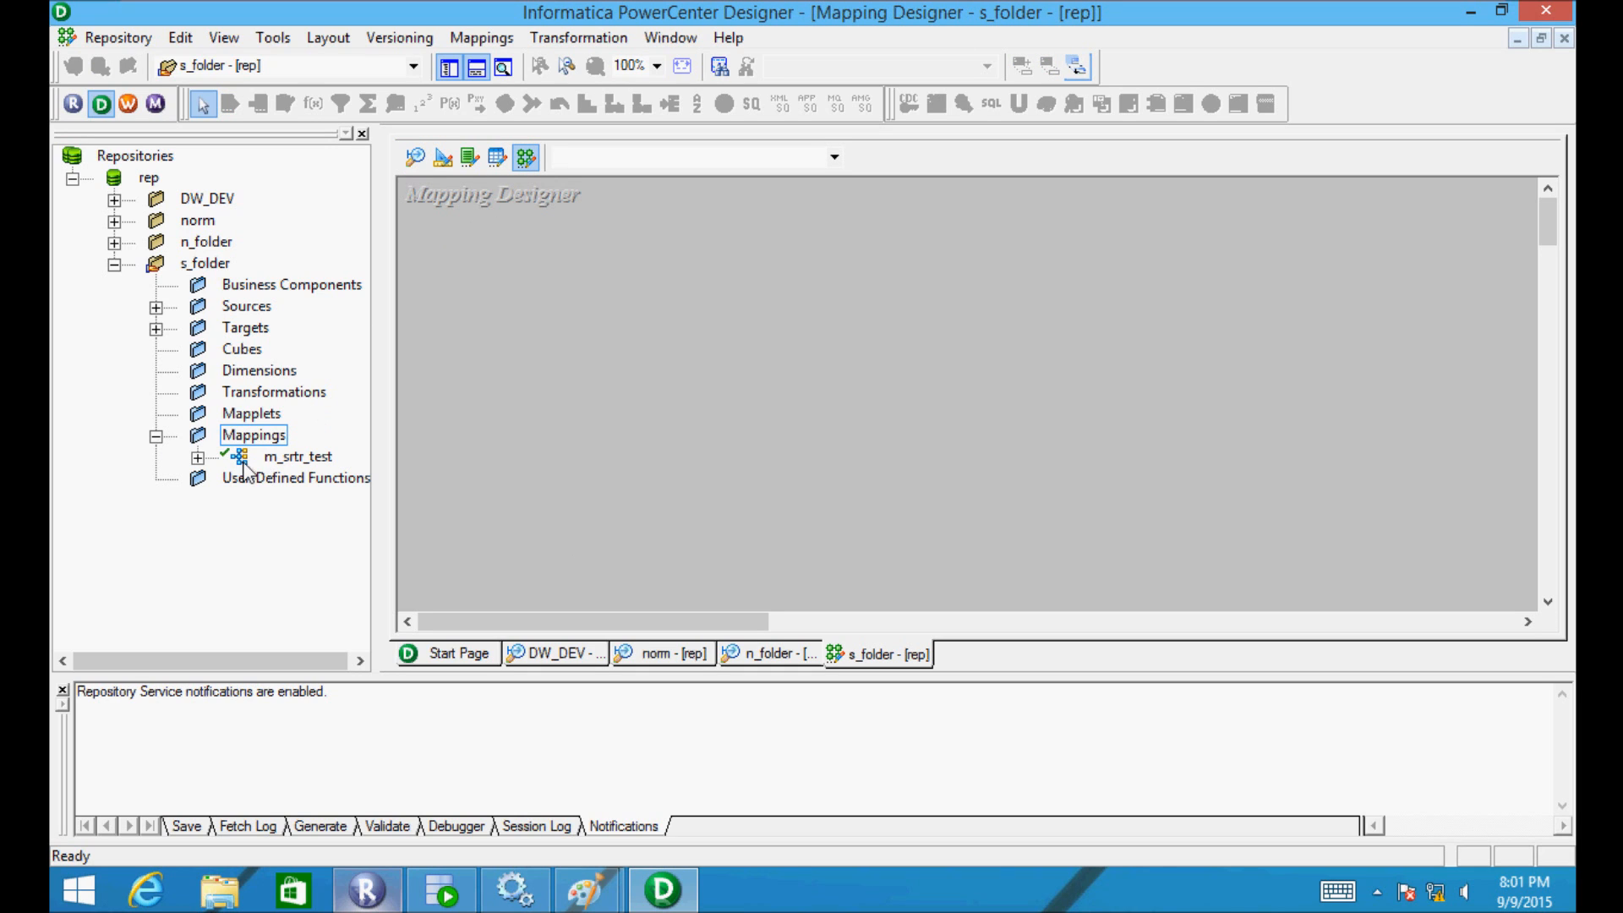
- Expand m_srtr_test's source instances and clear SCD2_TAB off the Source Analyzer canvas
{"action": "left_click_drag", "start_coordinate": [296, 456], "coordinate": [634, 353]}
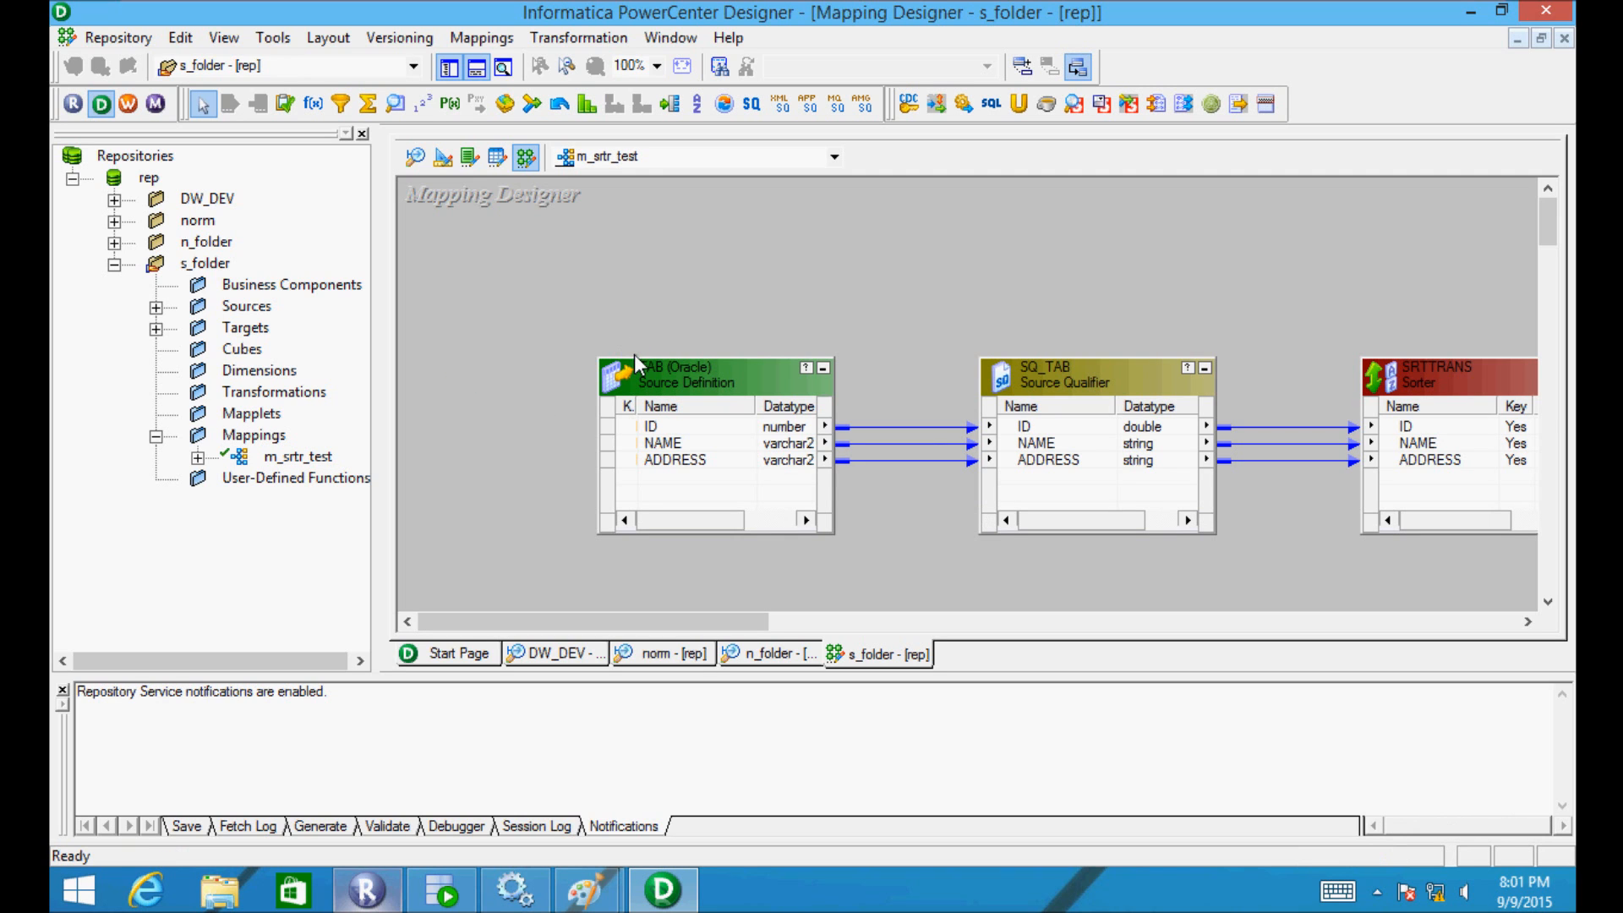
{"action": "left_click", "coordinate": [417, 158]}
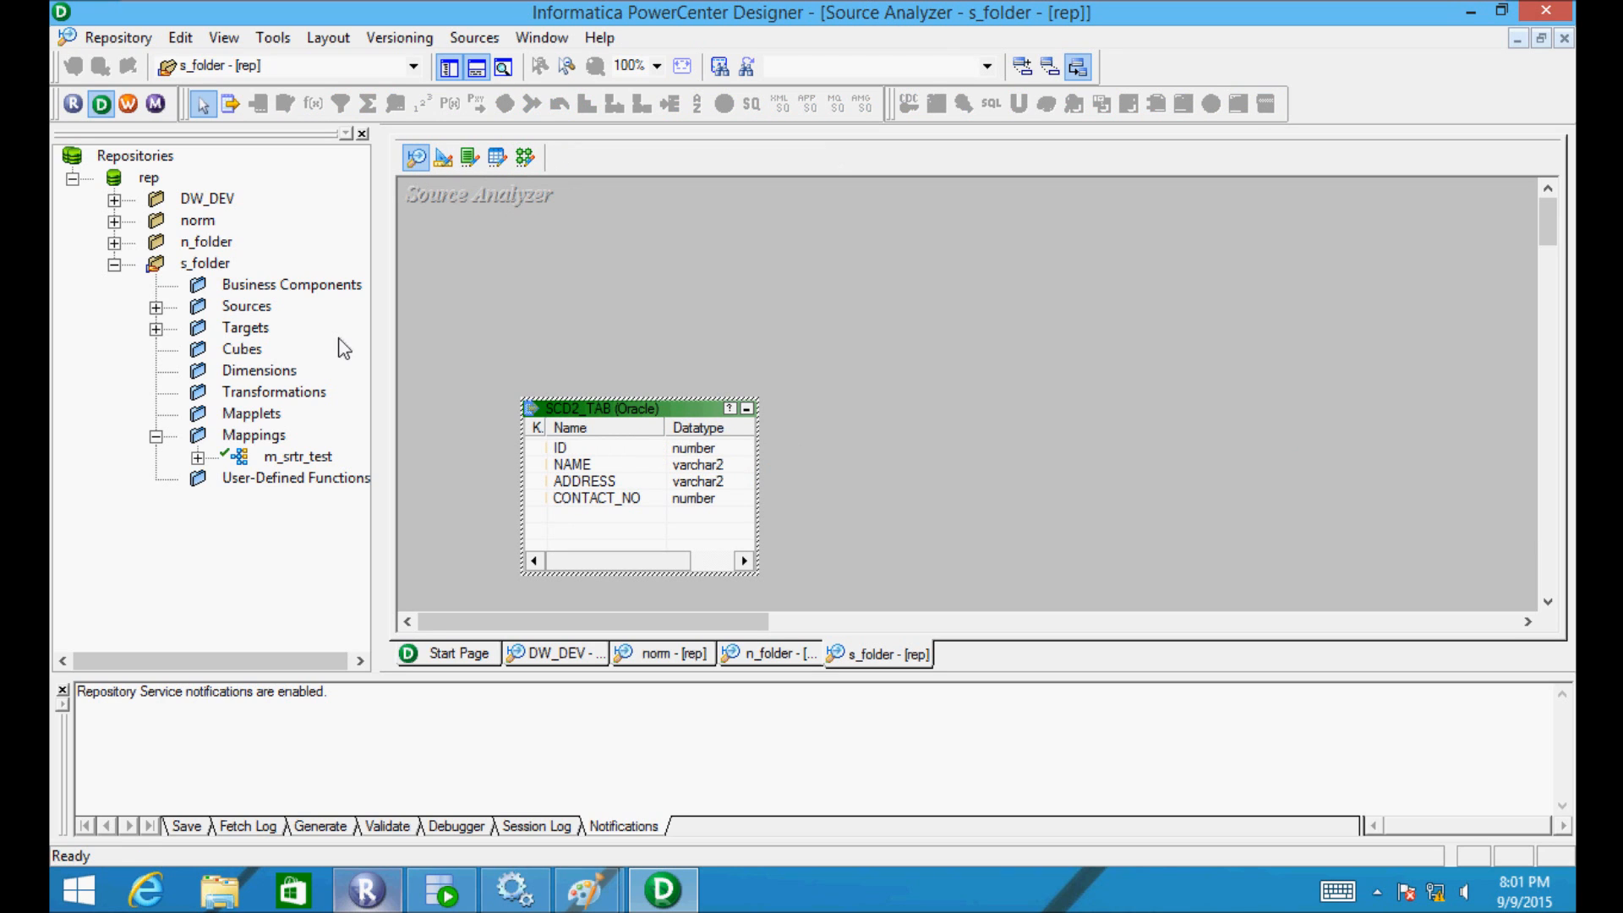
{"action": "left_click", "coordinate": [198, 458]}
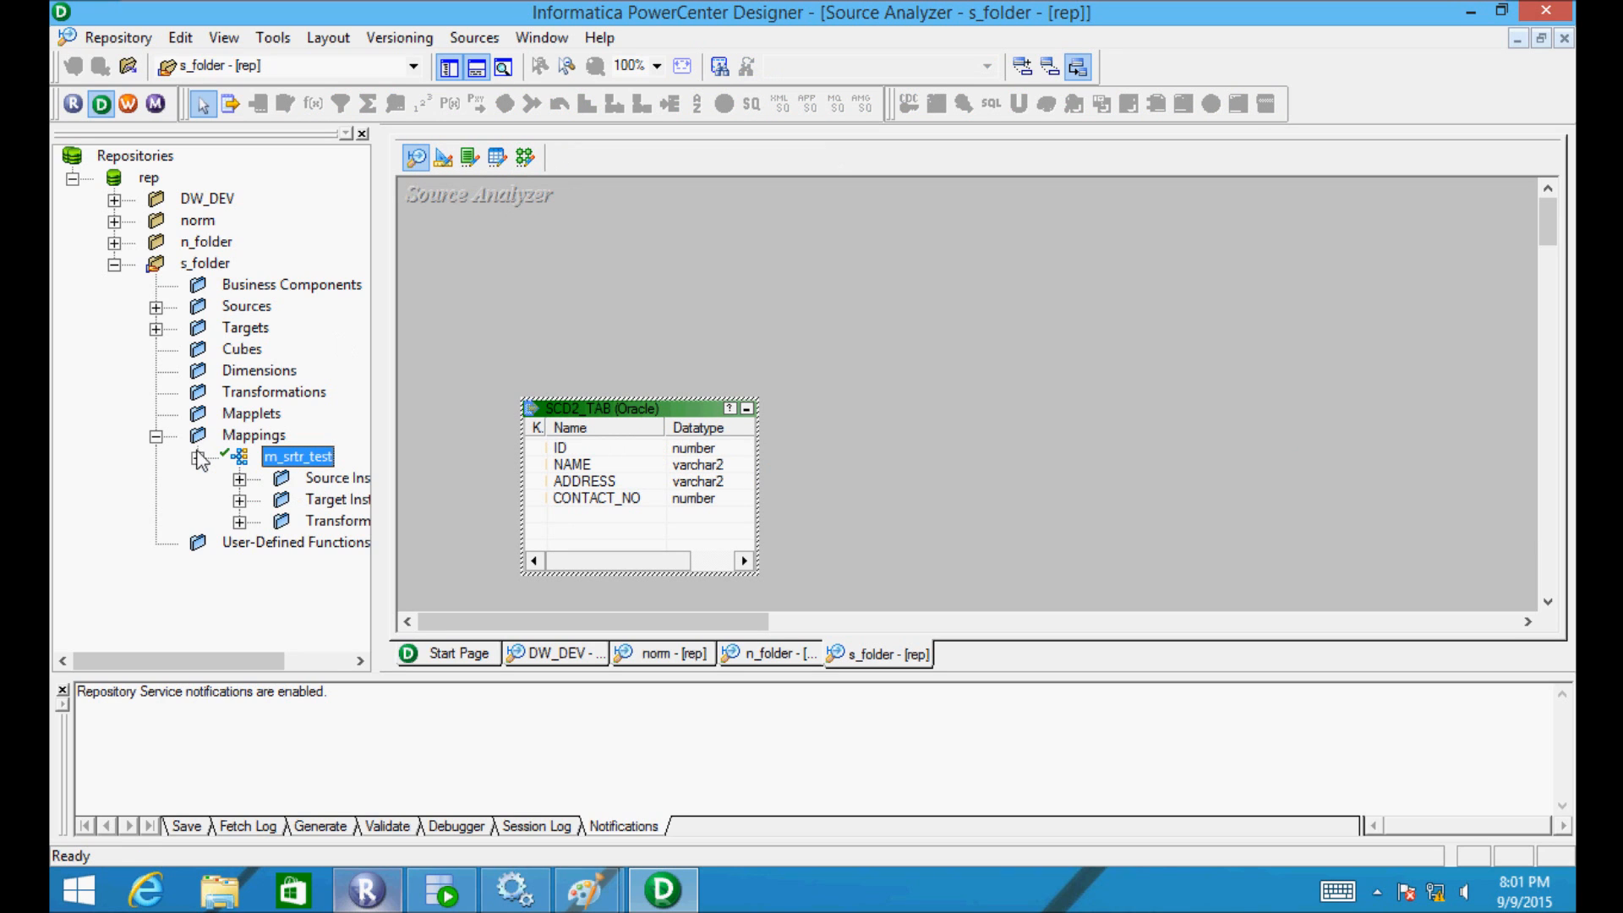
{"action": "left_click", "coordinate": [239, 479]}
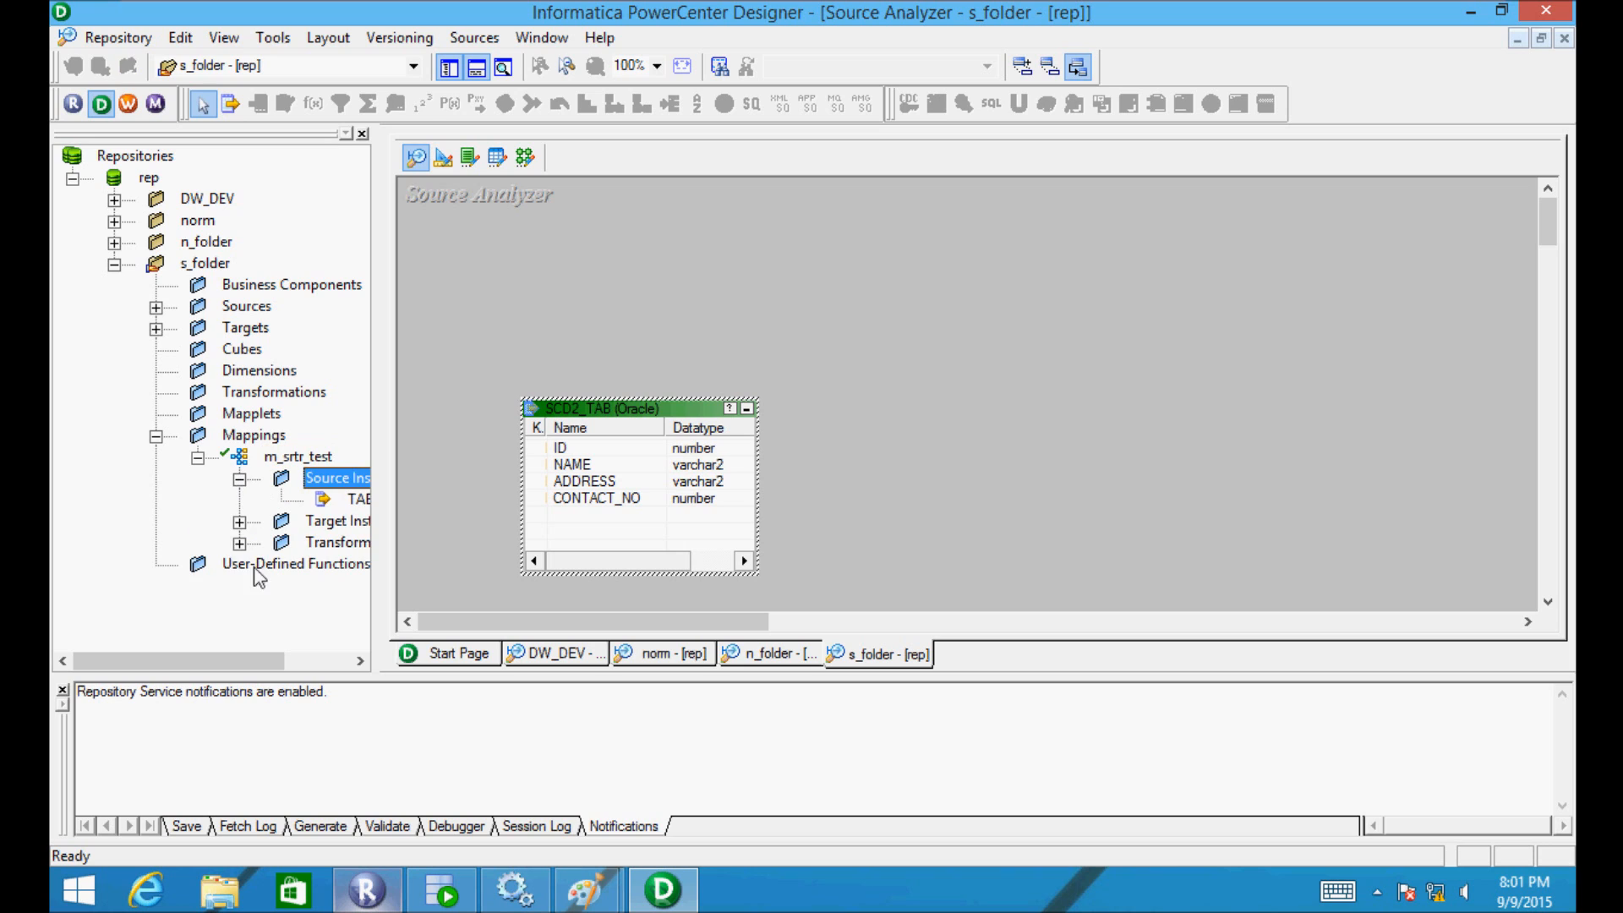
{"action": "left_click_drag", "start_coordinate": [216, 656], "coordinate": [281, 642]}
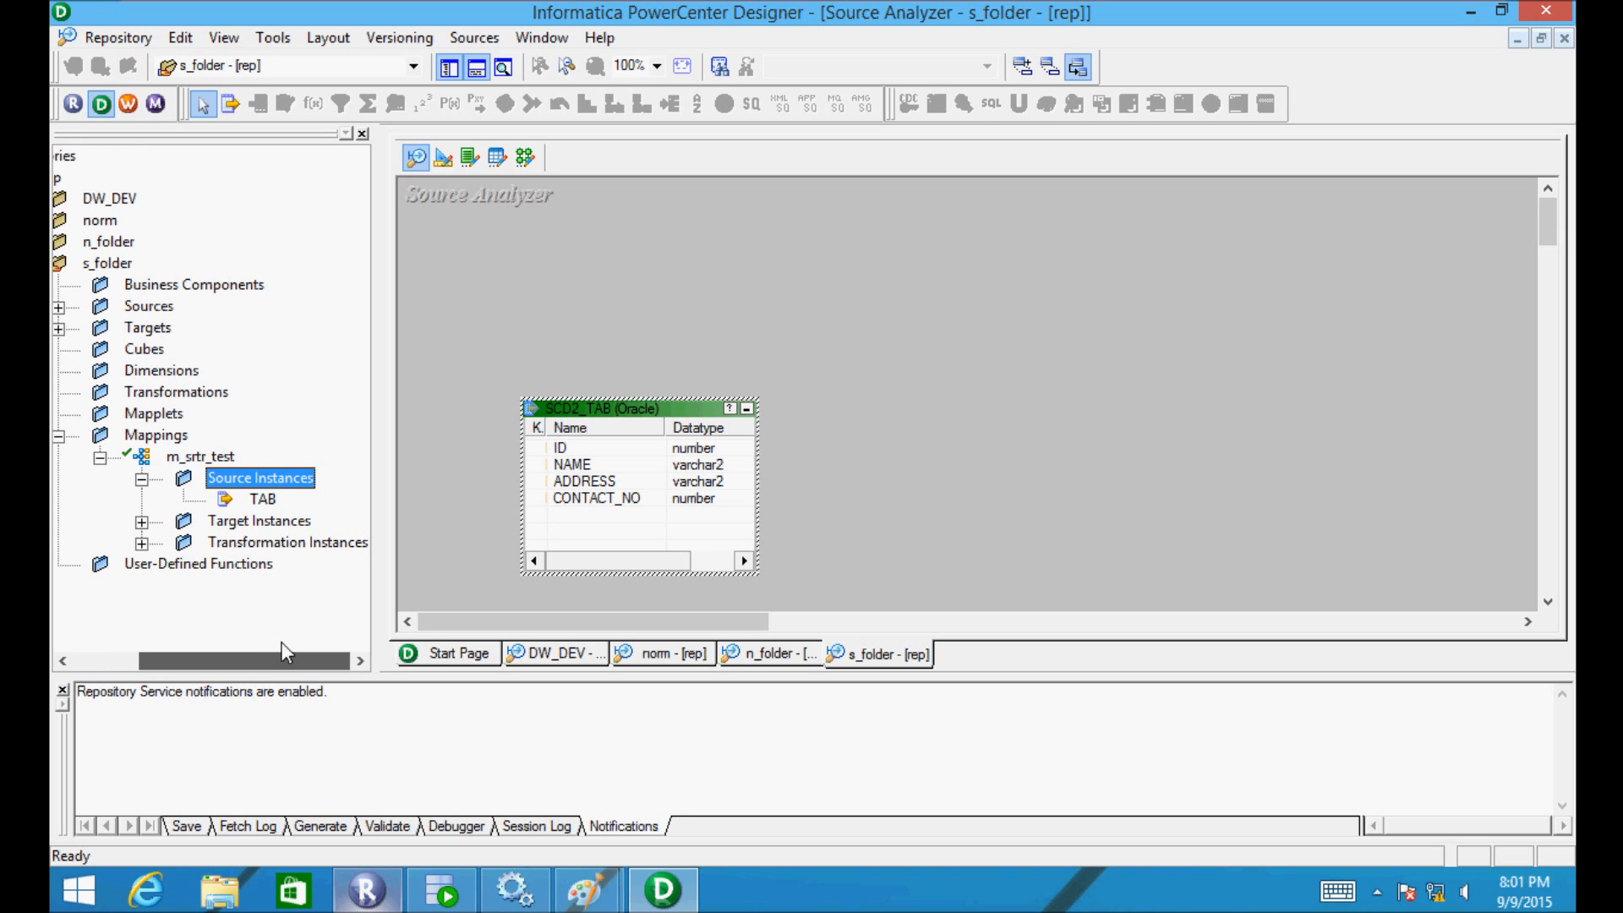
{"action": "right_click", "coordinate": [830, 273]}
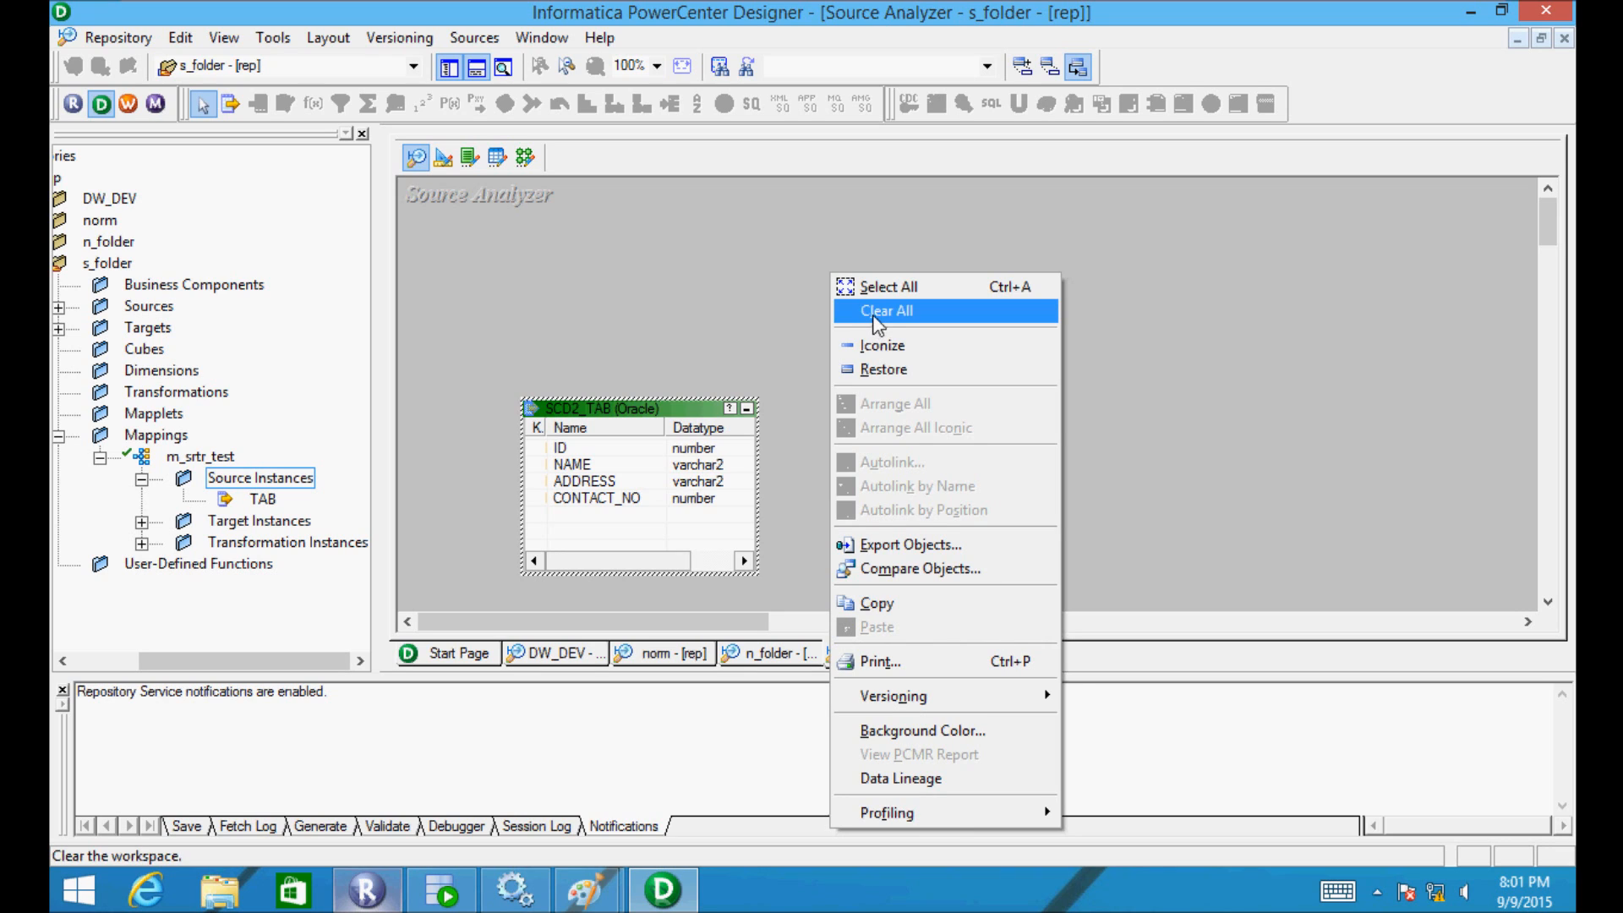
{"action": "left_click", "coordinate": [877, 312]}
- Select the TAB_TGT target instance under m_srtr_test and show the mapping in the Mapping Designer
{"action": "left_click", "coordinate": [264, 499]}
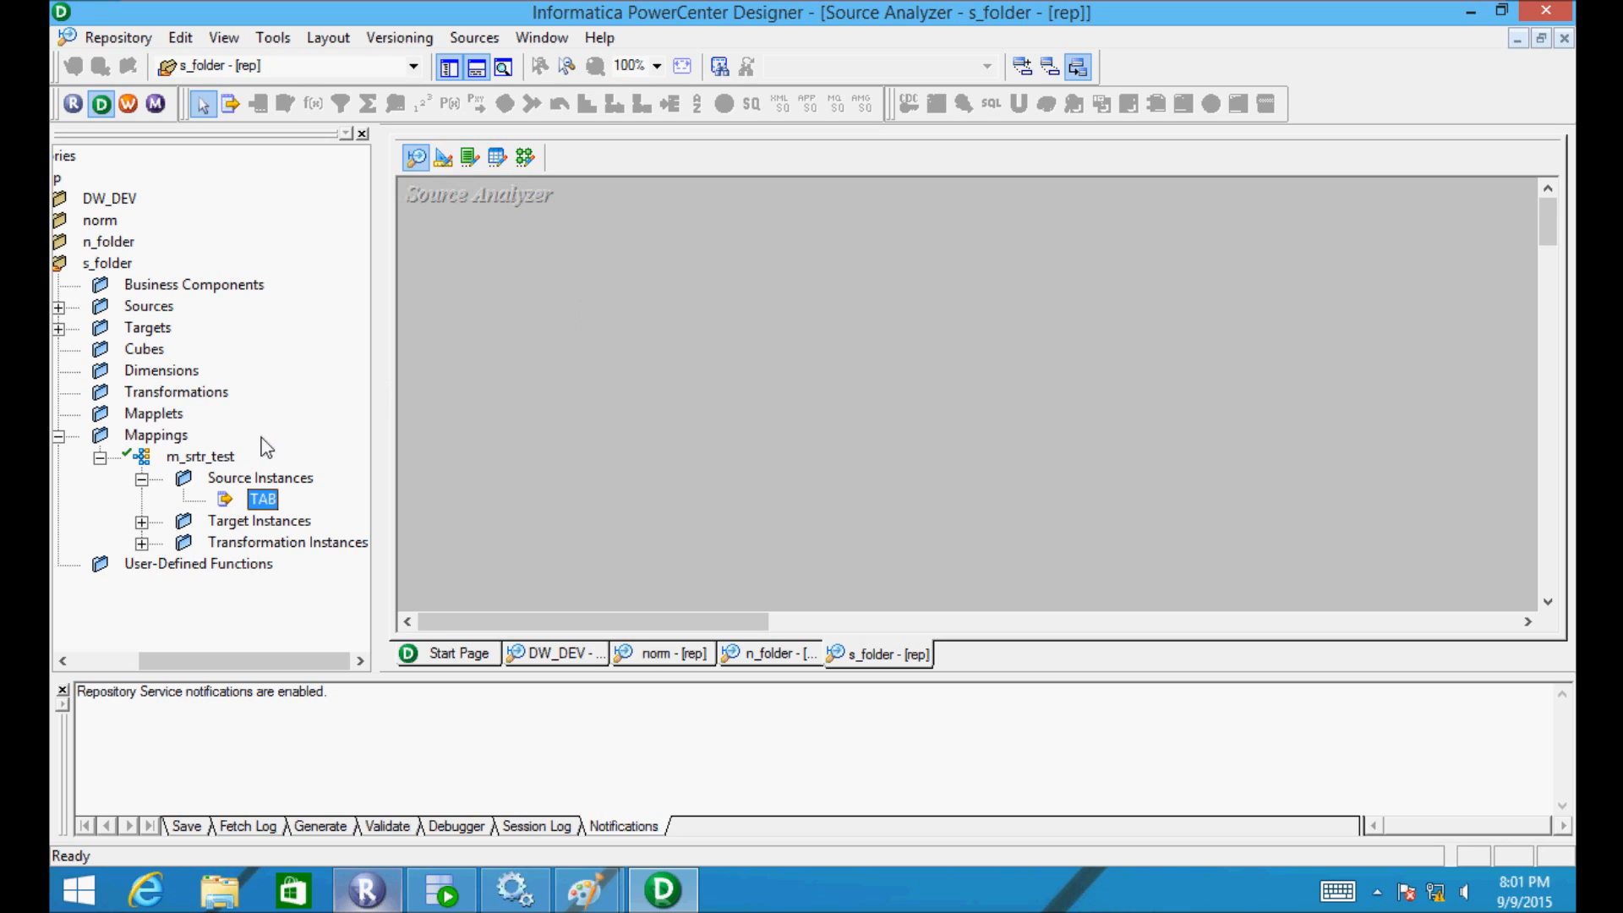
{"action": "left_click", "coordinate": [142, 522]}
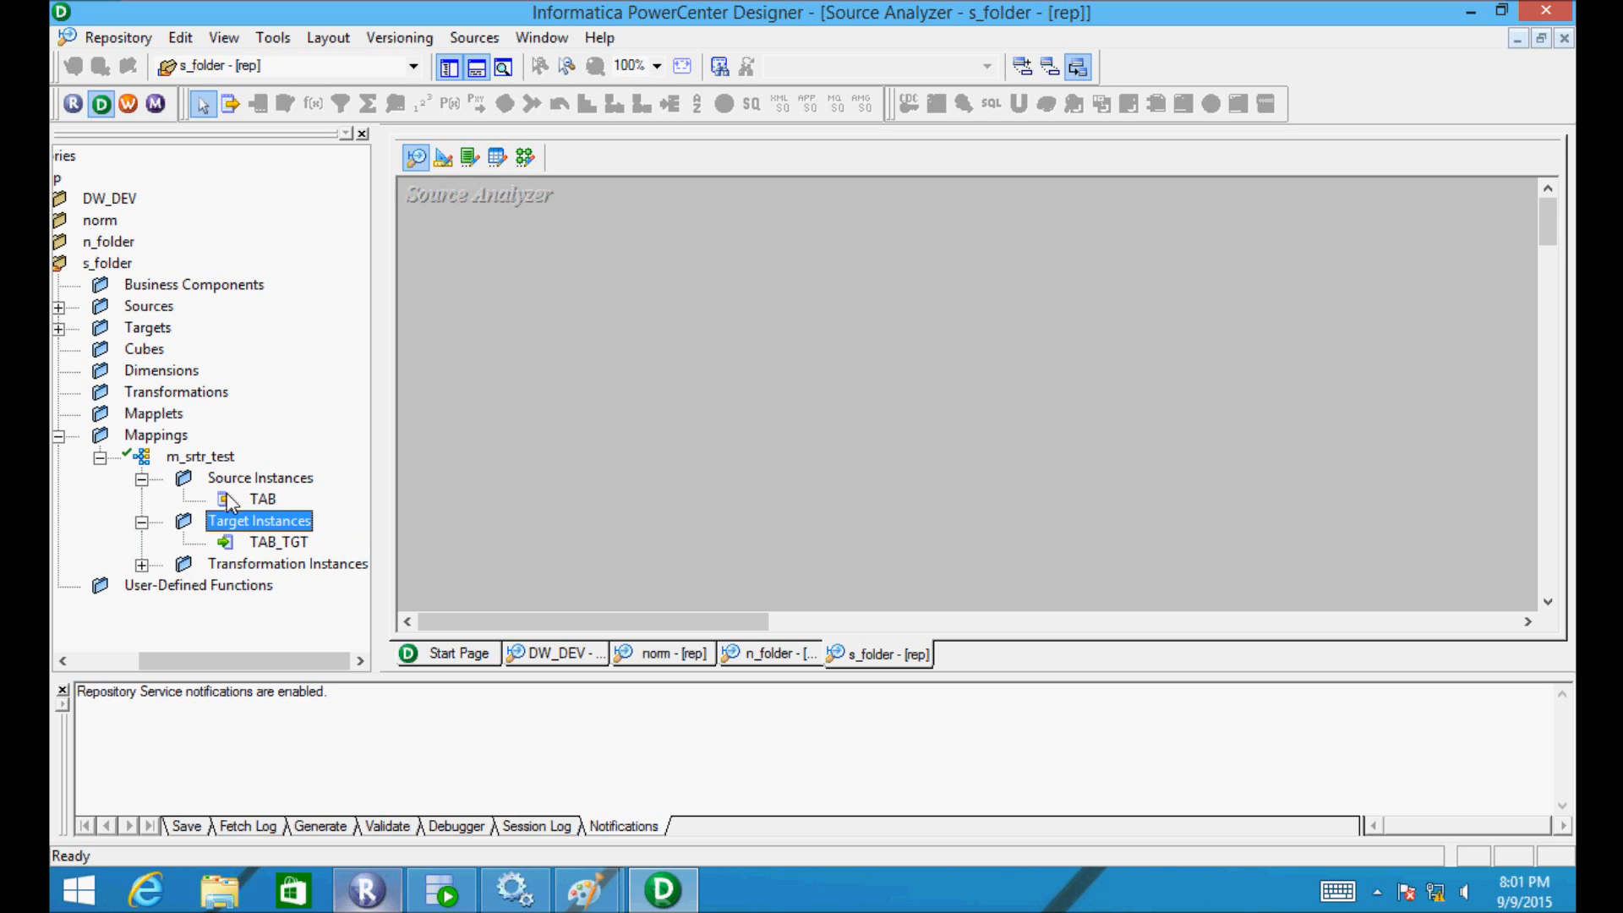
{"action": "left_click", "coordinate": [228, 500]}
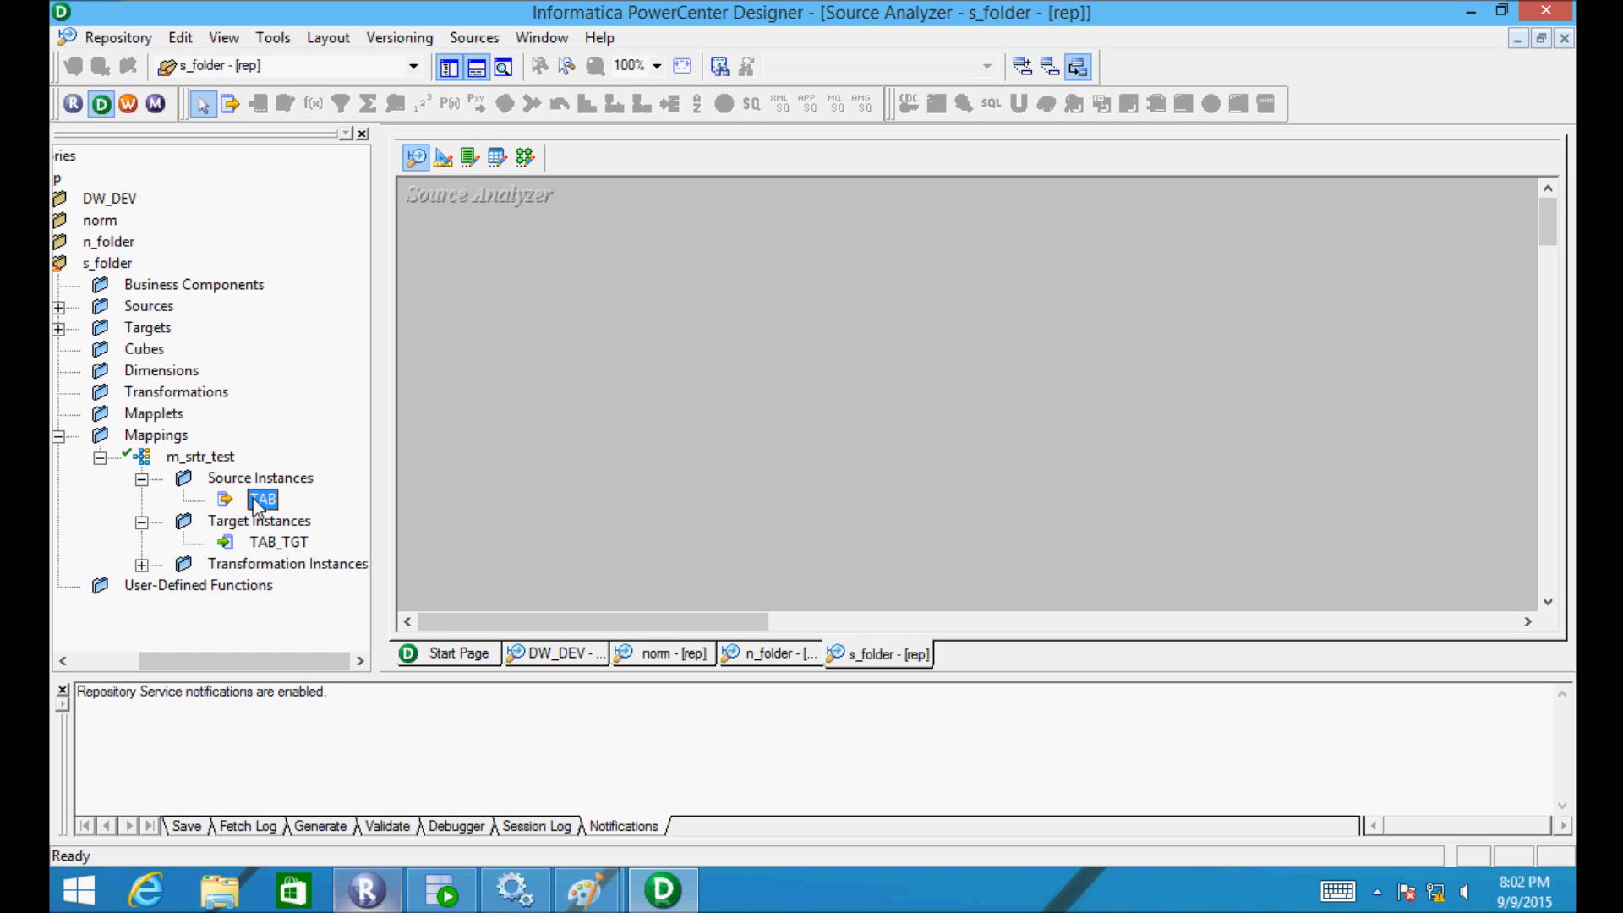
{"action": "right_click", "coordinate": [251, 505]}
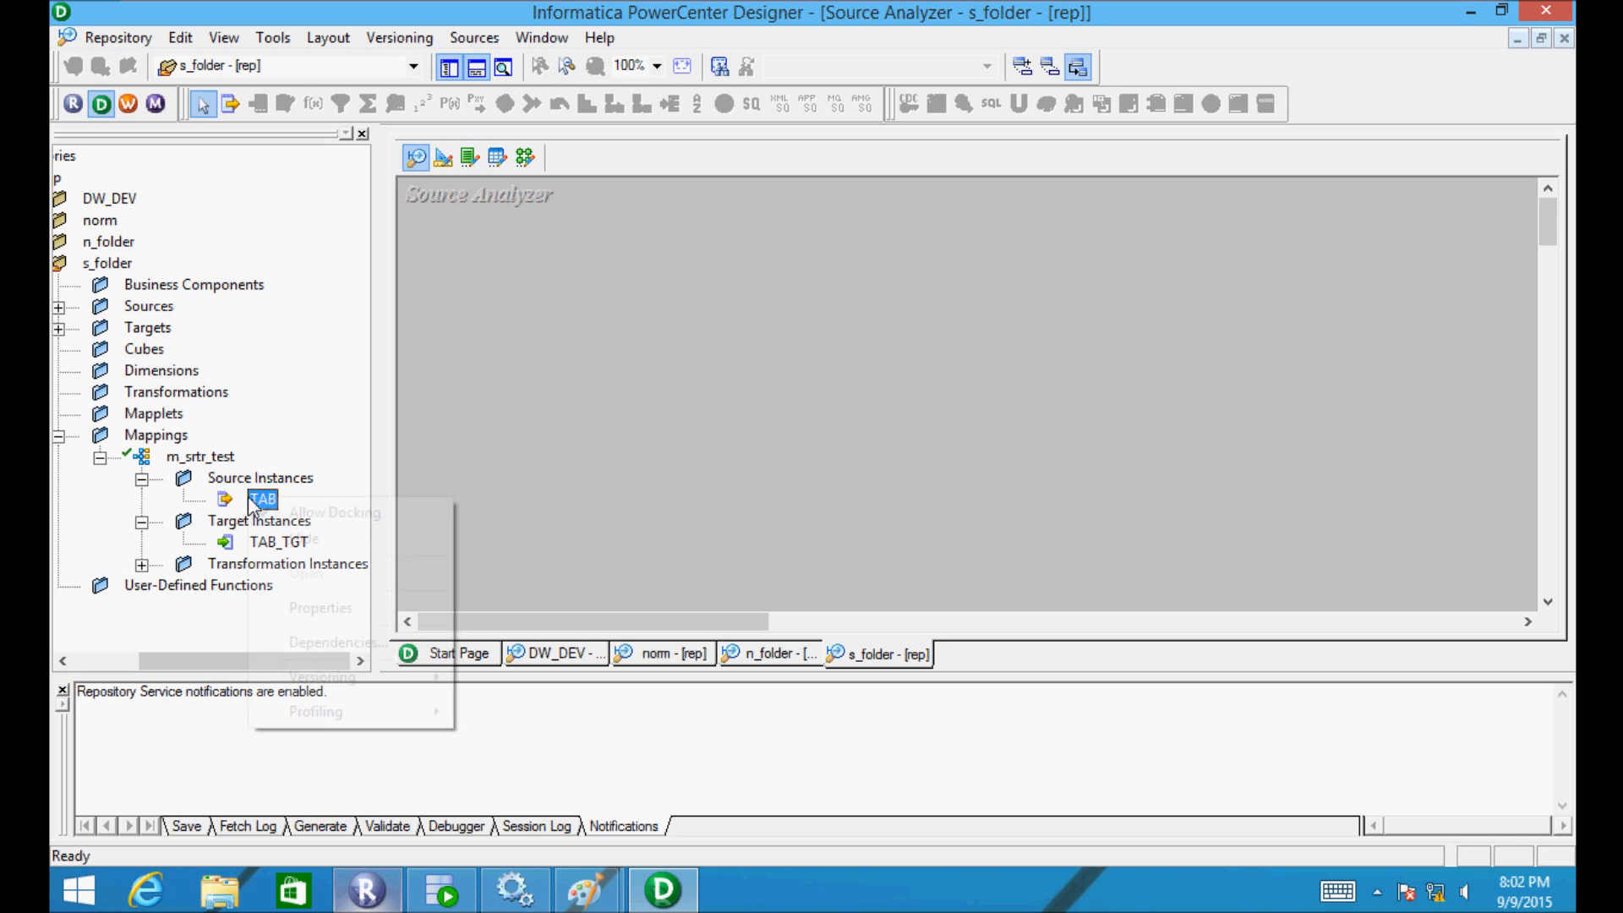
{"action": "left_click", "coordinate": [490, 452]}
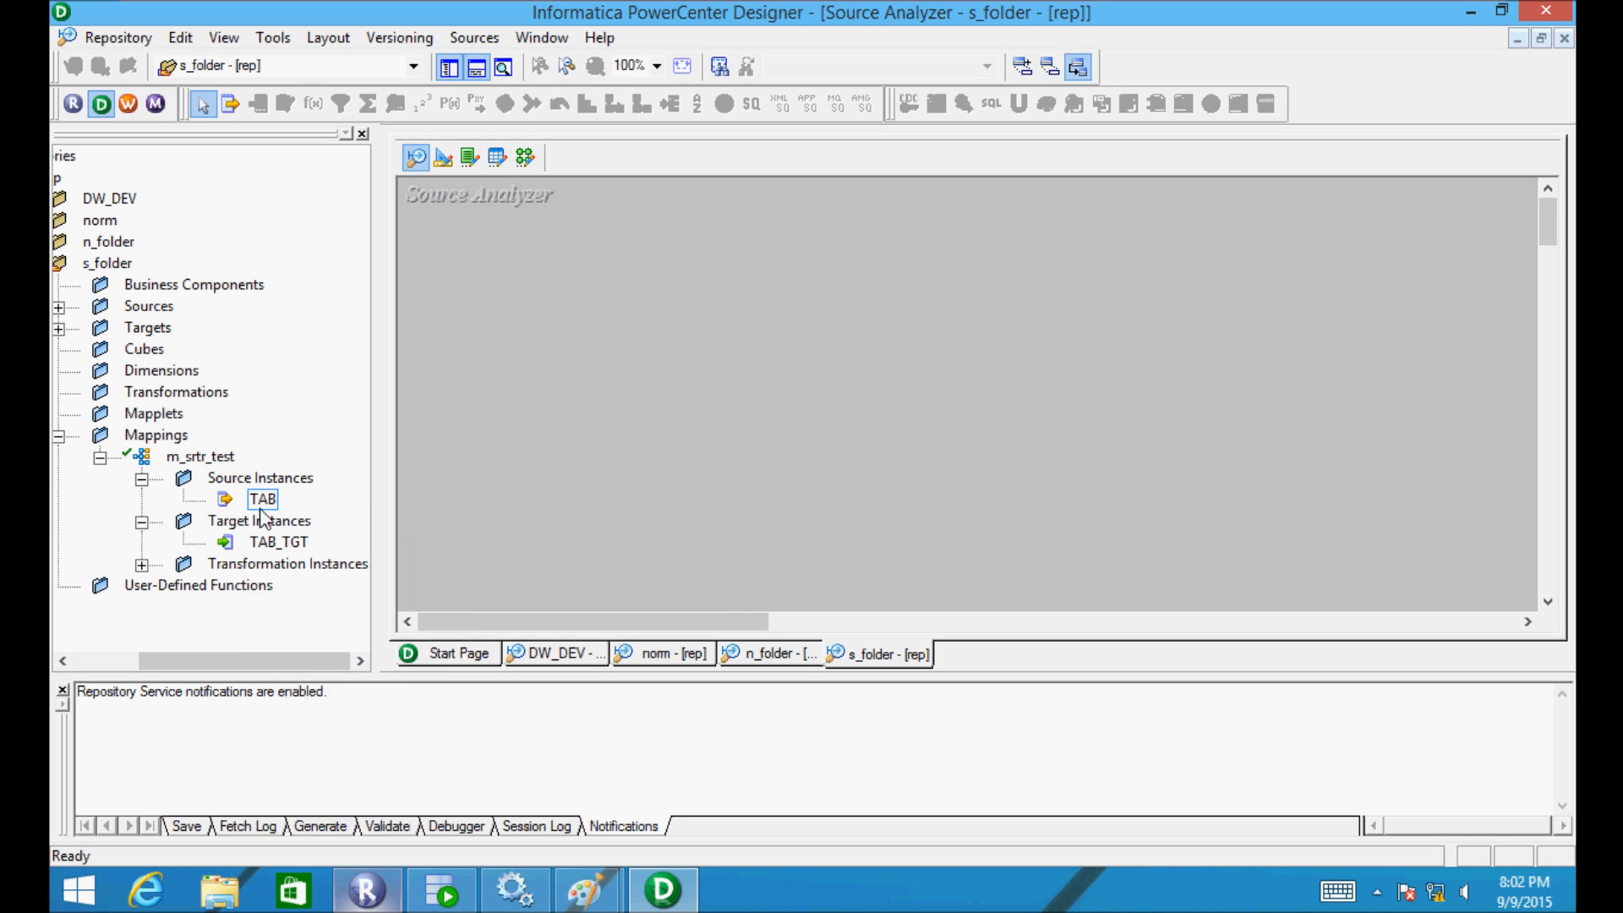
{"action": "left_click", "coordinate": [227, 502]}
{"action": "double_click", "coordinate": [227, 484]}
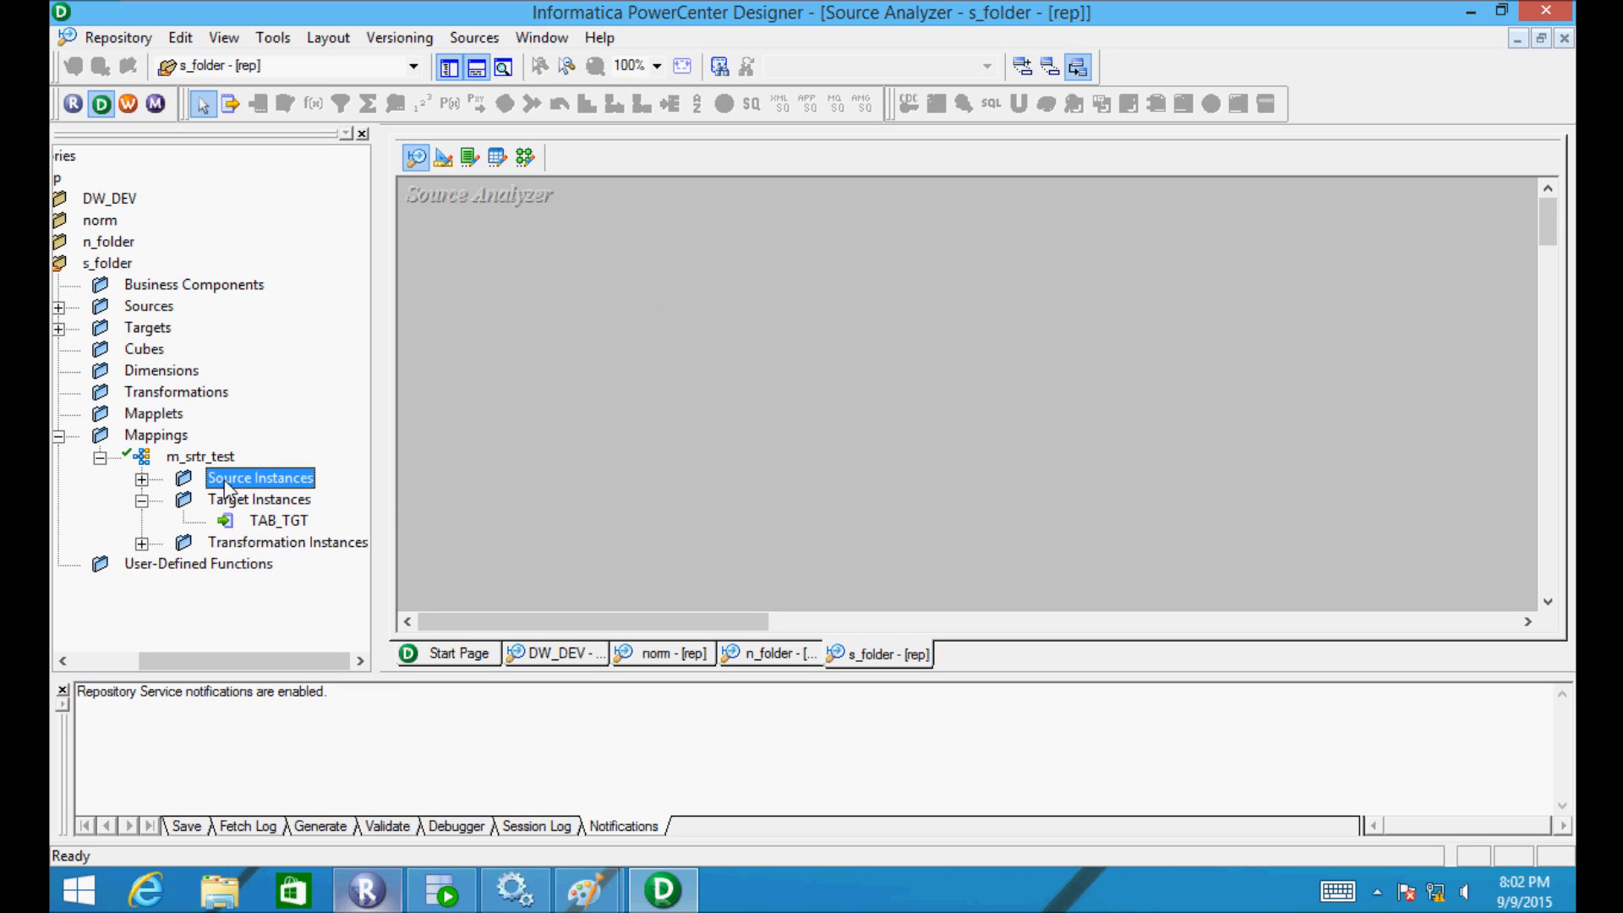
{"action": "left_click", "coordinate": [234, 520]}
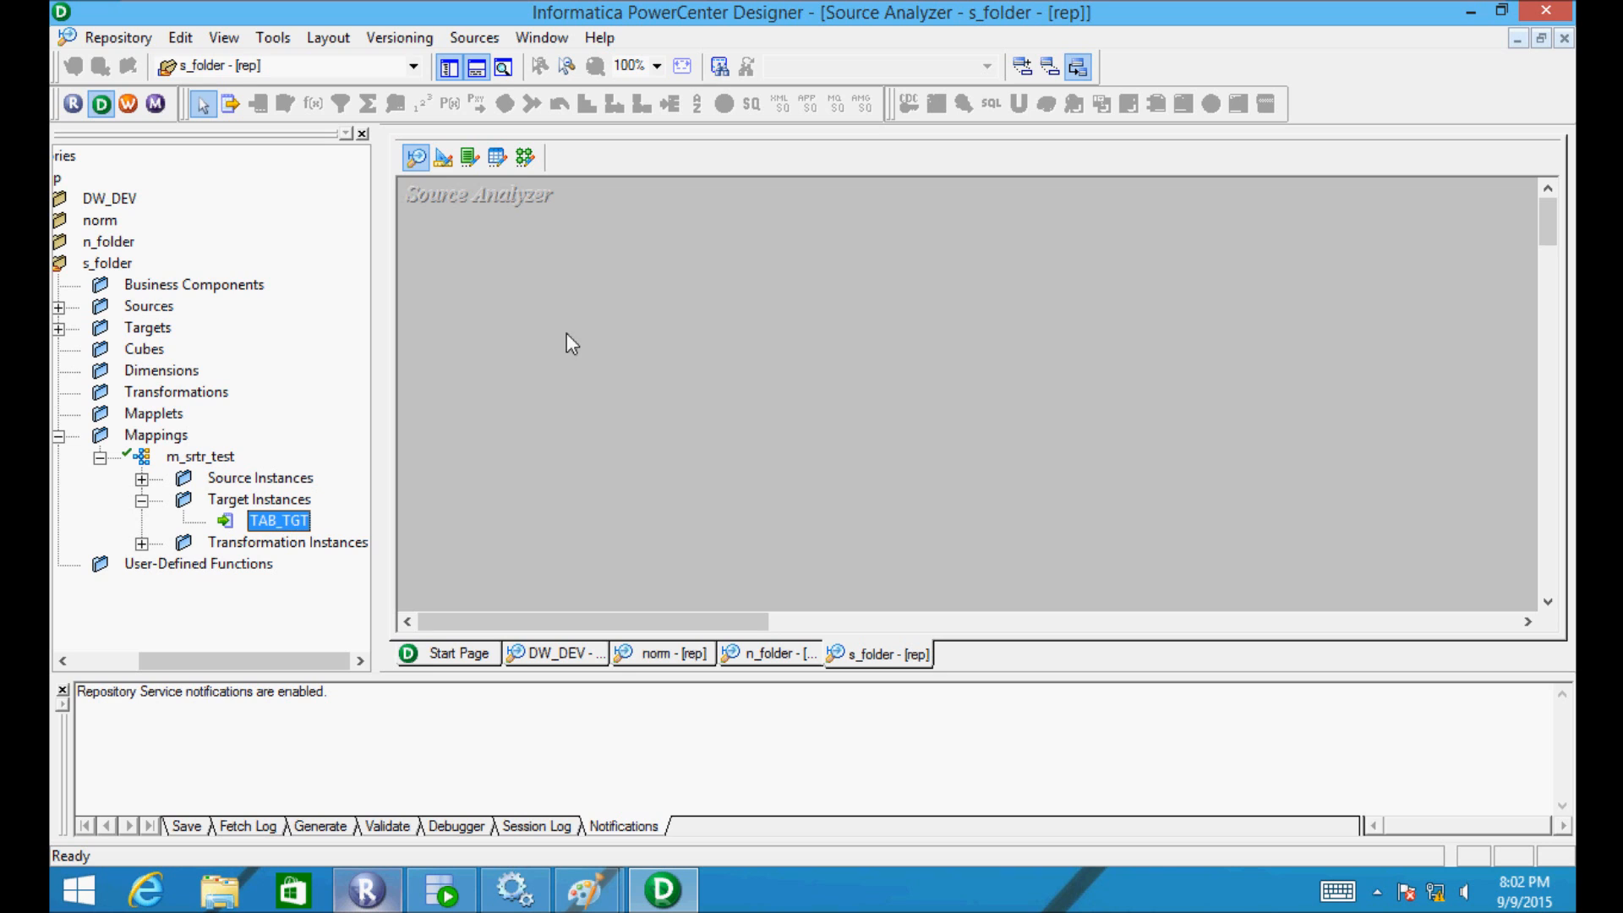
{"action": "left_click", "coordinate": [522, 165]}
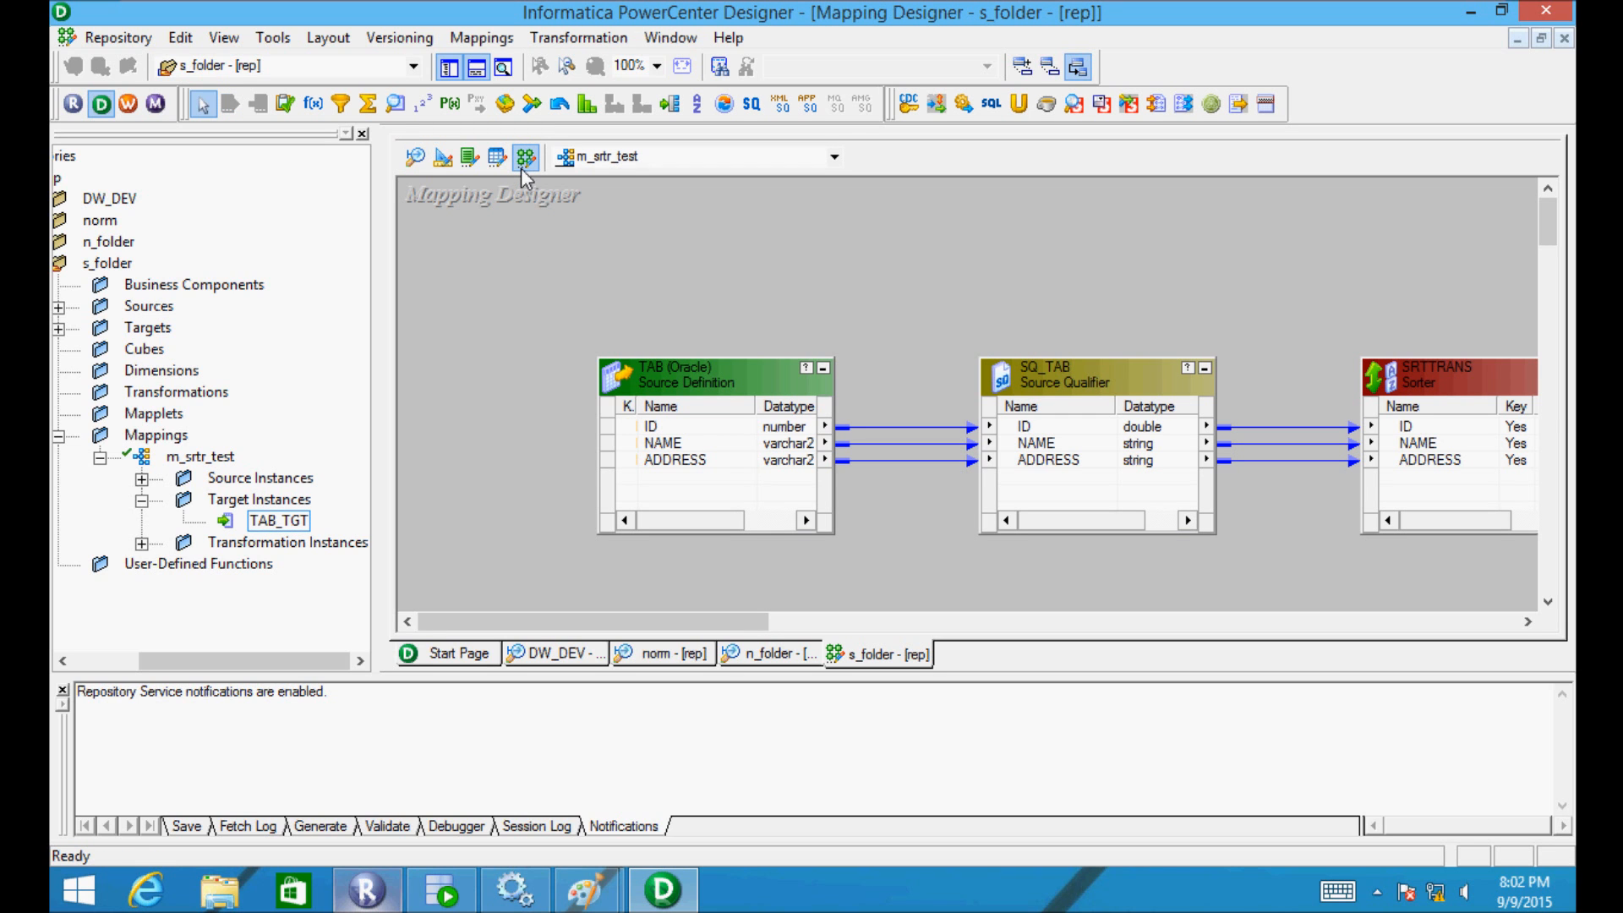
- Inspect the TAB source's ports in its properties dialog, then close it
{"action": "double_click", "coordinate": [663, 370]}
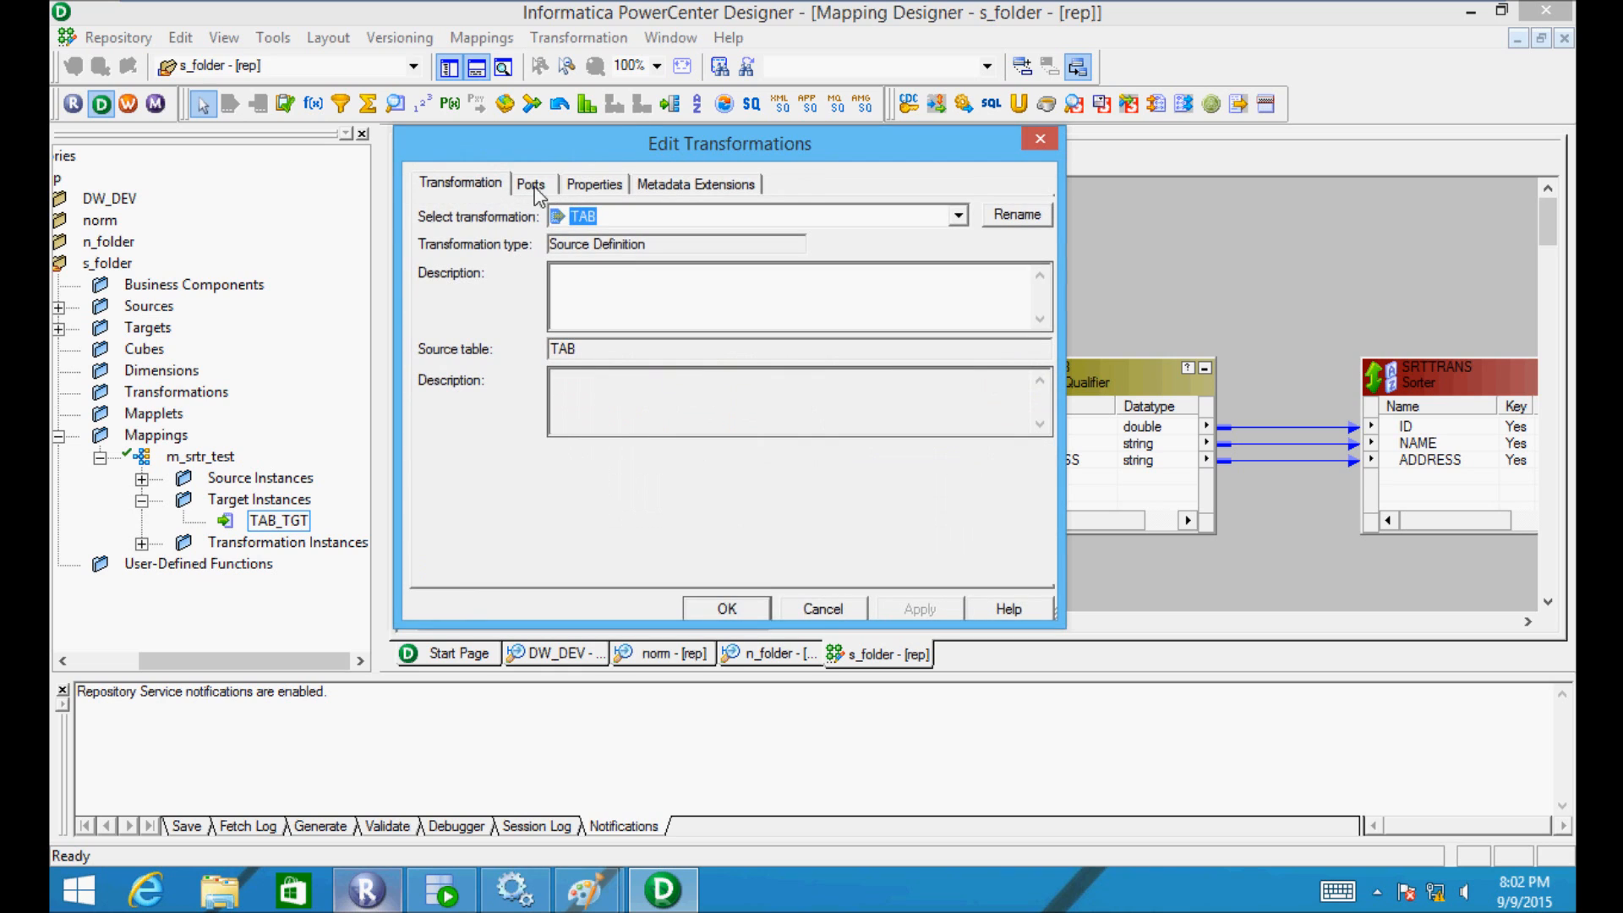
{"action": "left_click", "coordinate": [528, 186]}
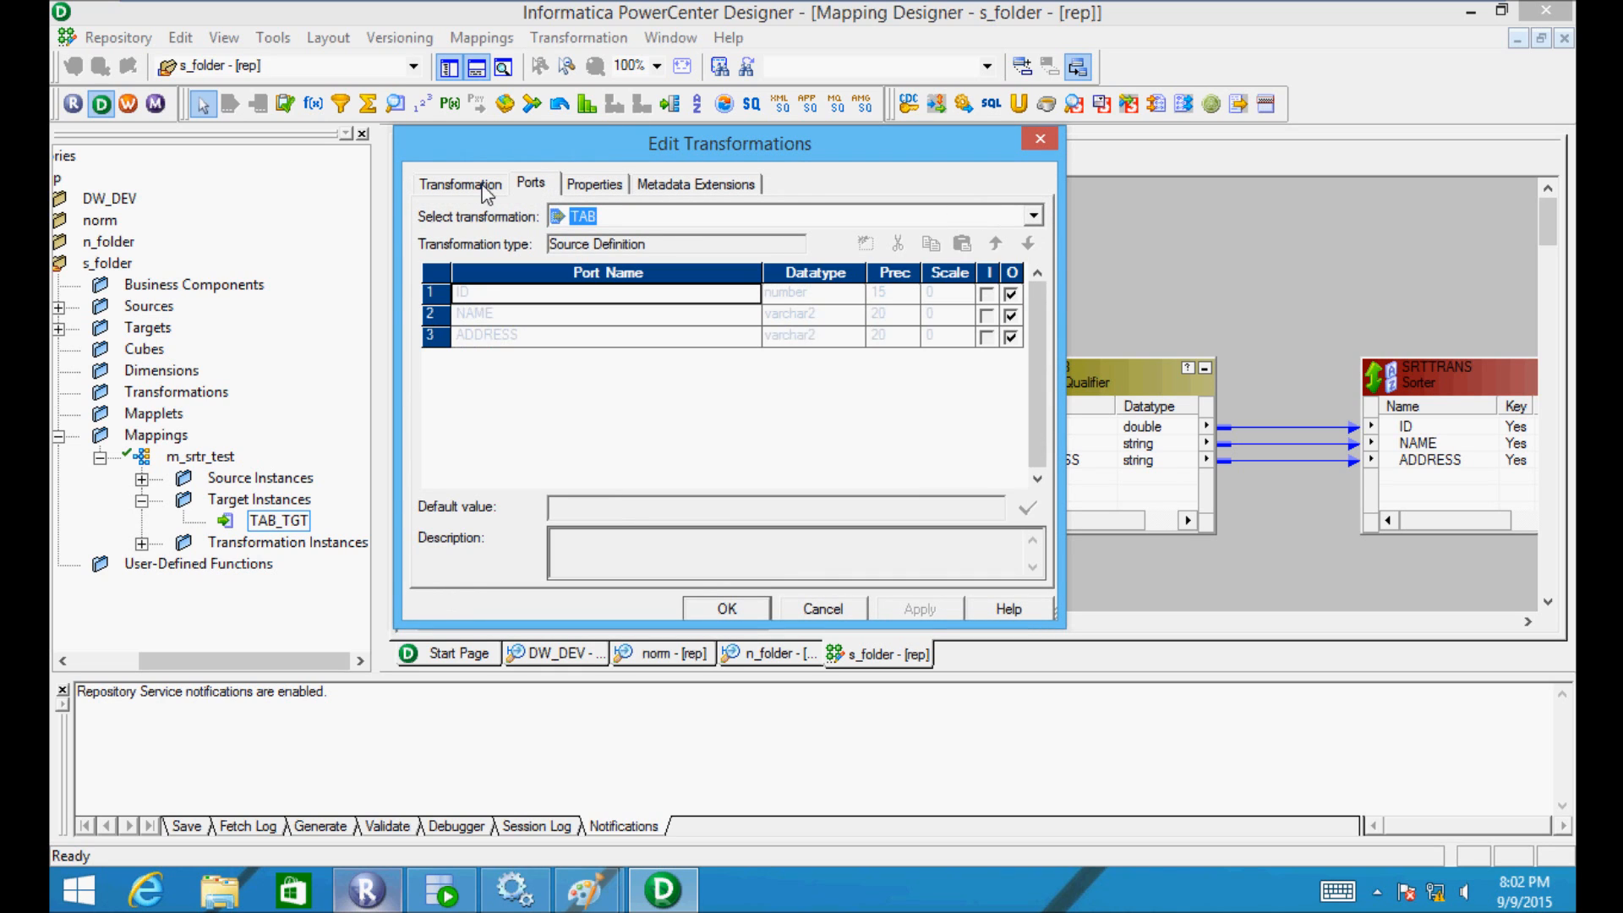
{"action": "left_click", "coordinate": [484, 186]}
{"action": "left_click", "coordinate": [747, 605]}
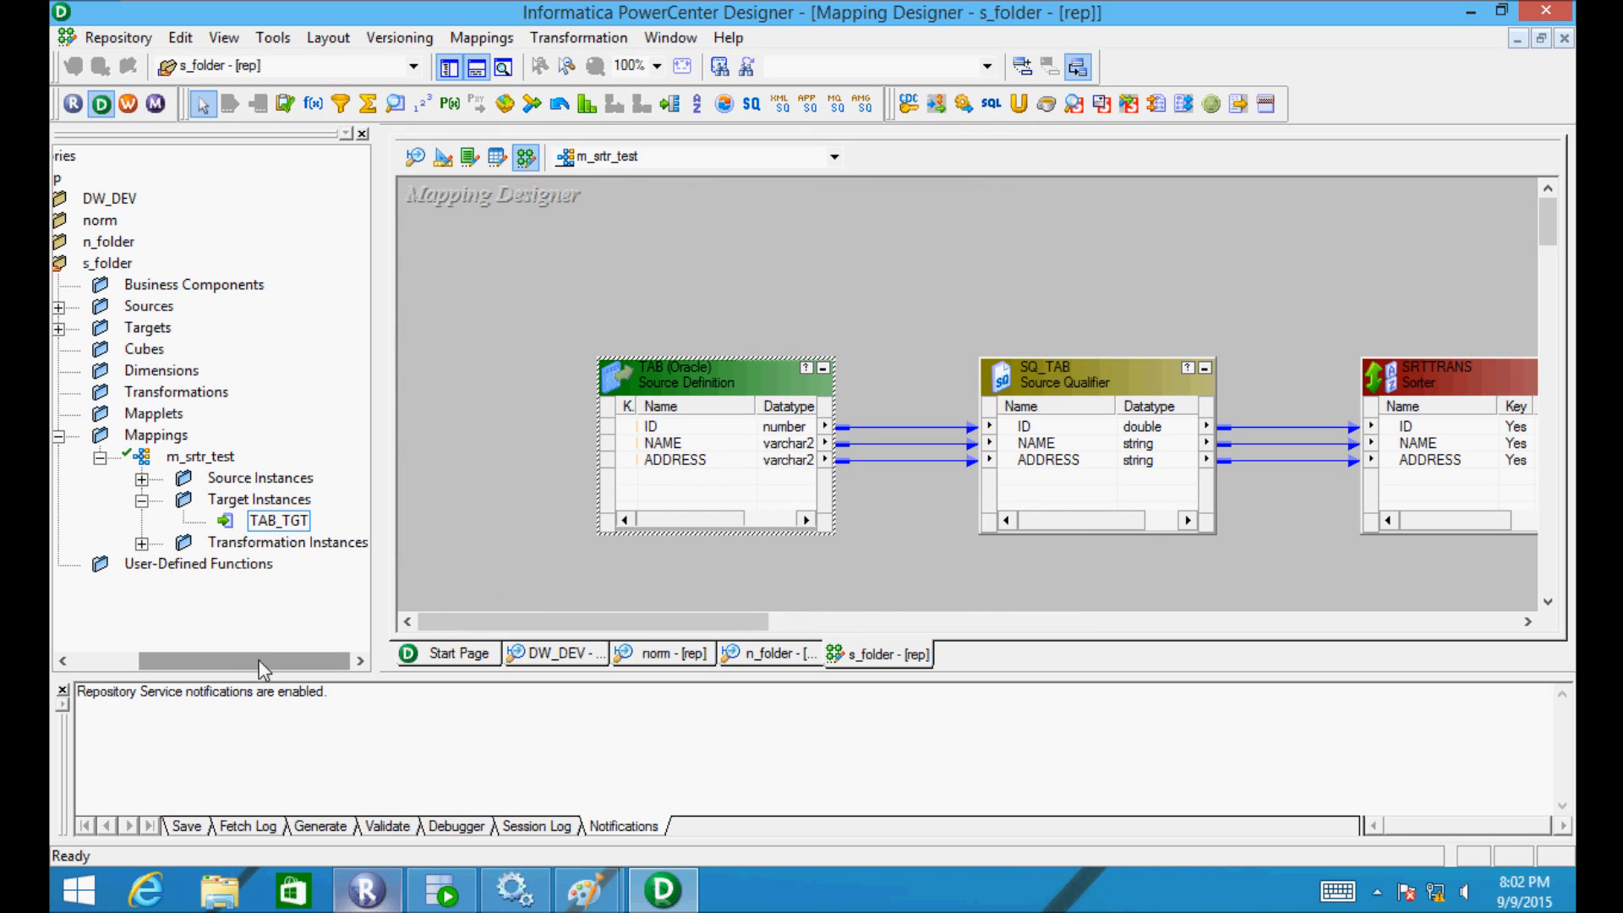
- Expand s_folder > Sources > hr to reveal TAB and return to the Source Analyzer
{"action": "left_click_drag", "start_coordinate": [259, 659], "coordinate": [179, 642]}
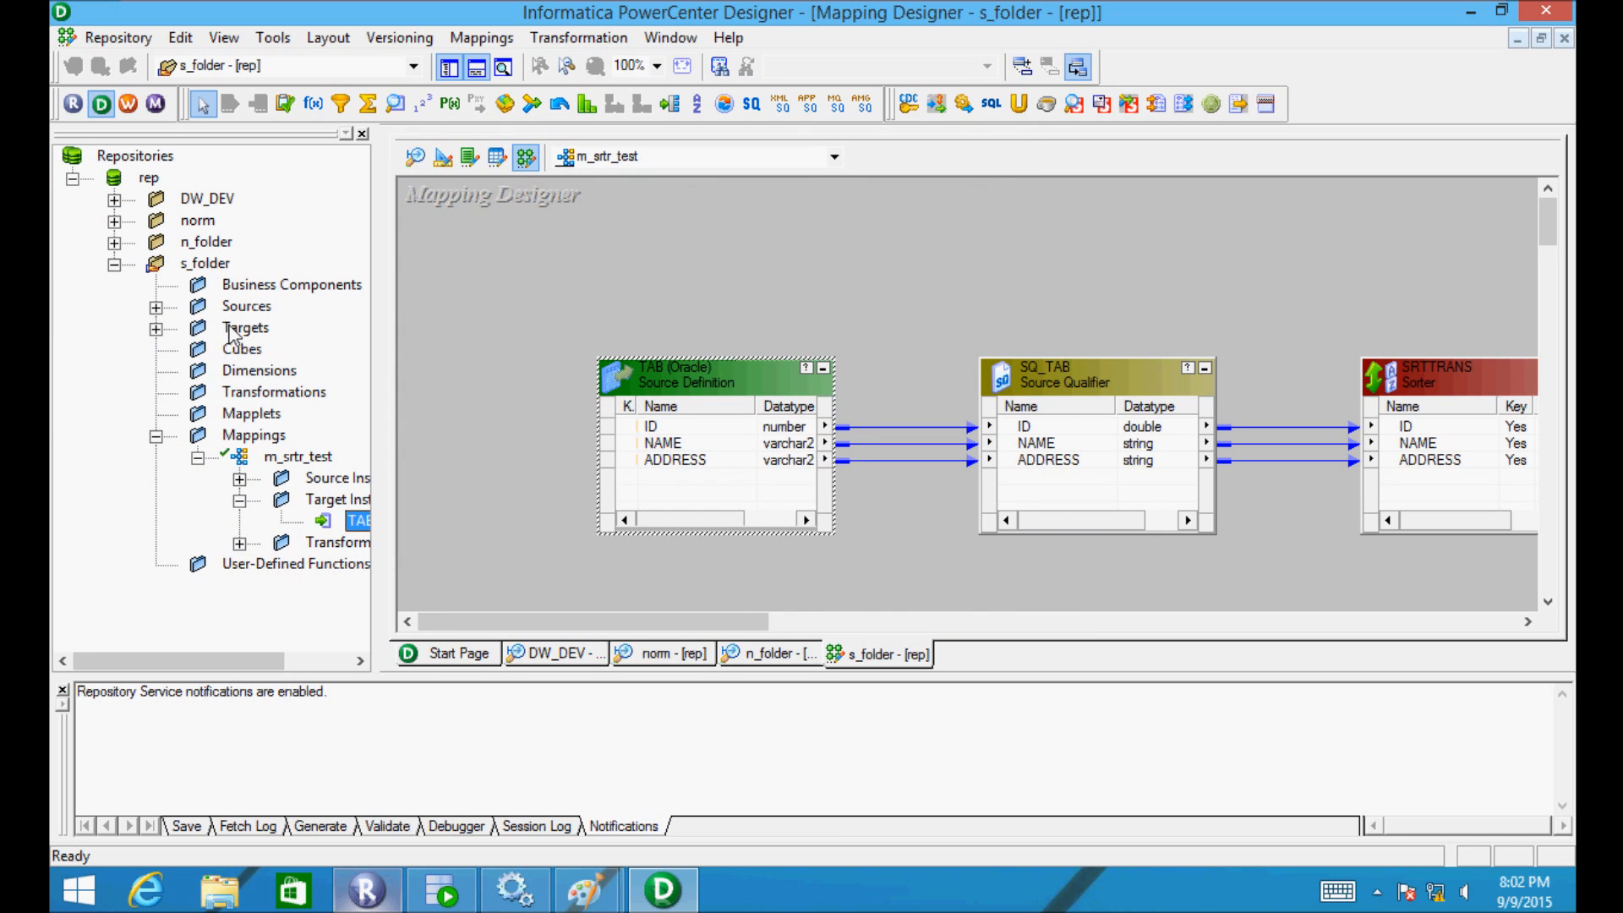
{"action": "double_click", "coordinate": [194, 268]}
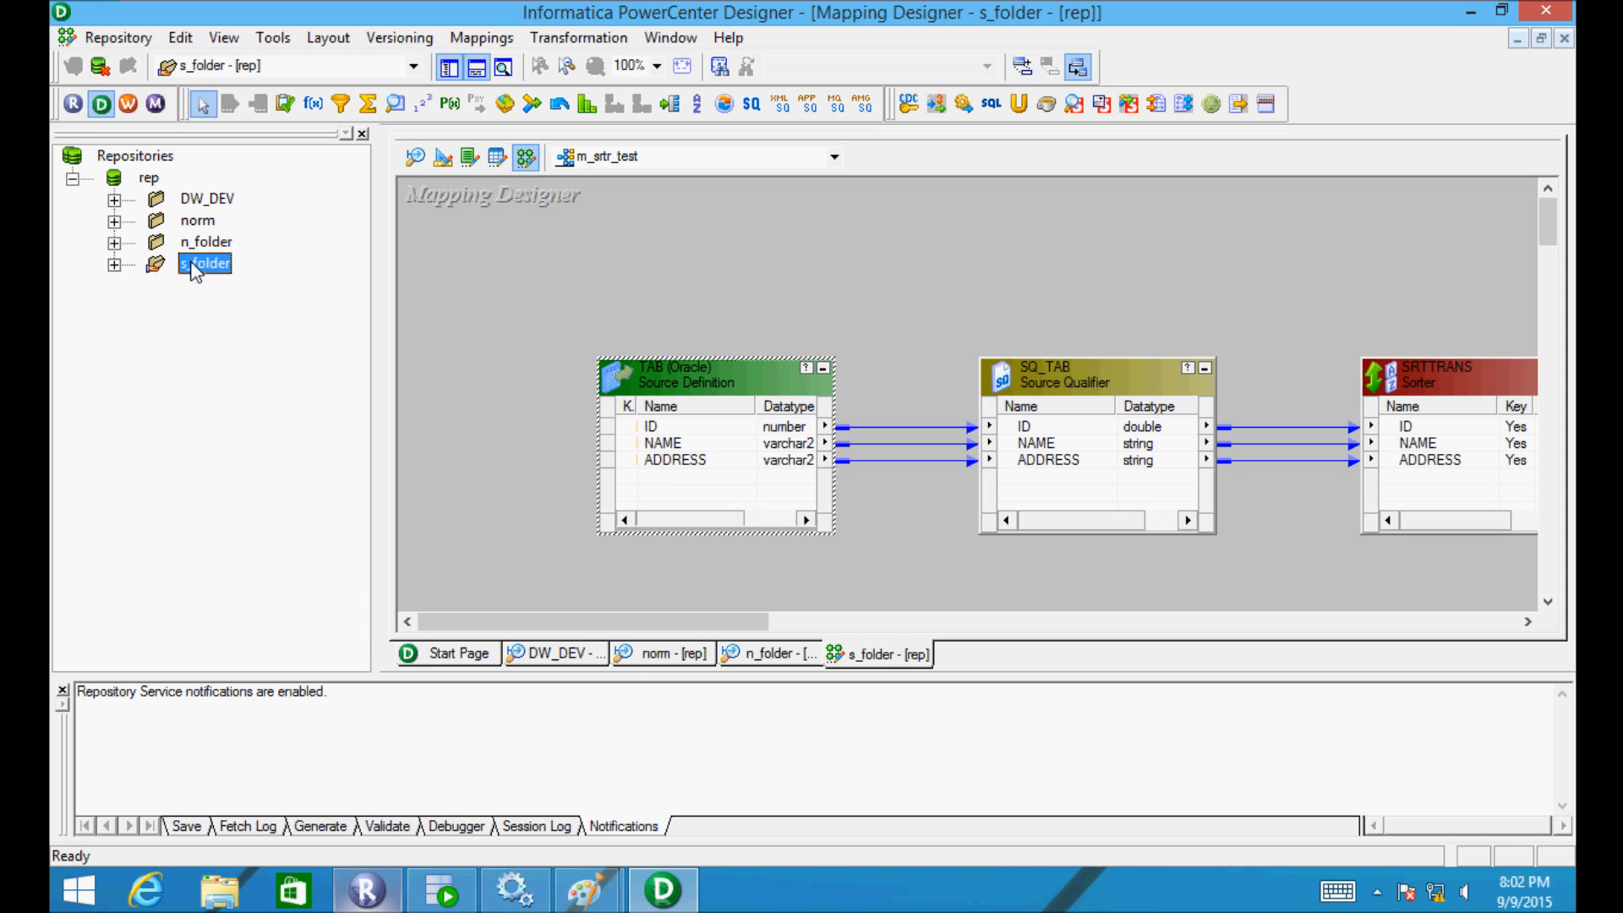
{"action": "double_click", "coordinate": [193, 265]}
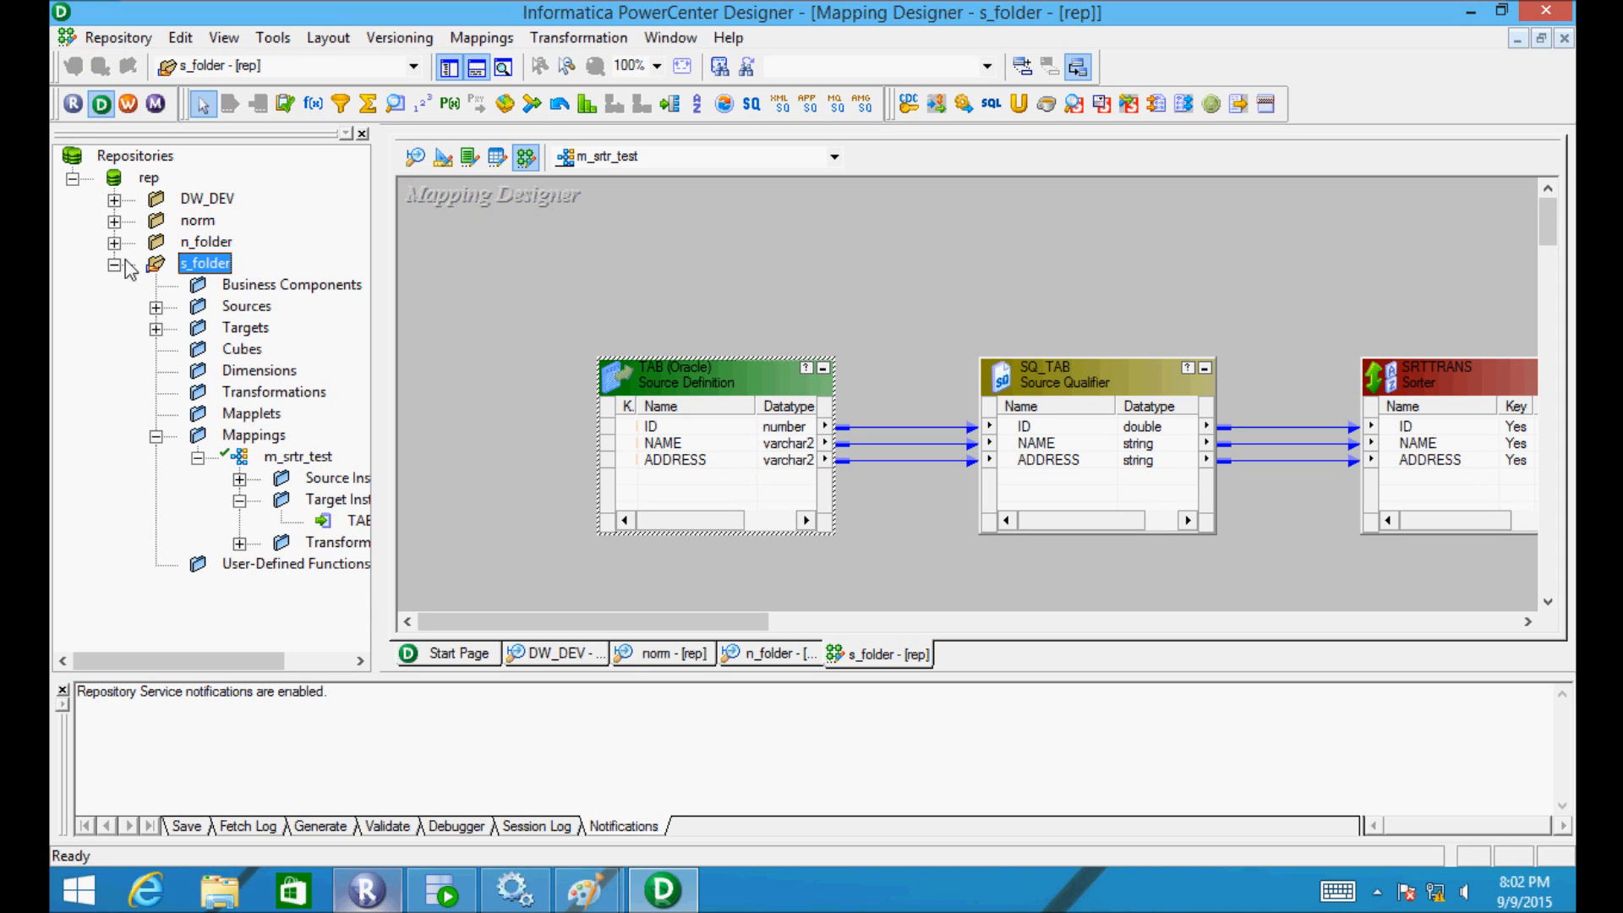
{"action": "double_click", "coordinate": [177, 307]}
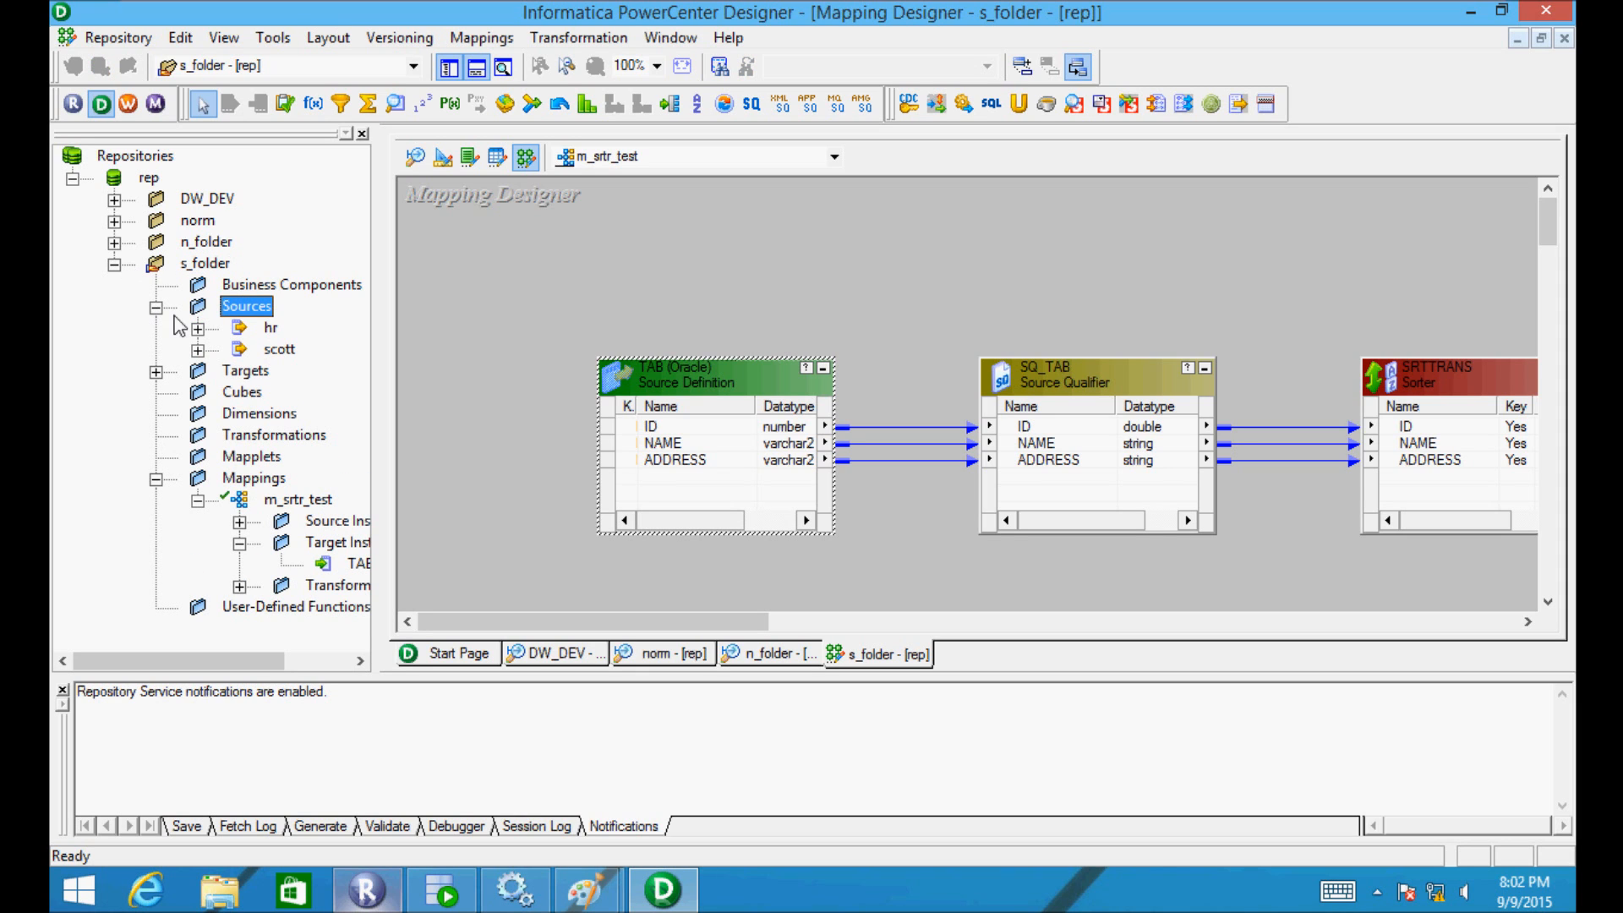
{"action": "left_click", "coordinate": [198, 328]}
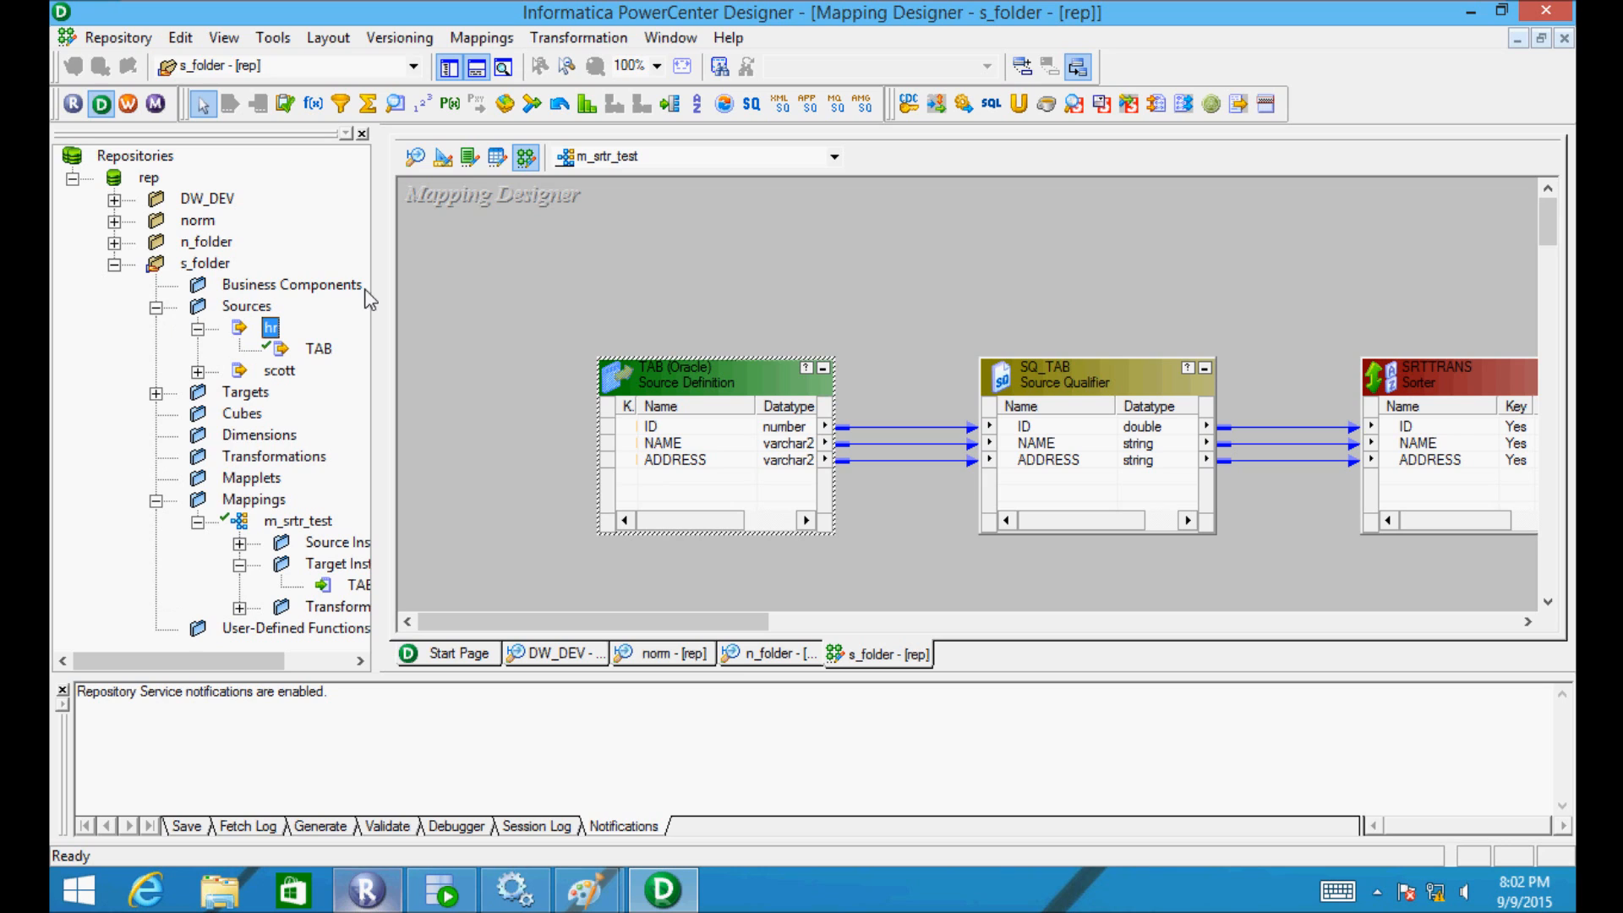
{"action": "left_click", "coordinate": [435, 157]}
{"action": "left_click", "coordinate": [415, 157]}
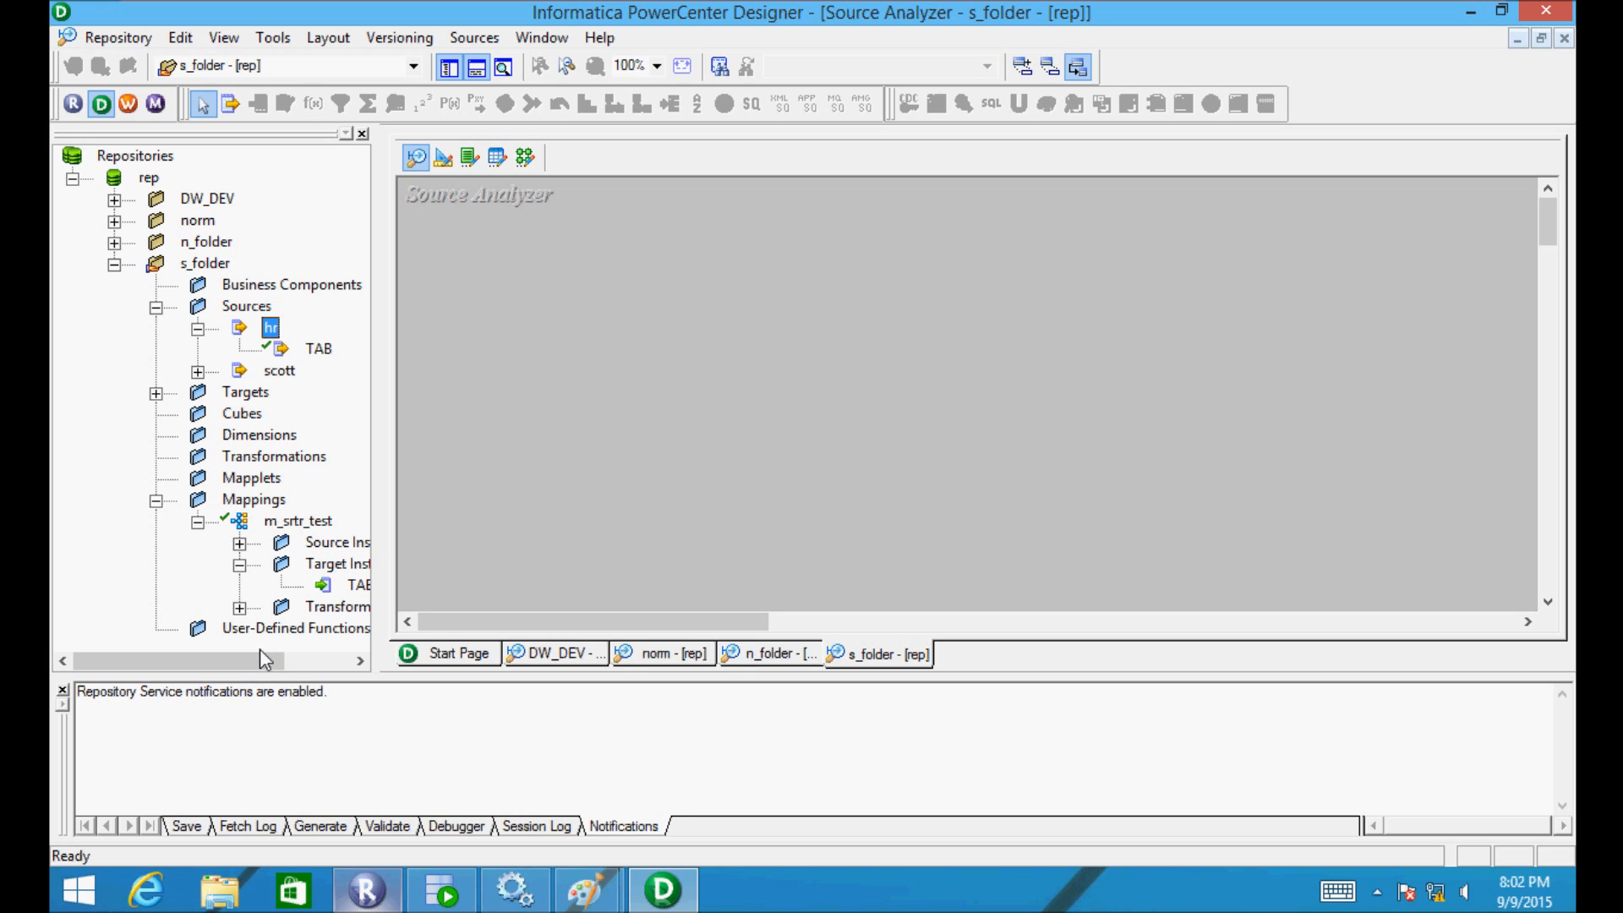
- Select TAB under m_srtr_test's source instances, then collapse the Mappings group
{"action": "left_click_drag", "start_coordinate": [260, 650], "coordinate": [299, 657]}
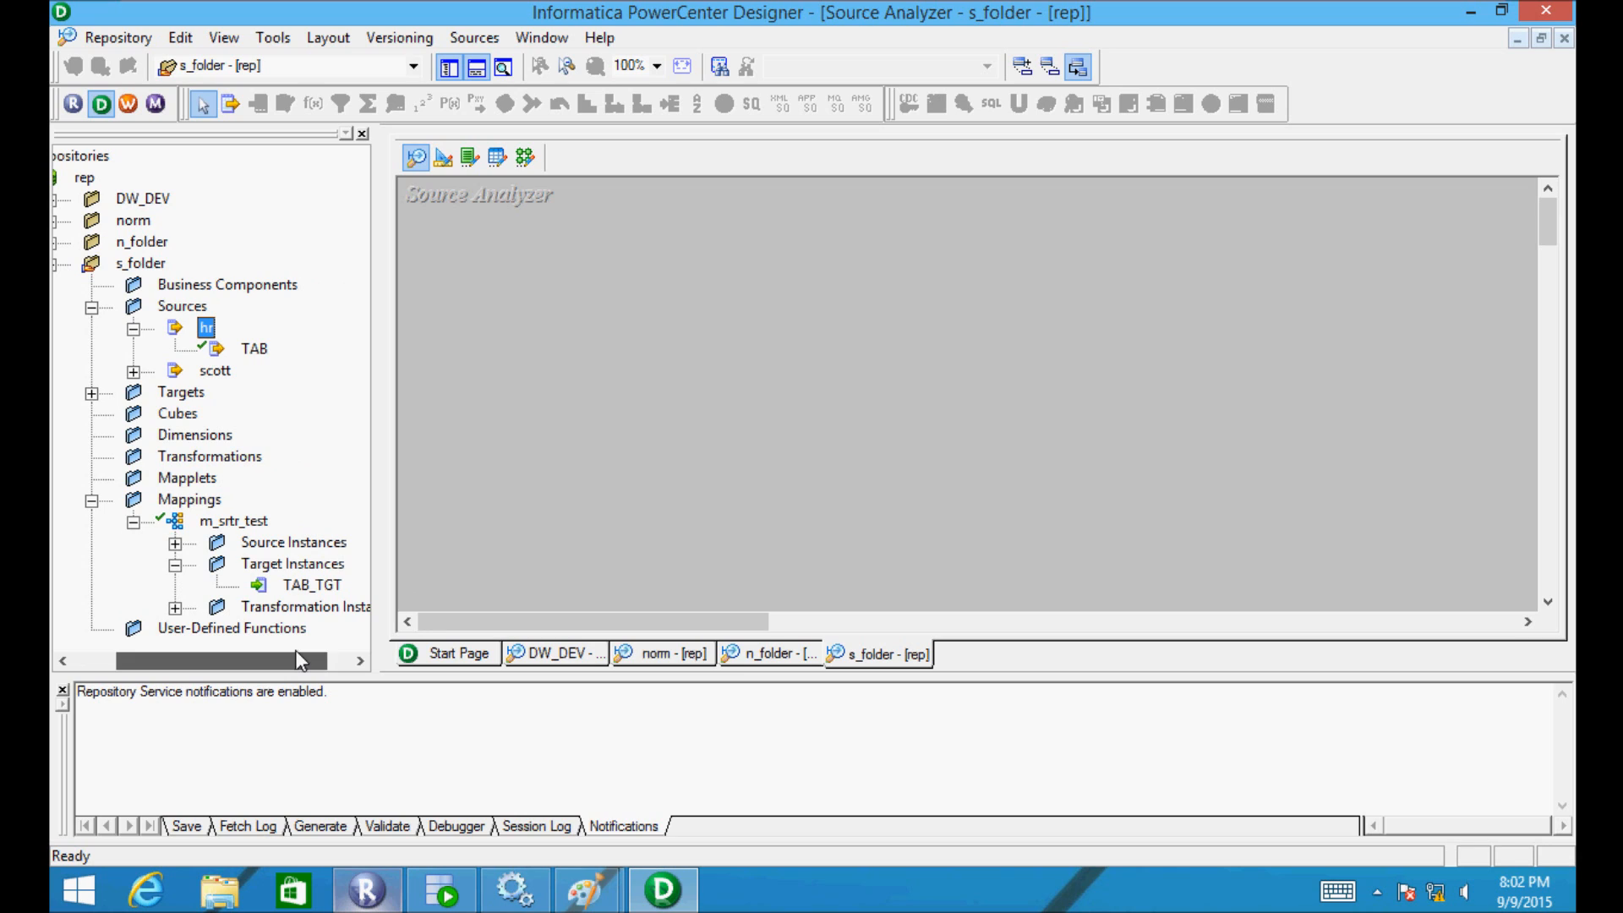
{"action": "left_click", "coordinate": [175, 543]}
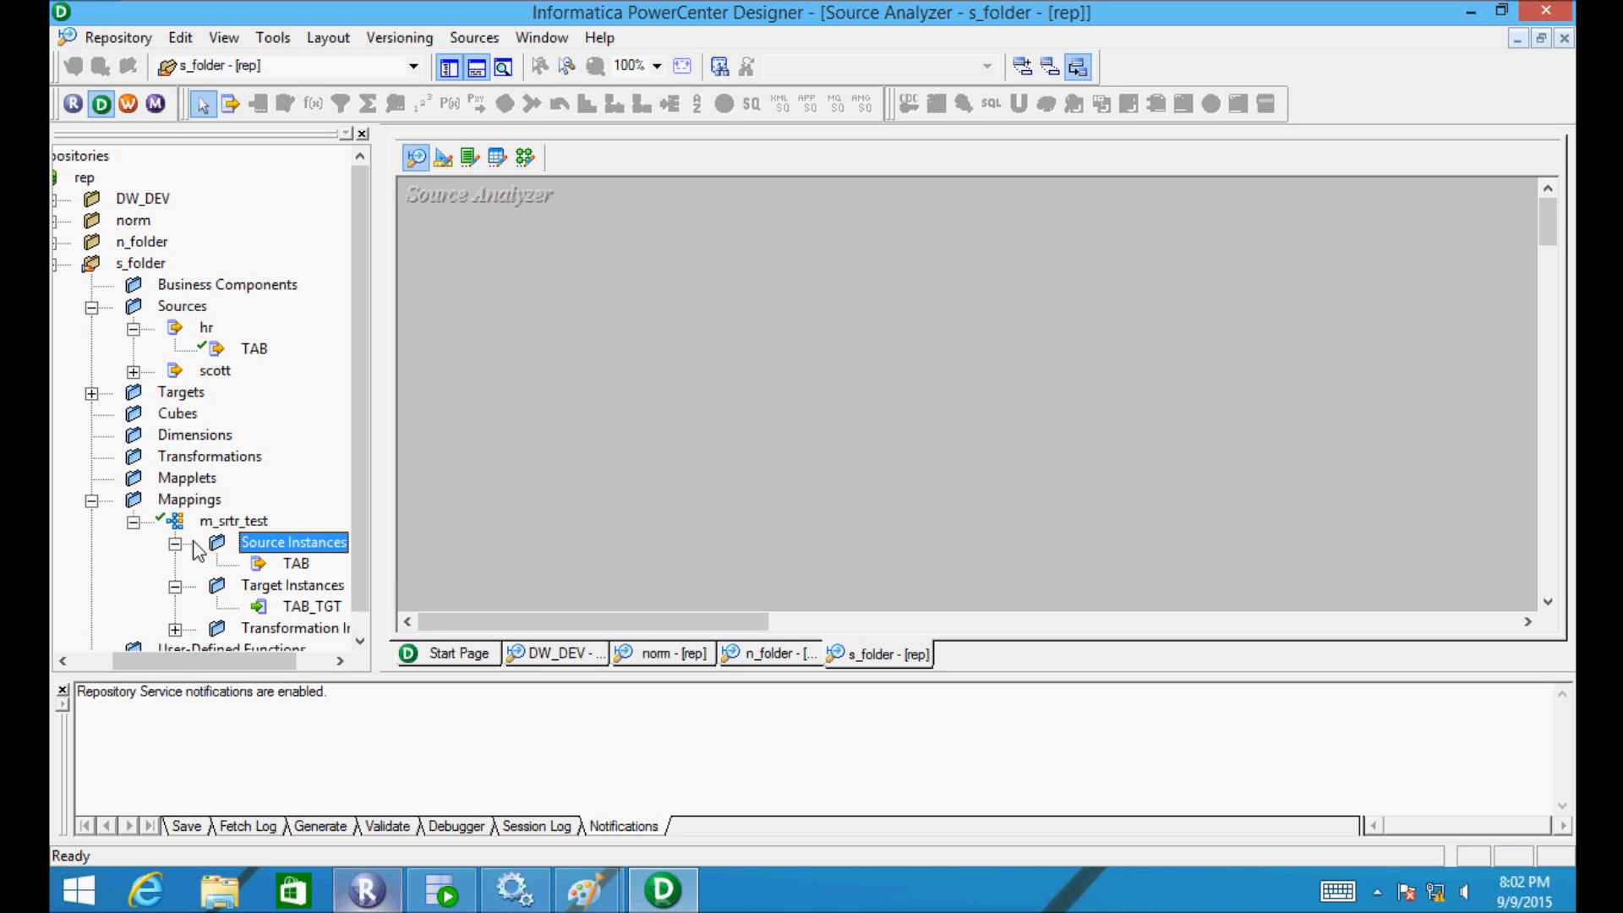
{"action": "left_click", "coordinate": [271, 562]}
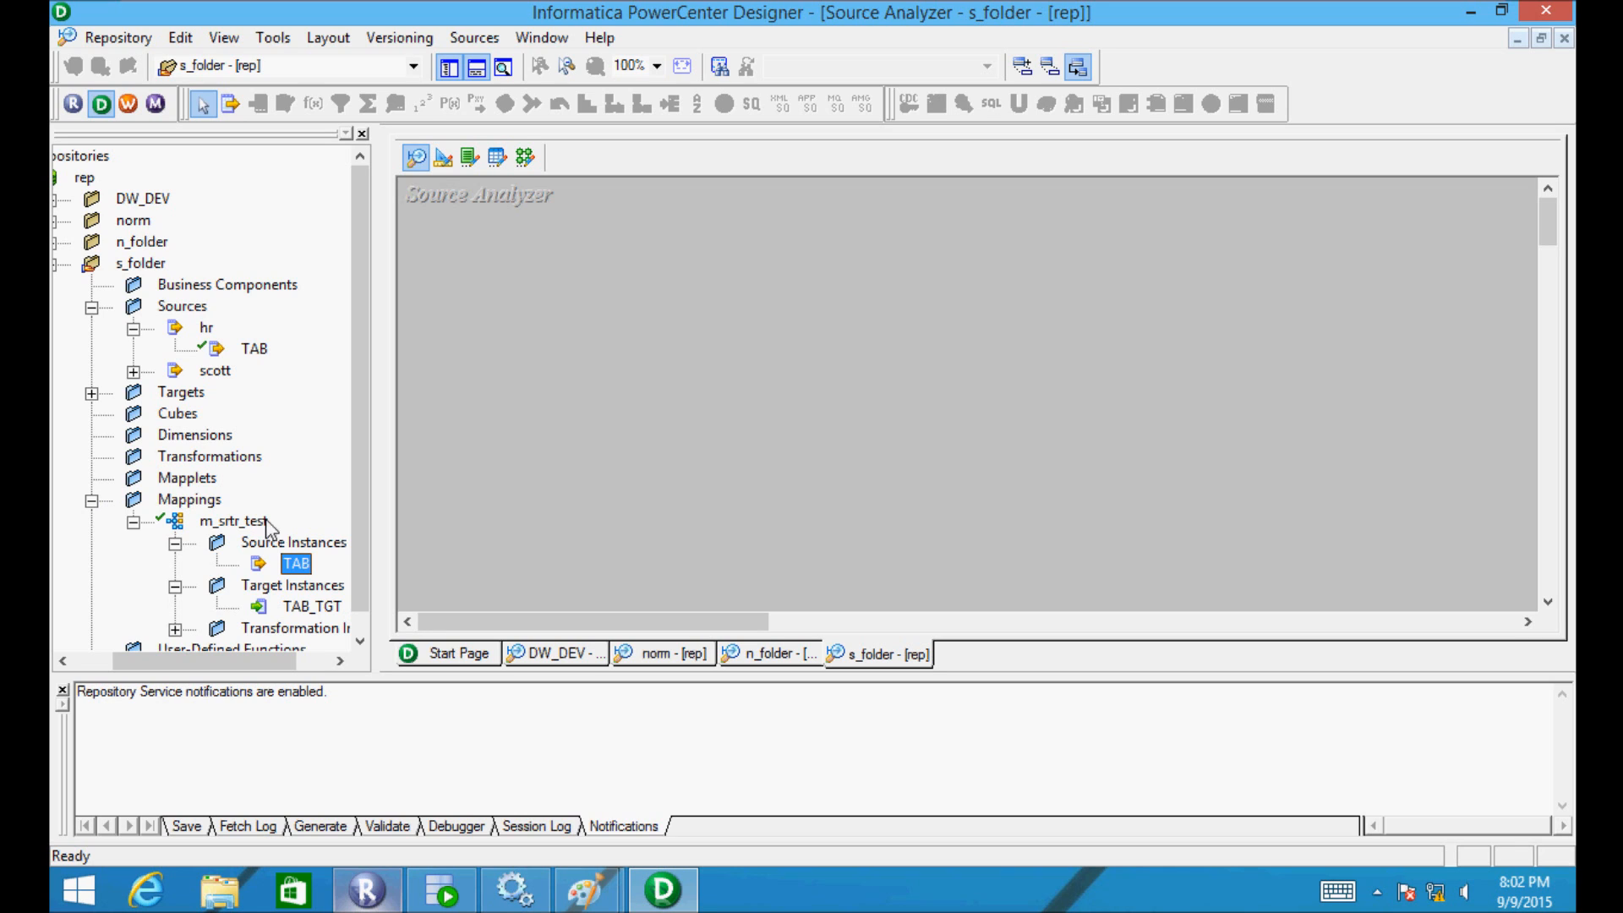
{"action": "left_click", "coordinate": [91, 500]}
- Place hr.TAB in the Source Analyzer, add a NEWFIELD xmltype column after ADDRESS, and make ID the primary key
{"action": "left_click_drag", "start_coordinate": [315, 348], "coordinate": [514, 252]}
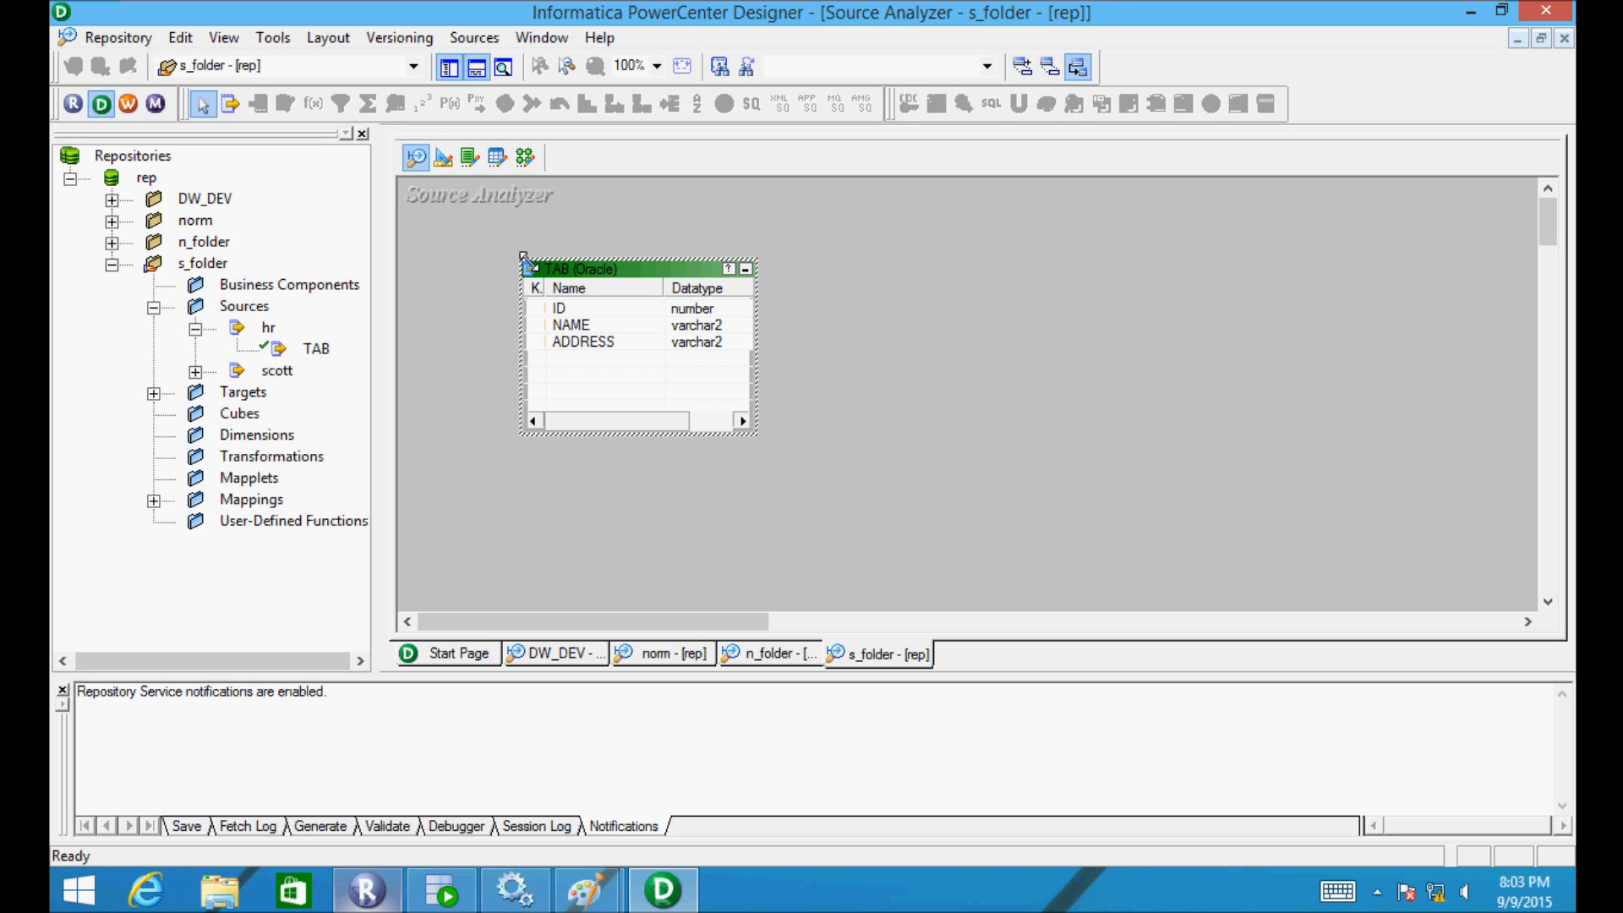
{"action": "double_click", "coordinate": [568, 273]}
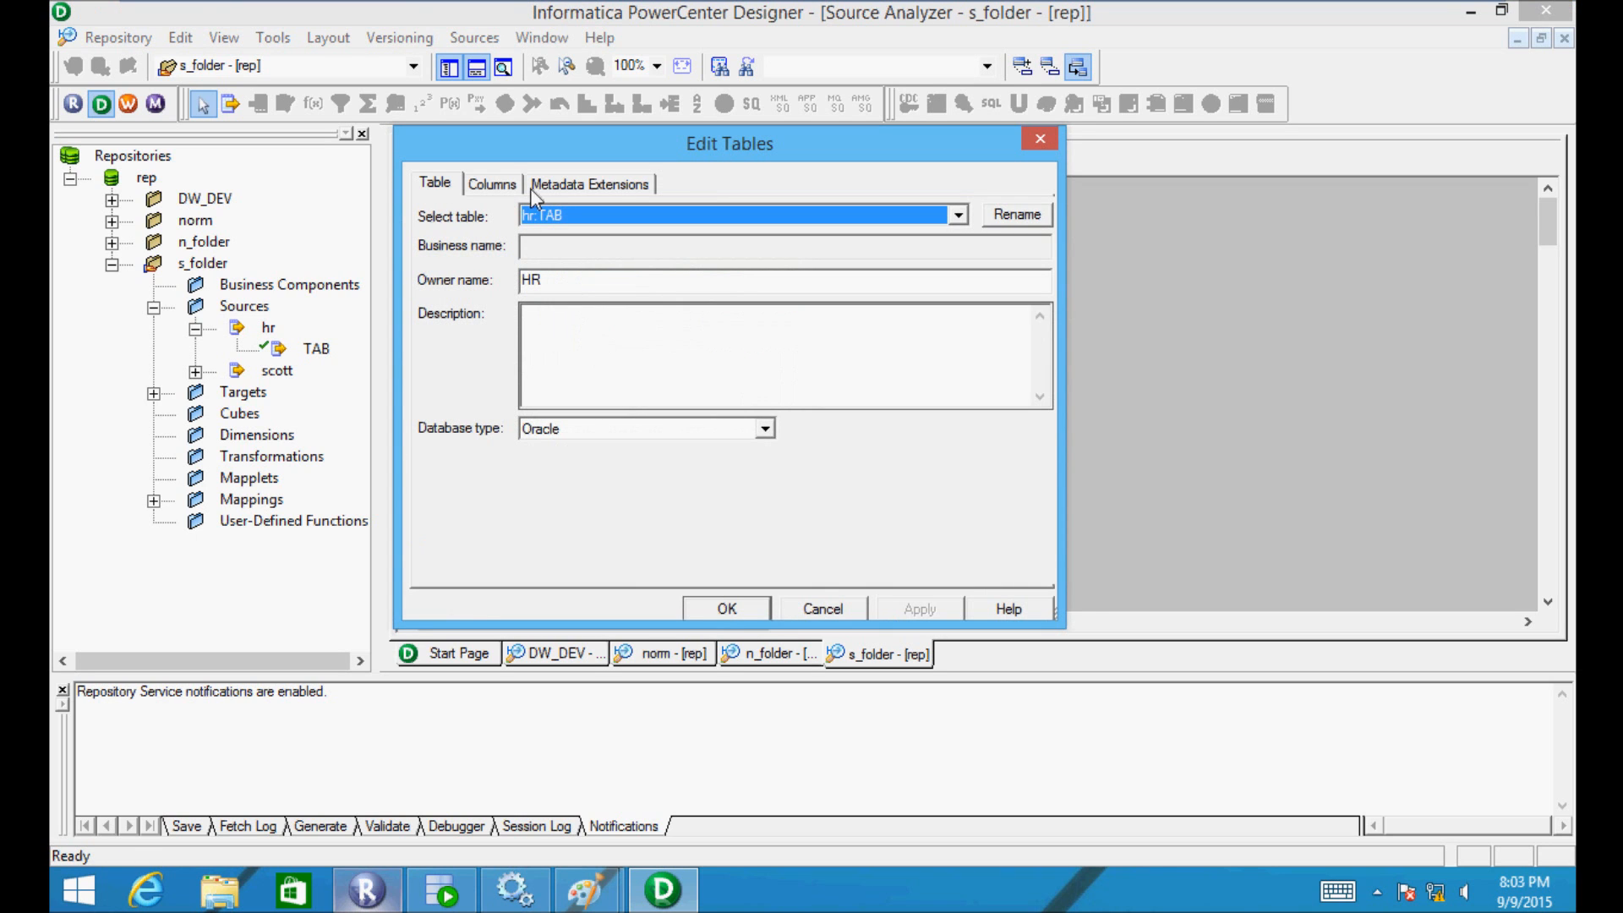
{"action": "left_click", "coordinate": [507, 186]}
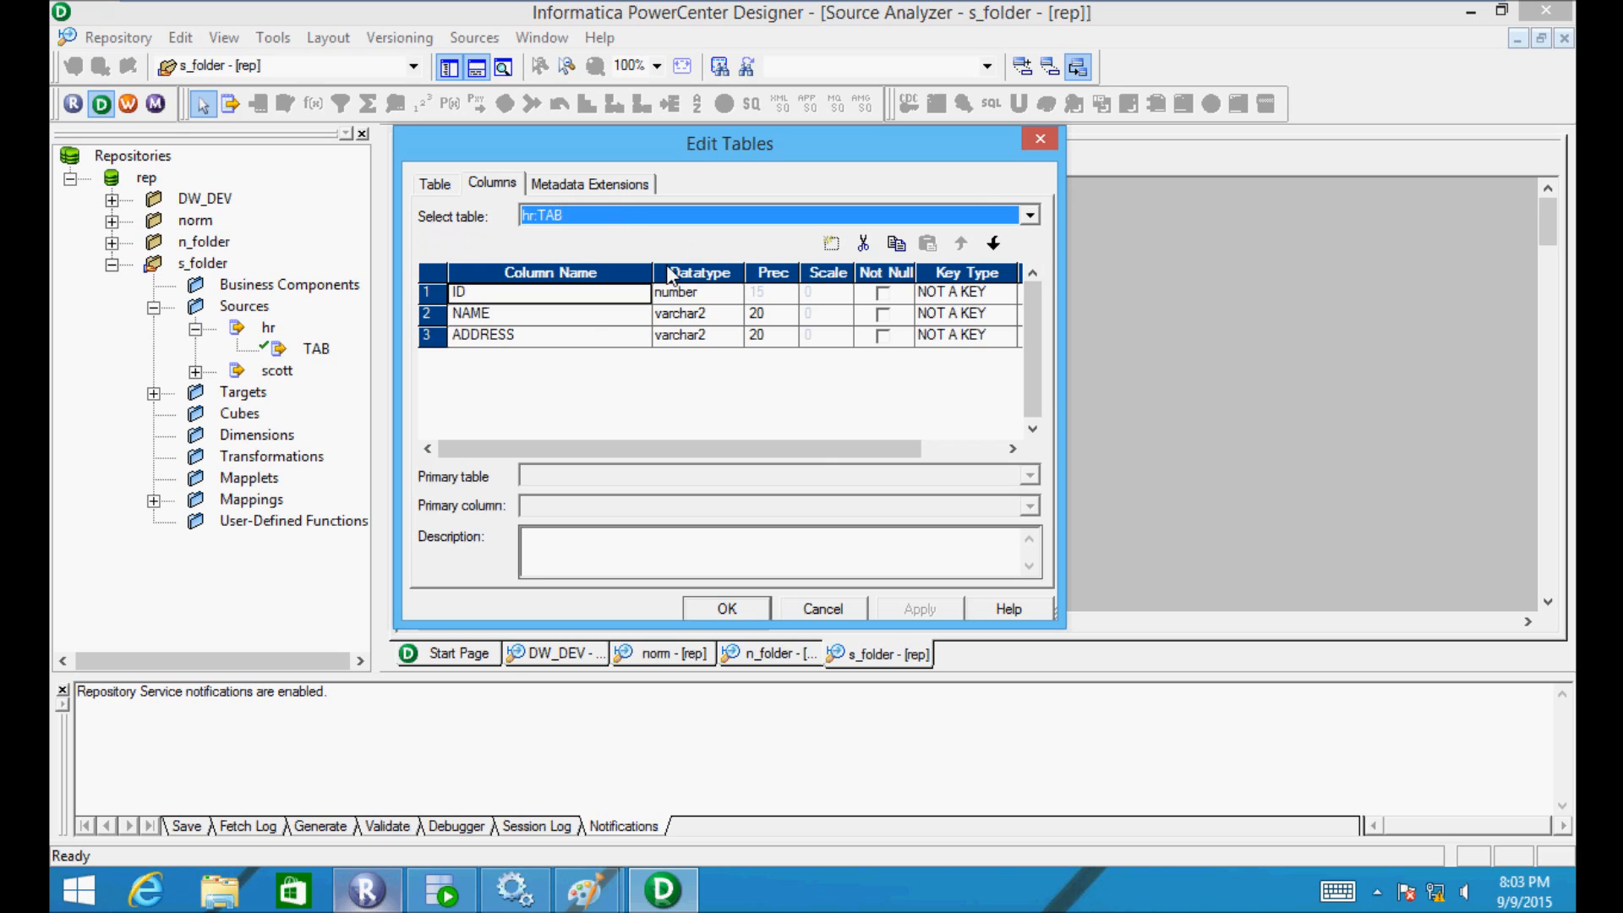
{"action": "left_click", "coordinate": [600, 338]}
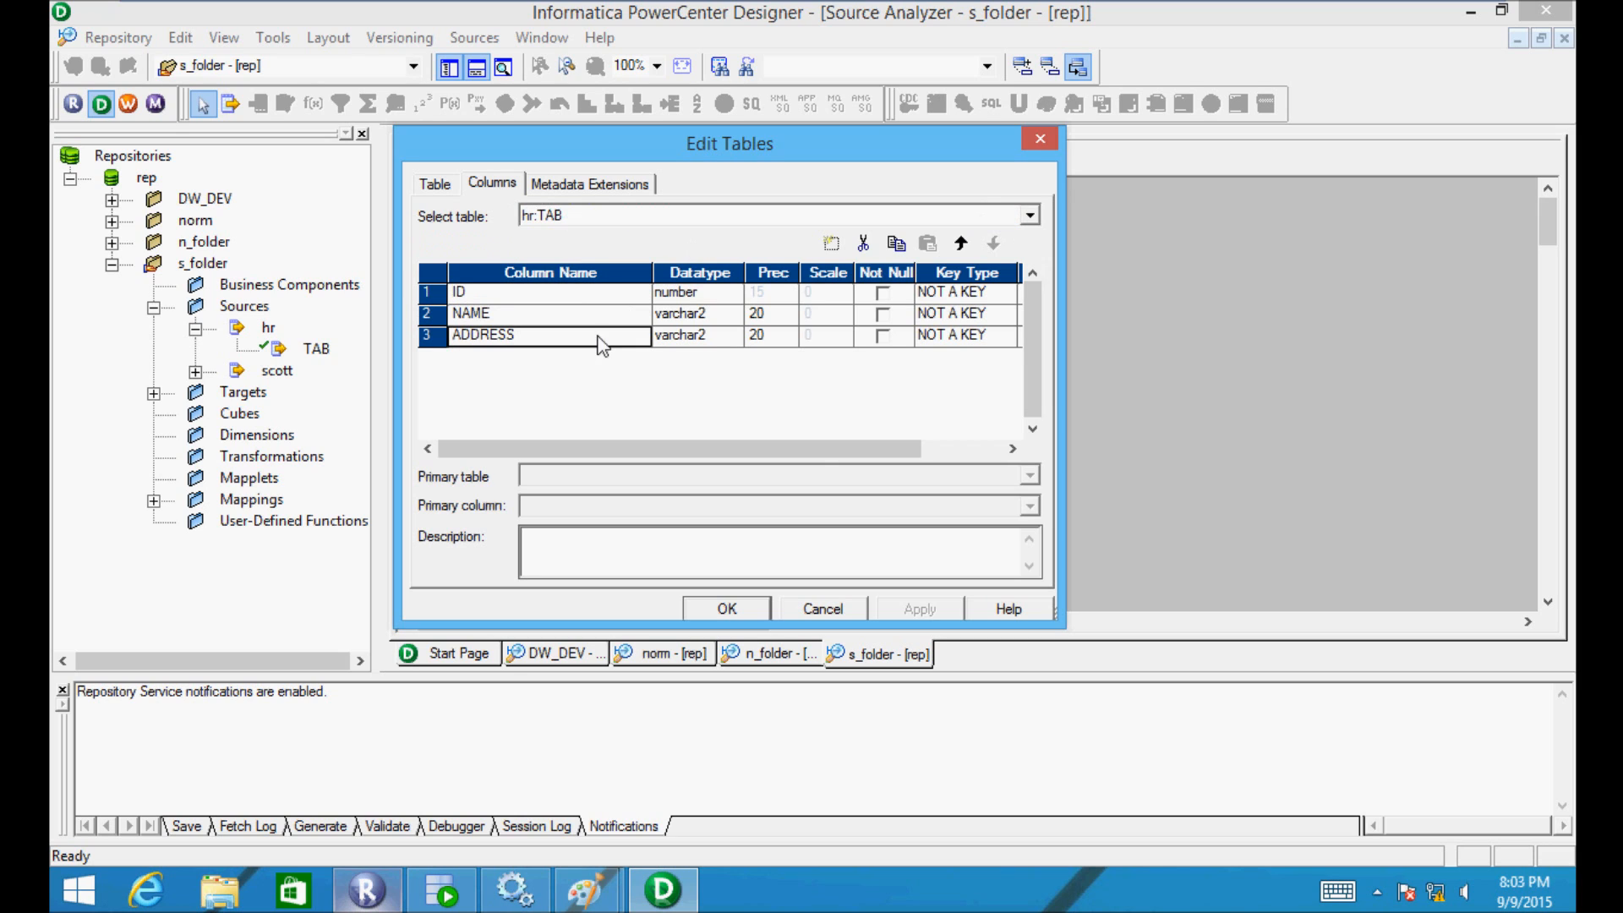
{"action": "left_click", "coordinate": [831, 244]}
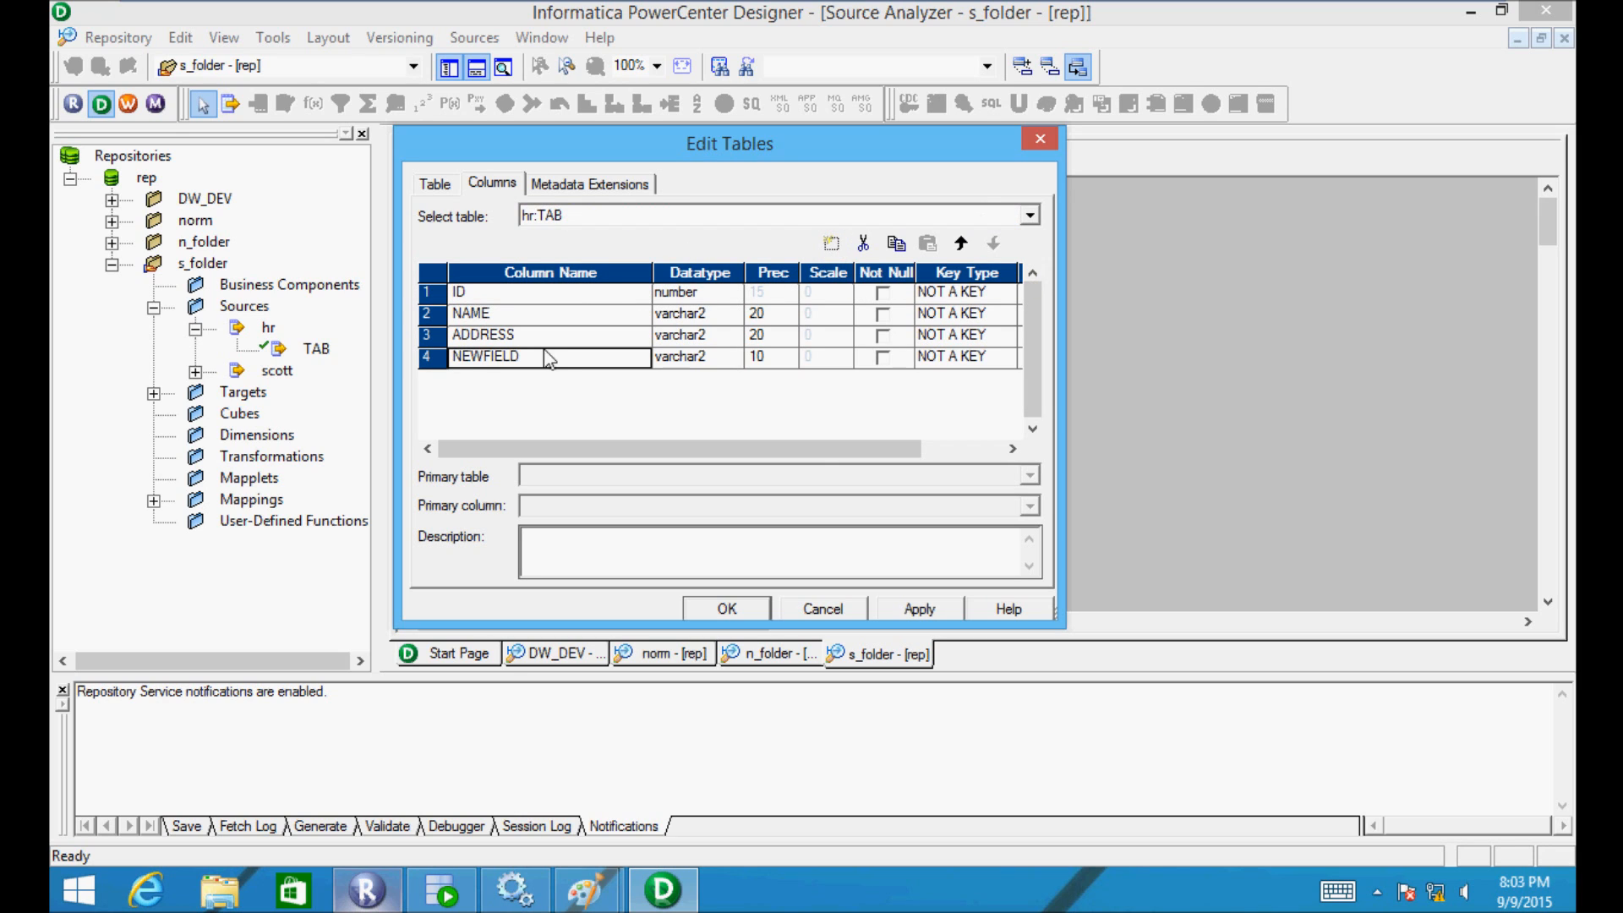
{"action": "left_click", "coordinate": [699, 362]}
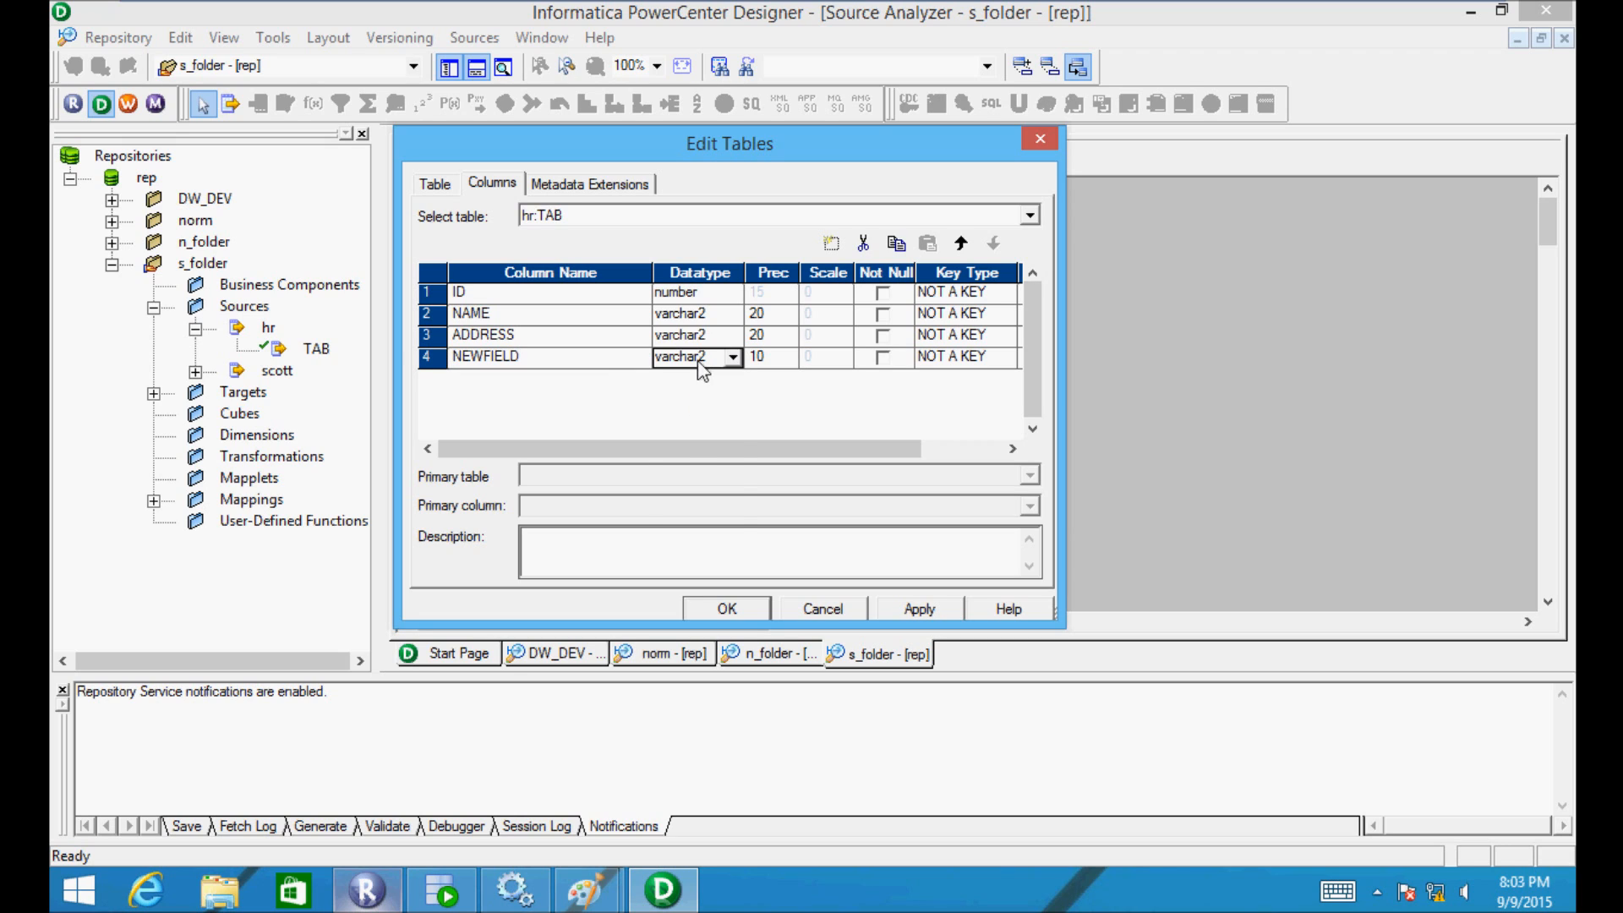
{"action": "left_click", "coordinate": [698, 362]}
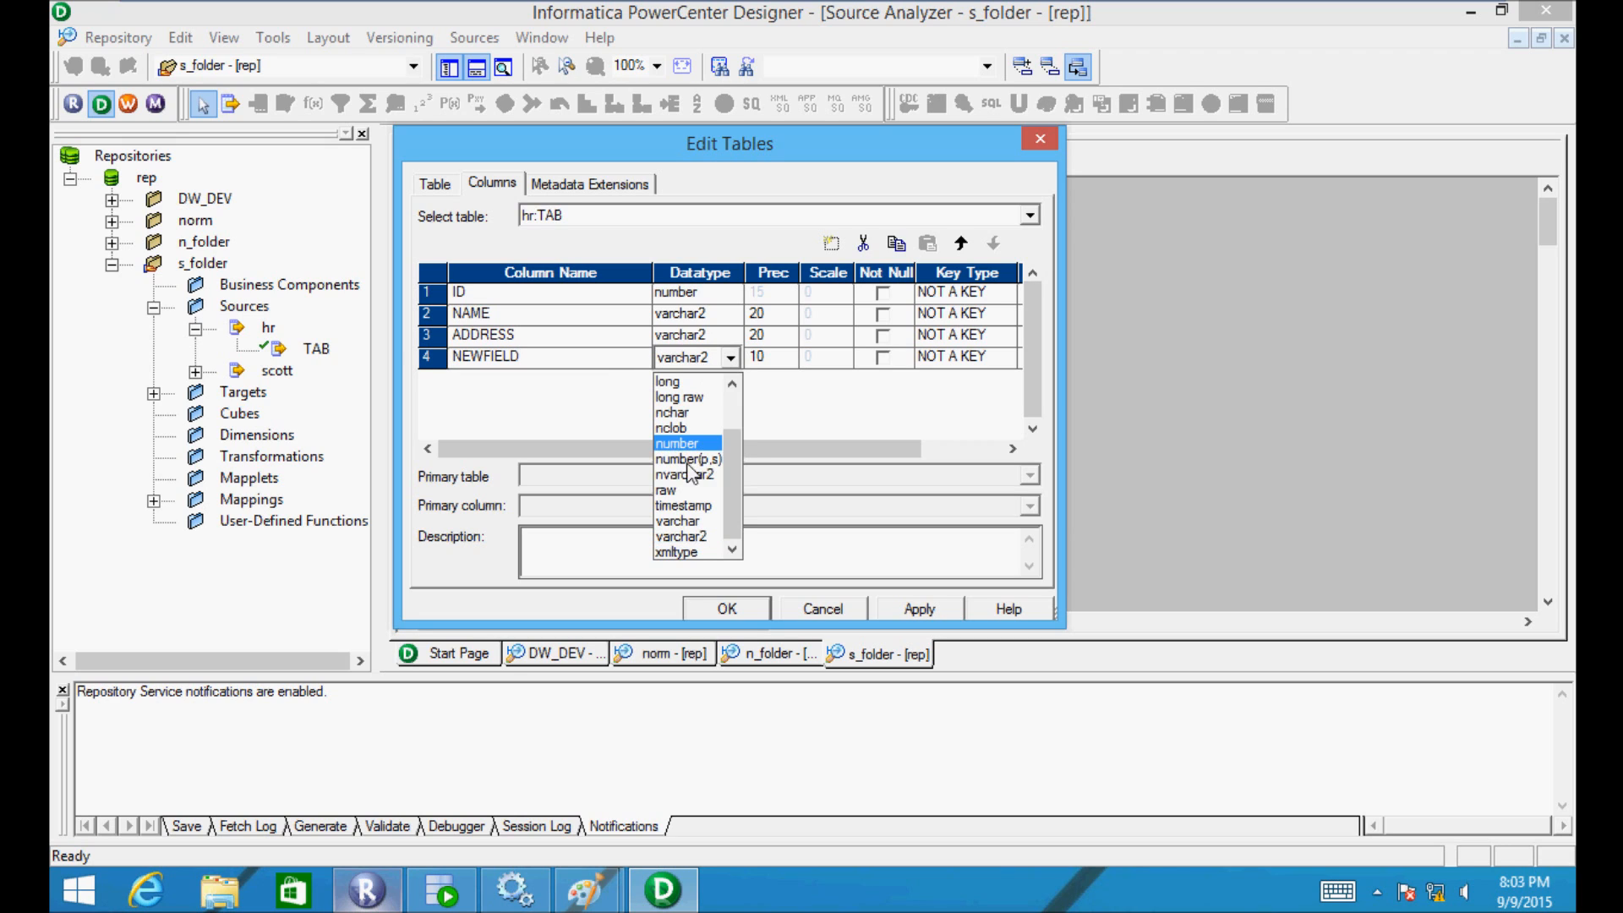
{"action": "left_click", "coordinate": [689, 554]}
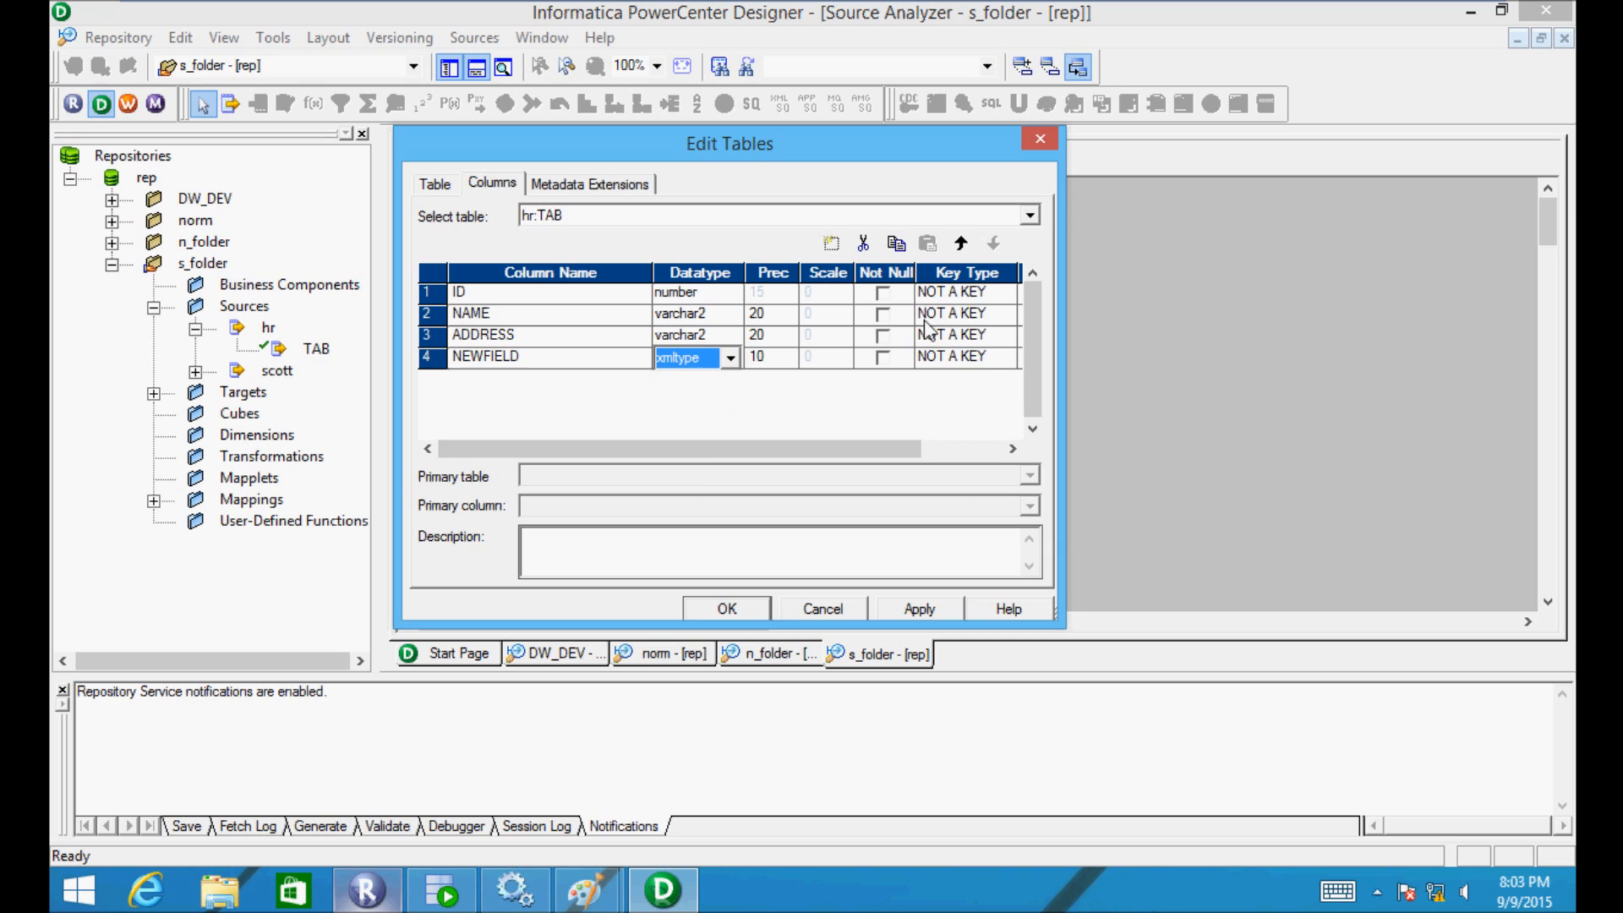
{"action": "left_click", "coordinate": [981, 294]}
{"action": "left_click", "coordinate": [980, 294]}
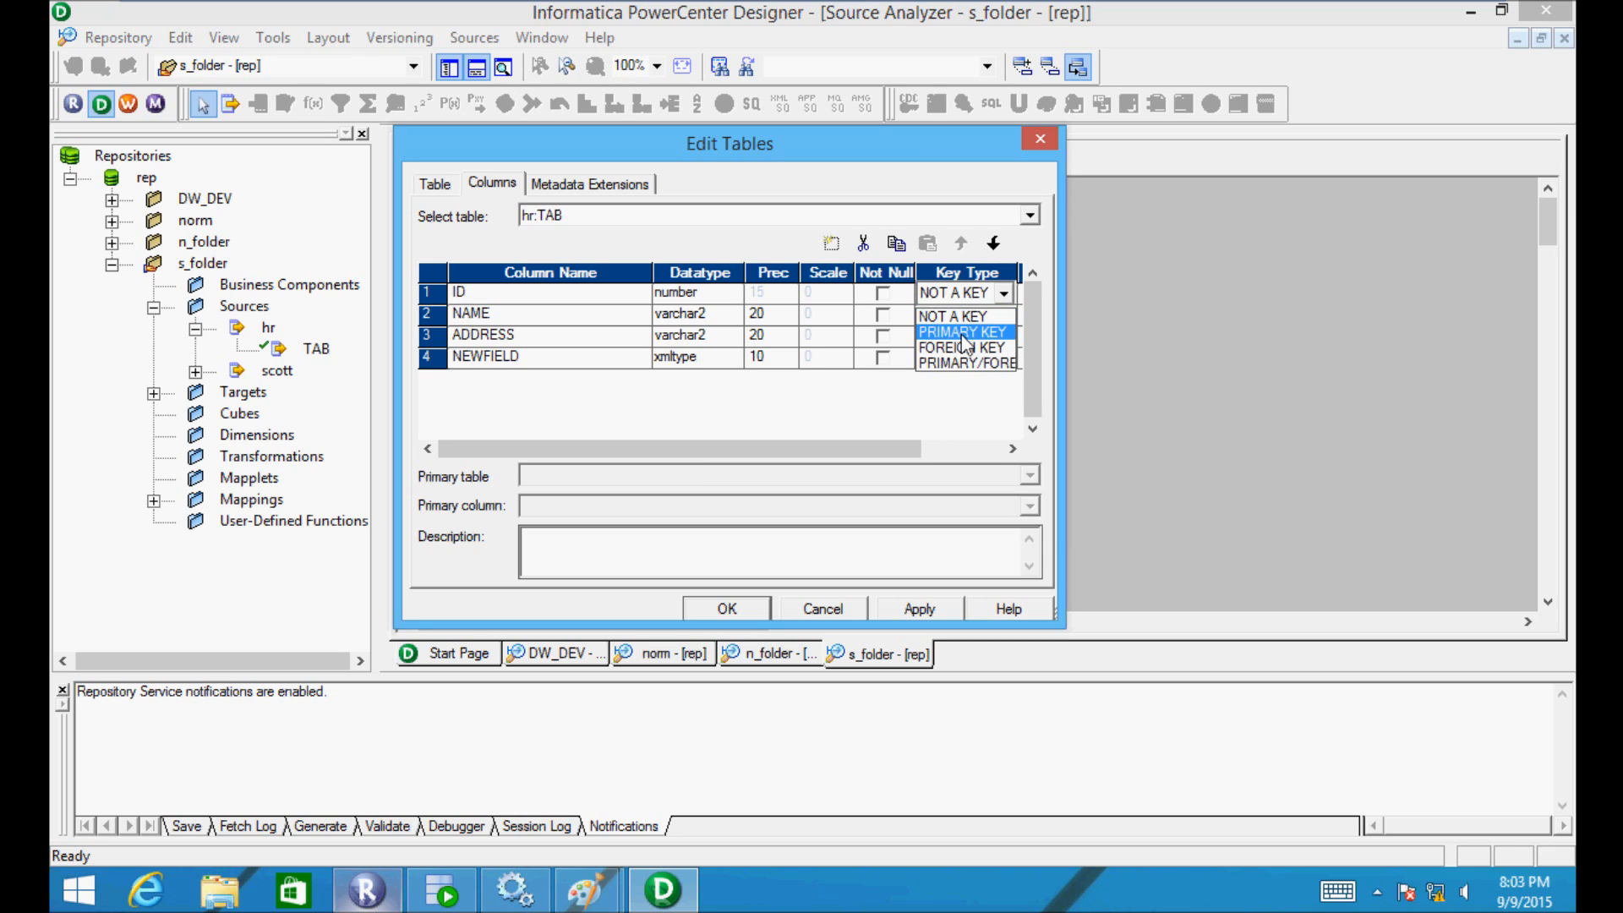
{"action": "left_click", "coordinate": [962, 334]}
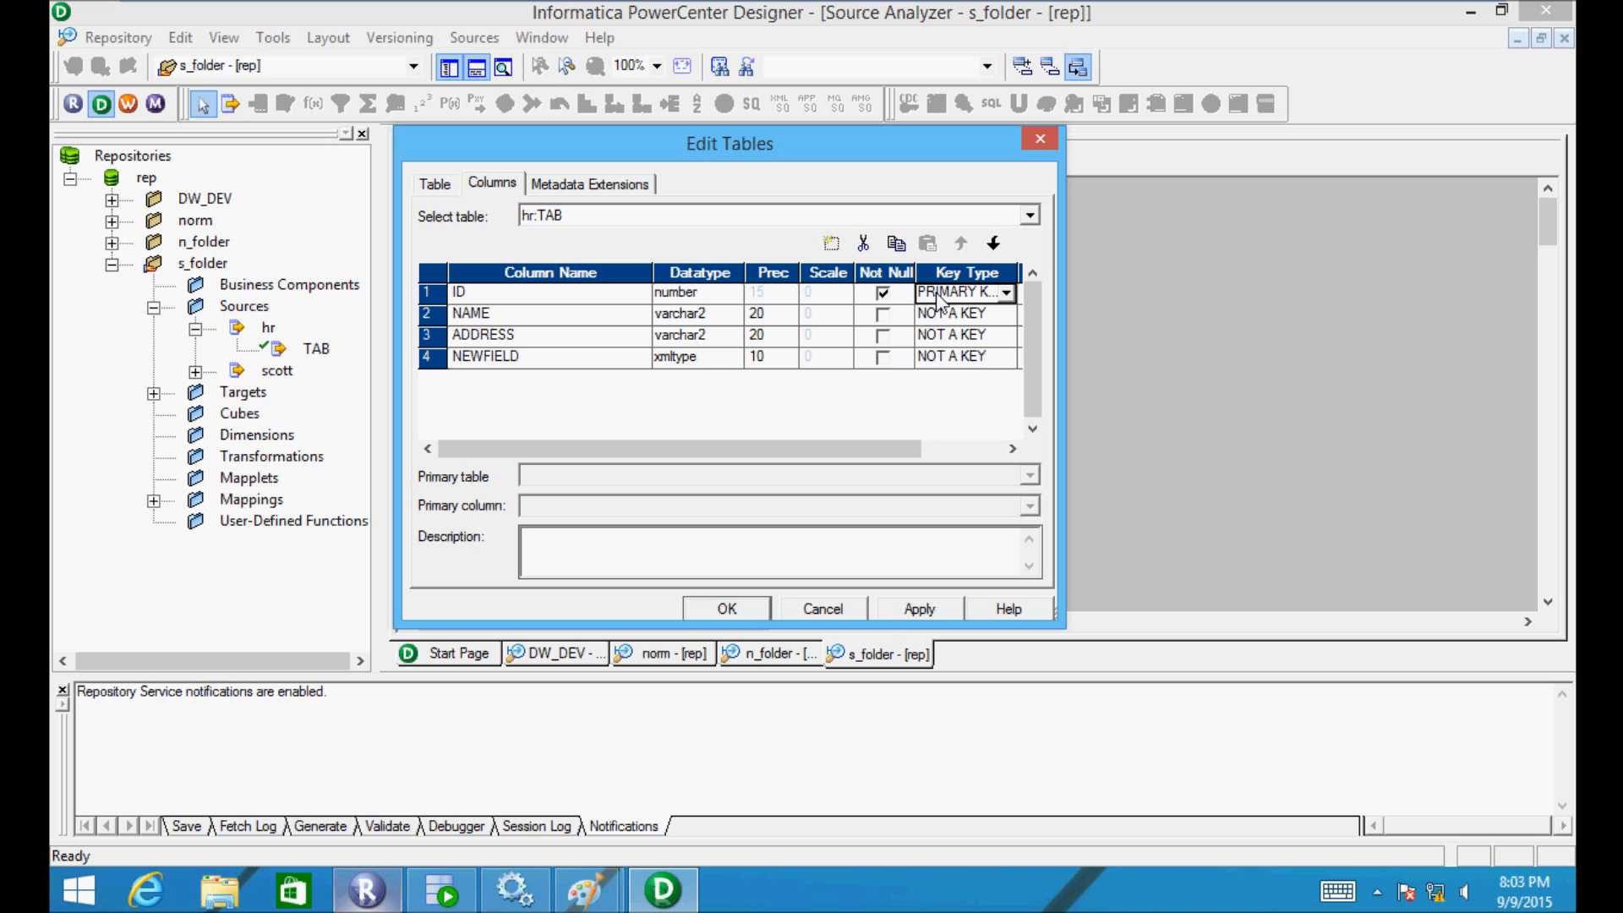
- Show the Advantages of Shortcuts notes in Paint
{"action": "mouse_move", "coordinate": [587, 889]}
{"action": "mouse_move", "coordinate": [673, 773]}
{"action": "left_mouse_down"}
{"action": "mouse_move", "coordinate": [614, 434]}
{"action": "mouse_move", "coordinate": [515, 816]}
{"action": "left_mouse_up"}
{"action": "mouse_move", "coordinate": [561, 881]}
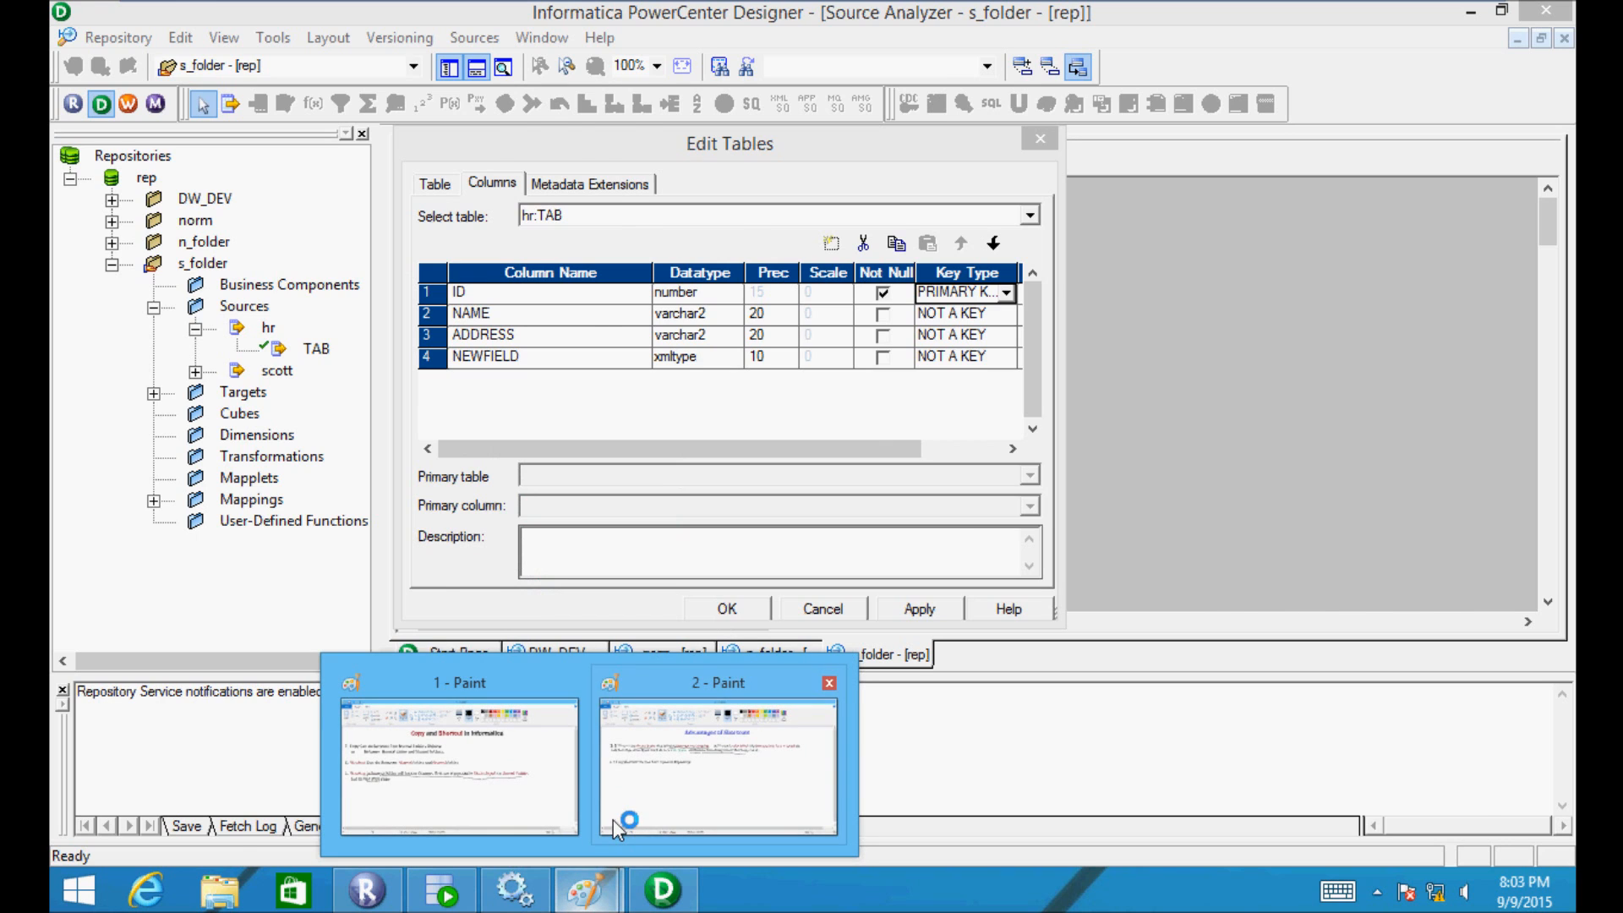
{"action": "left_click", "coordinate": [612, 819]}
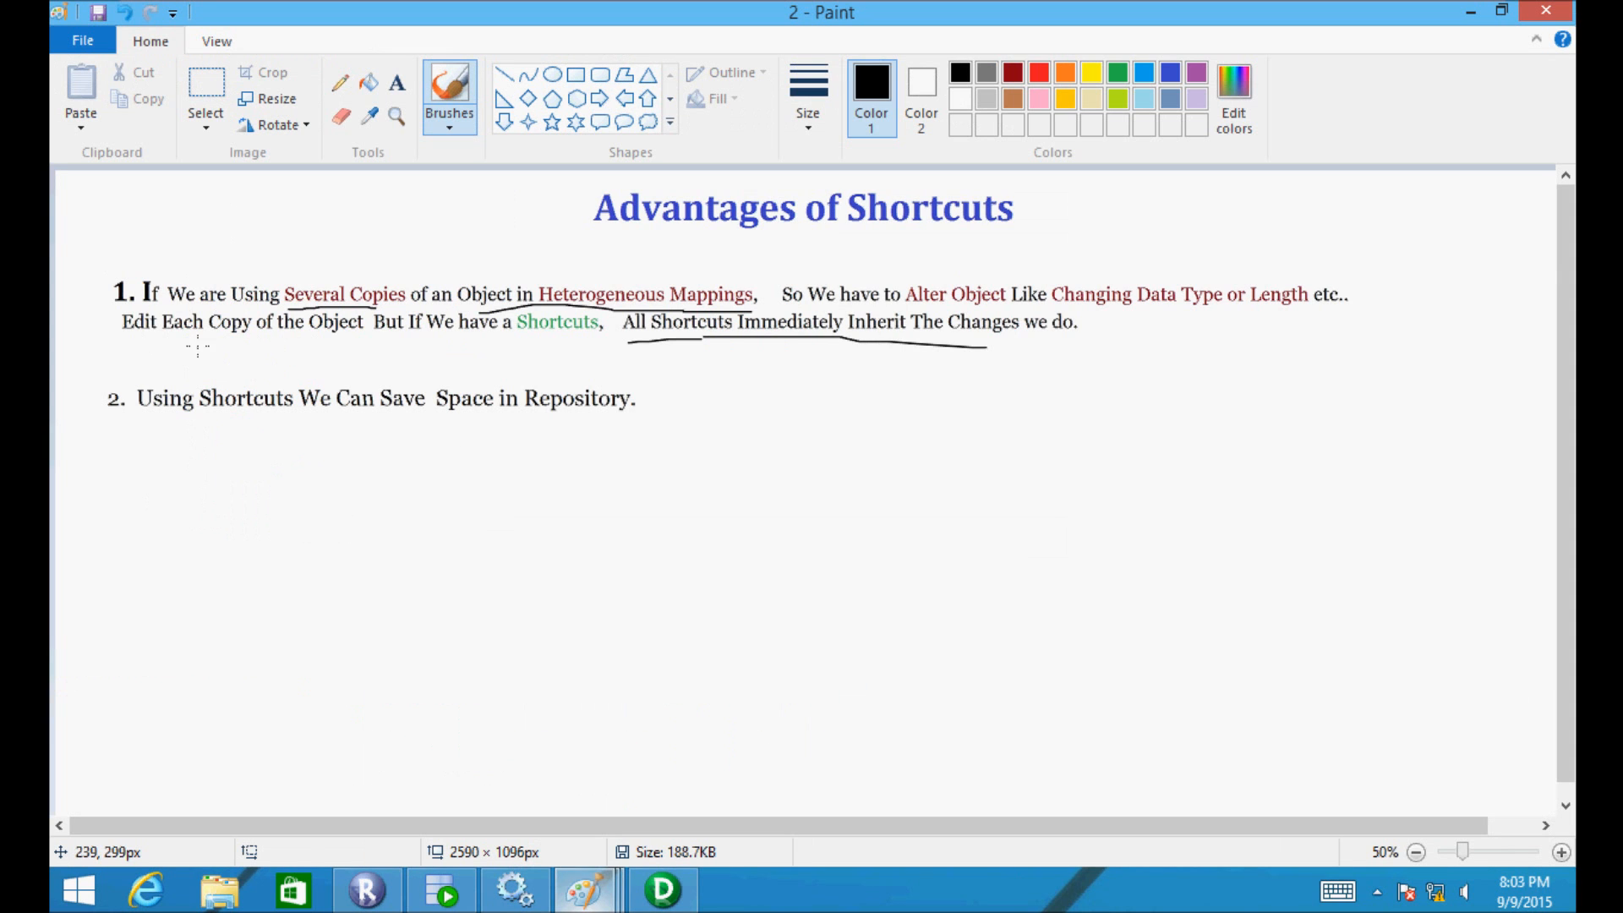
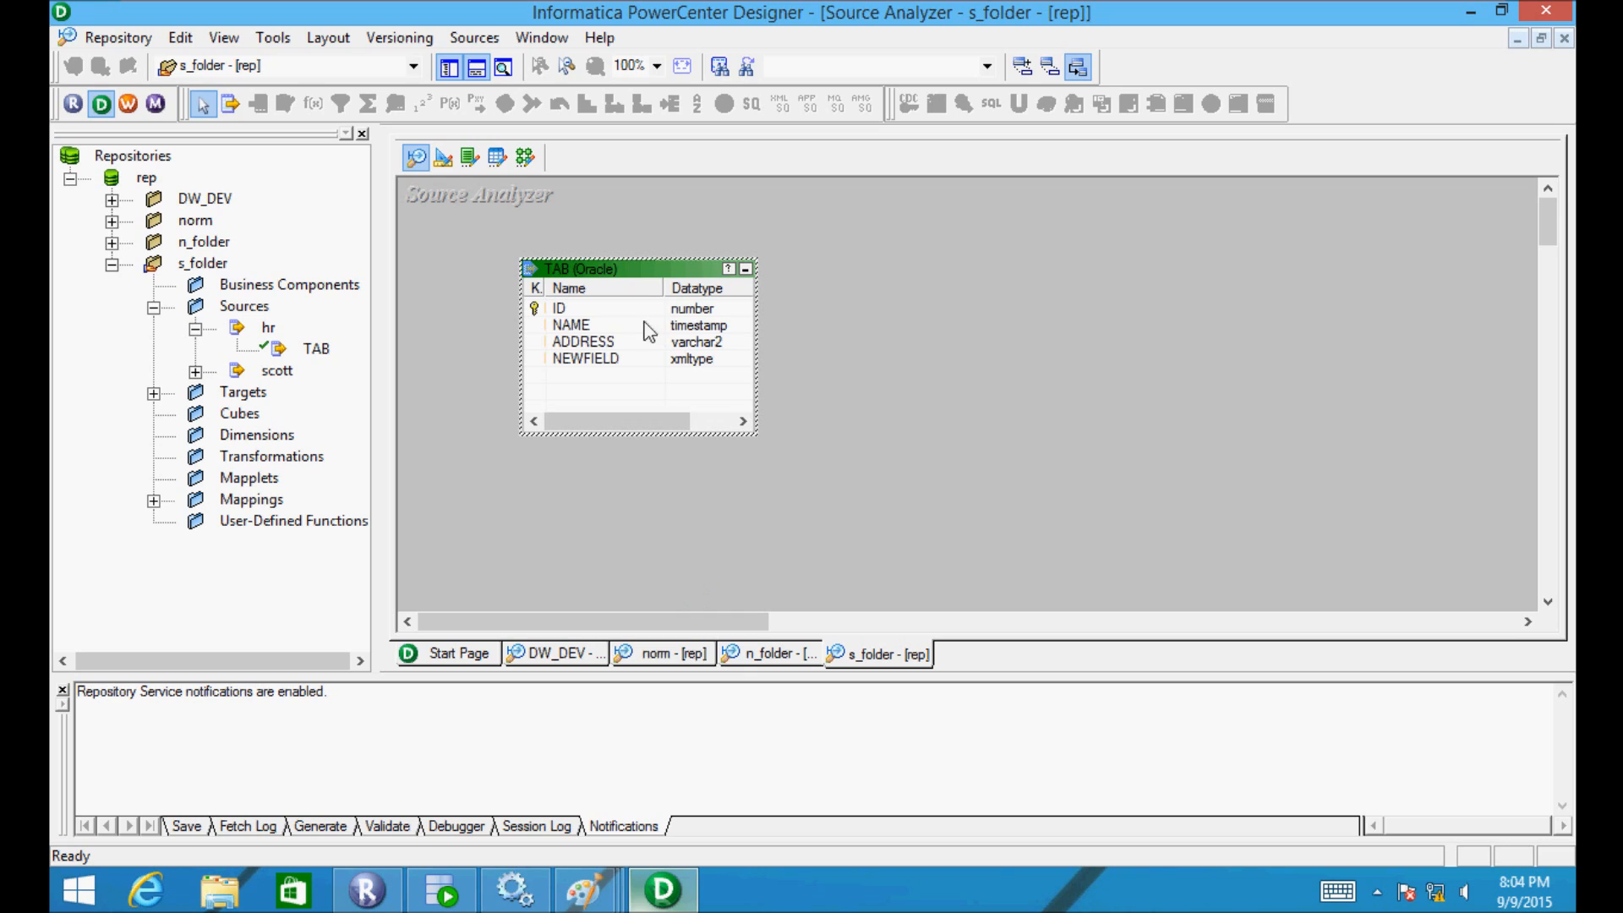
- Save the TAB source with its NEWFIELD xmltype column and check the log reporting m_srtr_test INVALID
{"action": "left_click", "coordinate": [595, 372]}
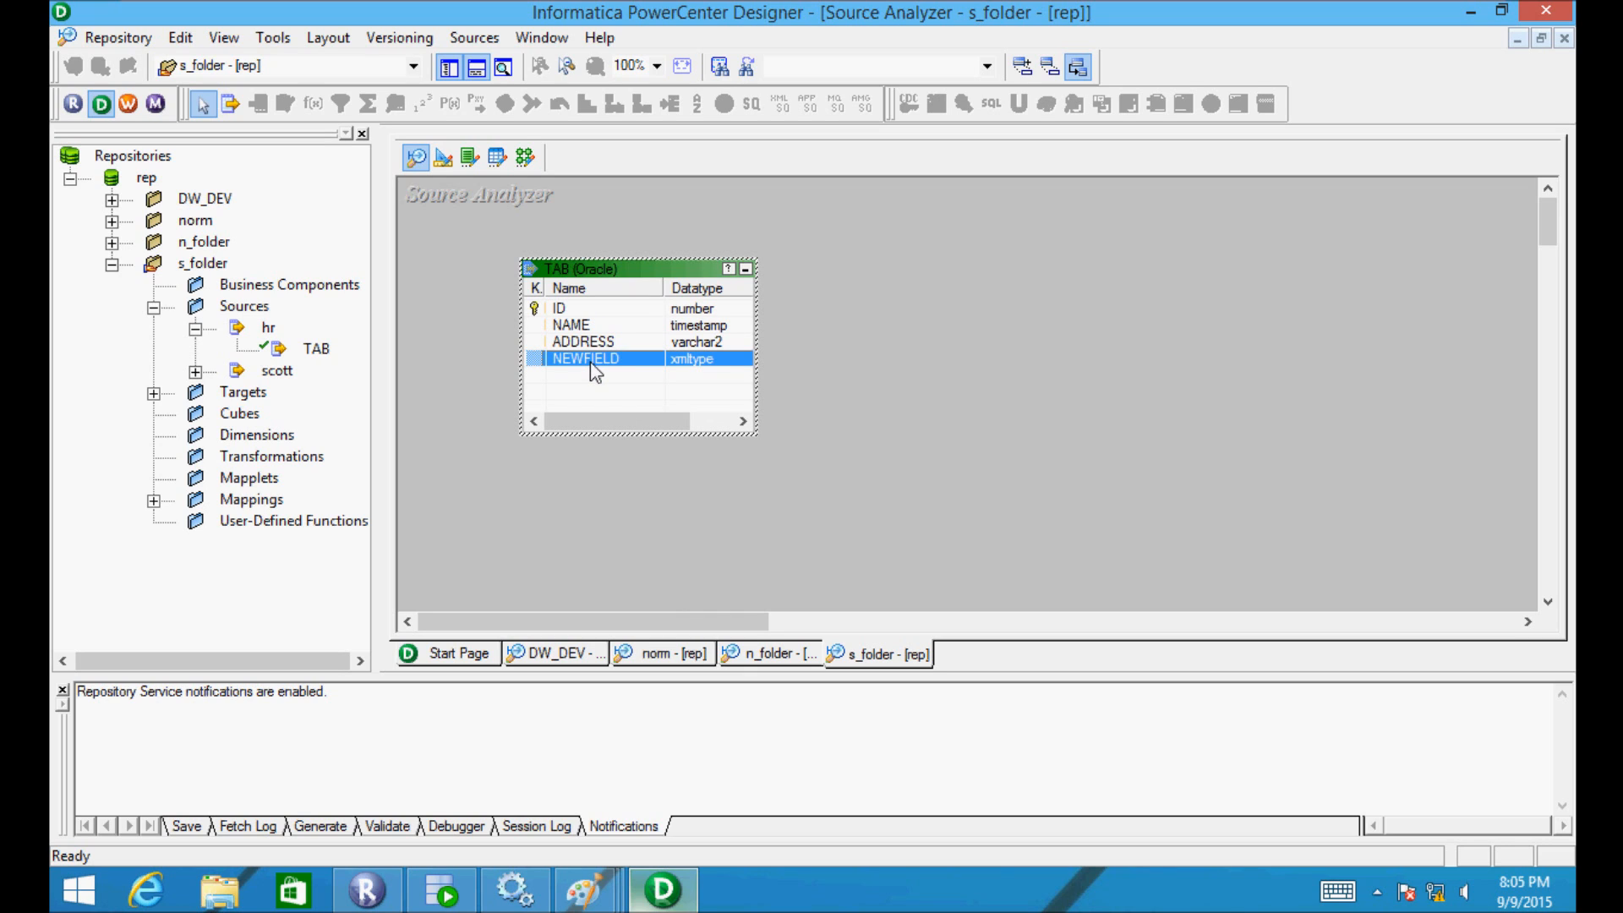
{"action": "key", "text": "ctrl+s"}
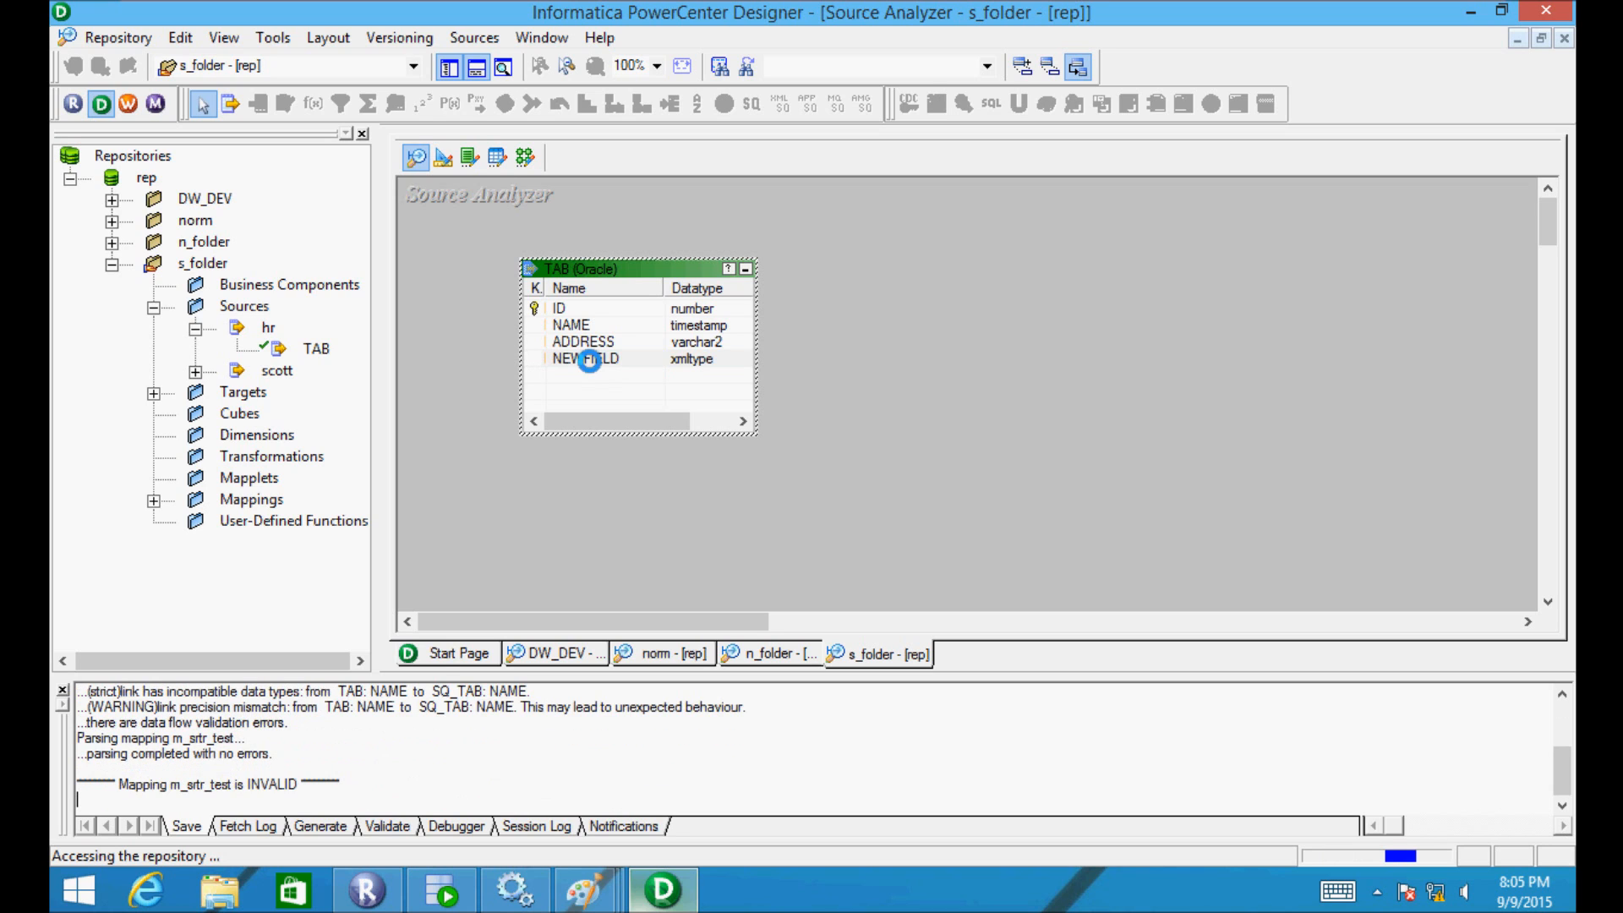
{"action": "left_click_drag", "start_coordinate": [328, 736], "coordinate": [78, 737]}
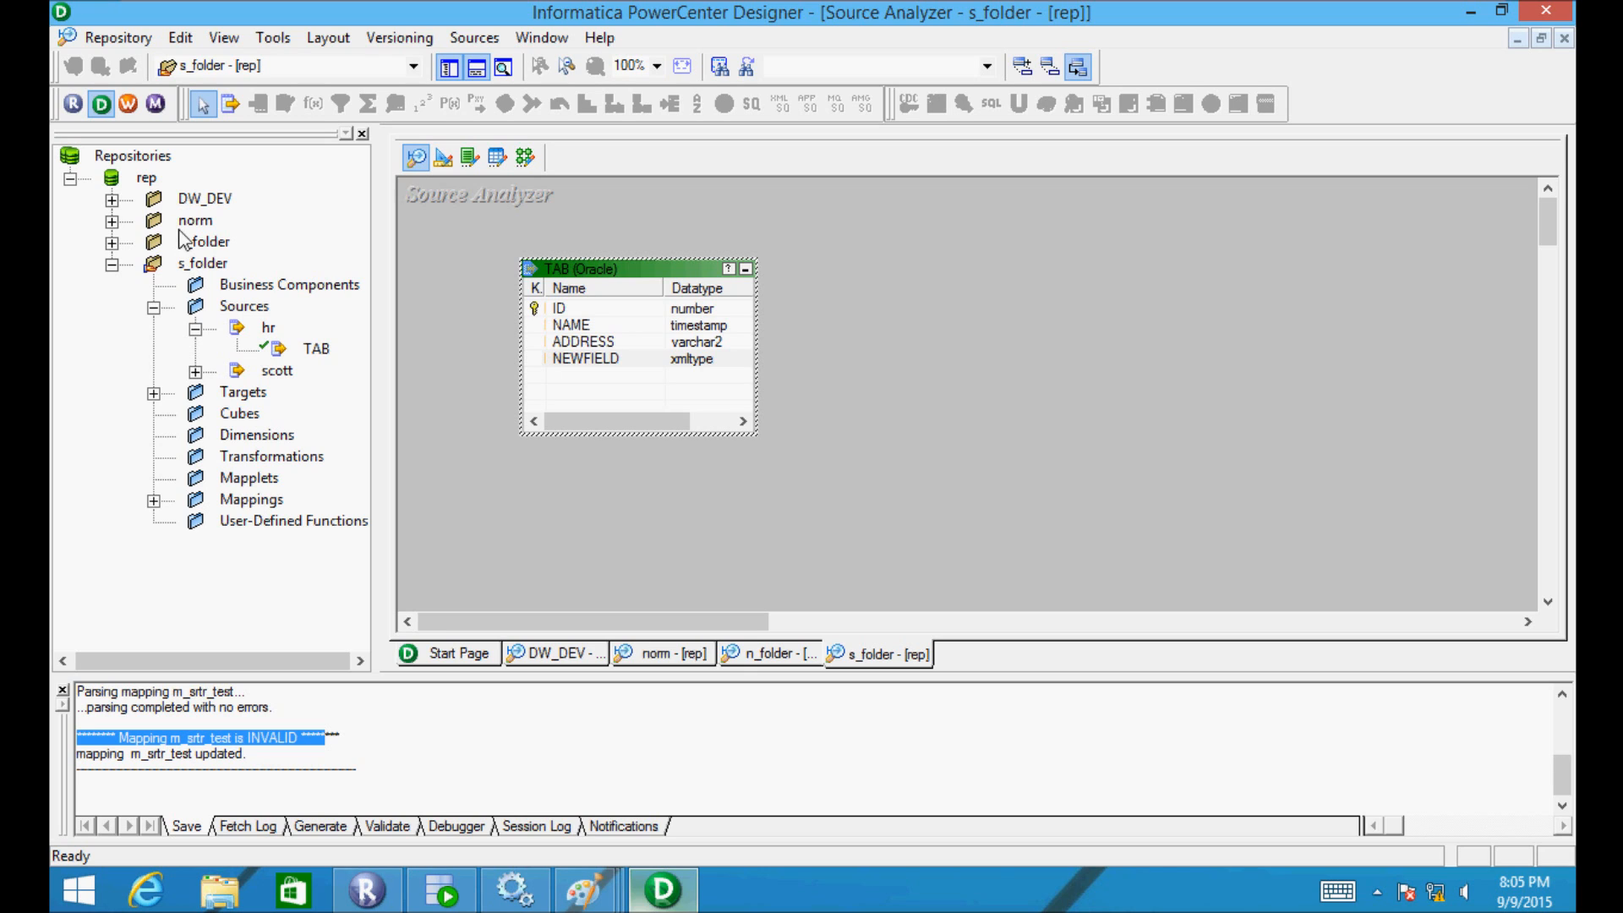
- Collapse s_folder, expand n_folder's Mappings, and open n_folder in the workspace
{"action": "left_click", "coordinate": [112, 263]}
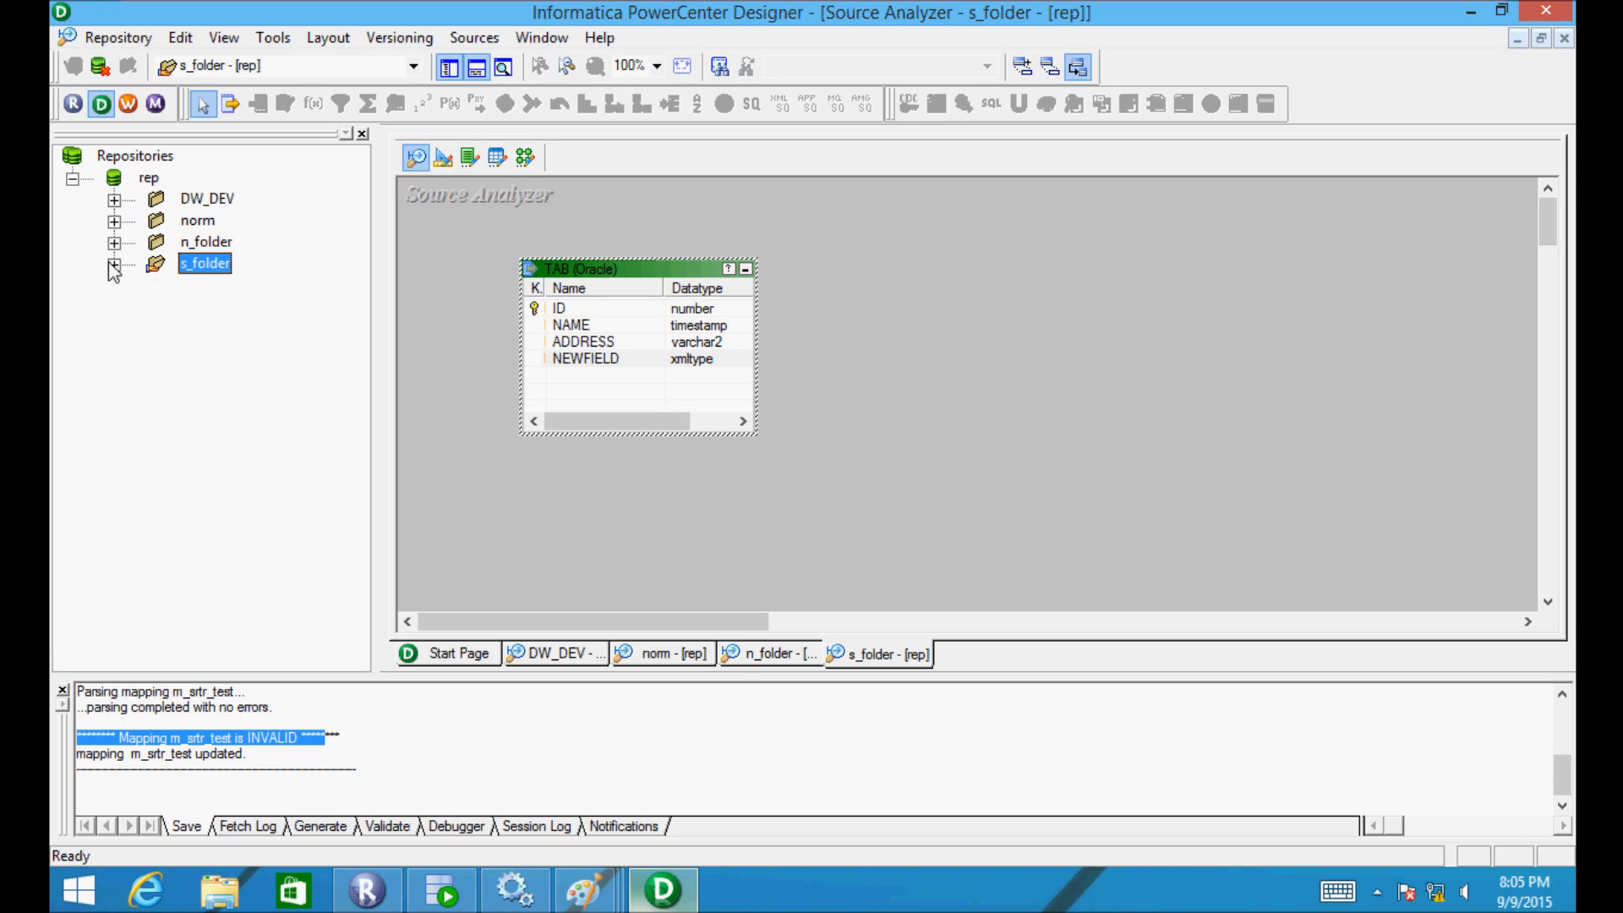
{"action": "left_click", "coordinate": [113, 244]}
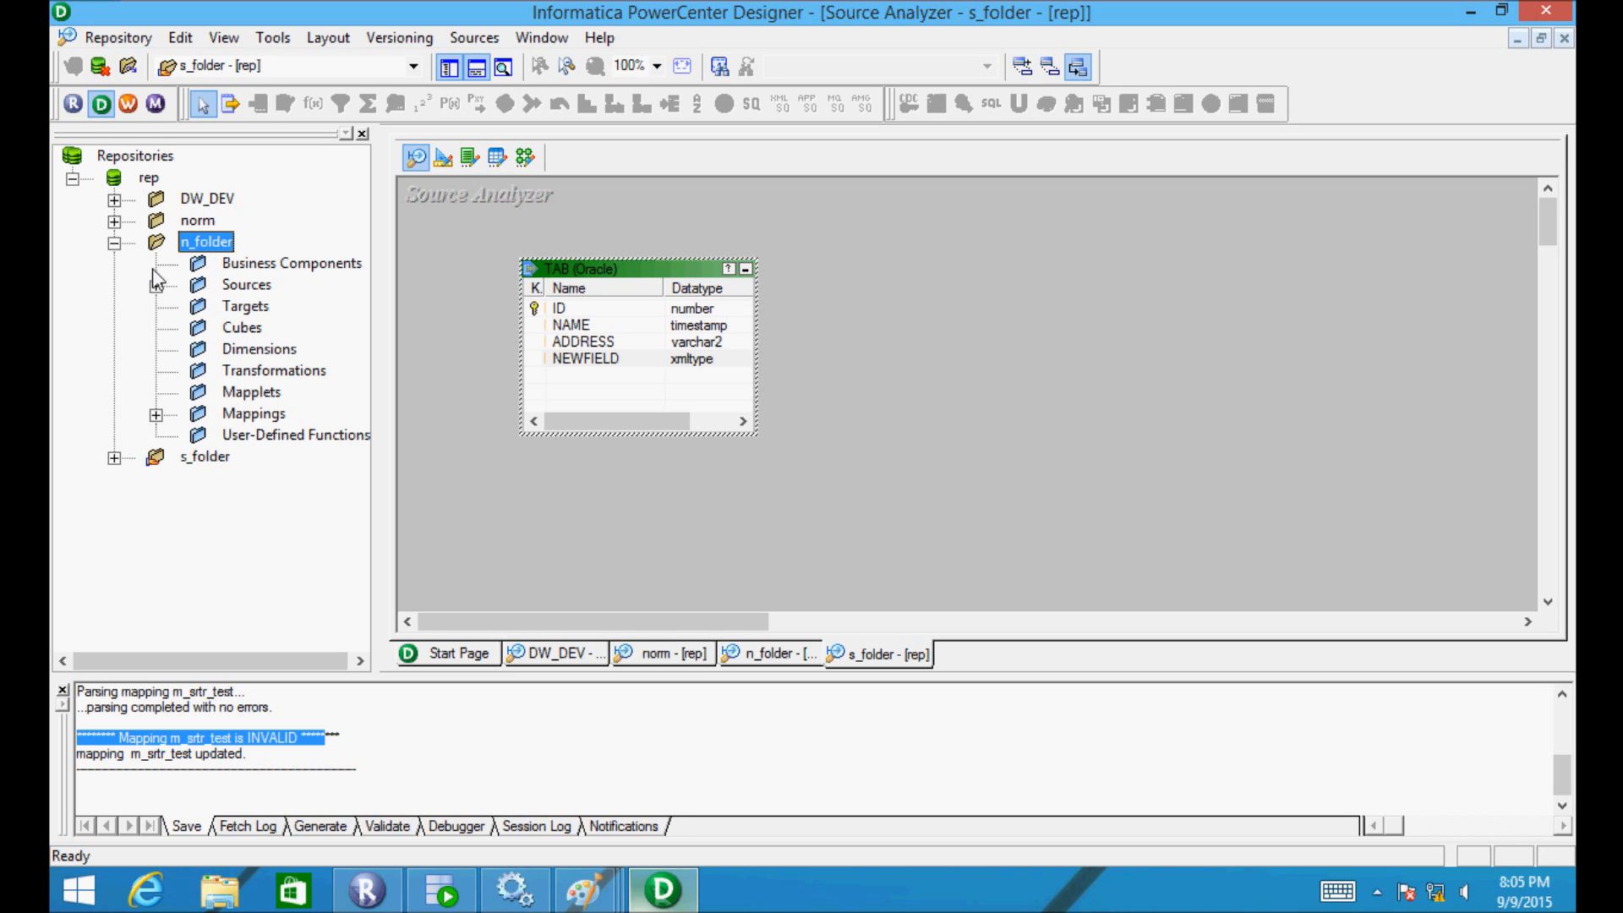
{"action": "left_click", "coordinate": [156, 416]}
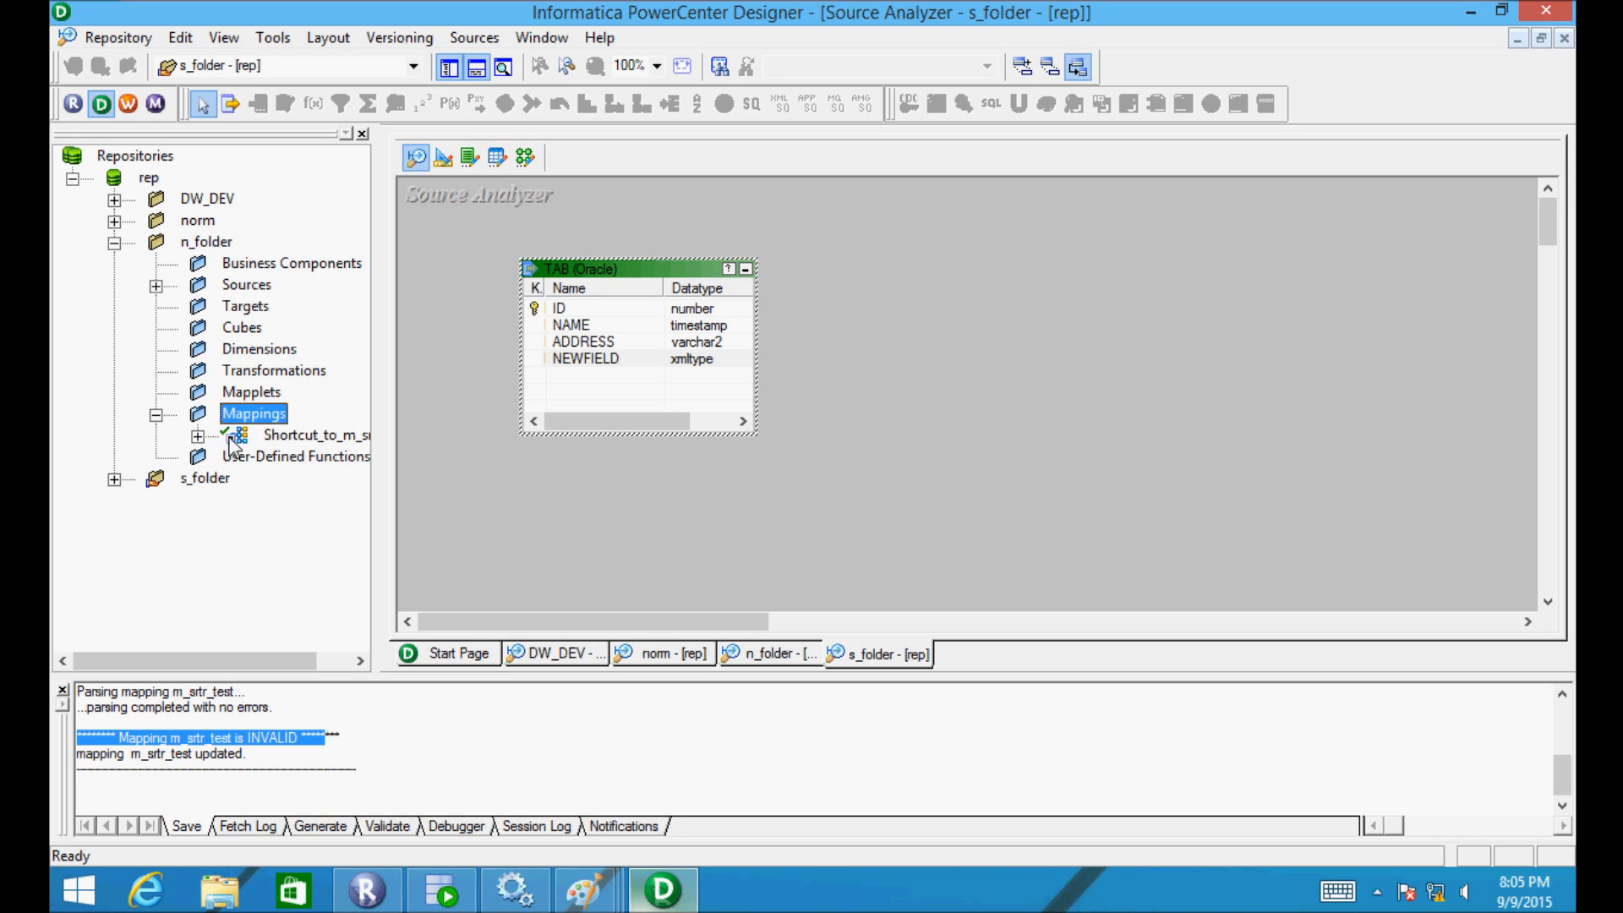
{"action": "double_click", "coordinate": [203, 242]}
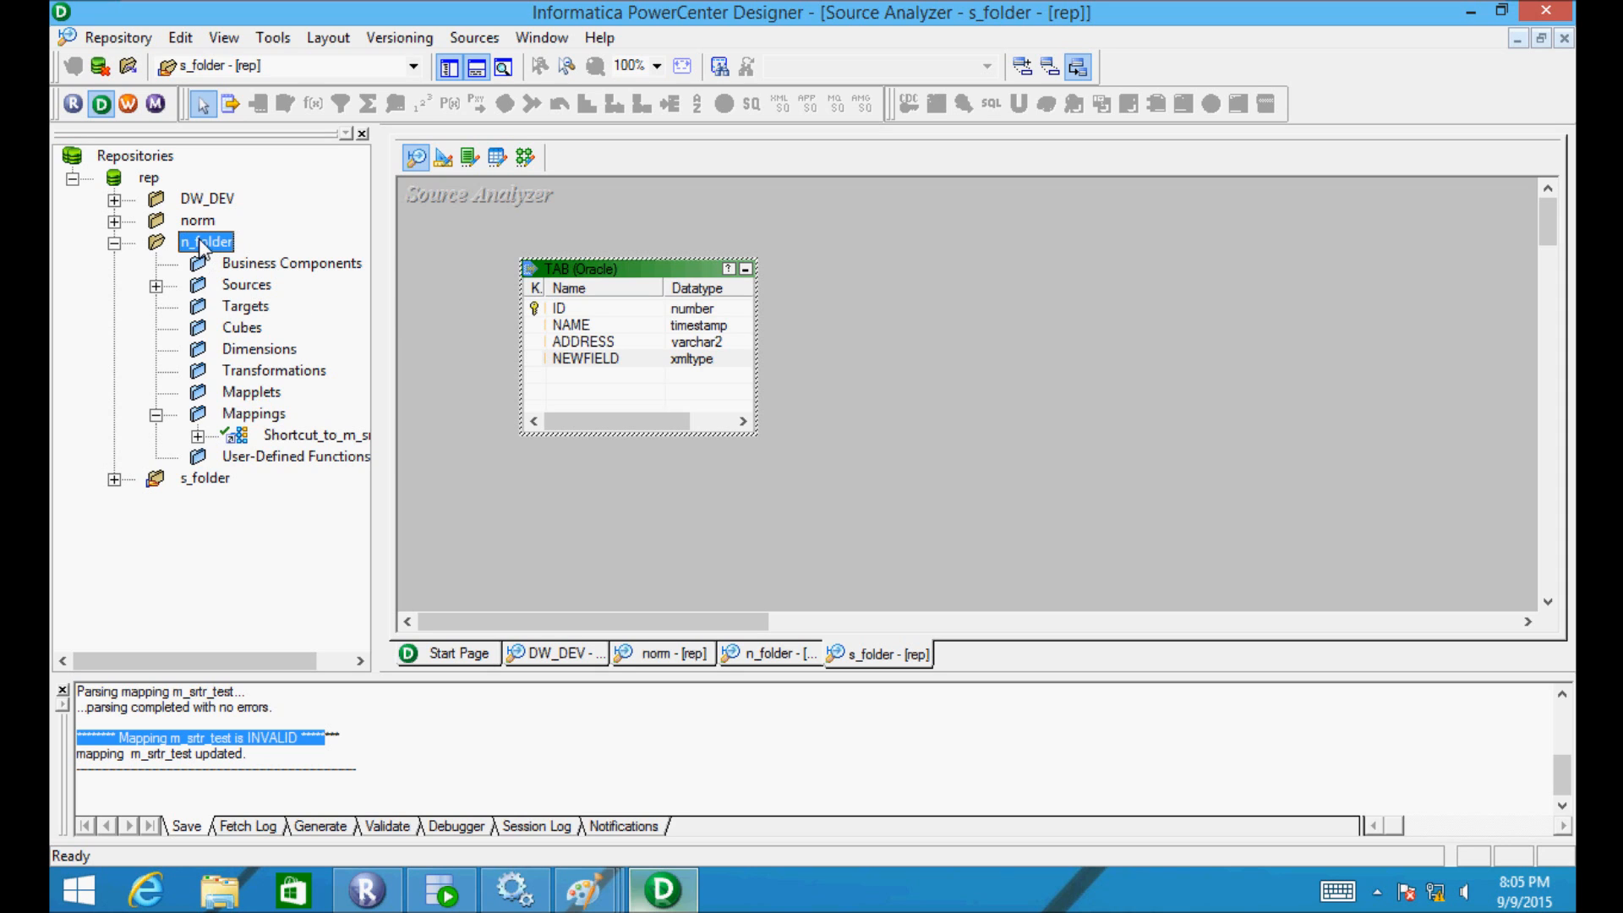
{"action": "double_click", "coordinate": [202, 242]}
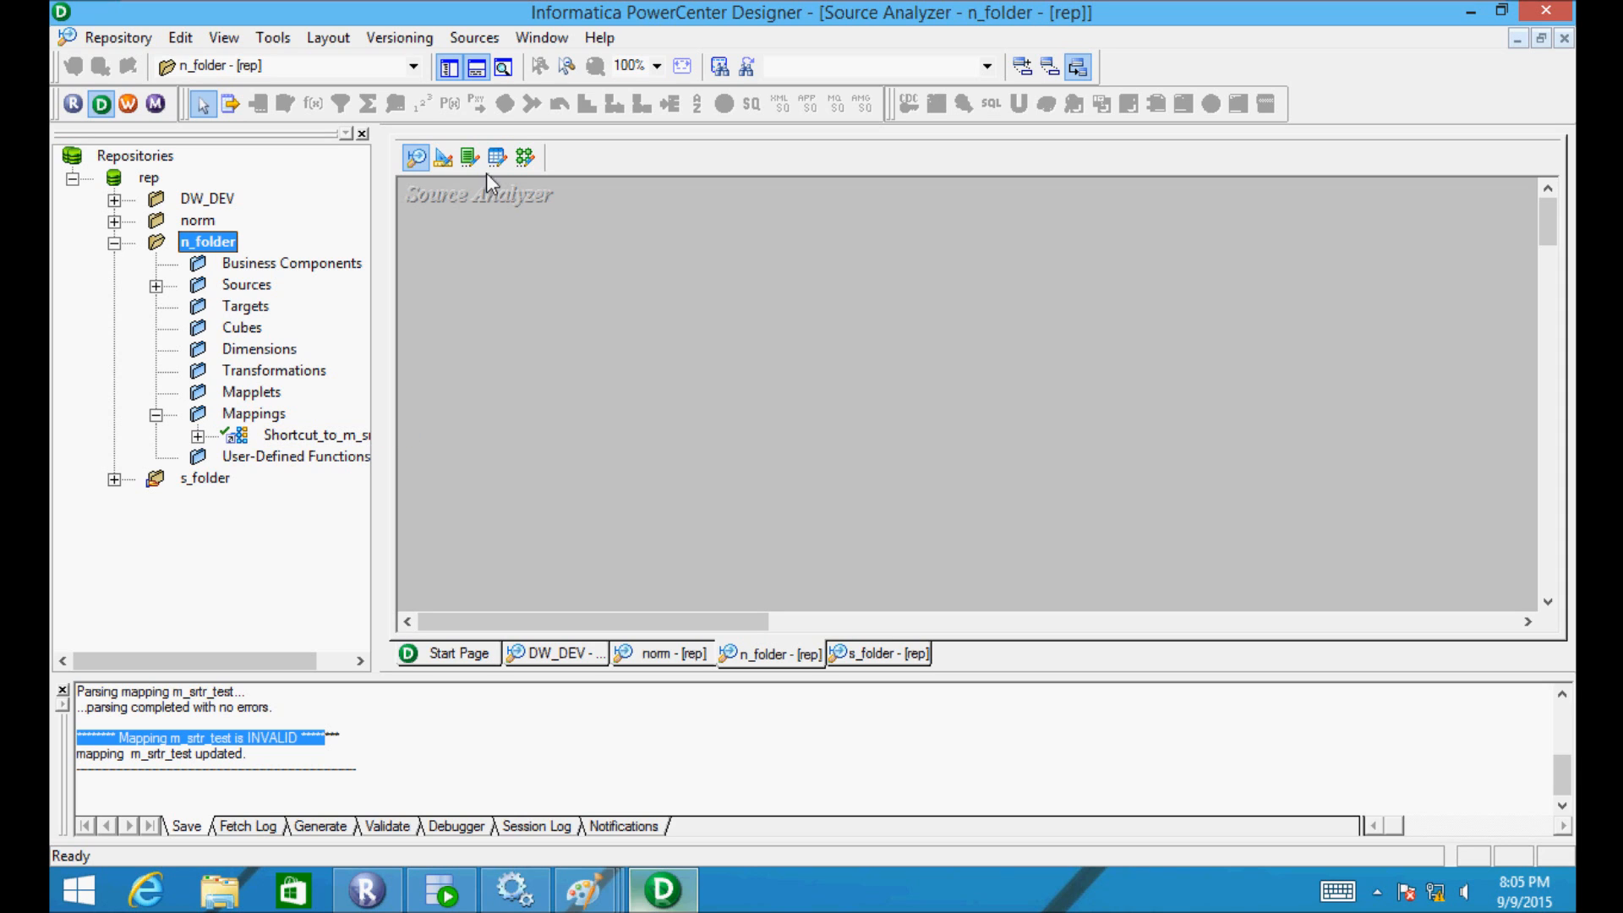
- Open Shortcut_to_m_srtr_test in the Mapping Designer and widen TAB to show NEWFIELD xmltype
{"action": "left_click", "coordinate": [521, 160]}
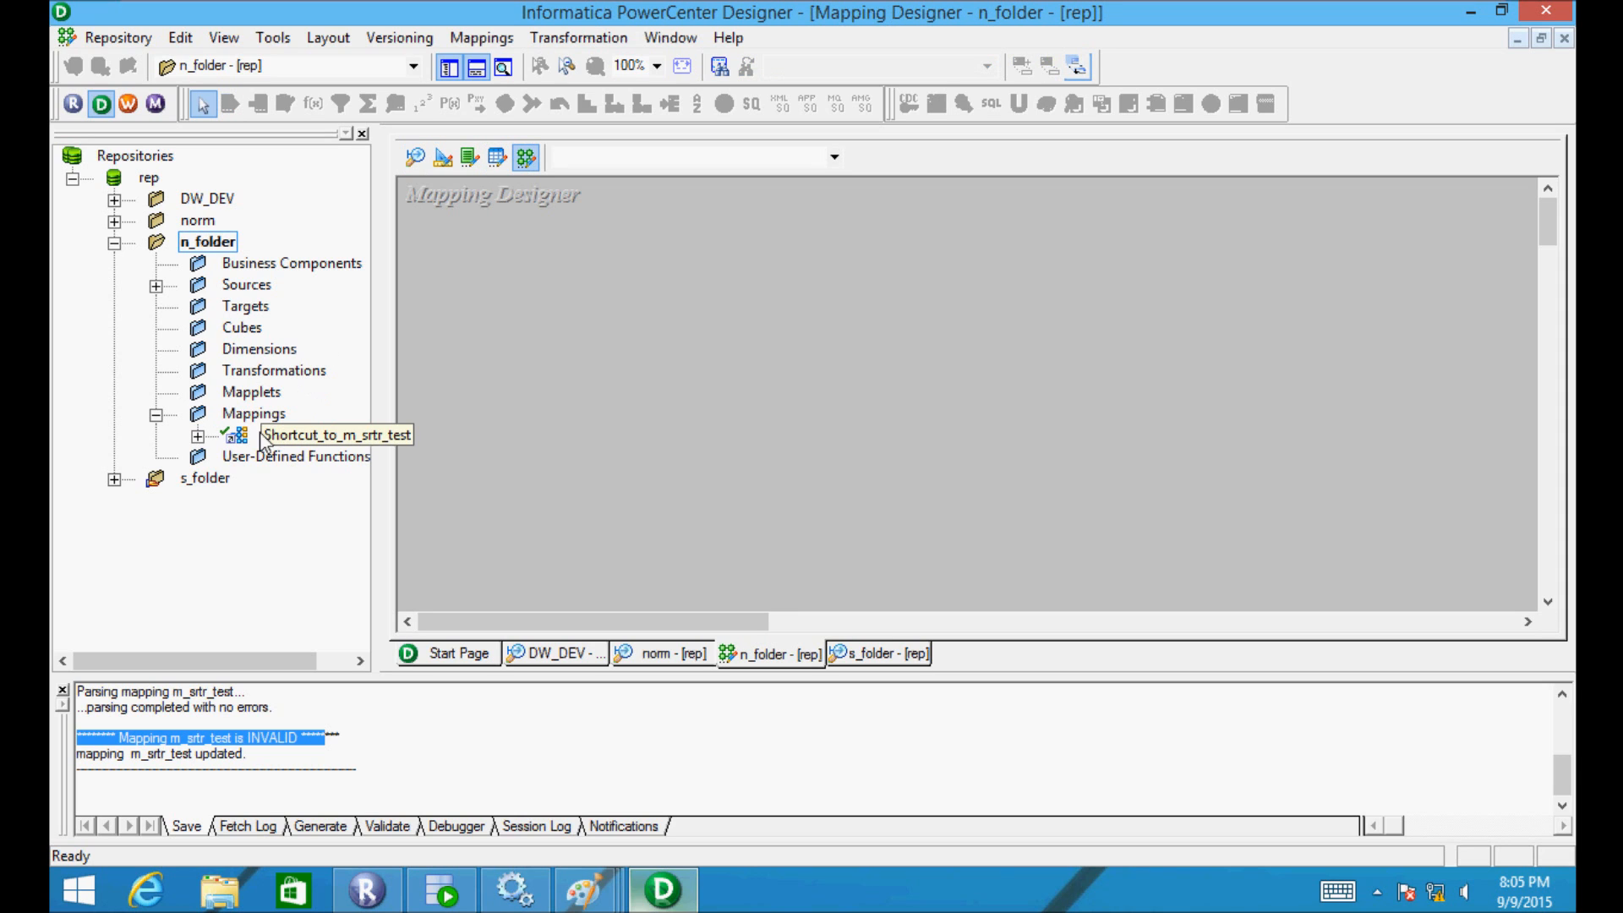
{"action": "left_click", "coordinate": [298, 435]}
{"action": "left_click_drag", "start_coordinate": [571, 338], "coordinate": [724, 282]}
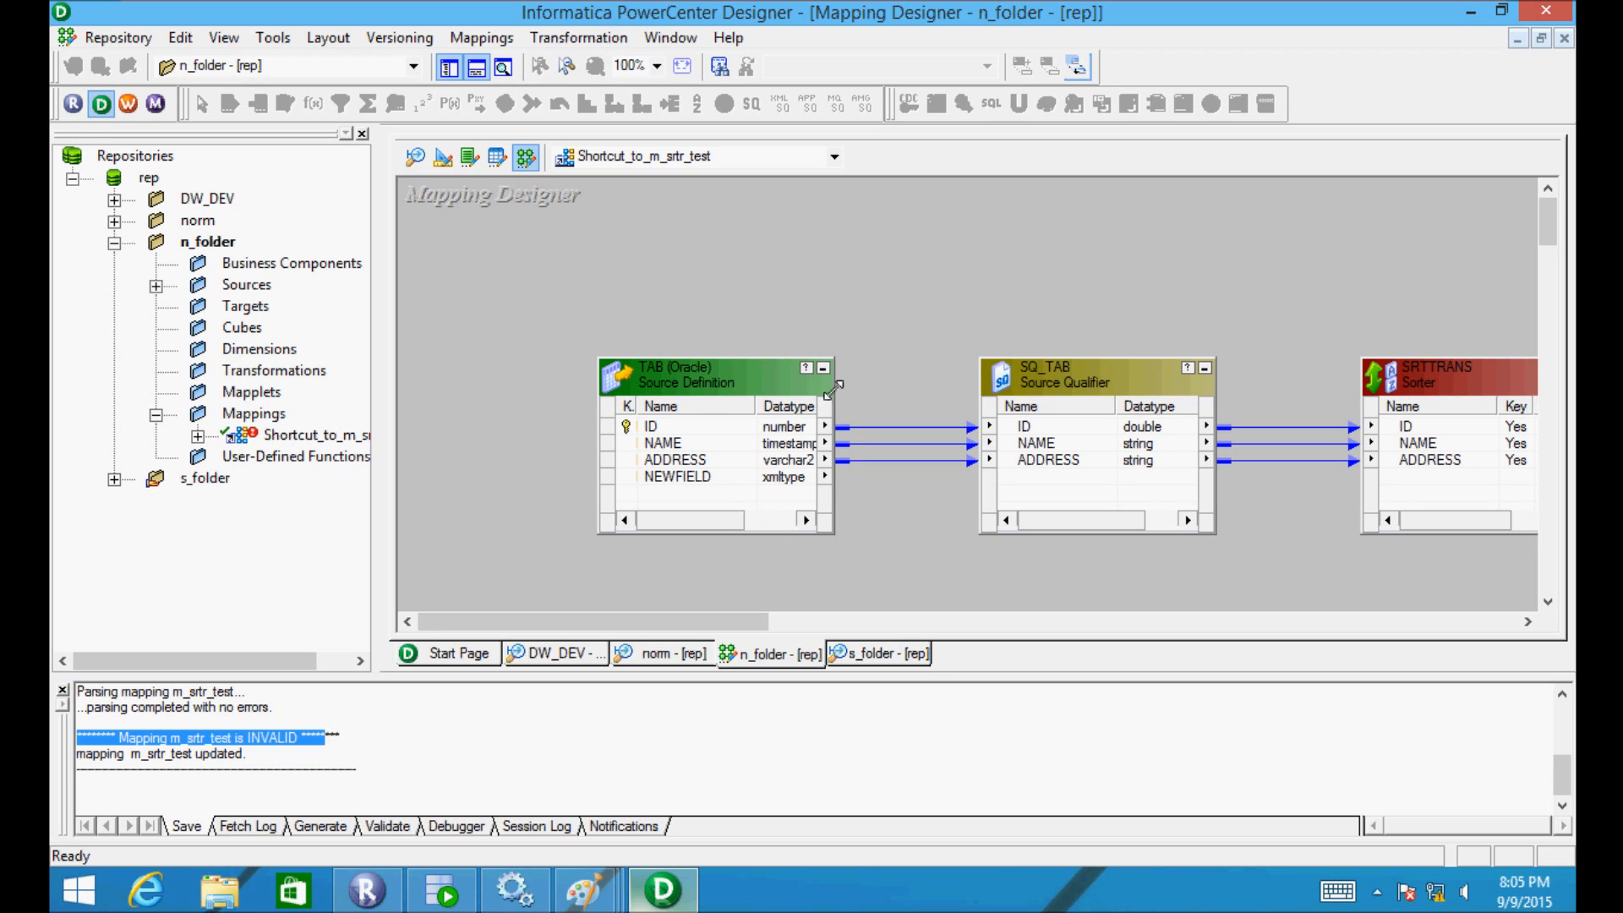
{"action": "left_click_drag", "start_coordinate": [834, 387], "coordinate": [873, 387]}
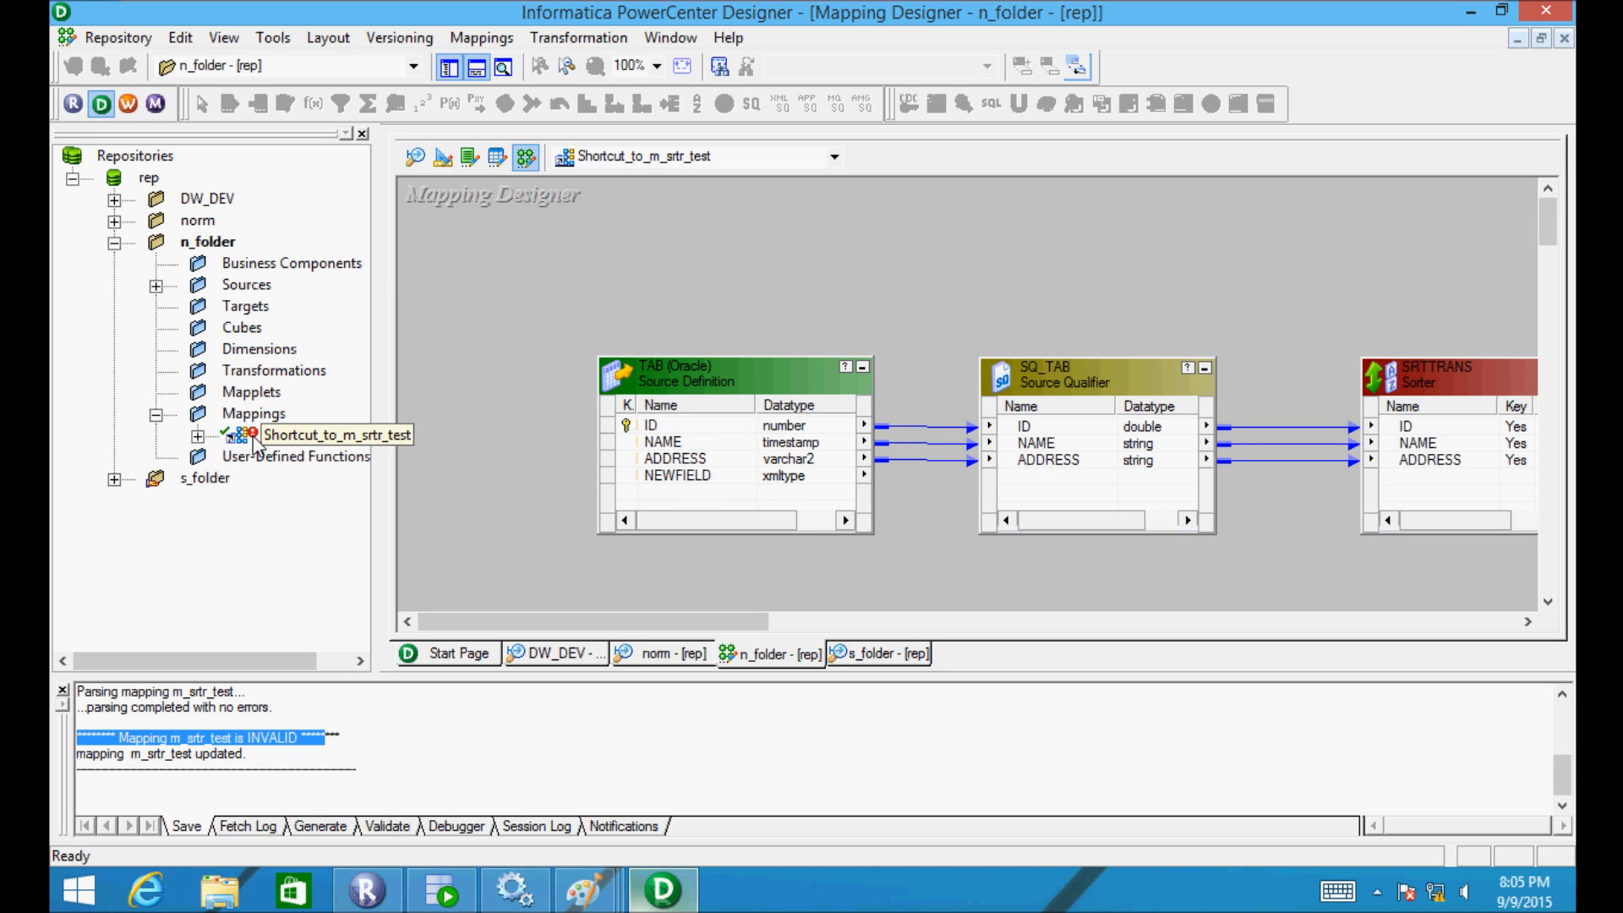
{"action": "left_click", "coordinate": [115, 245]}
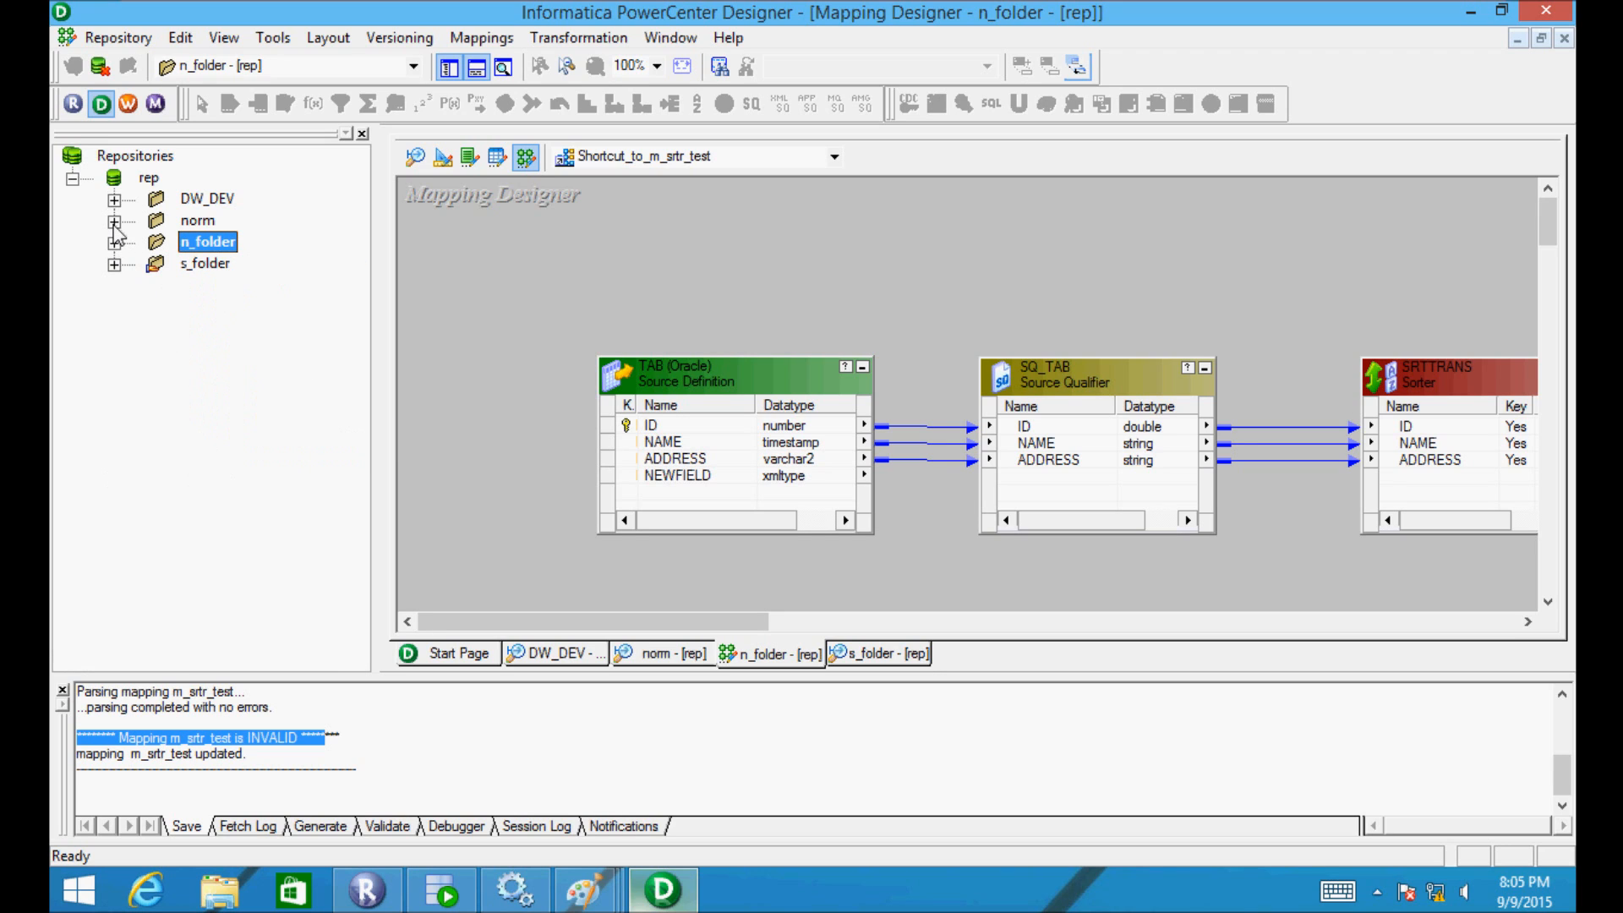
- Open the norm folder's Shortcut_to_m_srtr_test mapping, whose TAB source lists NEWFIELD xmltype
{"action": "double_click", "coordinate": [173, 223]}
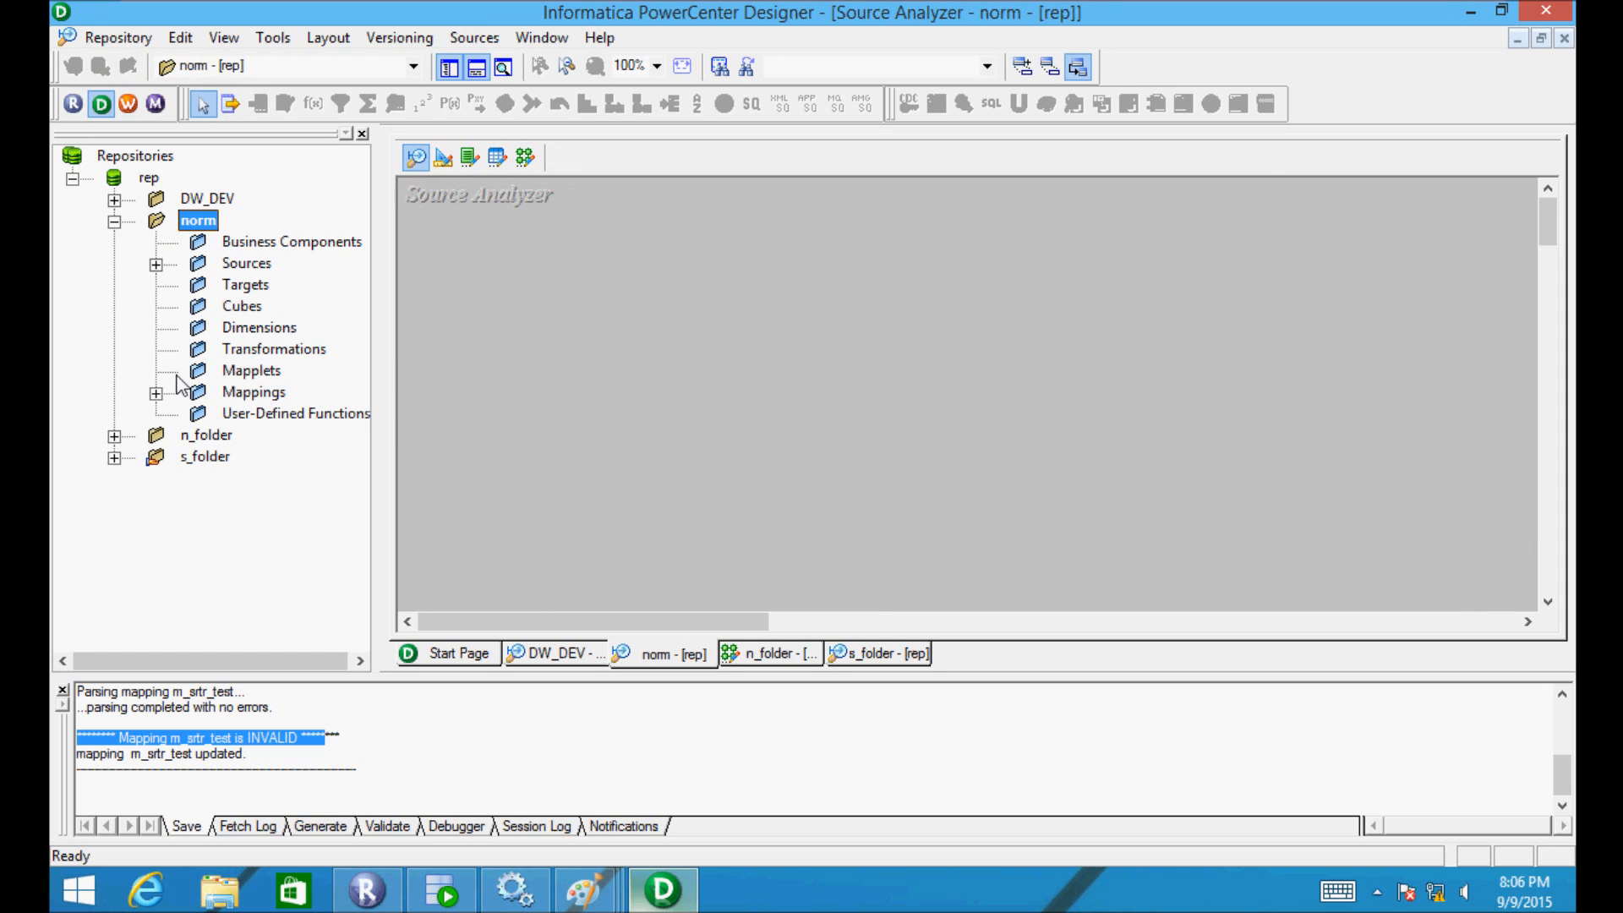
{"action": "left_click", "coordinate": [155, 394]}
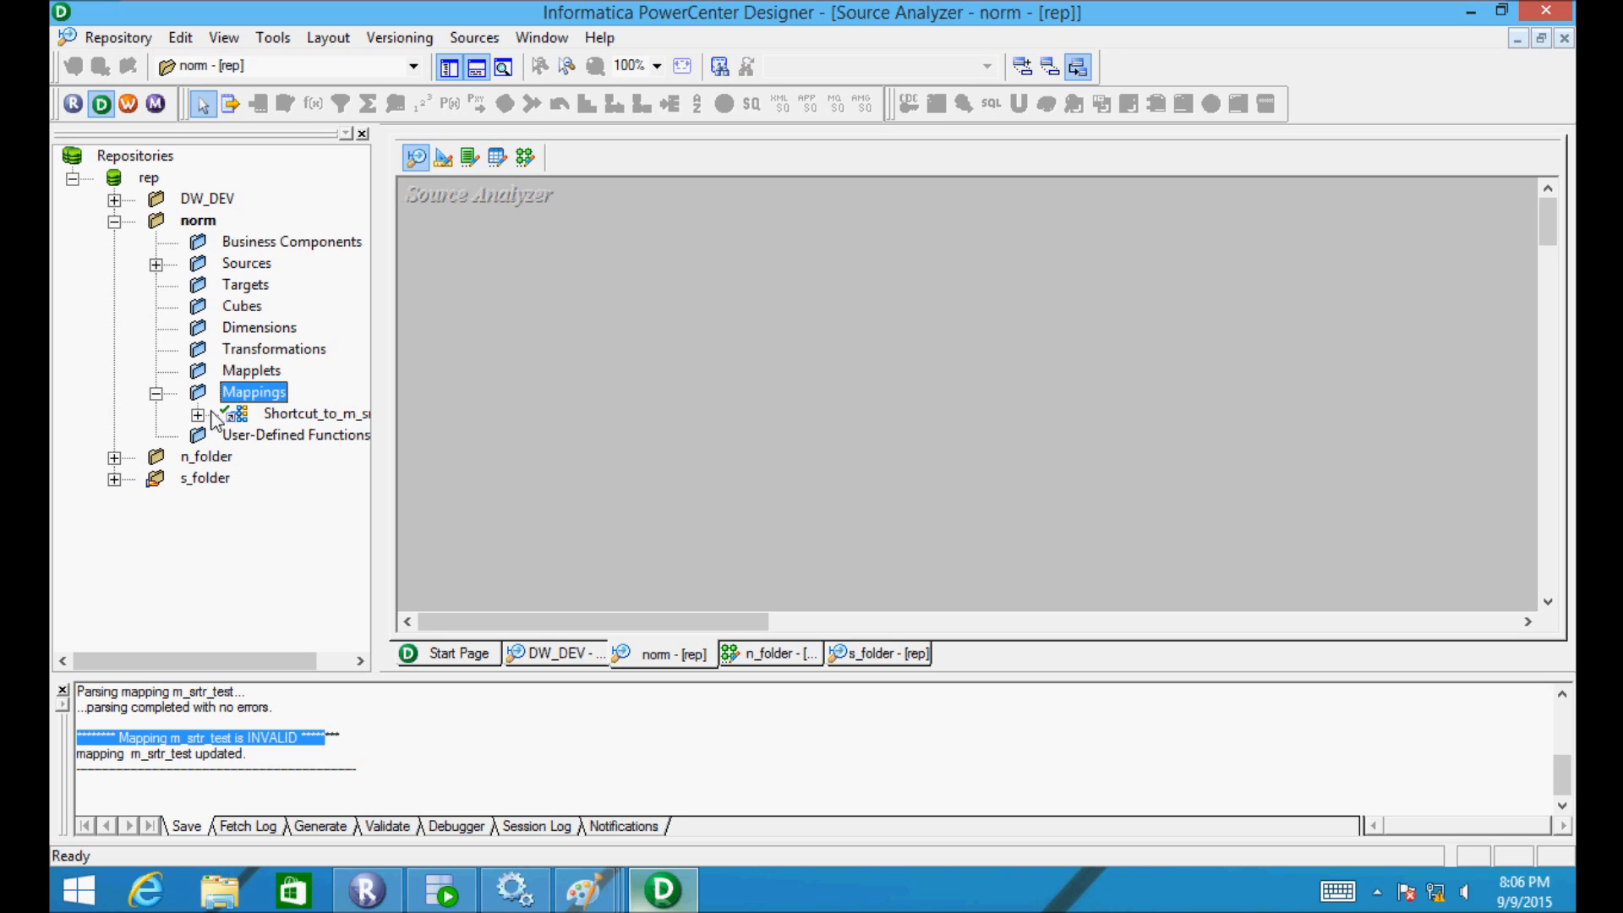
{"action": "left_click", "coordinate": [288, 412]}
{"action": "left_click_drag", "start_coordinate": [287, 413], "coordinate": [685, 306]}
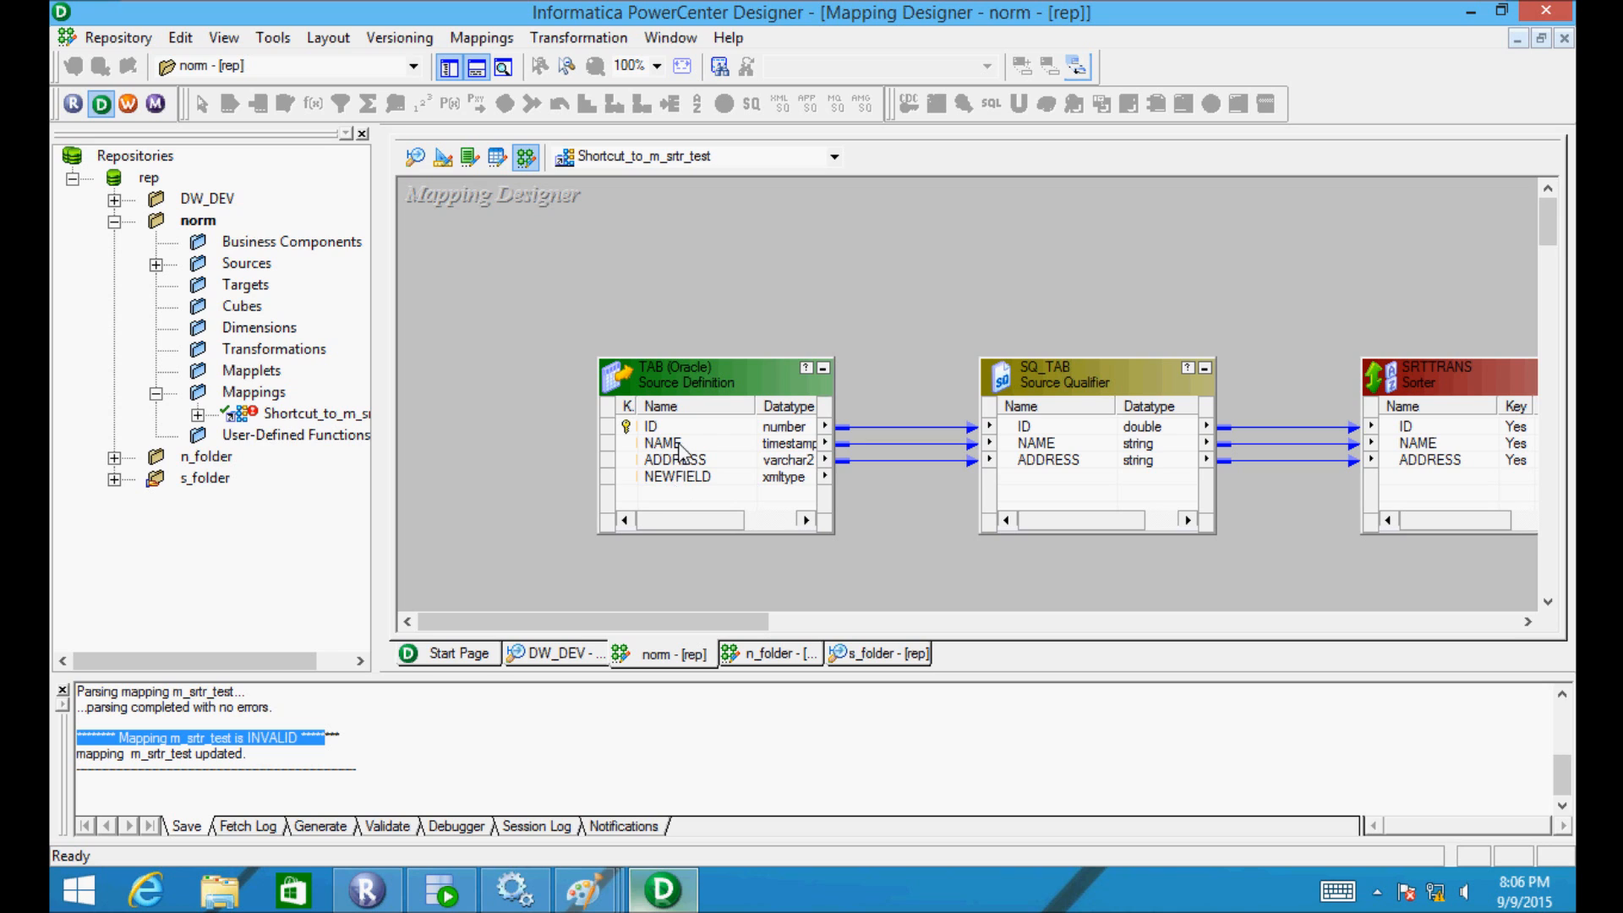
{"action": "left_click_drag", "start_coordinate": [690, 519], "coordinate": [724, 521]}
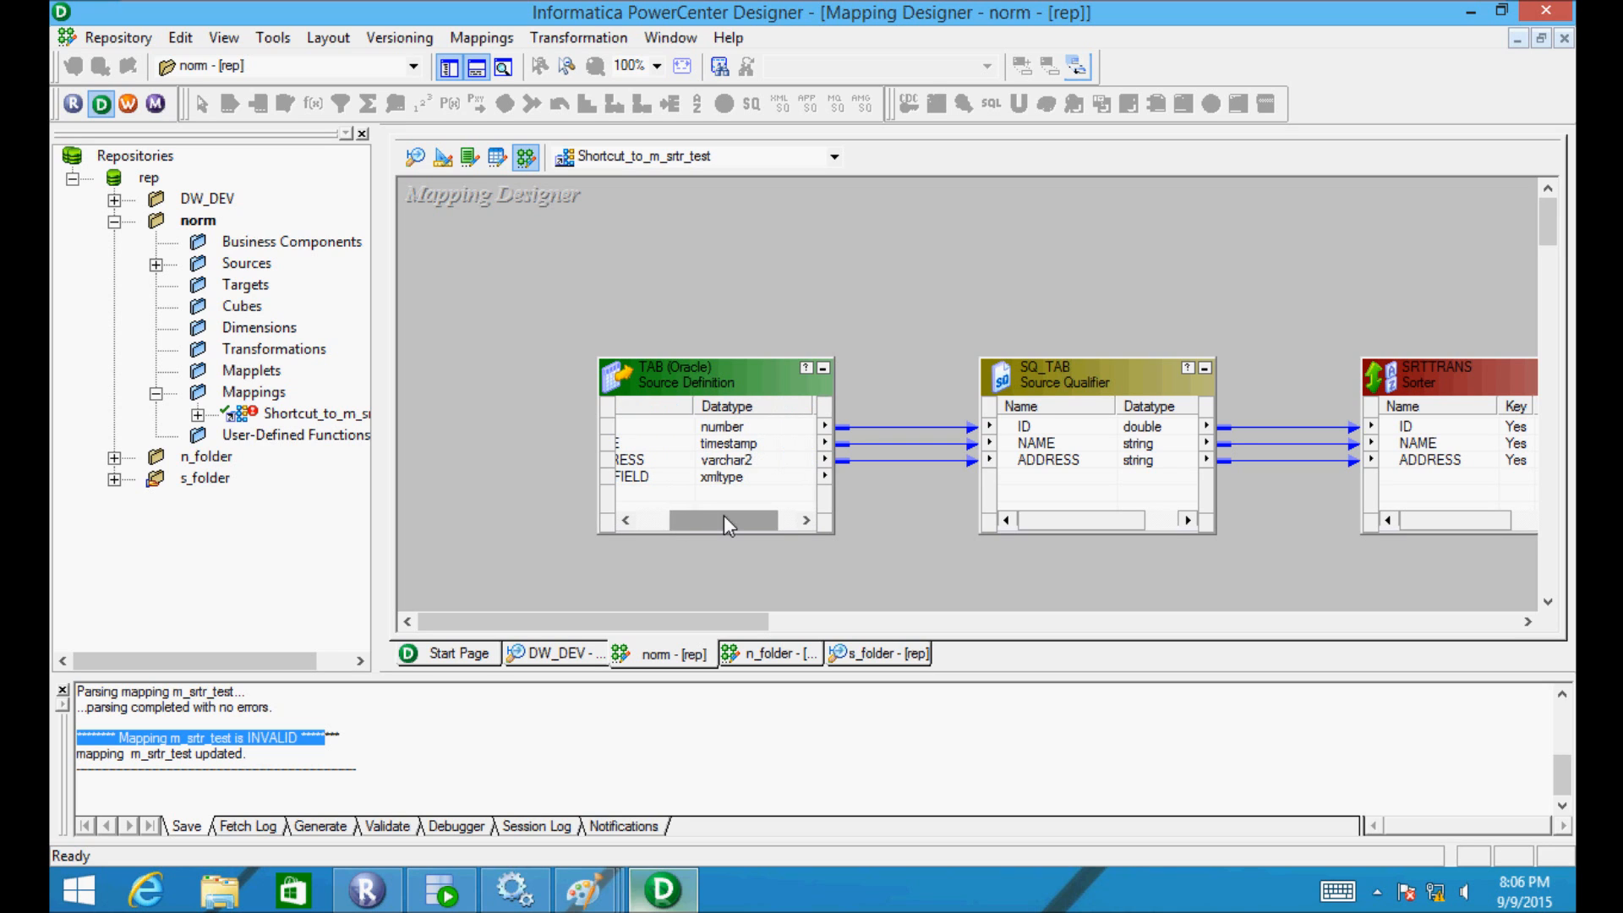
{"action": "left_click", "coordinate": [584, 890]}
- Bring up the '2 - Paint' Advantages of Shortcuts notes, then go back to Designer
{"action": "left_click", "coordinate": [761, 744]}
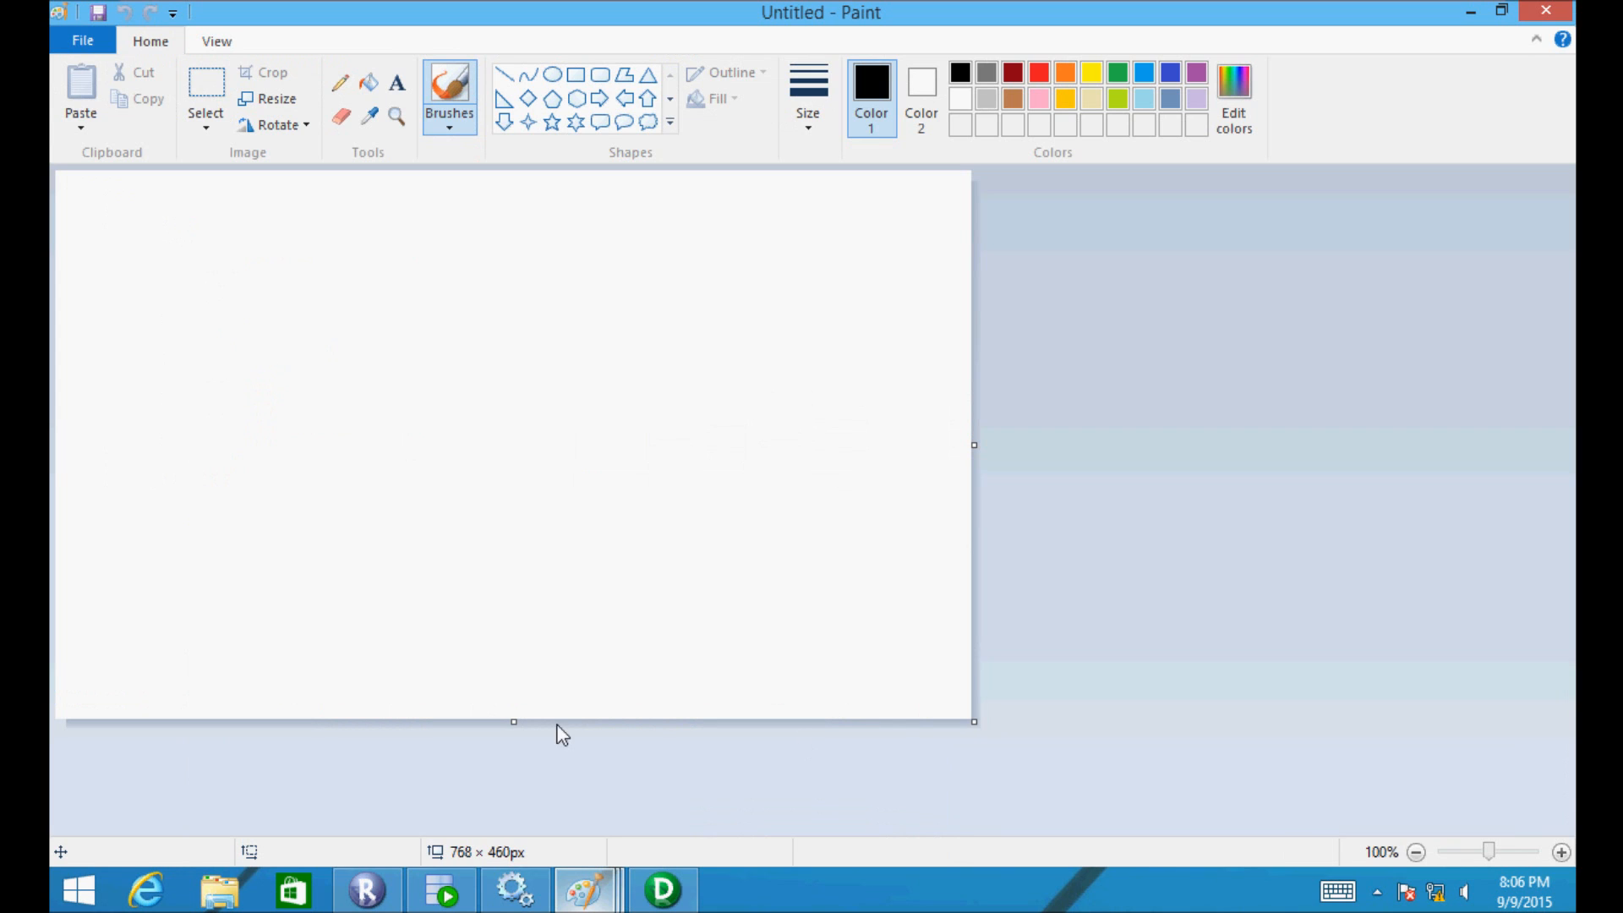
{"action": "left_click", "coordinate": [575, 884]}
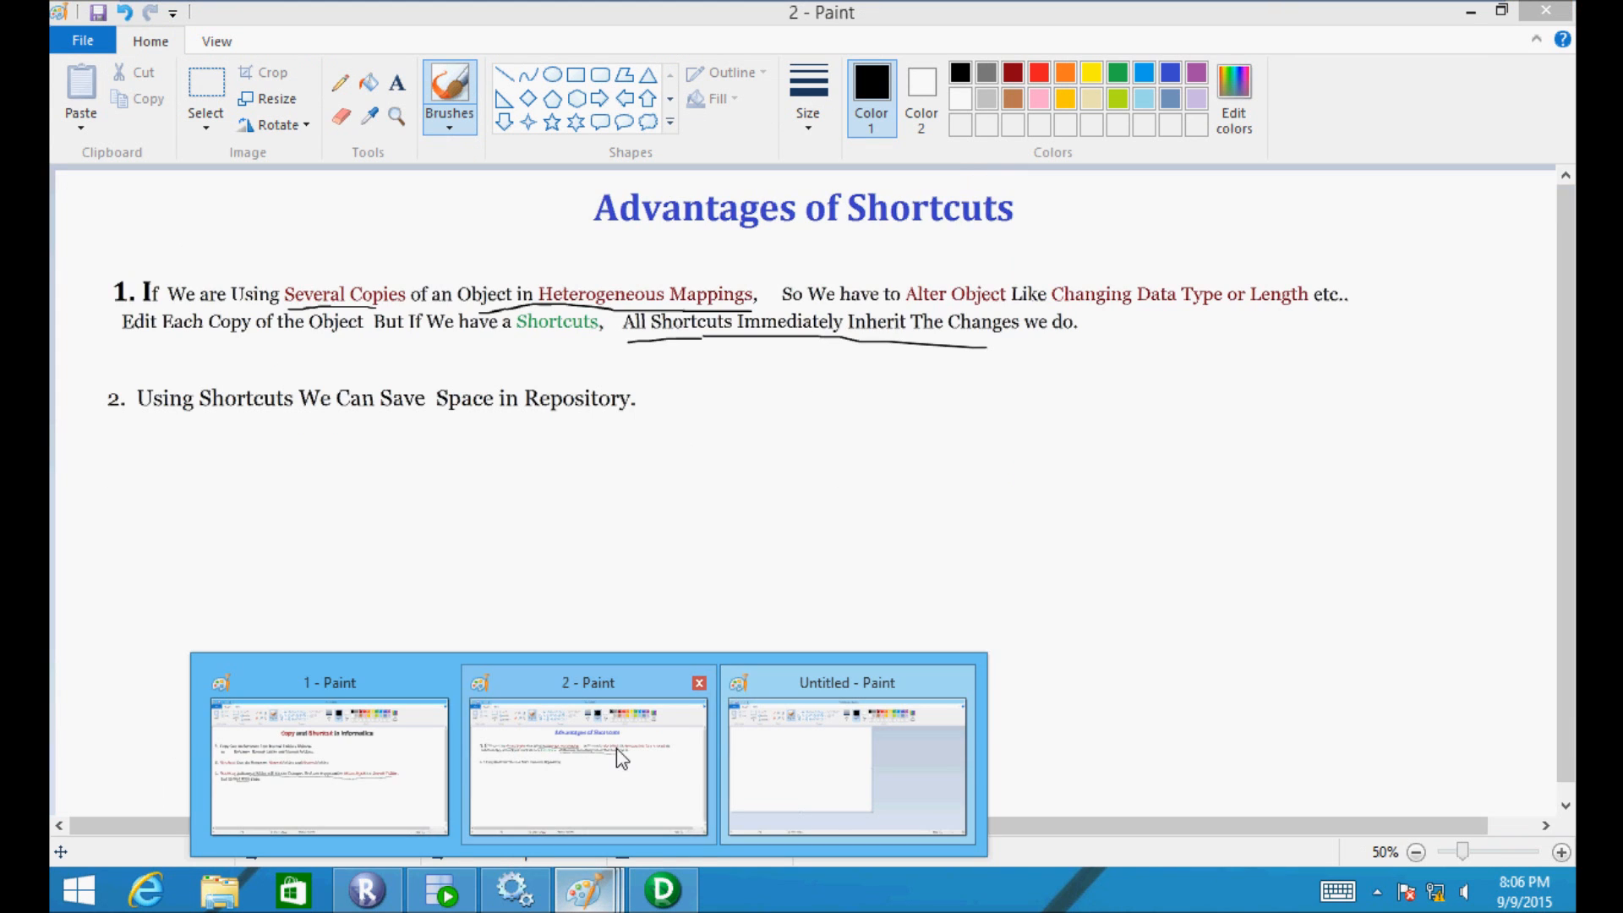
{"action": "left_click", "coordinate": [616, 748]}
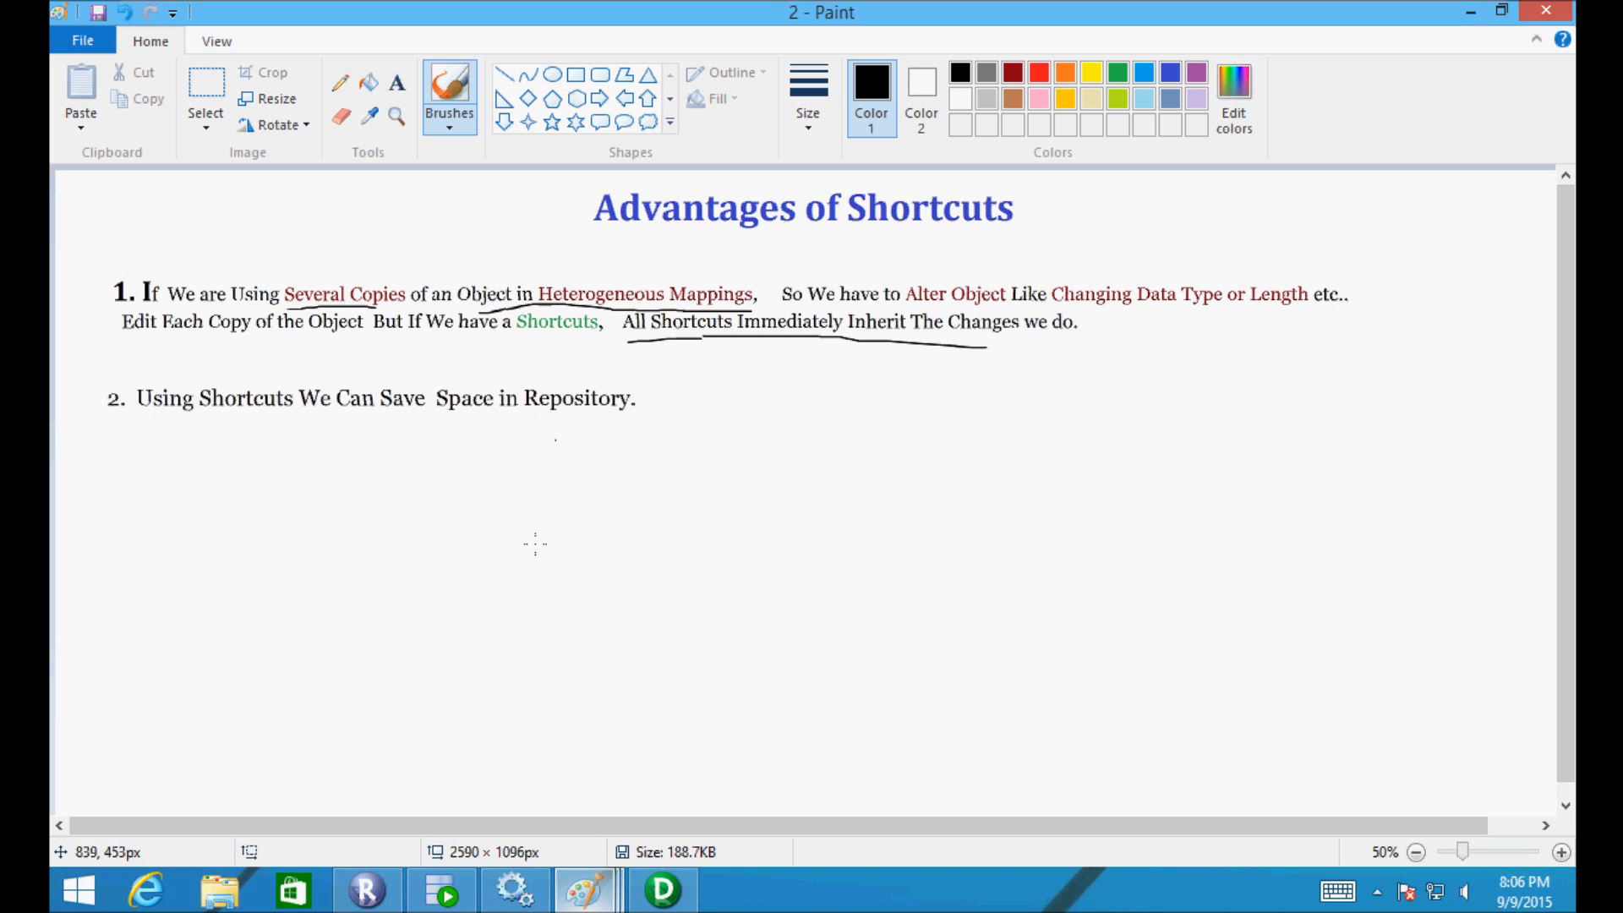
{"action": "left_click", "coordinate": [661, 890]}
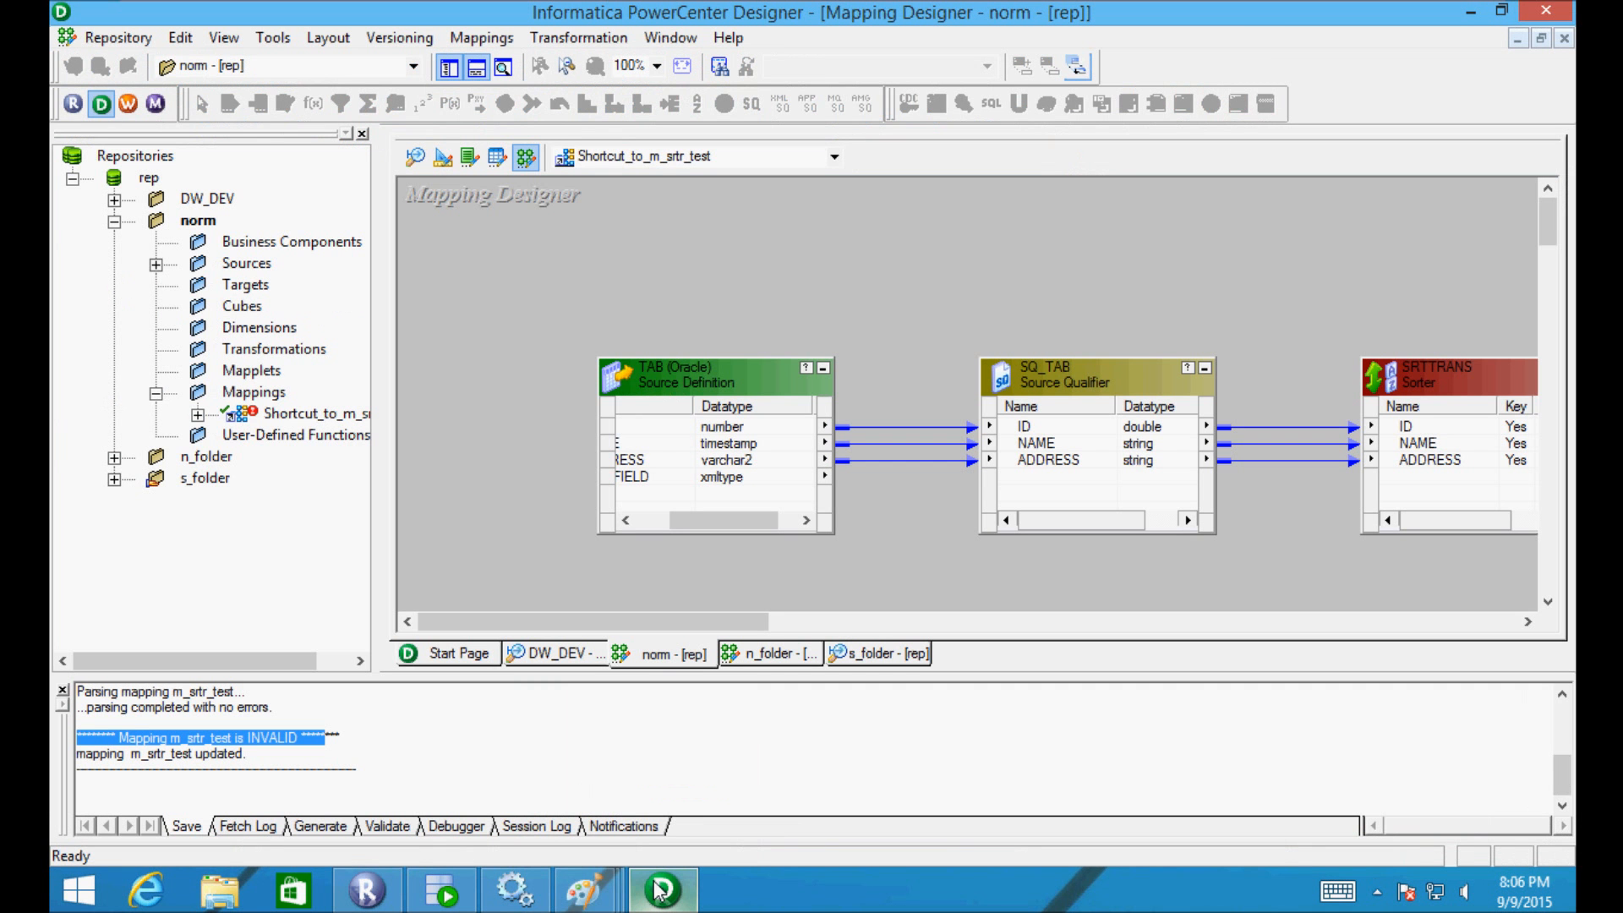
- Collapse the norm folder, close PowerCenter Designer, and switch to the Repository Manager
{"action": "left_click", "coordinate": [115, 221]}
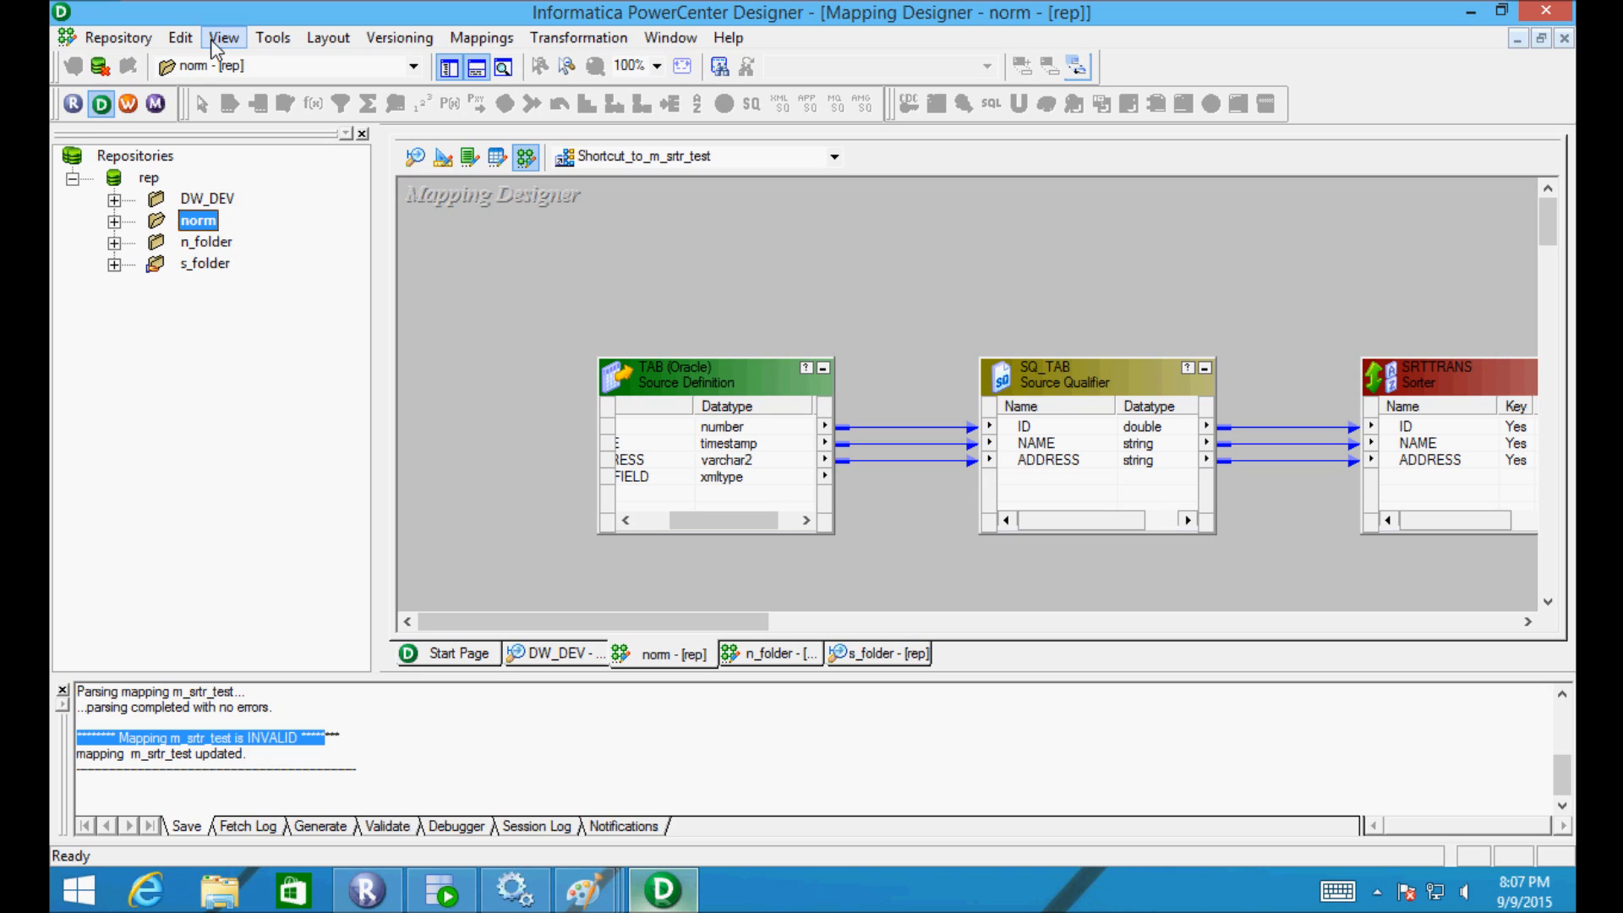
{"action": "left_click", "coordinate": [1563, 38]}
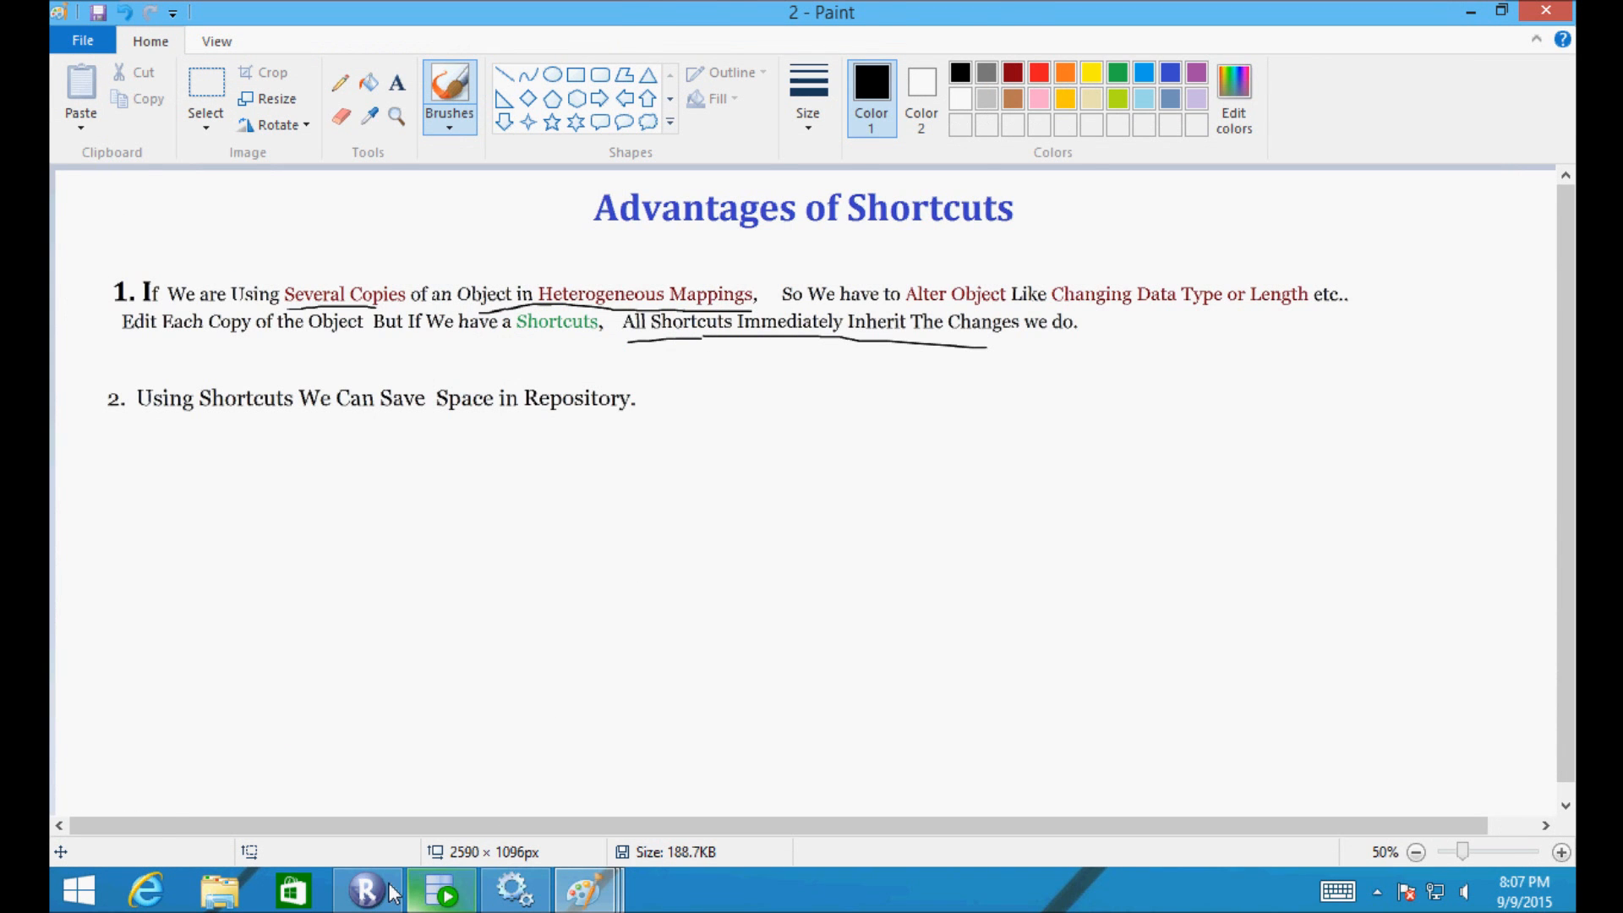
{"action": "left_click", "coordinate": [392, 894]}
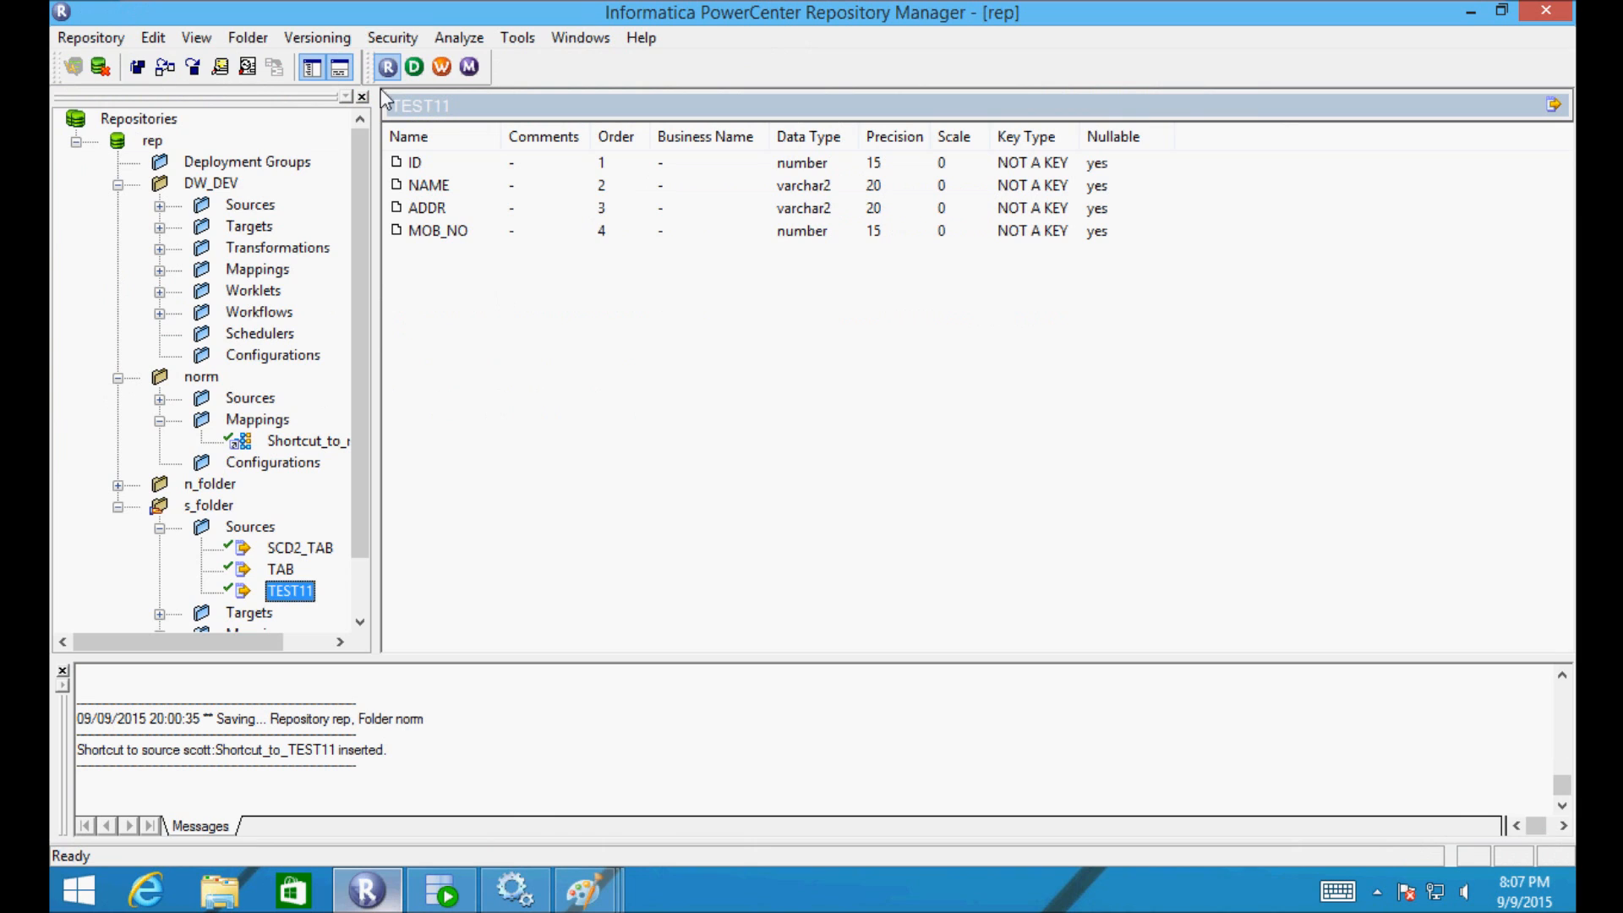
- Collapse the DW_DEV, norm and s_folder folders in the repository tree
{"action": "left_click", "coordinate": [120, 185]}
{"action": "left_click", "coordinate": [119, 206]}
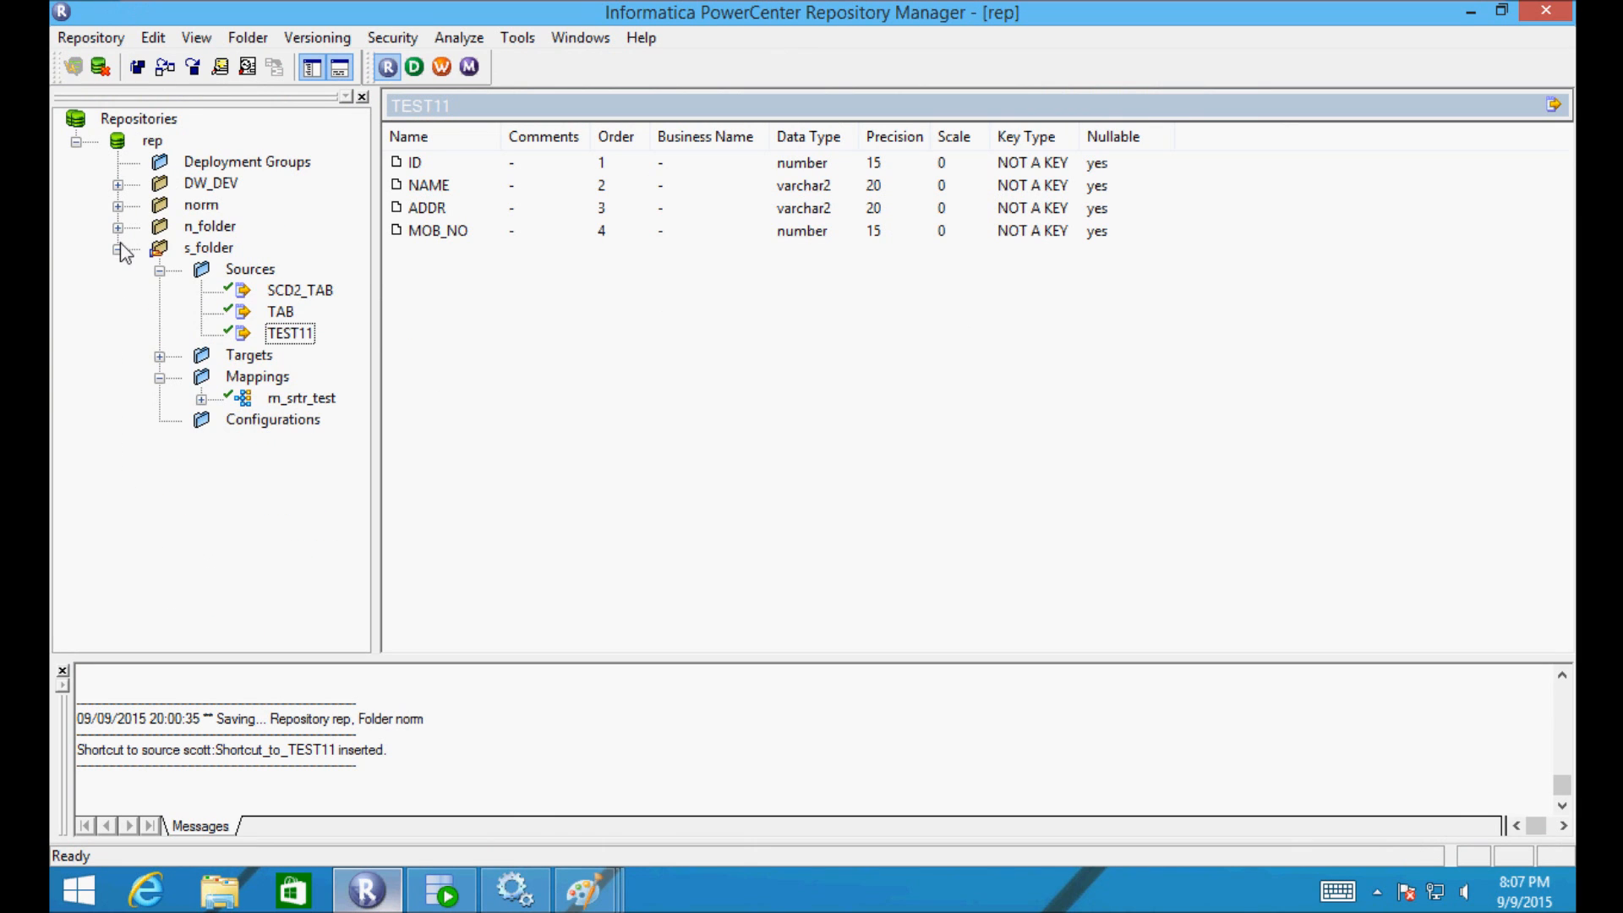
{"action": "left_click", "coordinate": [119, 249]}
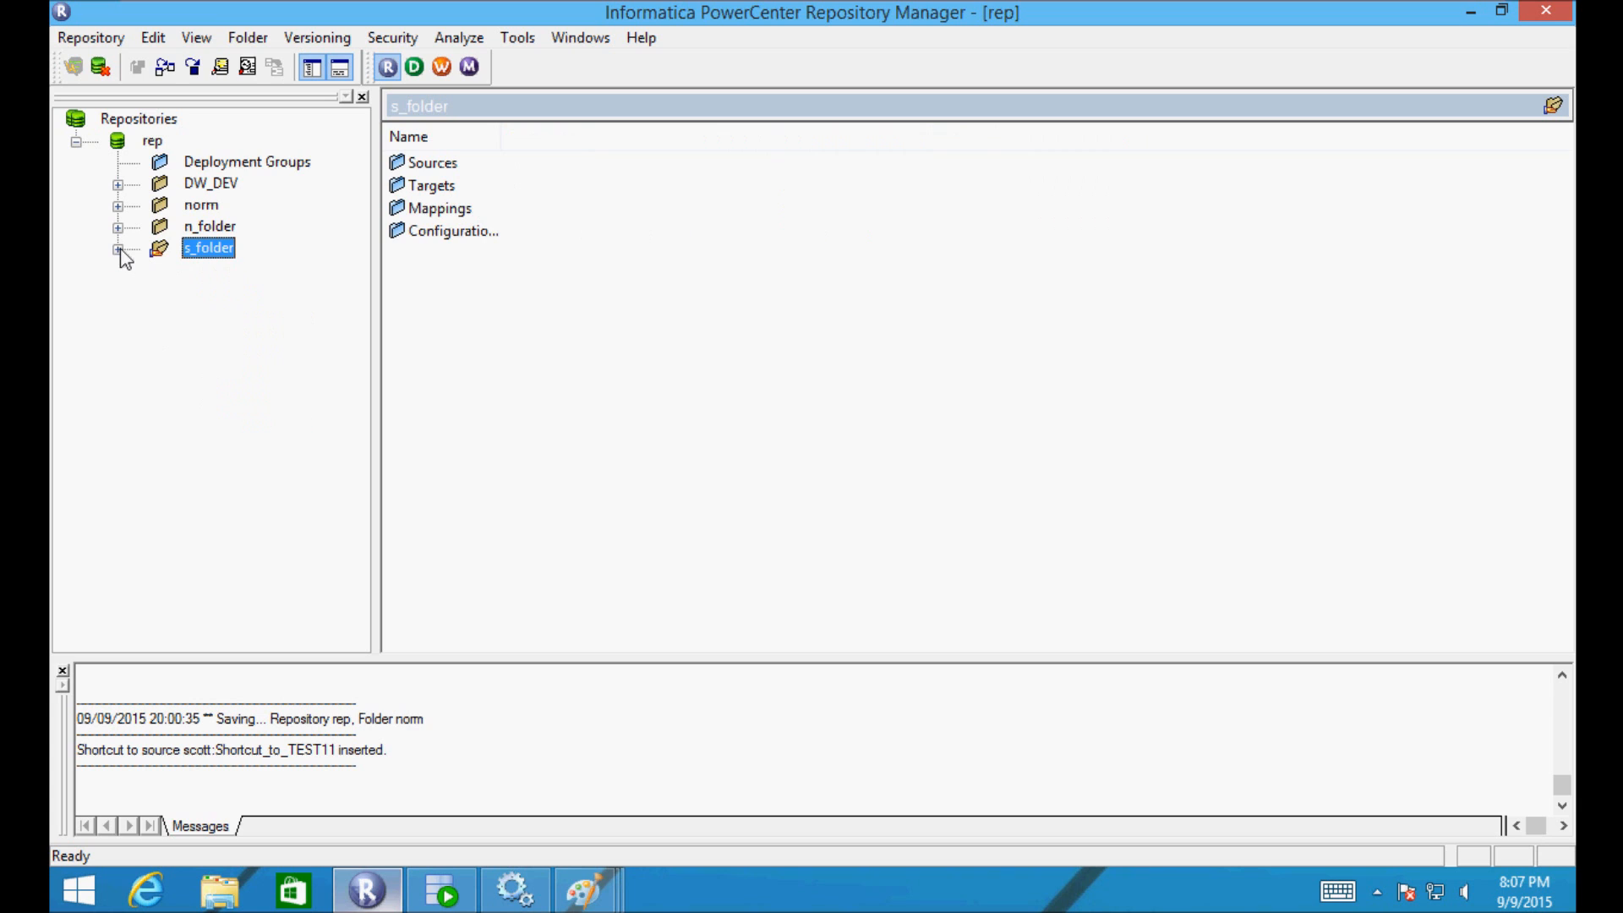
- Create a new folder named test, open it, and launch PowerCenter Designer
{"action": "left_click", "coordinate": [250, 39]}
{"action": "left_click", "coordinate": [227, 72]}
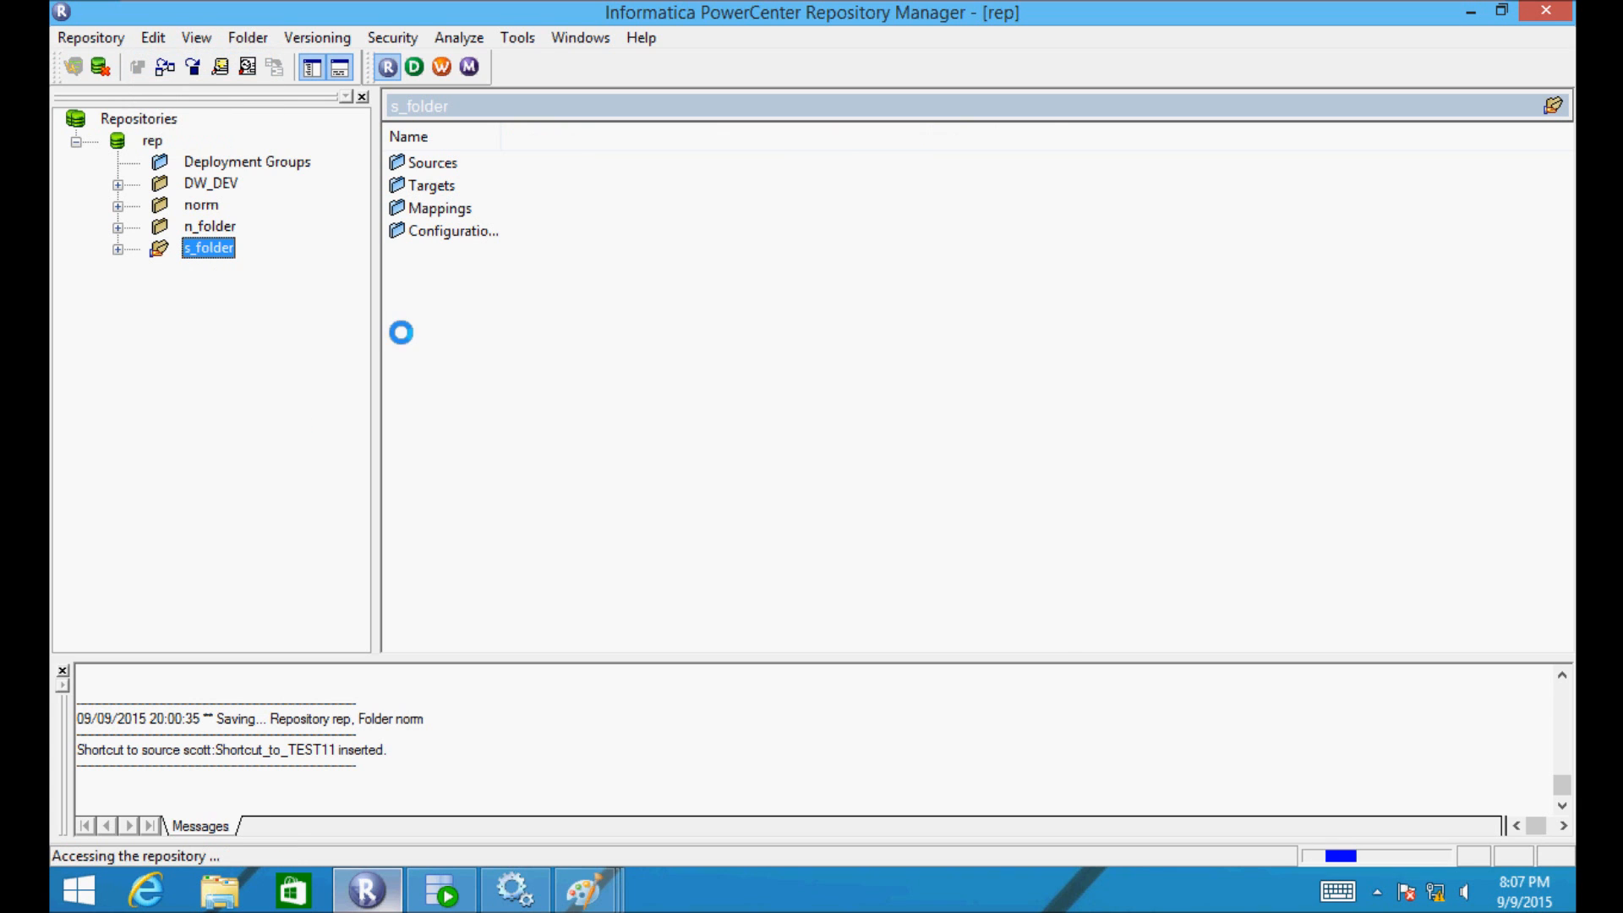
{"action": "type", "text": "test"}
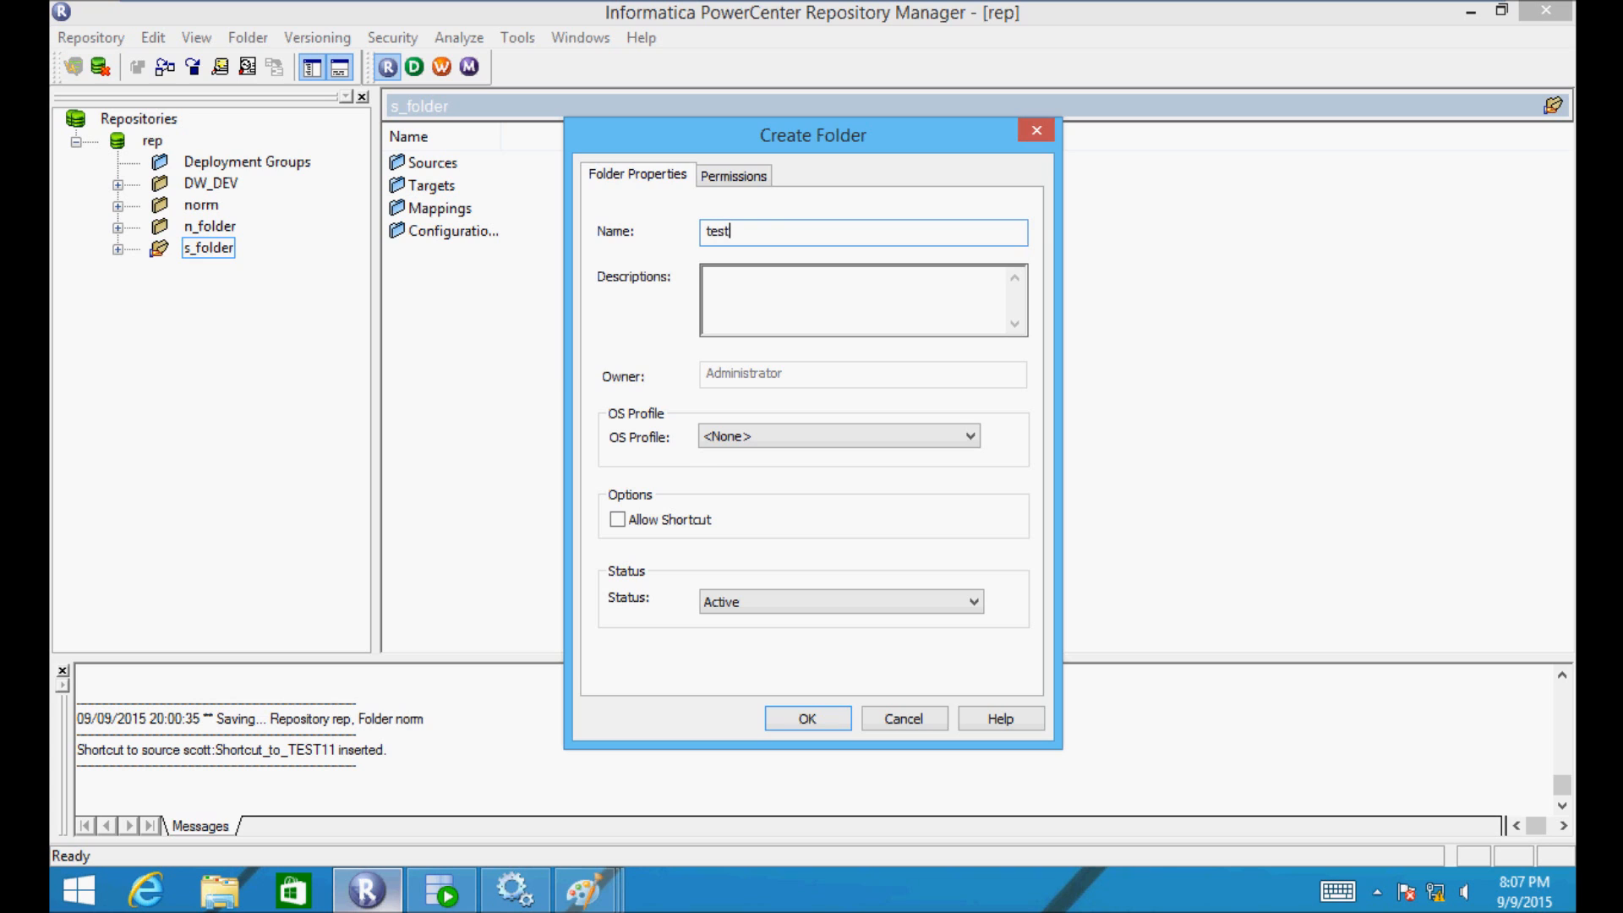
{"action": "key", "text": "Return"}
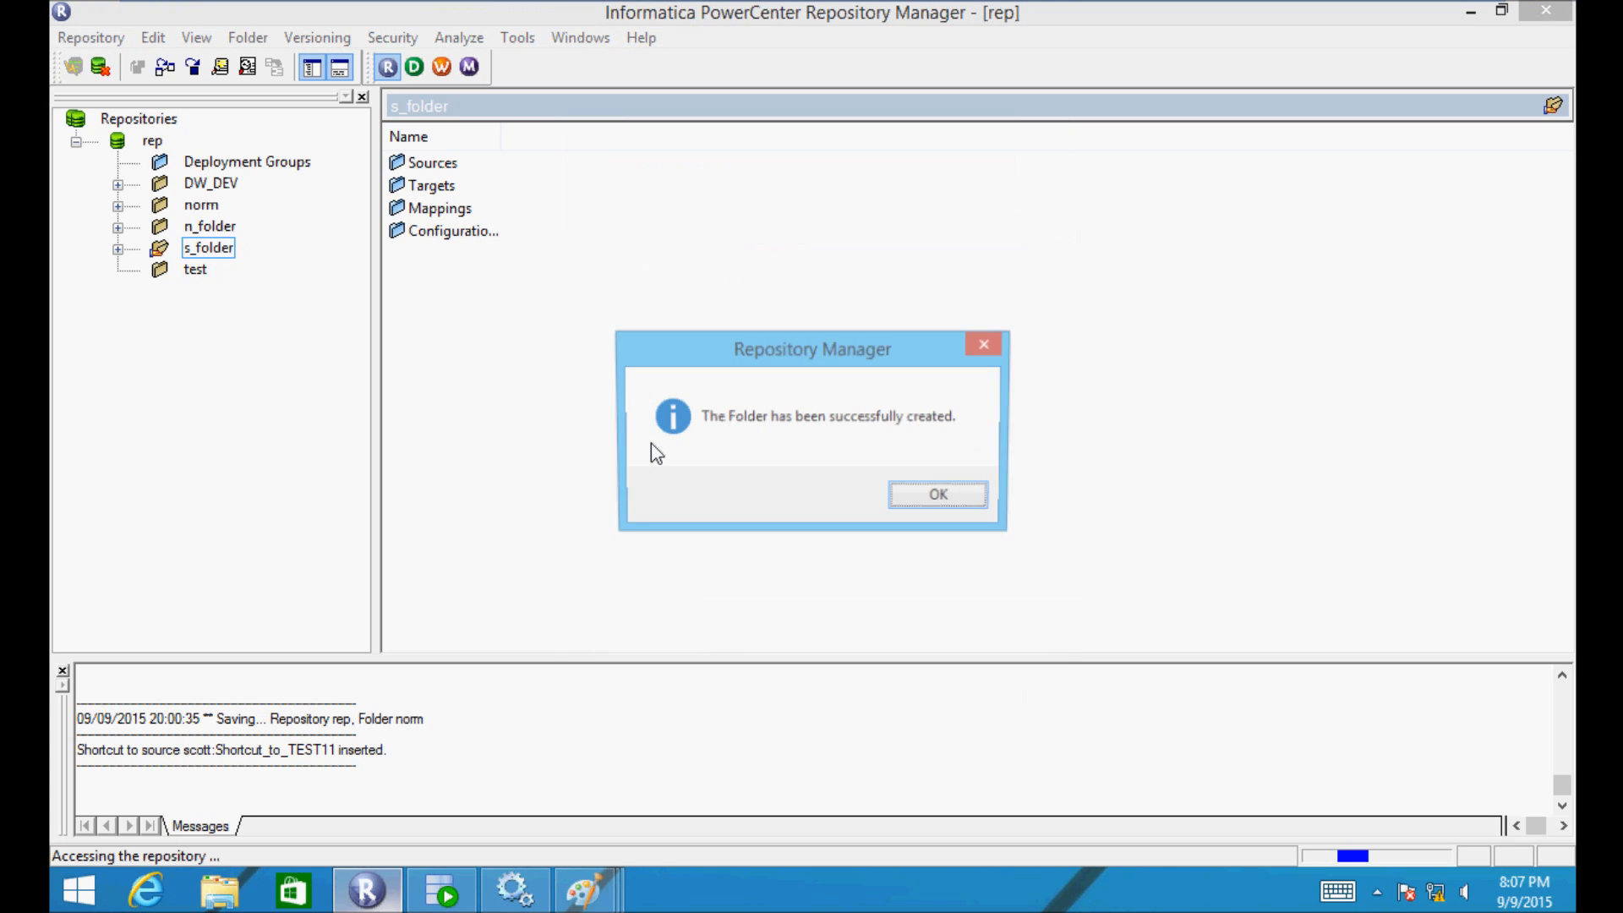
{"action": "left_click", "coordinate": [940, 496]}
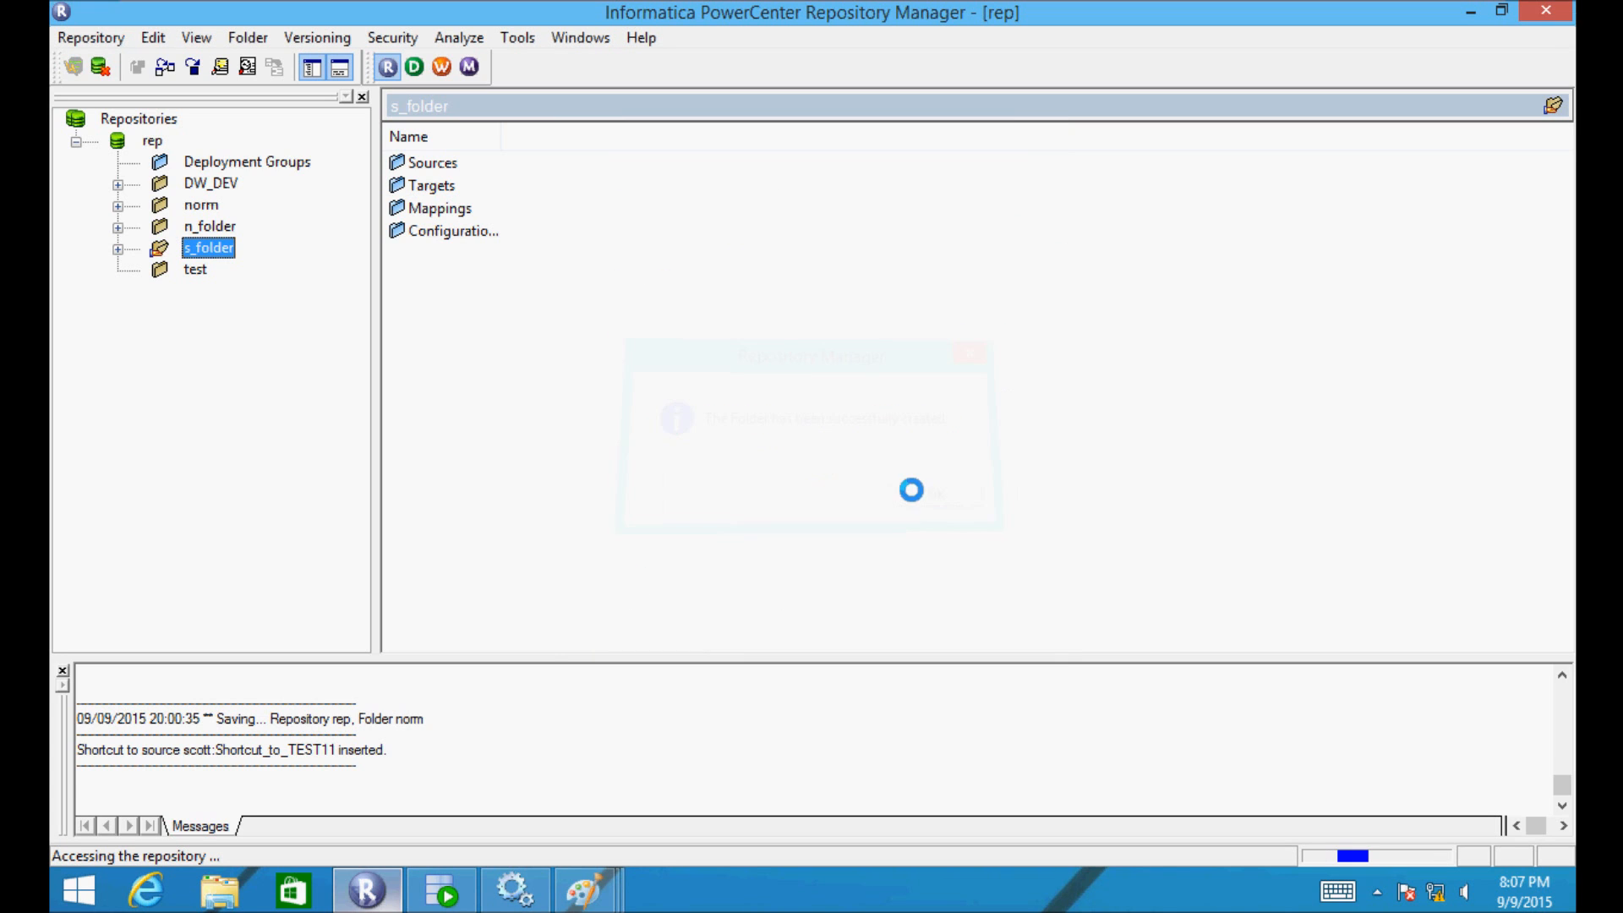
{"action": "double_click", "coordinate": [167, 274]}
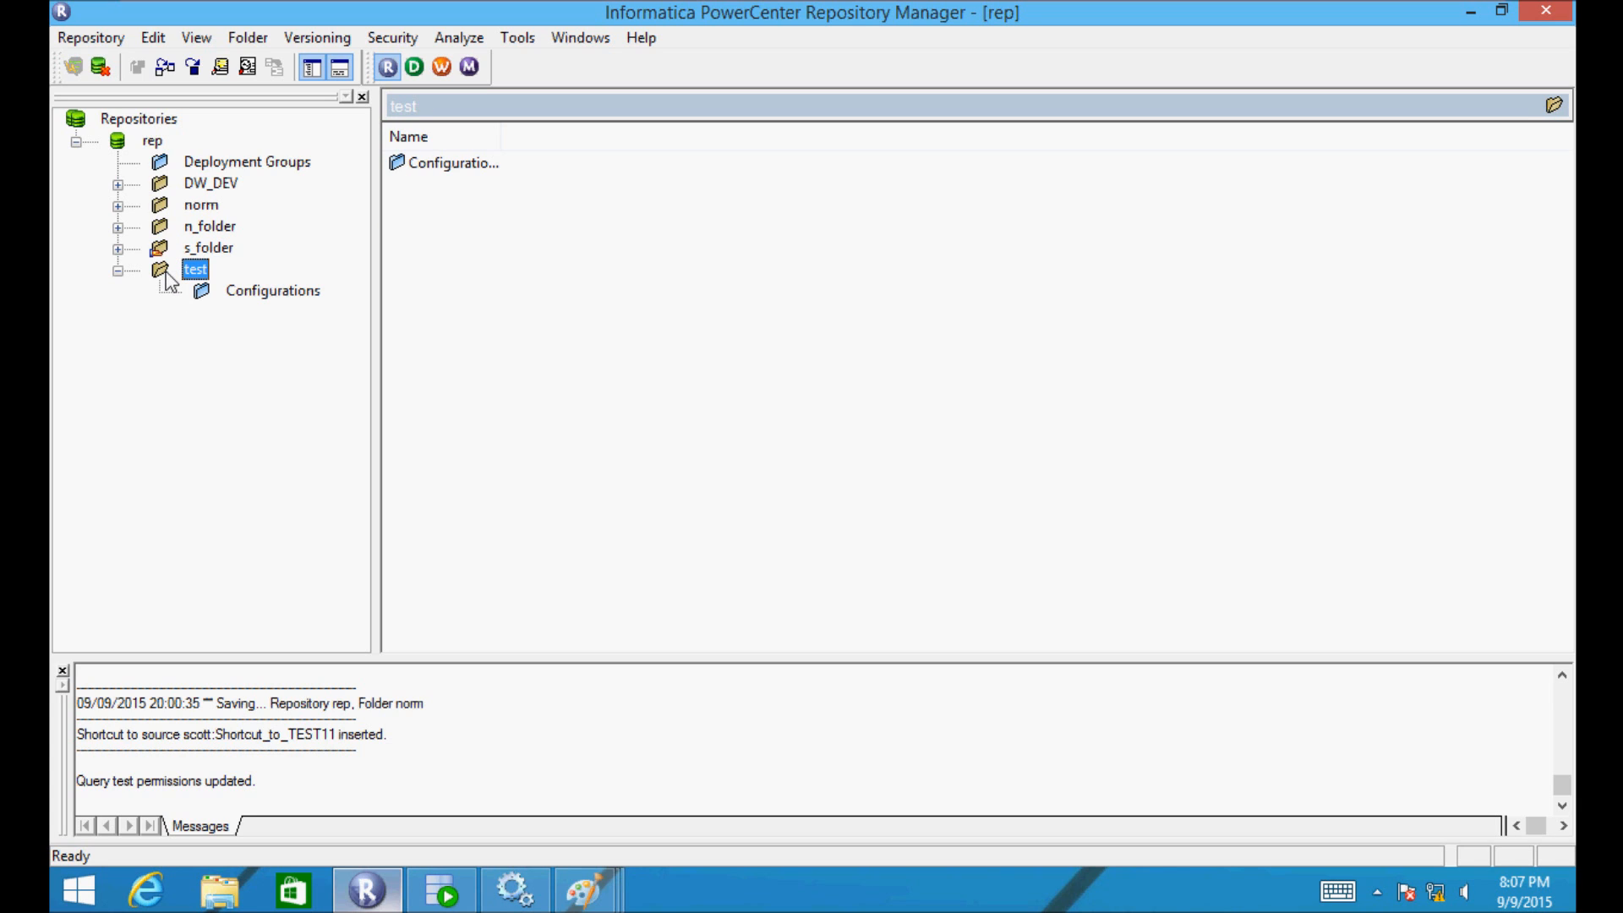
{"action": "left_click", "coordinate": [413, 67]}
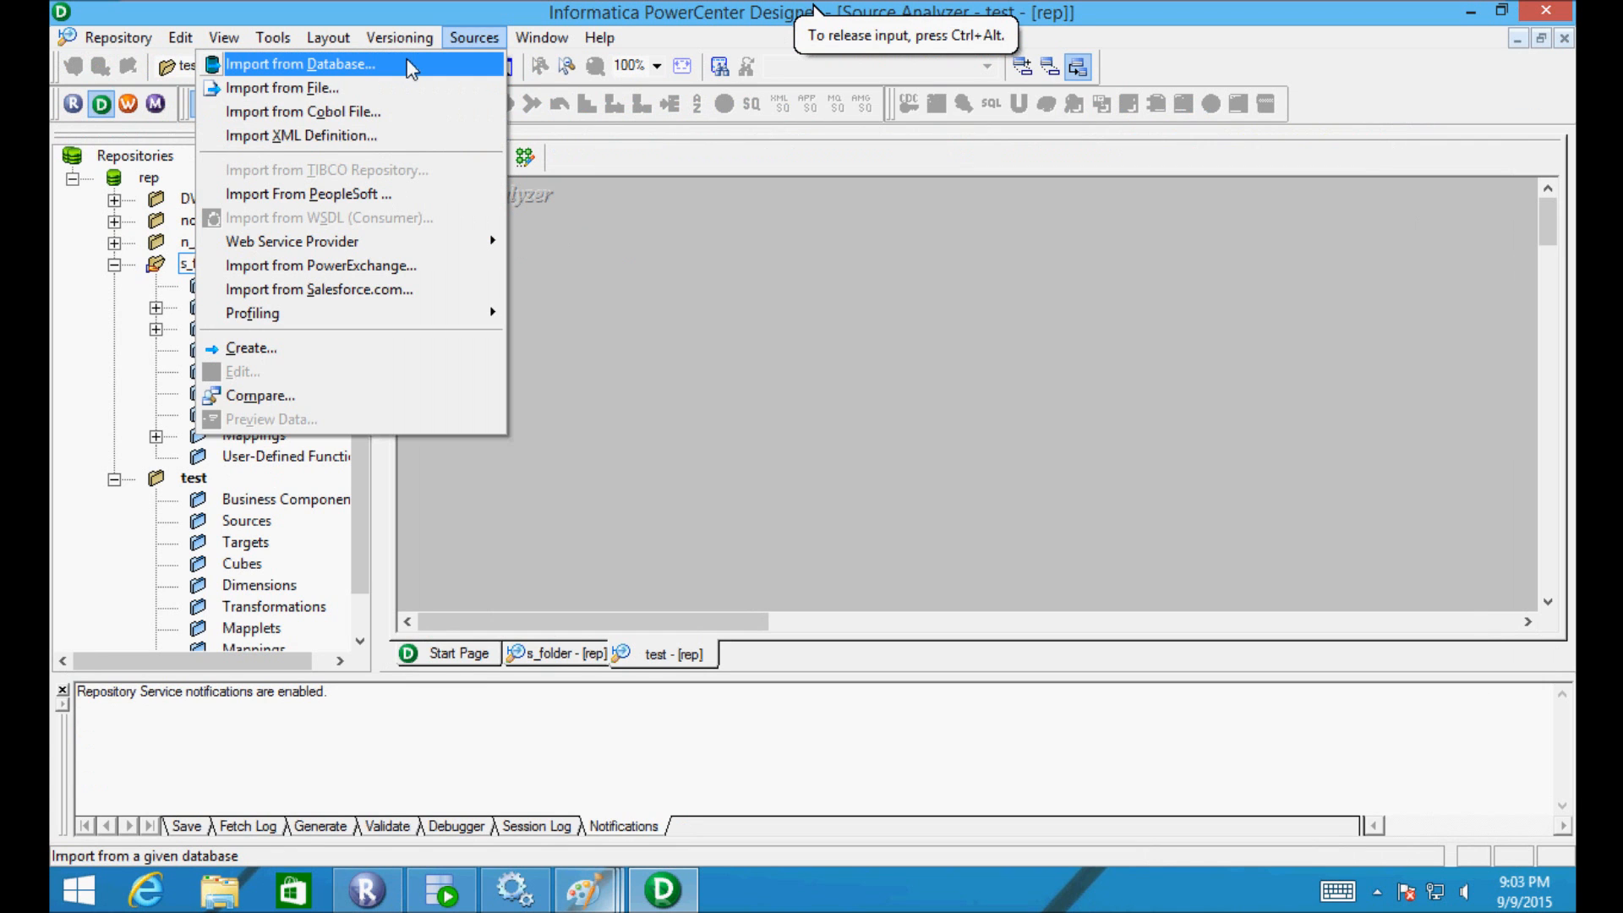
- Connect the database import to the hr Oracle ODBC source using the login credentials
{"action": "left_click", "coordinate": [412, 68]}
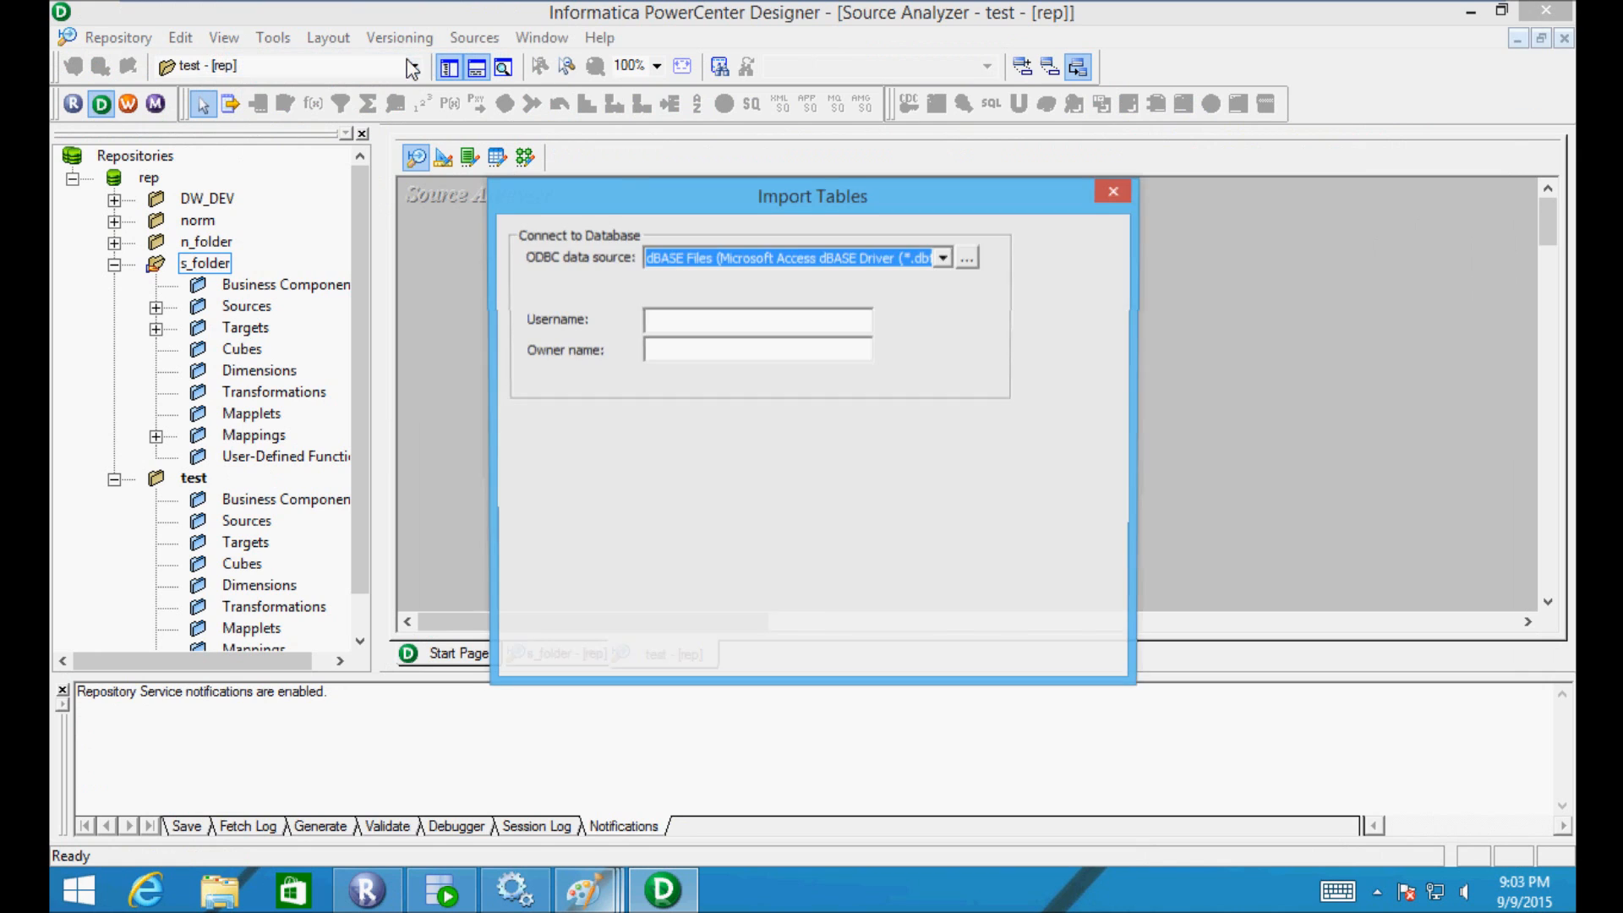
{"action": "left_click", "coordinate": [944, 259]}
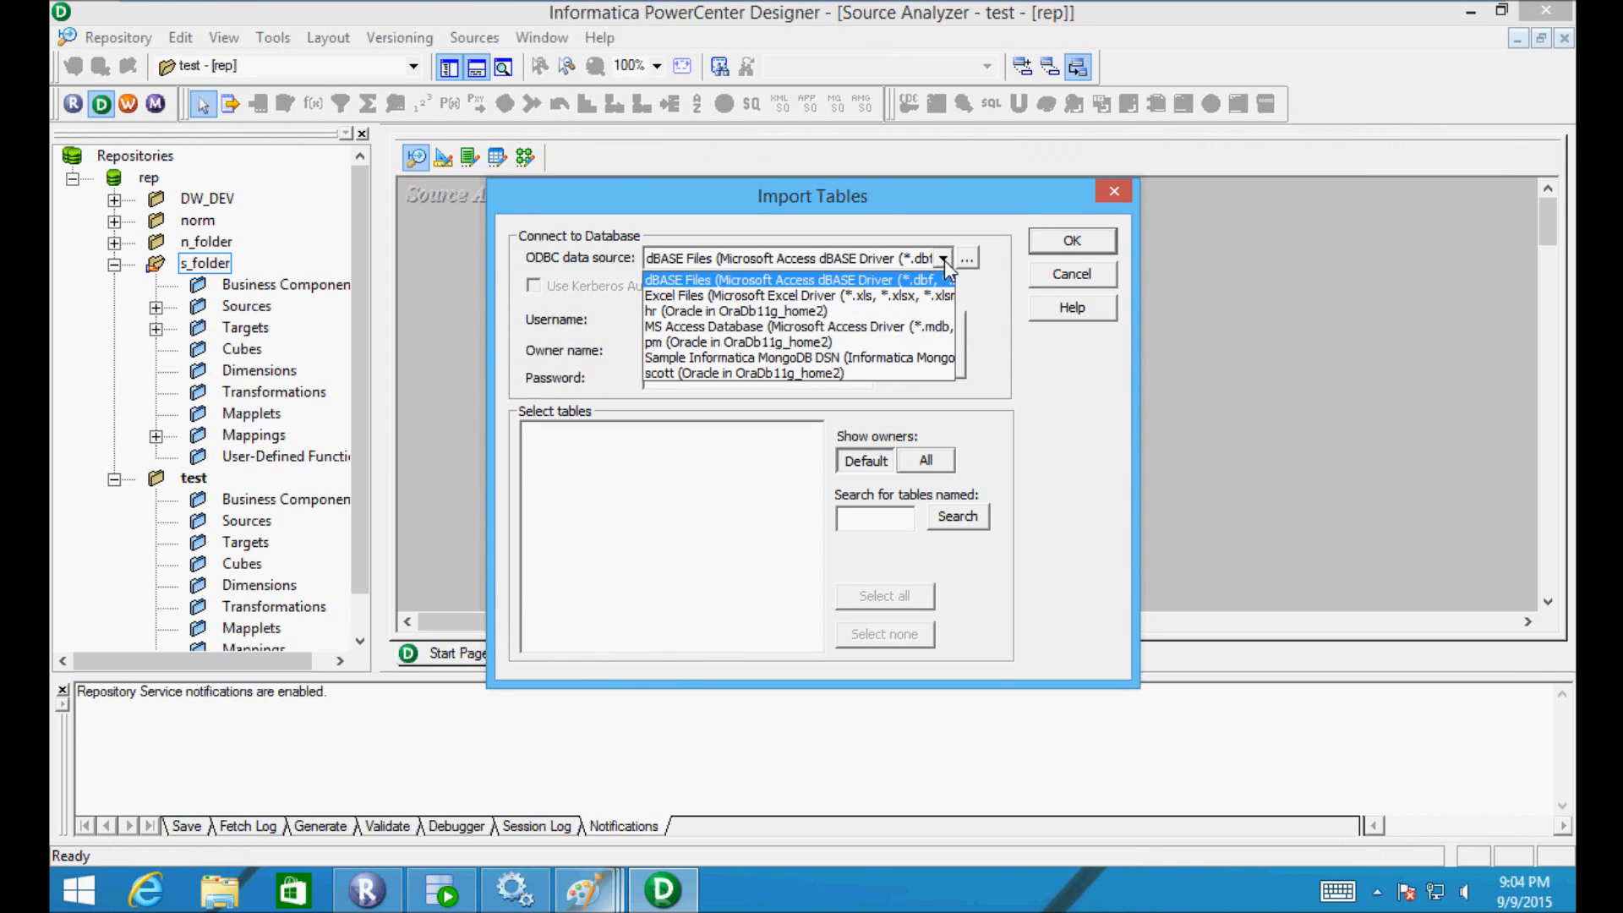
{"action": "left_click", "coordinate": [761, 311]}
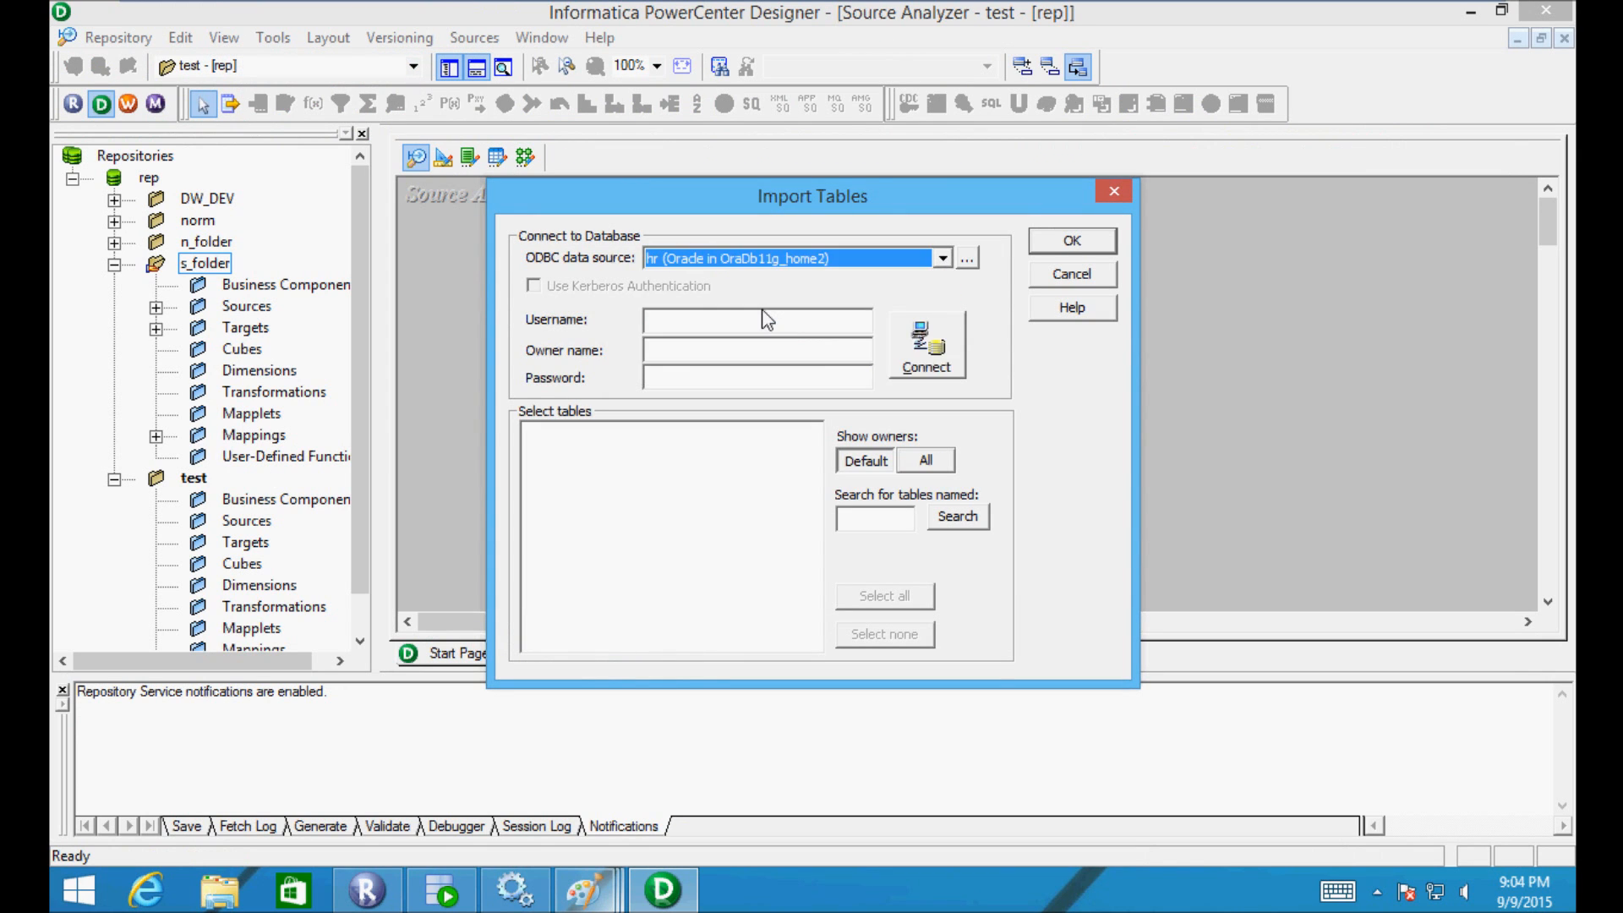
{"action": "left_click", "coordinate": [715, 316]}
{"action": "key", "text": "Tab"}
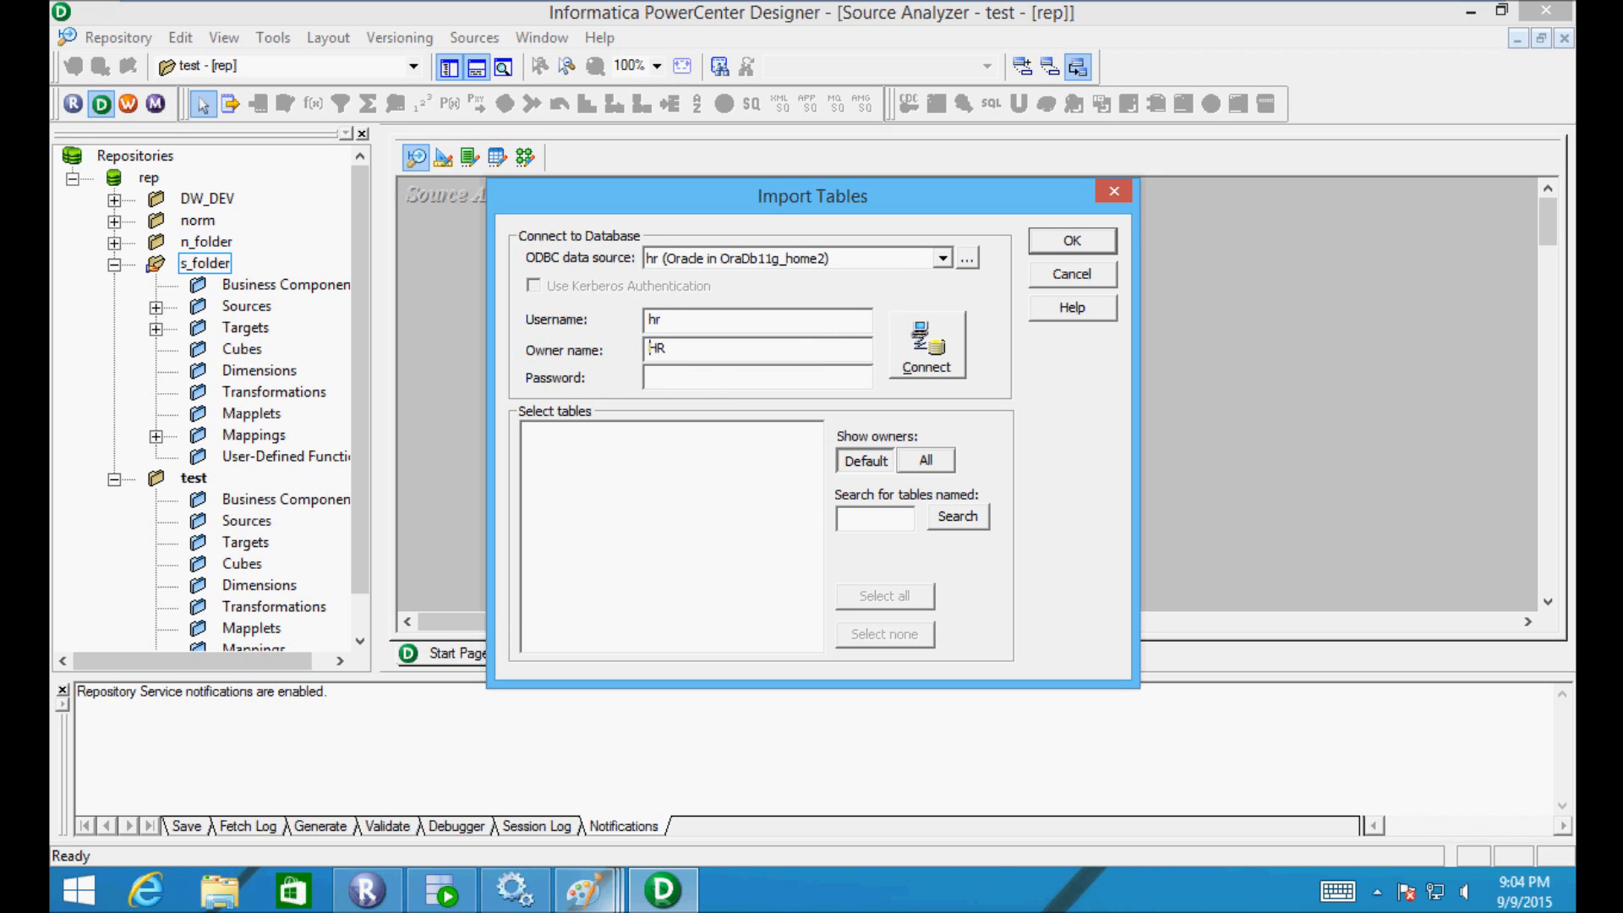
{"action": "type", "text": "hr"}
{"action": "key", "text": "Return"}
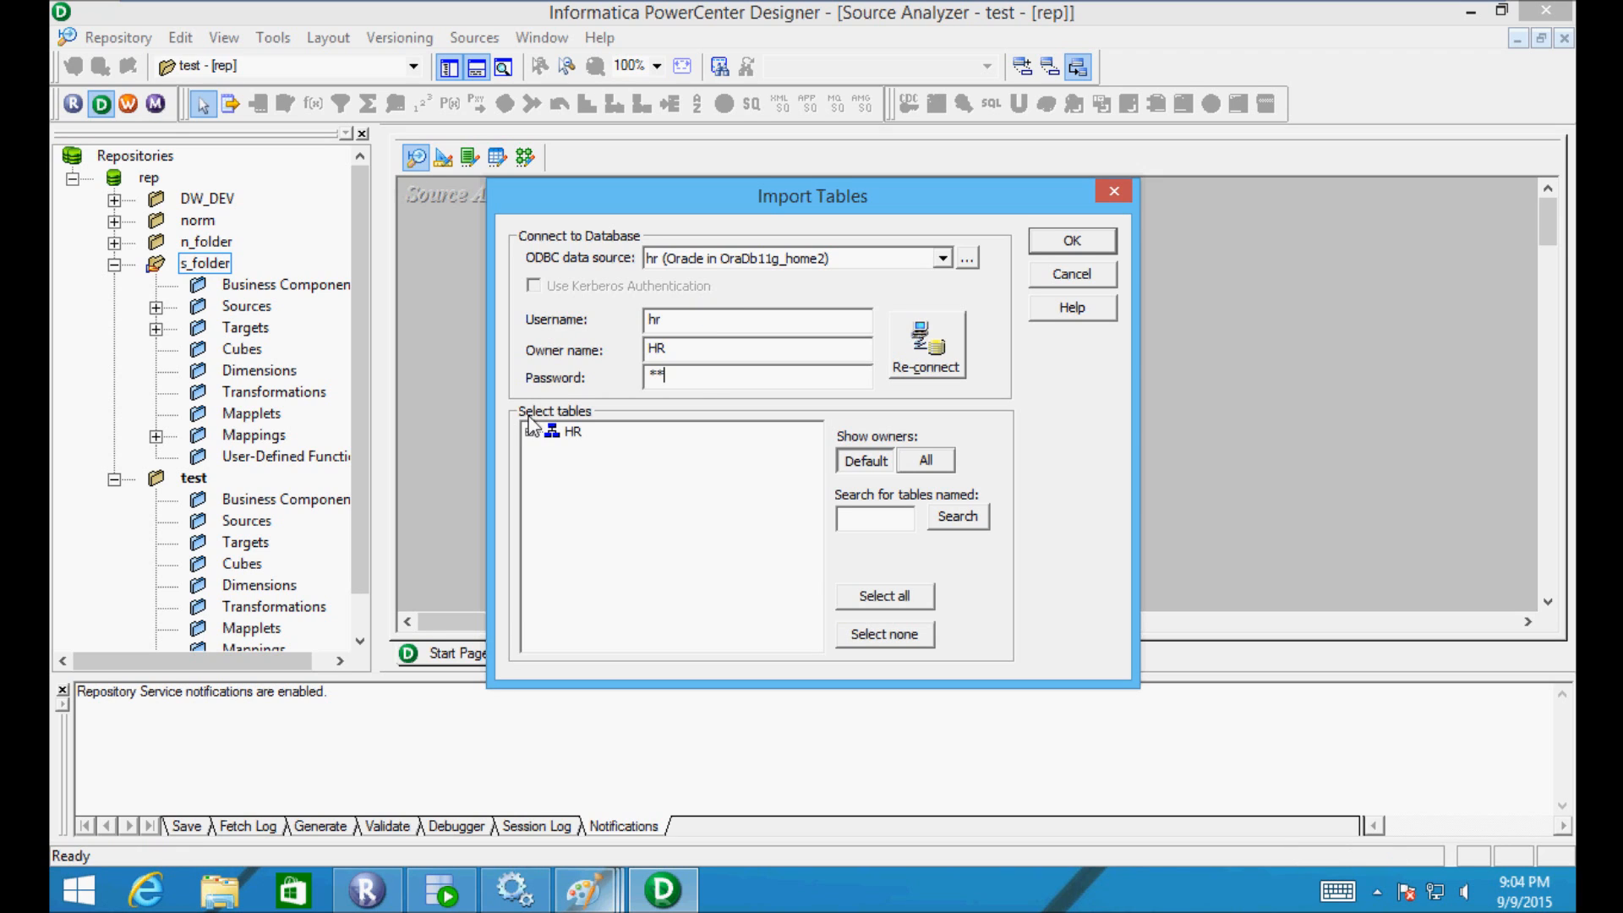
- Import the DEPARTMENTS table from HR > TABLES into the test folder's Source Analyzer
{"action": "left_click", "coordinate": [529, 431]}
{"action": "left_click", "coordinate": [552, 450]}
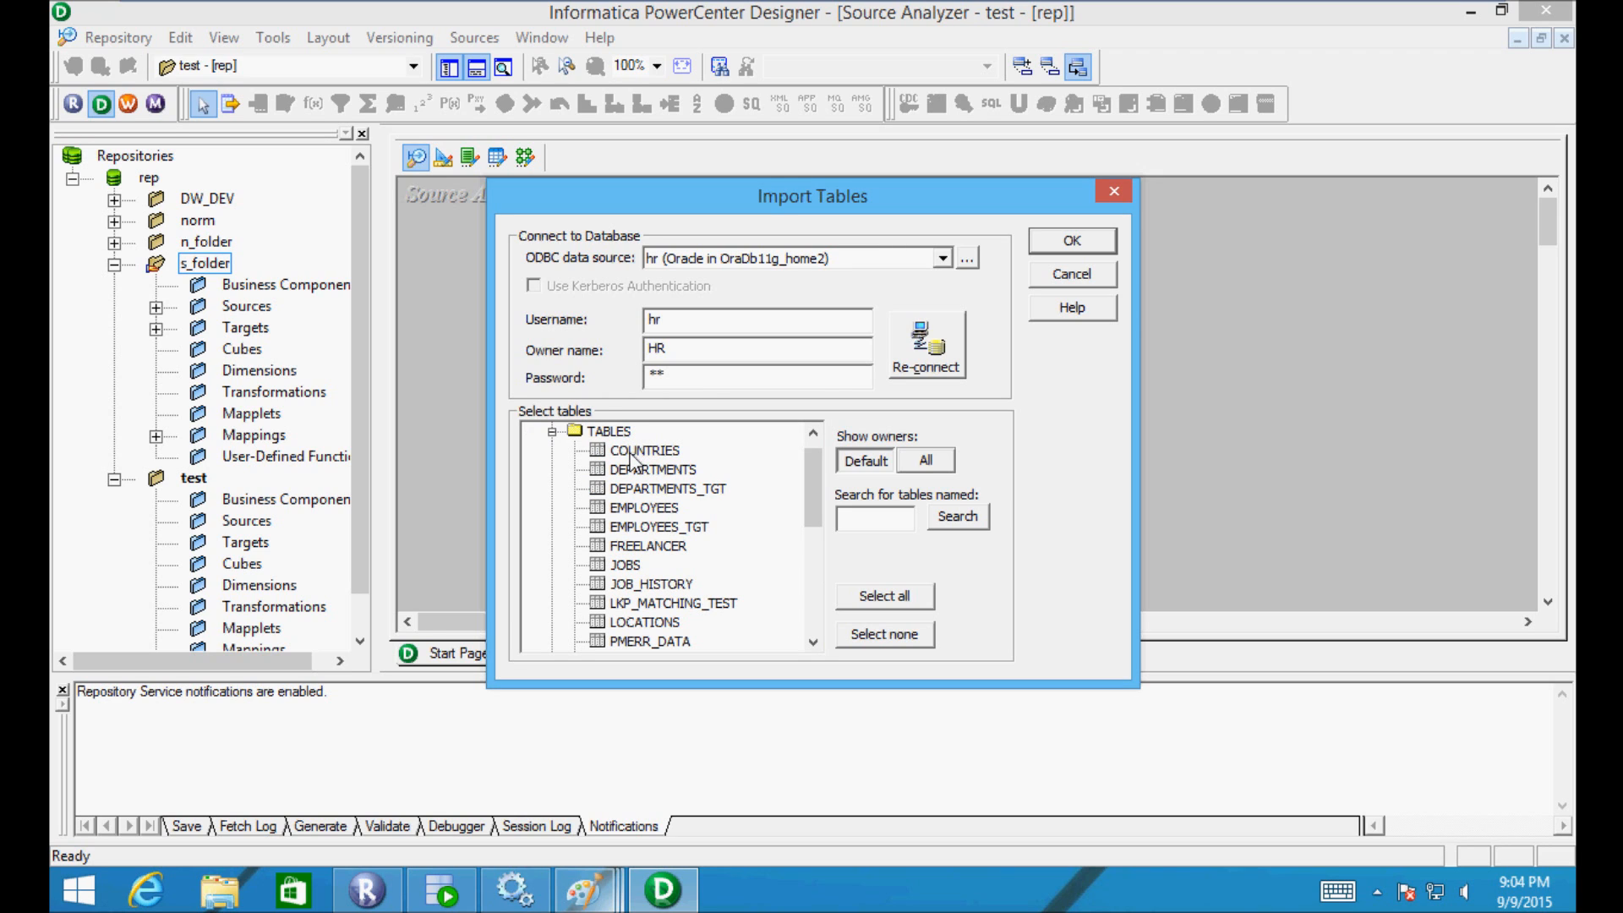
{"action": "scroll", "coordinate": [809, 484], "scroll_direction": "down", "scroll_amount": 1}
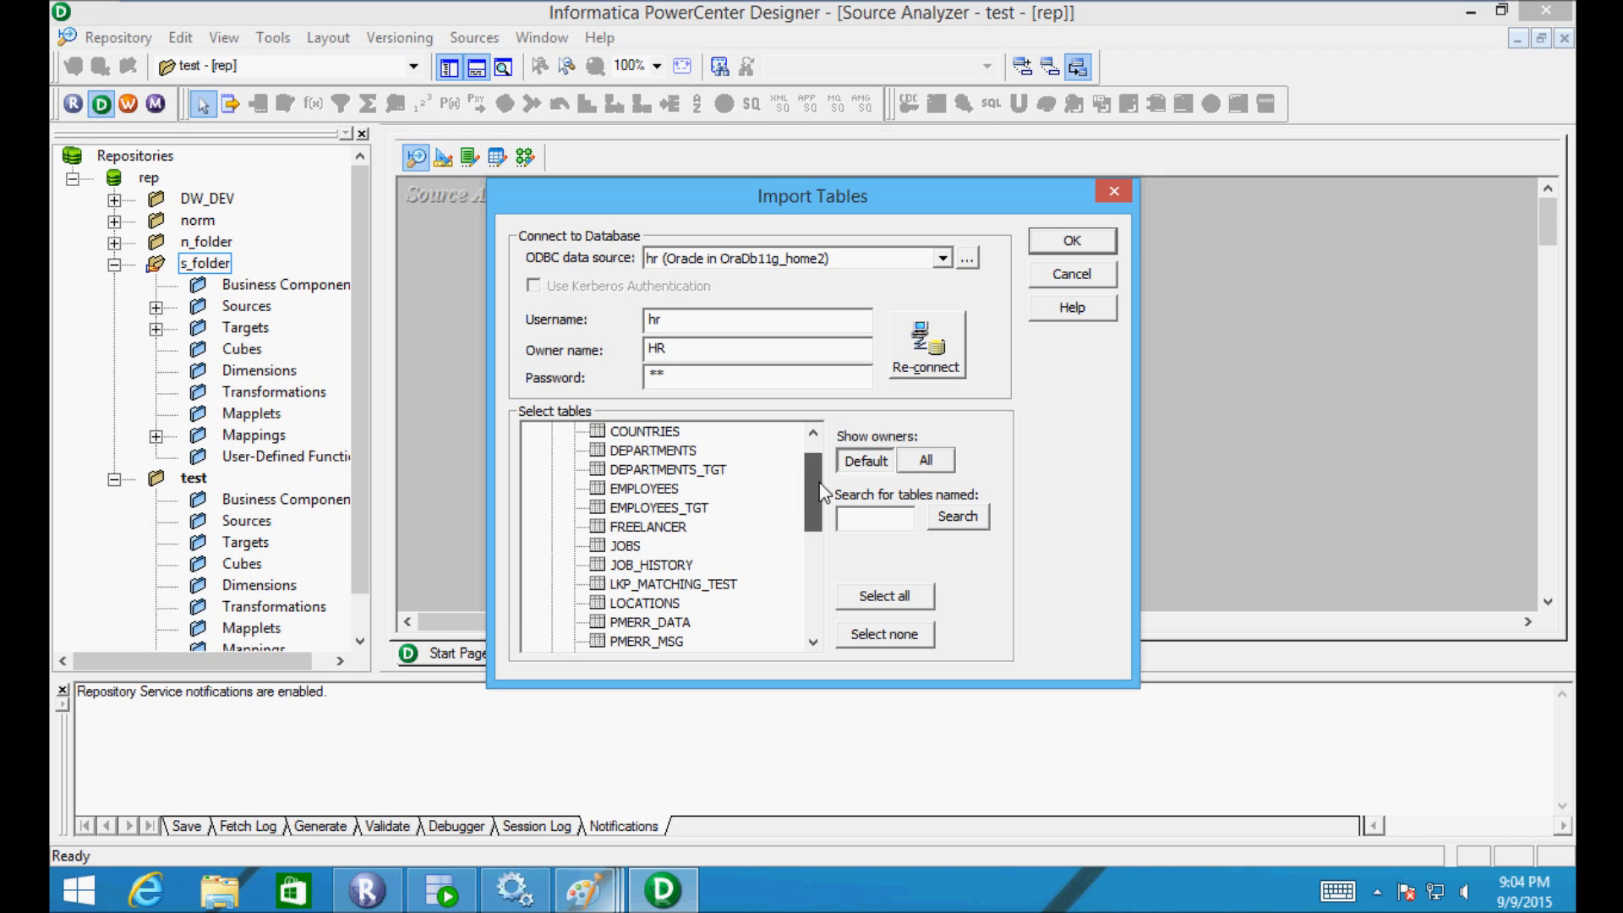
{"action": "left_click", "coordinate": [647, 451]}
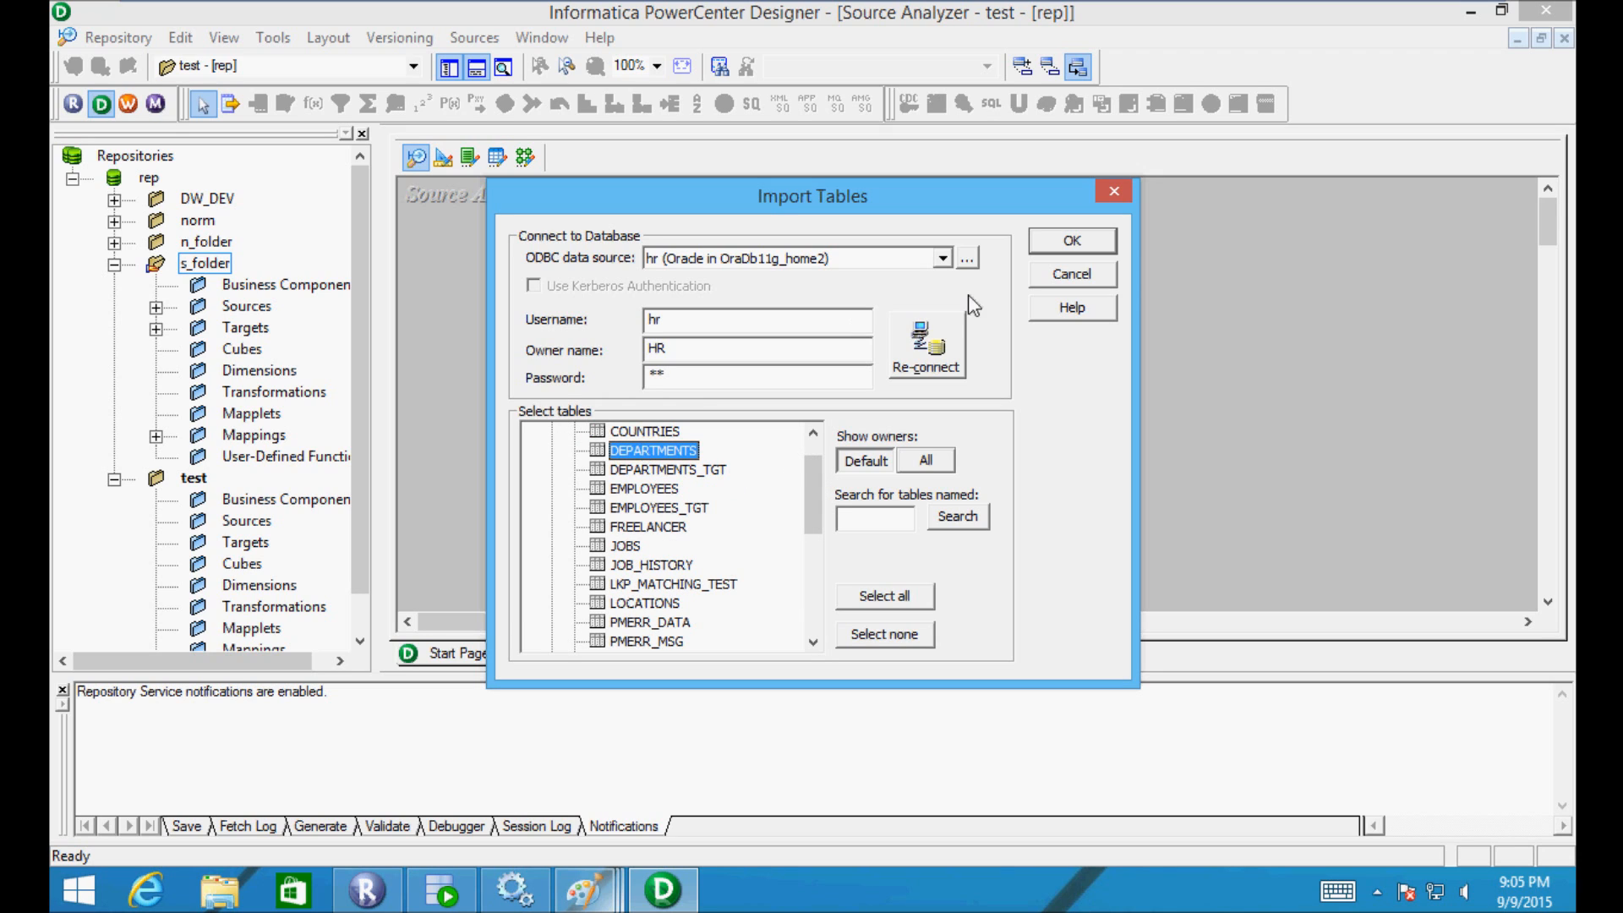
{"action": "left_click", "coordinate": [1065, 245]}
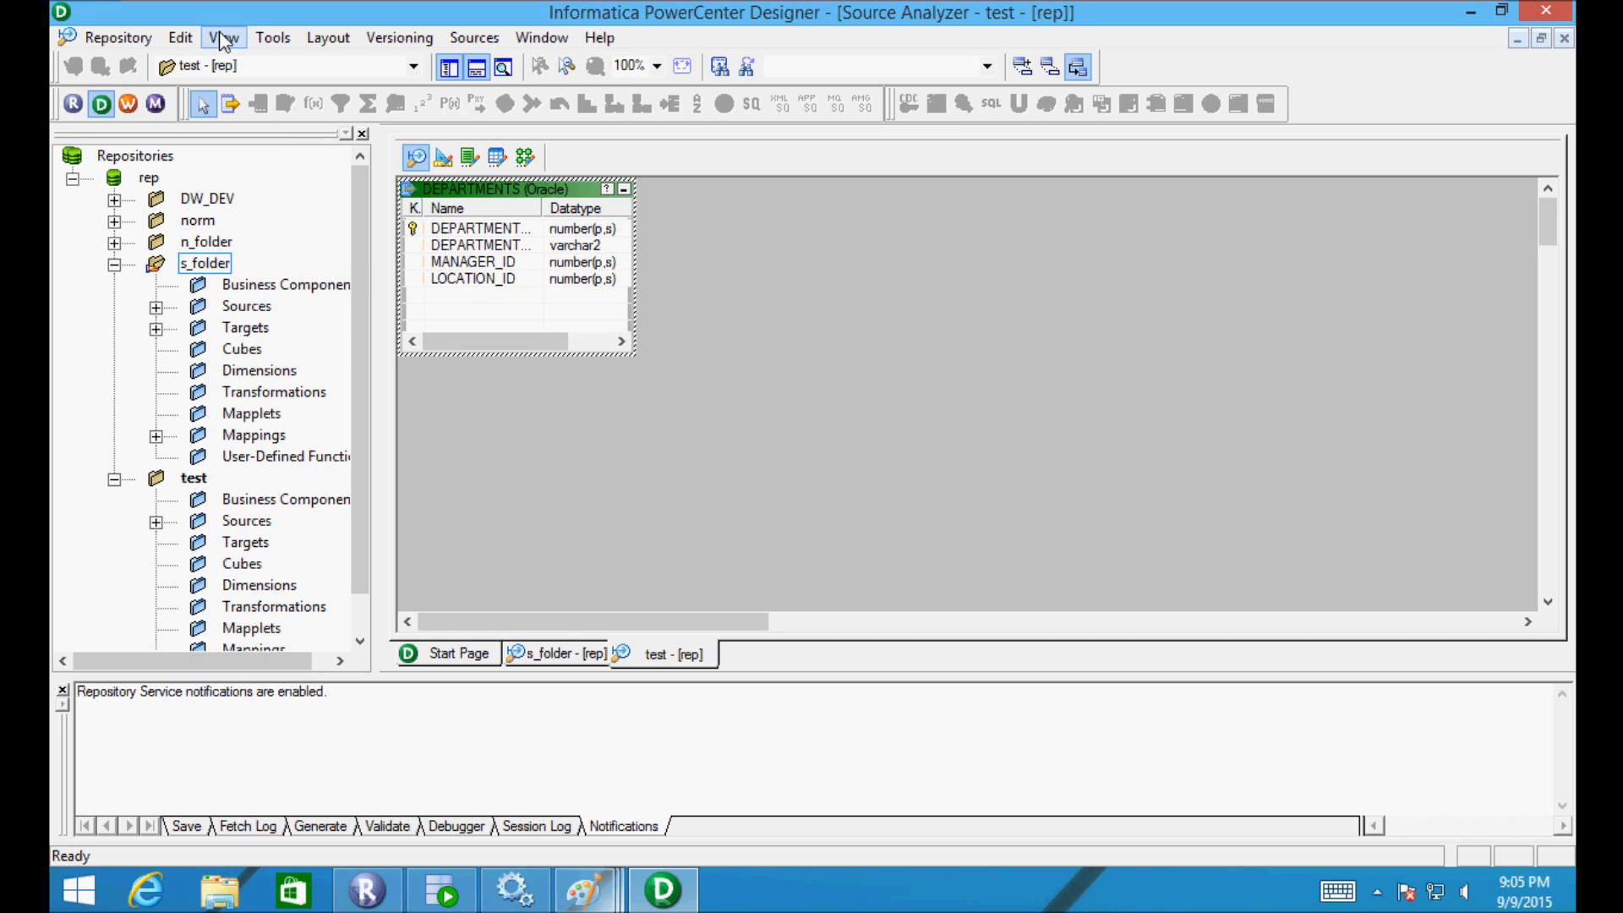
- Open s_folder and expand its Sources to browse the scott sources
{"action": "double_click", "coordinate": [167, 268]}
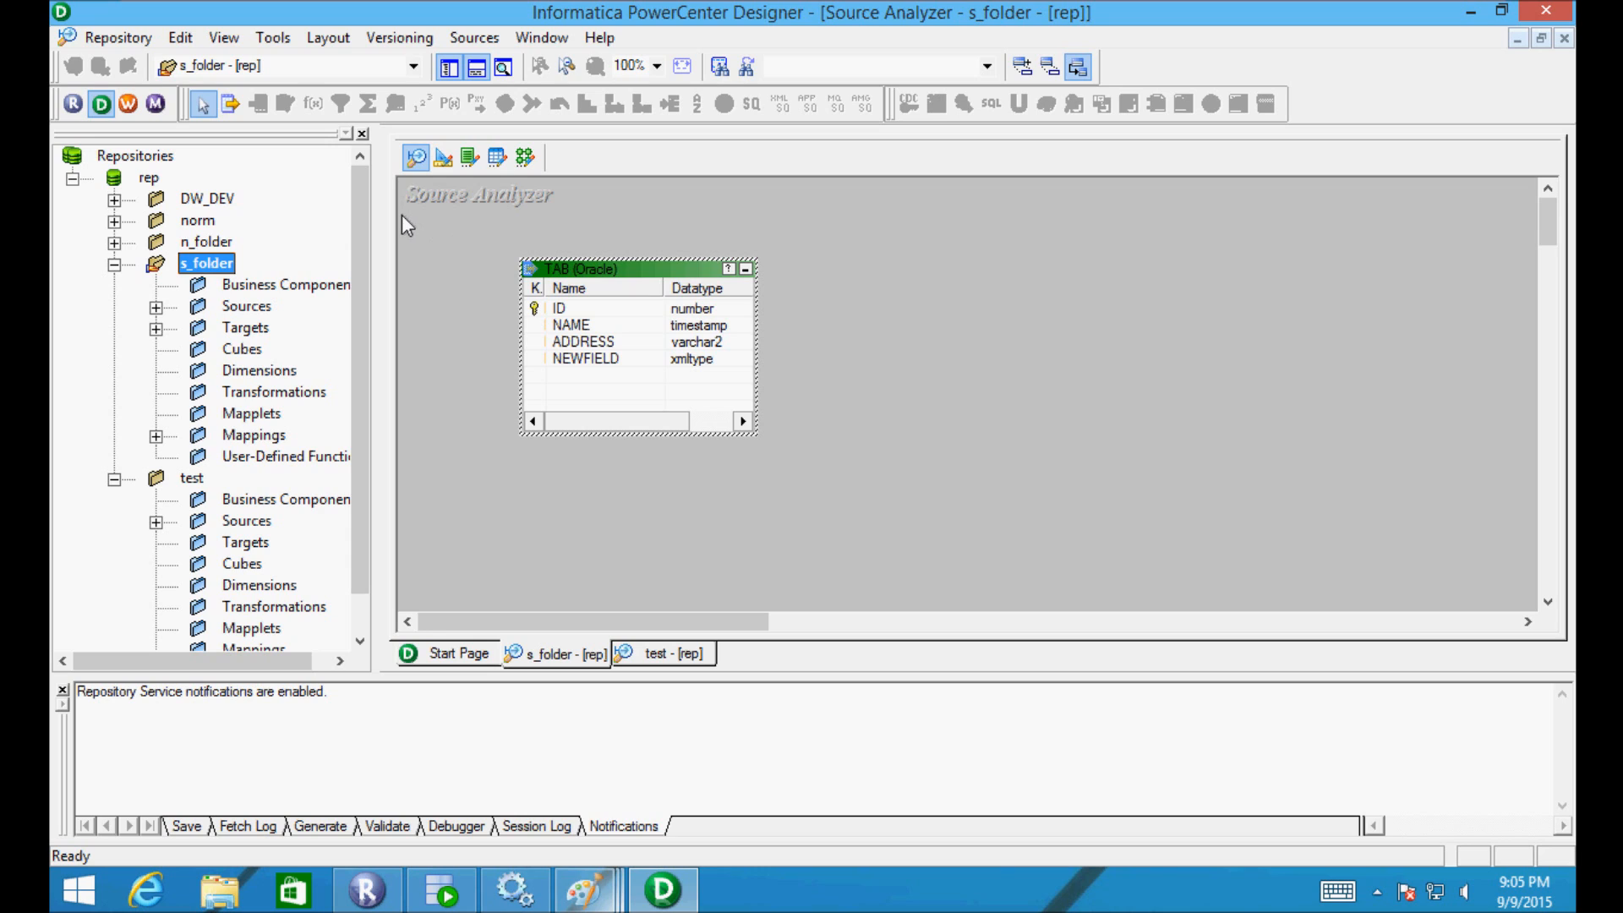
{"action": "left_click", "coordinate": [156, 309]}
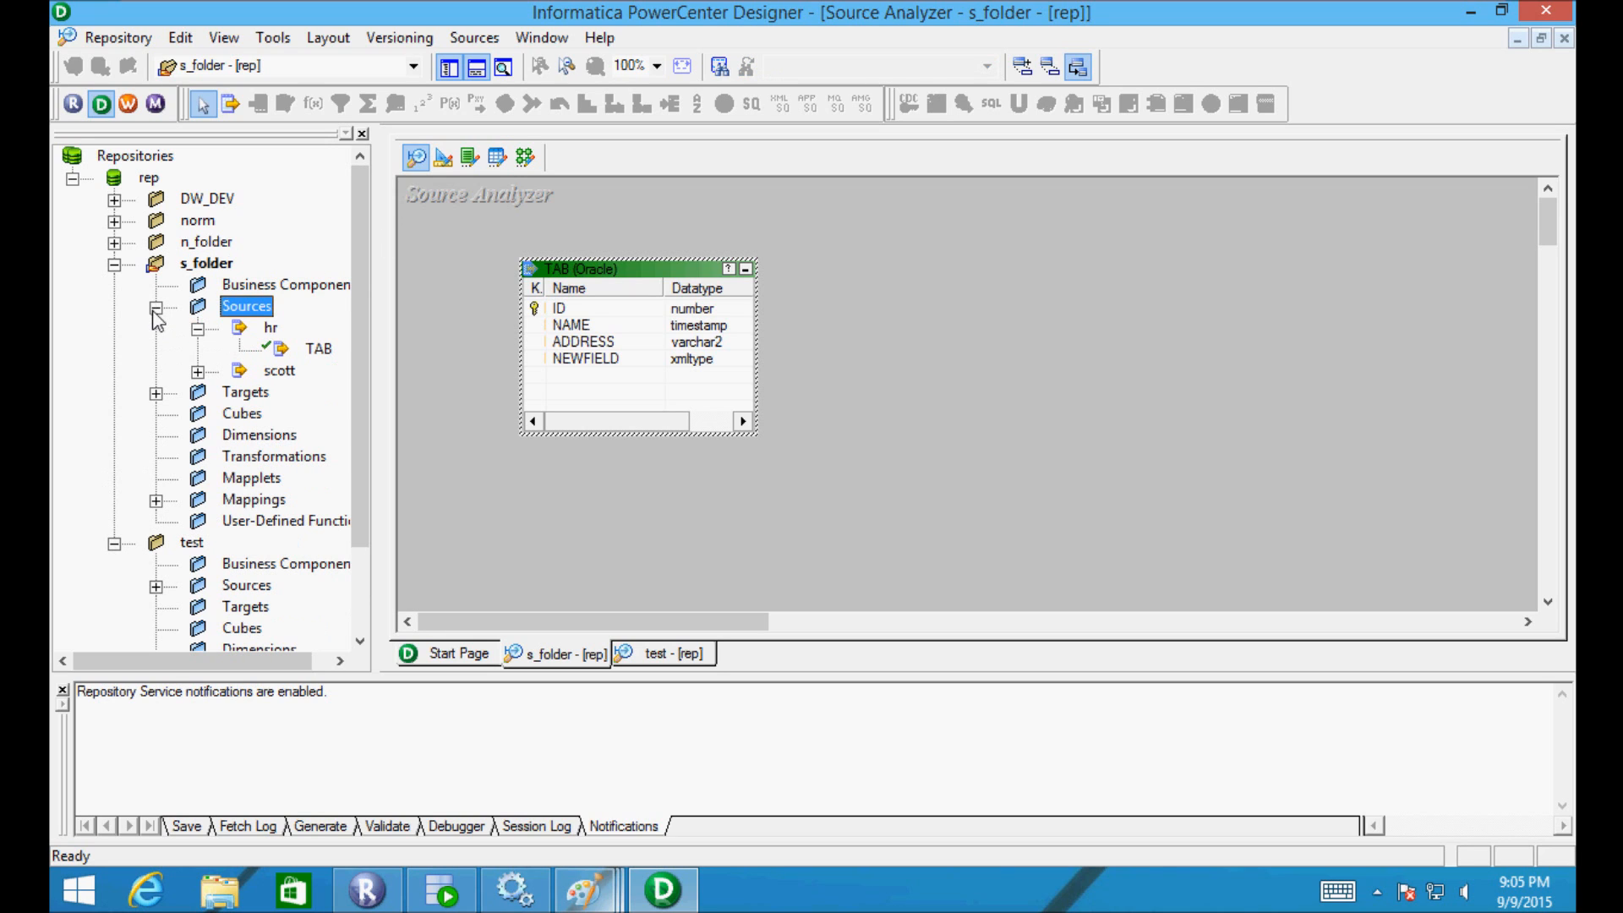
{"action": "left_click", "coordinate": [200, 372]}
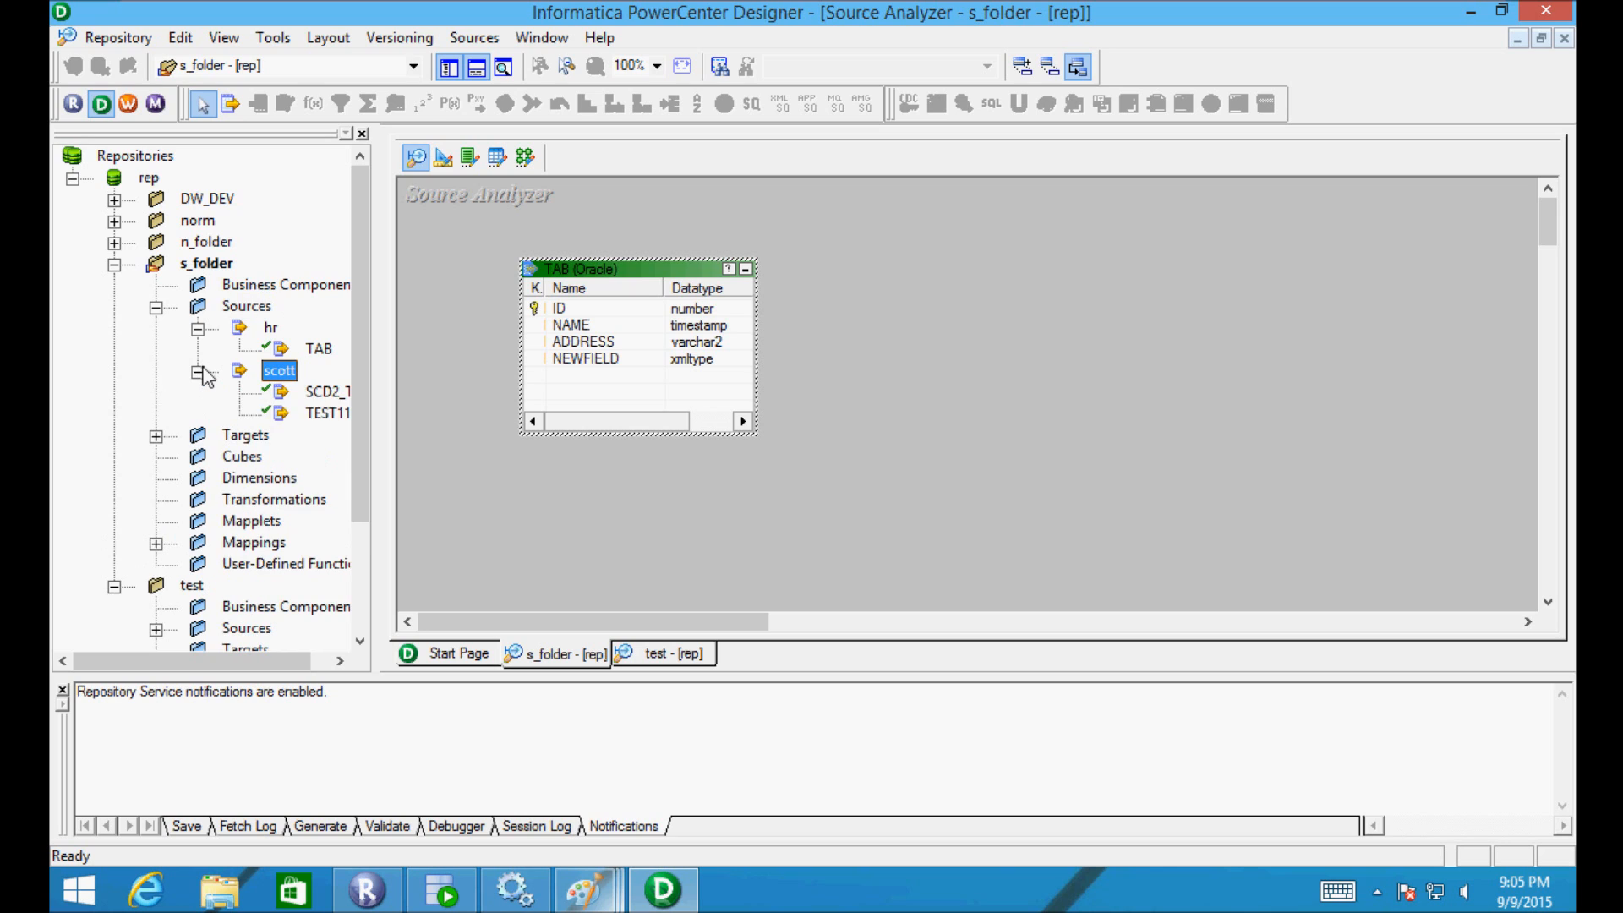
{"action": "left_click", "coordinate": [200, 372]}
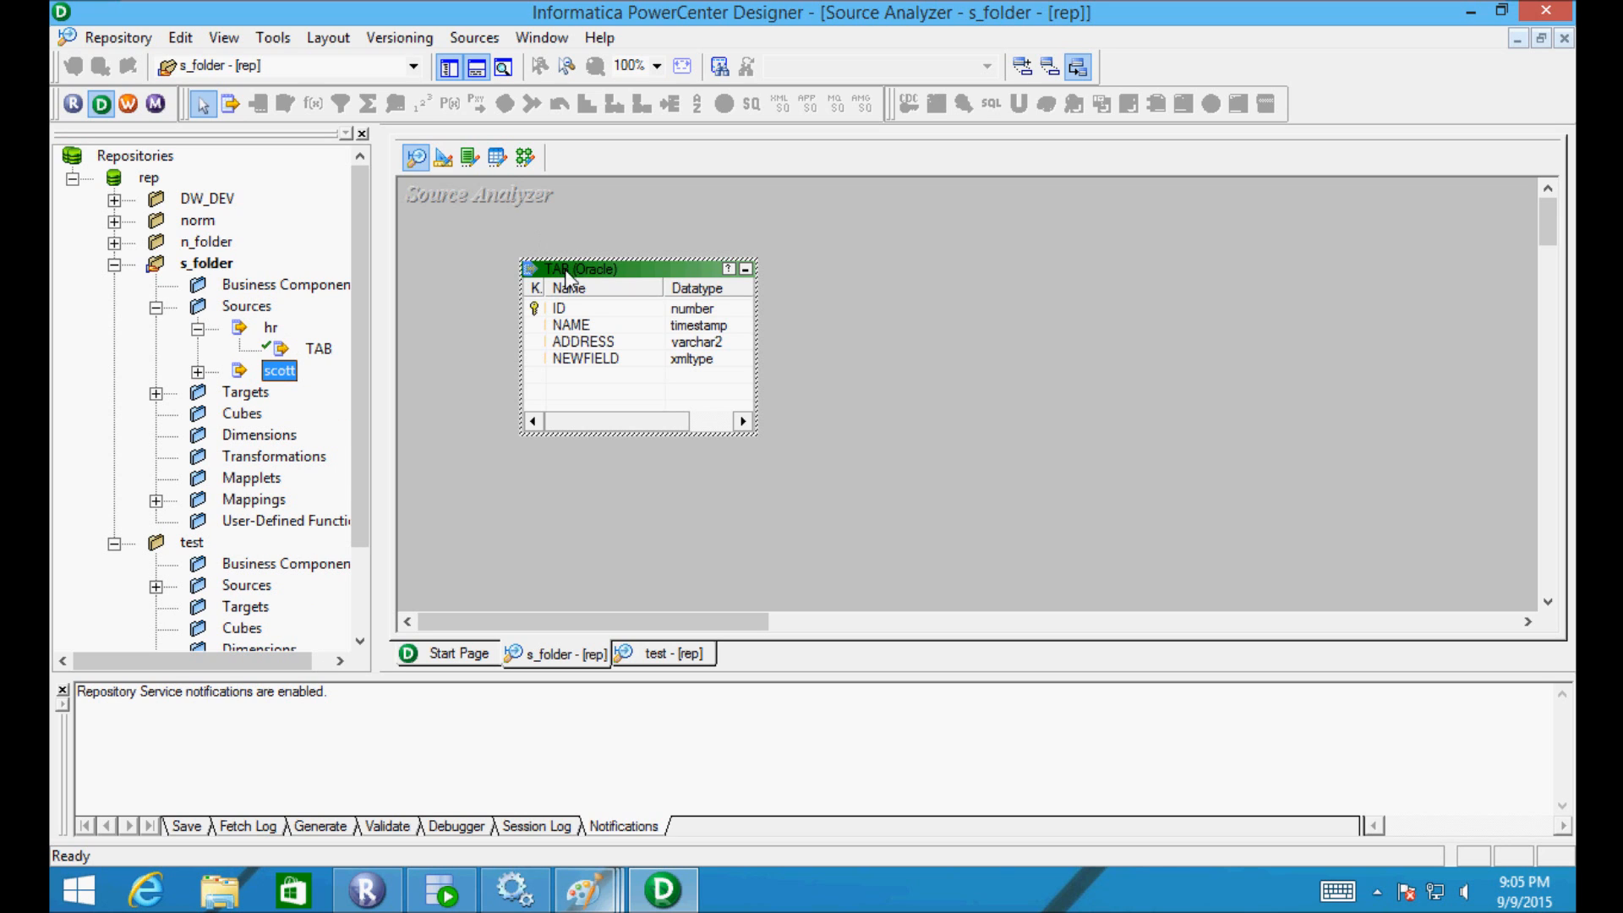
- Move the TAB table on the canvas, then Clear All to empty the workspace
{"action": "left_click_drag", "start_coordinate": [580, 281], "coordinate": [742, 252]}
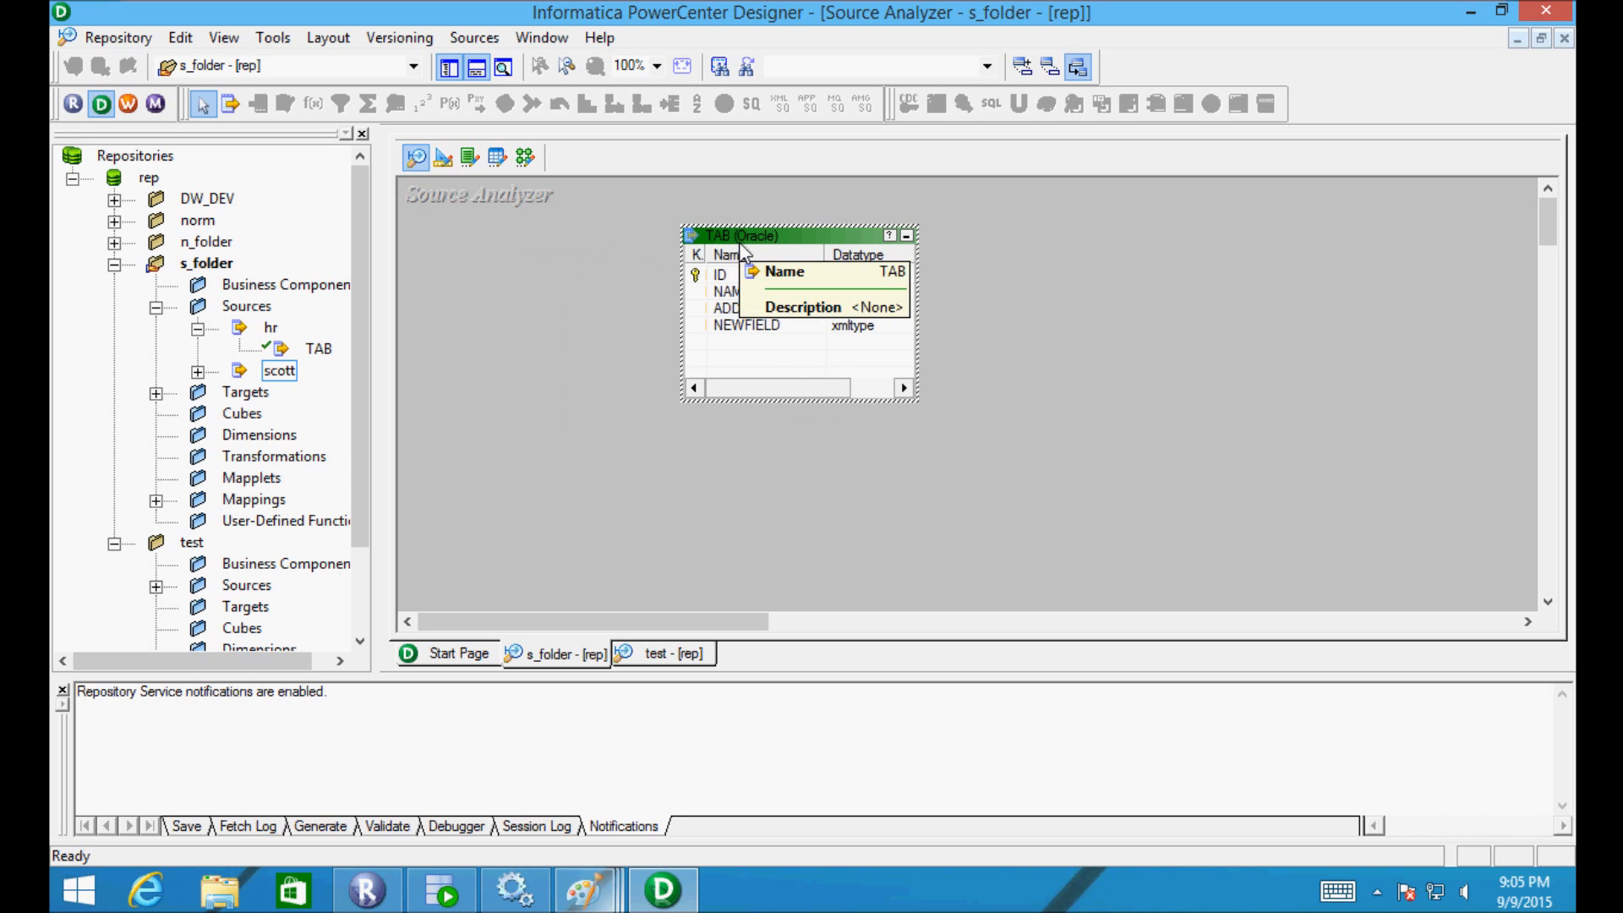
{"action": "right_click", "coordinate": [510, 225]}
{"action": "left_click", "coordinate": [546, 259]}
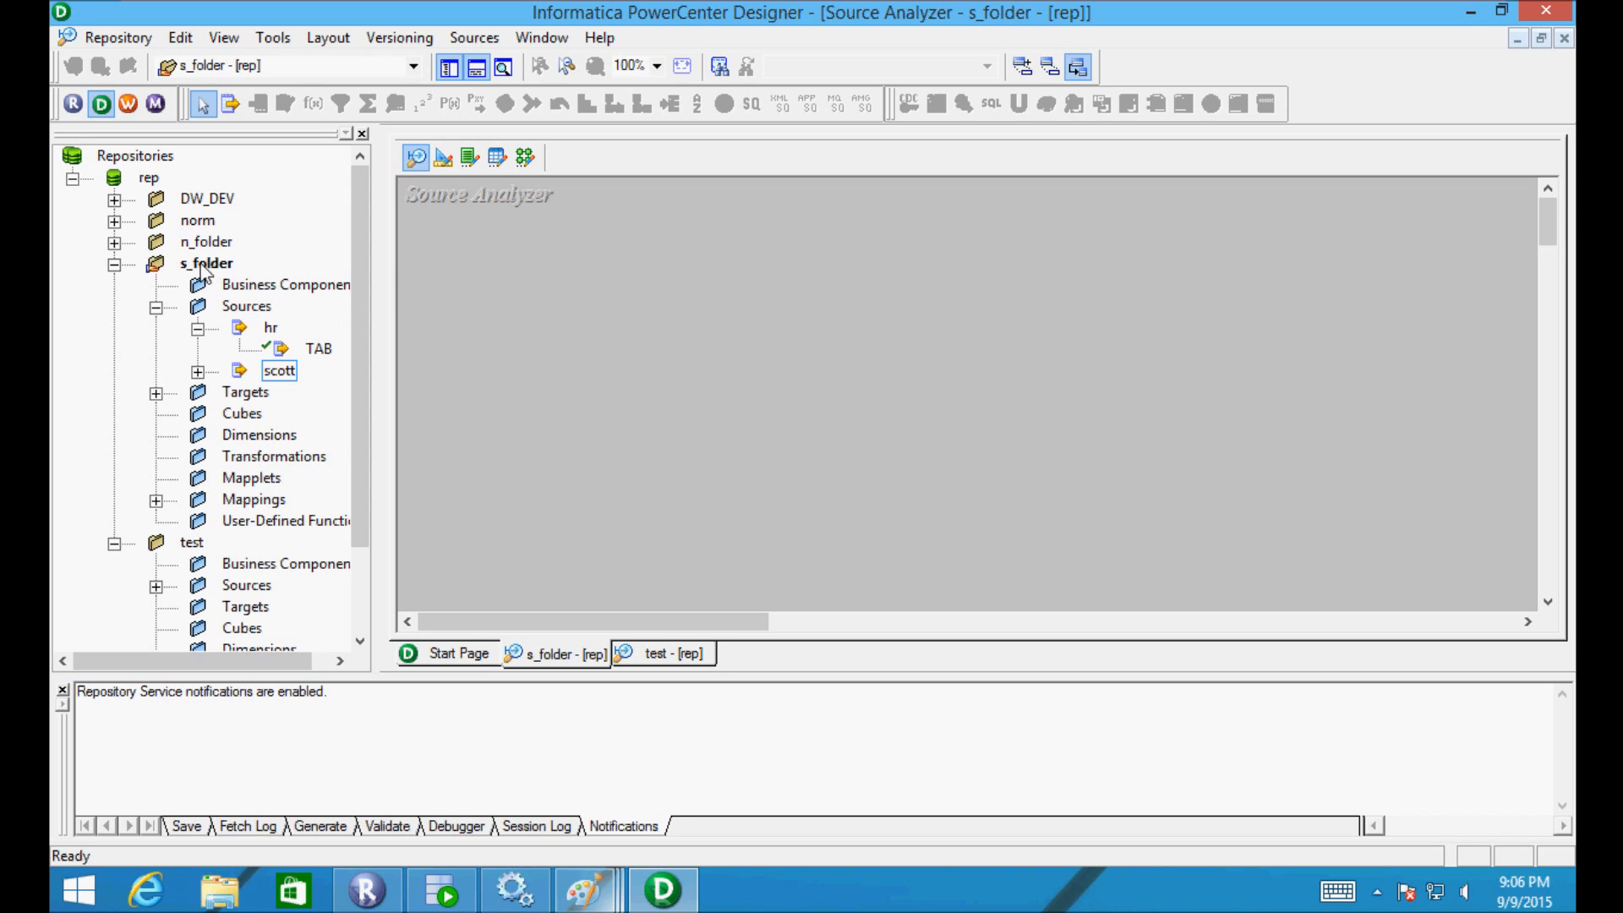
- Open the test folder and use Clear All to remove DEPARTMENTS from its workspace
{"action": "double_click", "coordinate": [193, 543]}
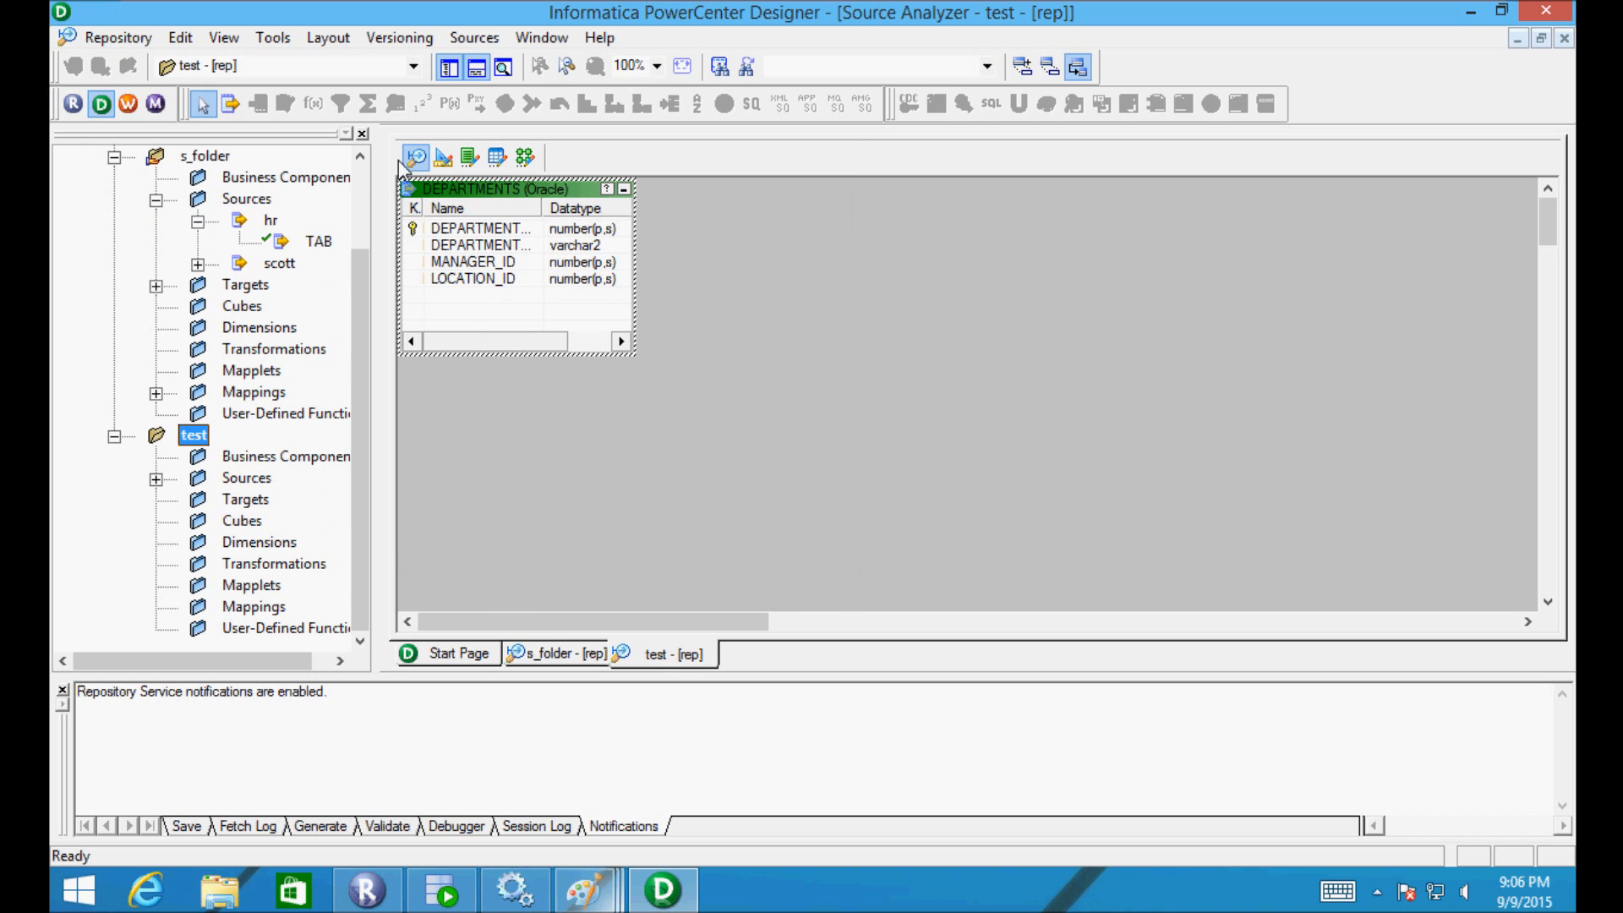
{"action": "right_click", "coordinate": [702, 280]}
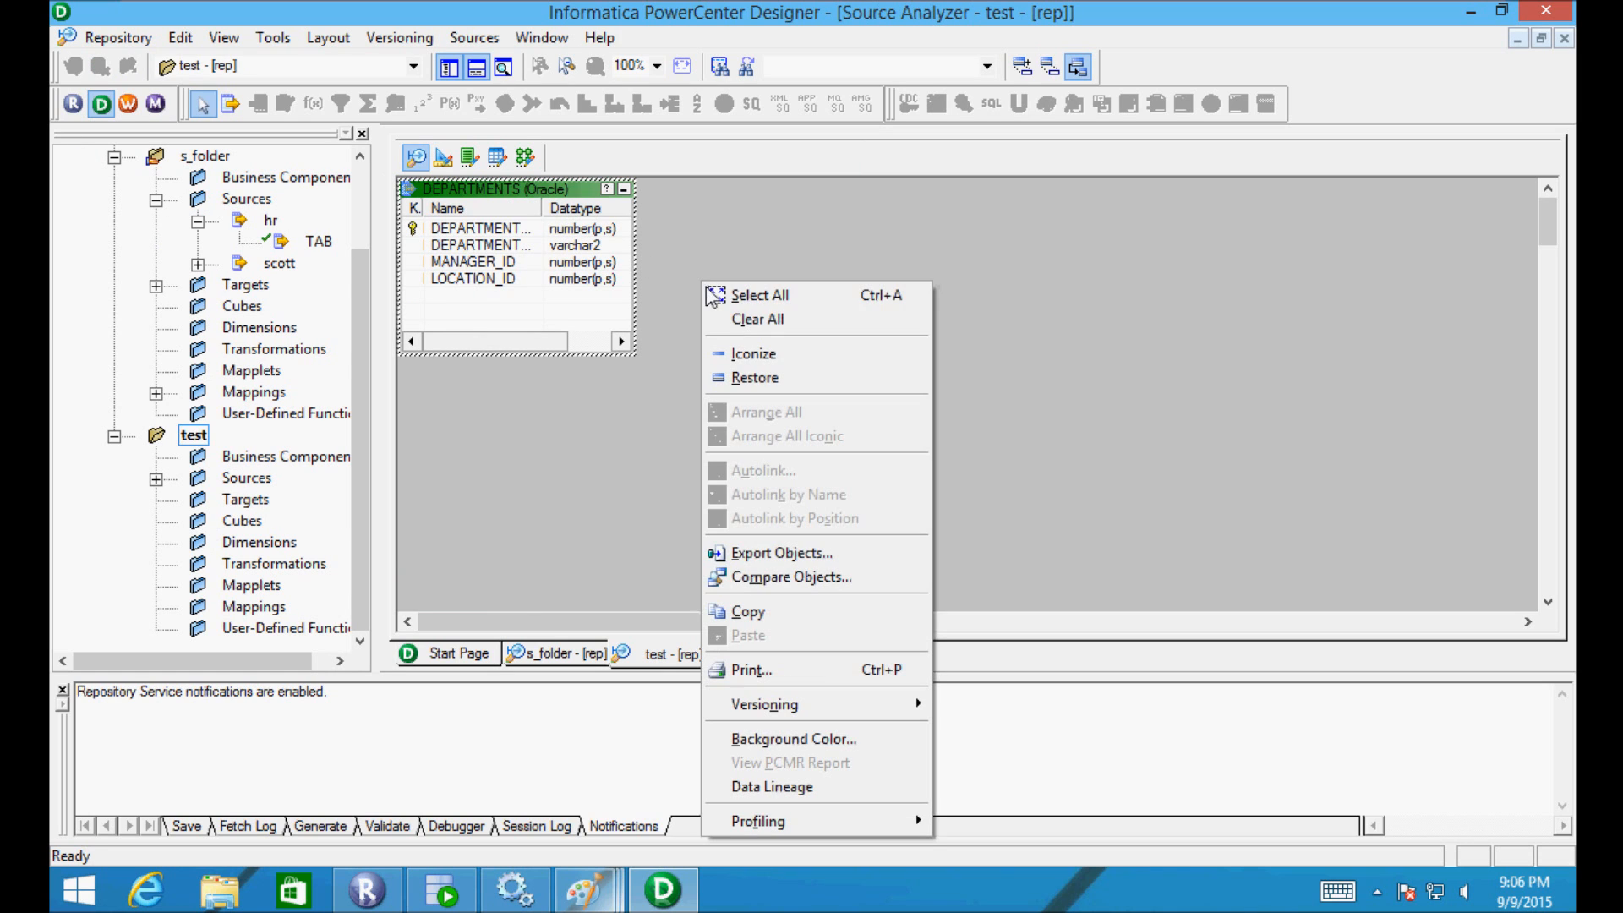
{"action": "left_click", "coordinate": [729, 321]}
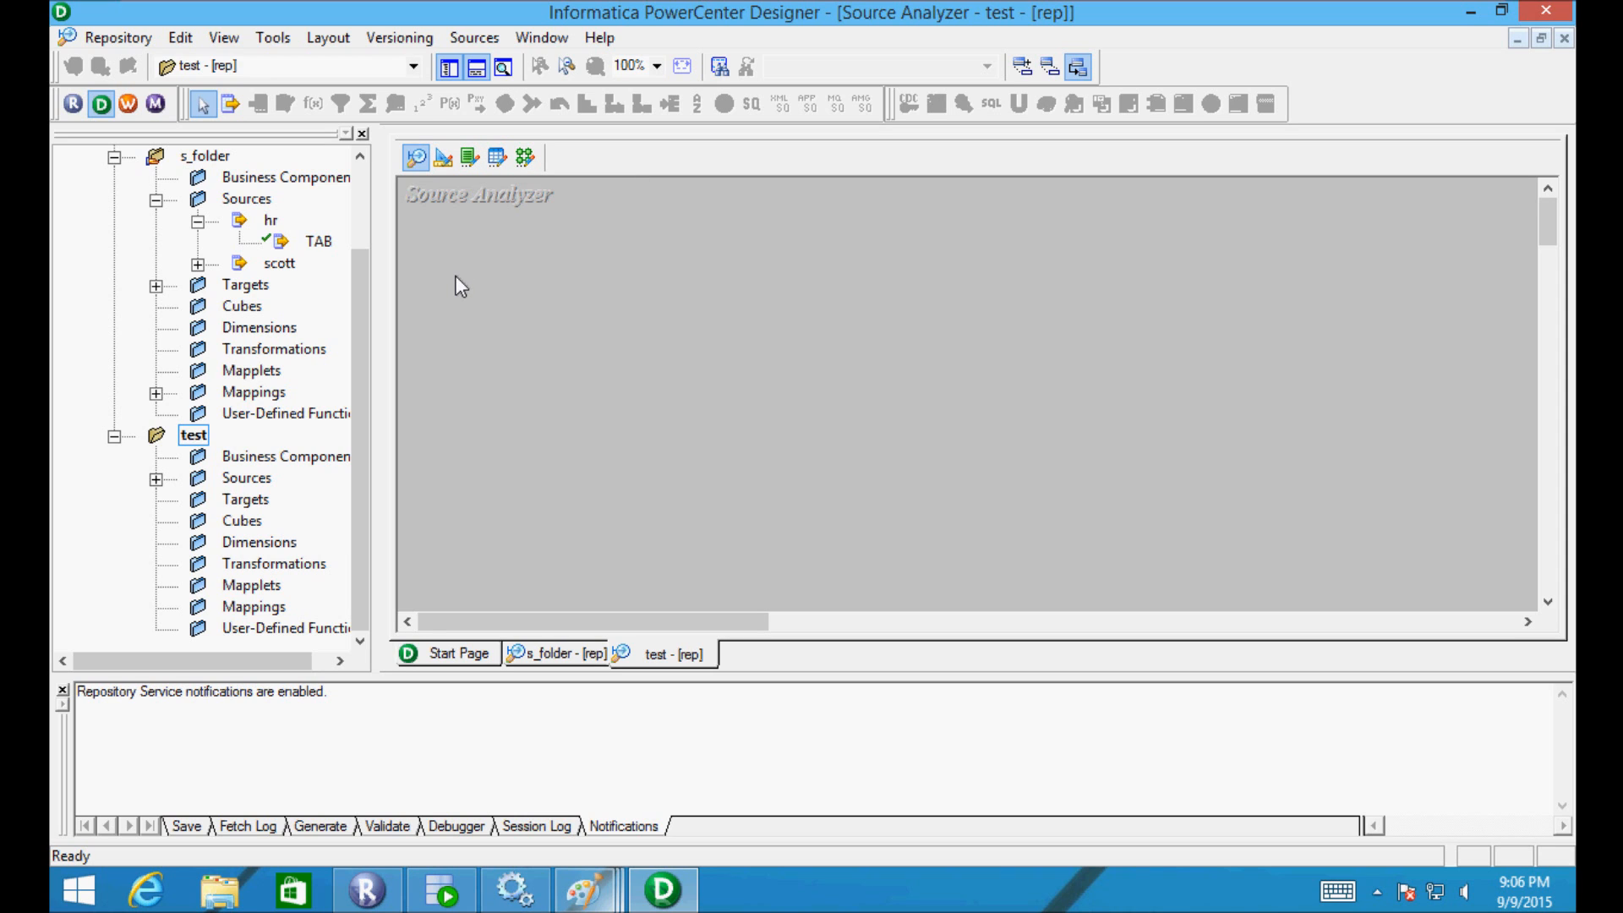
{"action": "left_click_drag", "start_coordinate": [357, 251], "coordinate": [386, 196]}
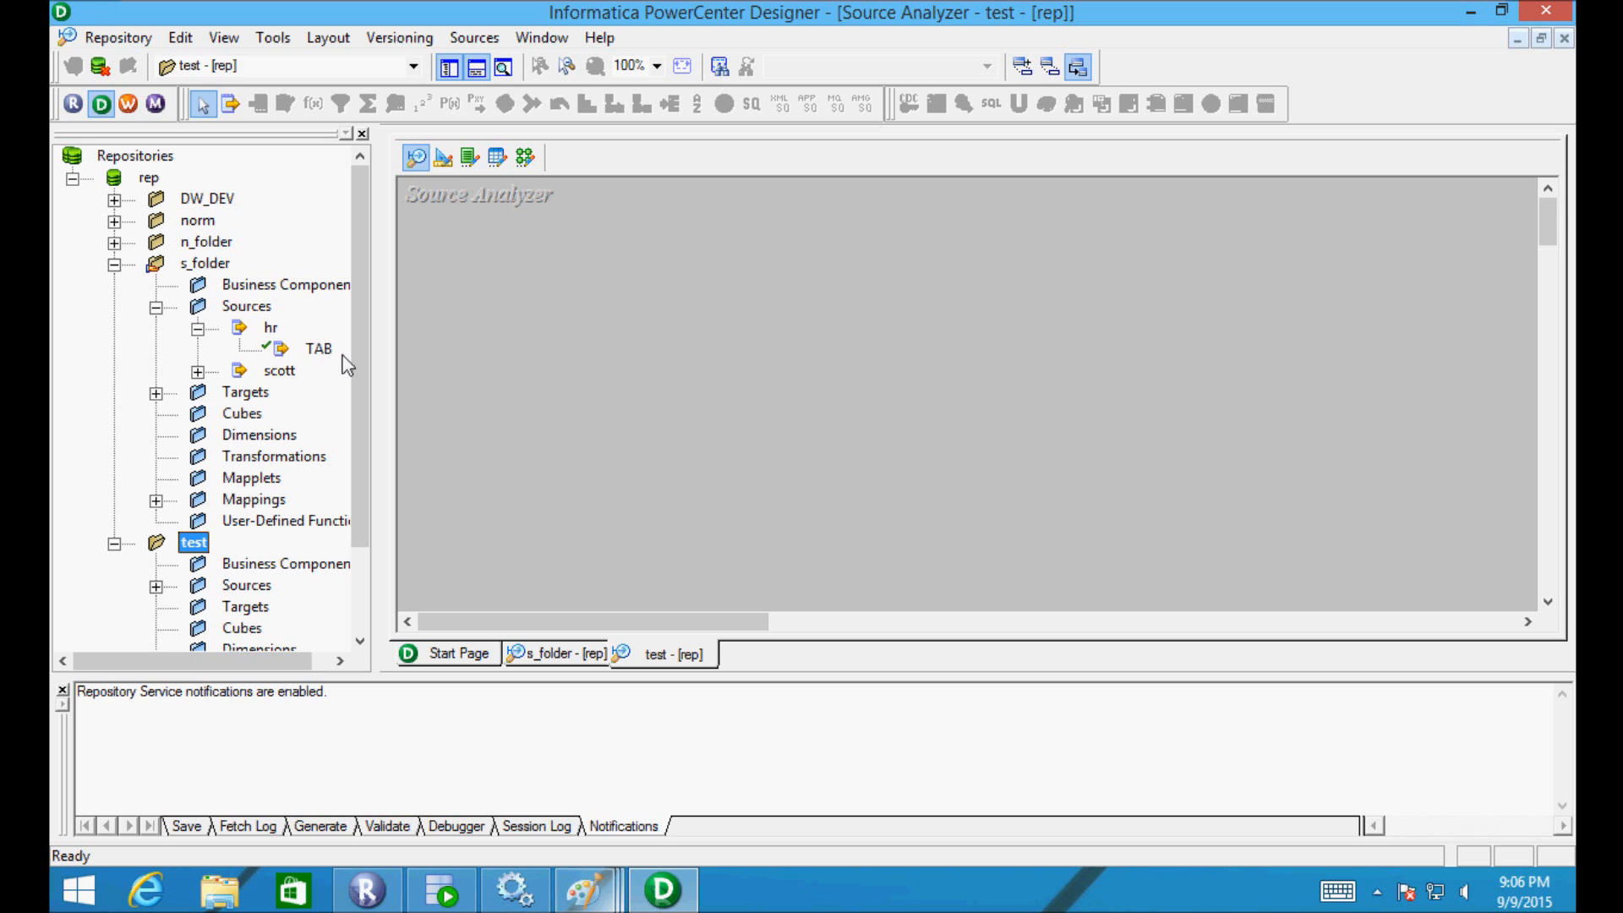
{"action": "left_click", "coordinate": [597, 884]}
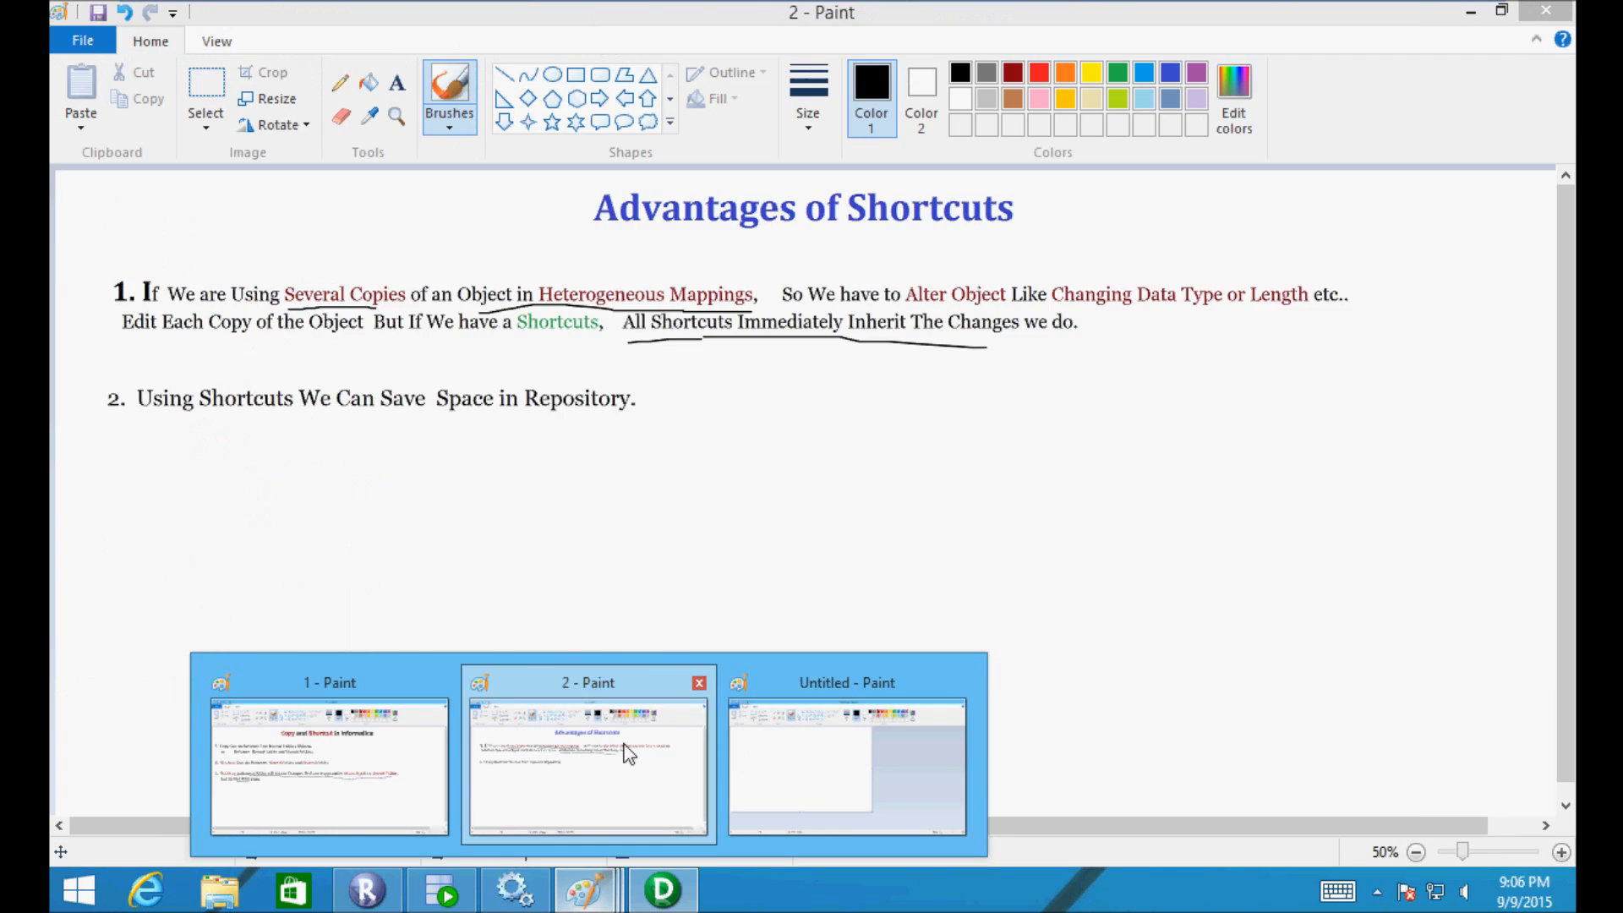
{"action": "left_click", "coordinate": [628, 752]}
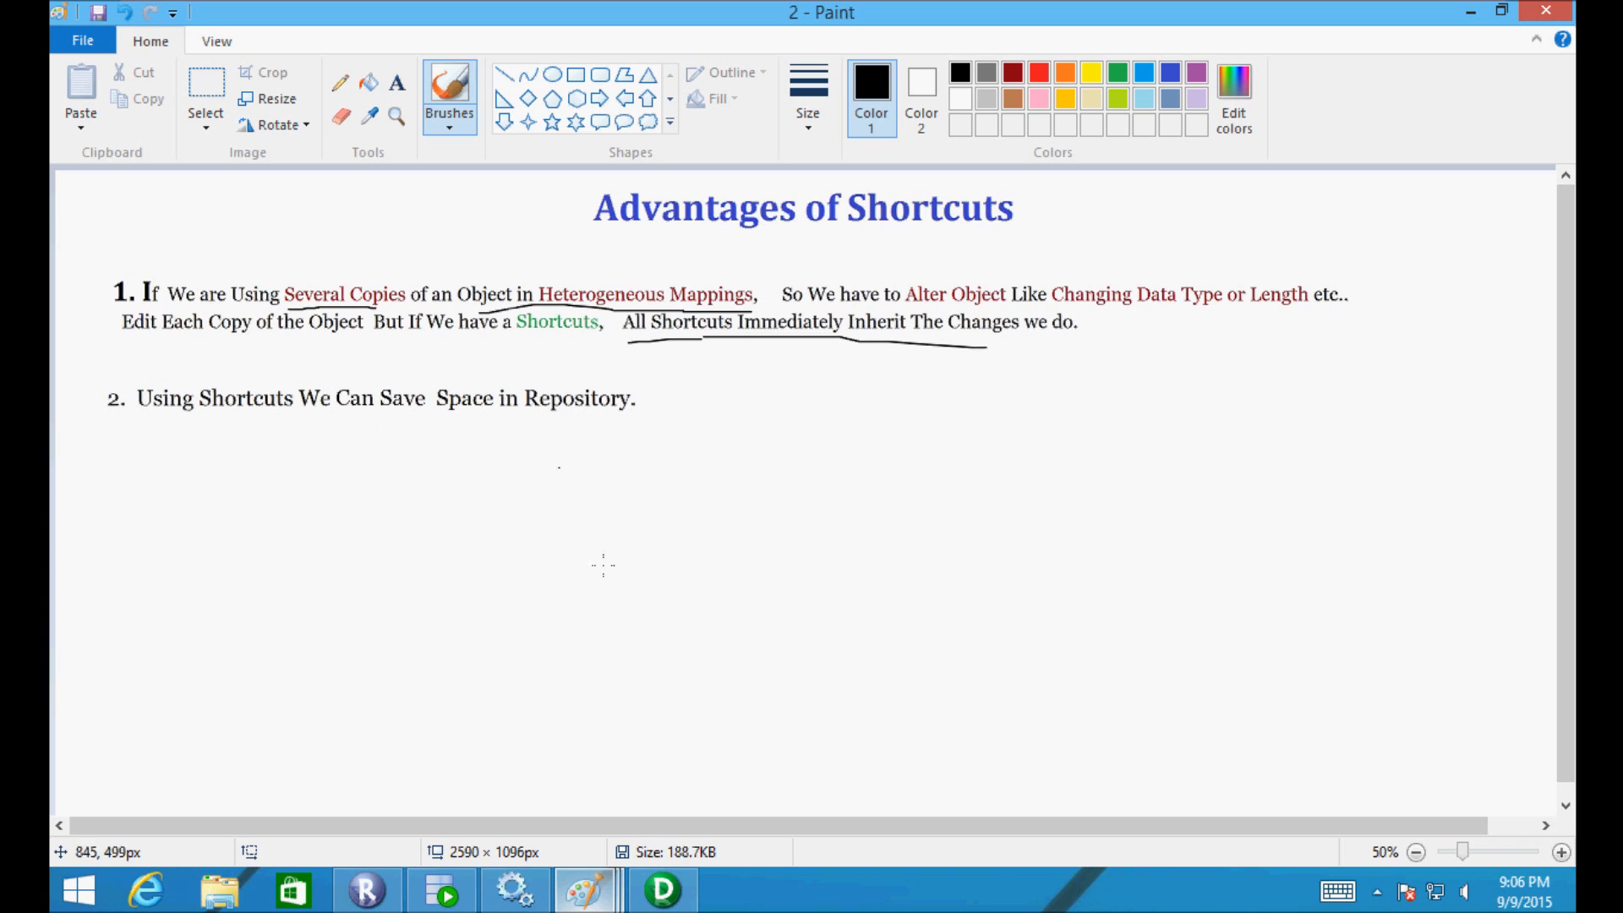
{"action": "left_click", "coordinate": [655, 898]}
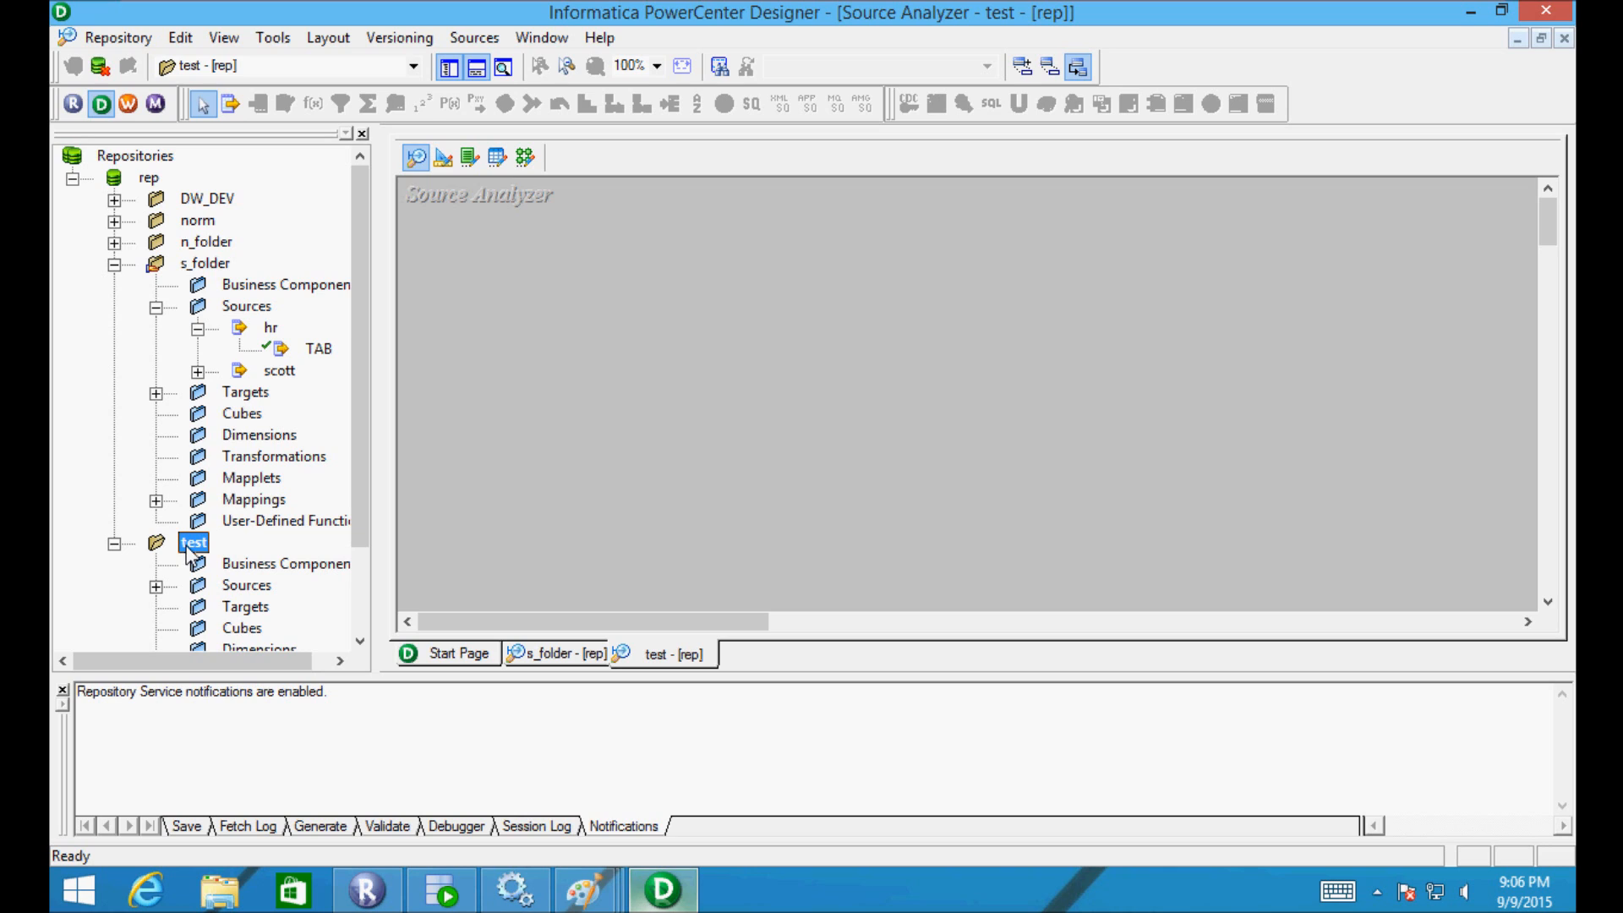
- Drag s_folder's TAB source onto the test folder and confirm creating a shortcut
{"action": "left_click", "coordinate": [293, 351]}
{"action": "left_click_drag", "start_coordinate": [292, 353], "coordinate": [185, 543]}
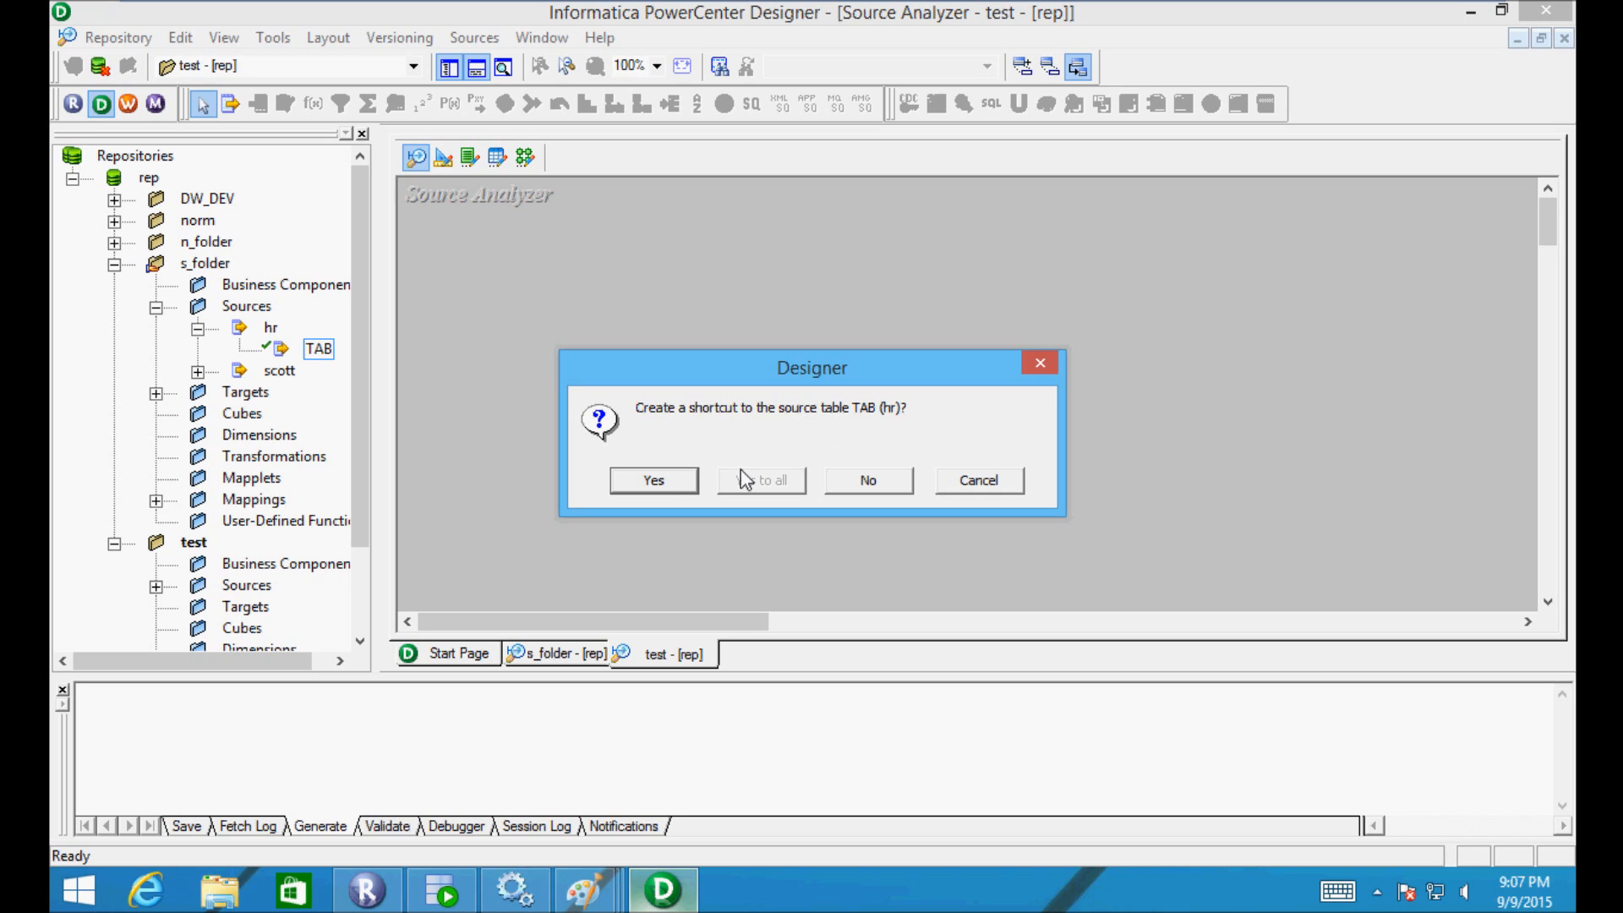
{"action": "left_click", "coordinate": [661, 490]}
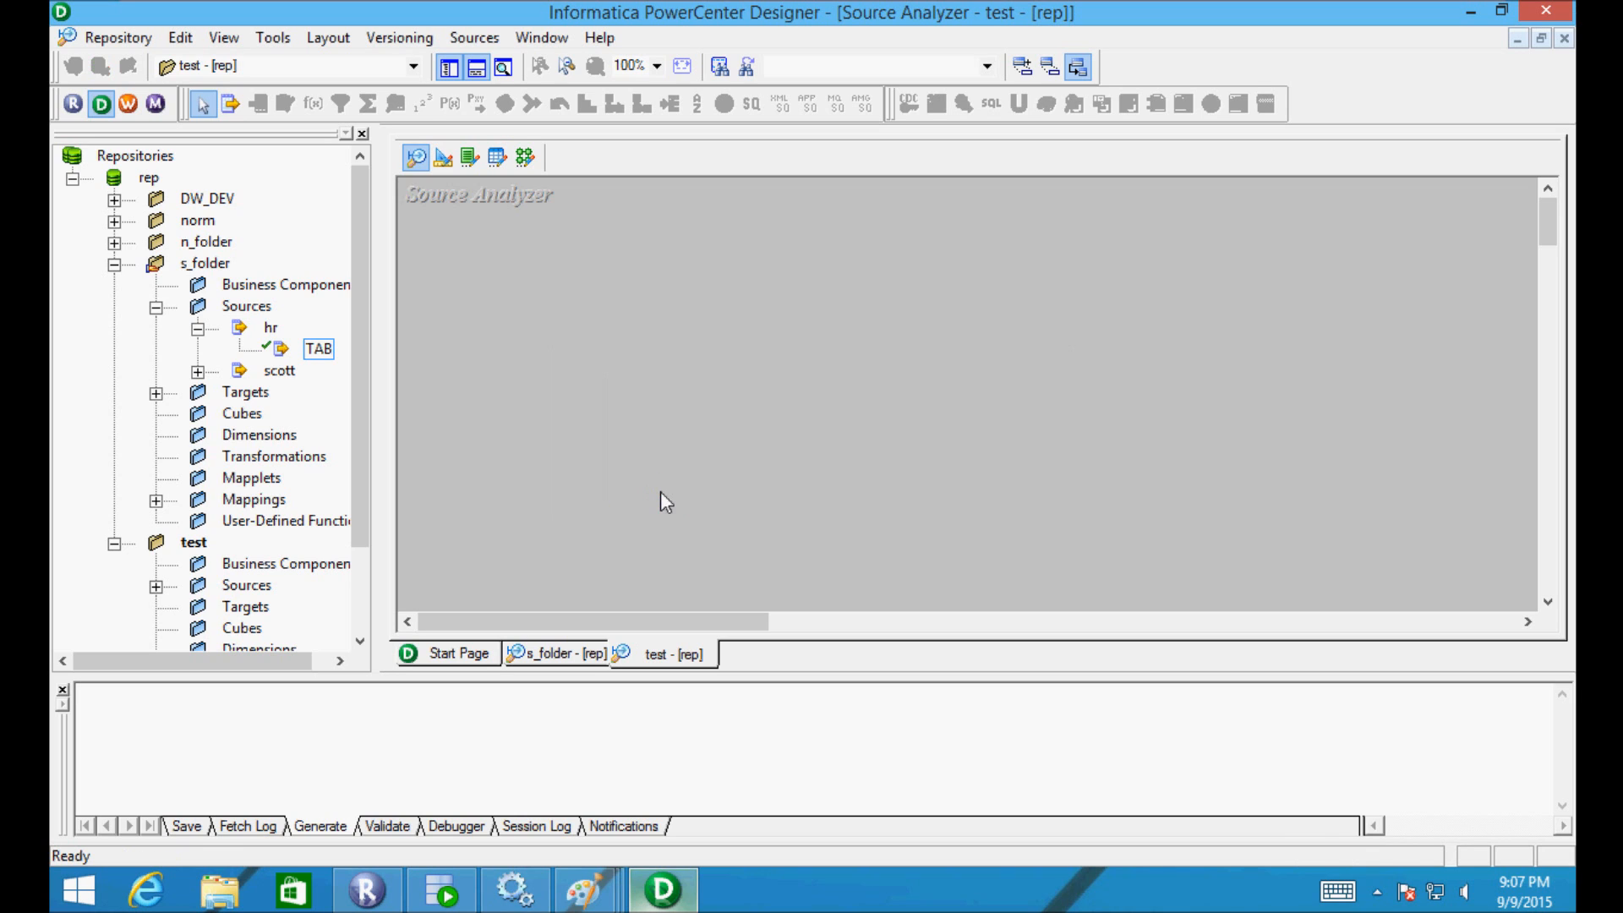
{"action": "left_click_drag", "start_coordinate": [363, 398], "coordinate": [357, 469]}
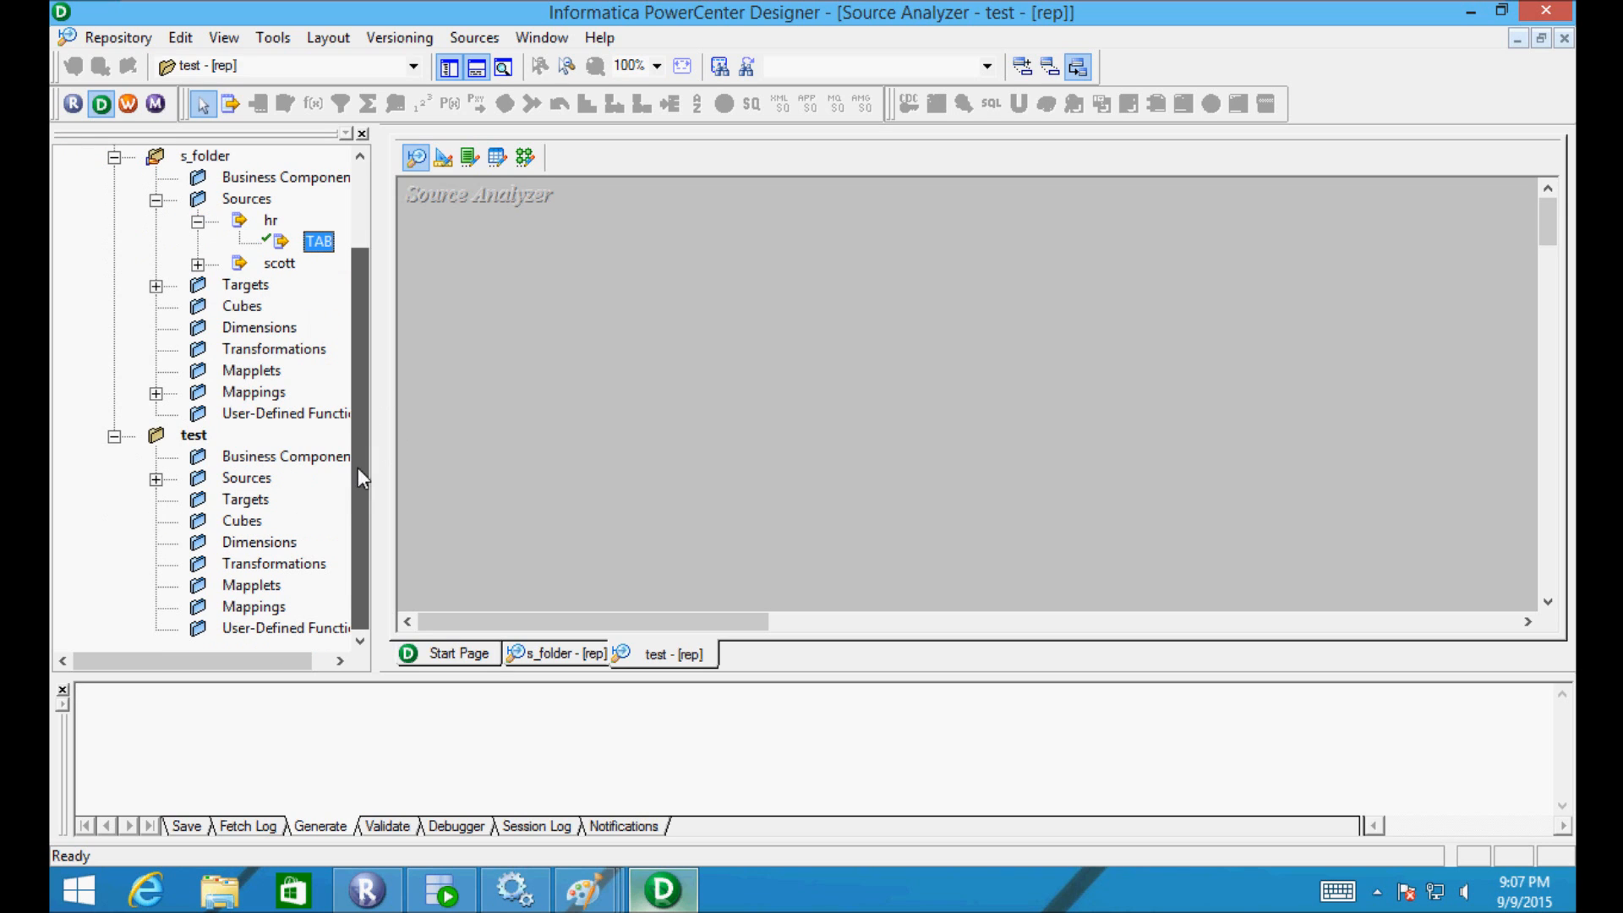
- Expand test > Sources > hr to display DEPARTMENTS and Shortcut_to_TAB
{"action": "left_click", "coordinate": [155, 478]}
{"action": "left_click", "coordinate": [198, 500]}
{"action": "left_click_drag", "start_coordinate": [224, 660], "coordinate": [357, 630]}
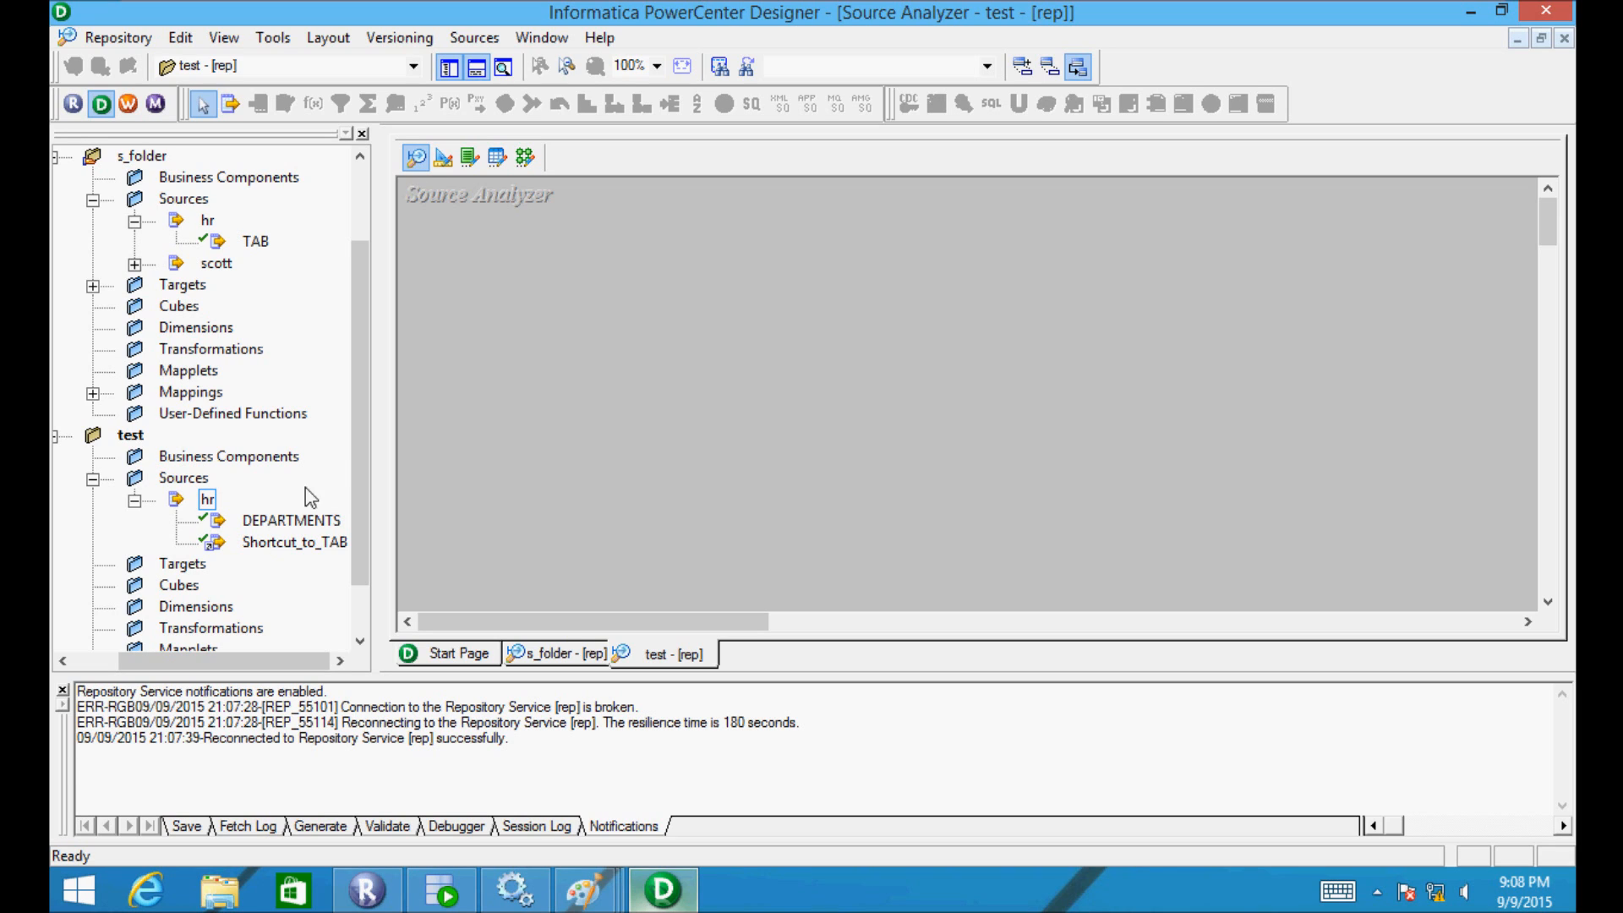
{"action": "left_click_drag", "start_coordinate": [362, 445], "coordinate": [358, 382]}
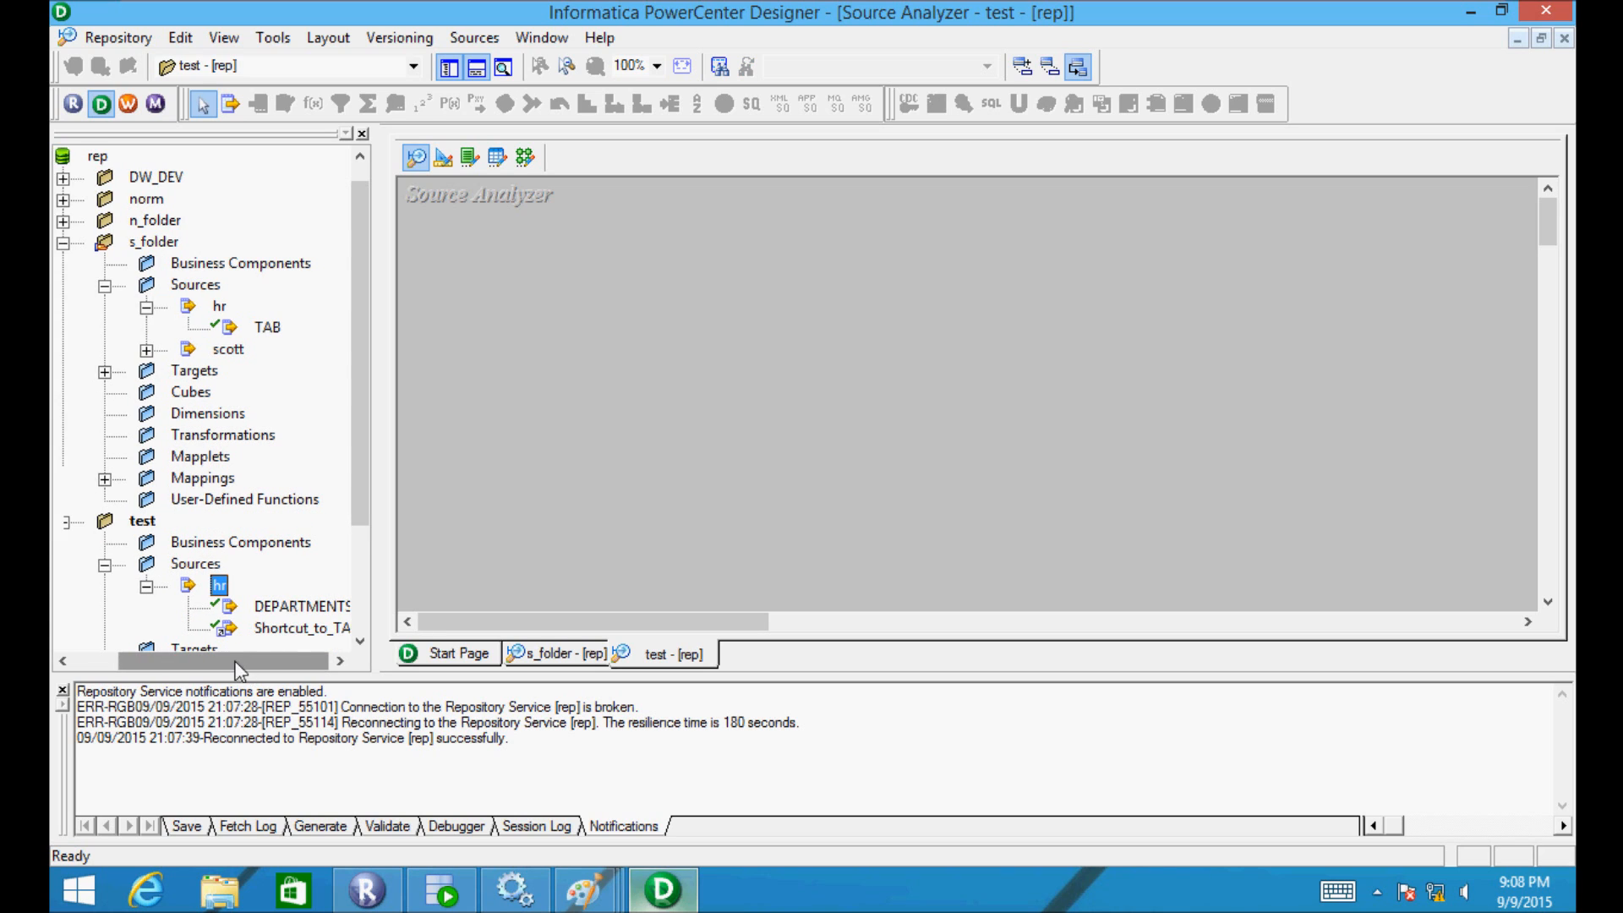